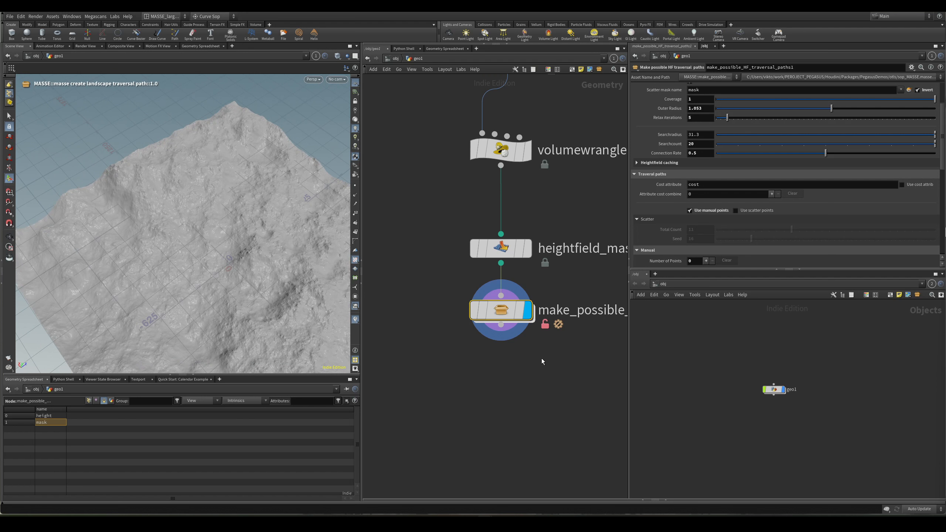
Place two manual points on the terrain with the traversal paths node to generate a first path.
middle_drag(538, 359, 536, 340)
drag(503, 291, 491, 313)
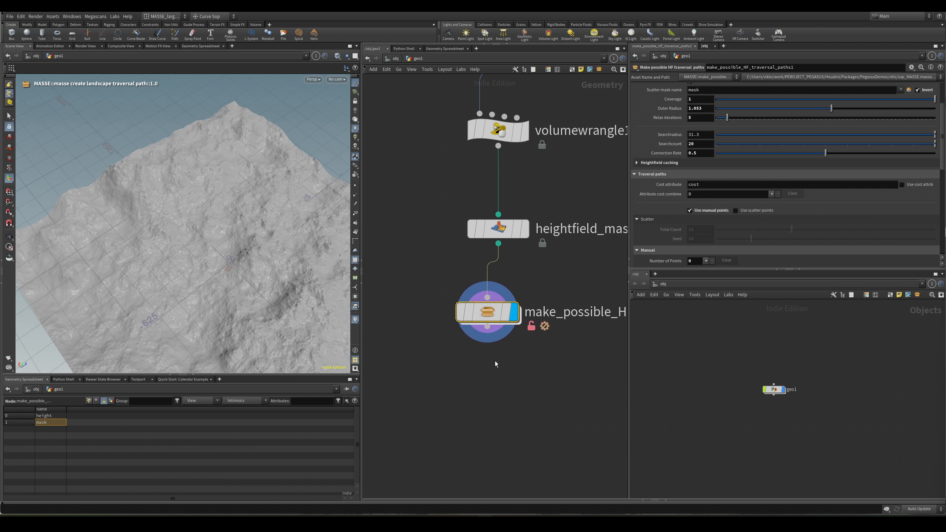
middle_drag(496, 361, 518, 355)
alt+drag(268, 290, 275, 277)
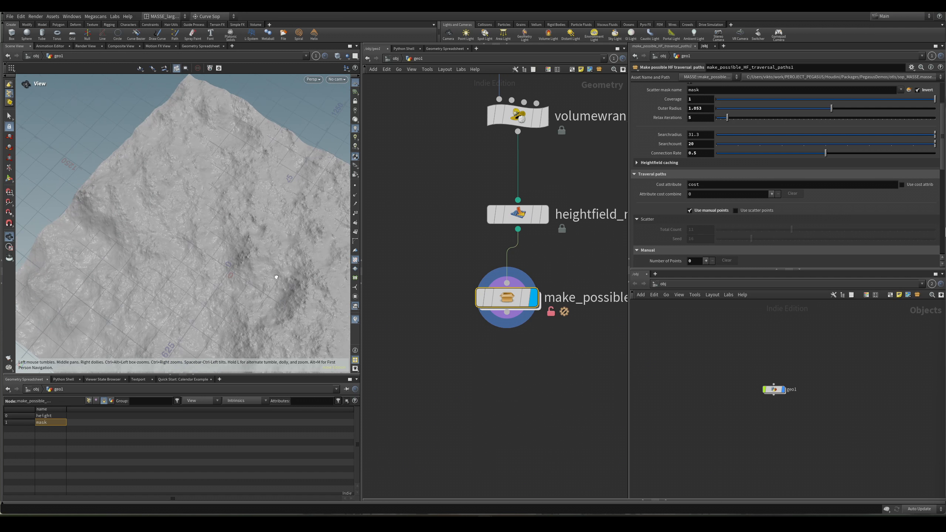
scroll(530, 341, up, 1)
alt+right_drag(292, 261, 281, 225)
key(Return)
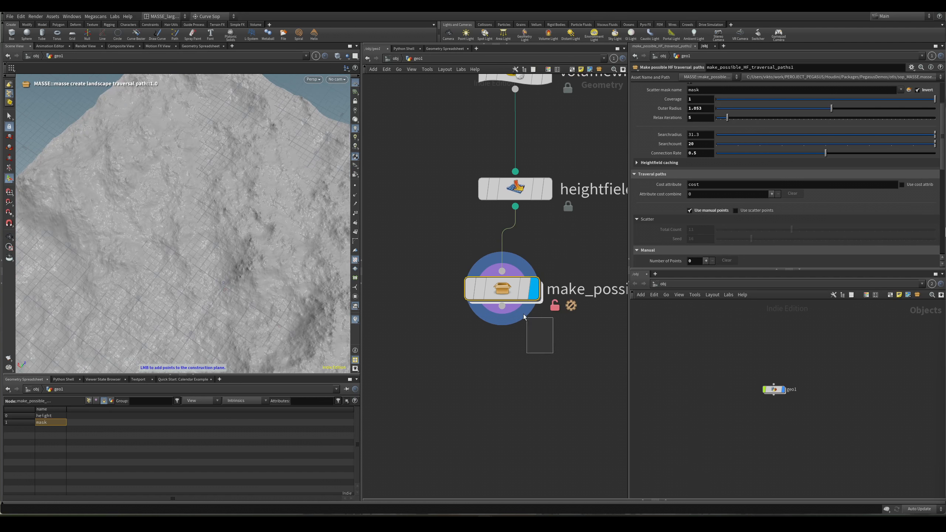
scroll(226, 221, up, 1)
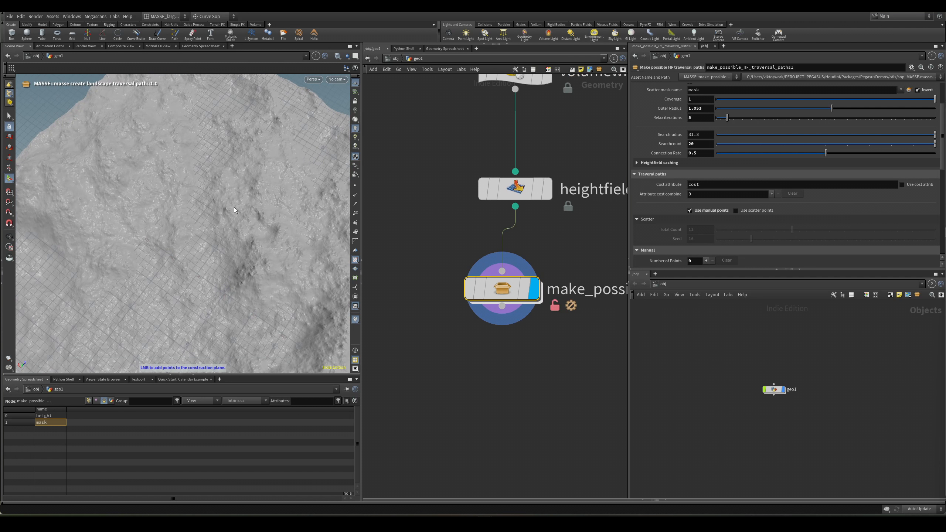
scroll(237, 217, up, 2)
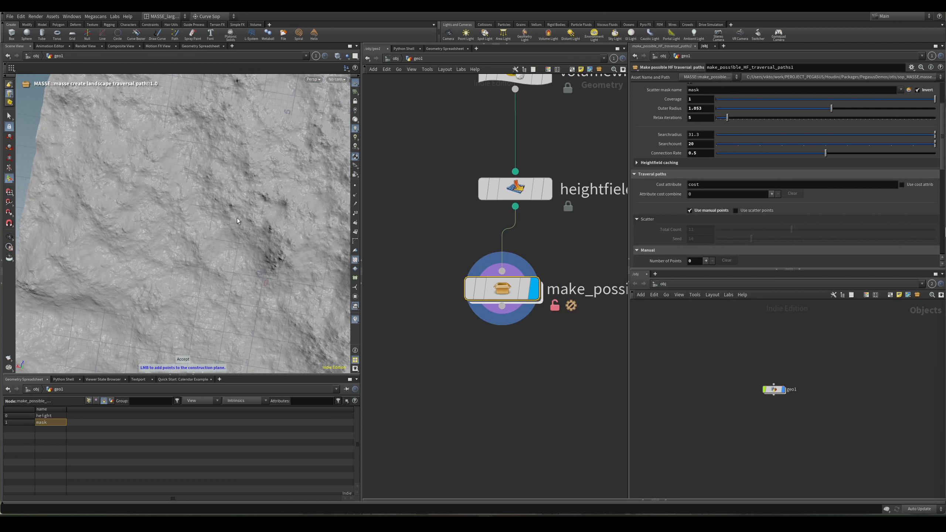
alt+drag(236, 218, 190, 205)
alt+drag(223, 249, 171, 199)
click(195, 202)
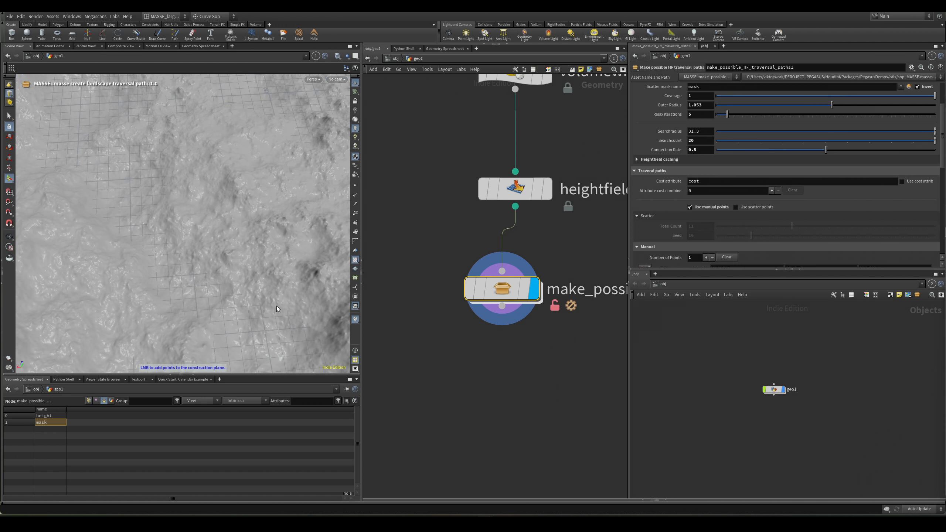
click(276, 307)
alt+drag(277, 307, 258, 247)
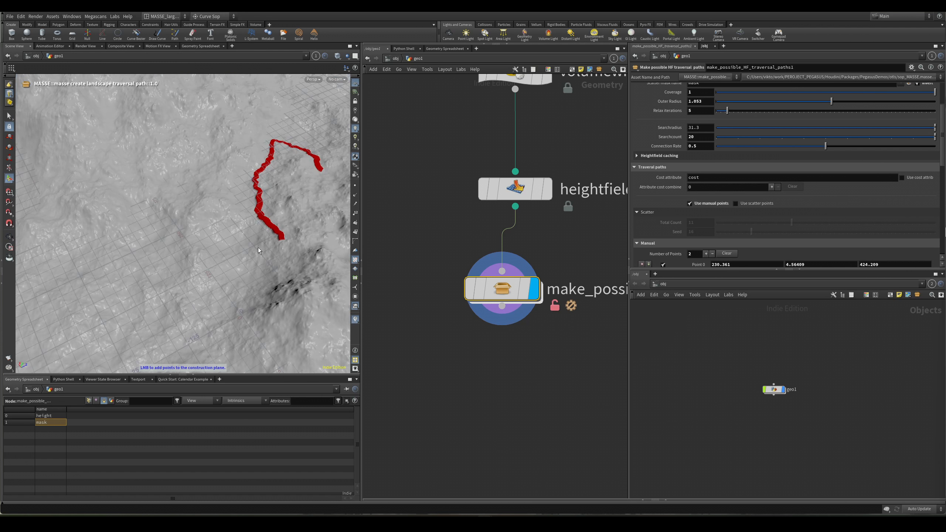
Add two more manual points lower on the terrain to generate a second traversal path.
click(221, 299)
click(144, 266)
alt+drag(170, 296, 171, 276)
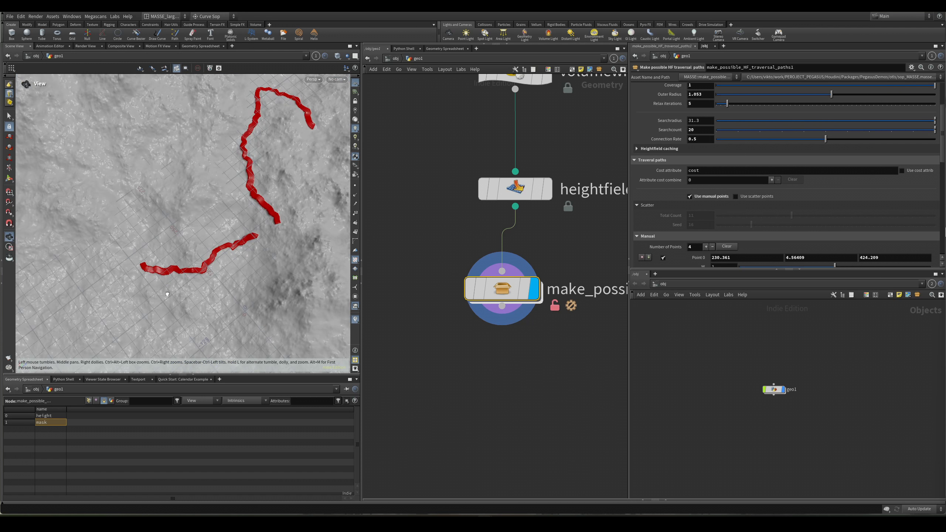
Switch the traversal paths node's Output 0 to Heightfield and examine the paths carved into the terrain.
scroll(825, 139, up, 5)
click(743, 99)
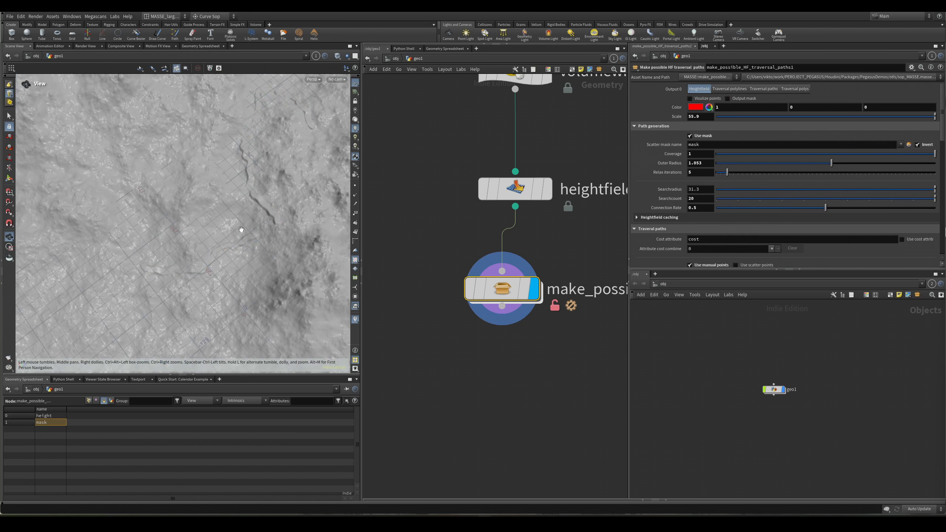
key(Escape)
drag(239, 222, 239, 291)
key(Return)
key(Escape)
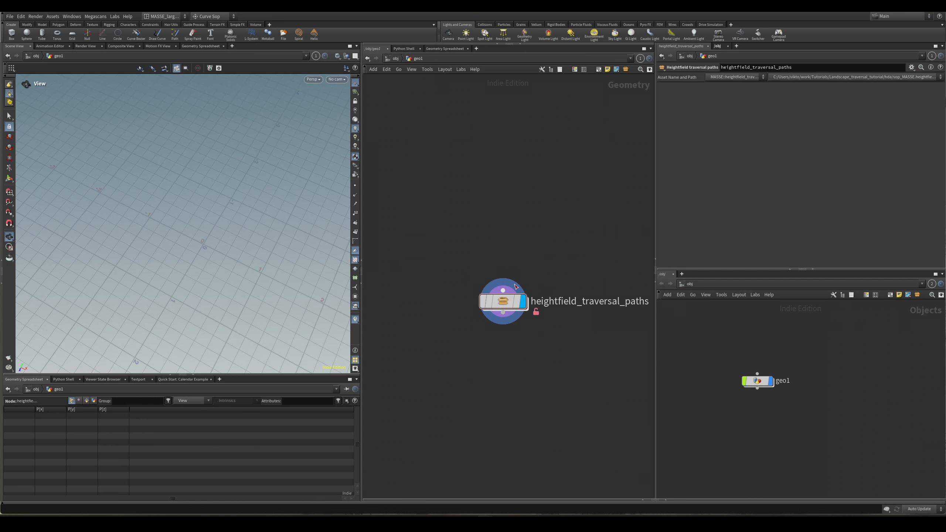
Review the library save path in the heightfield_traversal_paths asset's operator type properties and dismiss the dialog.
drag(511, 302, 474, 296)
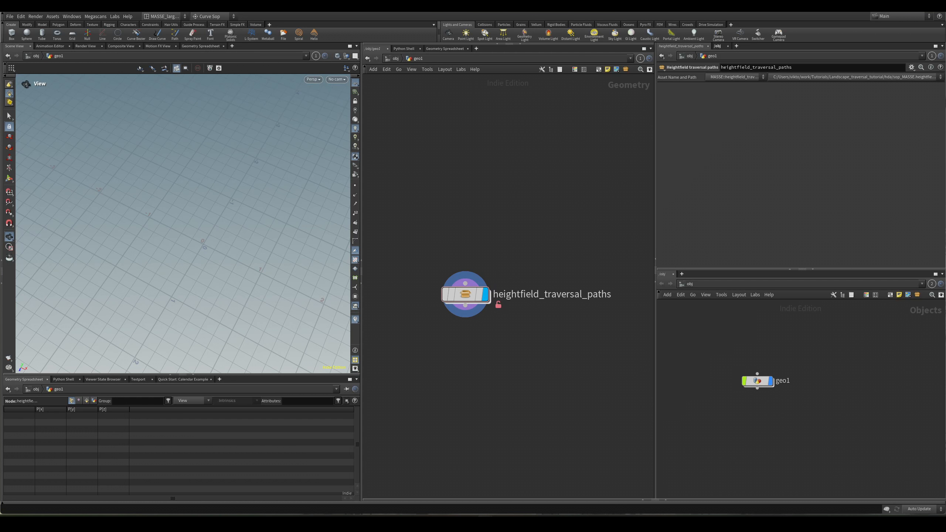
drag(687, 290, 761, 297)
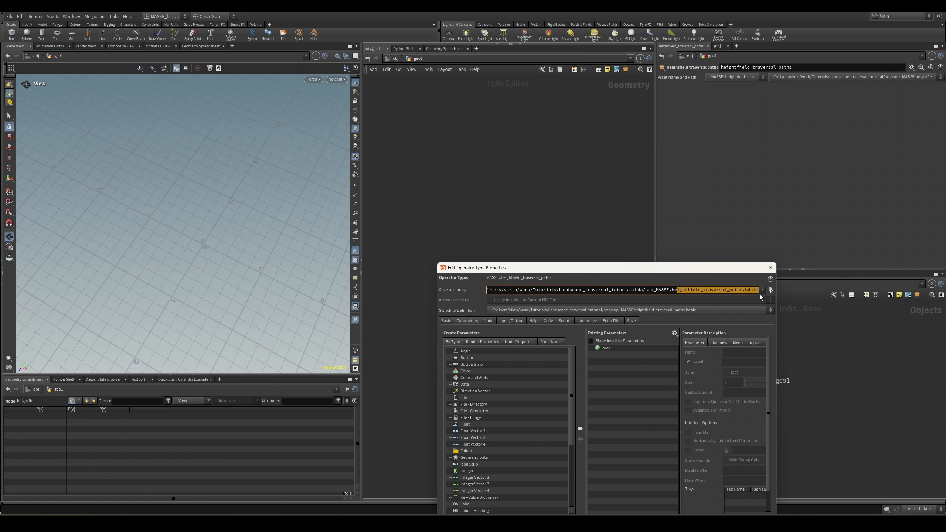
drag(493, 270, 448, 283)
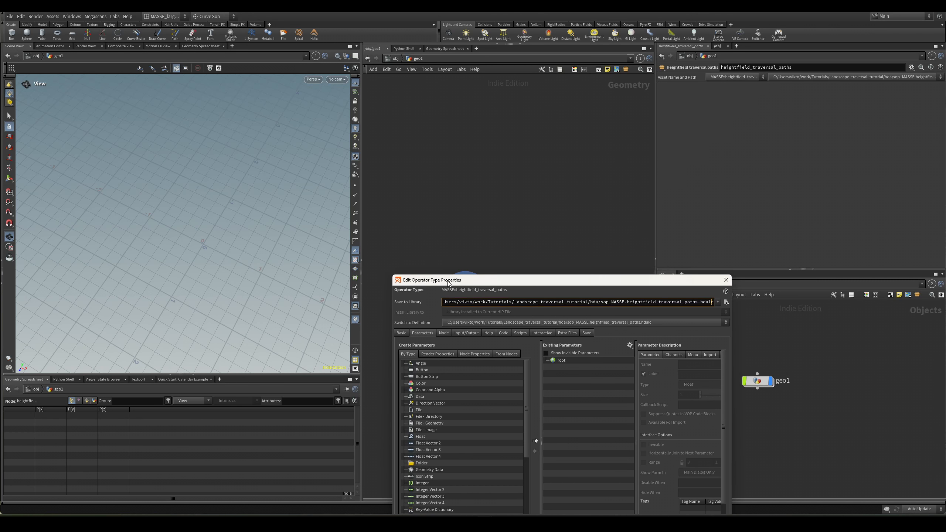
click(424, 214)
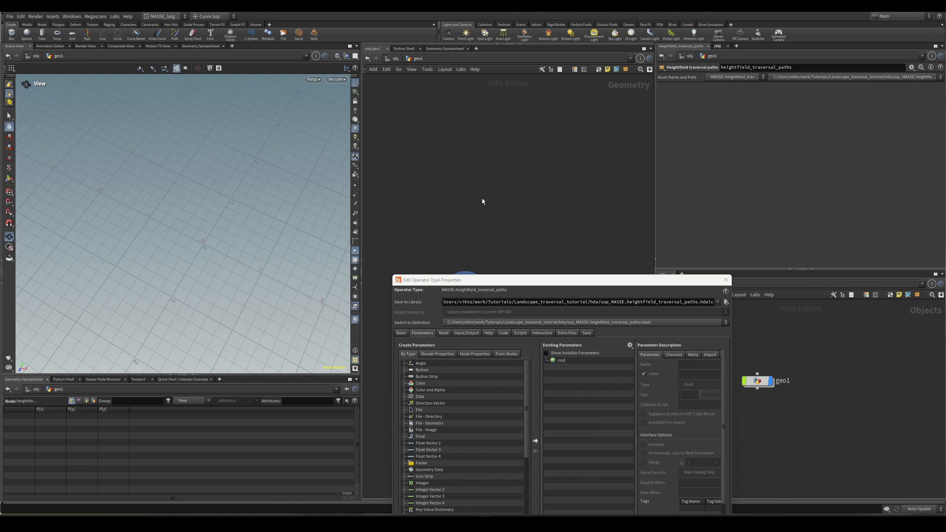
drag(456, 285, 945, 261)
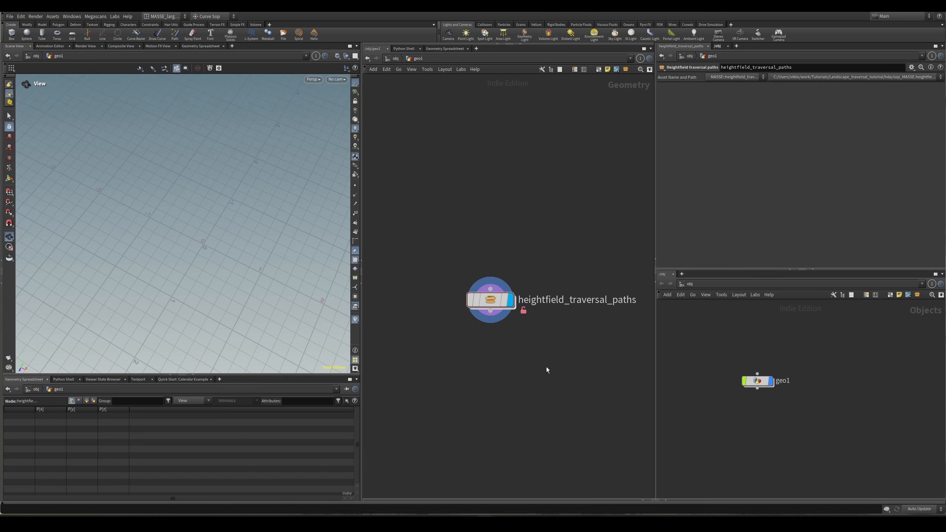
Add a HeightField node above the heightfield_traversal_paths node.
mouse_move(492, 304)
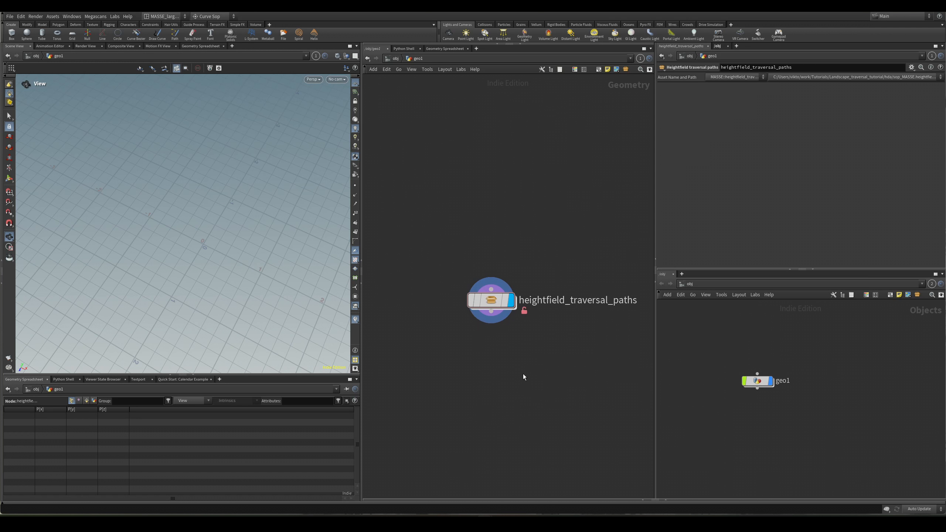
scroll(523, 374, down, 2)
middle_drag(522, 369, 528, 433)
scroll(526, 433, up, 2)
scroll(505, 398, up, 2)
scroll(505, 393, down, 4)
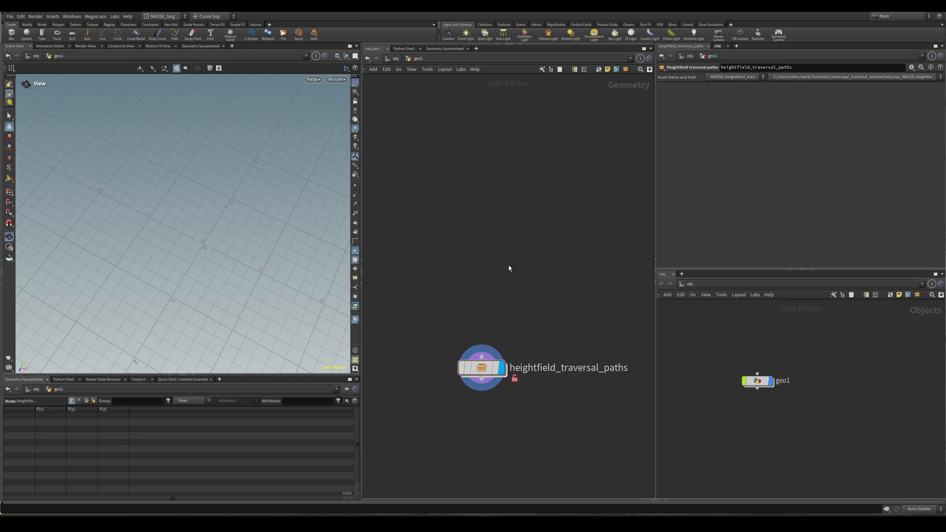
key(Tab)
text(hei)
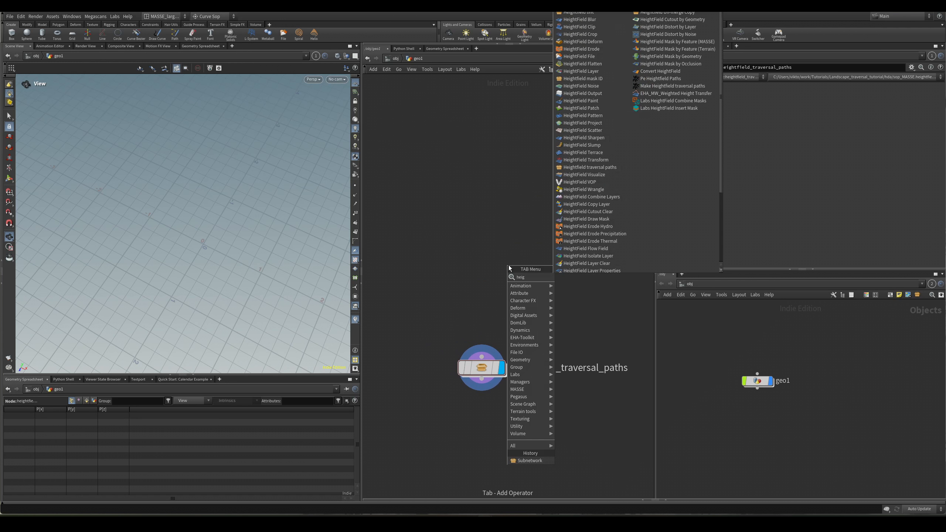
key(Return)
click(508, 265)
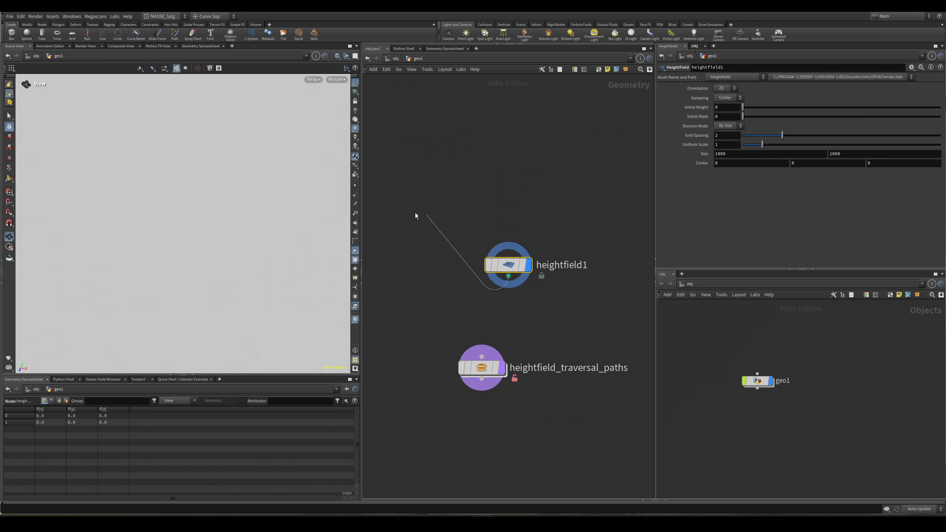
Frame the whole heightfield in the viewport and lay out the network's nodes automatically.
key(g)
drag(281, 233, 163, 245)
scroll(526, 261, up, 2)
key(l)
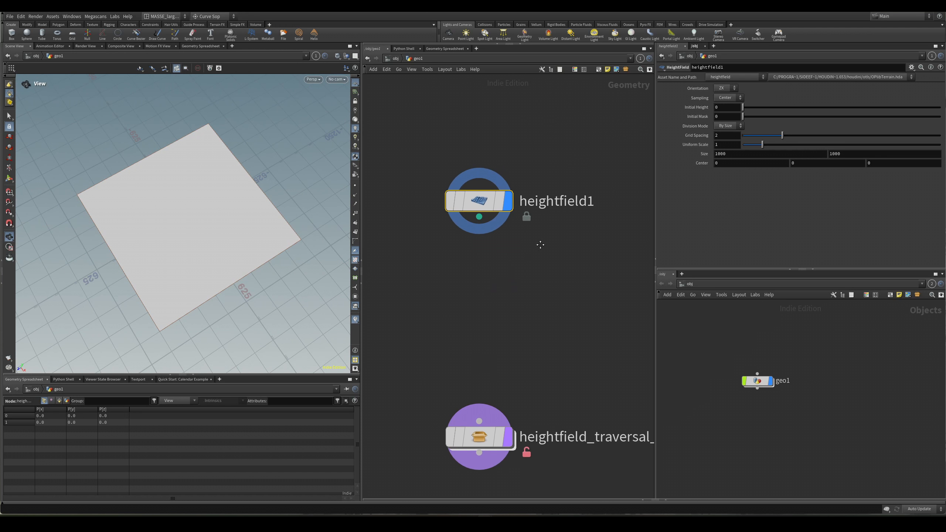
Add a HeightField Noise node below heightfield1, wire heightfield1 into its first input and display it.
key(Tab)
text(hf)
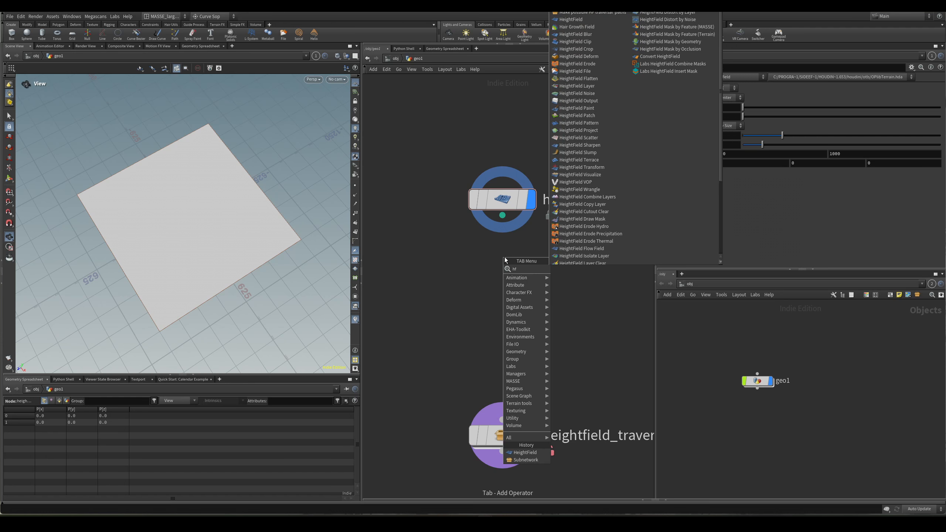
text(noi)
key(Return)
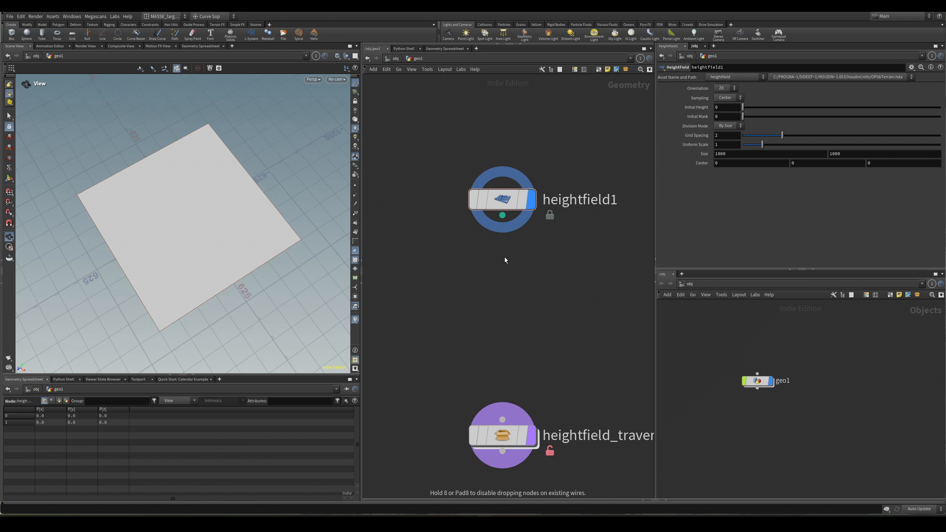
click(505, 258)
drag(505, 258, 505, 279)
click(502, 215)
click(489, 262)
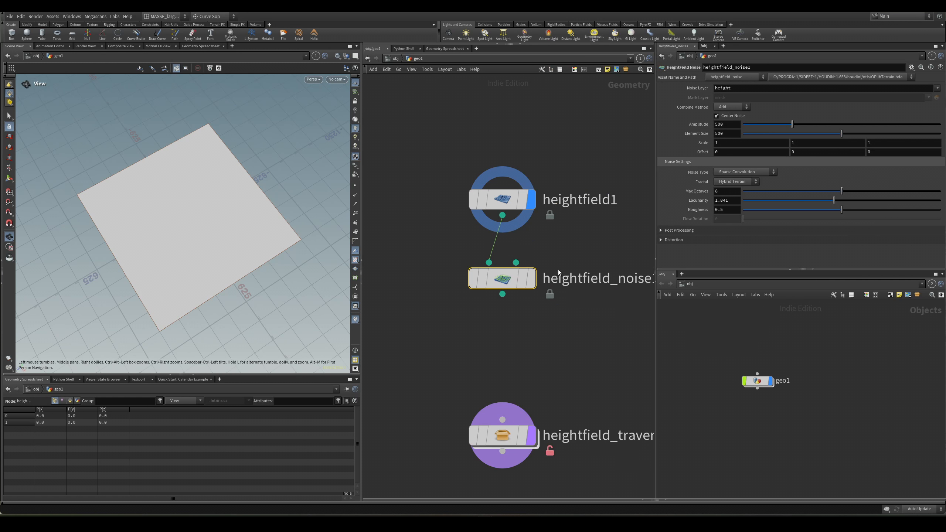
click(531, 279)
Set the heightfield noise to amplitude 640, element size 564 and max octaves 8.09, with roughness reset to its default.
drag(232, 221, 286, 252)
scroll(176, 224, up, 3)
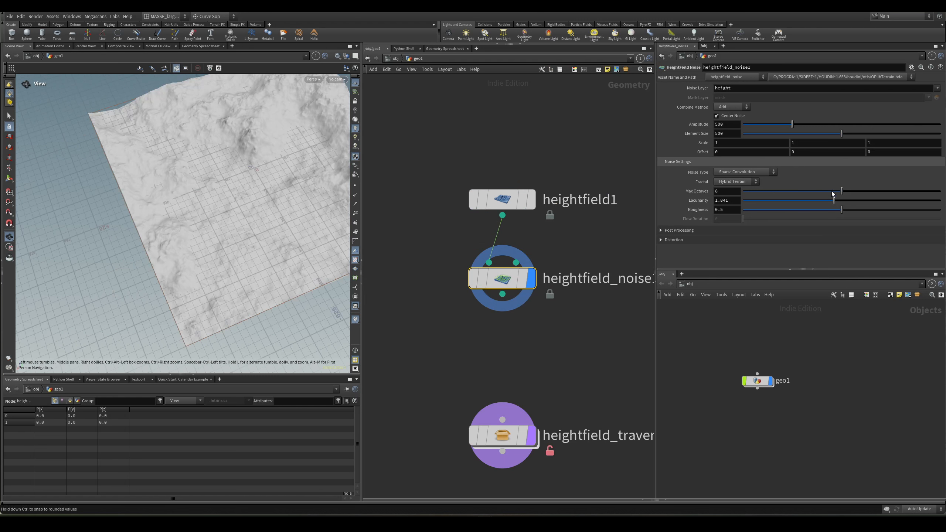
drag(842, 191, 827, 220)
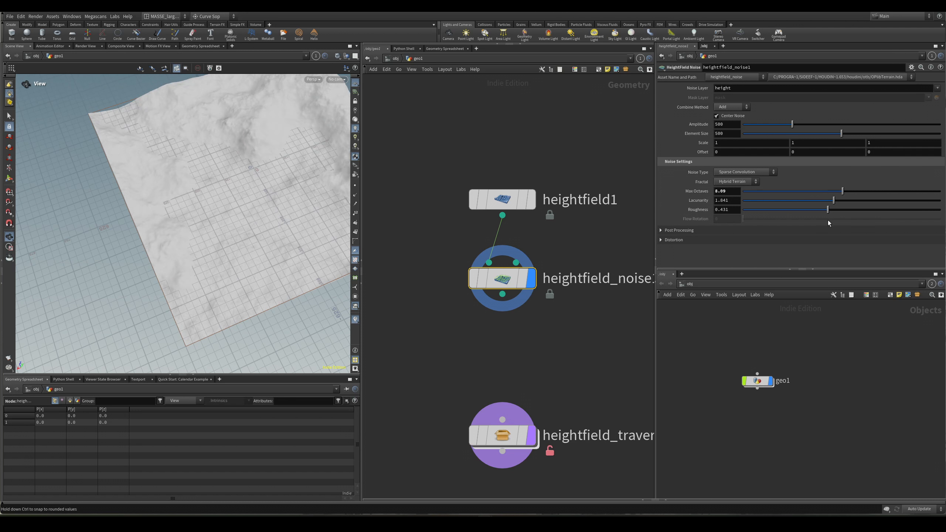
ctrl+middle_click(726, 209)
drag(796, 124, 807, 124)
middle_drag(726, 134, 805, 135)
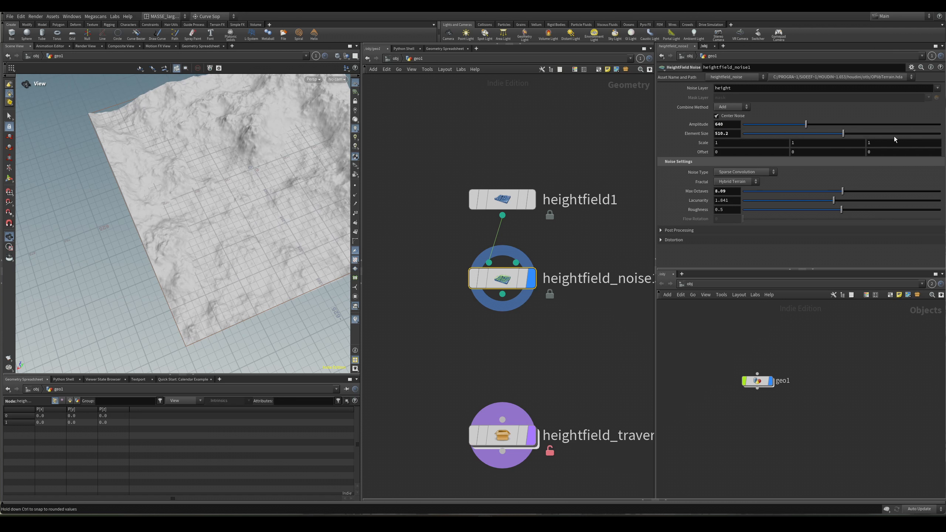
mouse_move(843, 133)
mouse_down()
mouse_move(813, 132)
mouse_move(855, 134)
mouse_up()
Connect heightfield_noise1's output to the heightfield_traversal_paths input and display the traversal paths node.
scroll(231, 158, down, 5)
scroll(332, 190, up, 6)
drag(230, 159, 315, 119)
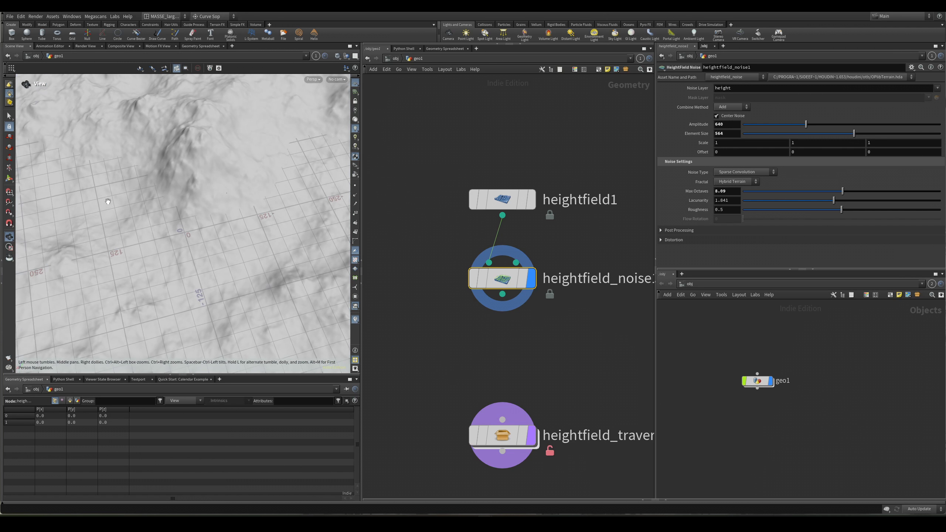
drag(107, 202, 230, 242)
drag(300, 219, 302, 189)
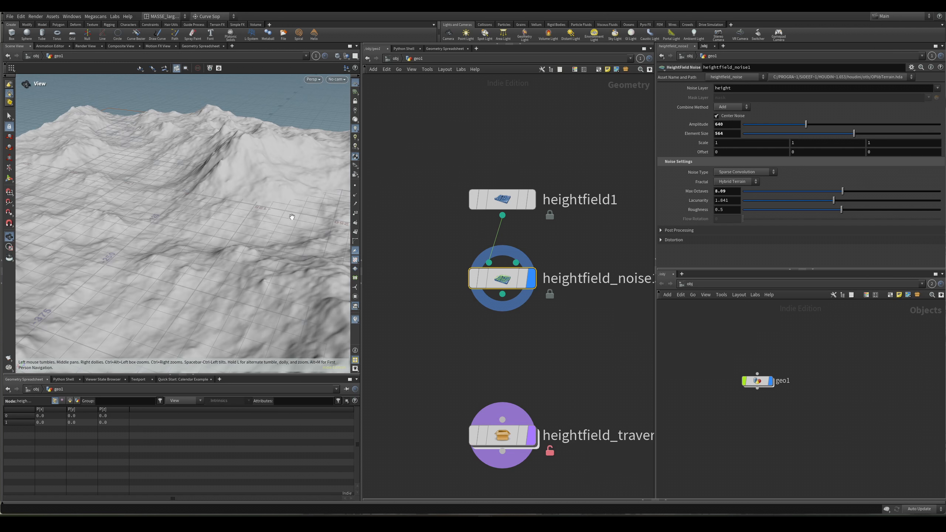
drag(119, 152, 214, 168)
middle_drag(533, 315, 502, 275)
click(471, 255)
click(472, 373)
middle_drag(510, 330, 473, 247)
scroll(531, 241, down, 2)
click(475, 300)
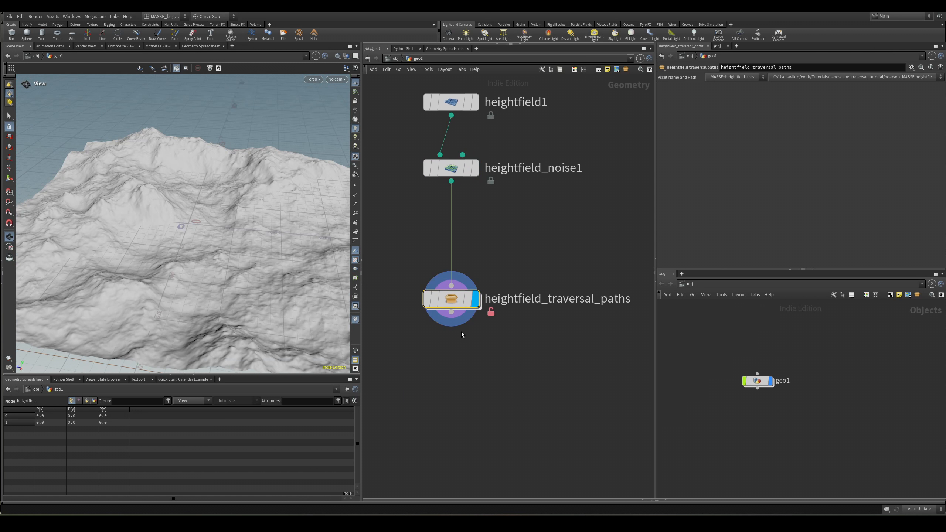
Open the internal network of the heightfield_traversal_paths asset.
key(g)
drag(232, 240, 215, 218)
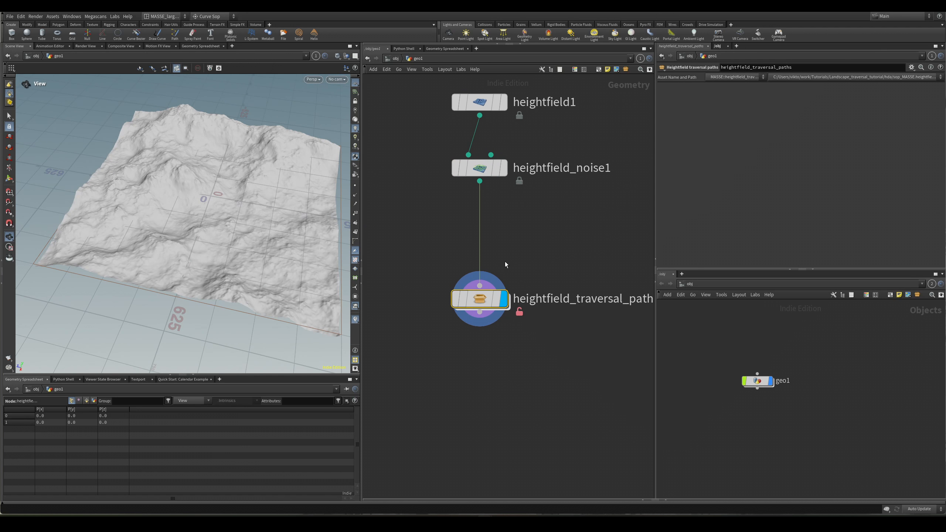
scroll(507, 272, up, 2)
middle_drag(411, 226, 433, 235)
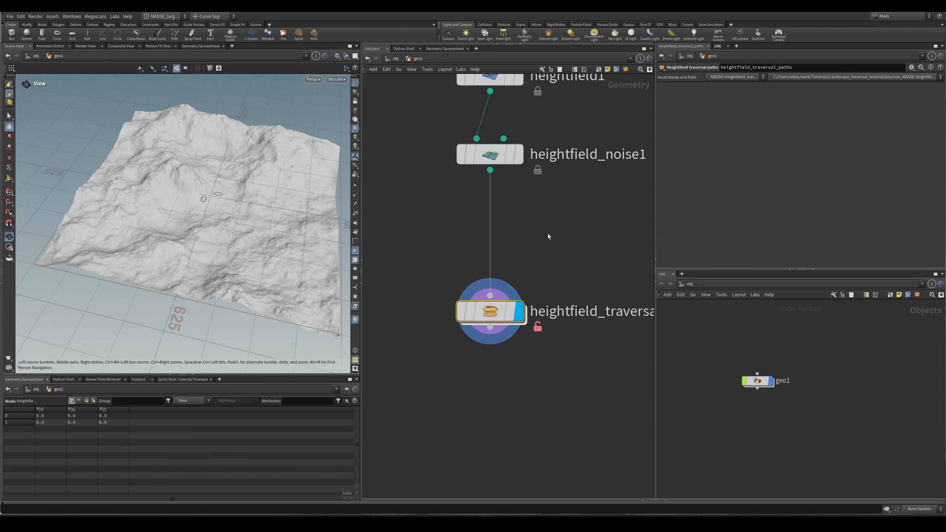
drag(224, 176, 230, 199)
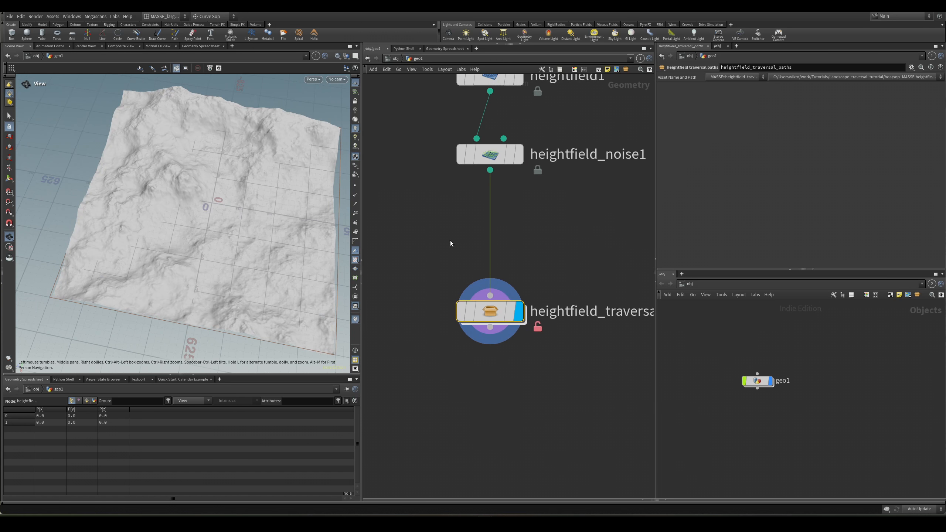
scroll(548, 326, down, 3)
middle_drag(551, 340, 524, 309)
double_click(492, 287)
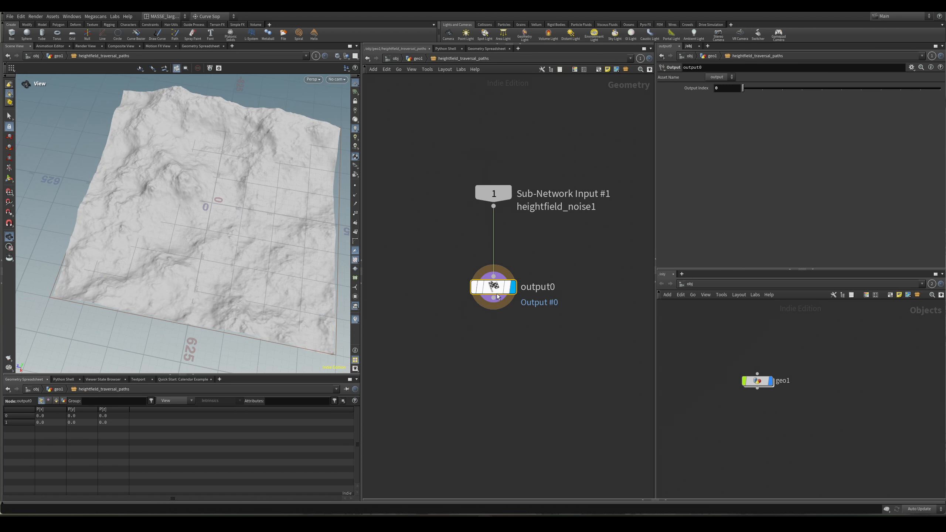
Add a Find Shortest Path node in the free area below output0 and display it.
key(Tab)
text(fn)
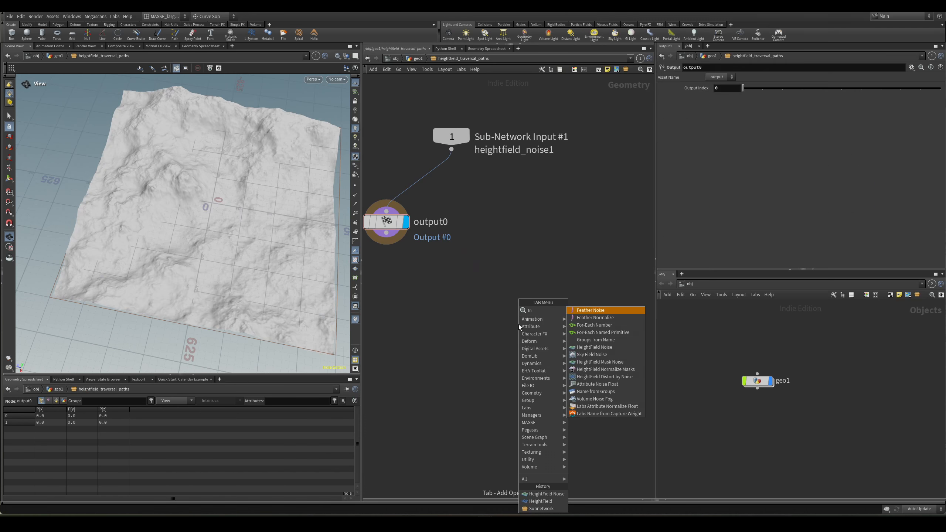
key(BackSpace)
text(ind s)
key(Return)
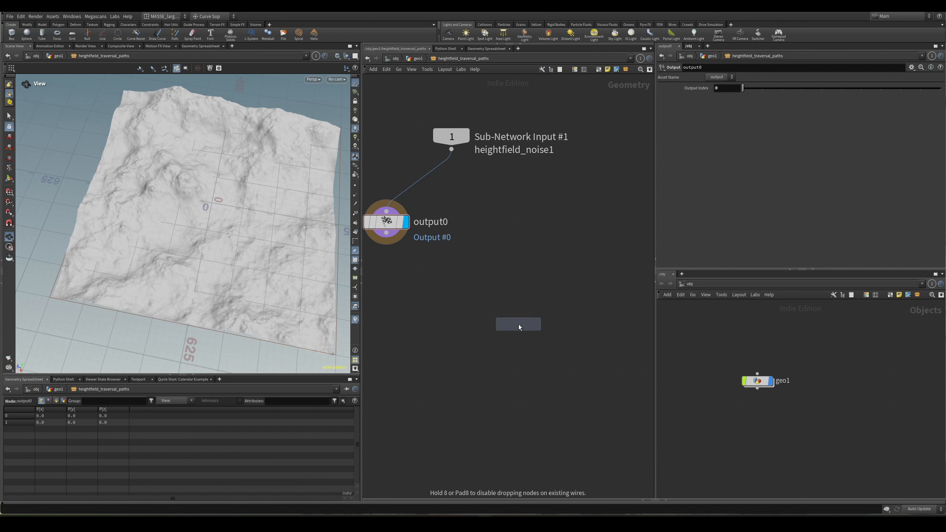
click(519, 324)
scroll(519, 325, up, 2)
middle_drag(556, 388, 540, 352)
scroll(540, 353, down, 1)
drag(509, 300, 487, 386)
drag(521, 330, 505, 396)
click(511, 386)
Add a Test Geometry: Rubber Toy node and wire it into the first input of findshortestpath1.
click(513, 256)
key(Tab)
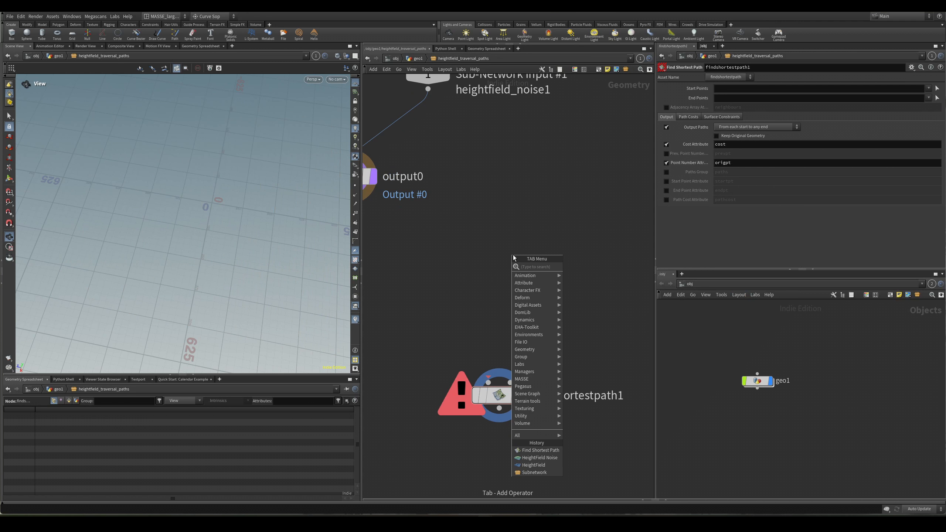
text(c)
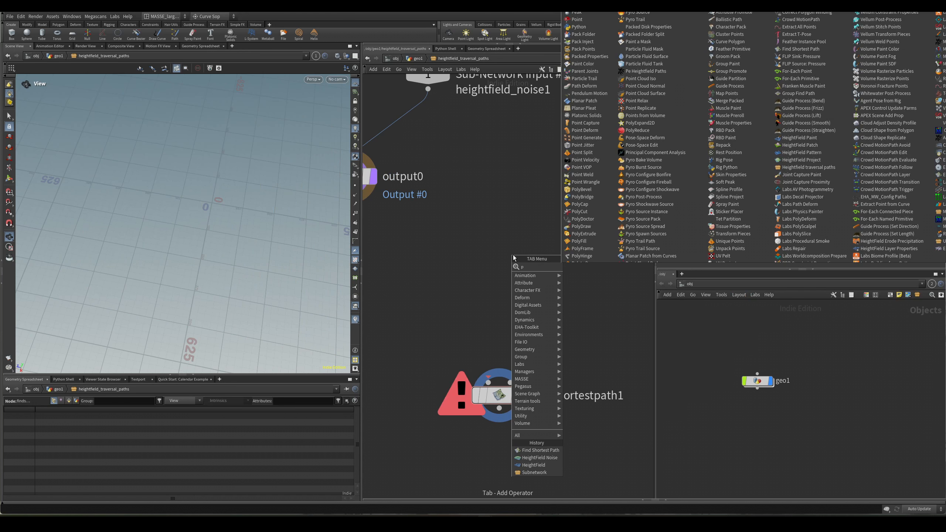
key(BackSpace)
text(conh)
key(Return)
click(513, 255)
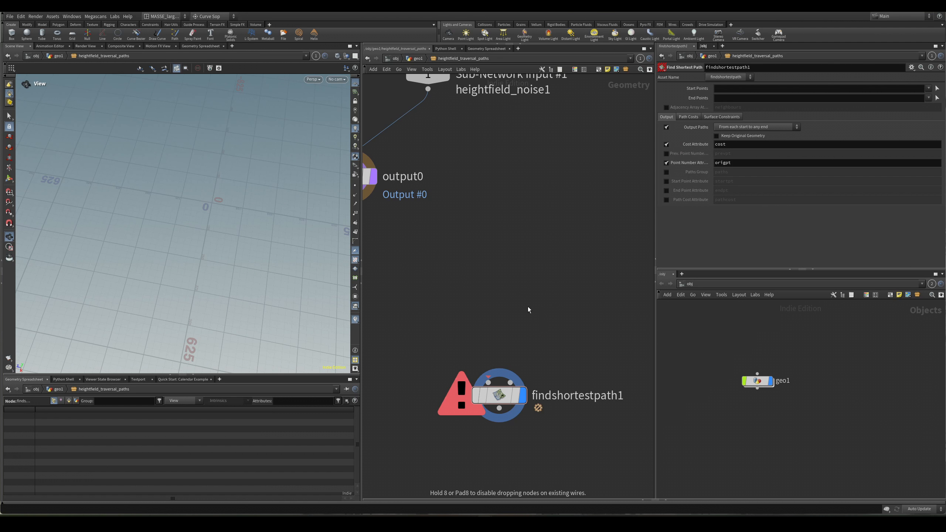
middle_drag(523, 283, 550, 255)
drag(540, 227, 516, 355)
click(531, 369)
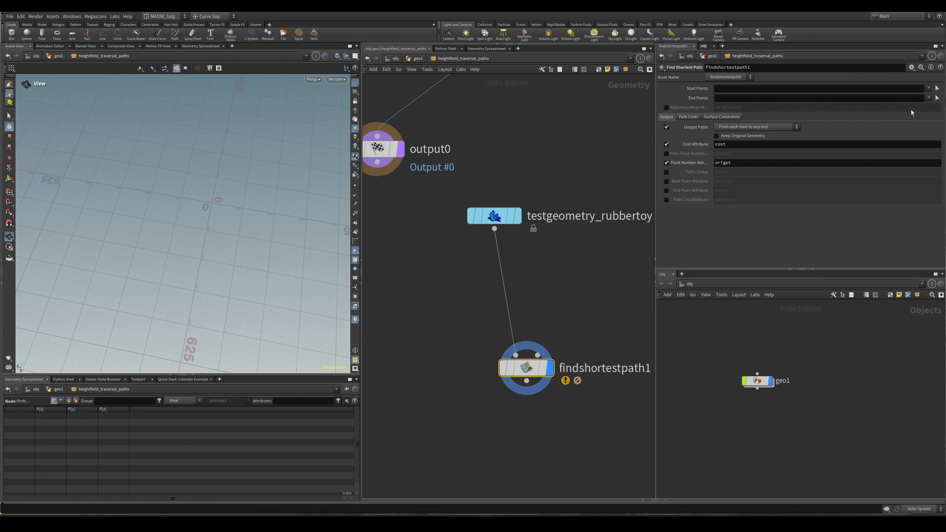
Pick point 6235 on the rubber toy as the start point and point 5578 as the end point of findshortestpath1.
click(937, 89)
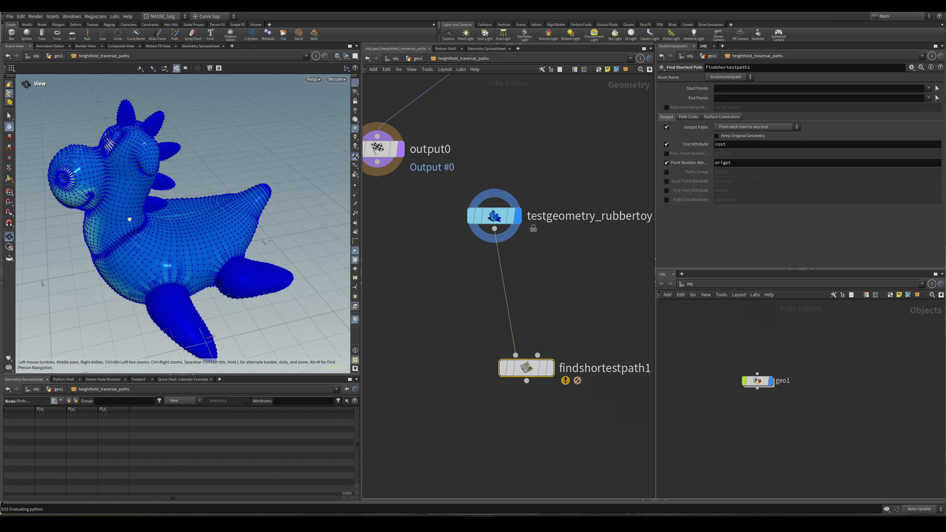
click(115, 190)
key(Return)
click(937, 98)
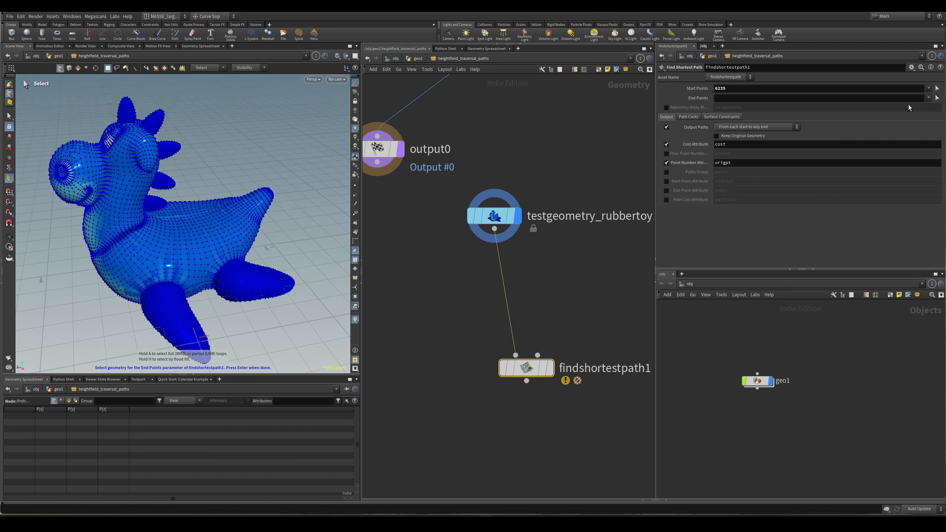
key(Return)
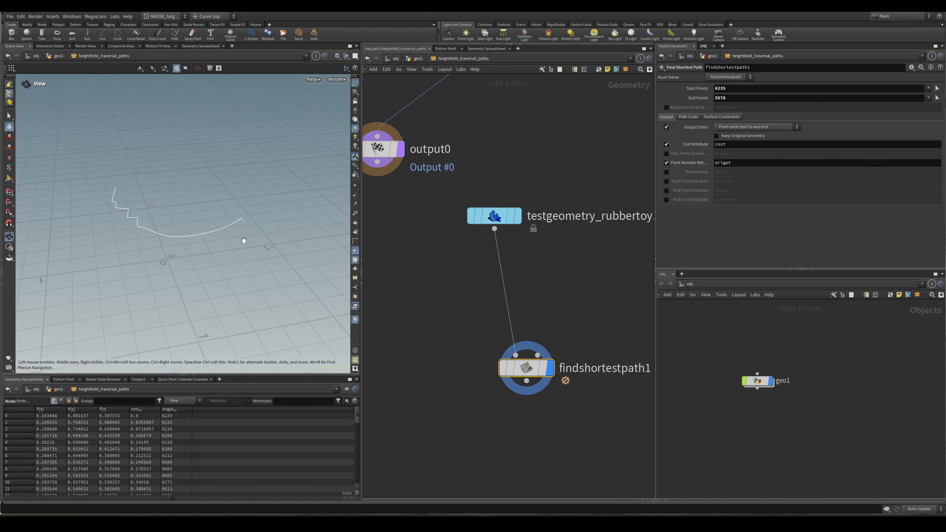
Compare the shortest path with the rubber toy's mesh and examine the points along the path.
drag(168, 250, 156, 198)
drag(518, 372, 487, 366)
middle_drag(410, 361, 431, 357)
drag(133, 242, 148, 201)
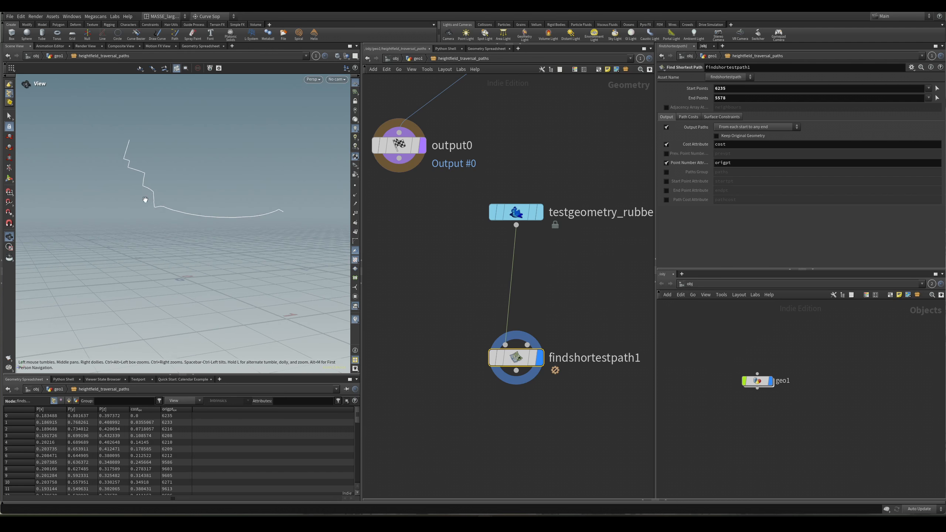
click(517, 212)
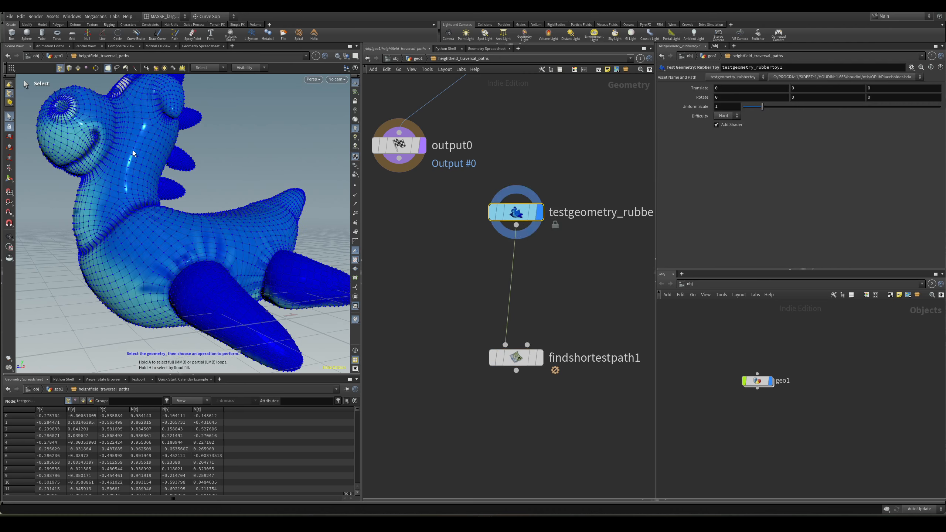
alt+drag(128, 162, 128, 192)
click(539, 358)
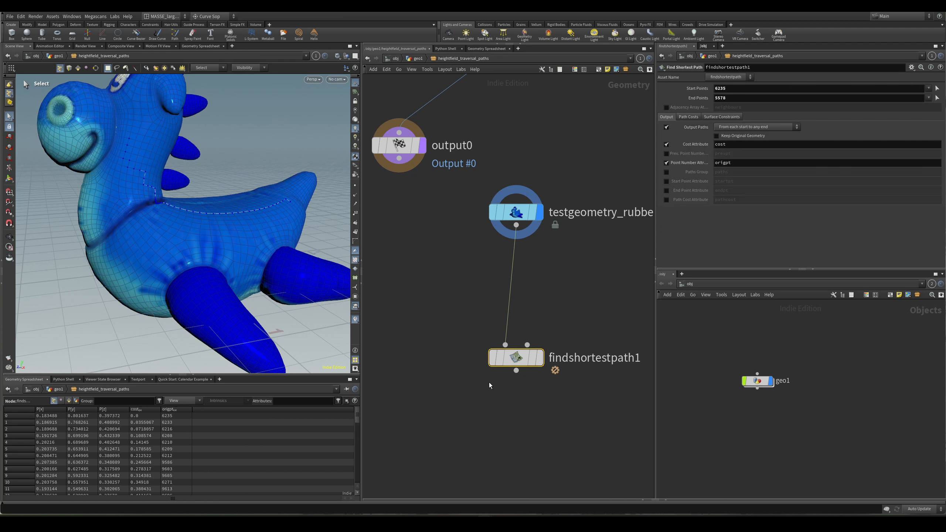
key(3)
scroll(568, 328, up, 2)
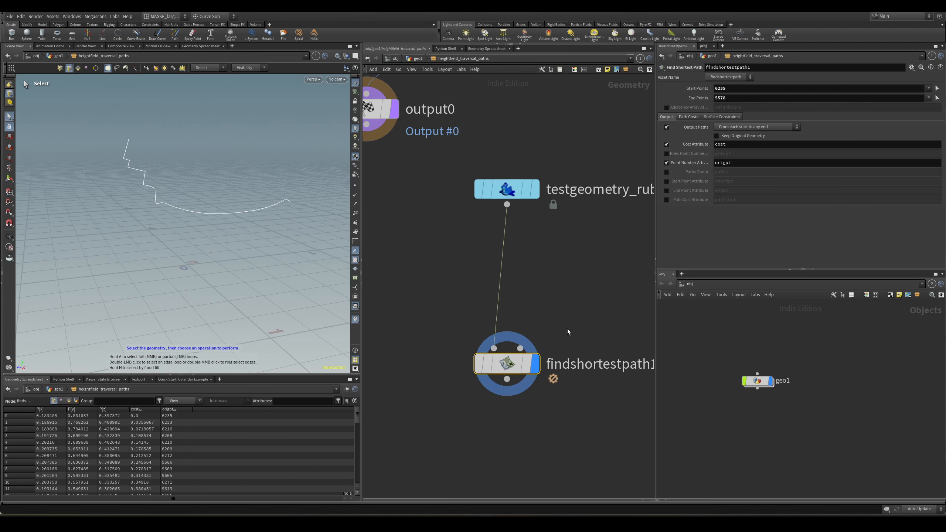
drag(517, 361, 515, 332)
alt+middle_drag(163, 211, 178, 245)
key(2)
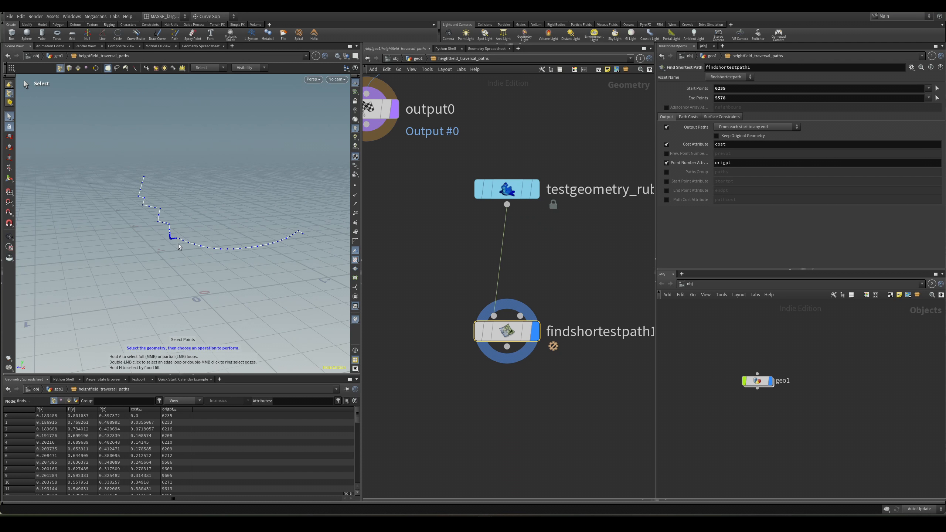
alt+right_drag(178, 245, 239, 236)
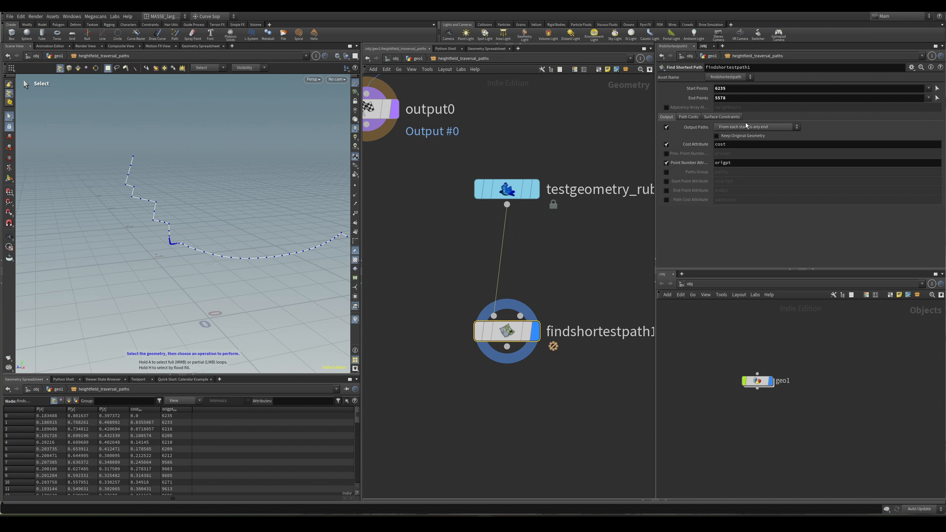
Review the Path Costs and Output settings of findshortestpath1.
click(689, 117)
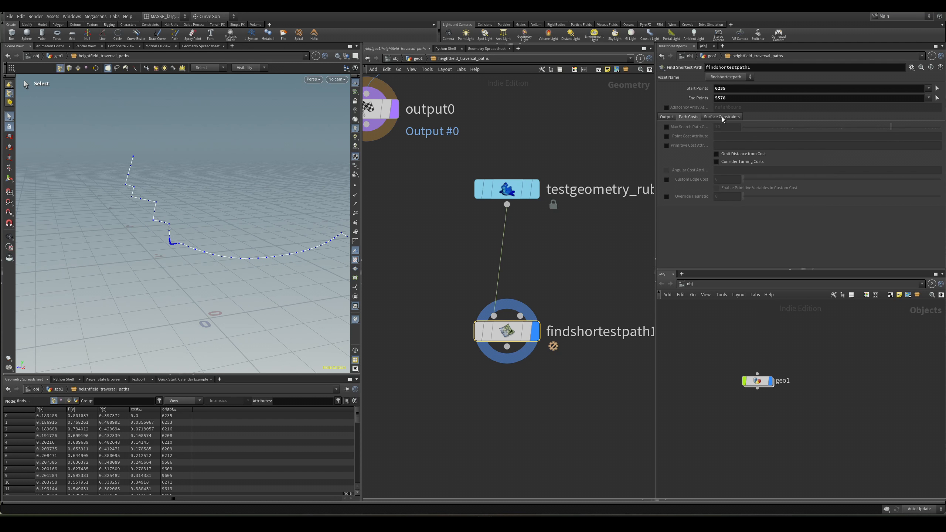
click(675, 119)
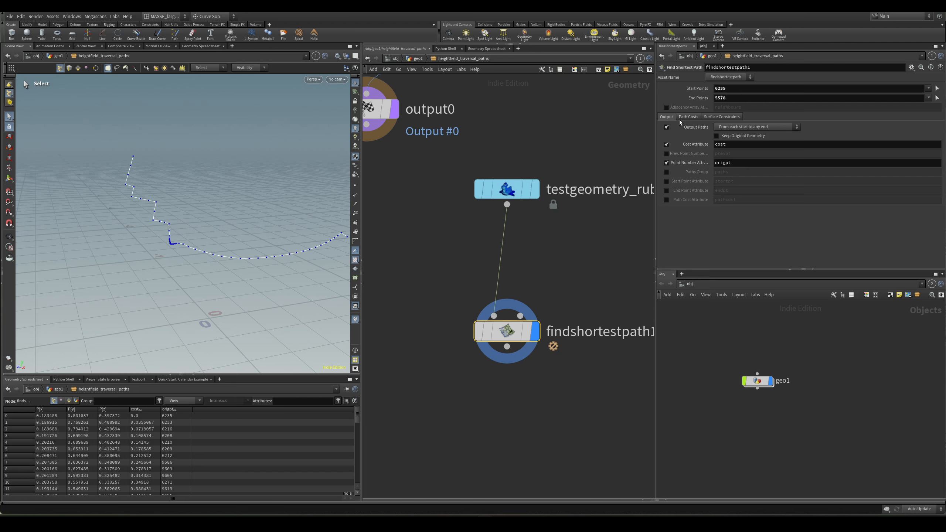
middle_drag(590, 253, 579, 289)
click(690, 118)
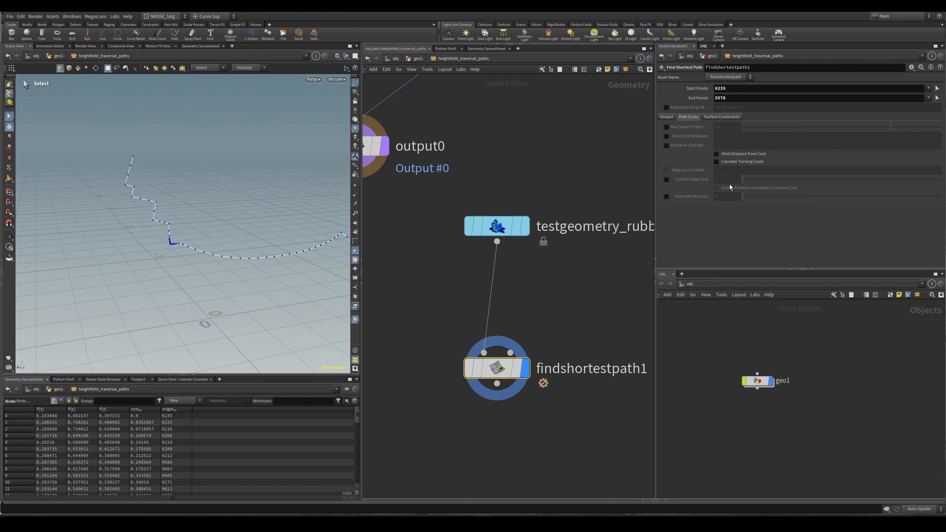
click(666, 116)
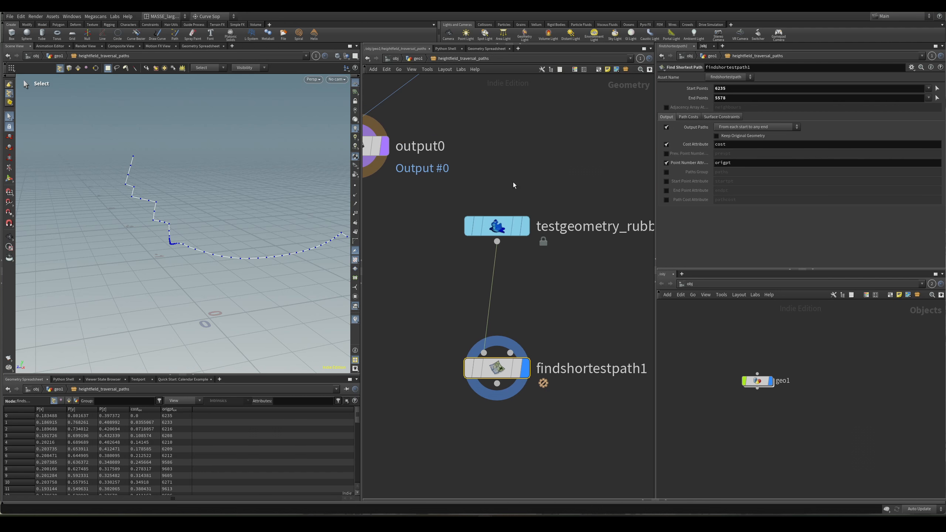
Display testgeometry_rubbertoy1 in edge selection mode to examine the edges a path can follow.
middle_drag(459, 264, 487, 281)
middle_drag(480, 332, 473, 312)
drag(566, 282, 525, 229)
key(r)
key(3)
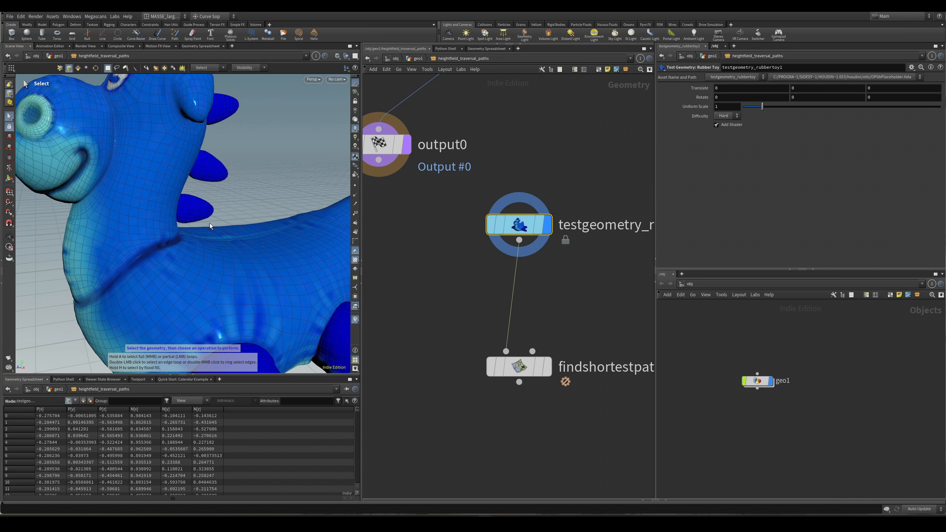
Display output0 and examine the heightfield terrain's surface up close from several angles.
middle_drag(441, 256, 478, 385)
scroll(490, 321, down, 2)
drag(464, 352, 414, 304)
key(r)
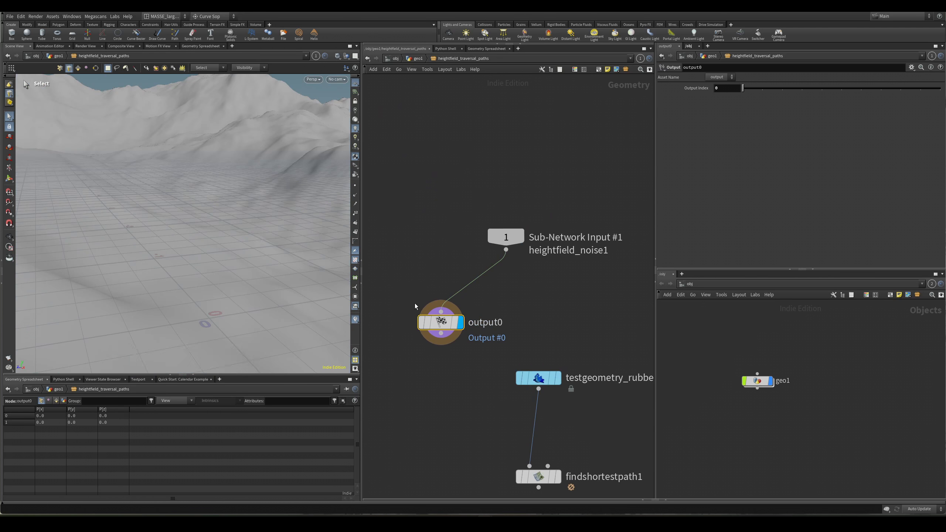
key(space+g)
alt+drag(259, 225, 177, 228)
alt+right_drag(177, 228, 233, 197)
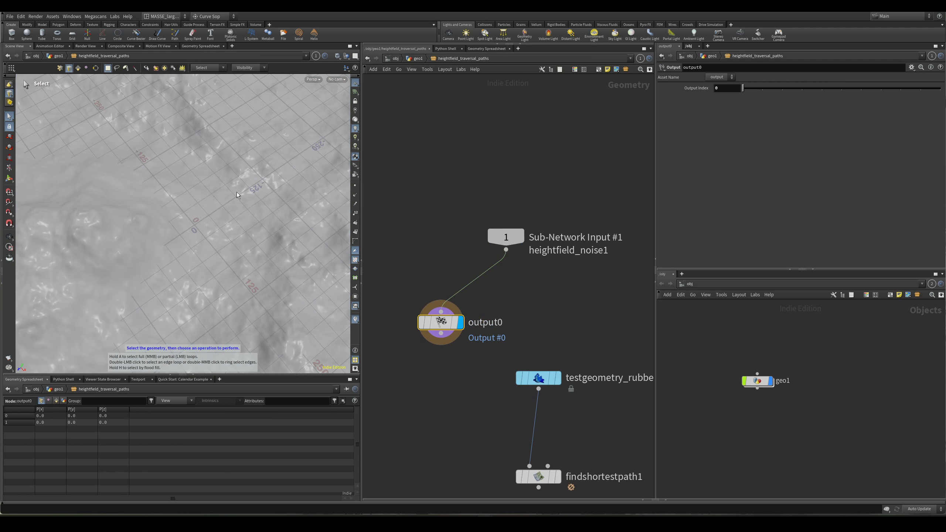
alt+drag(235, 177, 208, 154)
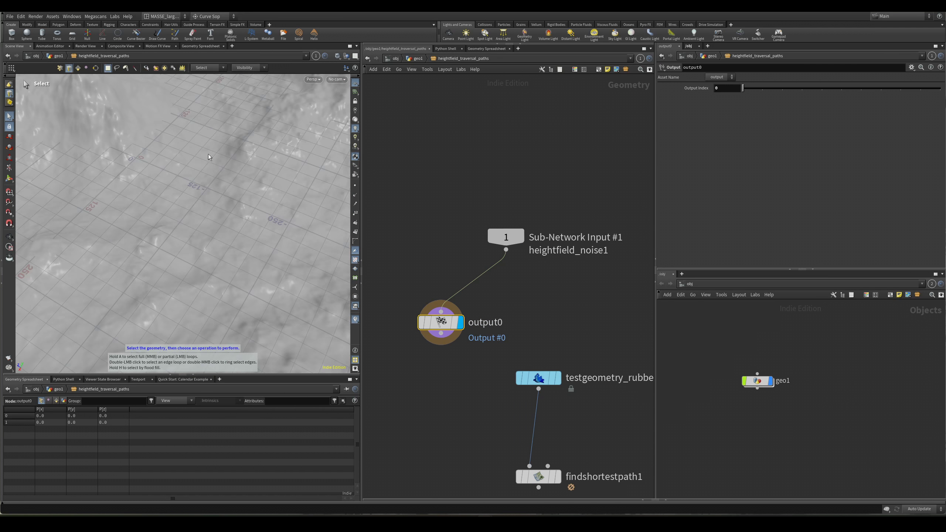
alt+middle_drag(208, 144, 229, 201)
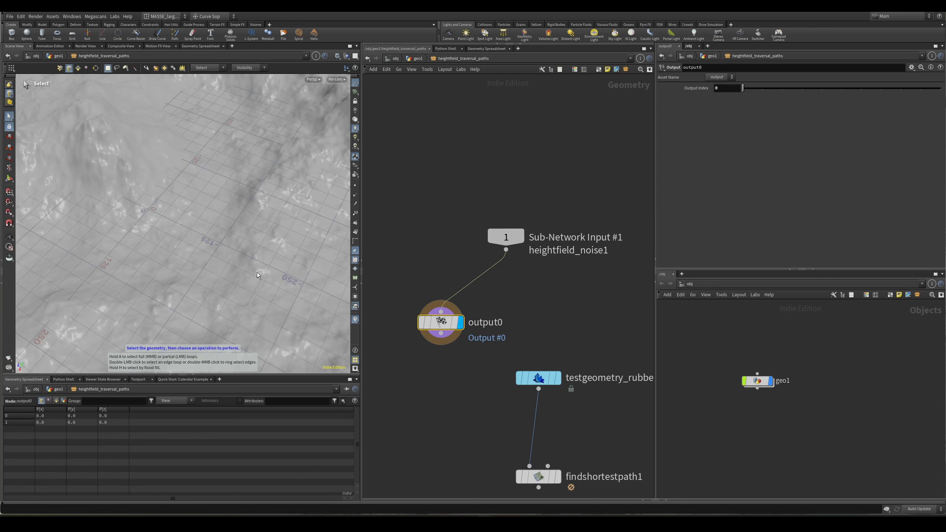
Display findshortestpath1 again and examine the shape of its path from above.
scroll(568, 405, down, 2)
middle_drag(598, 424, 582, 337)
scroll(582, 337, up, 2)
click(514, 284)
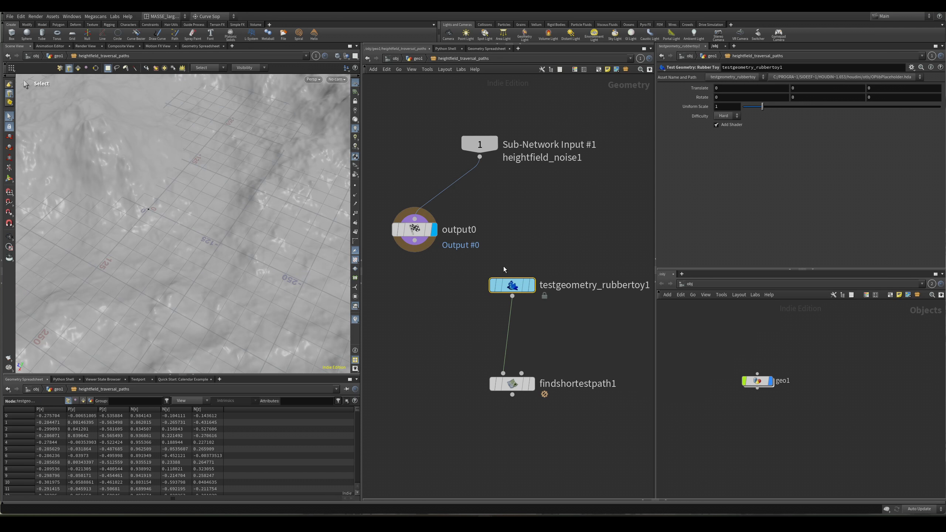
key(shift+r)
drag(476, 347, 526, 410)
key(shift+r)
key(space+g)
alt+drag(236, 271, 202, 277)
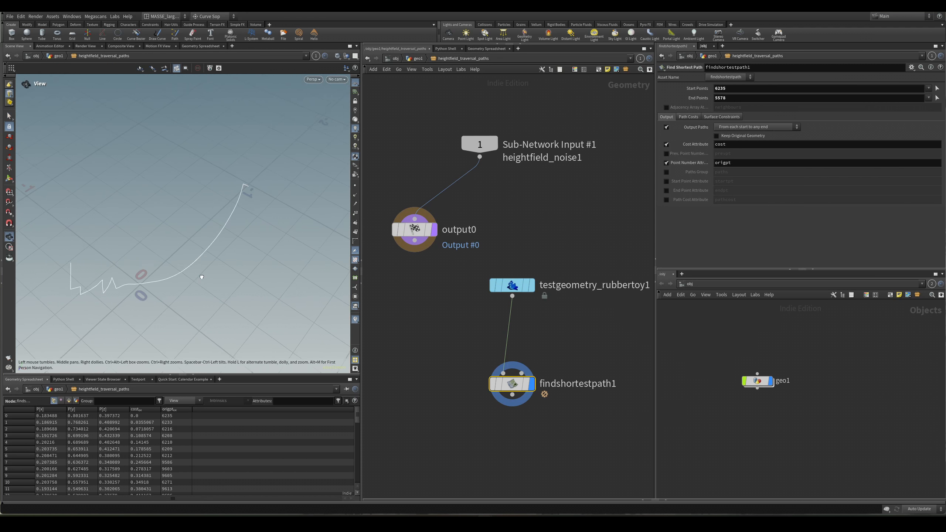
key(s)
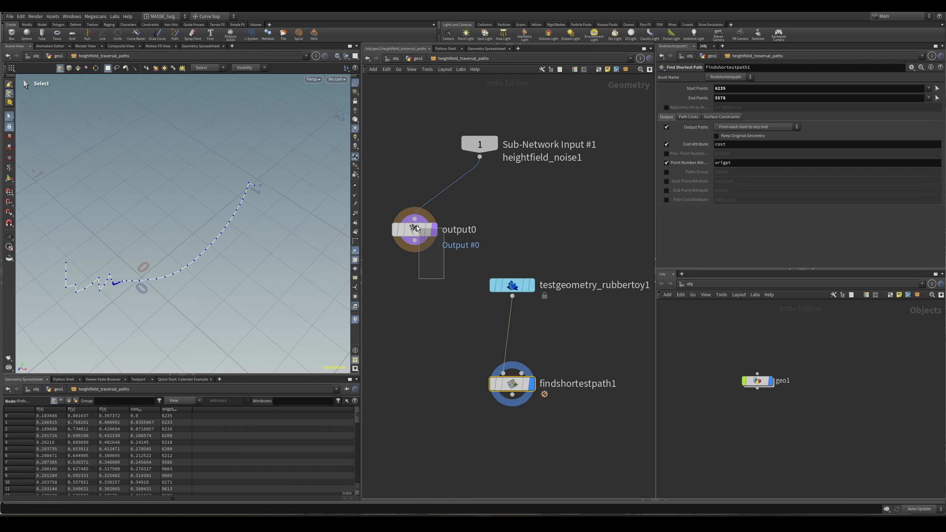
Display output0 and delete the testgeometry_rubbertoy1 and findshortestpath1 nodes.
click(434, 229)
drag(436, 256, 561, 443)
scroll(562, 443, down, 3)
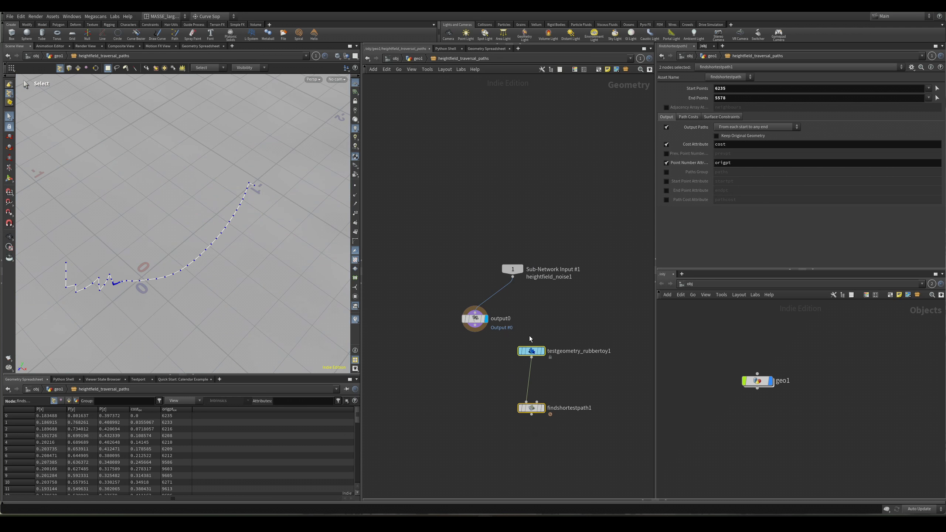
key(Delete)
key(h)
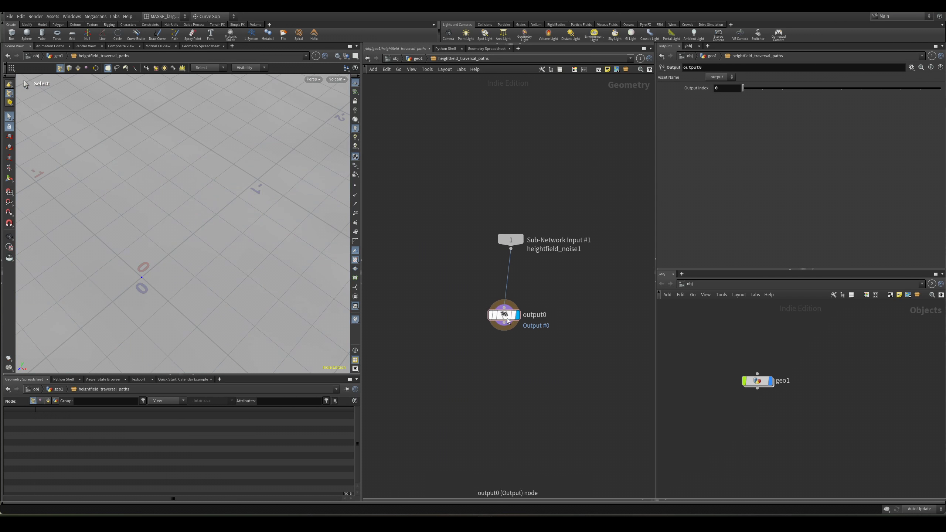
scroll(496, 280, up, 4)
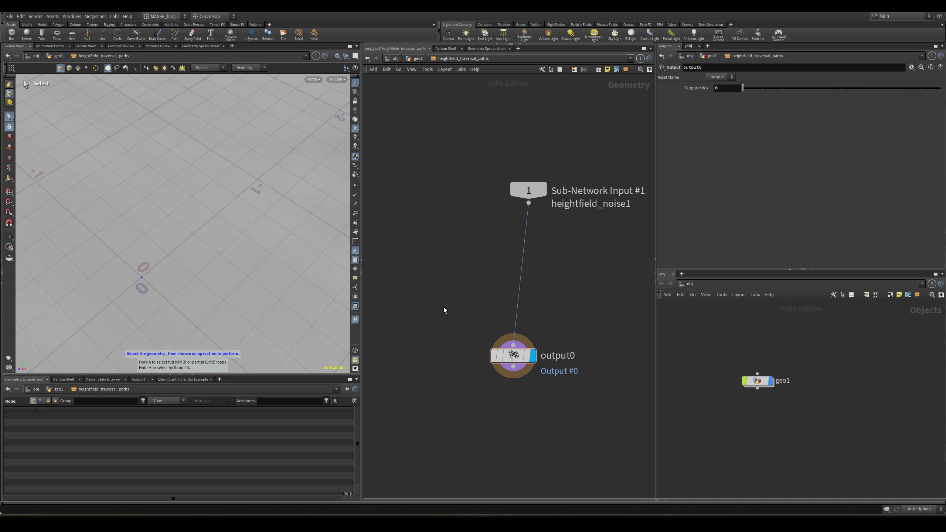
Add an unconnected Attribute Wrangle node well below output0.
key(Tab)
text(att wra)
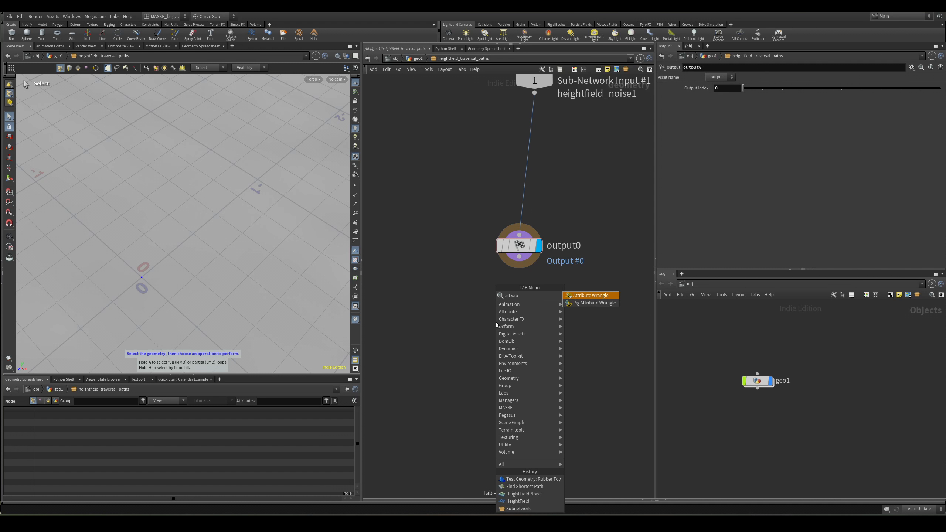
key(Return)
click(528, 345)
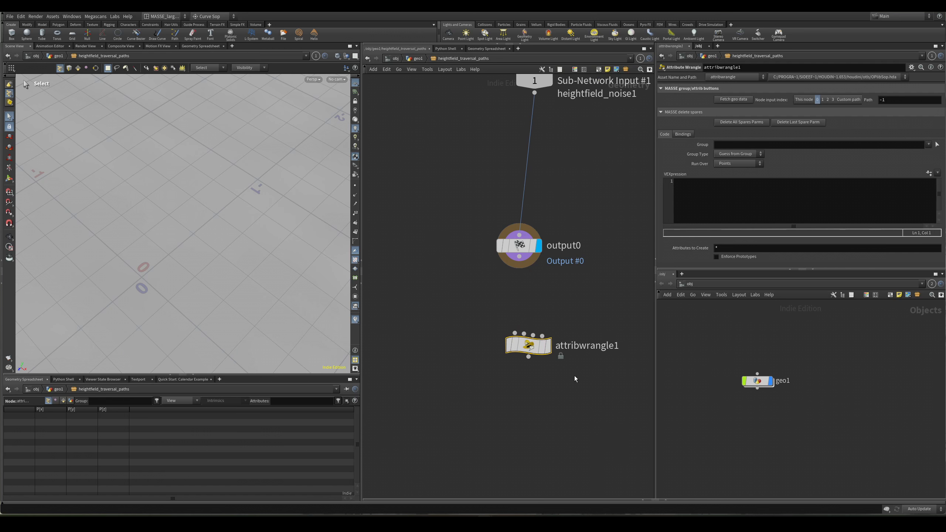
middle_drag(560, 319, 547, 303)
drag(514, 330, 495, 395)
Align output0 directly below the sub-network input and view the whole terrain in edge selection mode.
click(524, 231)
key(space+g)
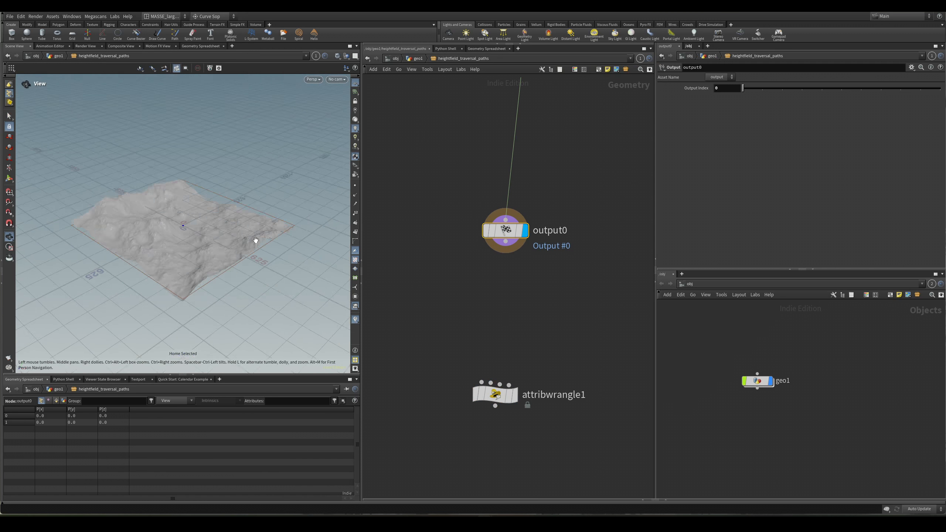
alt+drag(255, 240, 245, 281)
middle_drag(544, 278, 526, 324)
drag(489, 277, 505, 198)
middle_drag(518, 249, 513, 257)
key(3)
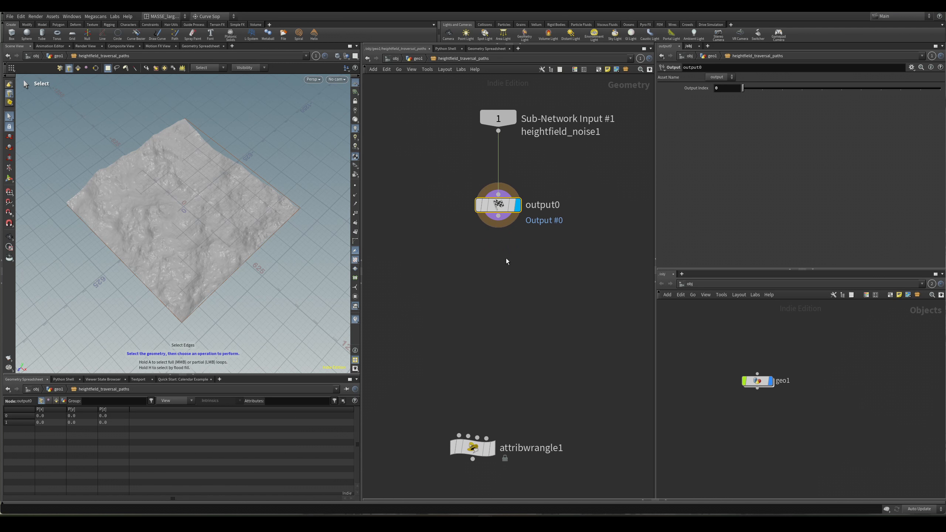
Add a HeightField Scatter node below output0, feed output0 into its first input, and display the scatter result.
key(Tab)
text(hf)
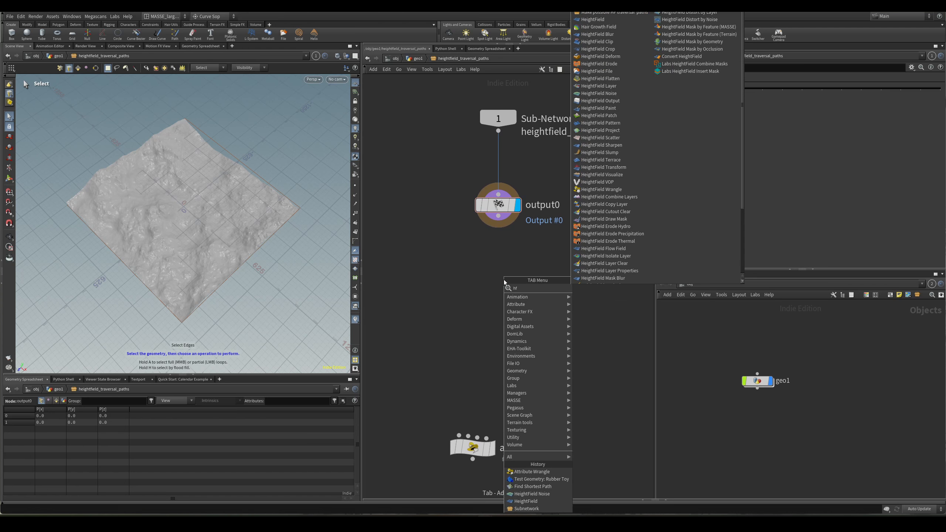
text(scat)
key(Return)
click(504, 280)
drag(504, 279, 496, 338)
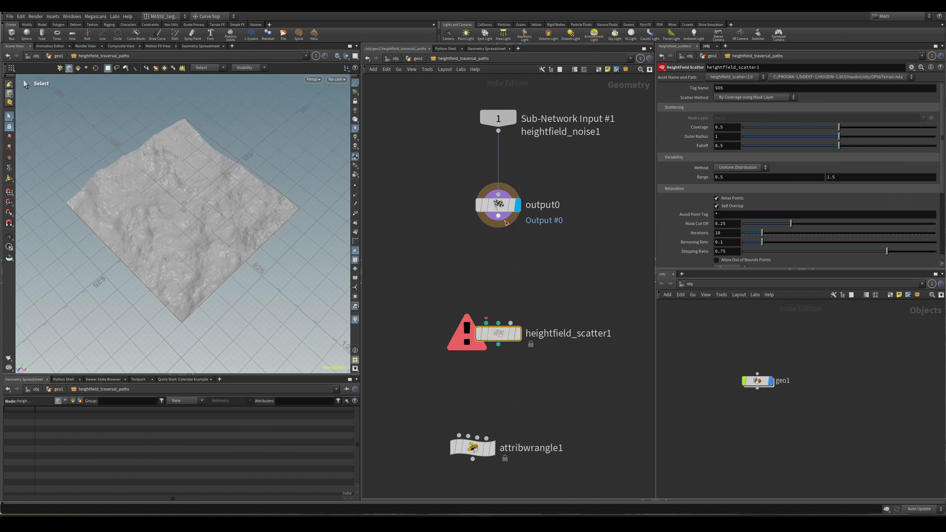
drag(498, 216, 486, 322)
click(518, 334)
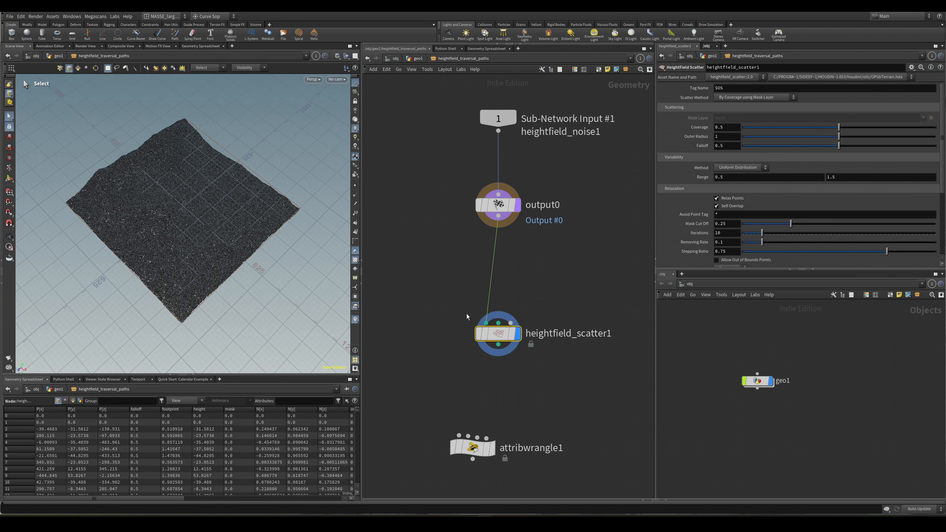
Examine the spacing and density of the scattered points on the terrain up close and from a low angle.
alt+right_drag(238, 223, 340, 119)
key(s)
key(2)
click(219, 194)
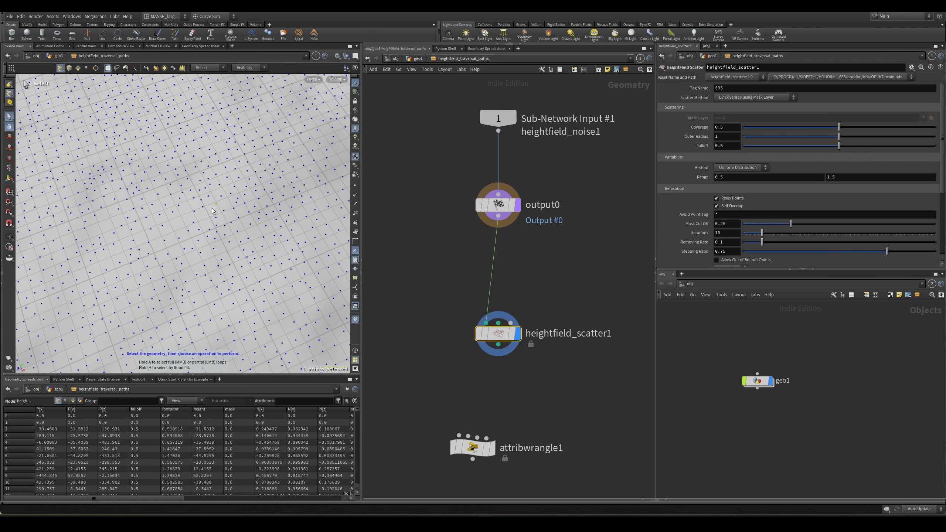
alt+drag(225, 215, 229, 215)
middle_drag(507, 374, 499, 290)
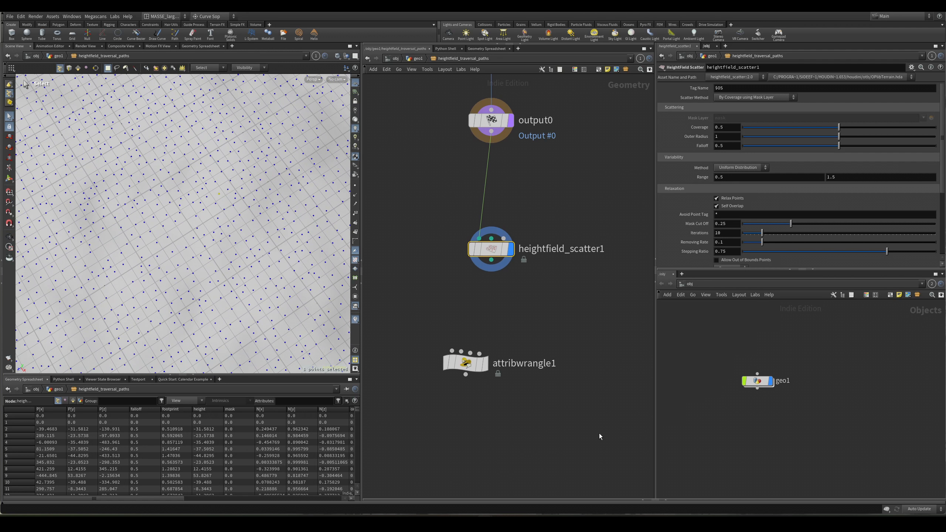
middle_drag(599, 433, 522, 381)
scroll(460, 317, down, 3)
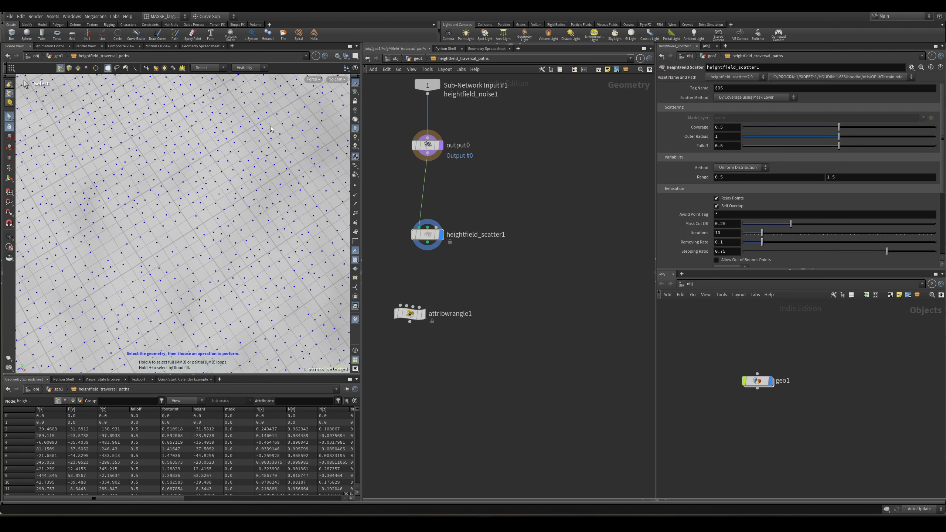
key(Escape)
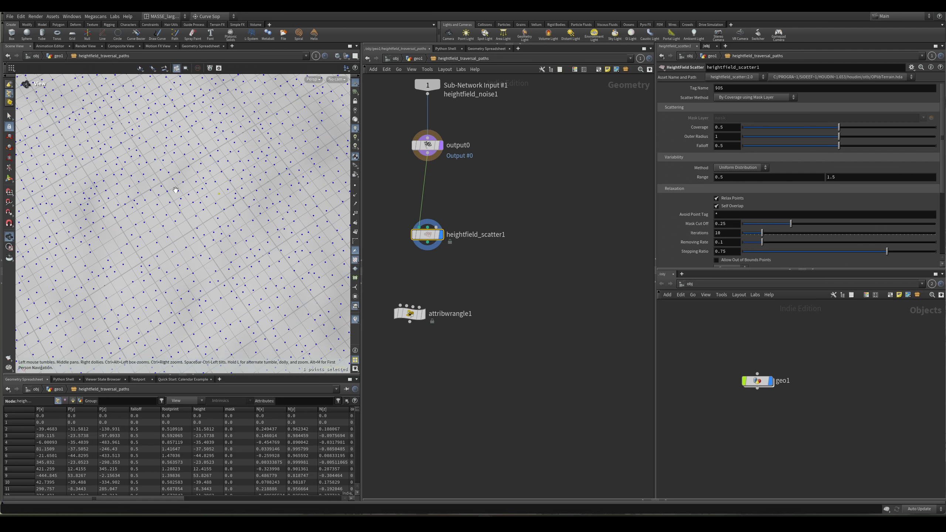
scroll(176, 189, down, 5)
mouse_move(176, 190)
alt+mouse_down()
mouse_move(183, 220)
mouse_move(171, 187)
alt+mouse_up()
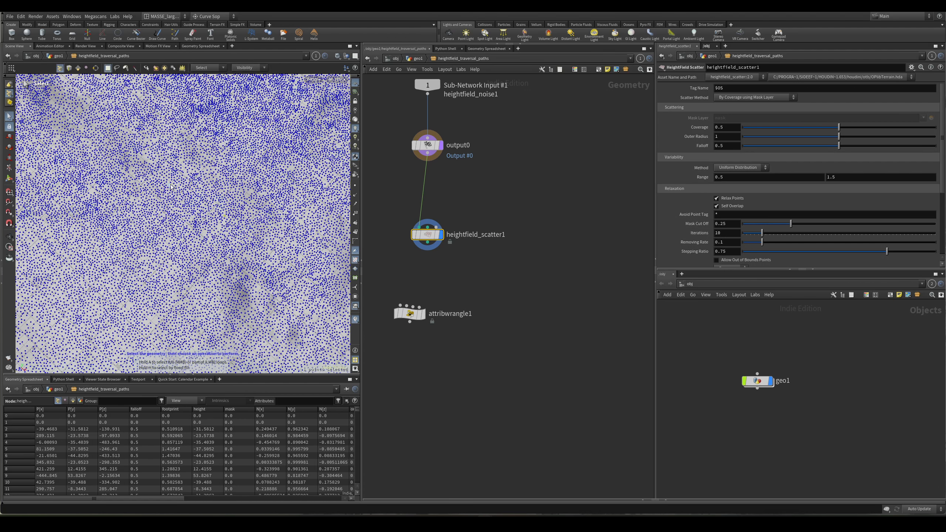
alt+middle_drag(178, 159, 197, 184)
scroll(197, 184, up, 4)
Detach output0 from the chain so the sub-network input feeds heightfield_scatter1 directly, and park output0 well below and aside.
middle_drag(485, 220, 511, 252)
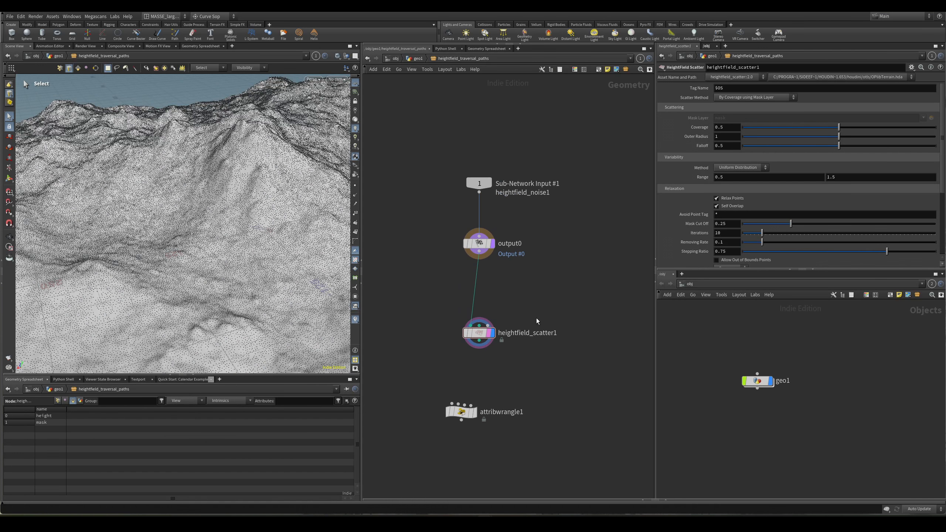
middle_drag(515, 303, 535, 298)
scroll(524, 296, up, 2)
scroll(531, 351, down, 2)
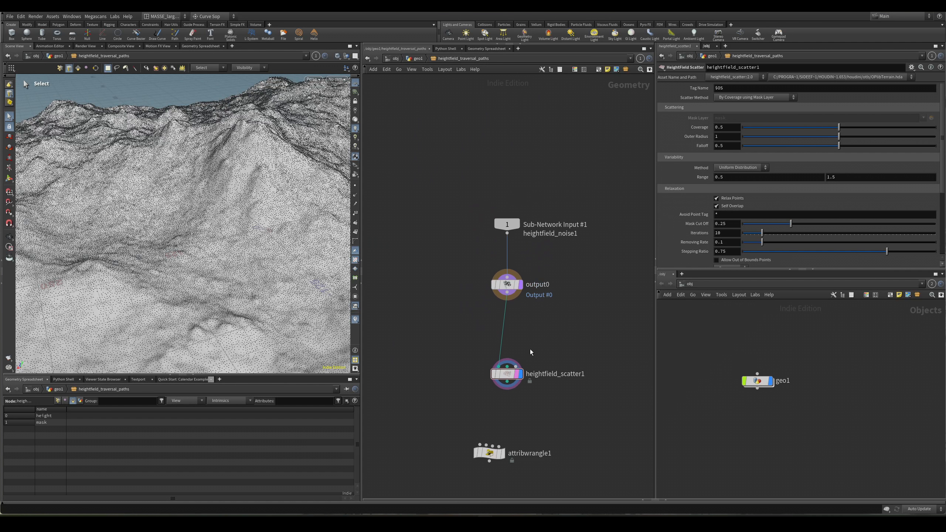
scroll(531, 351, down, 1)
middle_drag(531, 351, 533, 291)
drag(518, 237, 426, 326)
scroll(423, 286, up, 3)
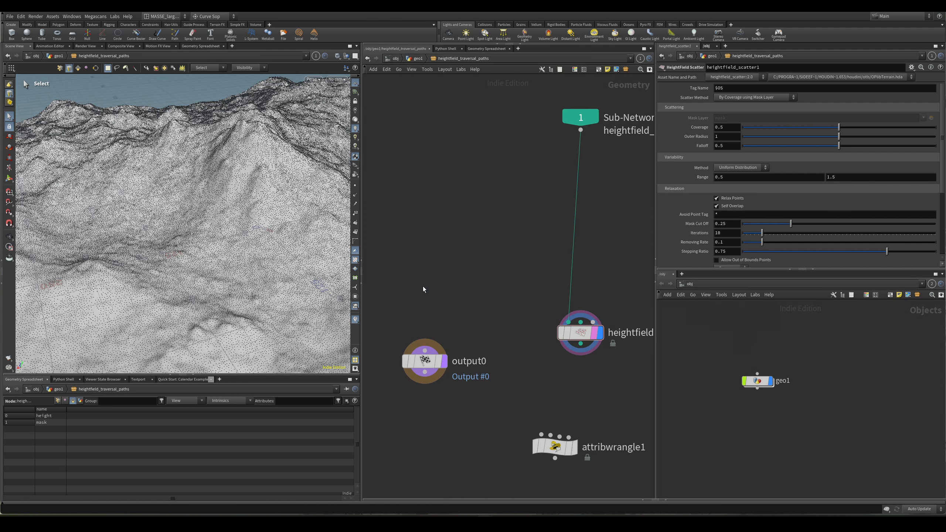
scroll(434, 393, down, 3)
middle_drag(434, 393, 474, 295)
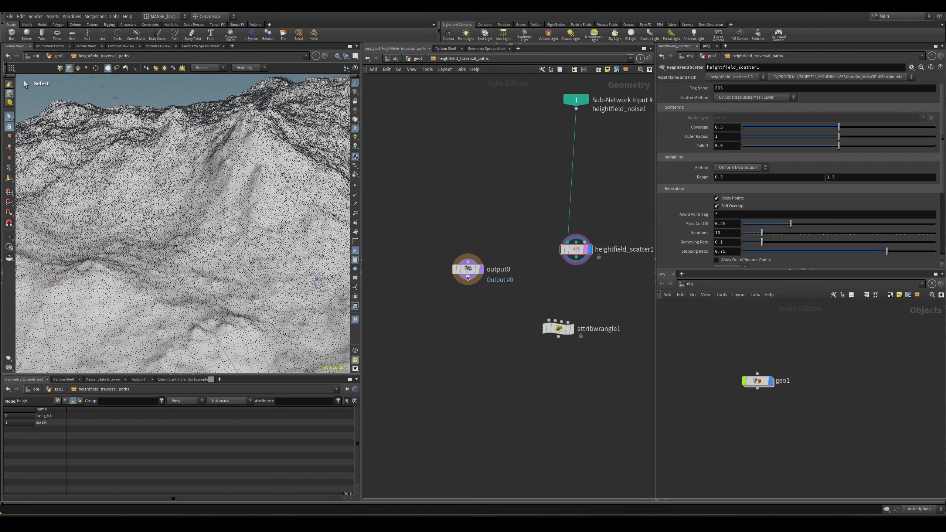
drag(467, 271, 395, 416)
Switch the network wires to the rounded style and align heightfield_scatter1 directly above attribwrangle1.
middle_drag(558, 241, 453, 335)
scroll(454, 335, up, 3)
drag(476, 348, 497, 317)
key(shift+s)
middle_drag(511, 363, 514, 346)
drag(502, 301, 455, 315)
middle_drag(477, 373, 486, 370)
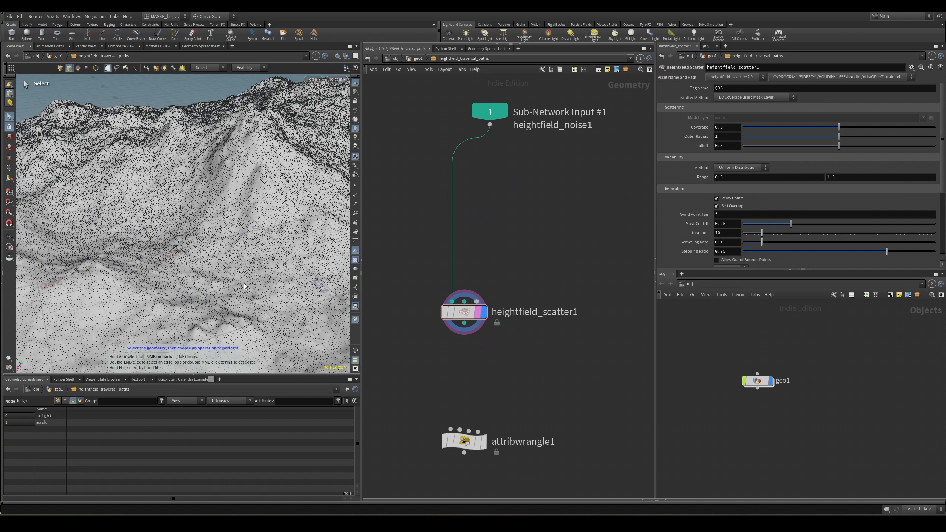
Return to the geo1 network, display heightfield_noise1 and frame the whole terrain.
key(Escape)
drag(229, 258, 208, 276)
alt+drag(231, 182, 238, 221)
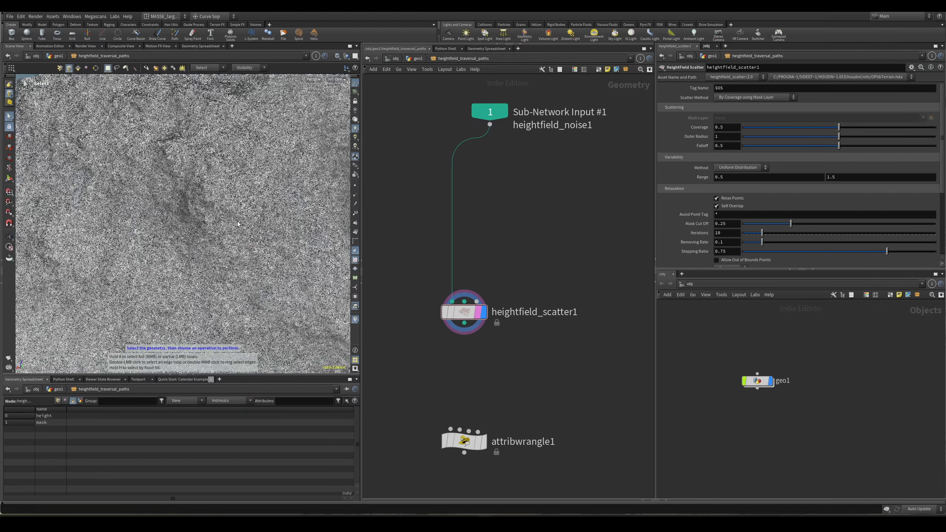
alt+drag(277, 294, 304, 263)
alt+drag(312, 298, 203, 257)
click(421, 59)
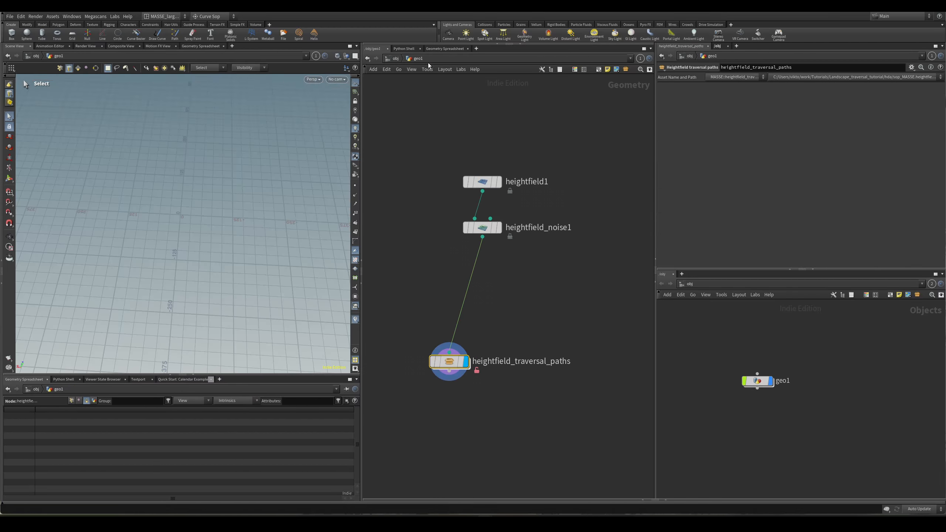
drag(425, 410, 463, 414)
ctrl+click(495, 218)
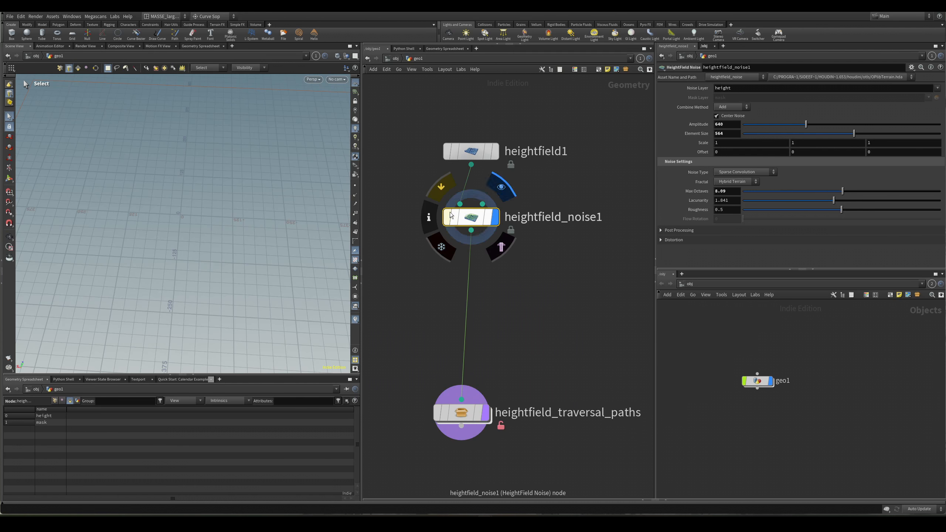
key(space+g)
alt+drag(185, 222, 222, 201)
scroll(435, 230, up, 2)
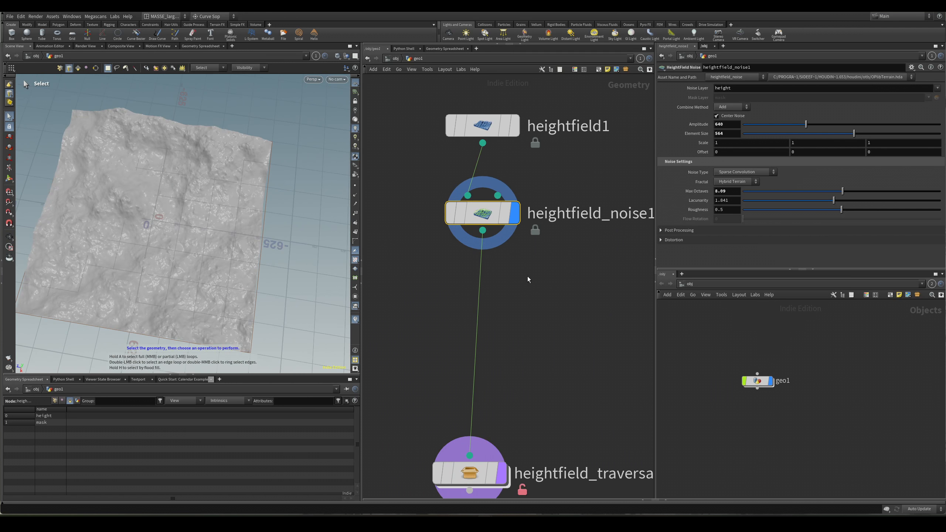
Add a HeightField Mask by Feature (Terrain) node fed by heightfield_noise1 and display its mask.
key(Tab)
key(Escape)
key(Tab)
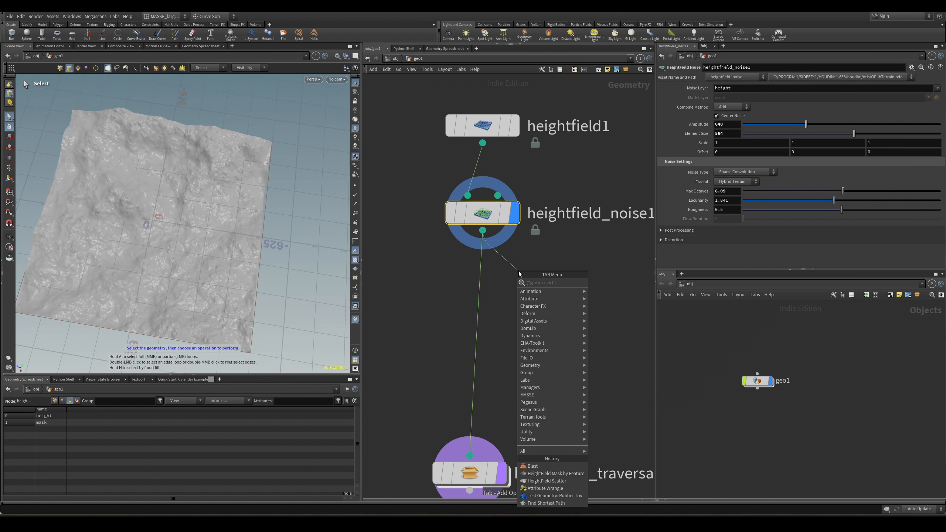
text(hf mask)
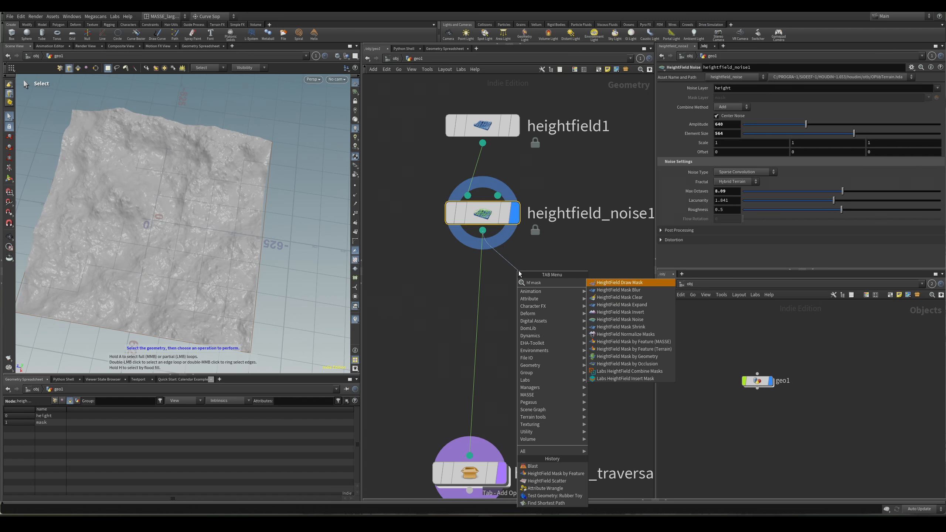
text( by f)
key(Down)
key(Return)
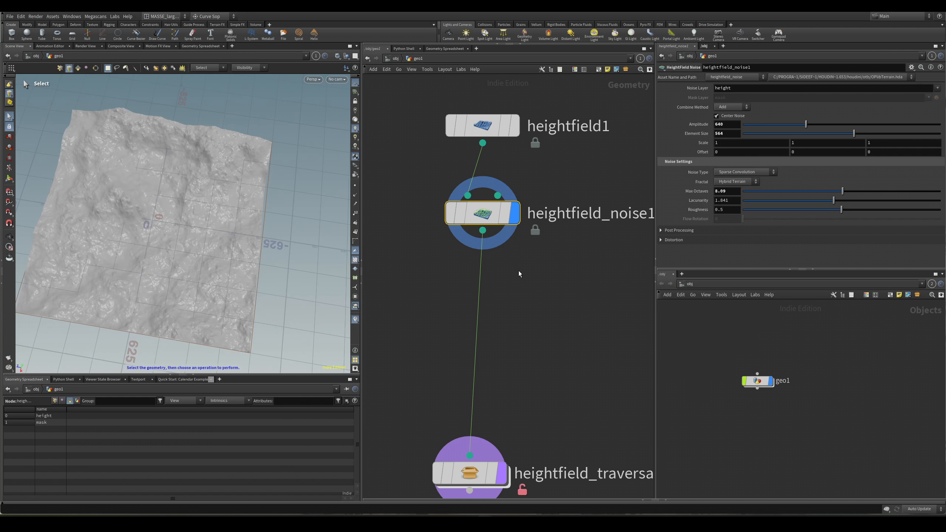
click(519, 270)
key(alt+Left)
key(u)
click(550, 287)
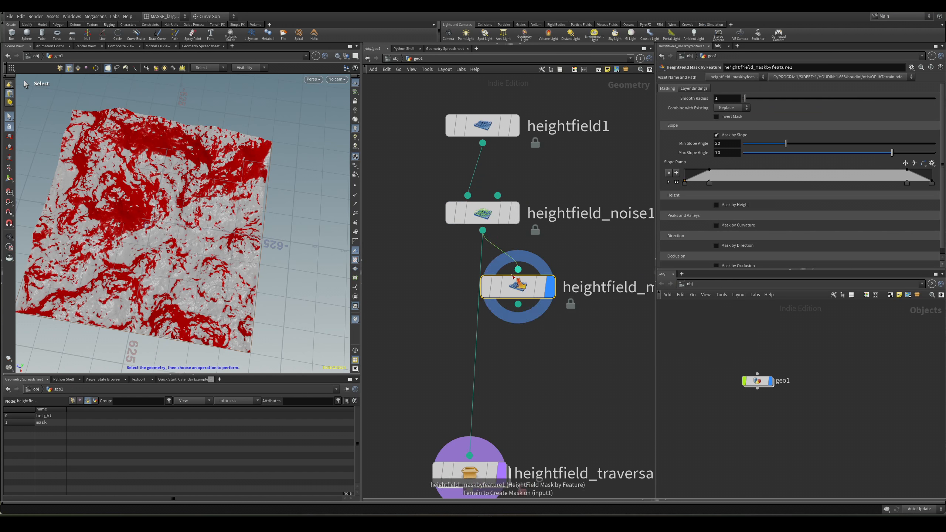
Insert the mask by feature node into the wire between heightfield_noise1 and heightfield_traversal_paths.
alt+drag(337, 278, 224, 209)
click(50, 422)
drag(519, 287, 482, 294)
Mask by height instead of slope, compute the height range, and set Min Height to 14 and Max Height to 100.
click(716, 134)
click(716, 155)
drag(744, 174, 791, 181)
alt+drag(264, 228, 271, 230)
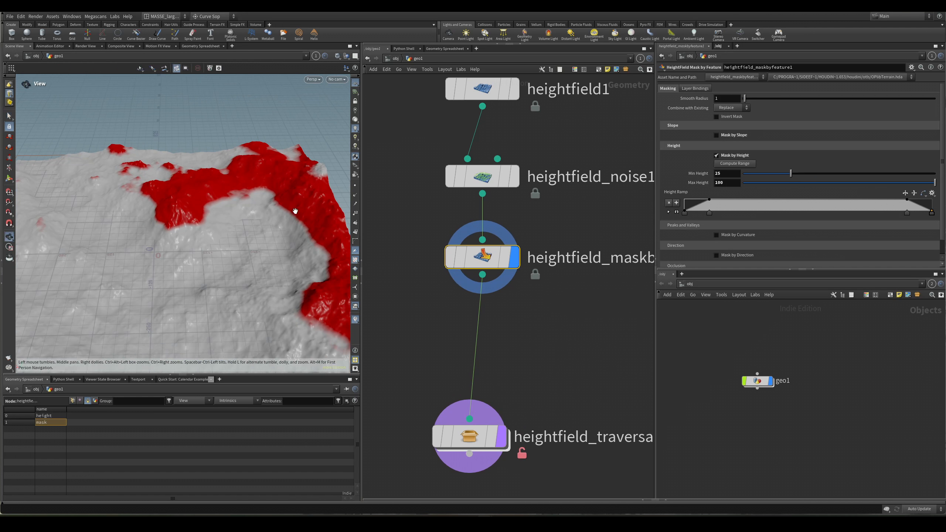
click(737, 165)
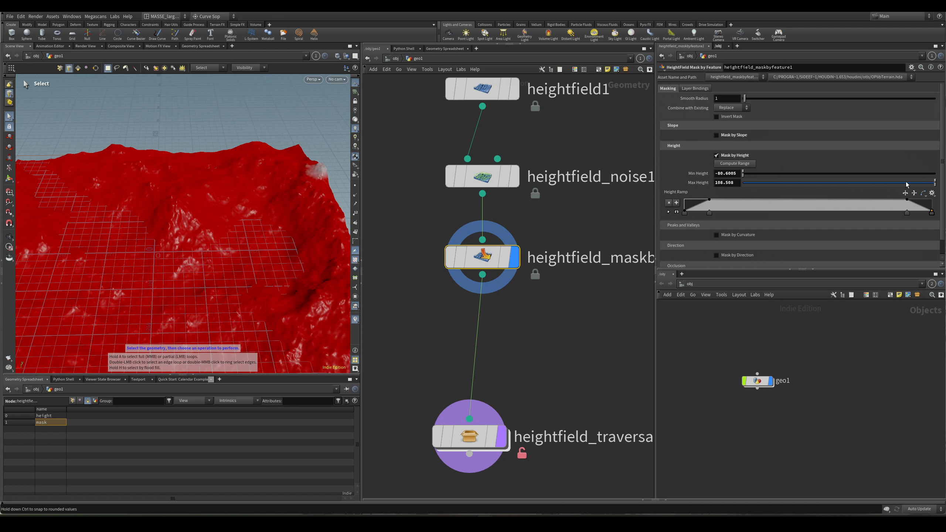
drag(932, 183, 937, 183)
drag(751, 175, 770, 174)
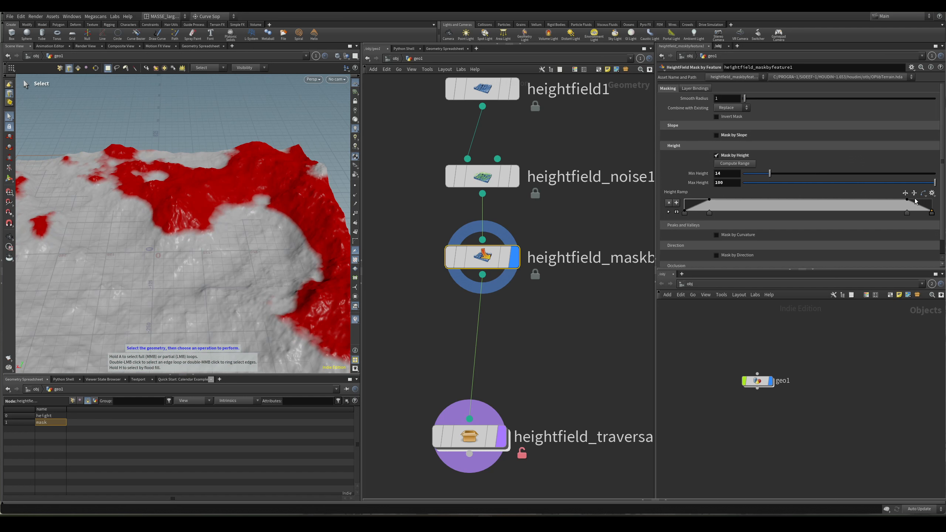
Reshape the Height Ramp to hold full value through its upper end, and shift the start and peak of its rise towards greater heights.
drag(908, 214, 932, 200)
drag(709, 213, 754, 213)
alt+drag(245, 236, 261, 253)
scroll(260, 253, up, 4)
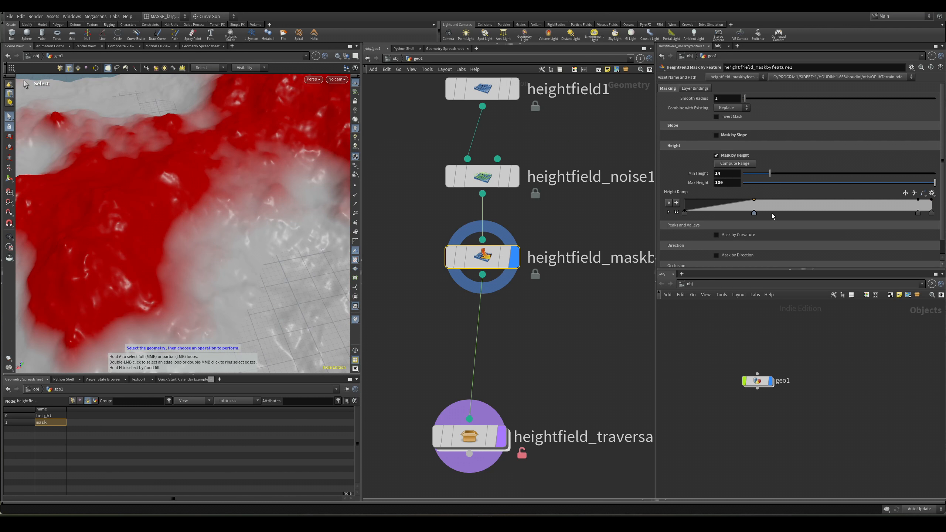
drag(683, 215, 729, 216)
scroll(128, 264, down, 3)
alt+drag(188, 234, 276, 261)
Duplicate the mask by feature node directly below the original in the chain and set its Combine with Existing to Add.
middle_drag(525, 321, 533, 293)
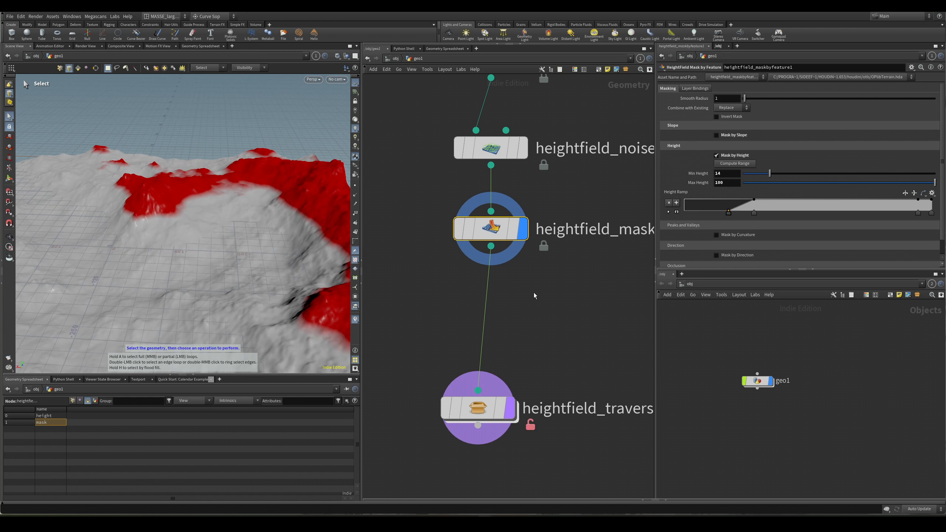
alt+drag(497, 230, 496, 313)
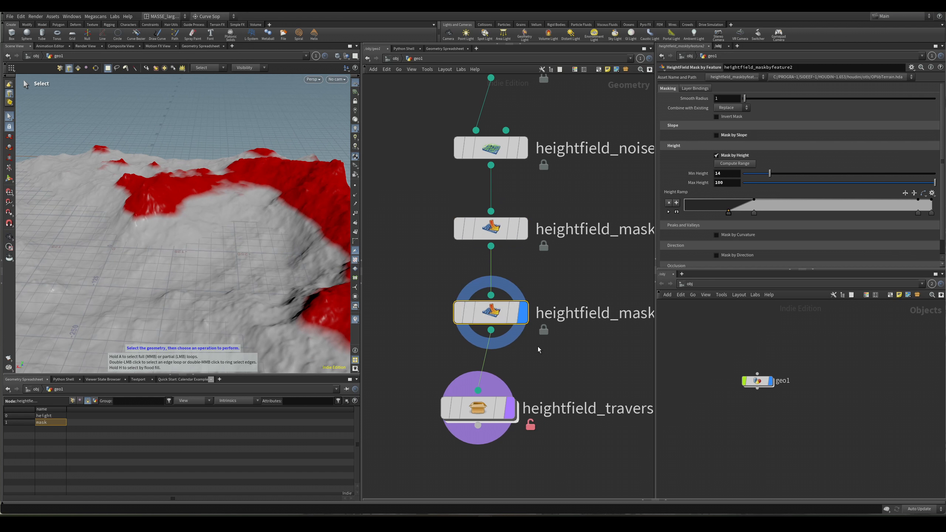
click(742, 108)
click(723, 122)
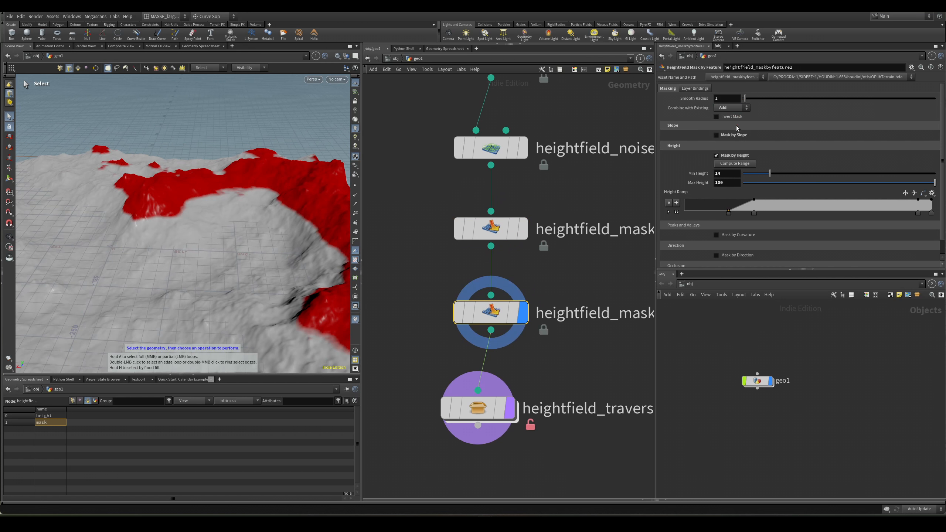
Make the duplicated mask node mask by slope instead of height, with a Min Slope Angle of 27.2.
click(716, 156)
click(717, 135)
drag(752, 144, 802, 152)
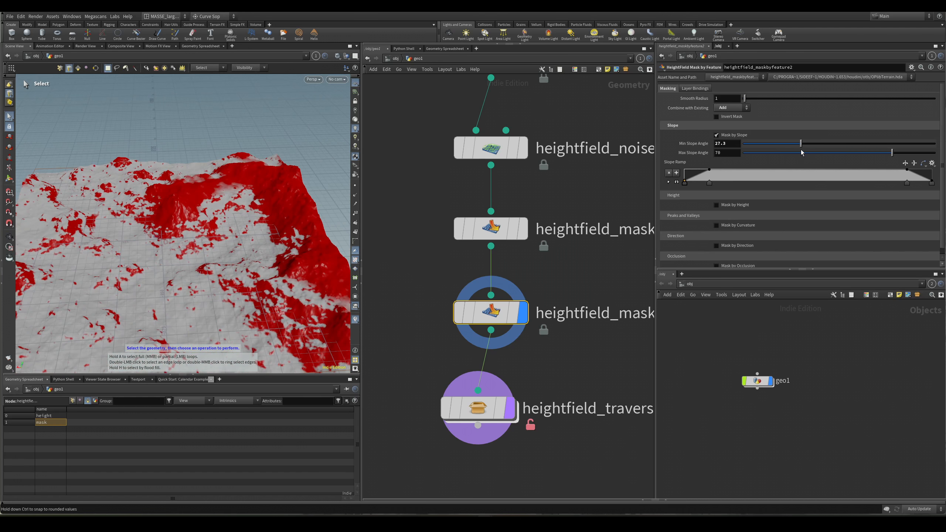
Reshape the Slope Ramp to hold full value through its upper end and rise more gradually at its lower end.
alt+drag(224, 194, 198, 204)
scroll(210, 223, up, 5)
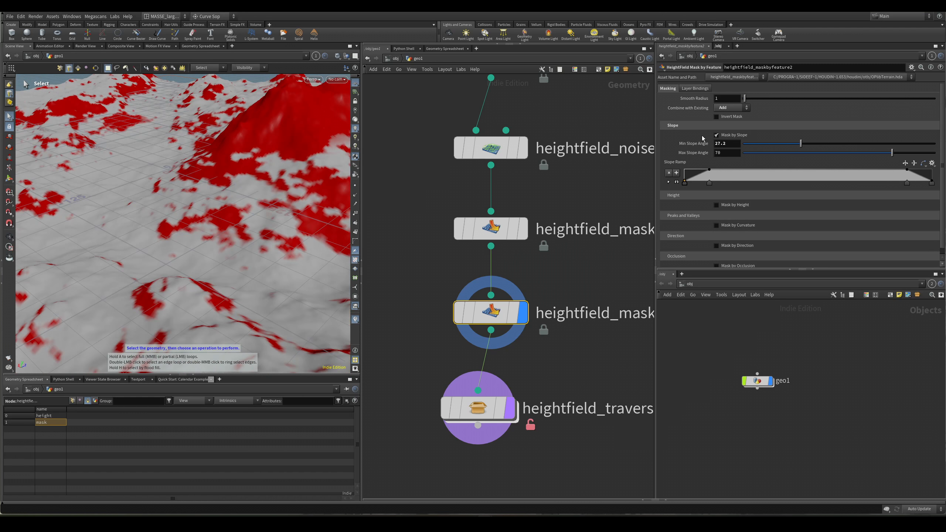
drag(908, 183, 932, 183)
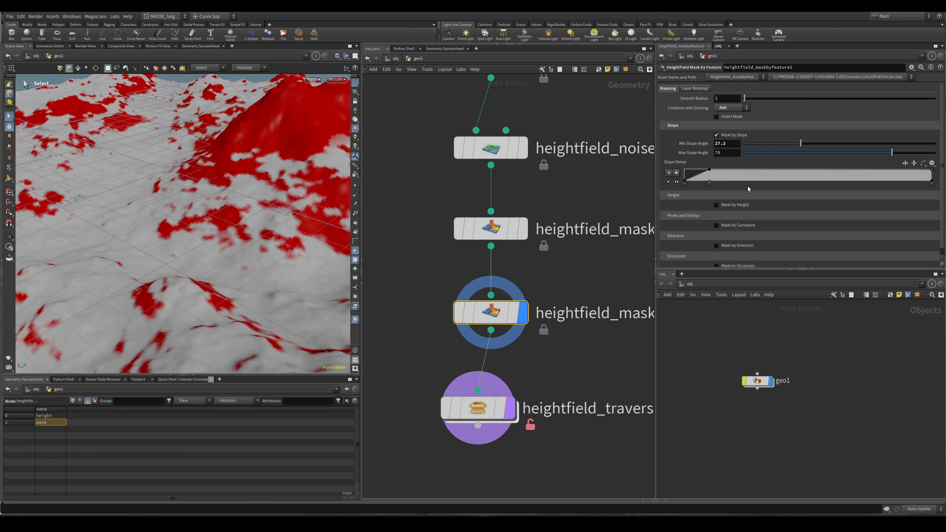
drag(709, 182, 772, 183)
Examine the softened transitions of the combined height and slope mask across the terrain from several angles.
alt+drag(284, 200, 213, 183)
key(s)
key(s)
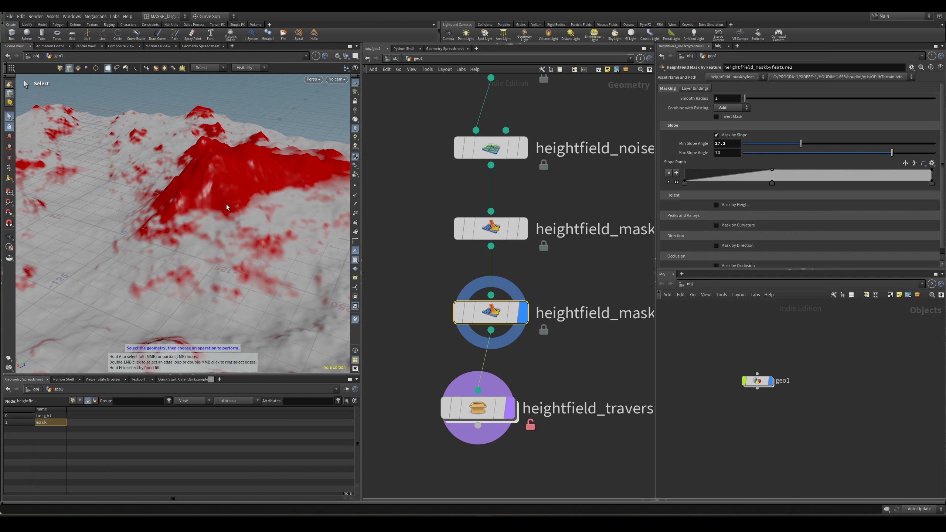
alt+drag(221, 193, 219, 262)
key(Escape)
key(s)
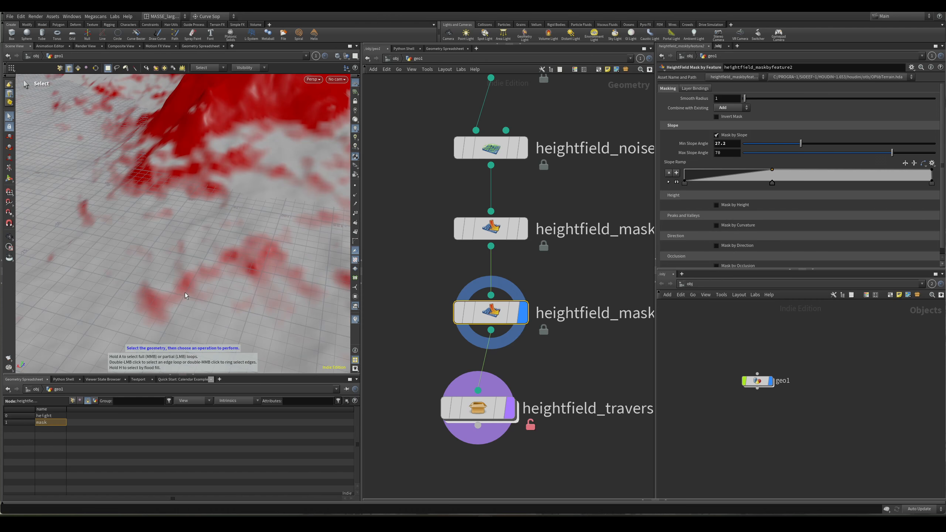
alt+drag(185, 293, 189, 255)
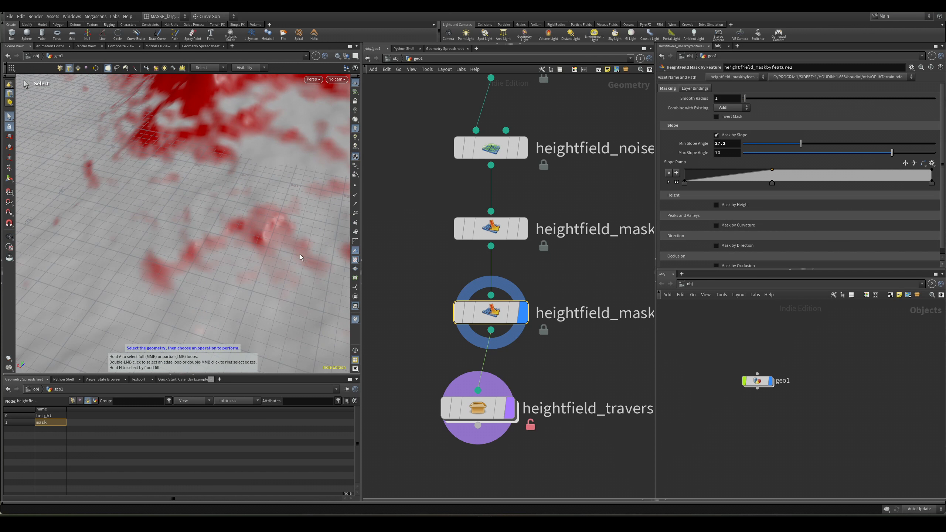
alt+drag(300, 255, 198, 245)
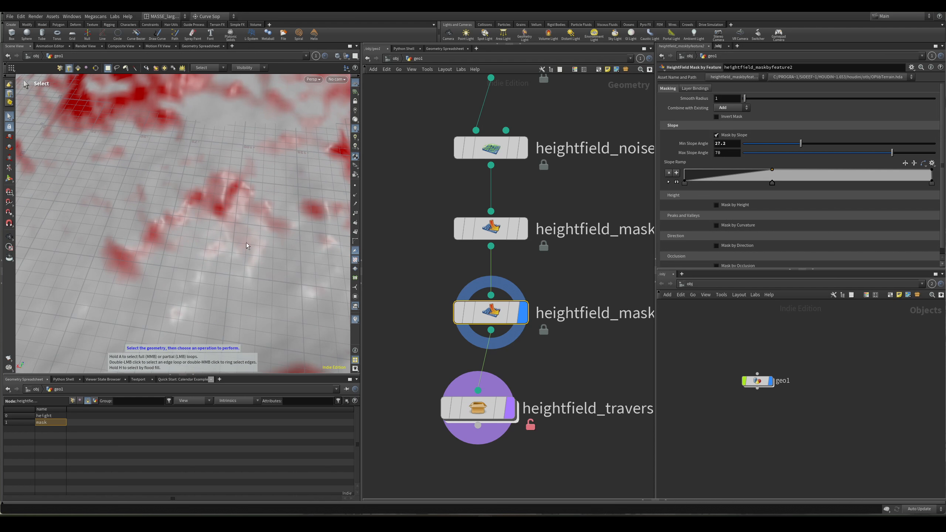
Shift the Slope Ramp's middle point toward the ramp's start so the slope mask reaches full value sooner.
key(Escape)
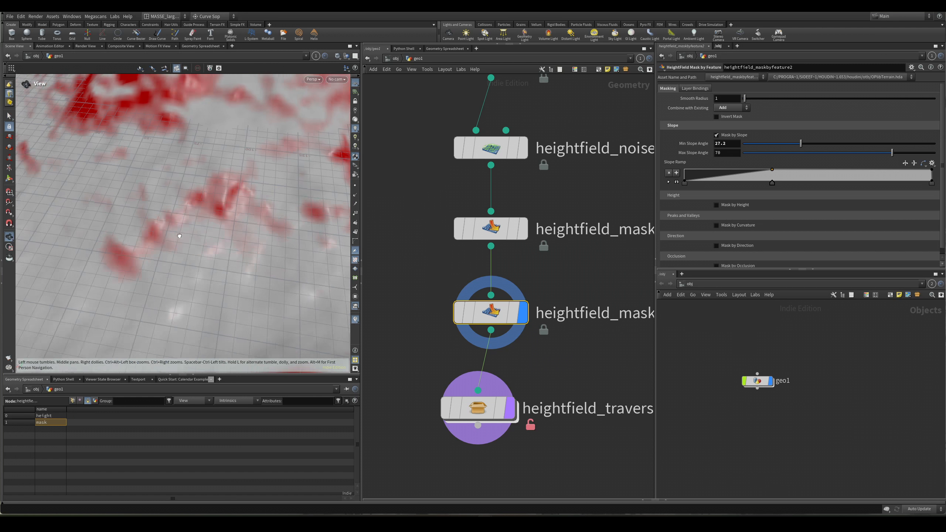
drag(142, 241, 263, 272)
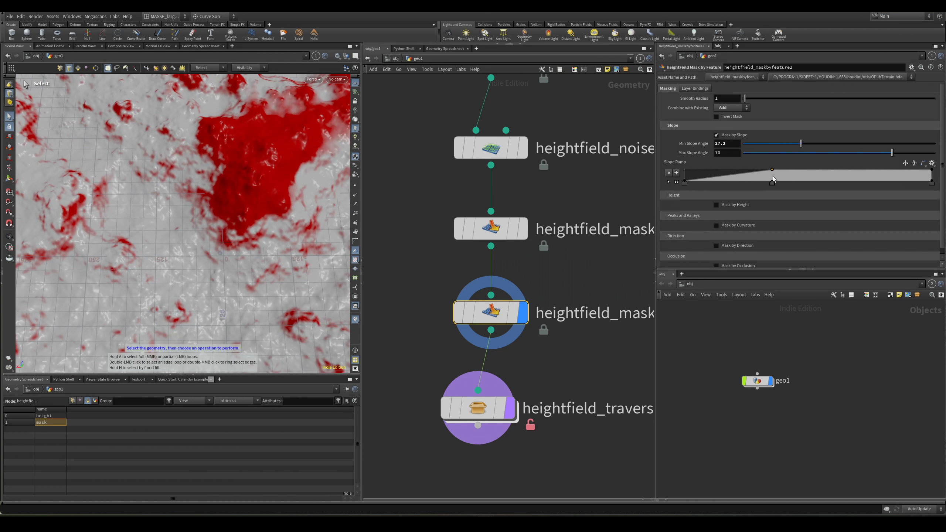
drag(772, 183, 729, 182)
scroll(275, 247, down, 5)
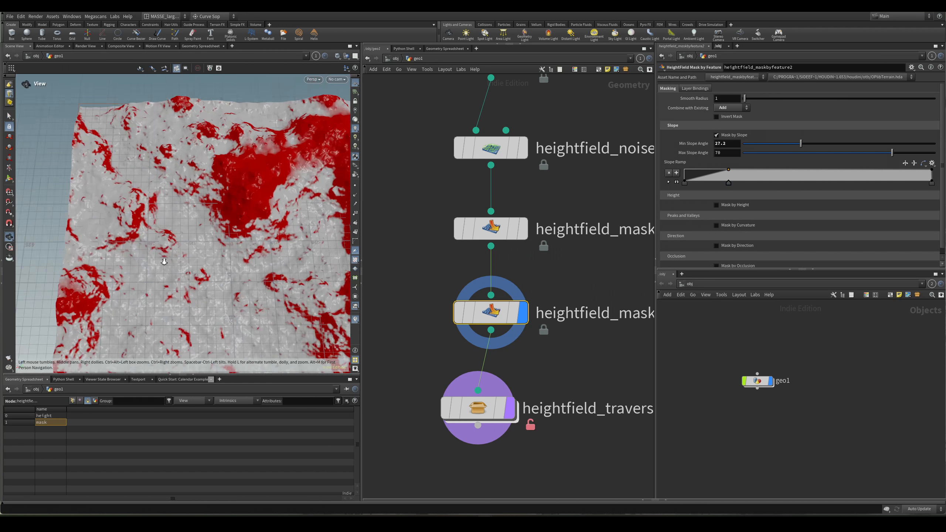
alt+drag(224, 269, 285, 244)
Reposition the heightfield_traversal_paths node lower, directly in line beneath the second mask by feature node.
middle_drag(565, 287, 509, 276)
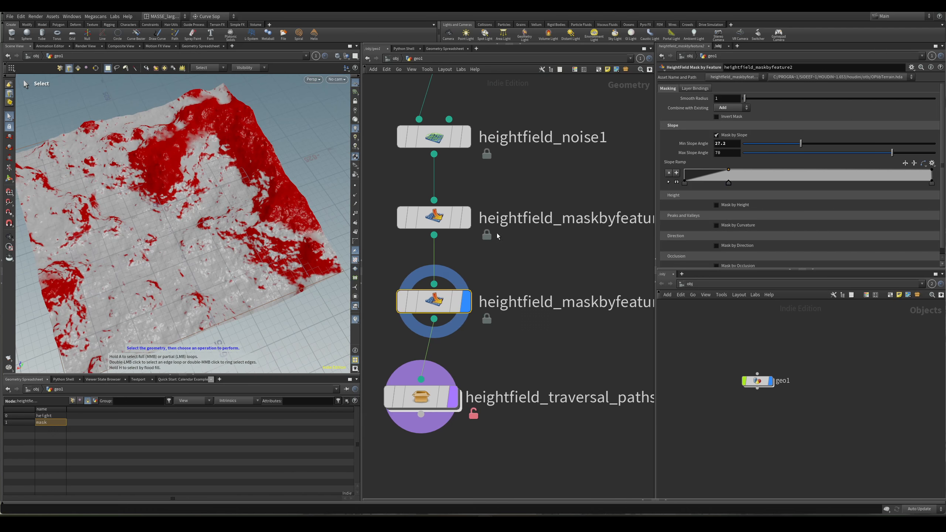
drag(423, 402, 436, 443)
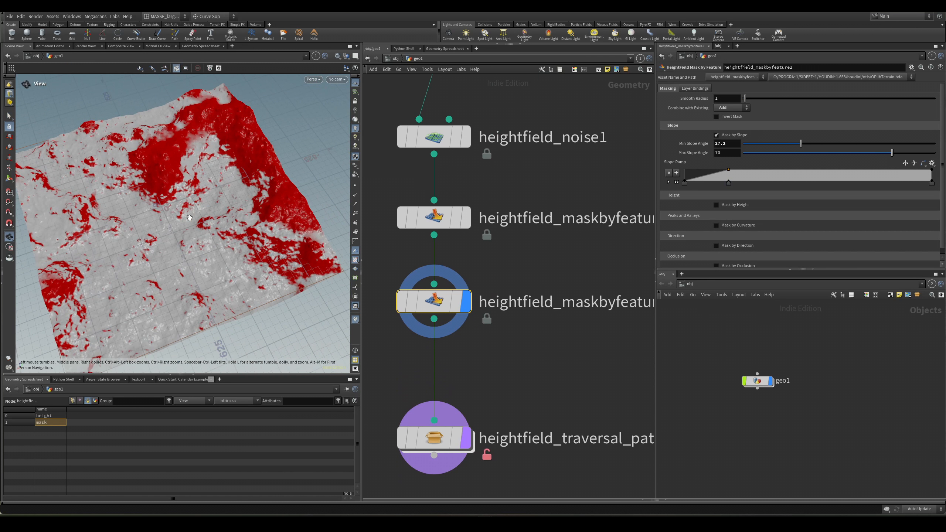
alt+drag(276, 275, 224, 250)
middle_drag(446, 344, 445, 276)
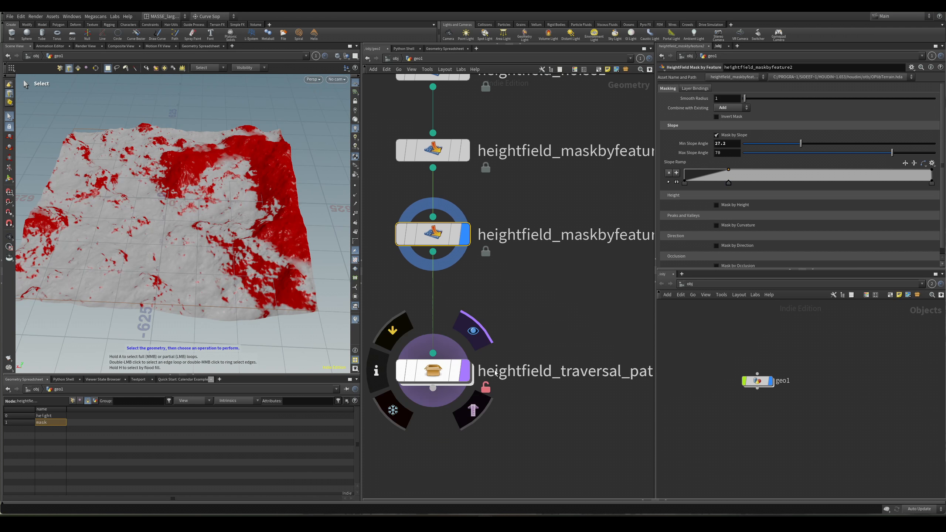
Enter the heightfield_traversal_paths network and start a connection from its Sub-Network Input.
click(465, 374)
double_click(442, 374)
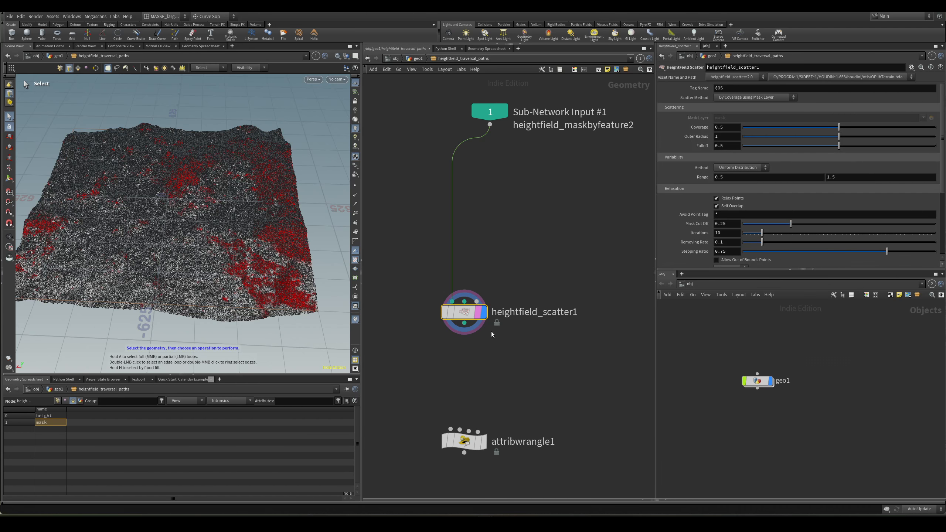
scroll(466, 284, up, 2)
middle_drag(465, 284, 470, 421)
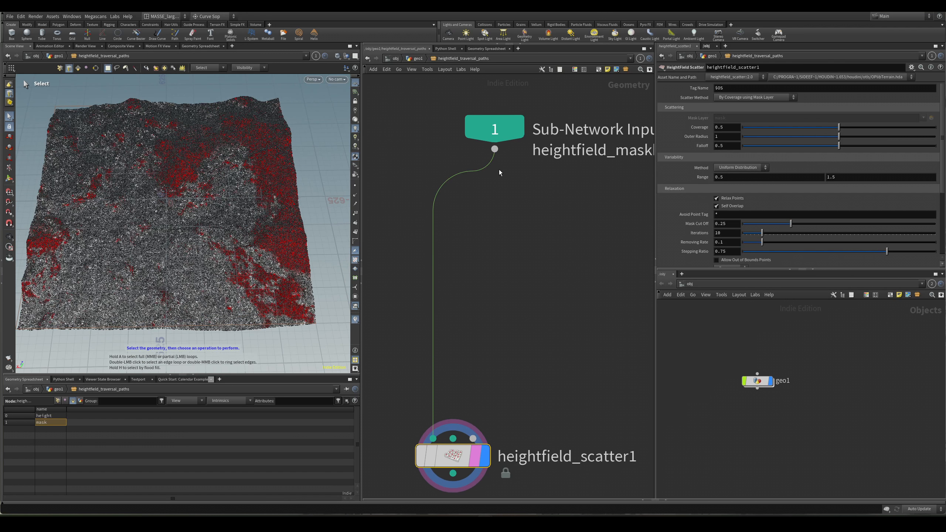
click(494, 149)
middle_drag(505, 409, 523, 335)
alt+right_drag(235, 188, 381, 127)
alt+drag(254, 235, 233, 189)
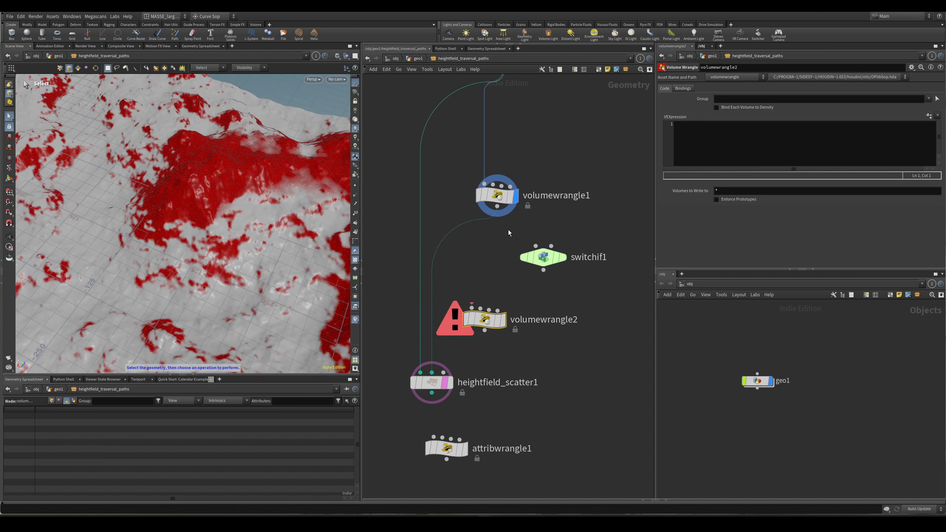
Delete the volumewrangle2 node and move volumewrangle1 to just above heightfield_scatter1, ready for code entry.
key(Delete)
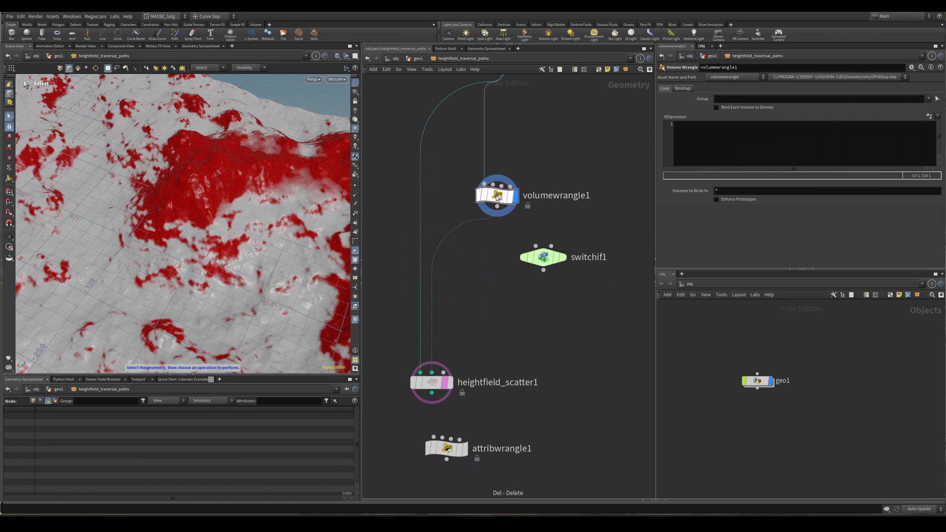
drag(496, 195, 475, 286)
click(669, 164)
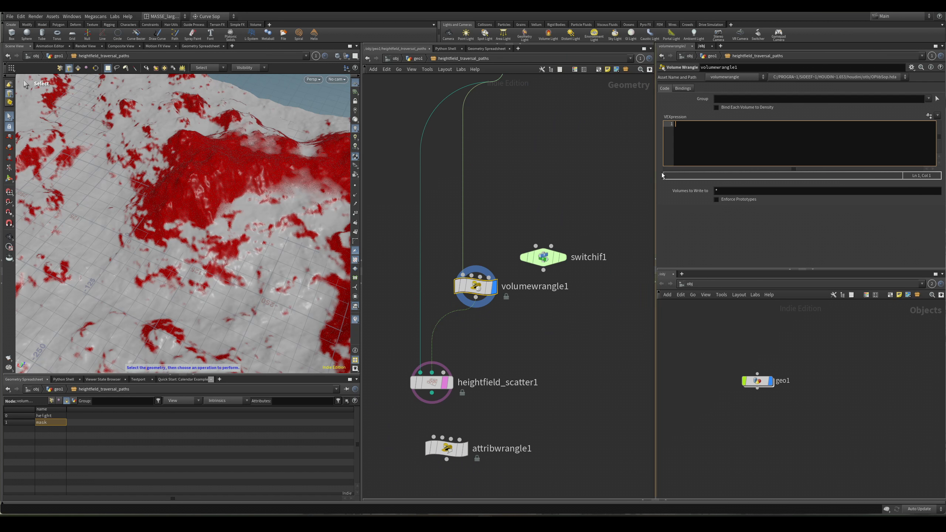
text(a)
key(BackSpace)
text(ch)
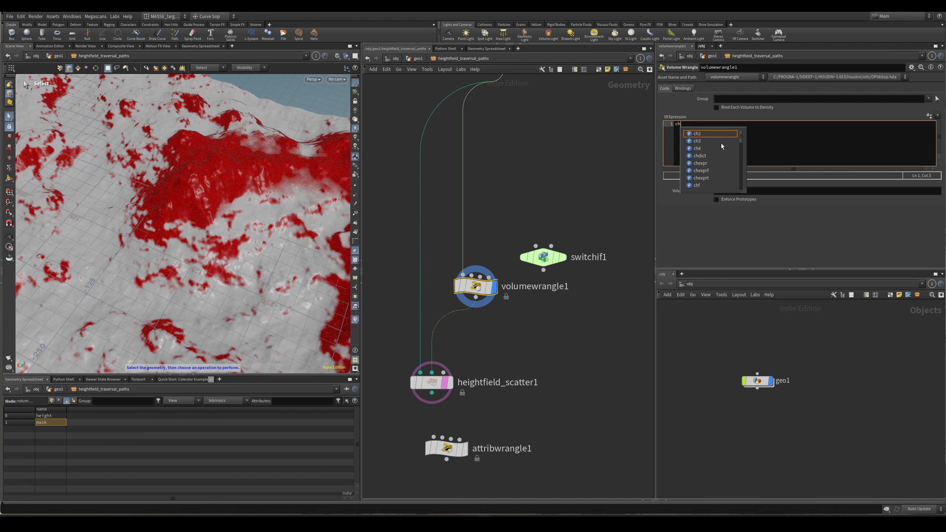
text(i)
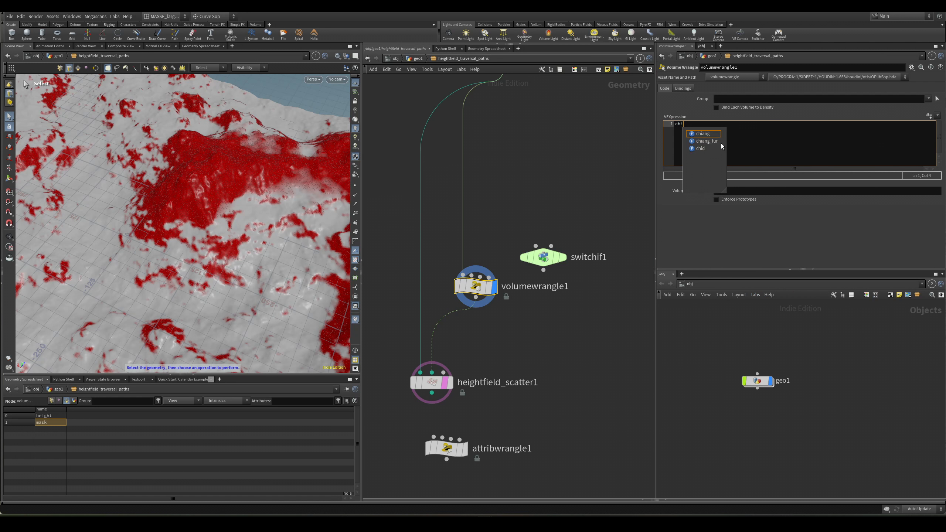
text( inv)
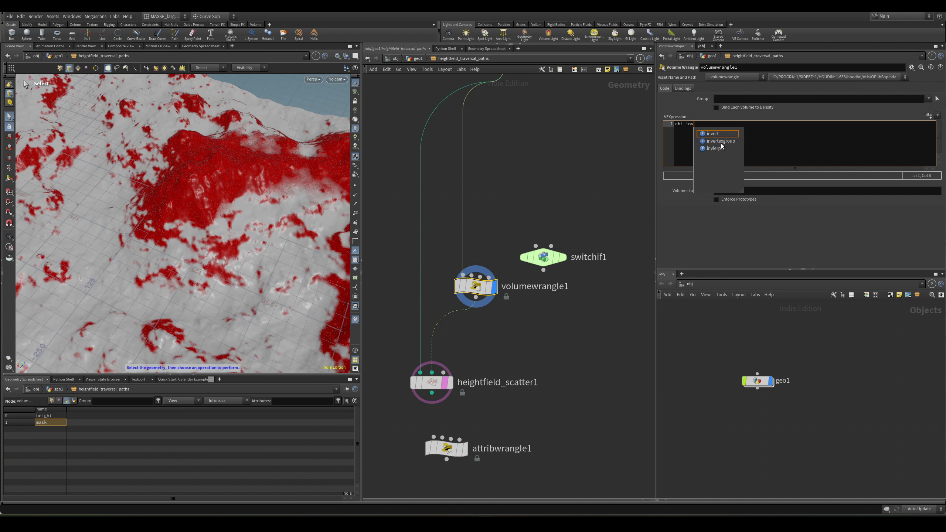
text(ert_mask)
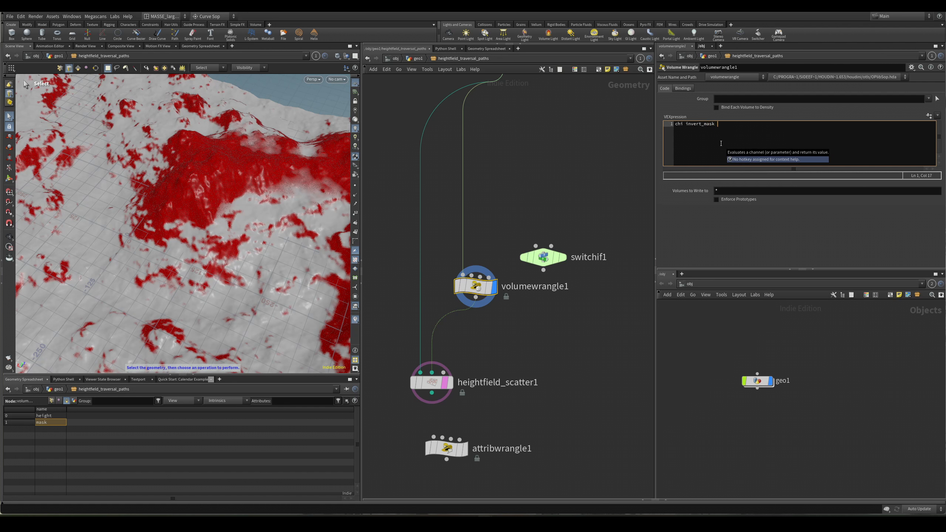
key(BackSpace)
key(BackSpace)
key(BackSpace)
key(BackSpace)
key(BackSpace)
key(BackSpace)
key(BackSpace)
key(BackSpace)
key(BackSpace)
key(BackSpace)
key(BackSpace)
key(BackSpace)
key(BackSpace)
key(BackSpace)
key(BackSpace)
key(BackSpace)
Write int invert_mask = chi("invert_mask"); as the first line of volumewrangle1's VEXpression.
text(int)
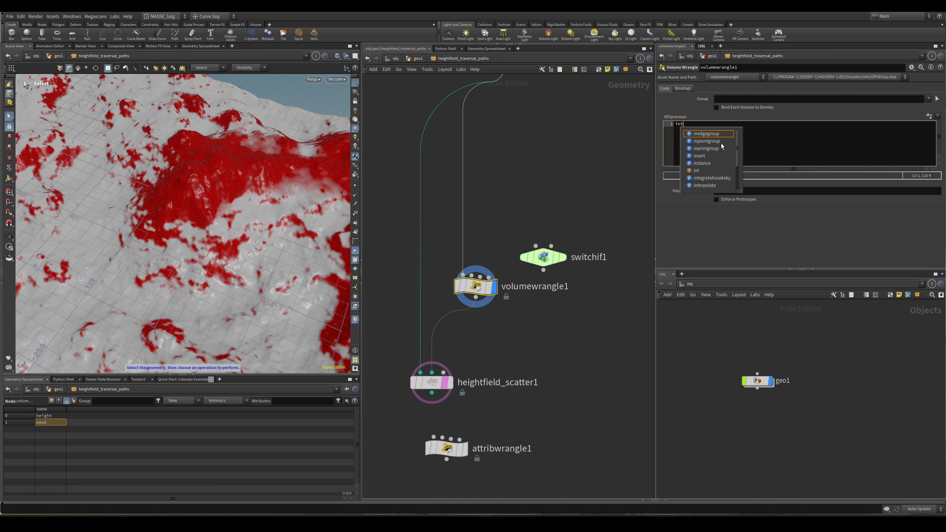
text( invert_mask)
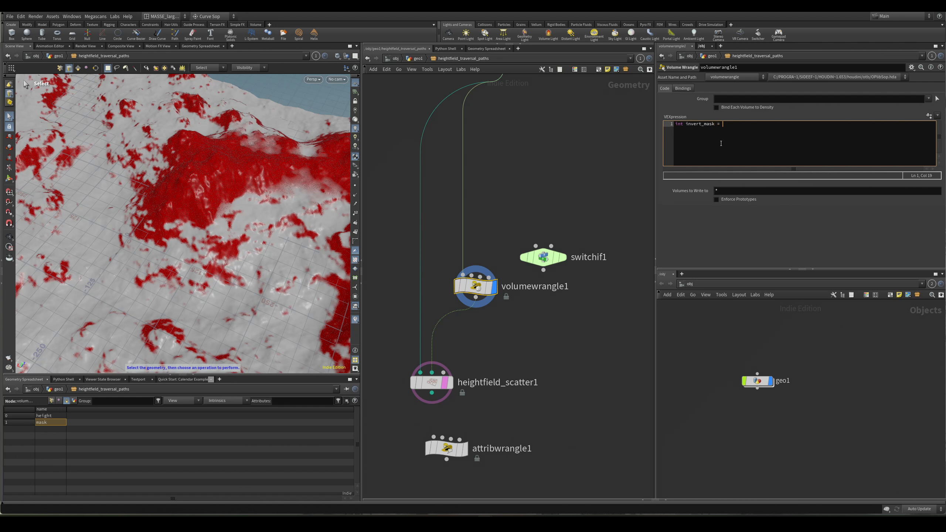
text( = ch)
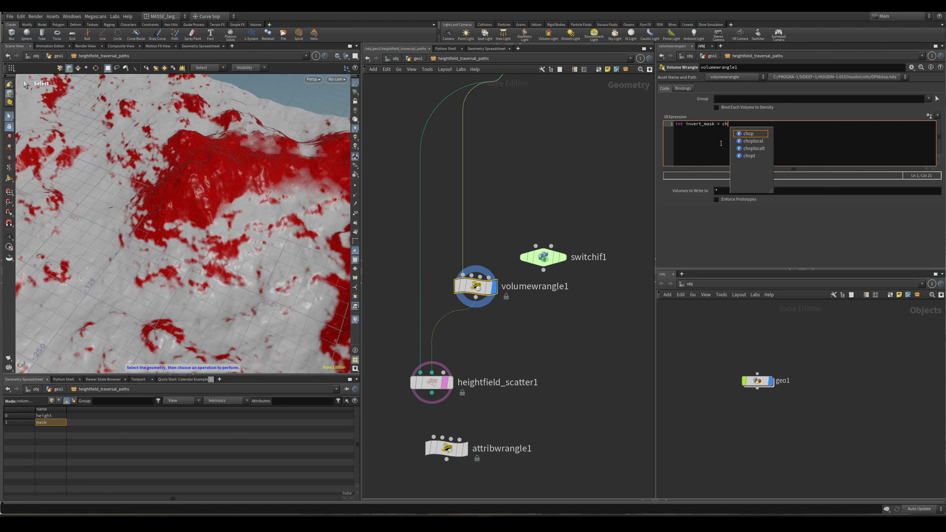
text(i("in)
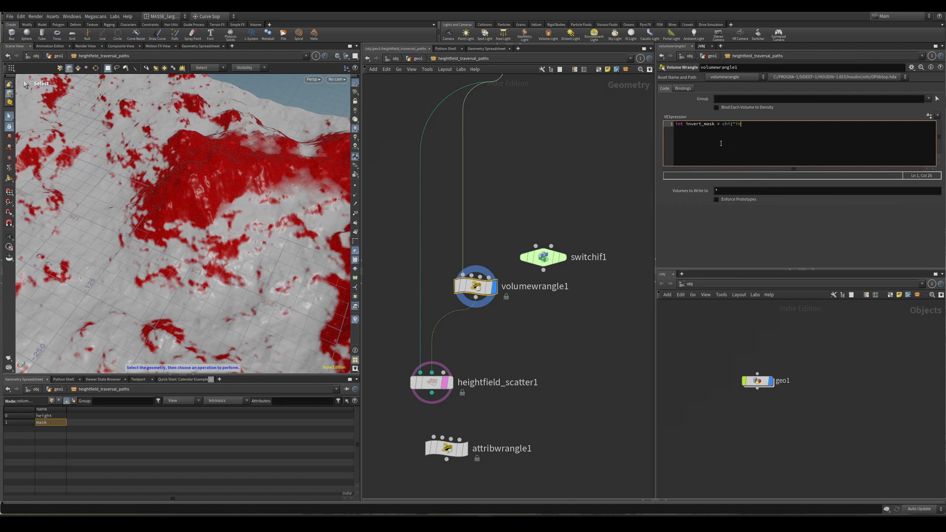
text(vert_mask");)
click(511, 251)
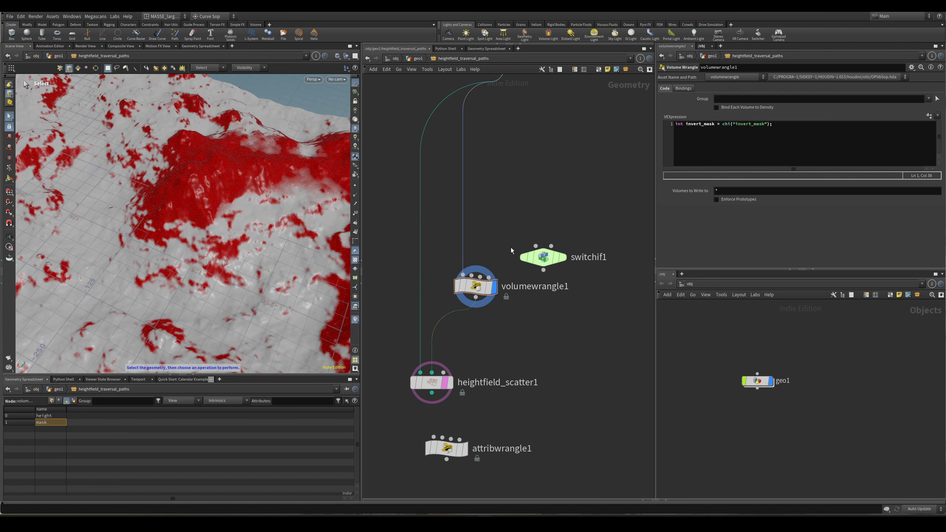
click(742, 149)
key(Return)
text(if )
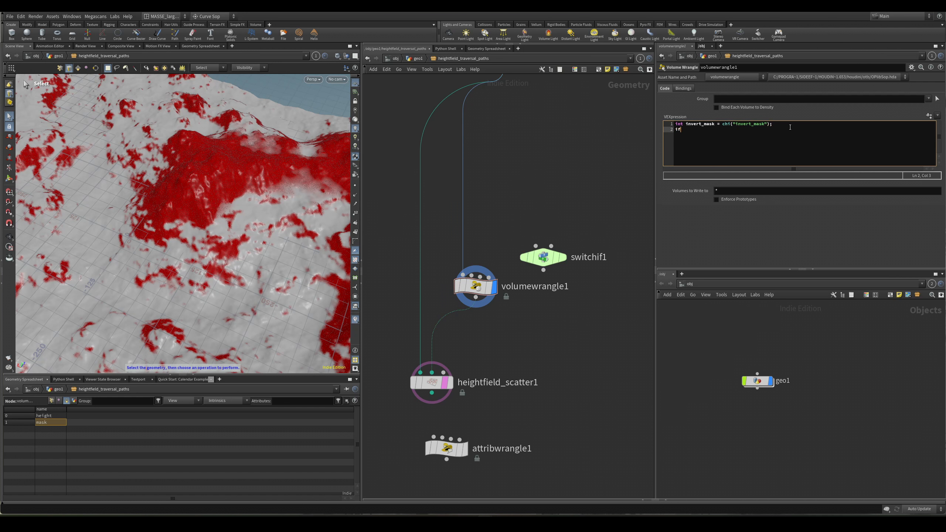
text((invert_mask == 1){)
key(Return)
text(|)
key(BackSpace)
text(})
key(Left)
key(Return)
key(Up)
key(Tab)
text(@mask)
text(= 1-@mask;)
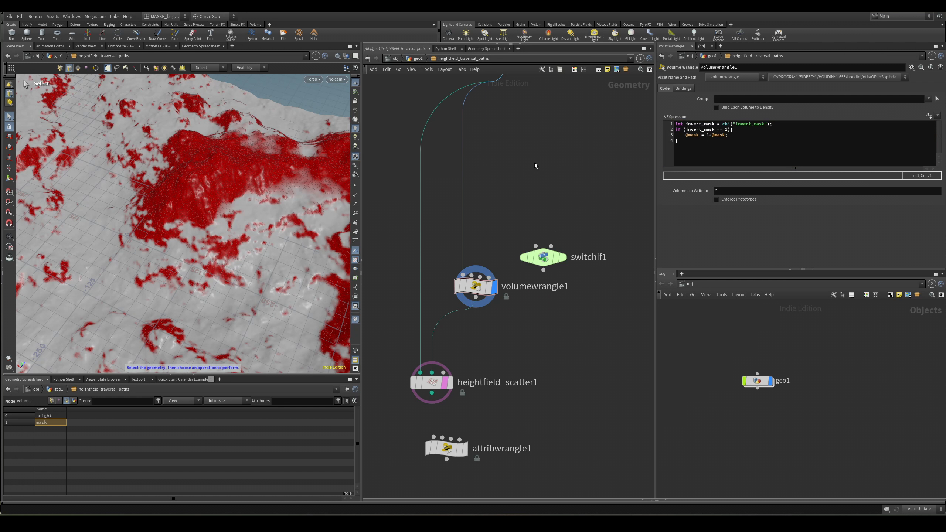
Create the Invert Mask parameter from the wrangle's channel reference and try its slider.
click(930, 116)
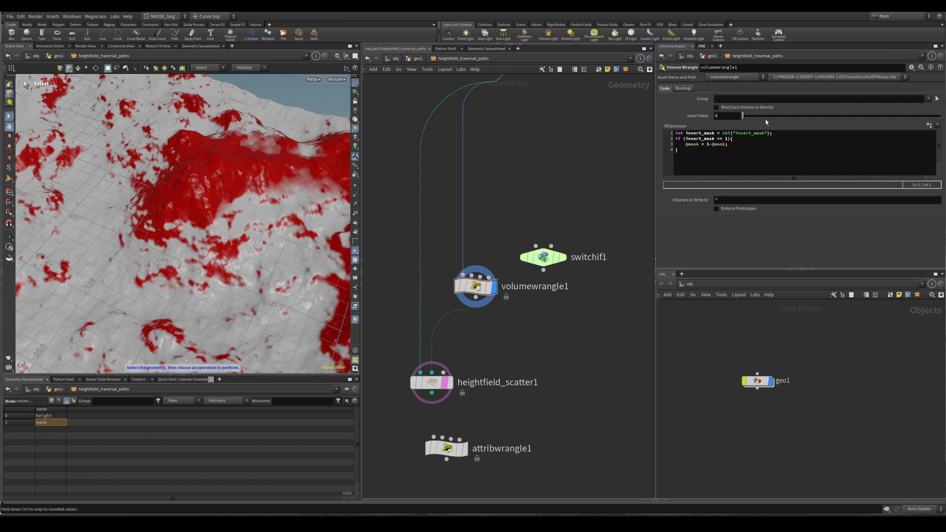
mouse_move(768, 118)
mouse_down()
mouse_move(744, 120)
mouse_move(760, 118)
mouse_up()
click(713, 147)
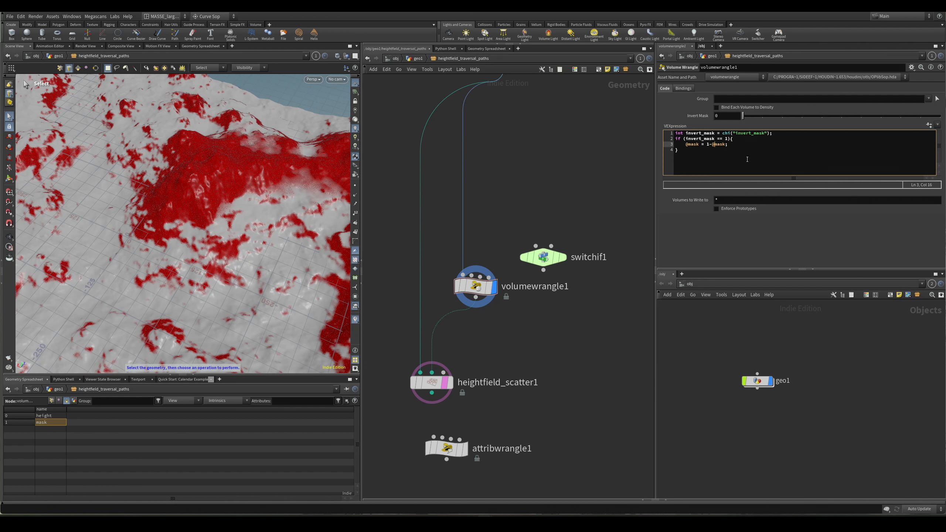
Return to the geo1 network, examine the heightfield_maskbyfeature2 result on the terrain, and show point attributes in the geometry spreadsheet.
middle_drag(568, 229, 586, 234)
middle_drag(491, 188, 519, 271)
click(418, 58)
click(486, 213)
alt+drag(251, 211, 196, 148)
alt+middle_drag(197, 149, 205, 221)
alt+right_drag(206, 221, 266, 213)
key(s)
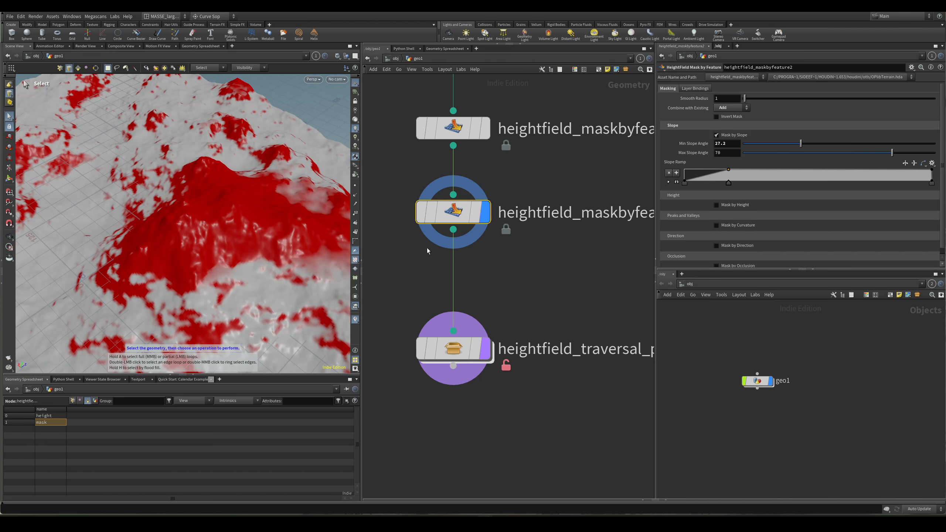
alt+drag(296, 250, 268, 256)
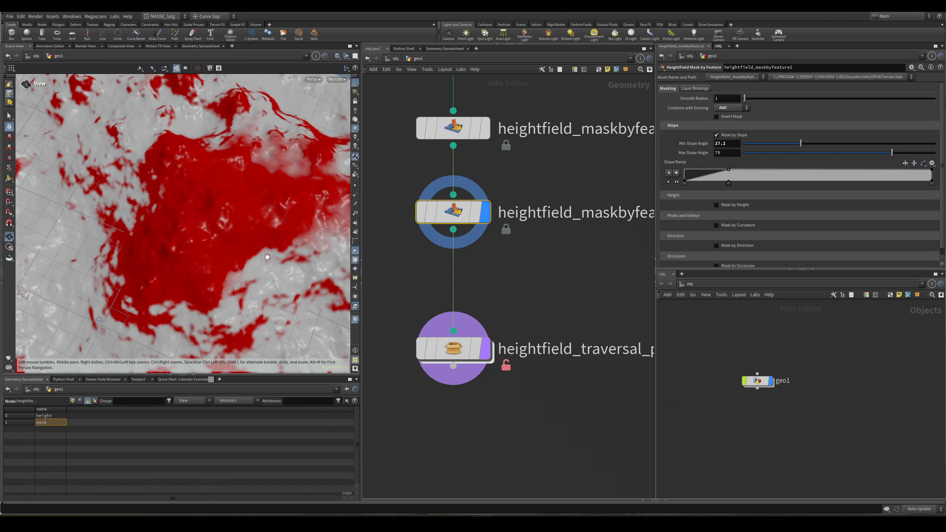
click(72, 402)
Move the heightfield_traversal_paths node down and aside, and change the network wiring style to Rounded.
scroll(503, 276, down, 2)
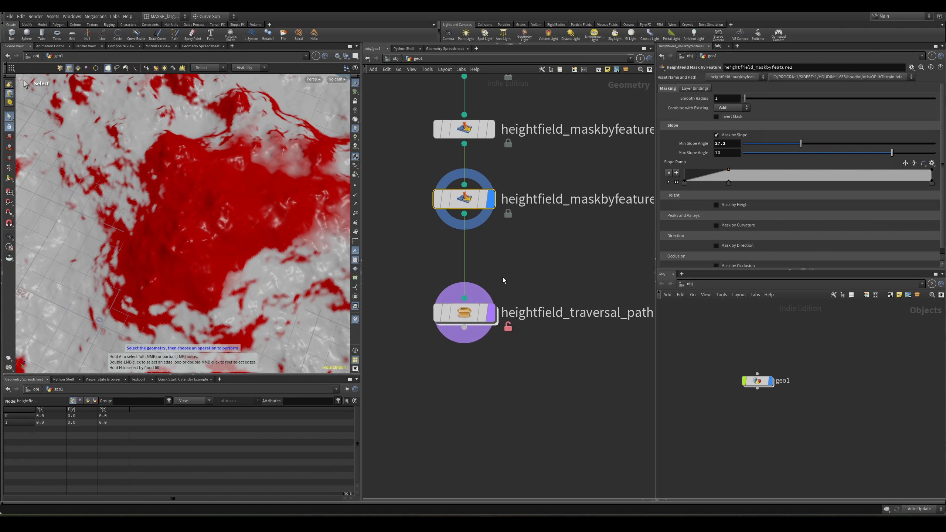
scroll(480, 324, up, 2)
drag(479, 327, 418, 398)
scroll(535, 303, down, 1)
key(shift+s)
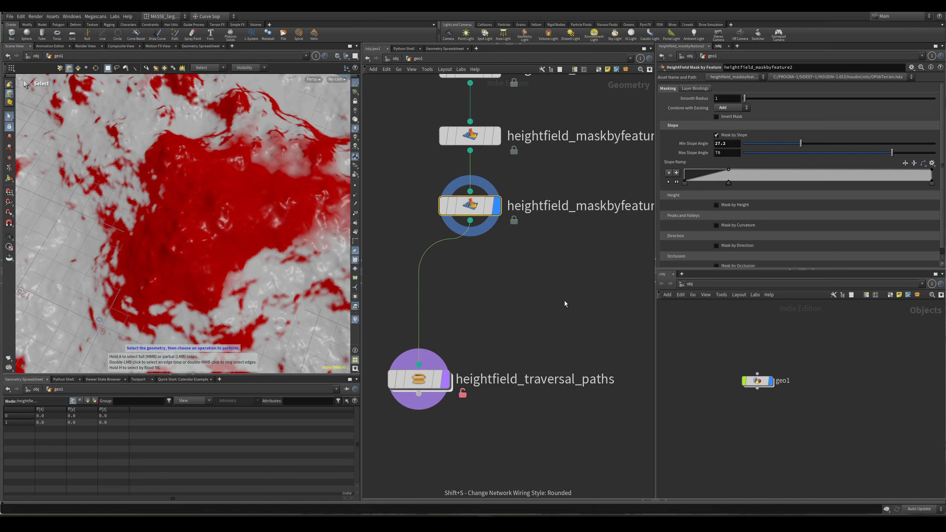
Add a Convert HeightField node, wire it from heightfield_maskbyfeature2, and display its result.
click(564, 301)
key(Tab)
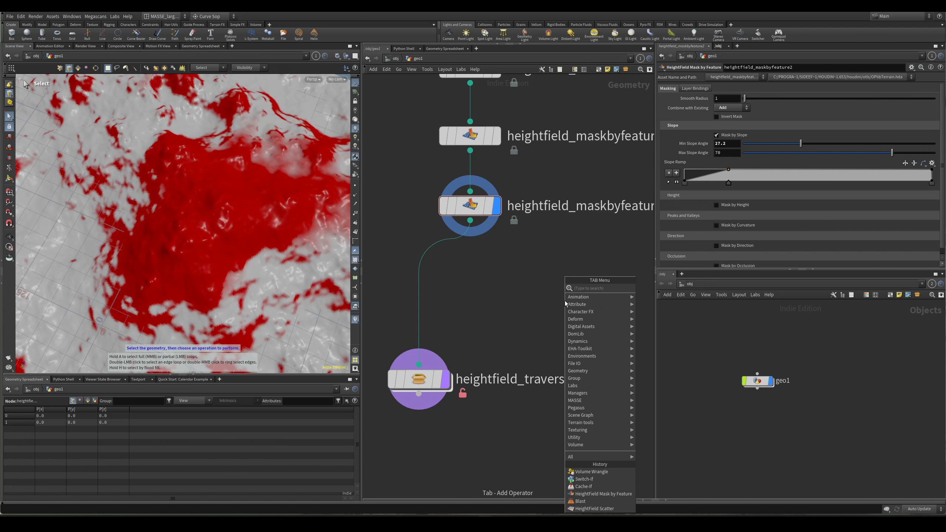
text(convert)
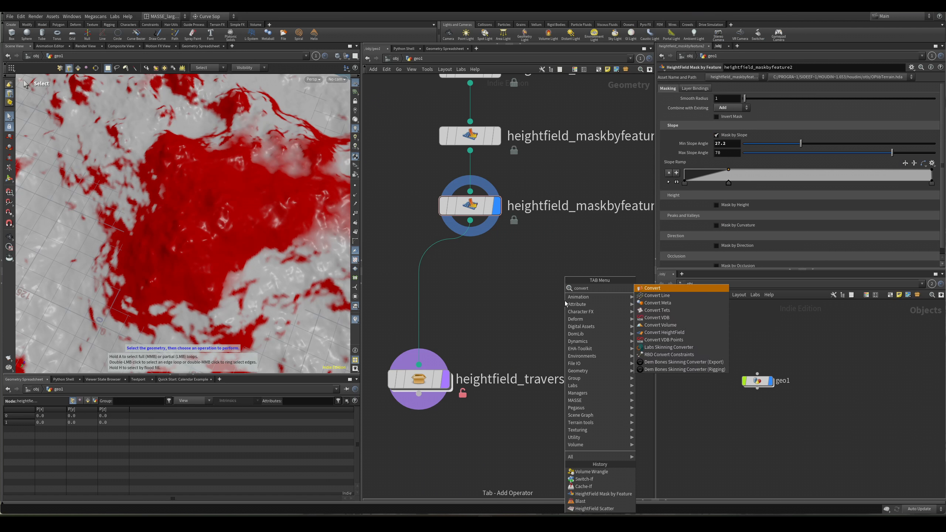
text( h)
key(Return)
click(546, 318)
mouse_move(470, 221)
mouse_down()
mouse_move(549, 289)
mouse_move(546, 301)
mouse_up()
click(572, 318)
Inspect the converted terrain's mask point attribute and sort the geometry spreadsheet by it, moving the convert node farther aside.
alt+drag(240, 214, 259, 318)
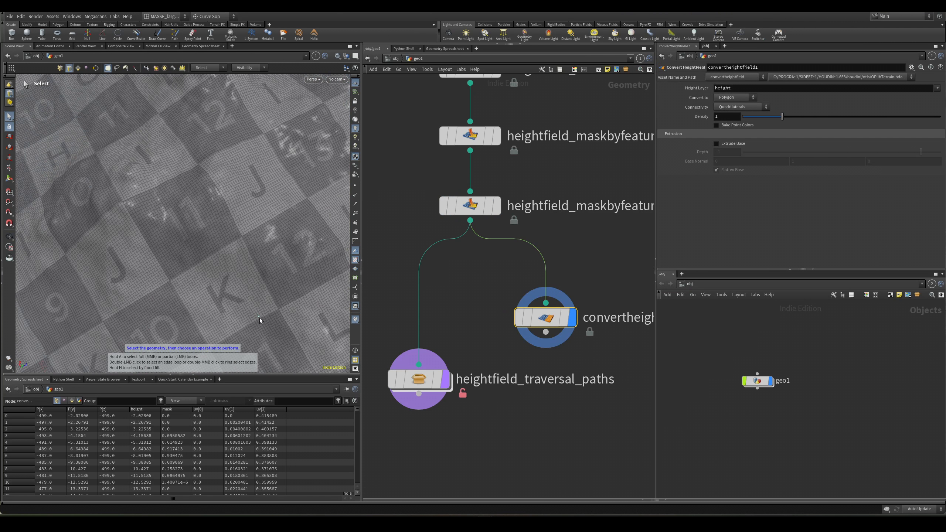
middle_drag(619, 293, 600, 290)
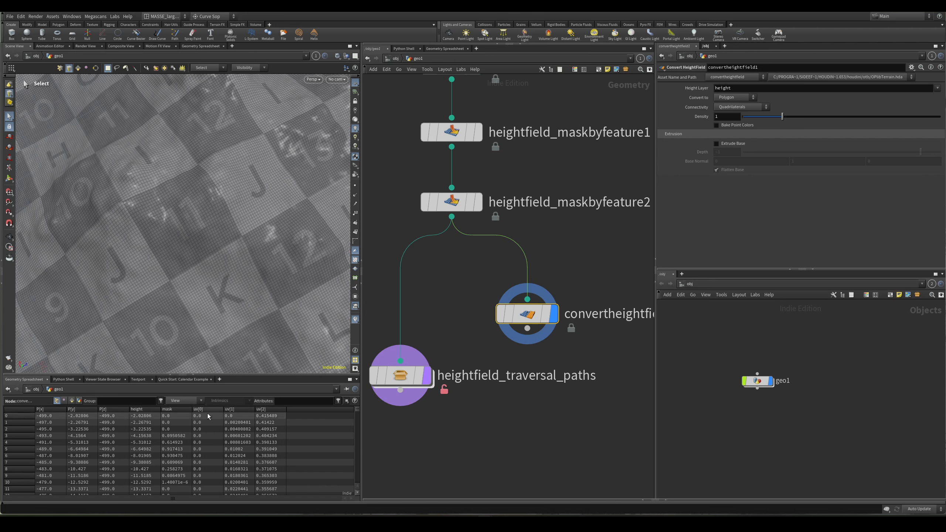
middle_drag(489, 335, 416, 288)
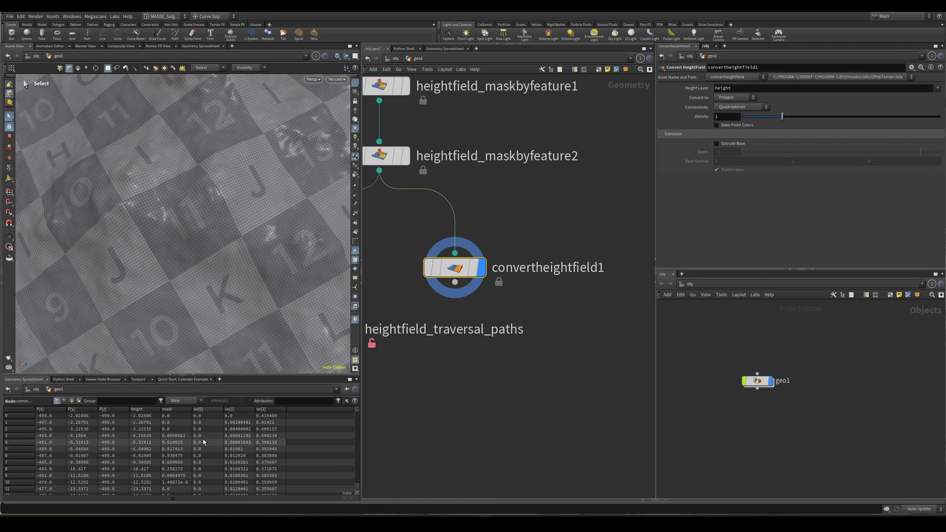
click(180, 436)
drag(464, 272, 588, 305)
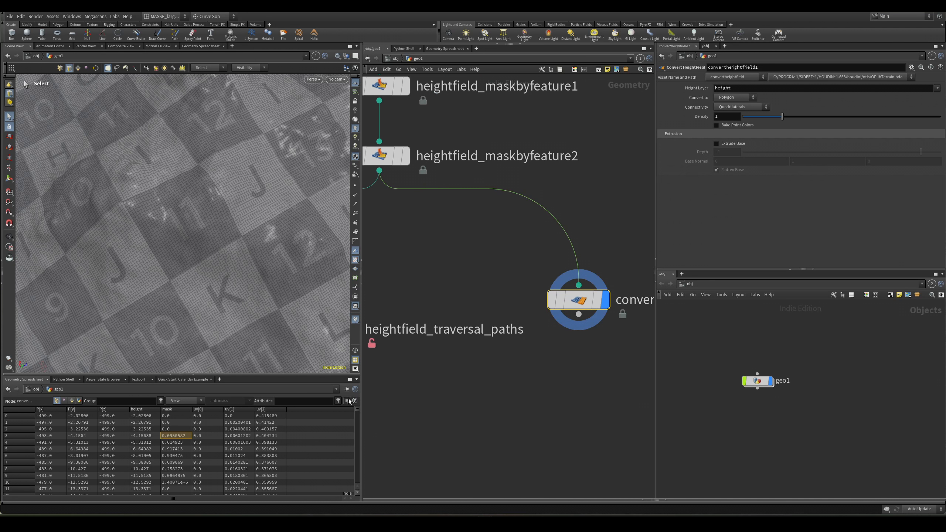
click(177, 409)
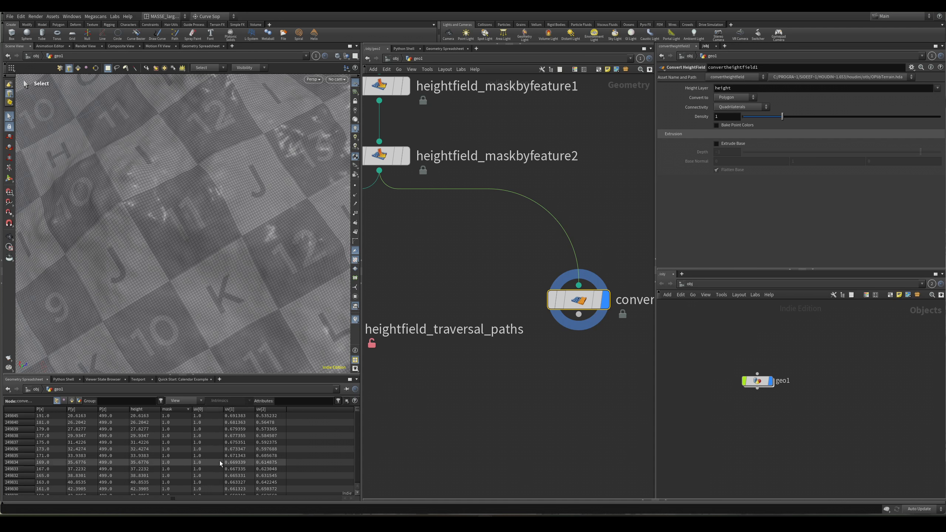
Examine the converted terrain's mask values in the geometry spreadsheet and the convertheightfield1 node info.
click(182, 443)
click(179, 416)
click(179, 429)
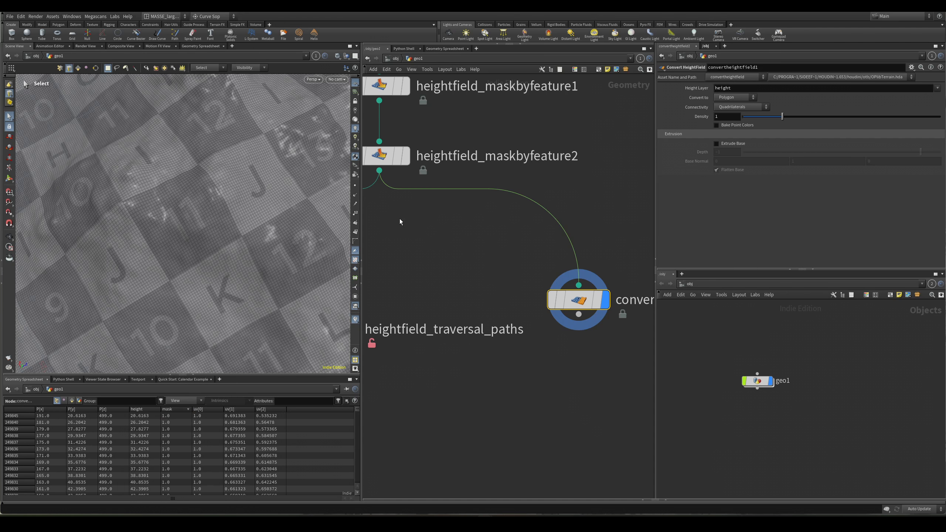
middle_drag(479, 254, 424, 225)
middle_click(526, 272)
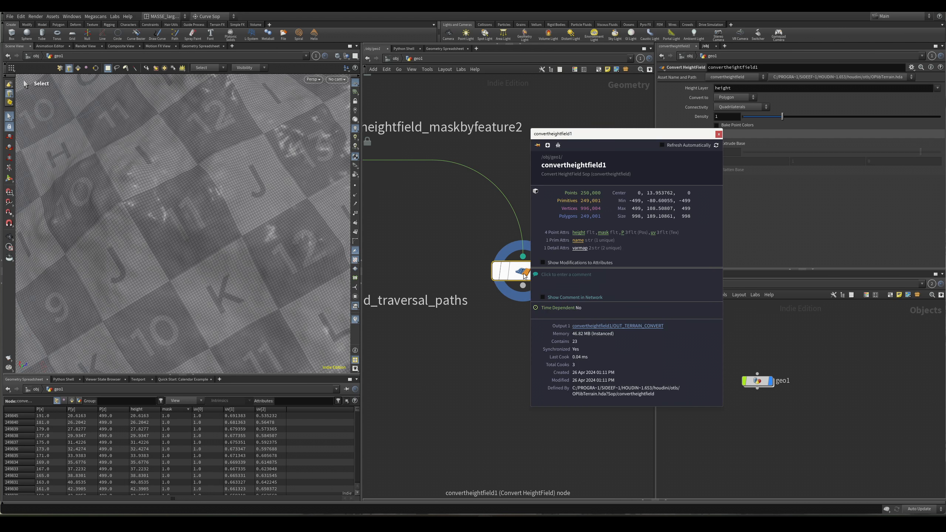
click(607, 246)
alt+right_drag(261, 237, 208, 234)
drag(207, 235, 291, 259)
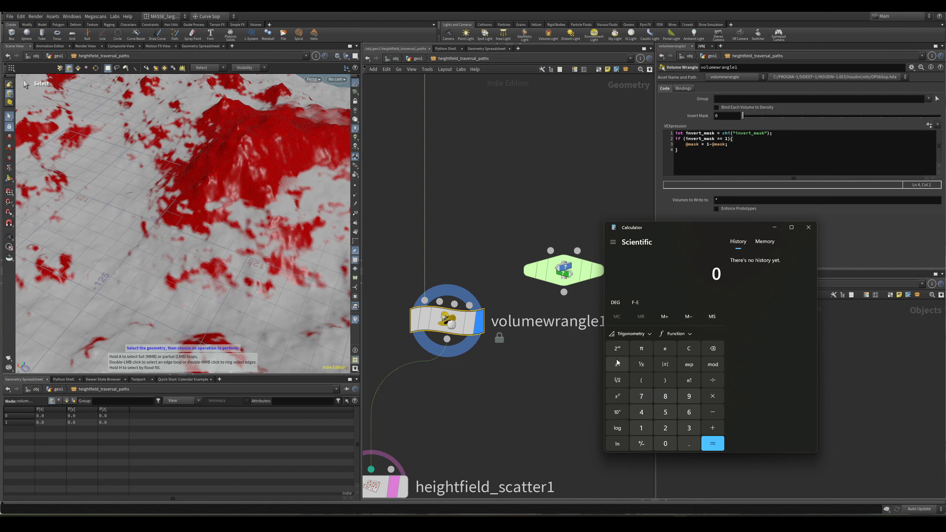
Examine the soft mask edges of the volumewrangle1 terrain up close and set Invert Mask back to 0.
alt+drag(199, 267, 213, 270)
alt+right_drag(214, 270, 233, 283)
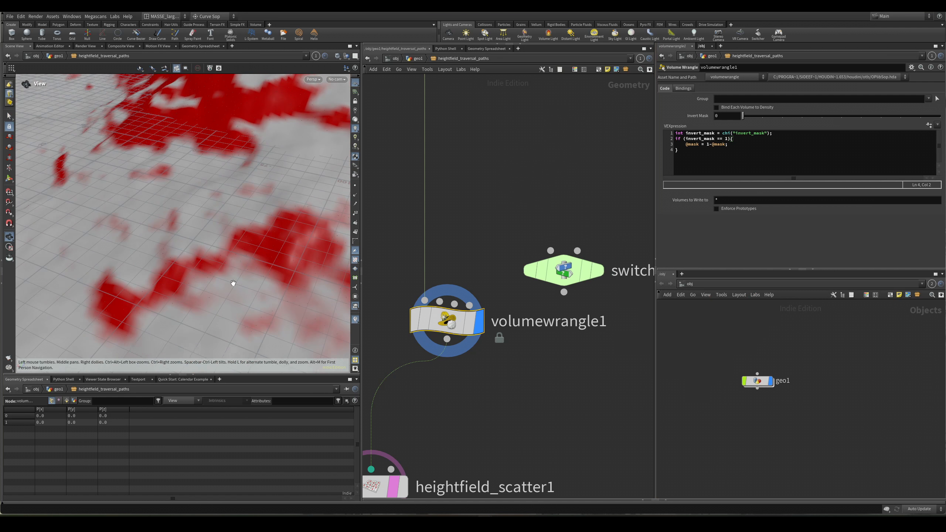
alt+drag(197, 307, 189, 305)
alt+right_drag(189, 305, 223, 312)
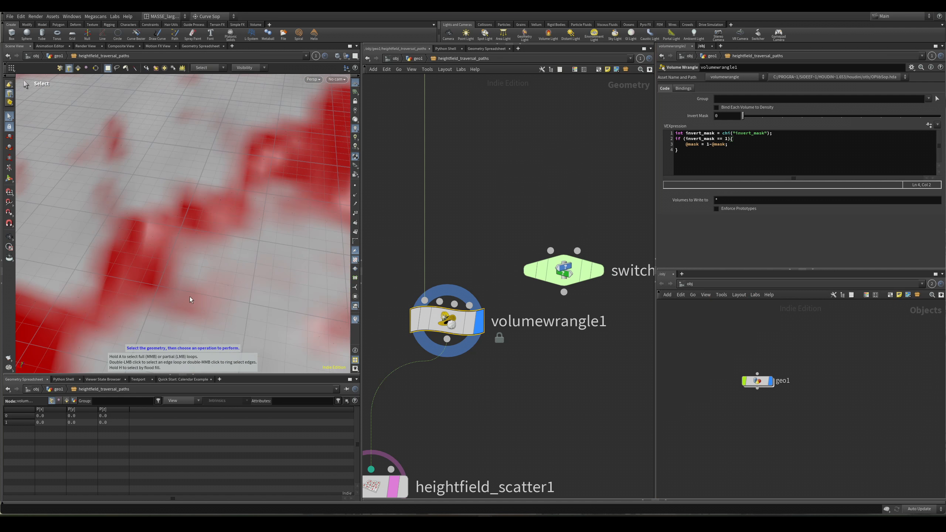
alt+drag(189, 297, 214, 280)
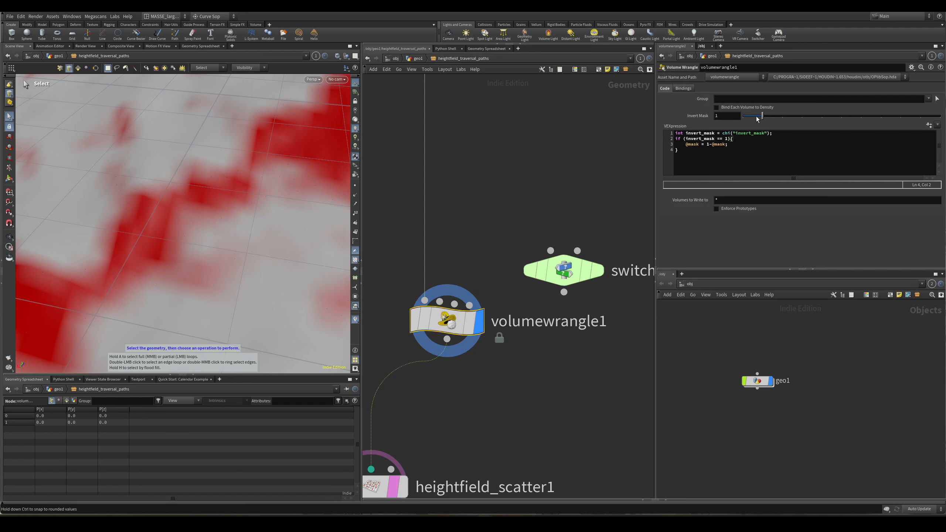
drag(762, 117, 744, 122)
Compute 1 − 0.4 in Calculator to check the mask inversion formula.
click(646, 429)
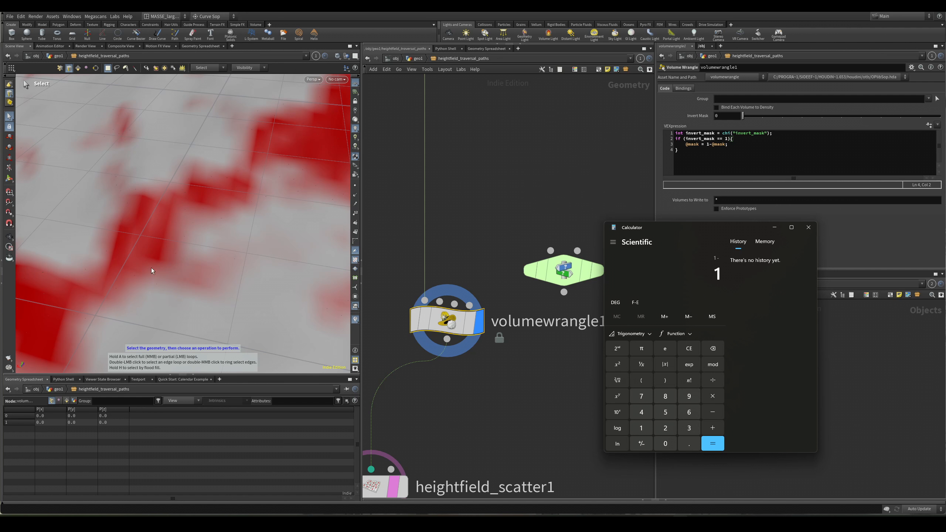
click(666, 445)
click(690, 446)
click(649, 415)
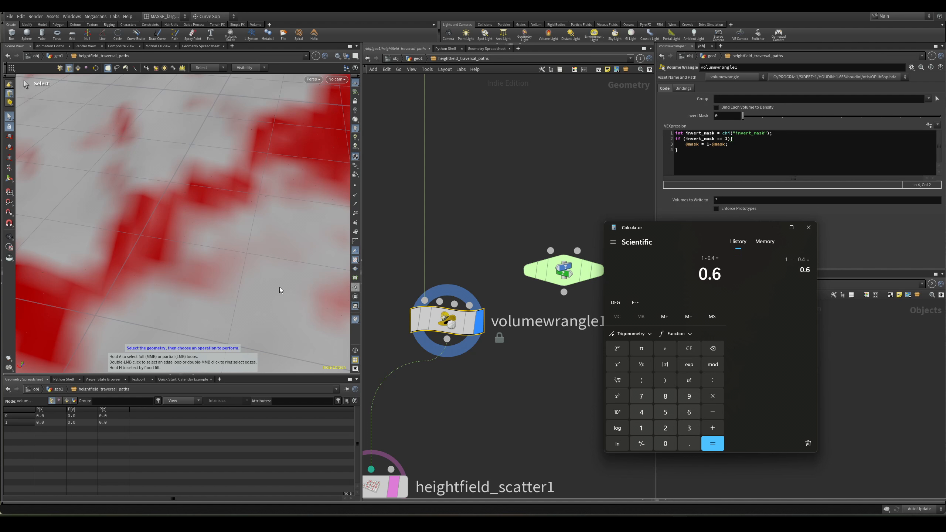
Set Invert Mask to 1 on volumewrangle1 and review the mask over the mountain and the surrounding terrain.
alt+right_drag(214, 247, 152, 252)
alt+drag(152, 252, 152, 194)
alt+right_drag(153, 194, 332, 190)
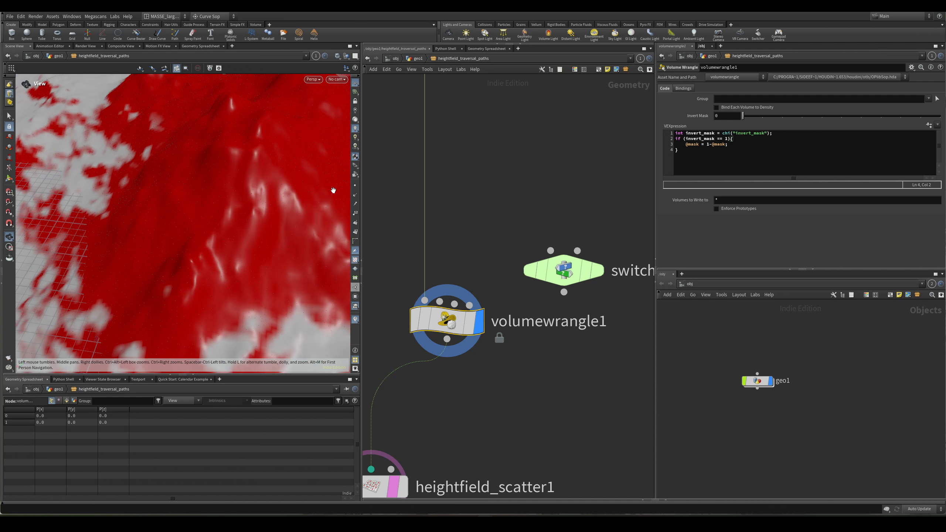
alt+drag(332, 190, 240, 194)
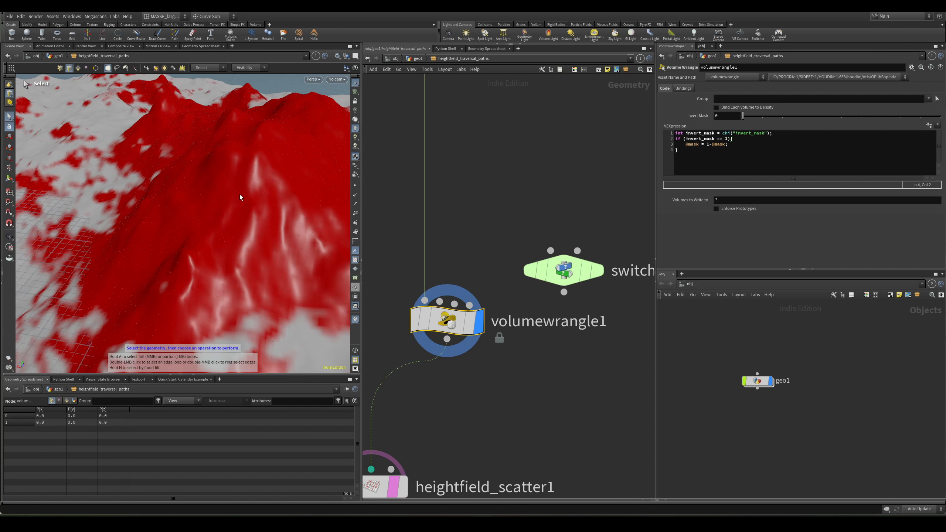
click(681, 513)
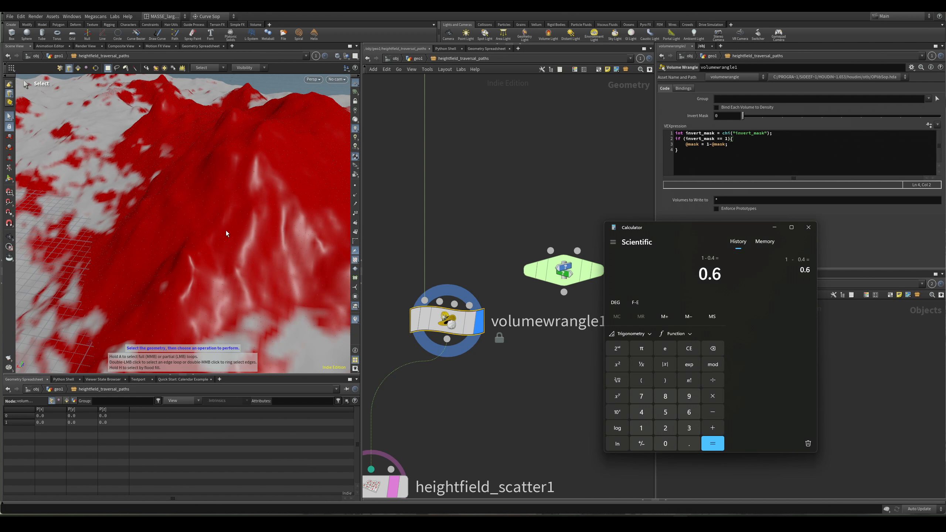
click(762, 116)
key(Escape)
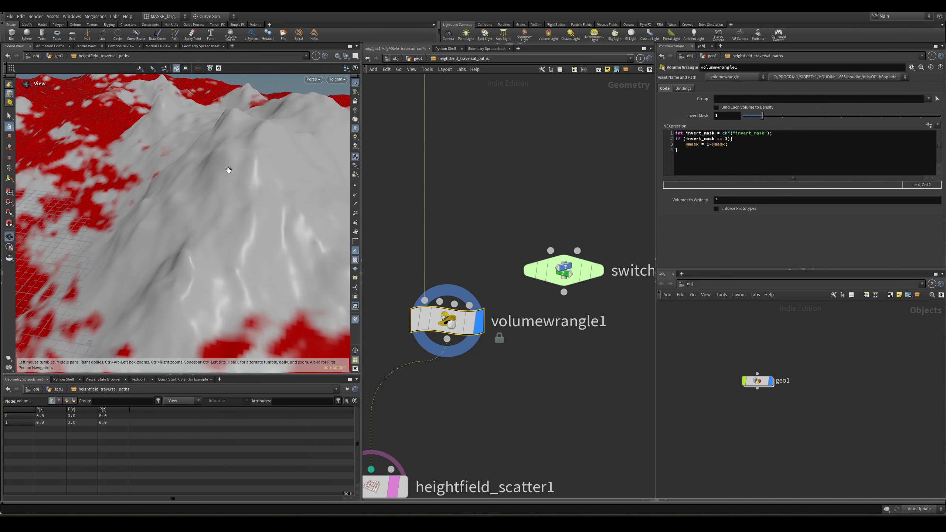
drag(228, 168, 179, 349)
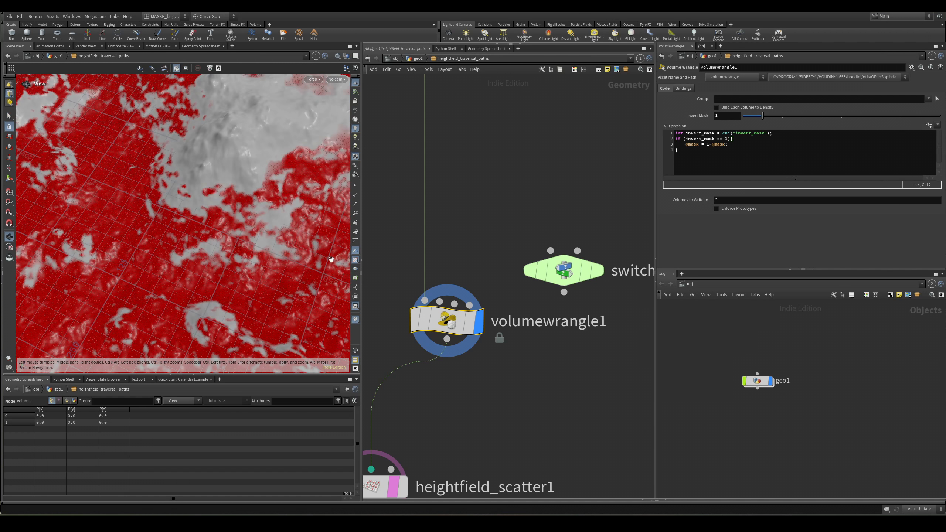
Move switchif1 farther from volumewrangle1 and display the heightfield_scatter1 points on the terrain.
scroll(524, 378, down, 2)
middle_drag(523, 379, 543, 349)
drag(579, 281, 607, 275)
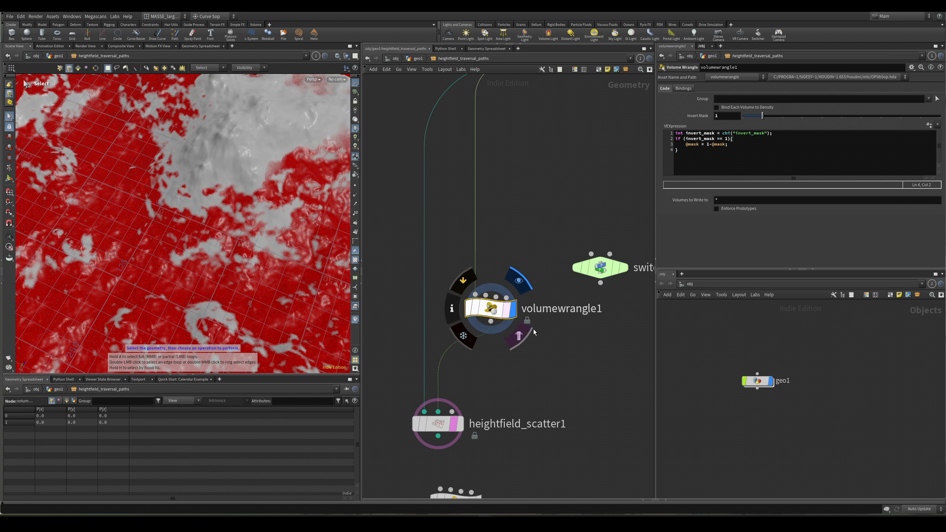
key(Escape)
key(s)
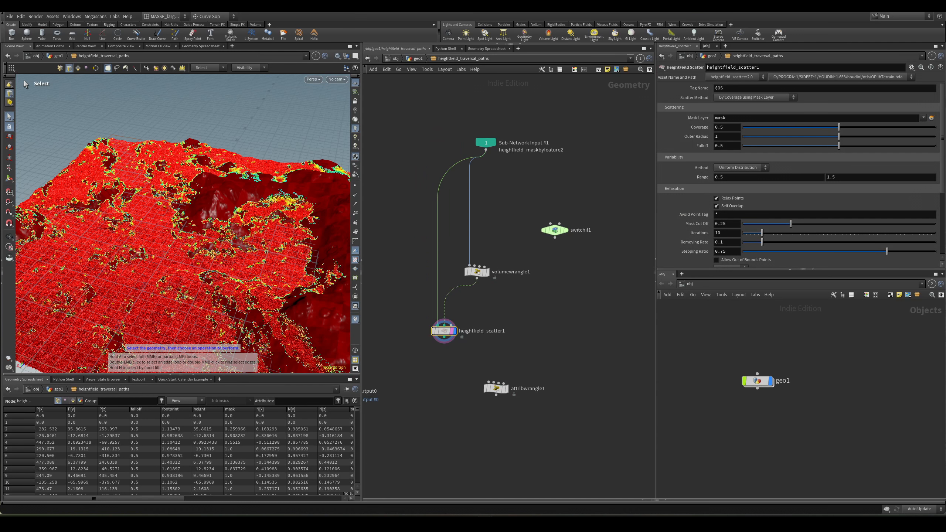
middle_drag(582, 326, 594, 317)
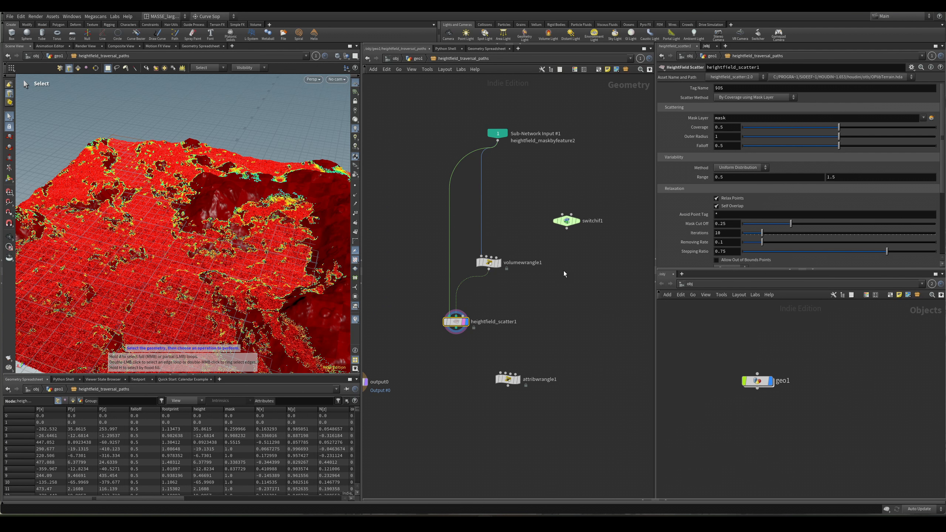
scroll(566, 279, up, 3)
scroll(543, 278, down, 2)
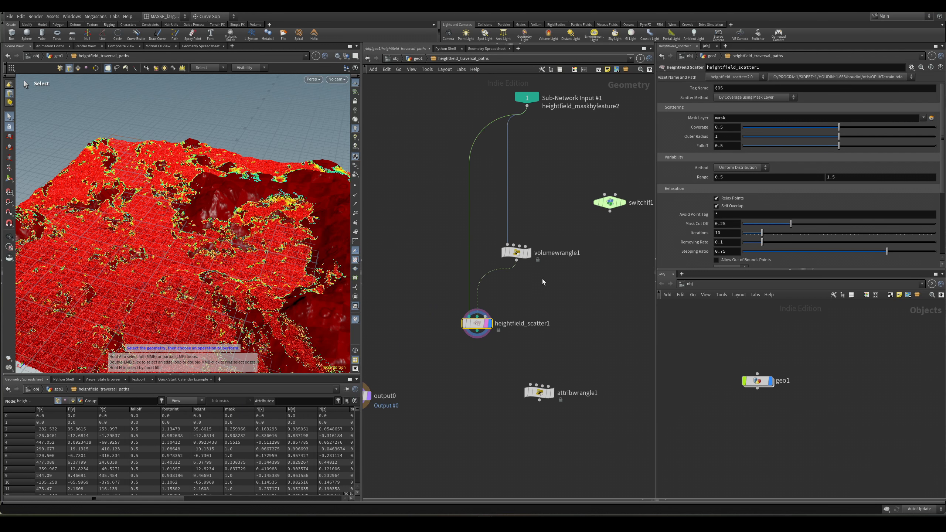
scroll(542, 289, up, 2)
scroll(541, 299, down, 3)
middle_drag(511, 311, 465, 269)
middle_drag(559, 299, 541, 360)
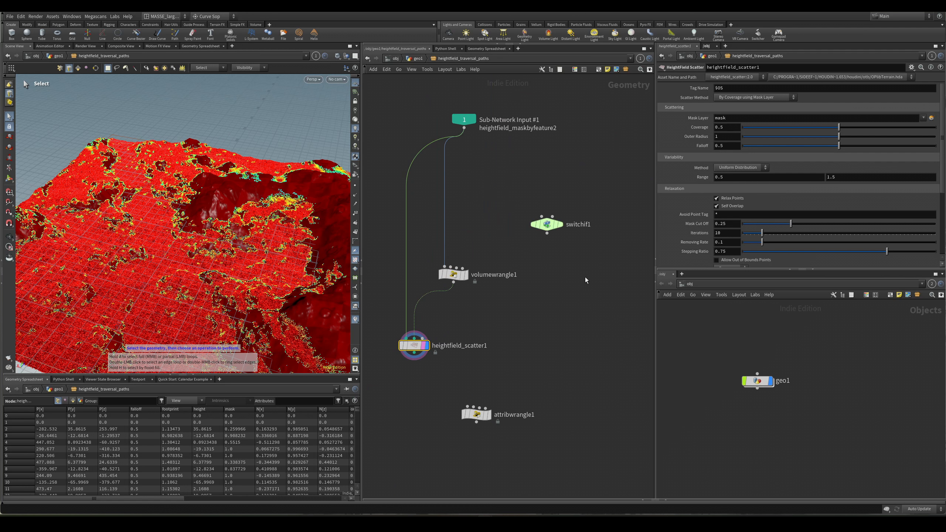
Delete the unused attribwrangle1 node and move switchif1 below heightfield_scatter1.
drag(577, 262, 513, 195)
middle_drag(519, 381, 543, 314)
drag(542, 313, 491, 389)
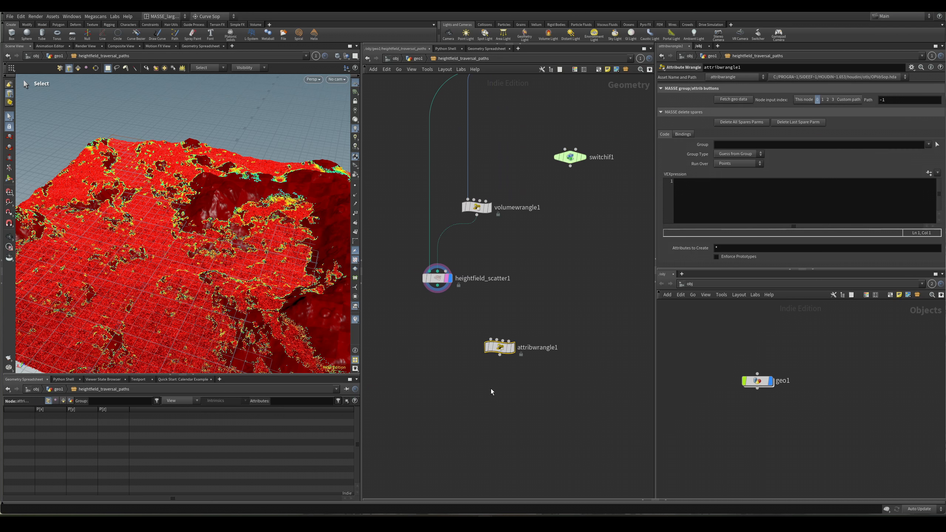
key(Delete)
middle_drag(573, 245, 570, 308)
drag(565, 221, 418, 414)
middle_drag(447, 393, 458, 371)
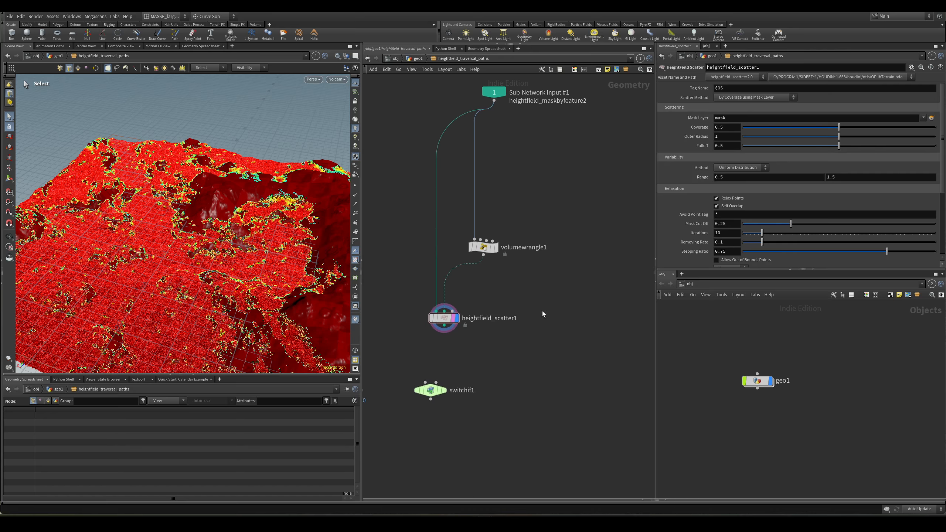
Spread the nodes out, with volumewrangle1 to the right of heightfield_scatter1 and switchif1 below them.
drag(563, 218, 452, 327)
drag(482, 247, 573, 247)
click(500, 358)
middle_drag(500, 358, 497, 355)
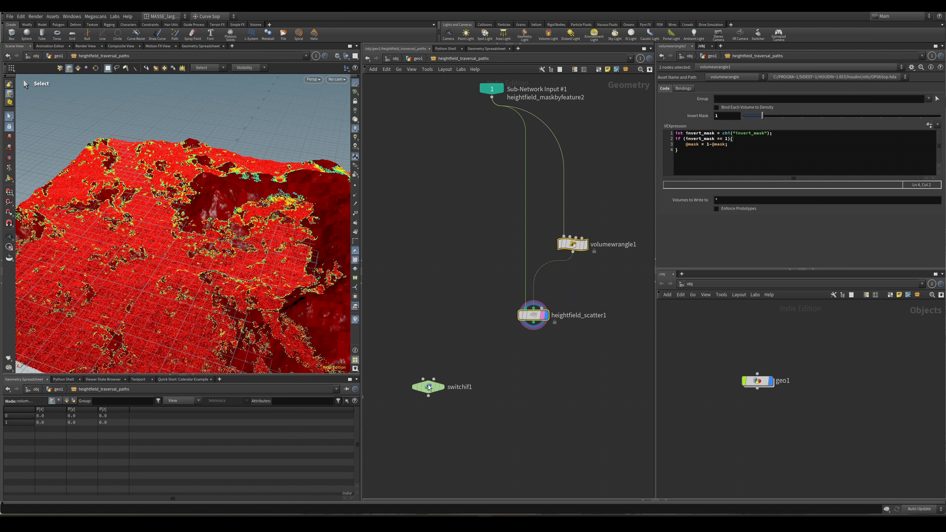
drag(428, 387, 517, 419)
drag(515, 328, 430, 354)
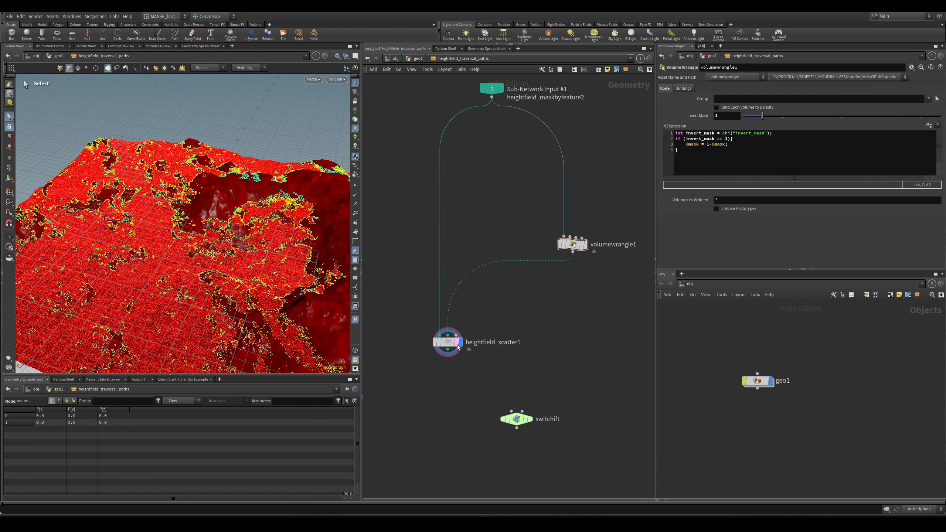
middle_drag(479, 404, 472, 399)
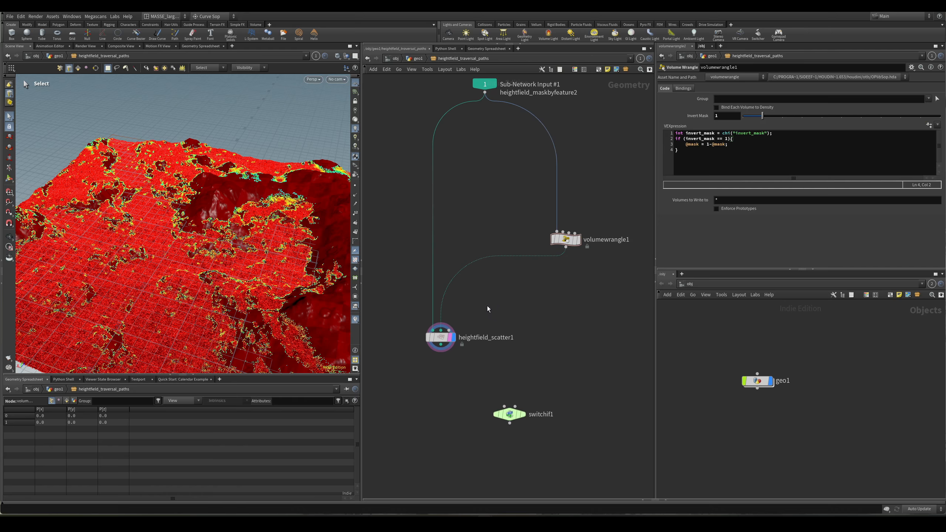
middle_drag(456, 316, 479, 312)
click(464, 333)
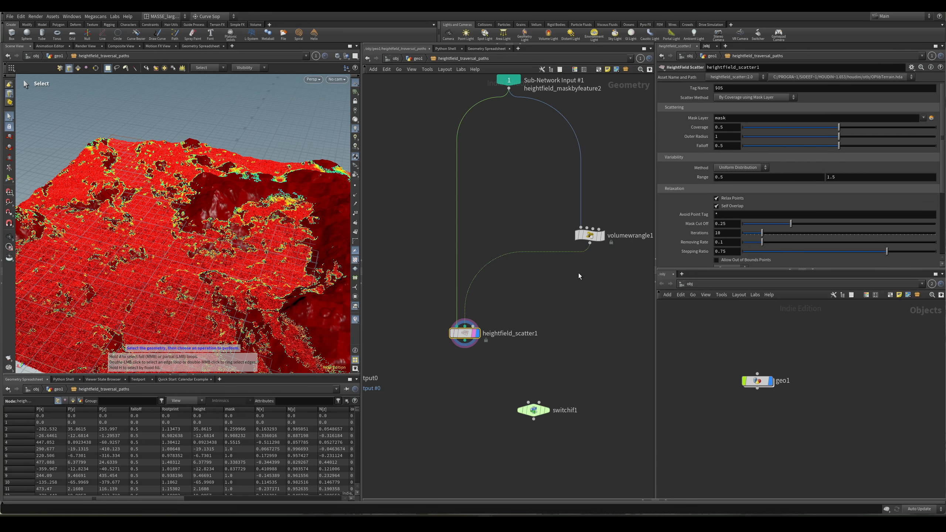
drag(464, 335, 477, 328)
middle_drag(590, 264, 542, 292)
Display volumewrangle1 and cut both input wires of heightfield_scatter1, leaving Invert Mask at 1.
click(555, 263)
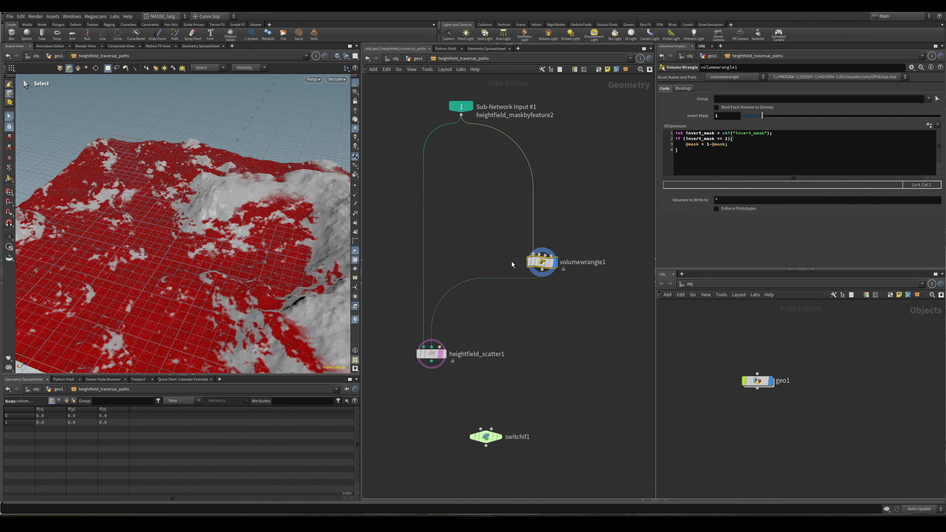
middle_drag(512, 261, 482, 260)
key(y)
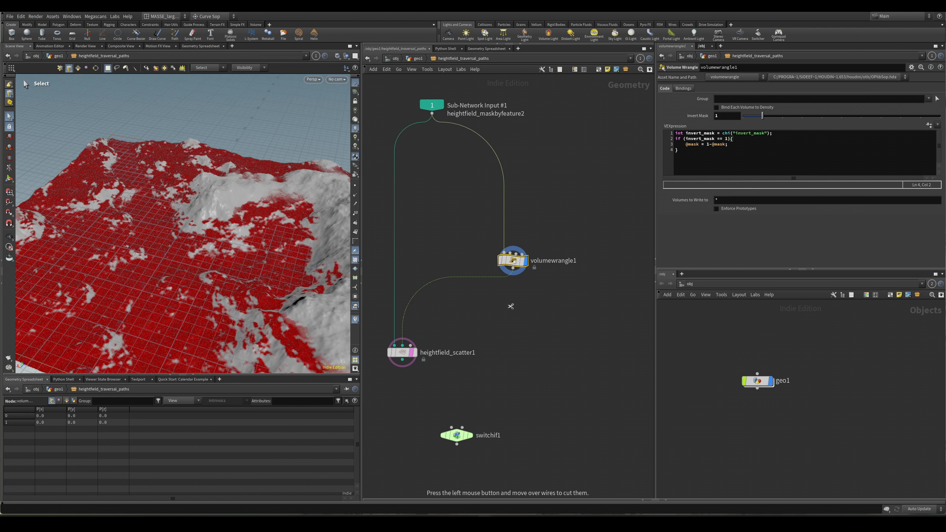
mouse_move(511, 307)
mouse_down()
mouse_move(467, 267)
mouse_move(436, 259)
mouse_up()
mouse_move(763, 116)
mouse_down()
mouse_move(750, 116)
mouse_move(764, 121)
mouse_up()
Wire the volumewrangle1 output into the first input of heightfield_scatter1.
middle_drag(516, 273, 551, 212)
drag(438, 290, 428, 297)
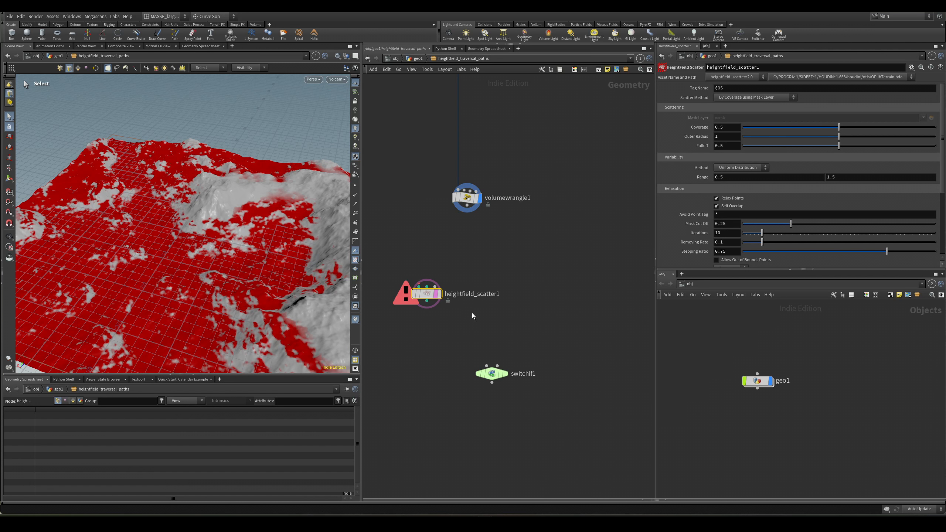
click(419, 286)
scroll(434, 298, up, 2)
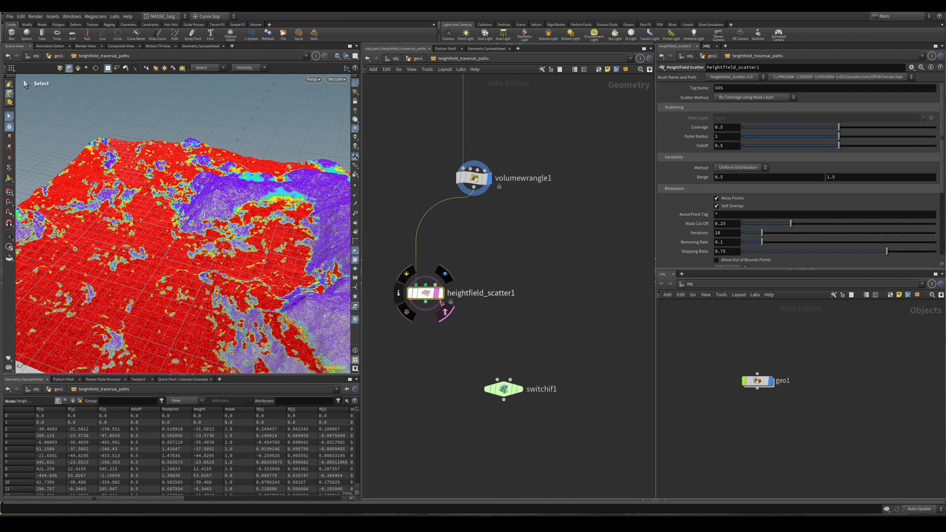
Duplicate heightfield_scatter1 beside the original and wire volumewrangle1 into the copy's second input as well.
drag(479, 321, 417, 286)
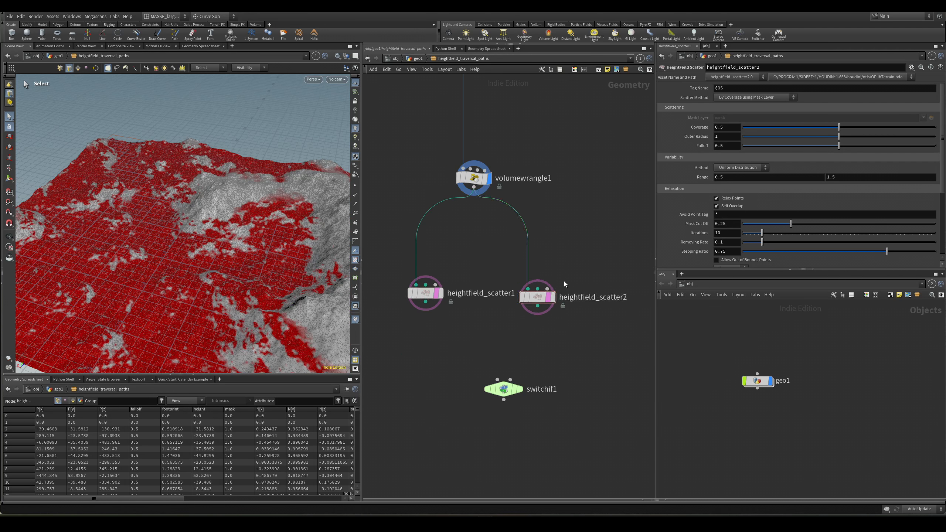
scroll(559, 285, up, 2)
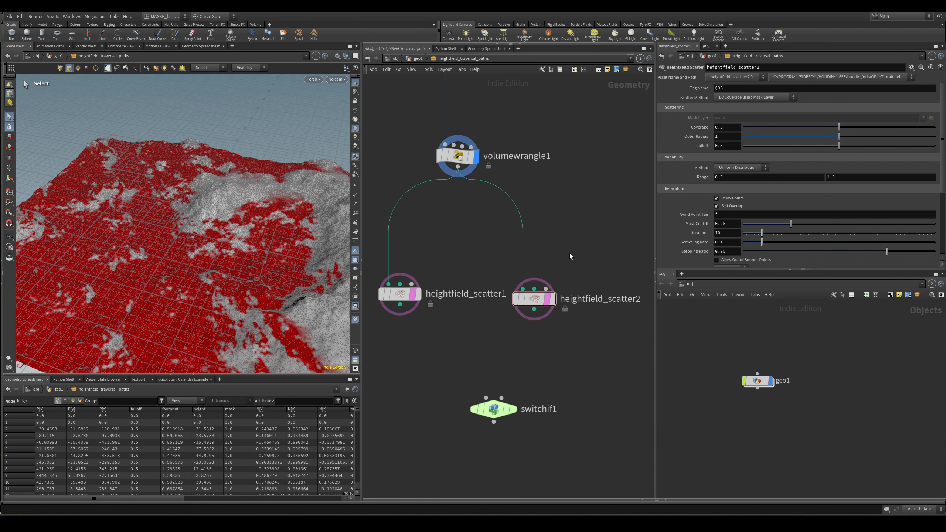
click(466, 177)
click(553, 299)
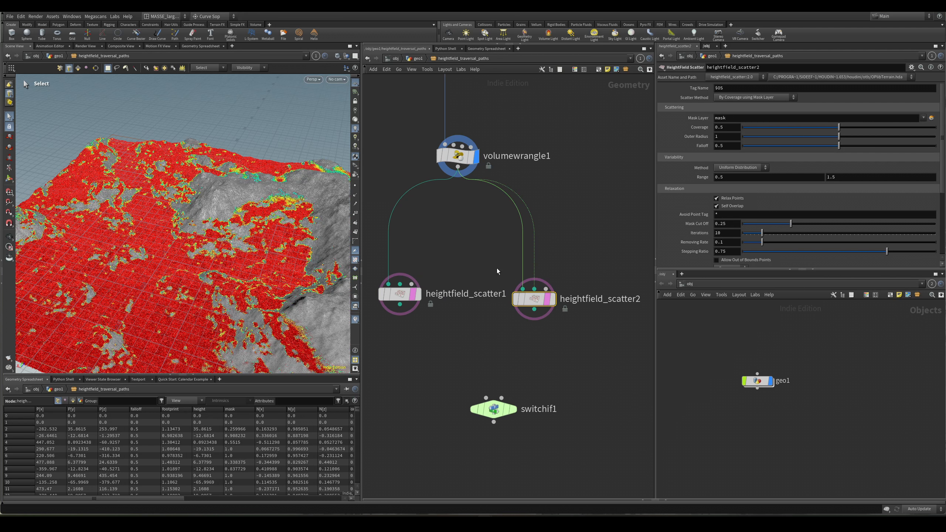
Display heightfield_scatter1 and look through its Scatter Method options, keeping By Coverage using Mask Layer.
key(Escape)
key(s)
drag(449, 327, 391, 271)
click(419, 294)
click(792, 98)
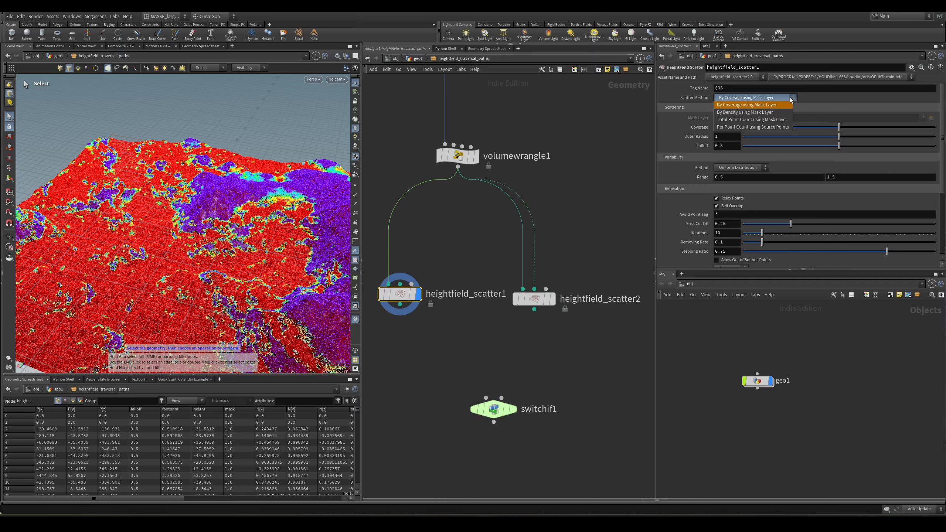
click(791, 100)
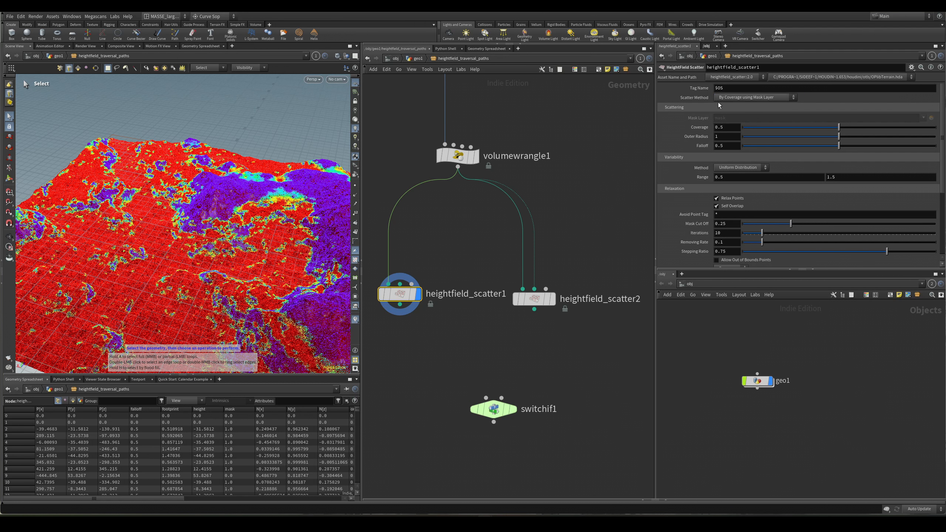
Display heightfield_scatter2 and examine its mask-driven point distribution on the terrain up close.
click(553, 299)
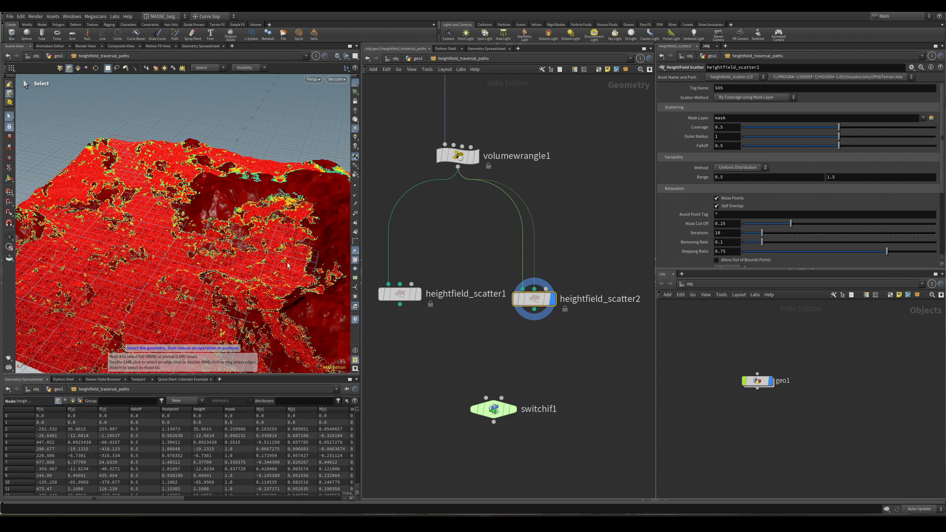
alt+drag(277, 266, 280, 295)
alt+right_drag(280, 295, 245, 222)
alt+drag(245, 222, 222, 201)
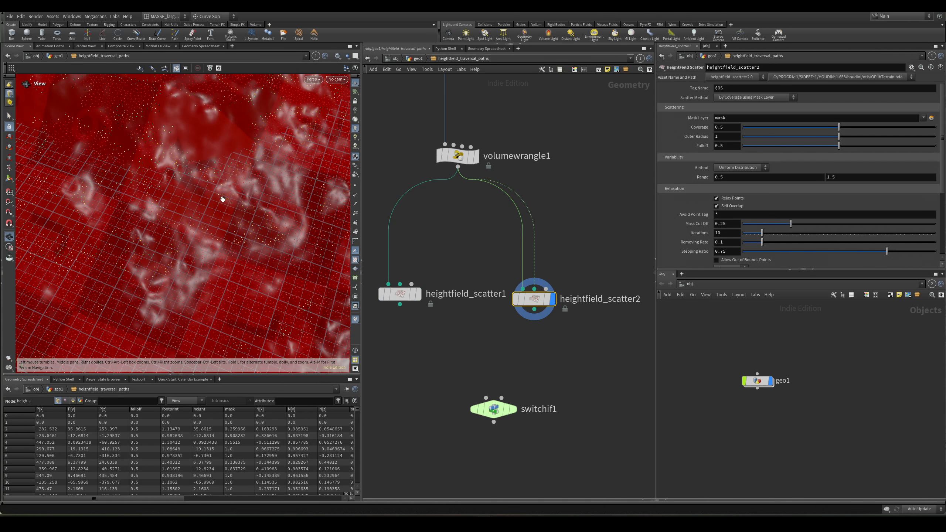
Delete the plain duplicate heightfield_scatter2 from the network.
alt+right_drag(186, 242, 148, 290)
alt+drag(147, 290, 162, 254)
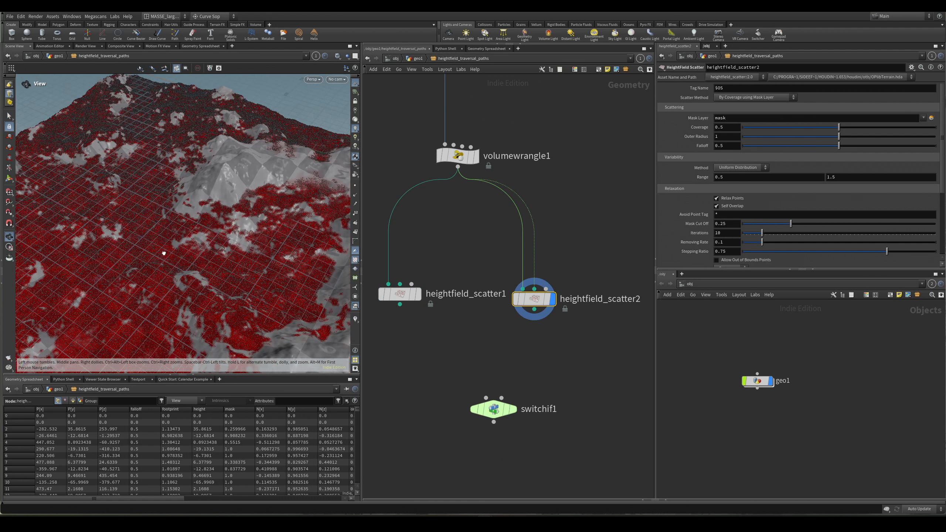
middle_drag(504, 327, 509, 321)
drag(545, 298, 557, 296)
middle_drag(528, 361, 514, 323)
scroll(525, 326, down, 1)
click(507, 359)
drag(491, 370, 480, 365)
click(535, 264)
key(Delete)
Create a reference copy of heightfield_scatter1 and place it beside the original.
right_click(419, 264)
mouse_move(448, 282)
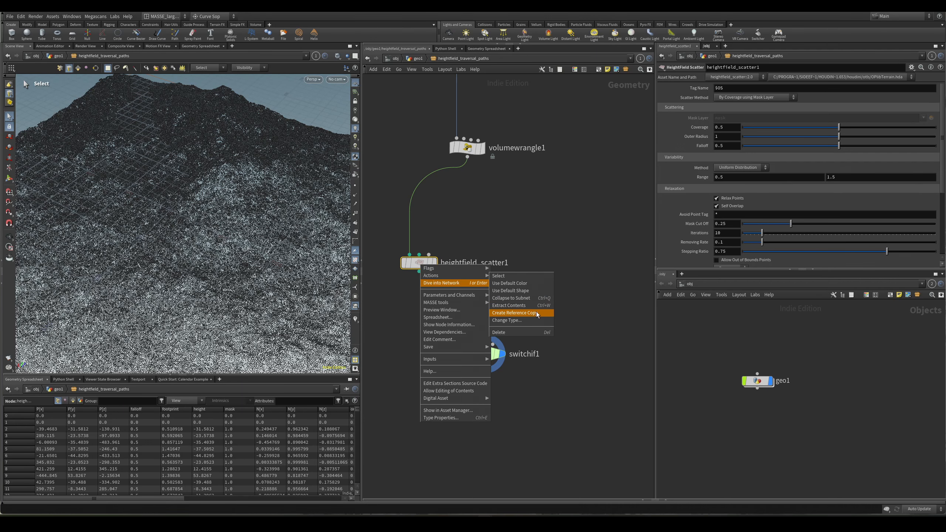
click(536, 312)
scroll(531, 280, up, 2)
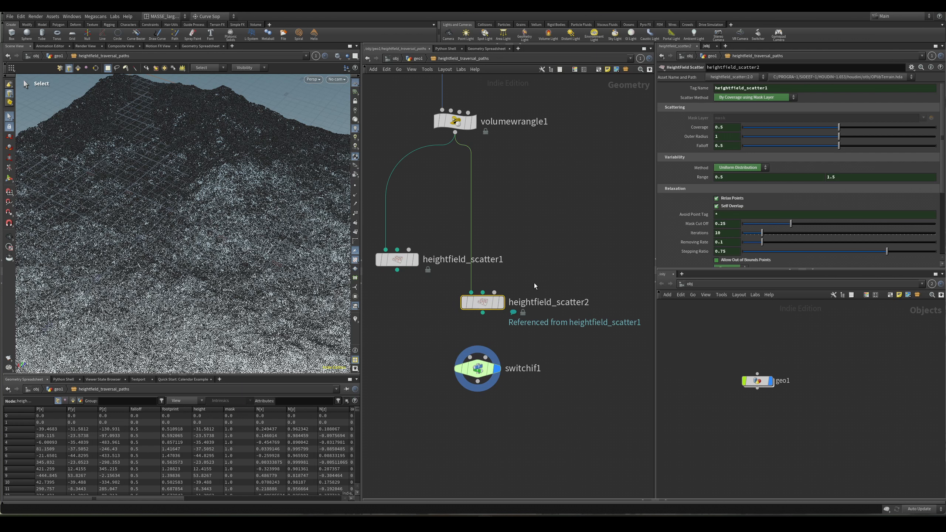
click(502, 302)
drag(484, 301, 551, 259)
Wire the volumewrangle1 output into the second input of the reference copy heightfield_scatter2.
middle_drag(530, 304, 511, 336)
click(438, 169)
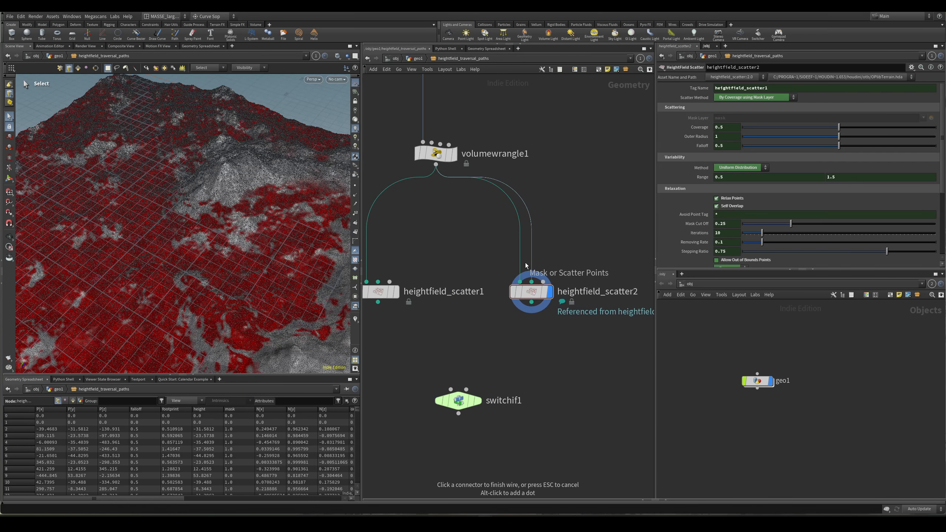
scroll(531, 341, down, 2)
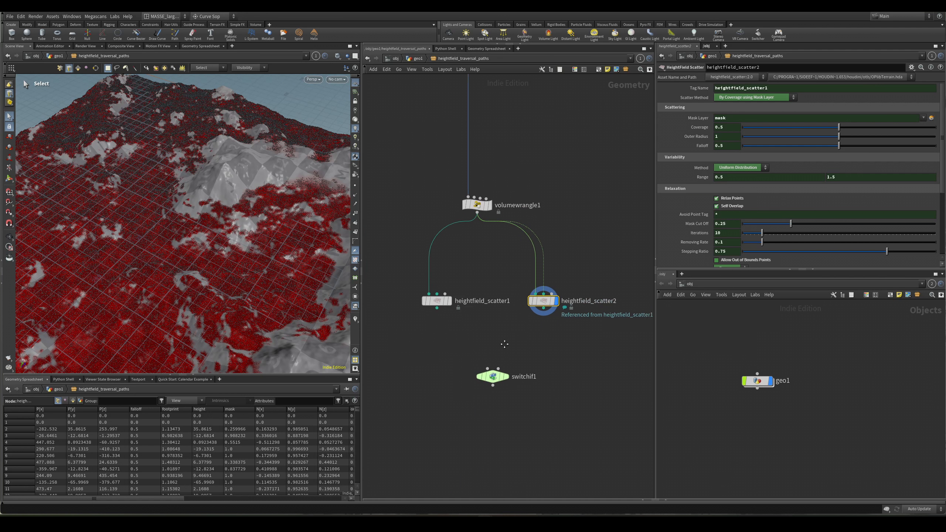
Display heightfield_scatter1 and heightfield_scatter2 in turn to compare their point distributions on the terrain.
click(446, 291)
key(r)
middle_drag(476, 257, 457, 238)
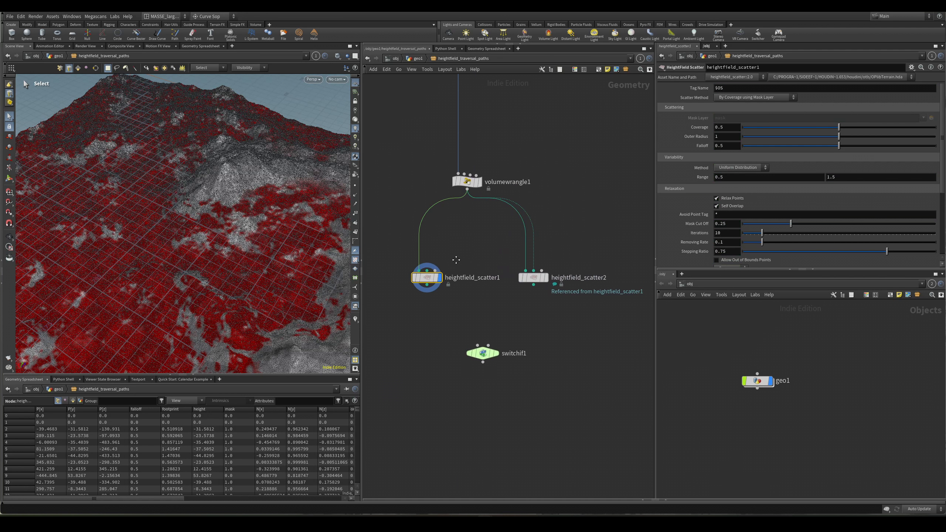
click(523, 277)
key(r)
middle_drag(444, 292, 443, 276)
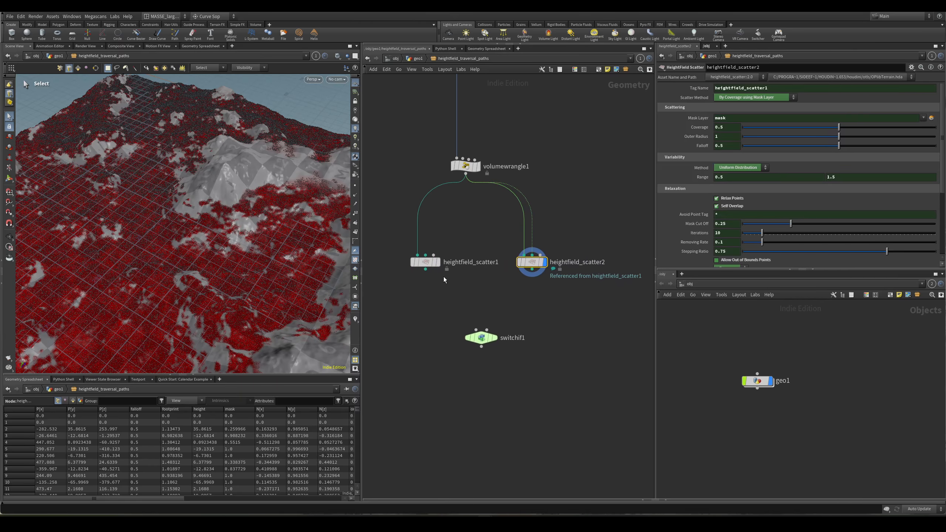
Wire heightfield_scatter1 into the first input of switchif1 and heightfield_scatter2 into its second input.
click(426, 270)
click(475, 330)
click(534, 270)
click(486, 329)
Compare the switchif1 output with heightfield_scatter1 in the viewport, ending on switchif1.
click(481, 338)
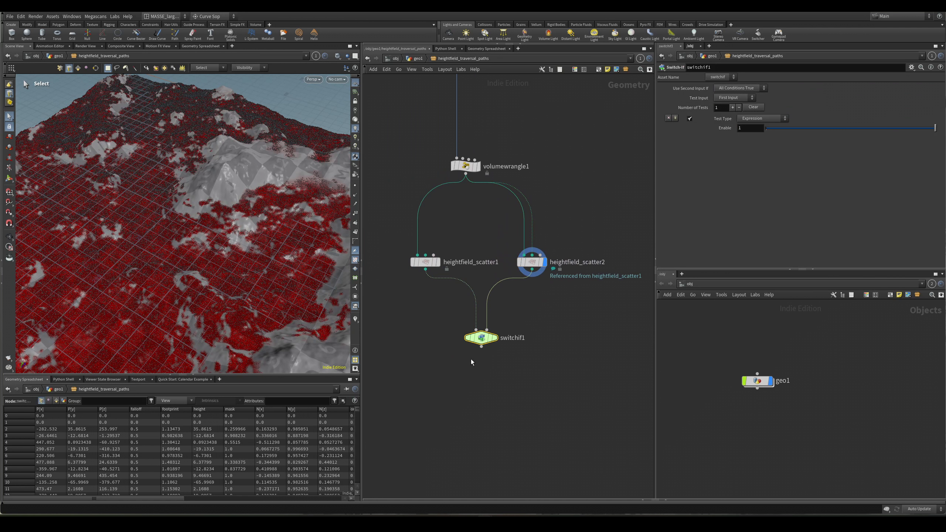
key(r)
click(425, 262)
key(r)
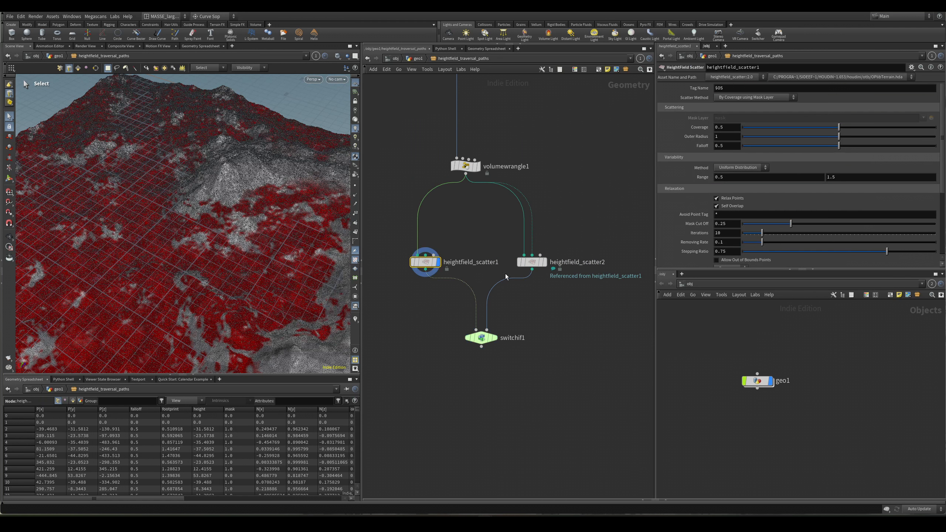
scroll(568, 244, down, 1)
click(496, 322)
key(r)
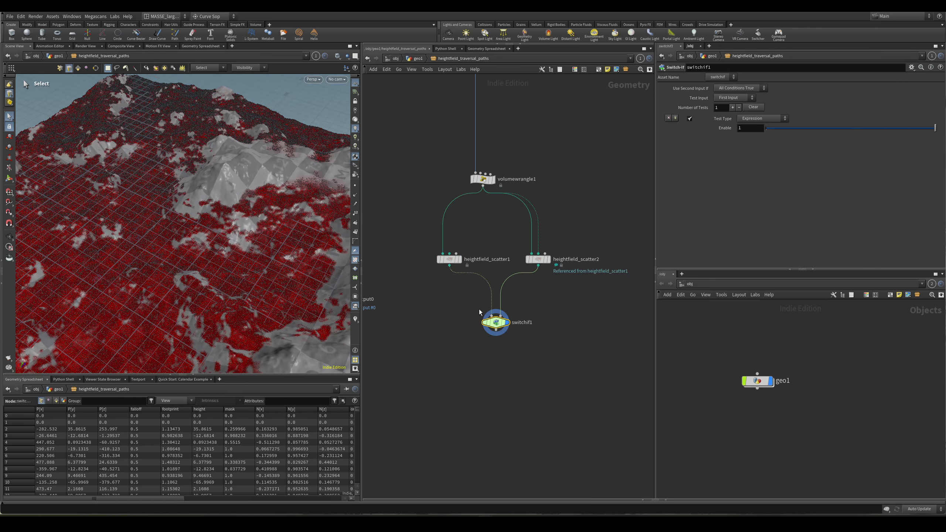
Display volumewrangle1 and add a Folder parameter under root in the asset's operator type properties.
drag(574, 524, 619, 201)
click(483, 180)
key(r)
drag(586, 385, 732, 289)
drag(754, 203, 537, 199)
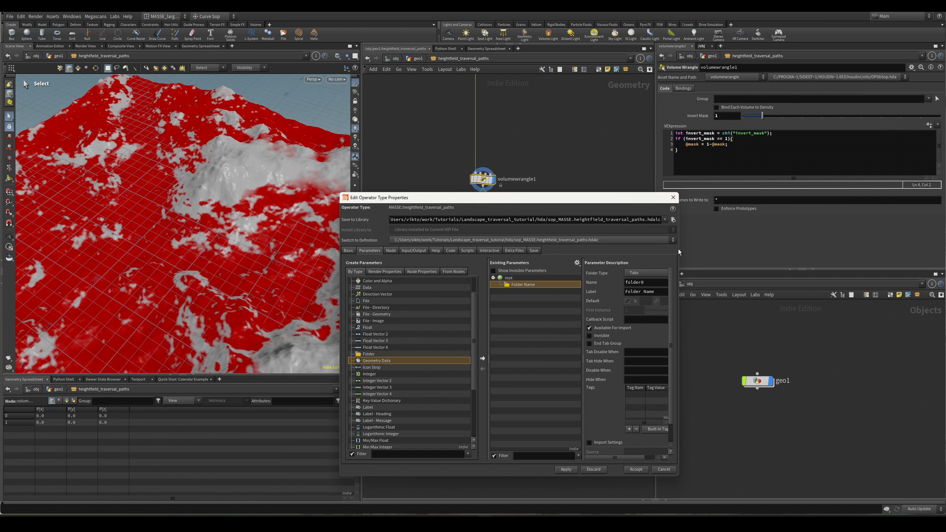
drag(679, 253, 771, 254)
Name the new folder path_generation, label it "Path generation" and set its folder type to Collapsible.
double_click(719, 282)
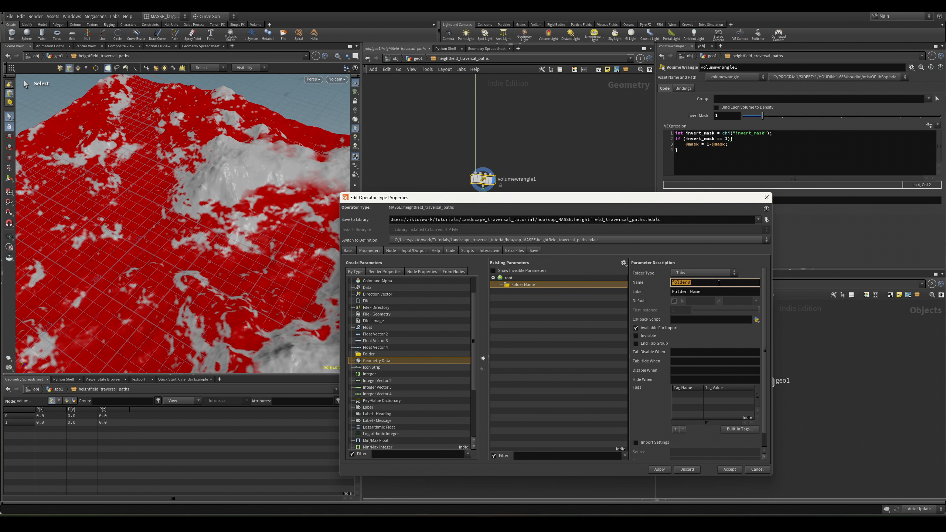
text(patj)
text(hc)
text(h_generation)
key(Return)
triple_click(715, 293)
text(Pa)
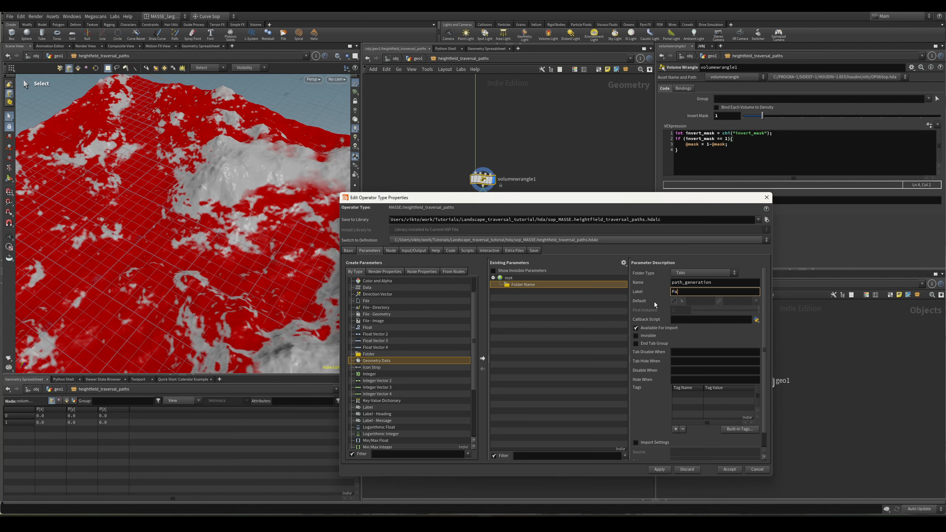
text(th generation)
key(Return)
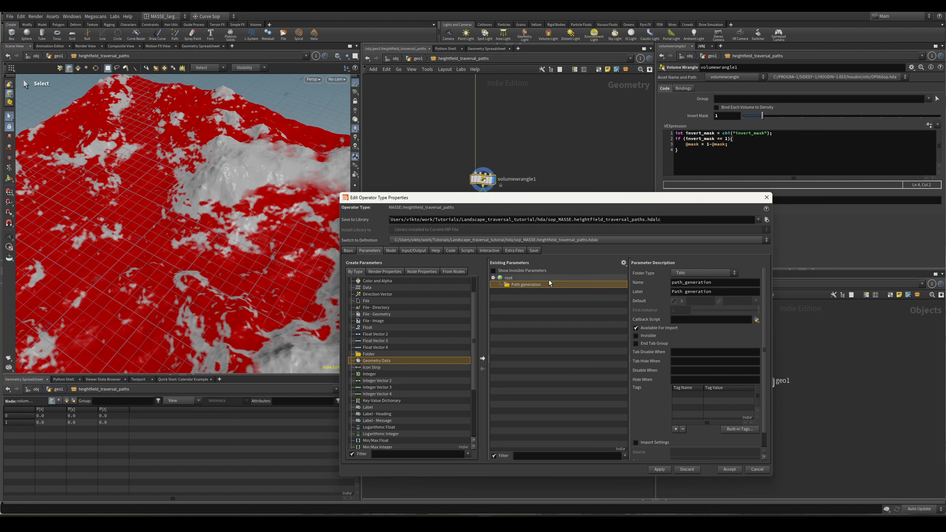
click(704, 272)
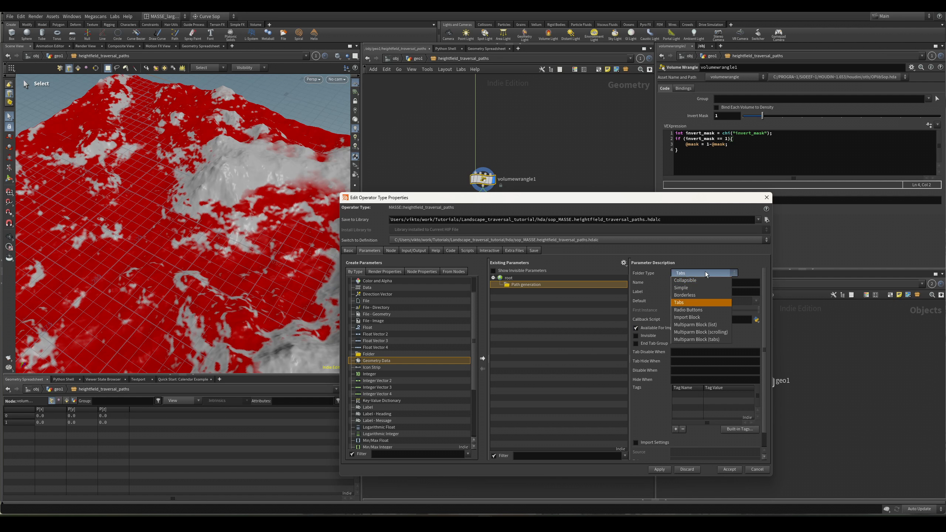
click(706, 279)
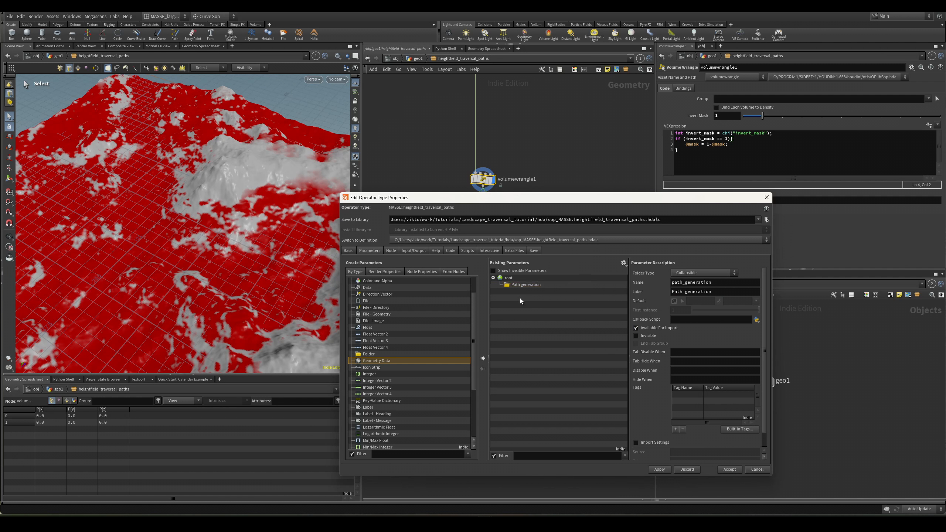
Find the Toggle parameter type and add a toggle inside the Path generation folder.
click(376, 454)
text(tog)
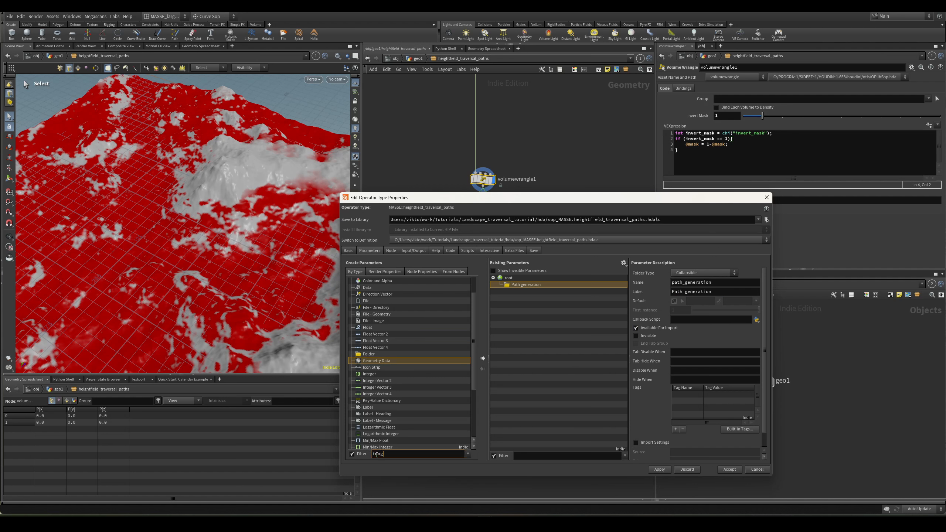
text(gle)
key(Return)
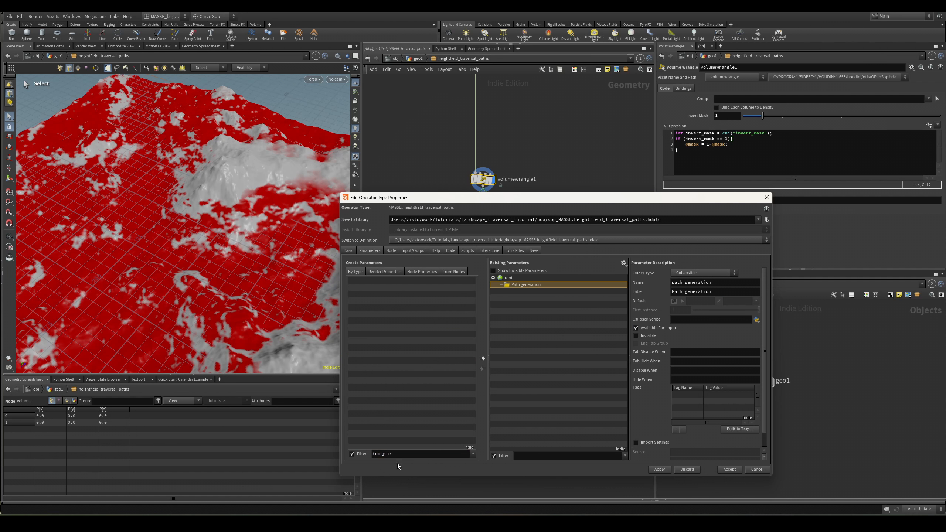
drag(395, 453, 341, 454)
text(too)
key(BackSpace)
text(ggle)
key(Return)
drag(382, 284, 522, 290)
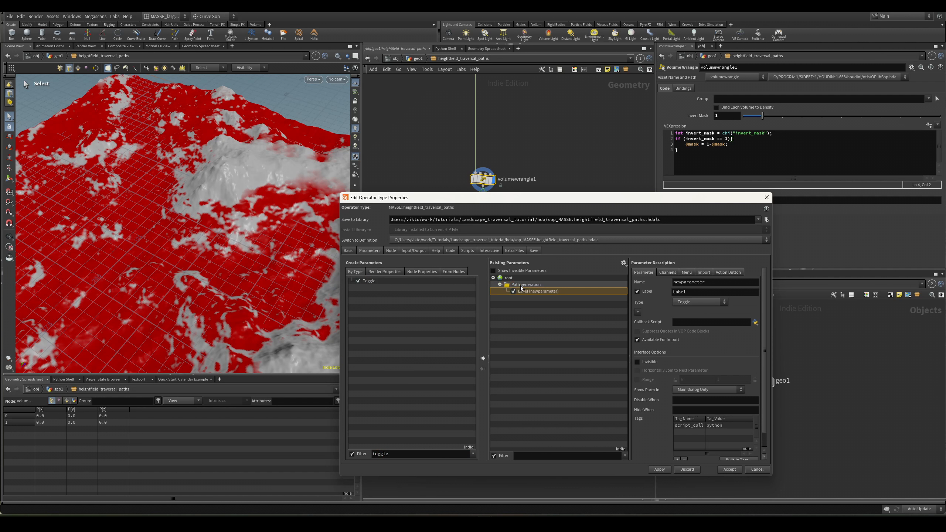
click(545, 291)
Clear the parameter type filter and add a second folder inside Path generation, ordered above the toggle.
double_click(402, 453)
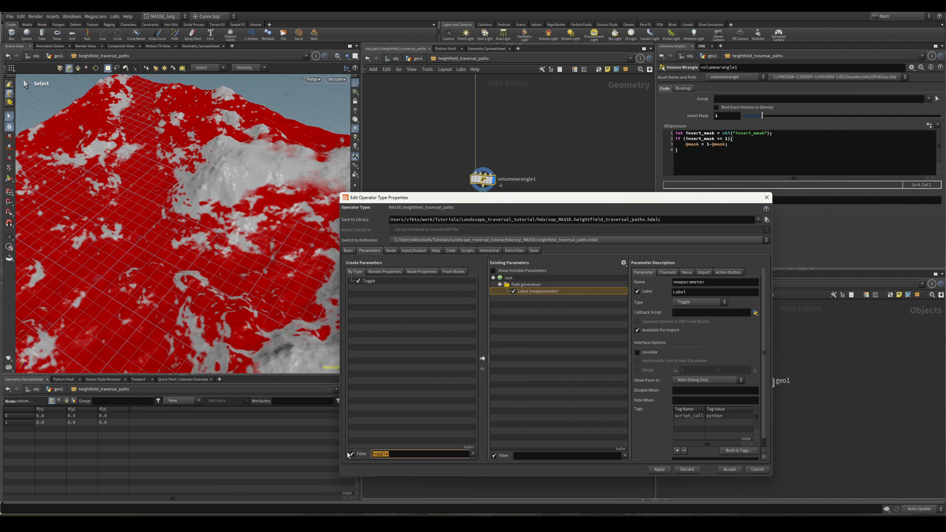
key(BackSpace)
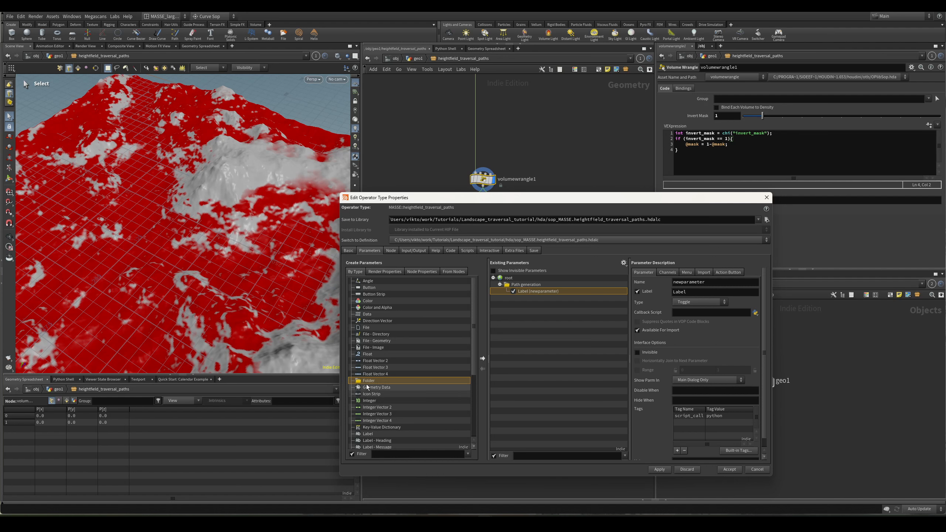
drag(369, 381, 527, 288)
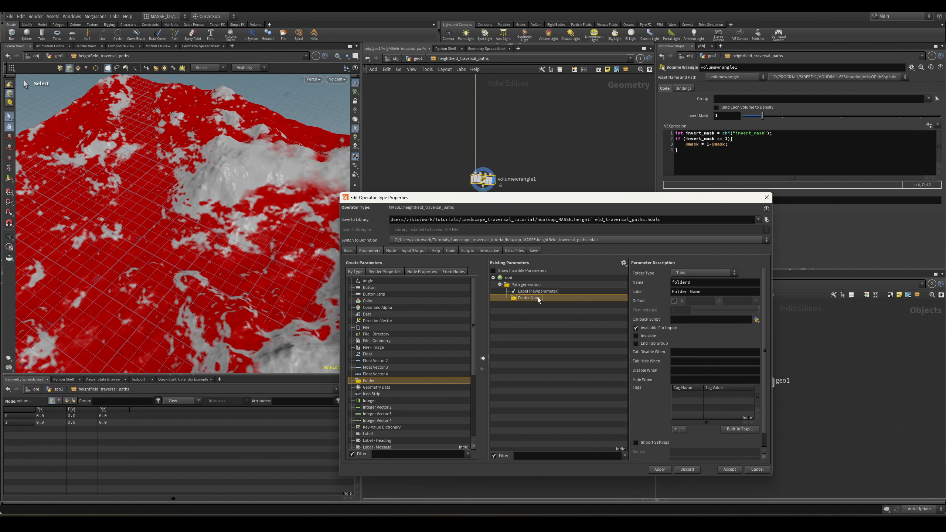
drag(538, 298, 538, 289)
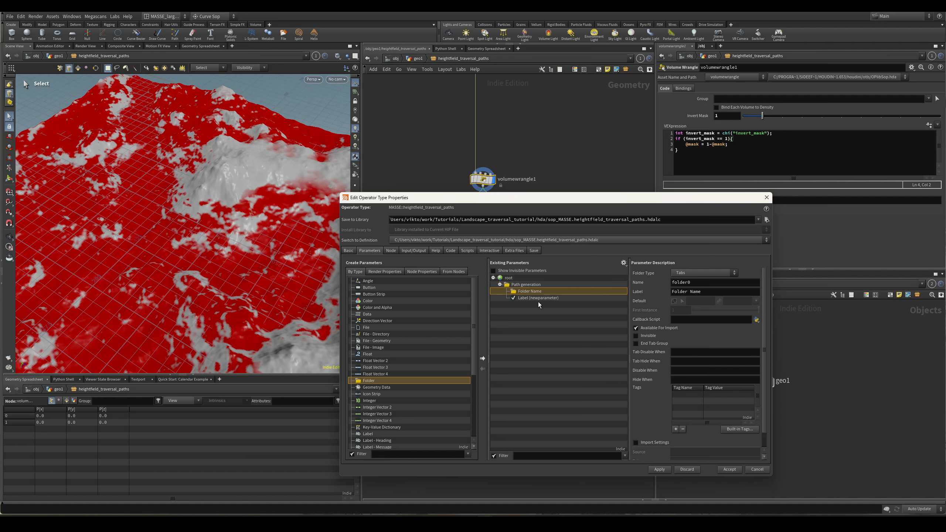
click(519, 299)
Name the nested folder point_scatter and label it "Point scatter".
click(526, 292)
drag(696, 283, 629, 290)
text(poin)
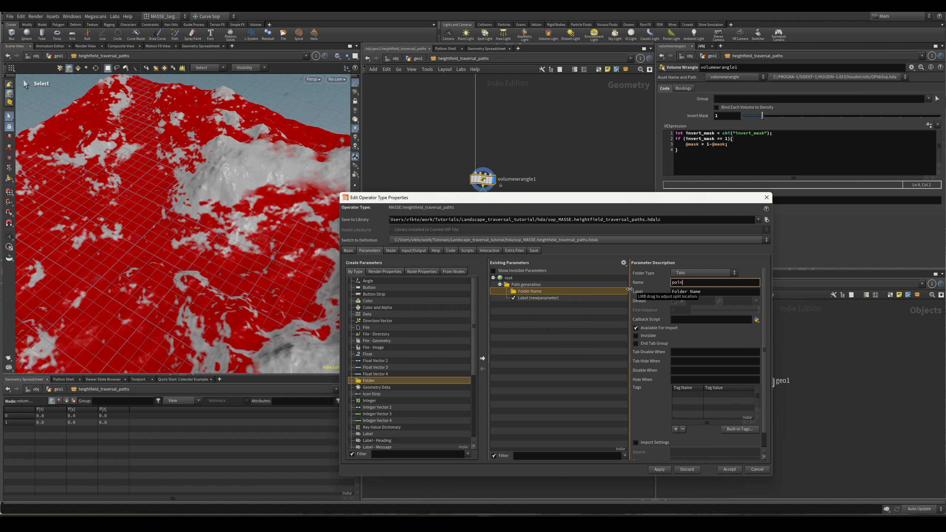
text(t_scatter)
key(Tab)
text(Poi)
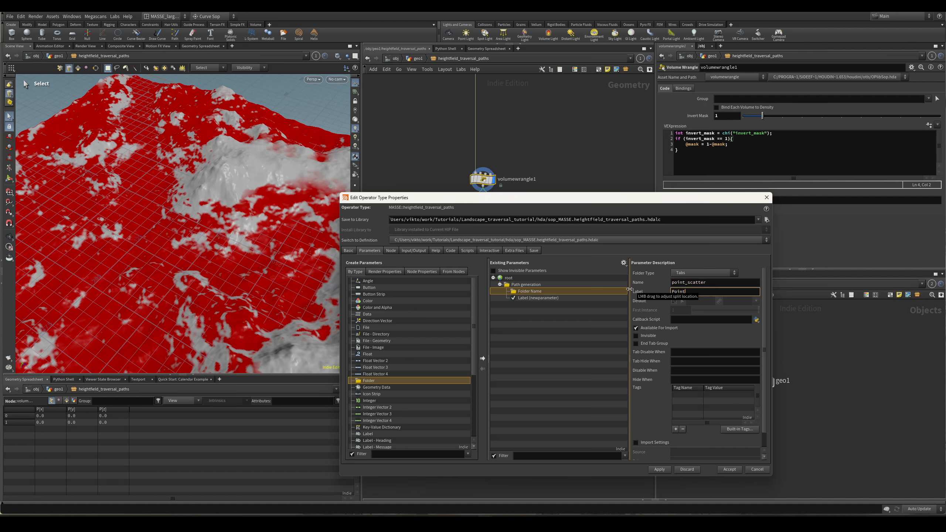
text(nt scatter)
key(Return)
Move the toggle into the Point scatter folder, name it use_mask with the label "Use mask", and apply the changes.
drag(538, 298, 542, 294)
click(541, 298)
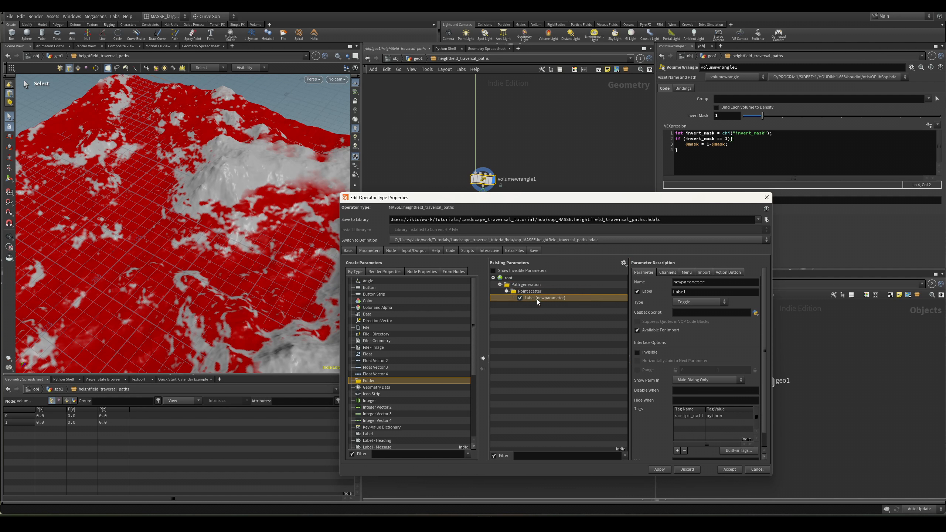
drag(709, 283, 624, 290)
text(u)
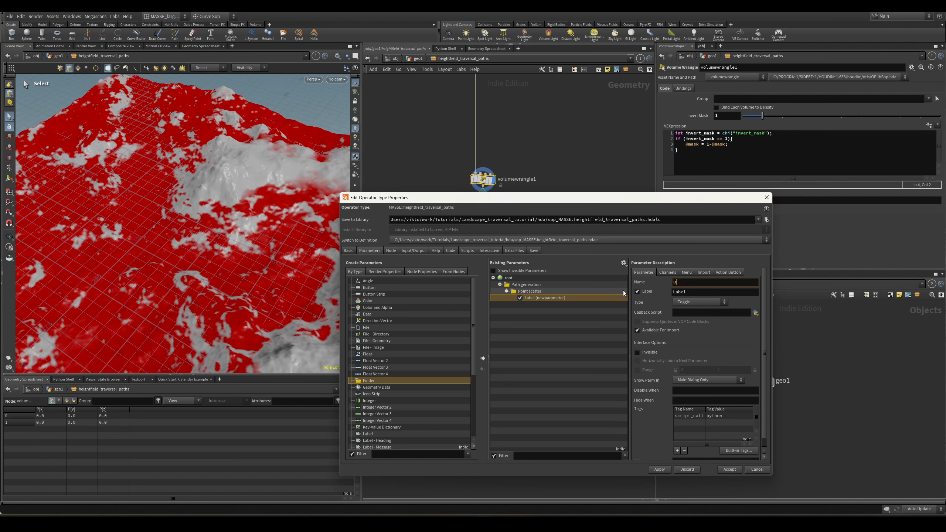
text(se_mask)
key(Tab)
text(U)
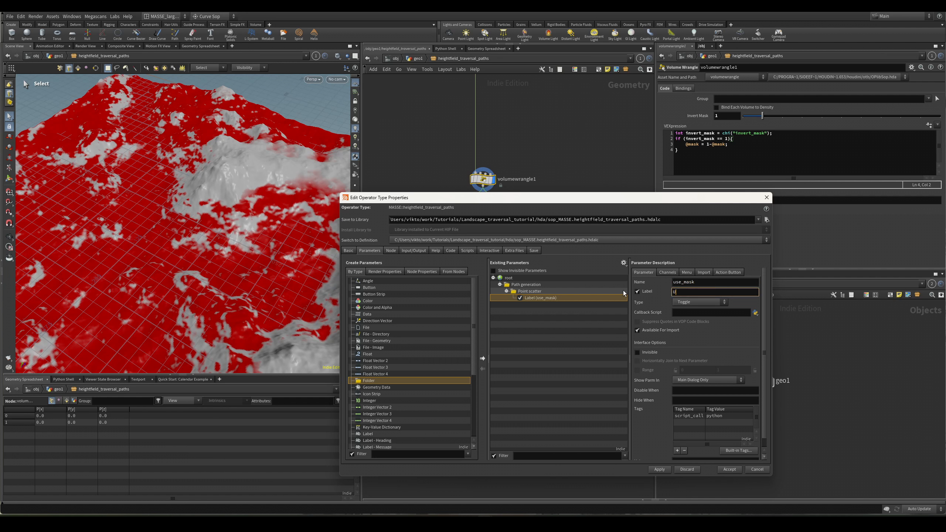
text(se mask)
key(Return)
click(658, 470)
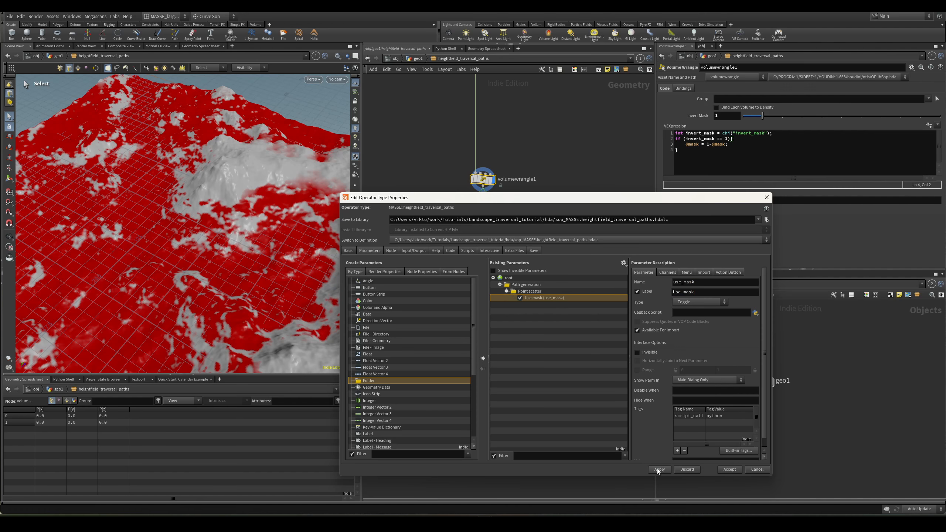
Set the Enable expression of the switchif1 node below the two heightfield scatter nodes to ch("../use_mask").
drag(573, 203, 426, 272)
middle_drag(573, 180, 539, 131)
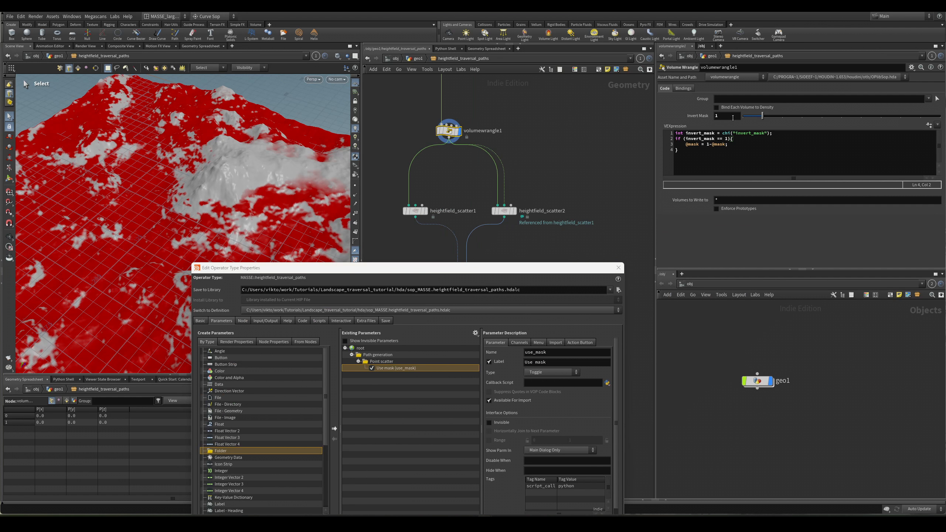
middle_drag(521, 233, 546, 179)
click(487, 220)
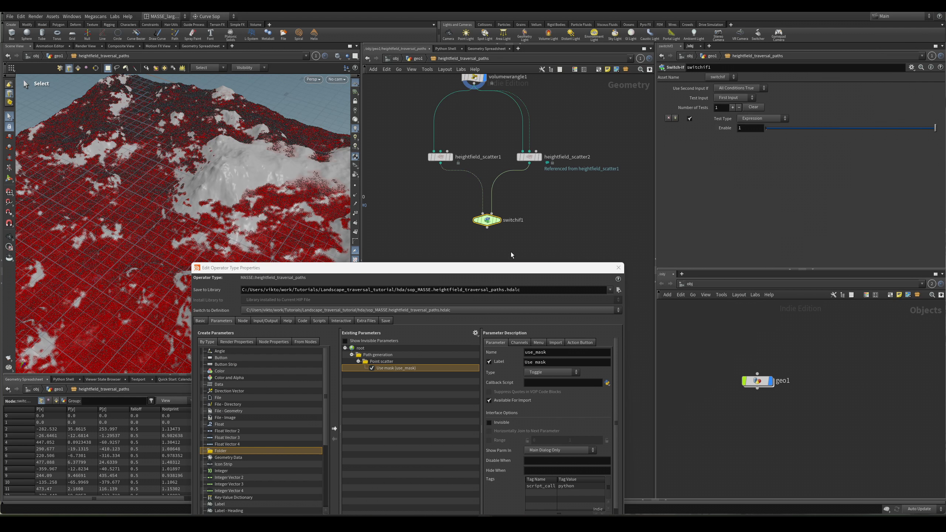
middle_drag(511, 254, 512, 206)
middle_drag(533, 173, 539, 189)
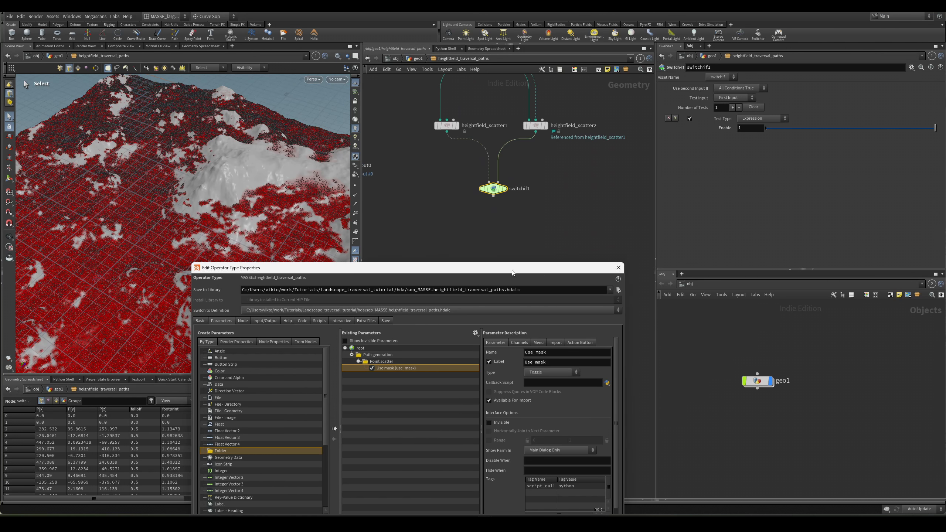
drag(512, 269, 503, 296)
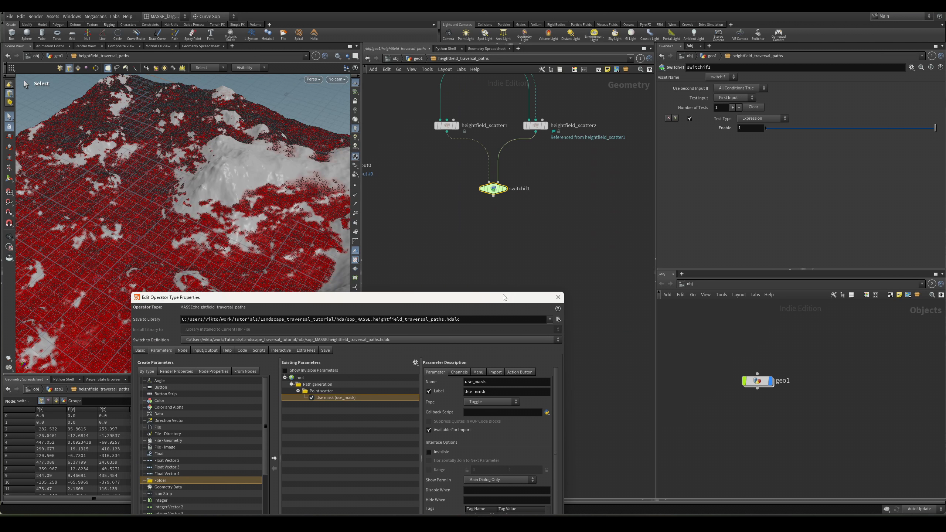
drag(761, 128, 720, 139)
text(ch()
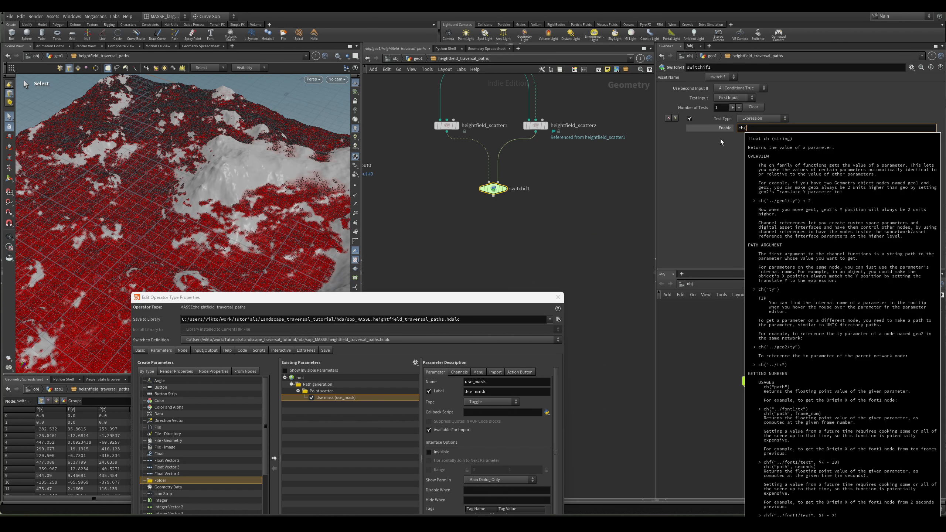
text("../)
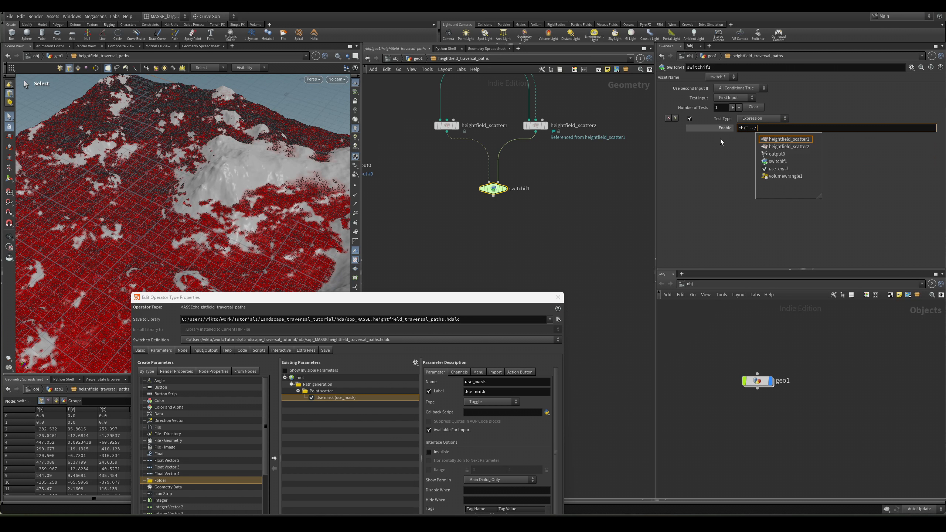
key(Down)
key(Down)
key(Down)
key(Down)
key(Return)
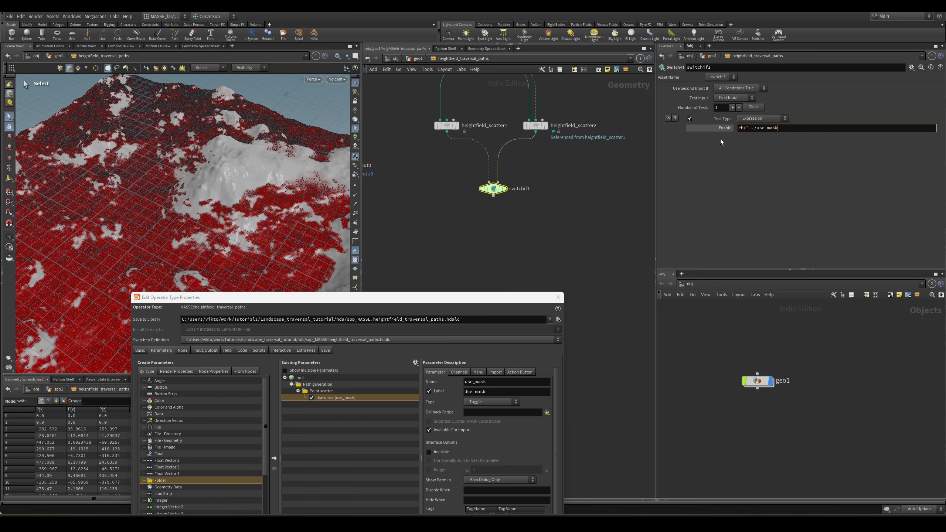
text(")
text())
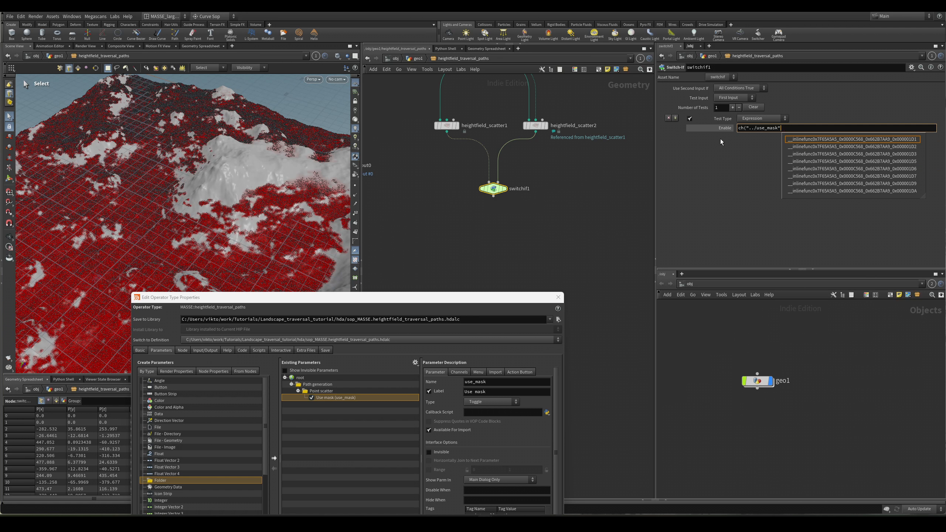
key(Return)
Open the heightfield_traversal_paths asset's own parameters in a floating window and expand its Path generation folder.
drag(507, 299, 511, 271)
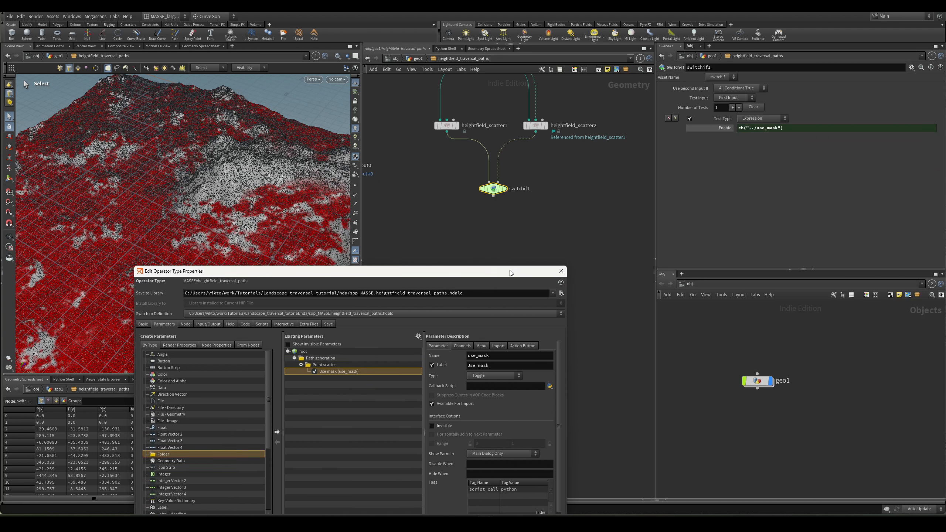
right_click(477, 60)
mouse_move(516, 100)
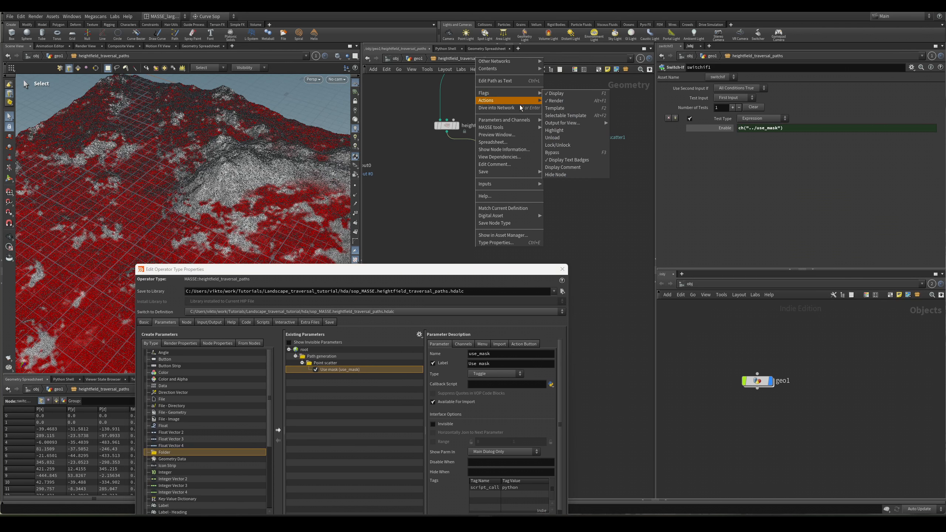
mouse_move(522, 119)
click(557, 122)
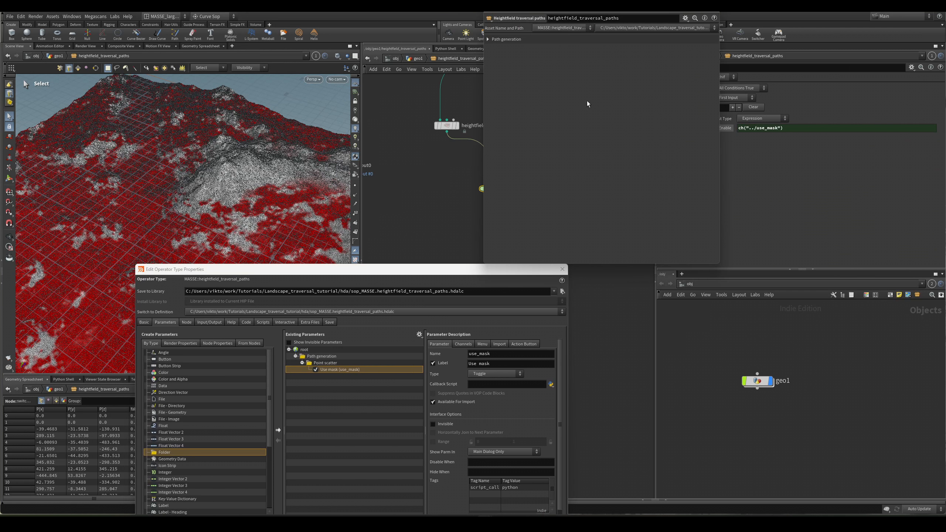
click(490, 40)
Change the Point scatter folder's type to Collapsible and apply the changes to the asset.
click(369, 363)
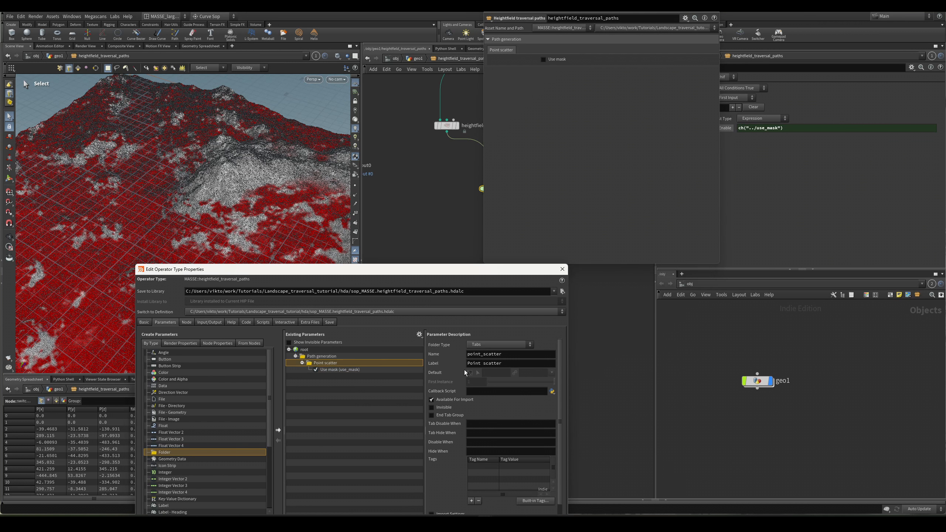
click(479, 345)
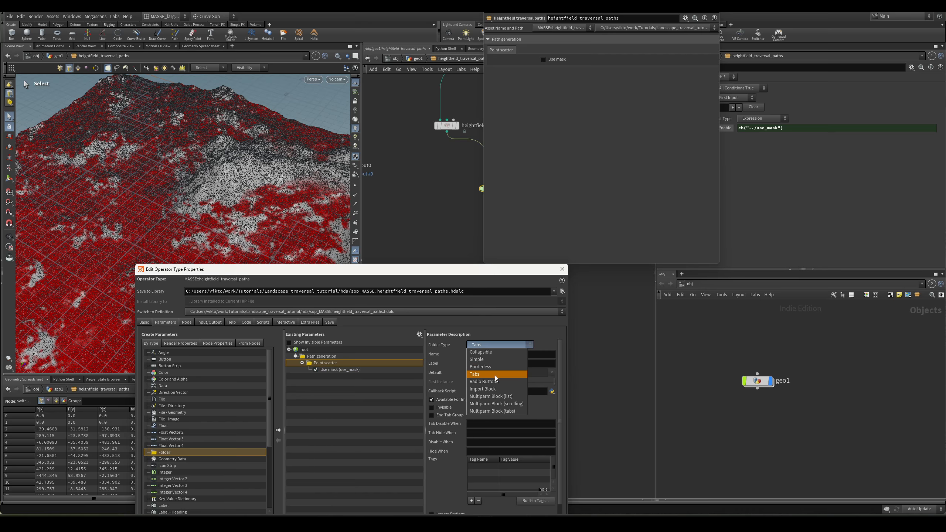
click(491, 353)
drag(481, 270, 484, 154)
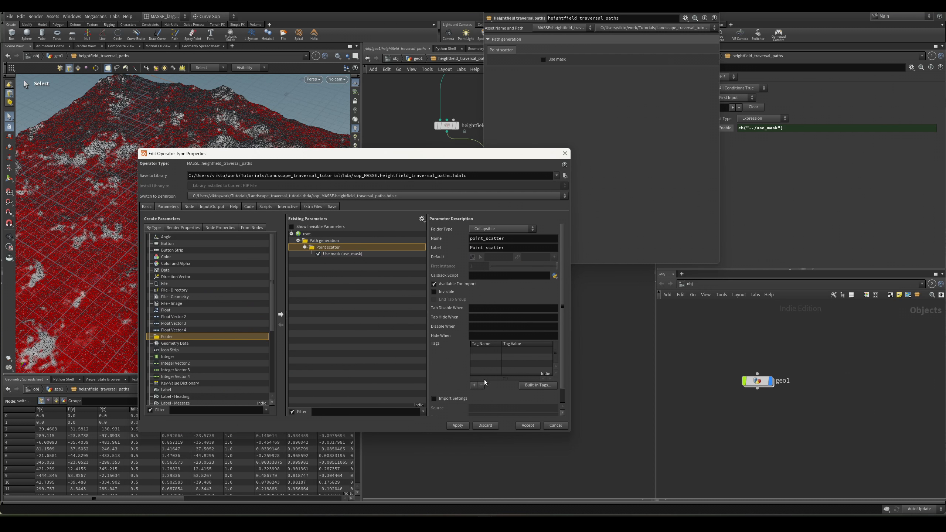
click(458, 425)
Arrange the floating asset parameters and the type properties clear of the network, and turn on Use mask.
click(522, 51)
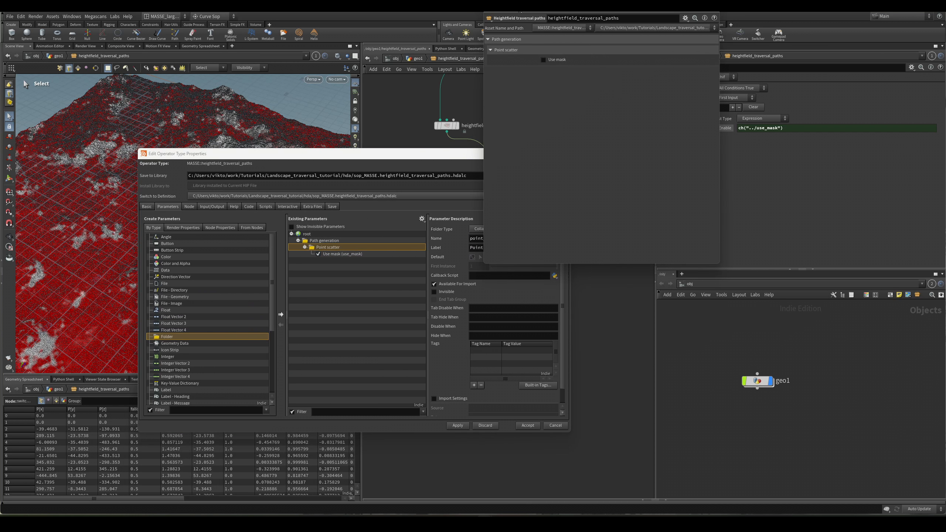
drag(520, 12, 705, 114)
drag(445, 158, 492, 394)
click(728, 163)
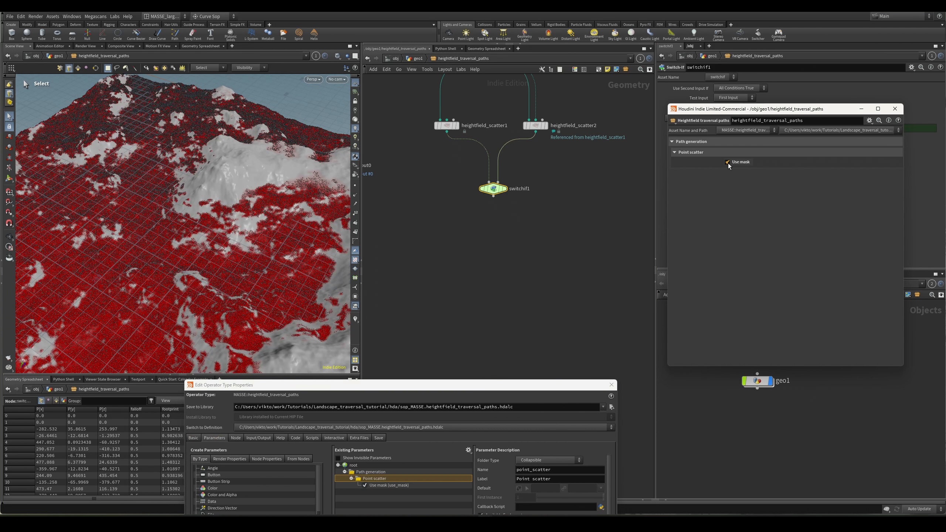
middle_drag(539, 229, 557, 296)
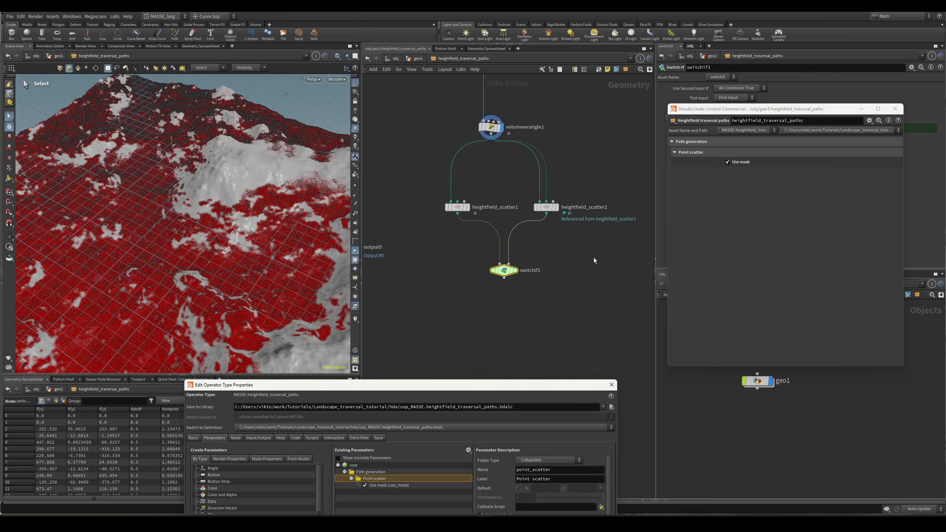
Expose heightfield_scatter1's Mask Layer parameter in the Point scatter folder below Use mask and apply the changes.
drag(499, 389, 471, 287)
scroll(455, 219, up, 3)
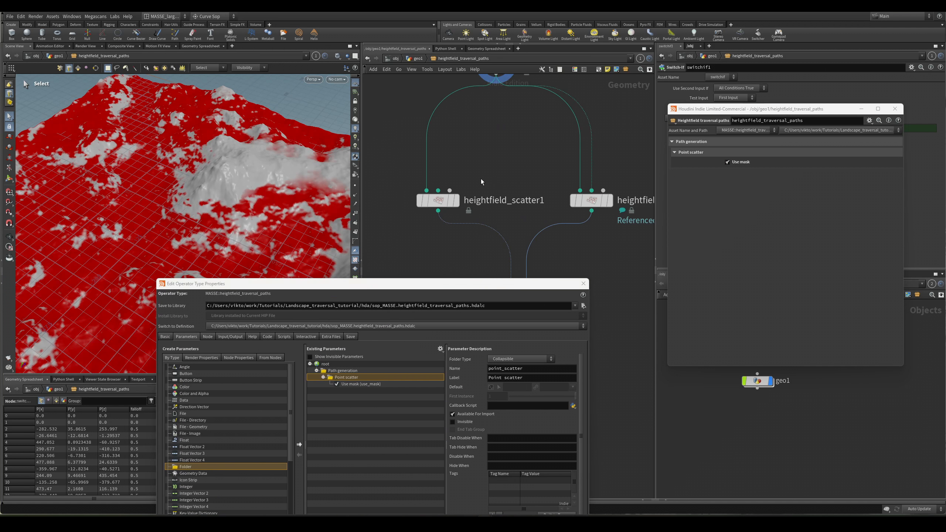
middle_drag(480, 178, 485, 179)
click(462, 201)
middle_drag(447, 247, 457, 228)
click(895, 108)
drag(459, 283, 386, 261)
drag(697, 119, 287, 364)
drag(426, 266, 380, 175)
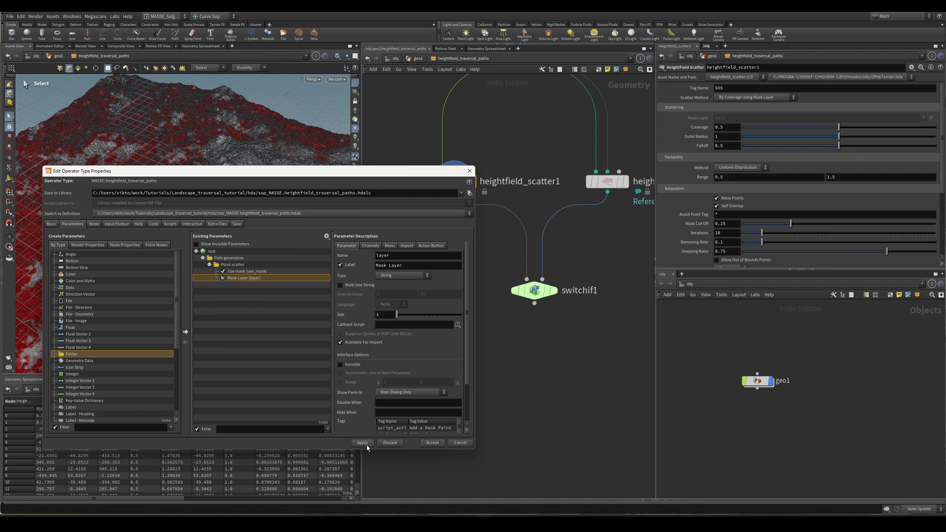
click(363, 444)
drag(405, 173, 451, 408)
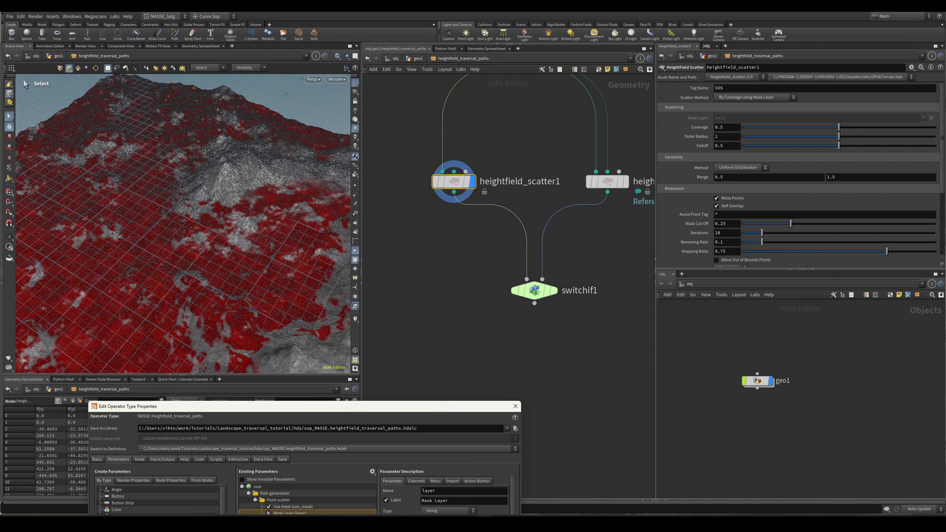
drag(945, 266, 835, 287)
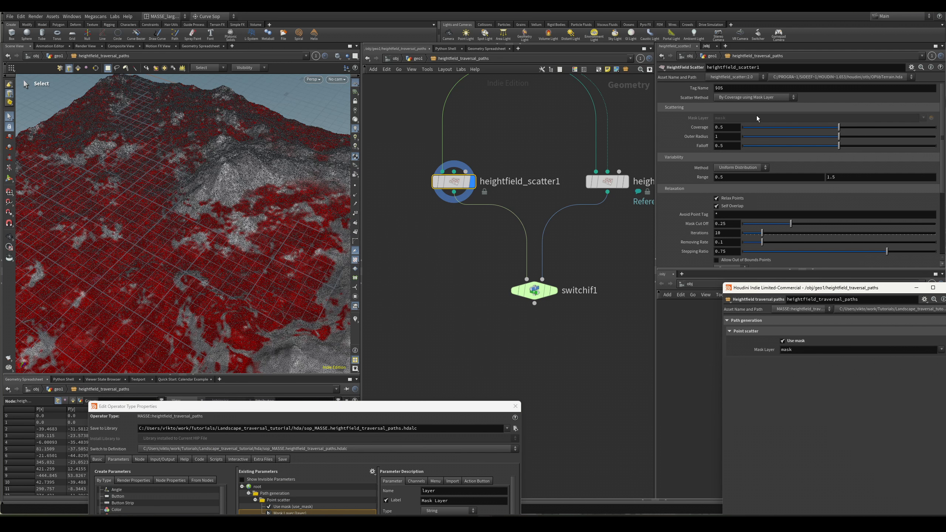
Expose volumewrangle1's Invert Mask parameter in the Point scatter folder, directly below Mask Layer.
drag(619, 227, 589, 150)
middle_drag(552, 149, 524, 257)
click(484, 151)
drag(373, 406, 439, 199)
drag(698, 116, 345, 294)
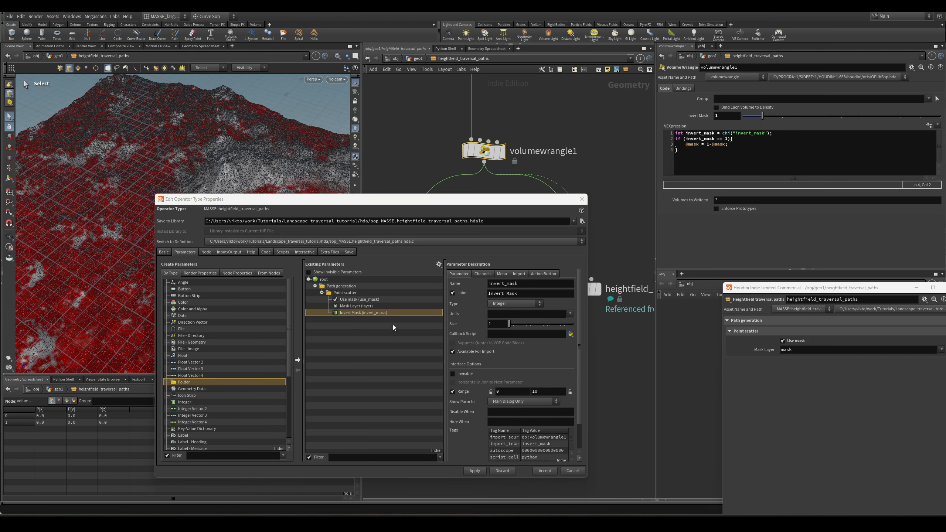
Join the Mask Layer parameter horizontally to the next parameter, Invert Mask, and apply the changes.
click(358, 307)
click(345, 313)
click(355, 306)
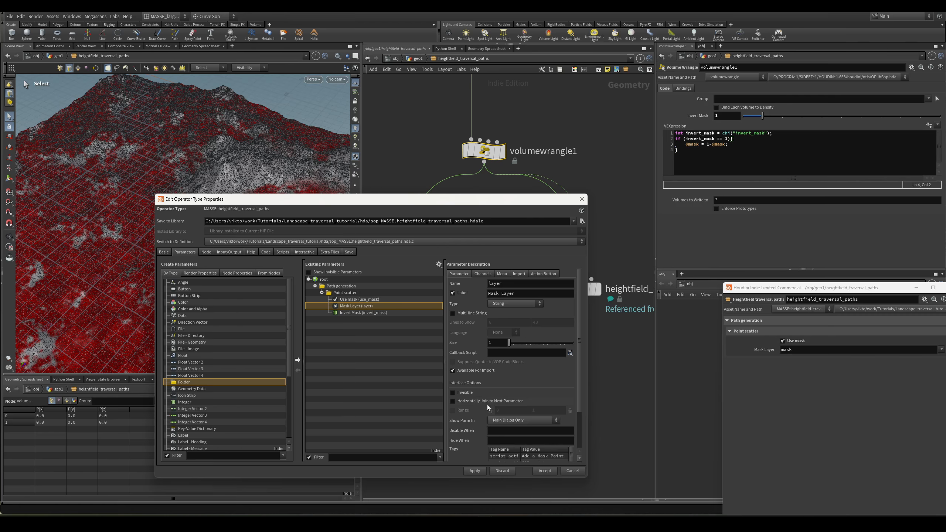
click(394, 313)
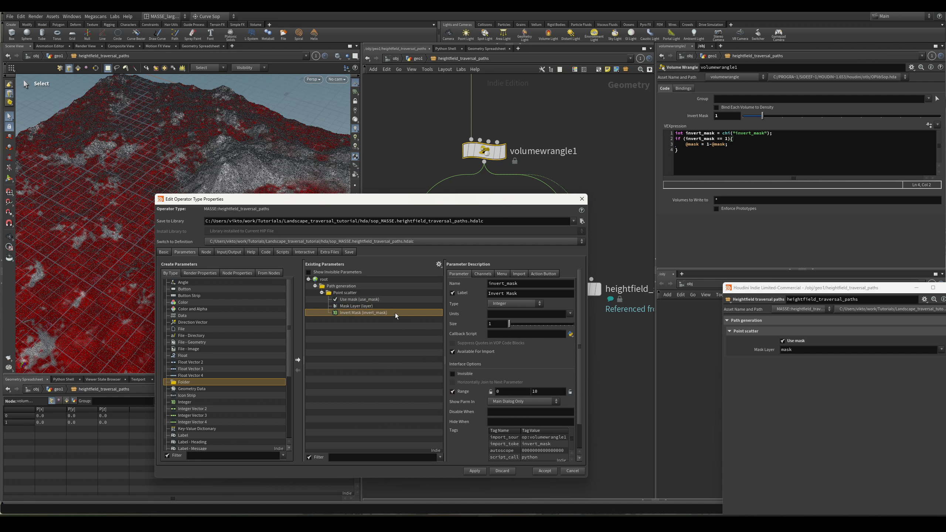
click(475, 471)
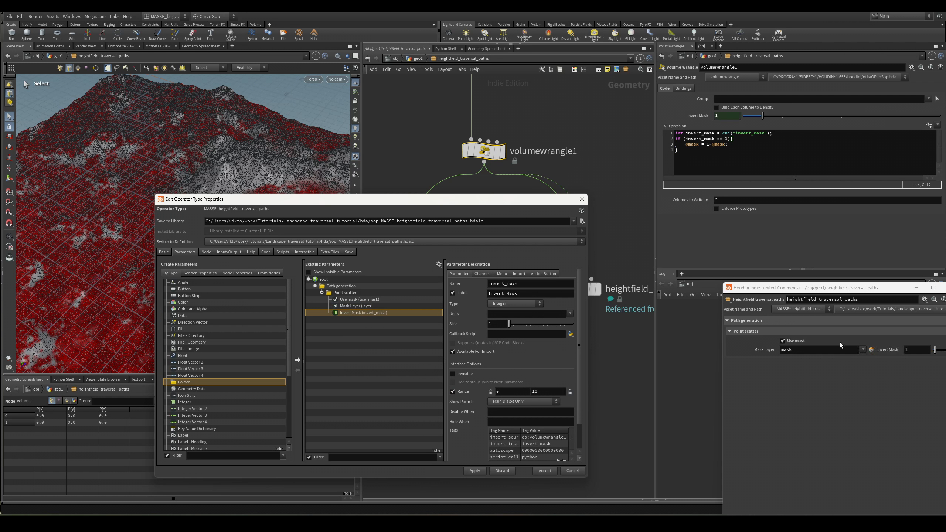
Change the Invert Mask parameter's type from Integer to Toggle and apply the changes.
click(386, 304)
click(377, 312)
click(515, 304)
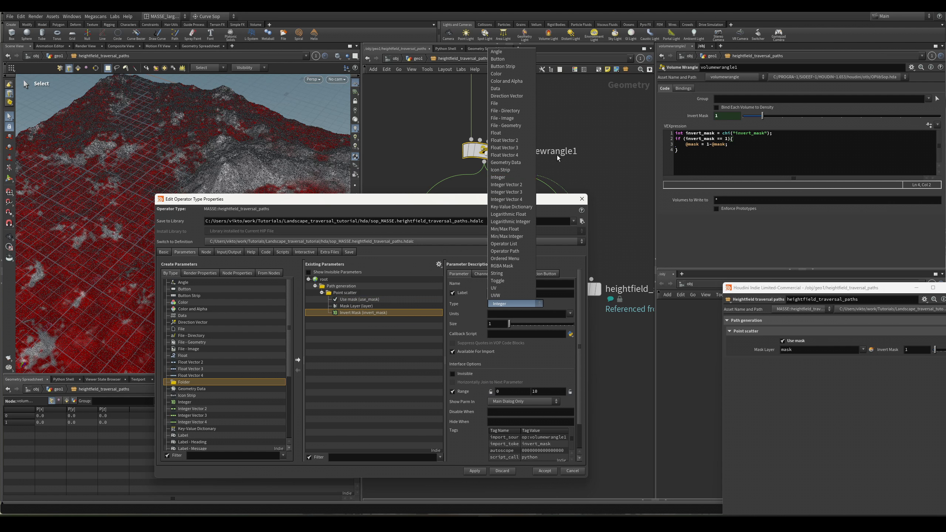
click(517, 280)
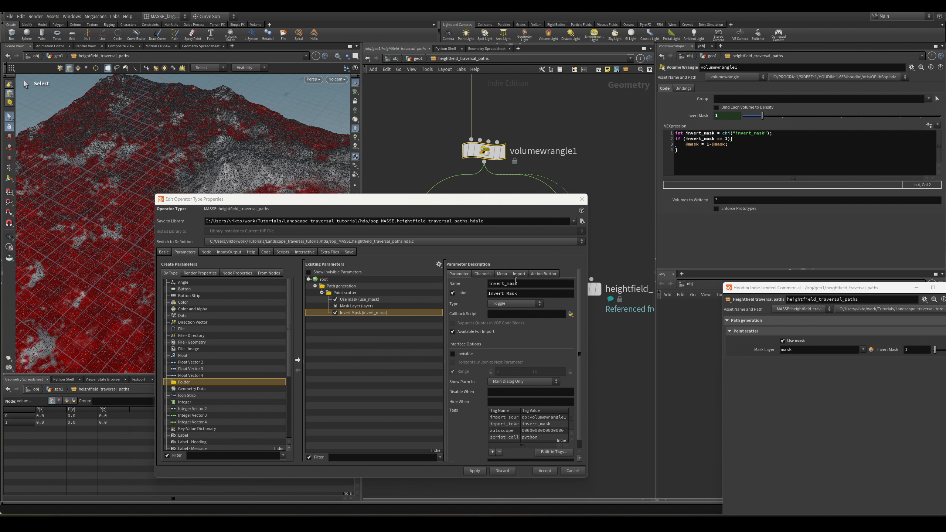
click(472, 472)
Bring the floating asset parameters fully into view and turn off Use mask.
drag(476, 199, 554, 183)
drag(805, 288, 779, 243)
click(758, 296)
Give the Mask Layer parameter the disable condition {use_mask == 0}.
click(434, 290)
click(586, 415)
text({use_mask == )
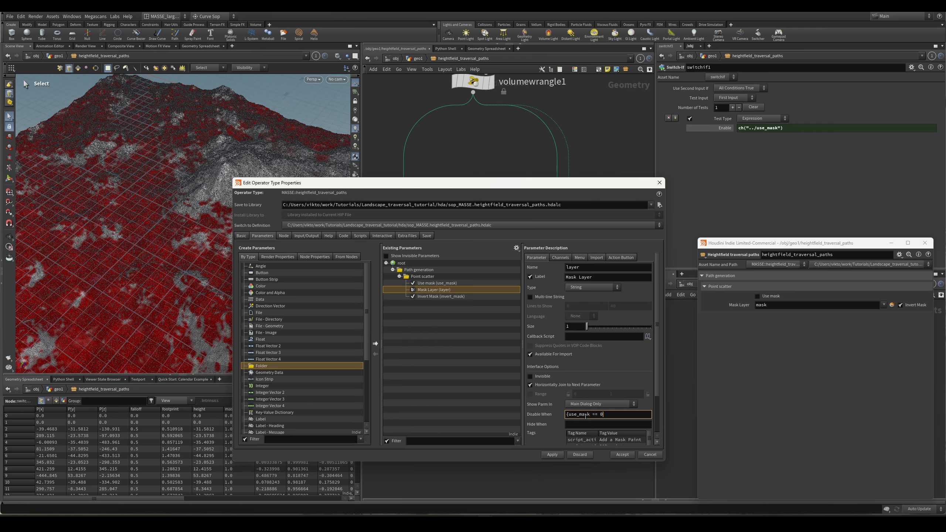
text(0})
key(Return)
click(609, 416)
Give the Invert Mask toggle the disable condition {use_mask == 0} and apply the changes to the asset.
click(450, 298)
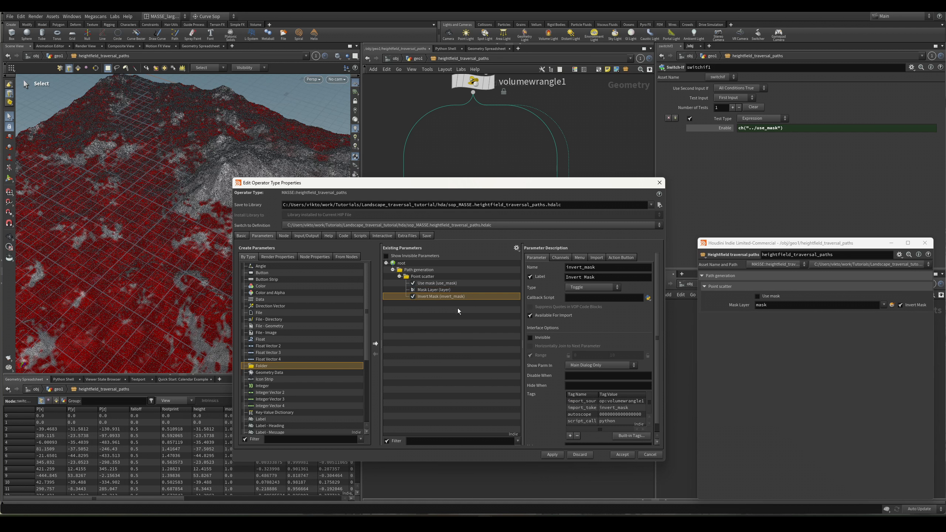
click(588, 376)
text({use_mask == 0})
key(Return)
click(556, 457)
Test the disable conditions by switching the Use mask and Invert Mask toggles in the asset's floating parameters.
drag(577, 192, 574, 450)
click(758, 297)
click(900, 305)
click(764, 296)
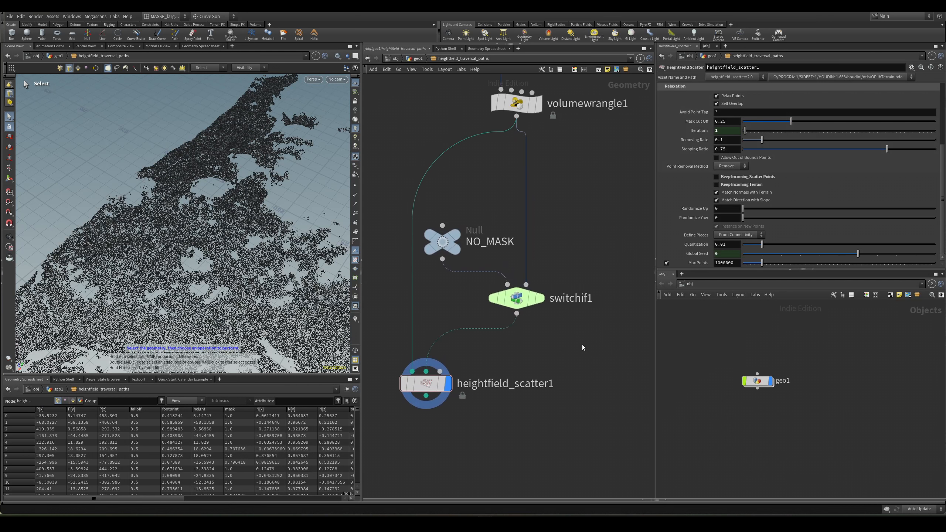
middle_drag(569, 356, 556, 384)
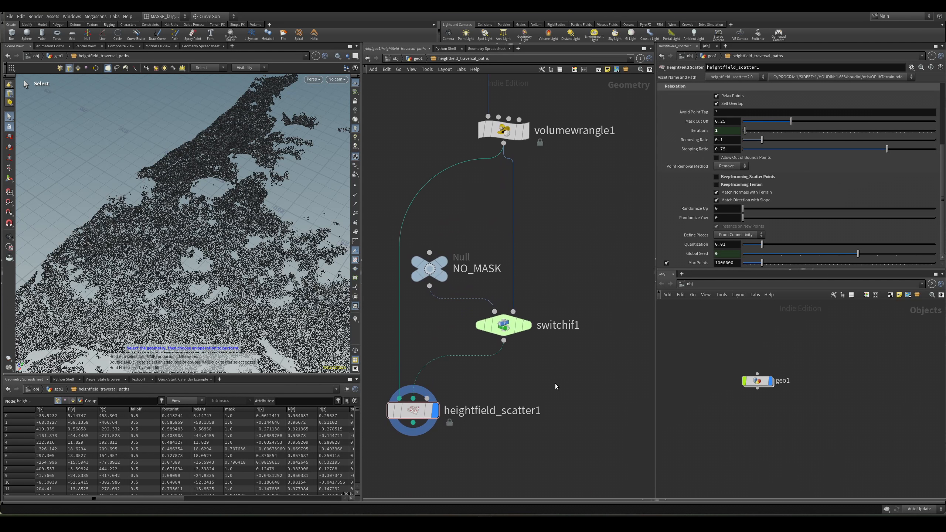
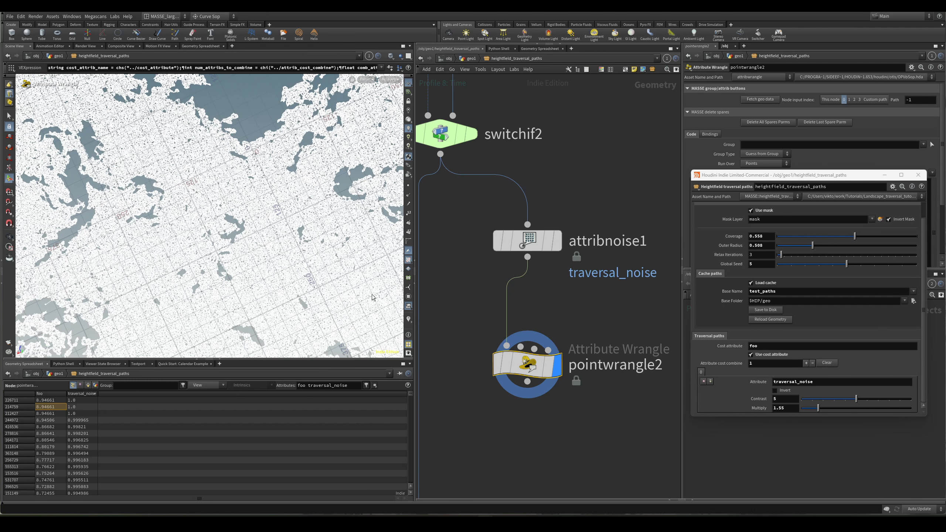
Set the display to pointwrangle2, select it together with attribnoise1, and lay out the two nodes automatically.
scroll(598, 426, down, 2)
click(550, 274)
click(551, 361)
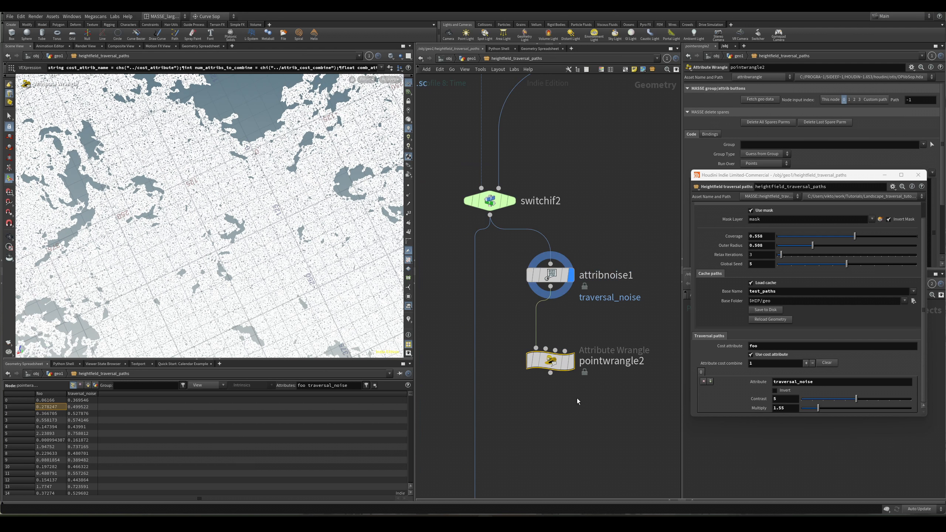
scroll(603, 404, down, 2)
shift+click(546, 276)
key(l)
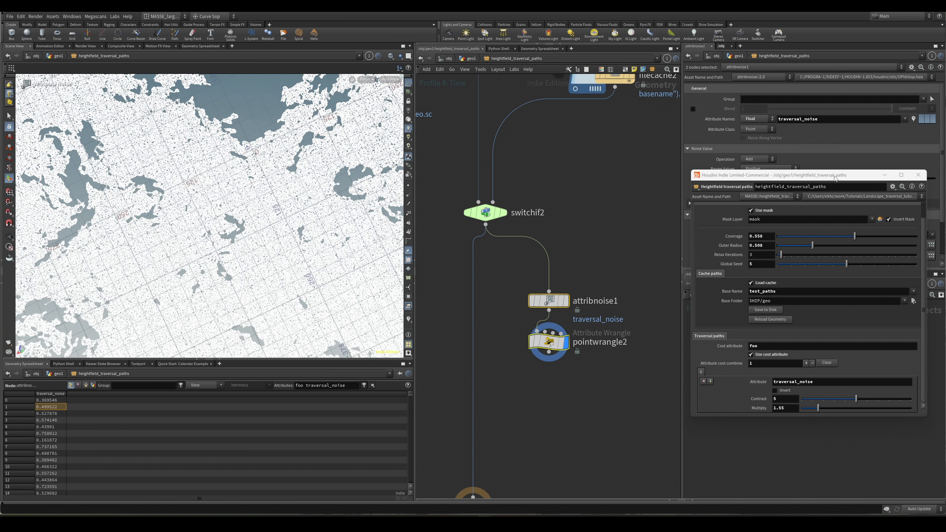
drag(834, 179, 841, 178)
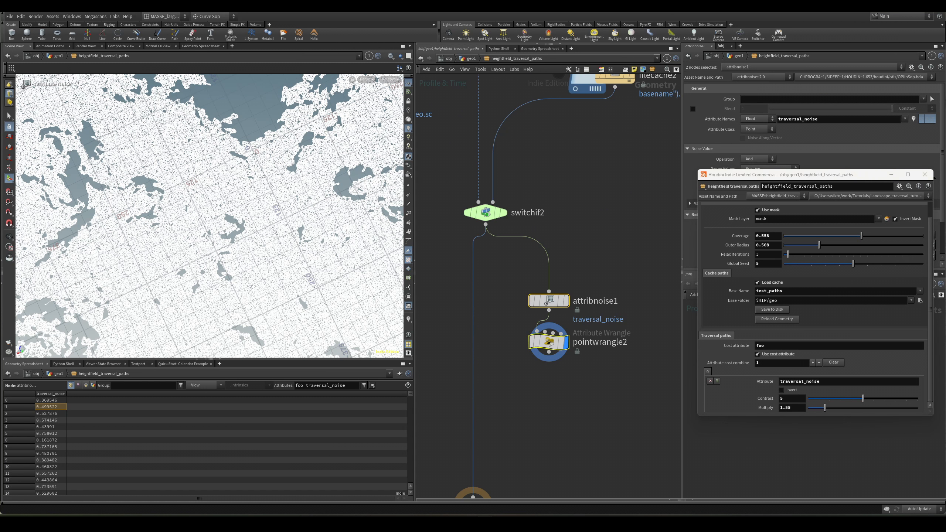
Bring the asset's type properties window fully into view in front of its floating parameters.
click(599, 266)
drag(611, 138, 454, 337)
drag(856, 175, 700, 104)
click(689, 311)
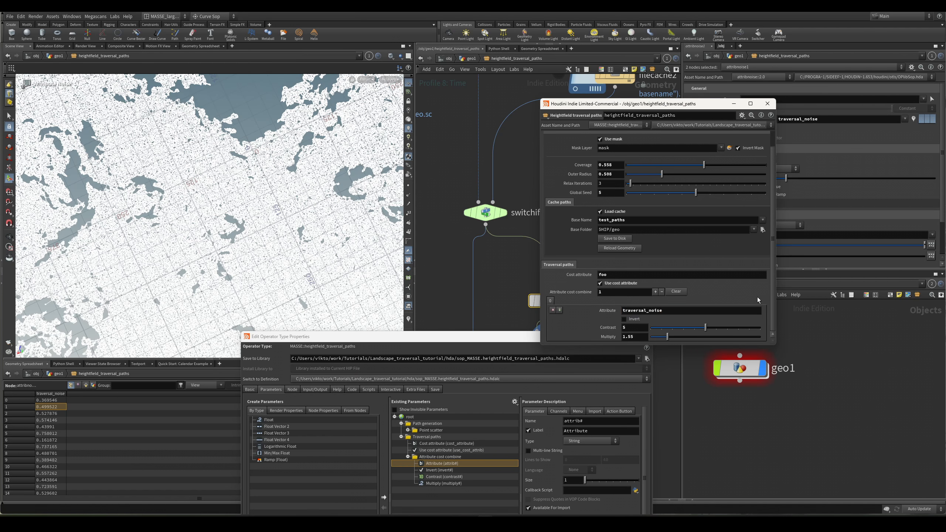
click(759, 309)
drag(528, 343, 583, 168)
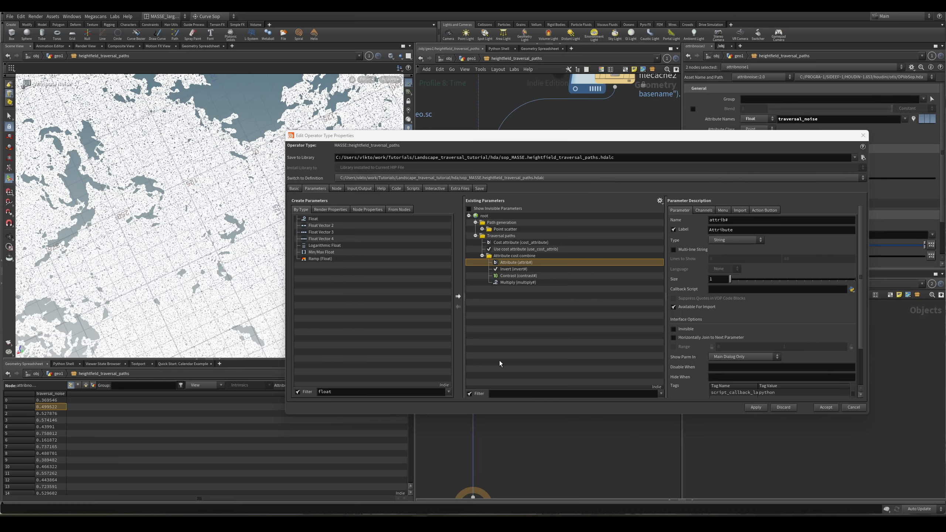
Enable a Normal (Menu Only, Single Selection) menu for the Attribute (attrib#) parameter and switch it to a menu script.
click(507, 282)
click(517, 268)
click(519, 263)
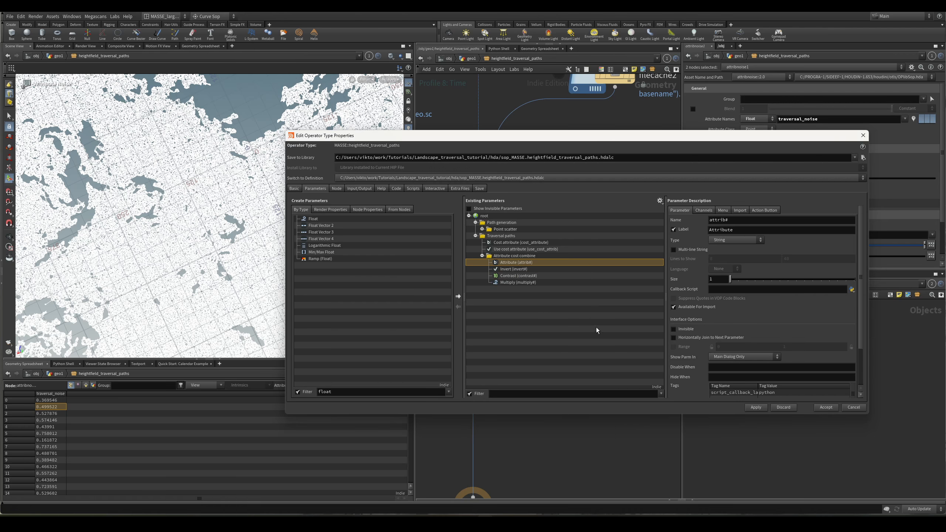
click(587, 273)
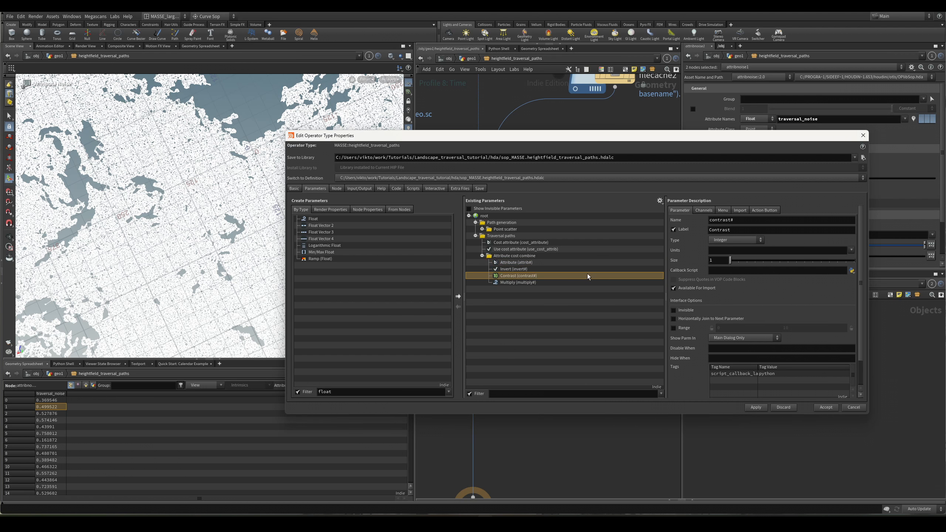
click(531, 265)
click(533, 275)
click(535, 263)
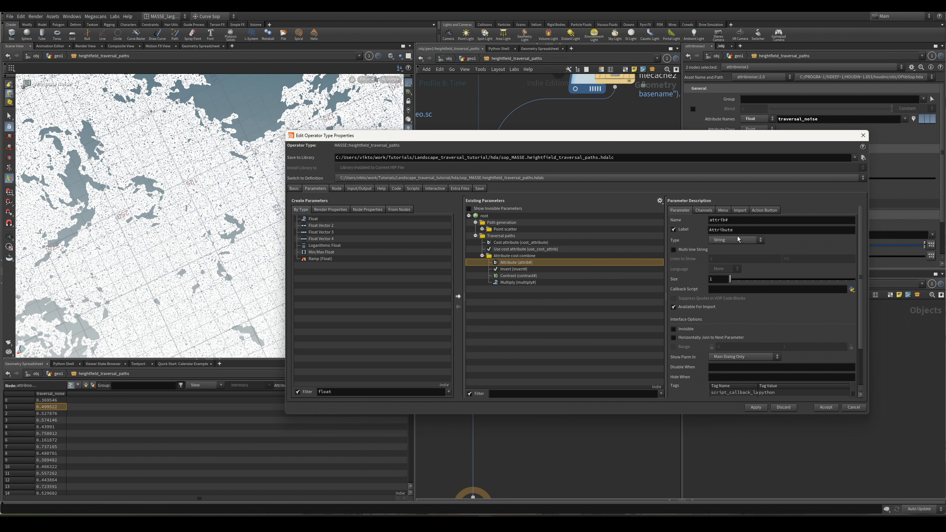
click(724, 210)
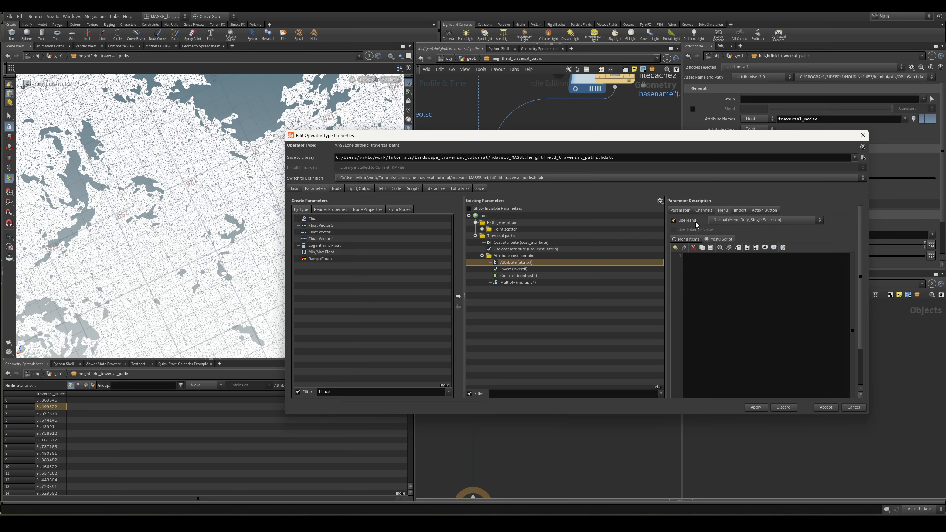
click(673, 221)
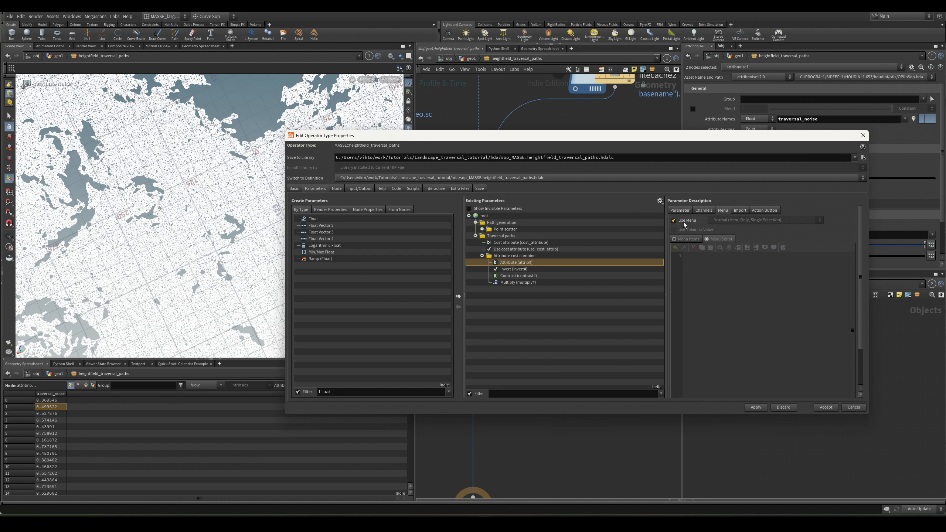
click(741, 219)
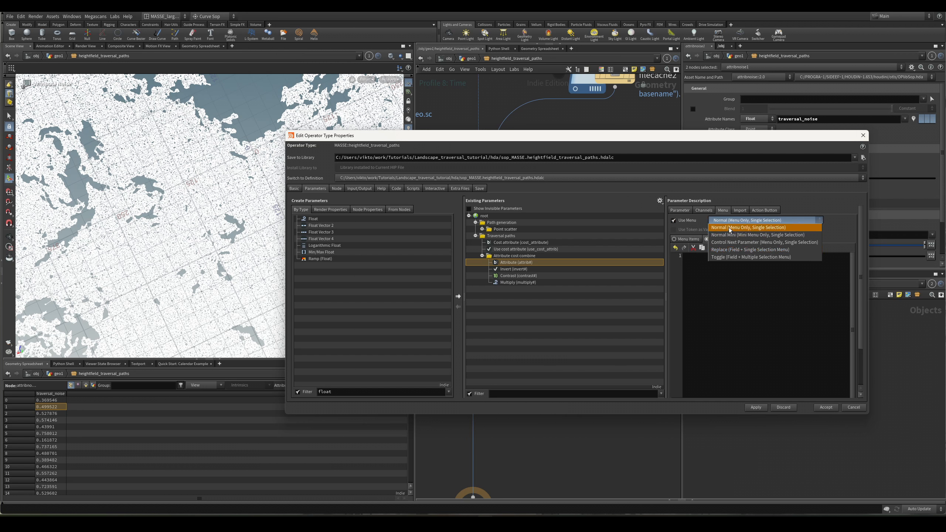
click(775, 228)
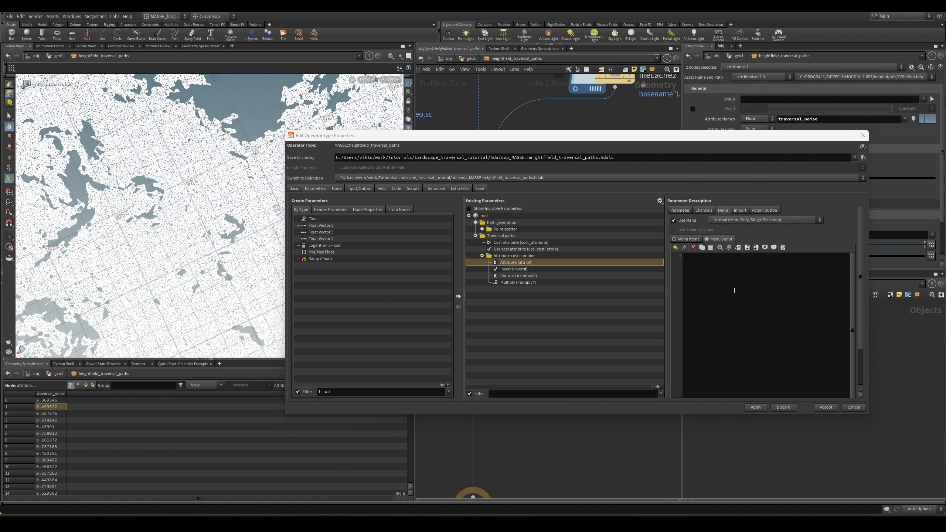
click(689, 239)
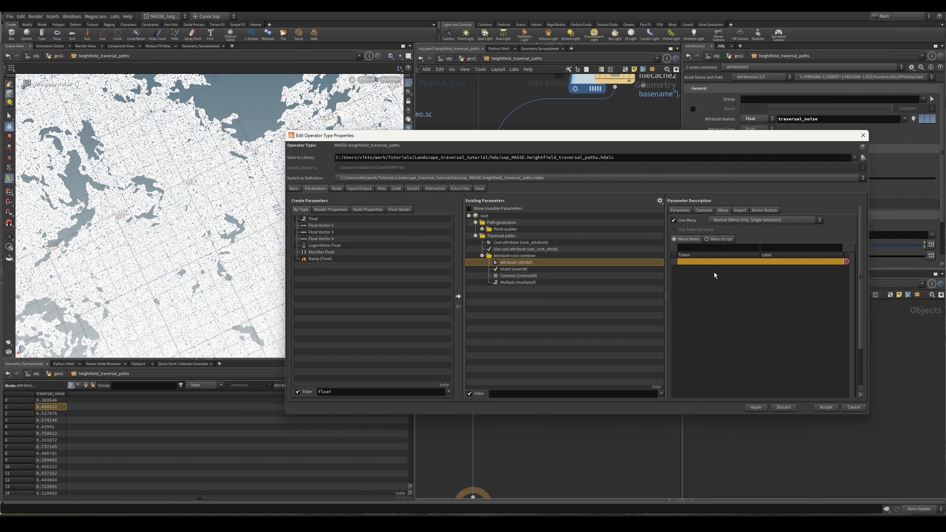
click(720, 240)
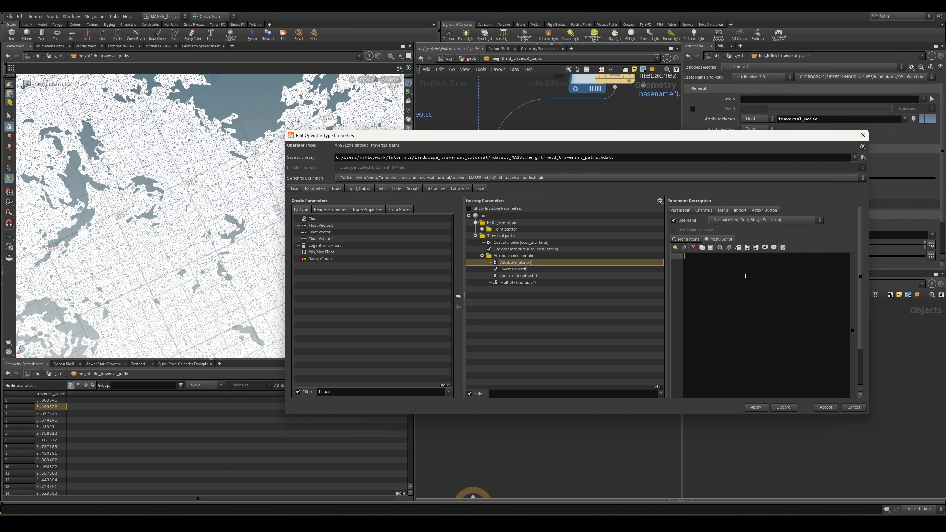
Uncover the network and examine the chain from the scatter and file cache nodes down through switchif2 to attribnoise1 and pointwrangle2.
drag(662, 130, 497, 255)
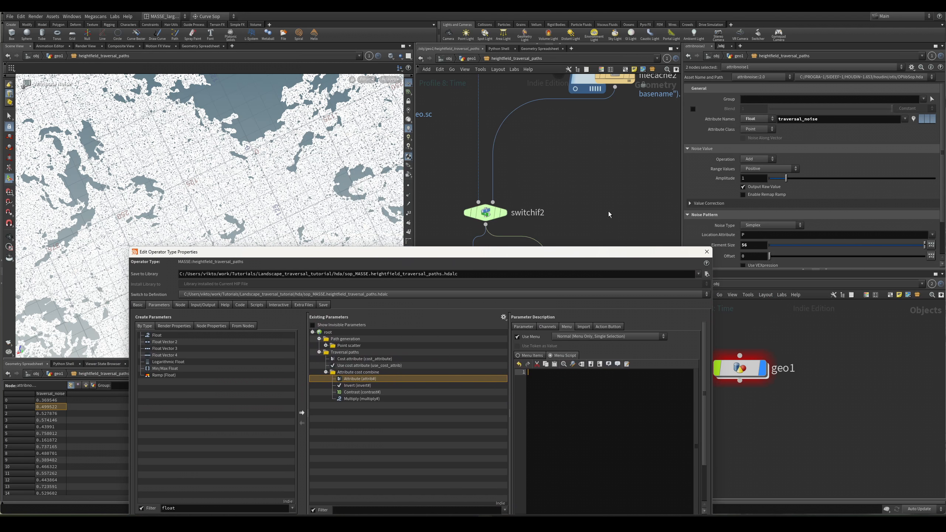
scroll(600, 224, down, 2)
key(f)
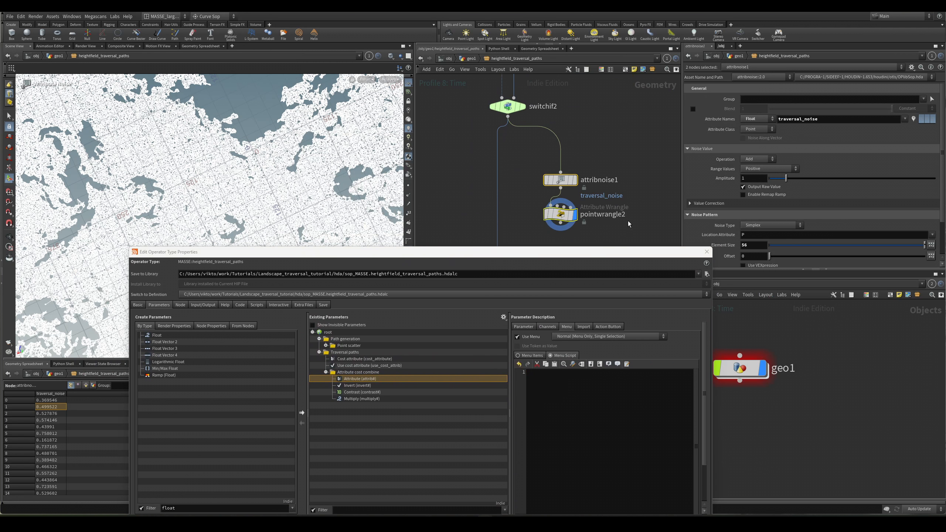
scroll(623, 228, down, 5)
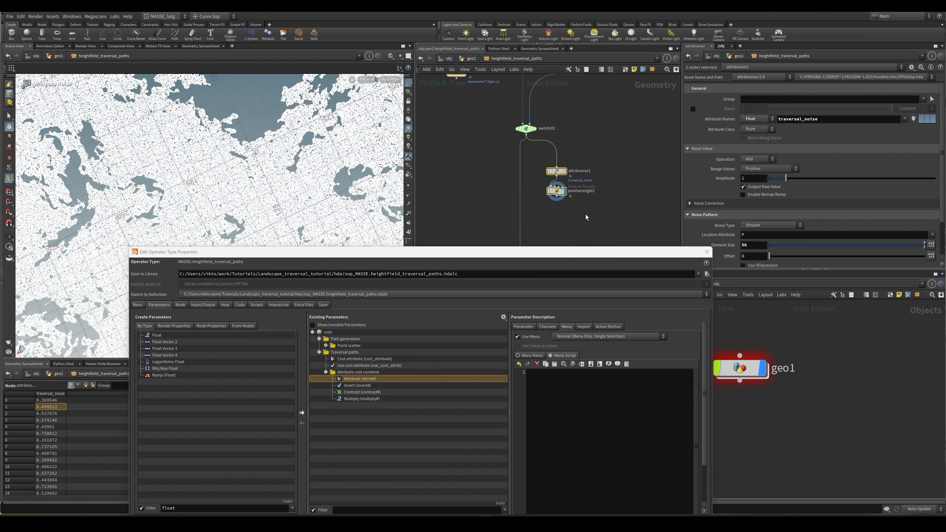
scroll(581, 199, up, 4)
drag(585, 253, 549, 234)
scroll(573, 198, down, 1)
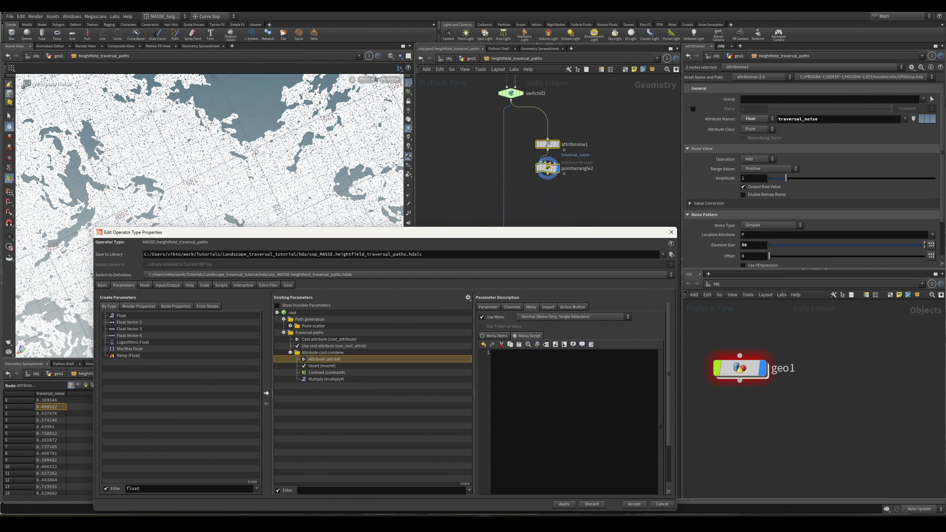
drag(570, 233, 577, 235)
scroll(570, 195, up, 2)
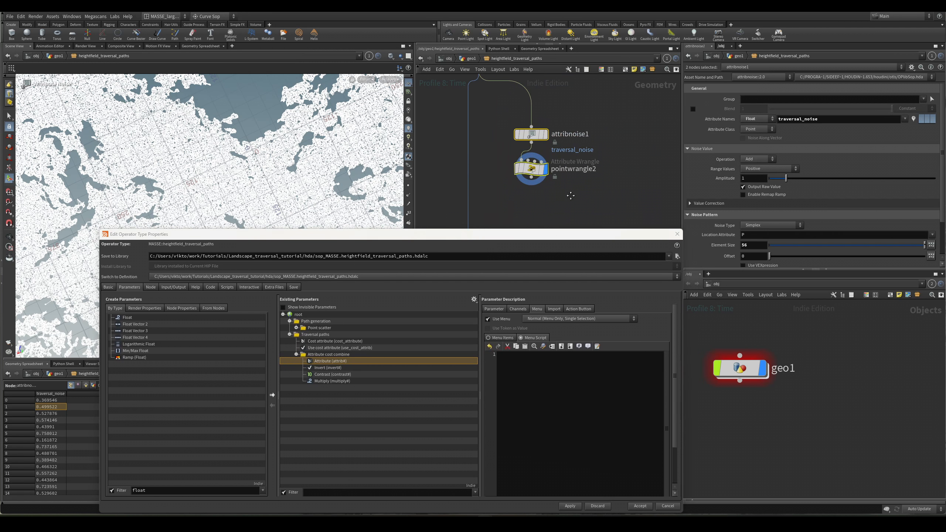
middle_drag(560, 219, 559, 213)
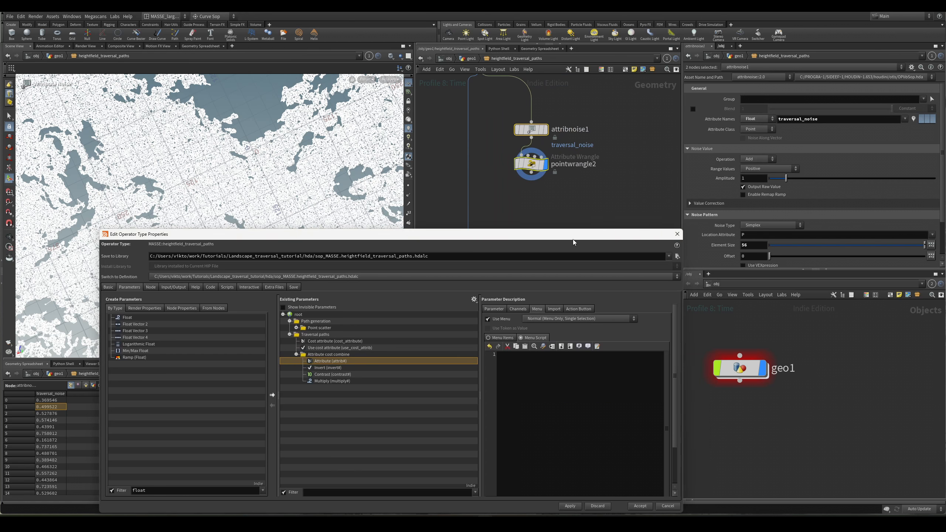
drag(573, 240, 593, 290)
scroll(563, 221, down, 2)
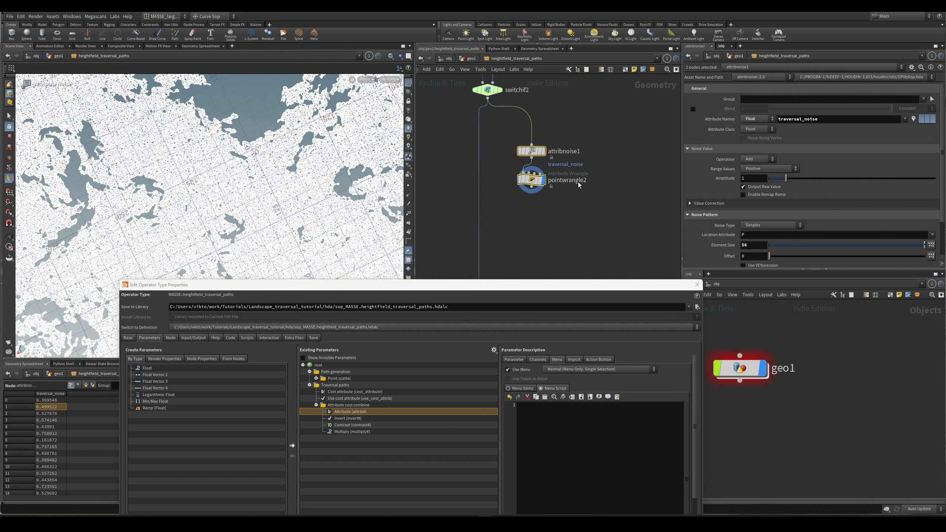
scroll(553, 197, up, 2)
scroll(549, 217, down, 6)
middle_drag(557, 173, 559, 246)
scroll(561, 214, up, 3)
scroll(559, 157, up, 1)
scroll(555, 214, down, 3)
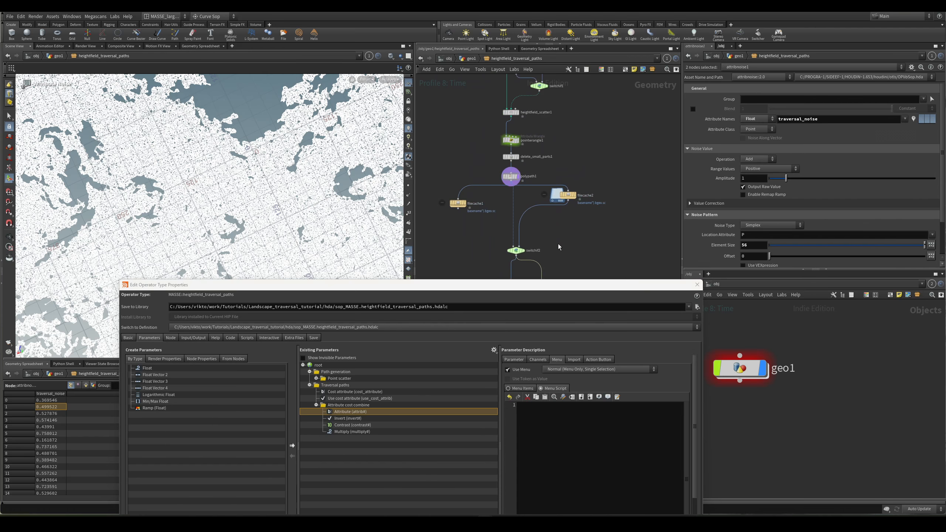
middle_drag(538, 111, 550, 170)
middle_drag(591, 271, 569, 167)
scroll(569, 167, up, 2)
middle_drag(553, 254, 556, 145)
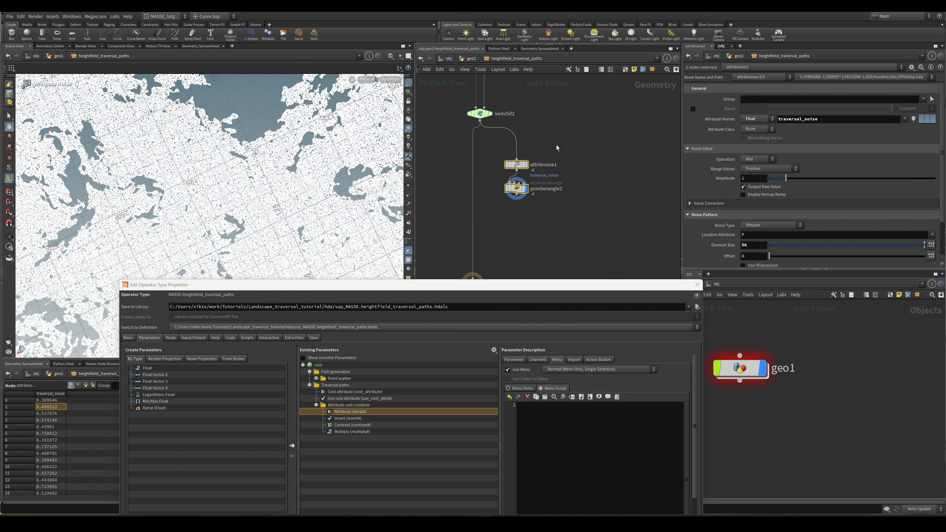
Space pointwrangle2 farther away from attribnoise1 and set the display to switchif2.
scroll(539, 217, up, 2)
click(509, 183)
drag(510, 183, 517, 200)
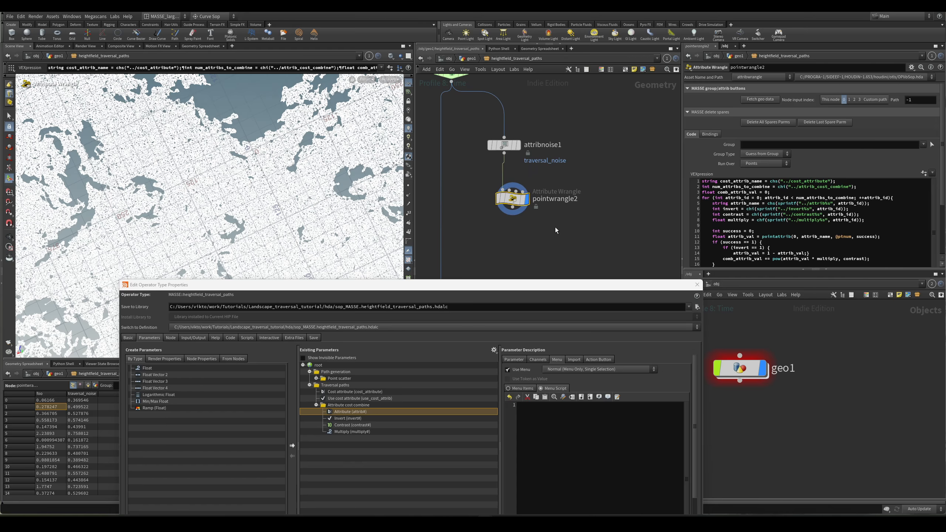
middle_drag(576, 188, 568, 215)
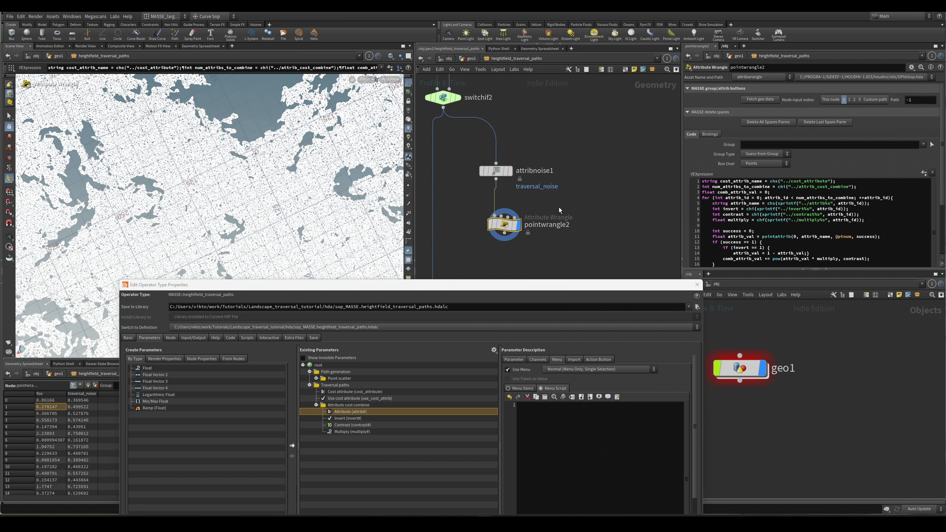
click(510, 171)
middle_drag(528, 161, 595, 191)
middle_drag(609, 223, 597, 183)
drag(561, 216, 591, 225)
middle_drag(573, 144, 528, 202)
click(518, 160)
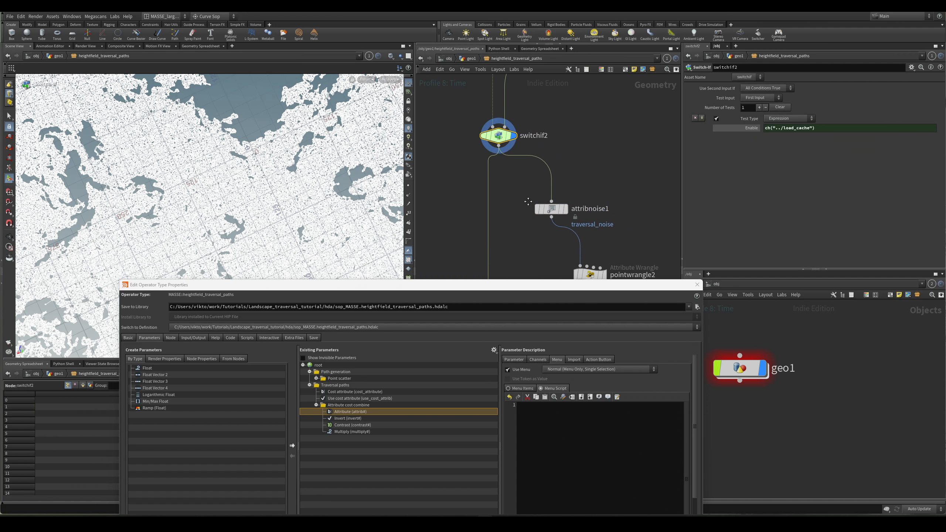
mouse_move(619, 234)
middle_down()
mouse_move(609, 230)
mouse_move(622, 232)
middle_up()
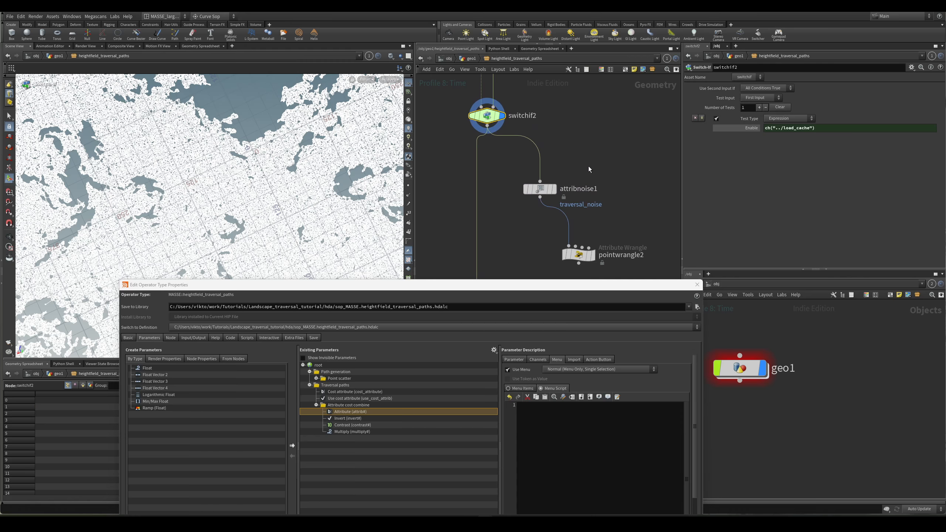
Delete the attribnoise1 node between switchif2 and pointwrangle2.
drag(573, 156, 600, 209)
drag(594, 168, 525, 220)
key(Delete)
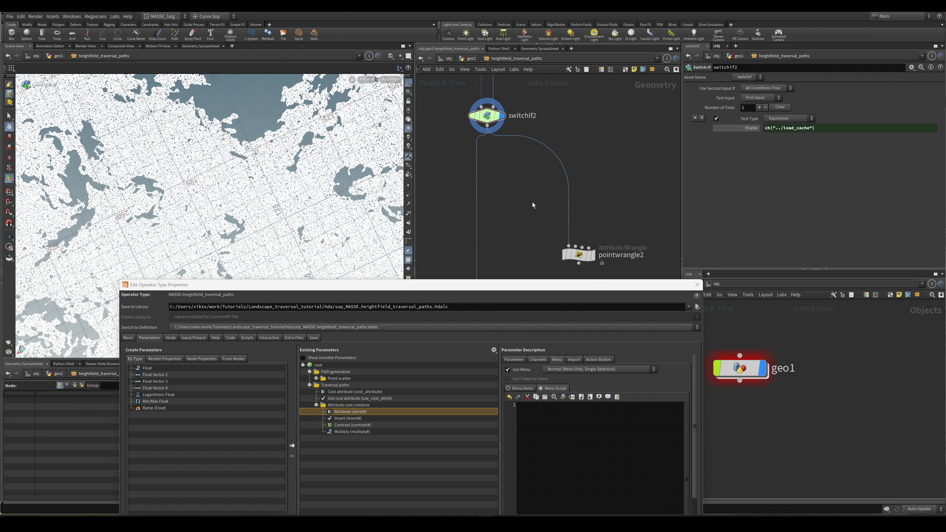
Rename the switchif2 node to traversal_paths_geo.
scroll(532, 202, down, 2)
middle_drag(528, 188, 533, 223)
click(531, 178)
scroll(532, 179, up, 2)
double_click(535, 180)
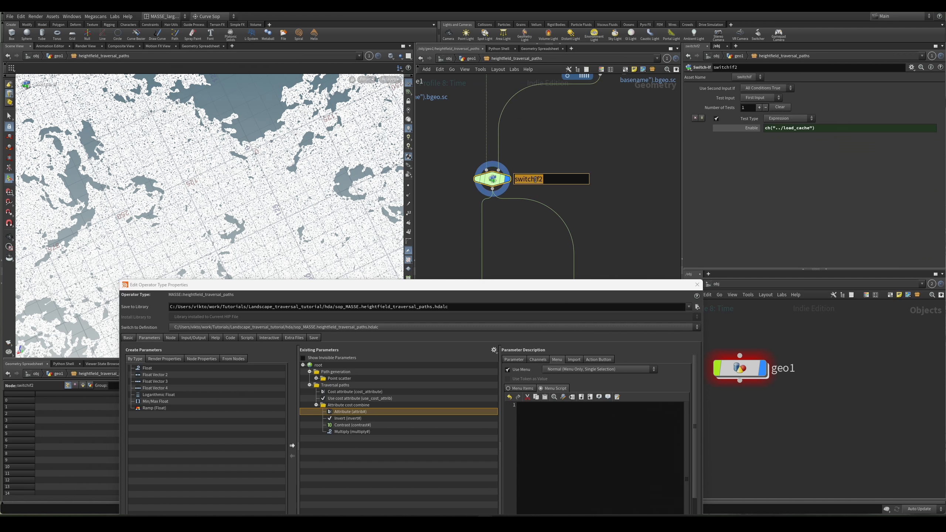
text(traversal_path_)
key(BackSpace)
key(BackSpace)
text(hs_geo)
key(Return)
scroll(575, 203, down, 1)
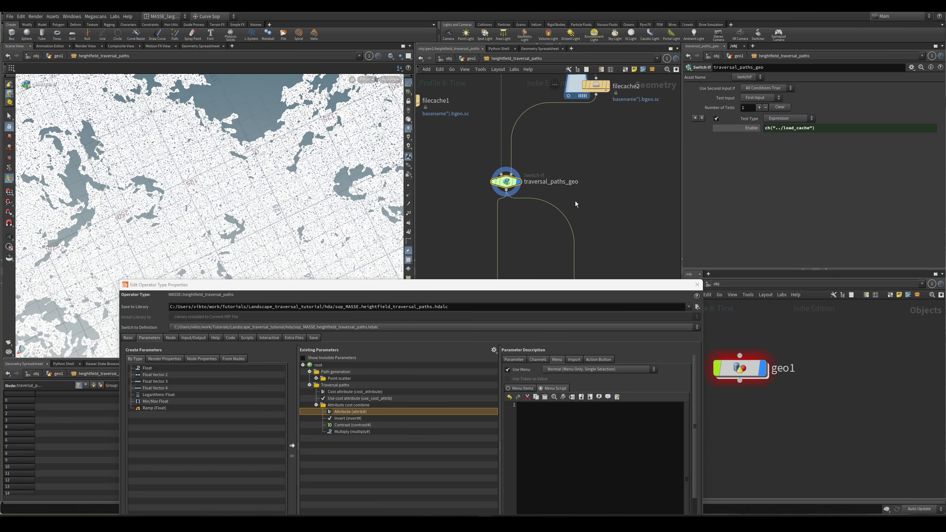
Copy the name of the traversal_paths_geo node and bring the menu script editor back into view.
scroll(513, 239, down, 2)
scroll(526, 245, down, 2)
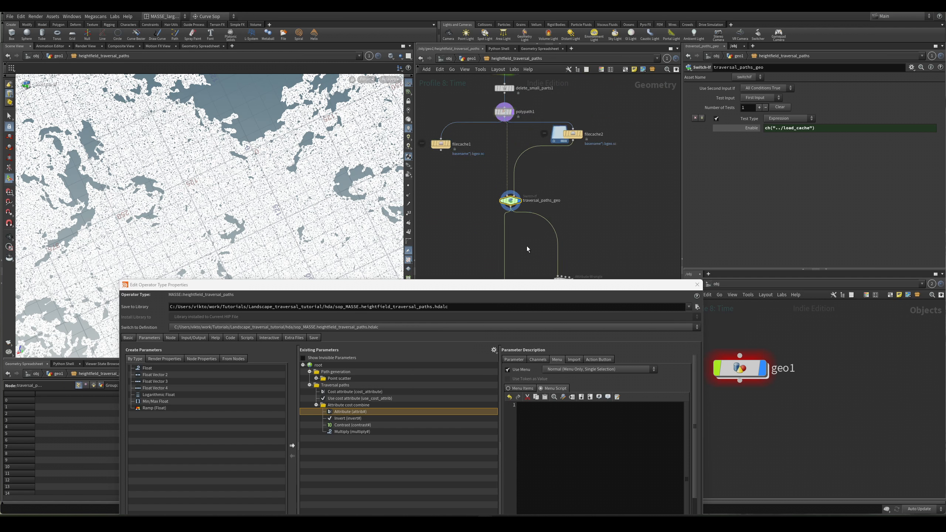
middle_drag(526, 246, 521, 166)
scroll(530, 121, up, 3)
double_click(531, 127)
key(ctrl+c)
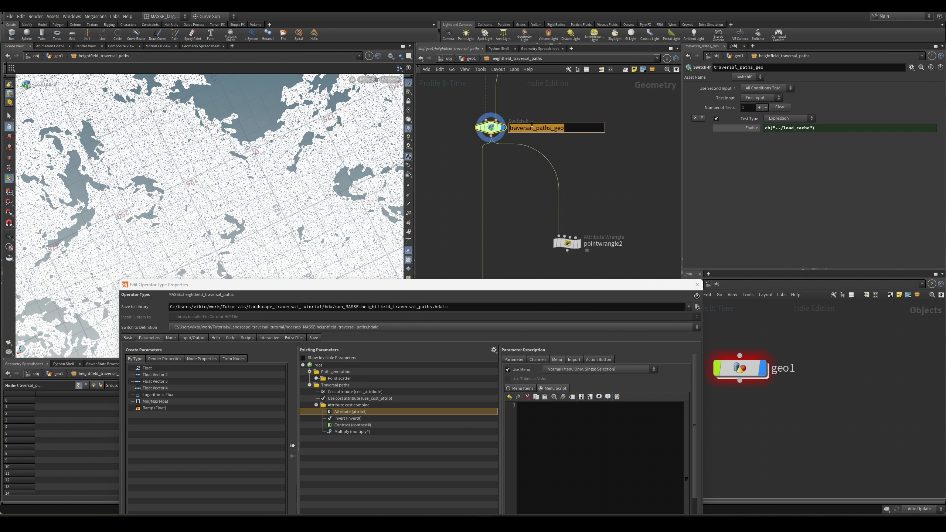
drag(567, 284, 569, 172)
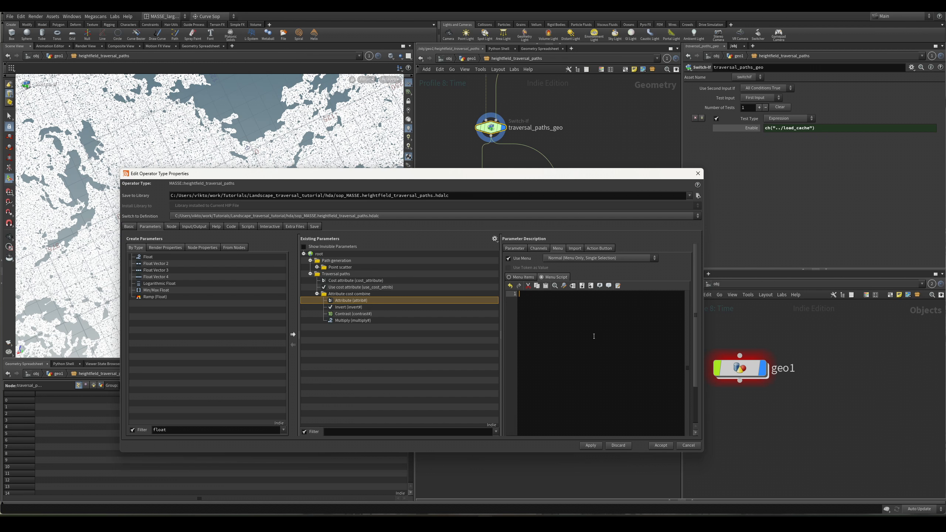
Begin the Attribute menu script with geometry = kwargs["node"].node("traversal_paths_geo"), pasting in the copied node name.
text(geometry = kwargs[)
text("node"].node())
key(Left)
text("")
key(Left)
key(ctrl+v)
Widen the type properties window and append .geometry() to the script's first line, followed by a new line.
drag(706, 245, 893, 245)
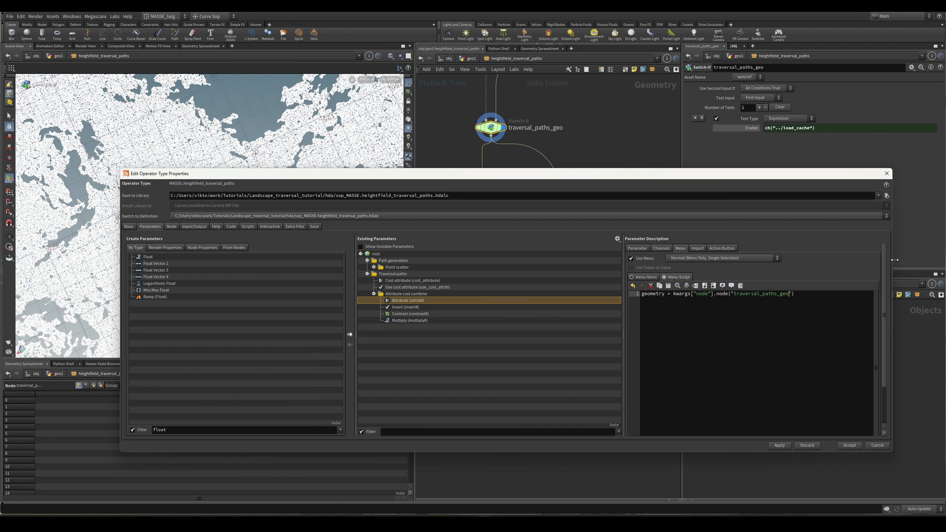
drag(677, 176, 583, 205)
click(719, 337)
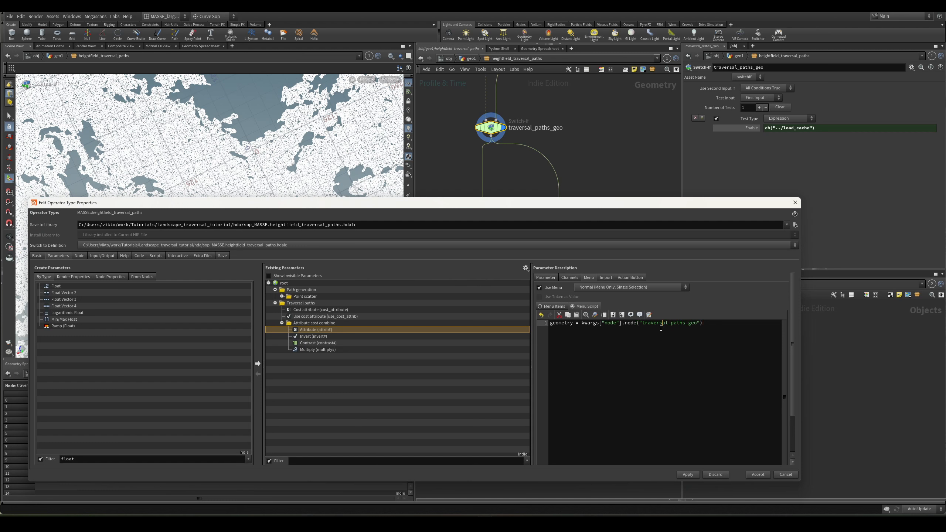
click(657, 328)
text(geometry())
scroll(501, 126, up, 1)
key(Return)
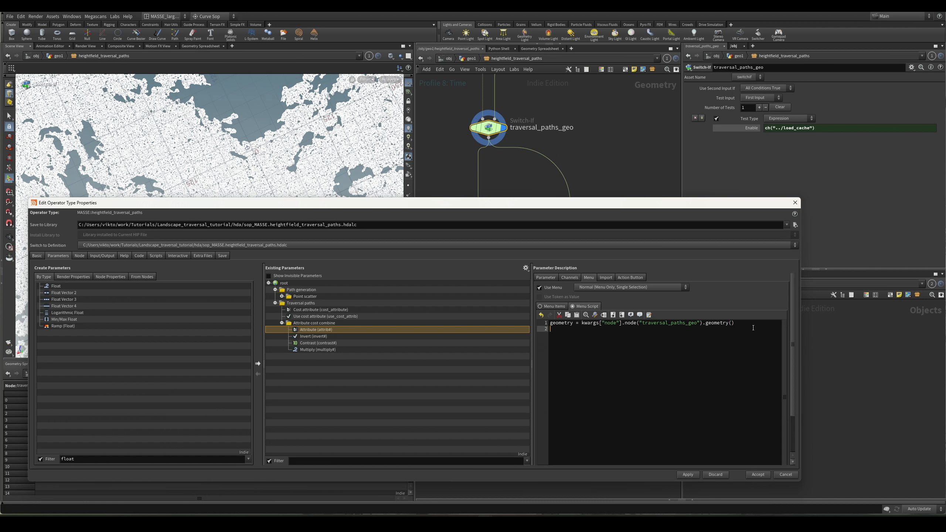
Add the condition if geometry: to the menu script and start its indented block.
text(if geometry)
text(:)
key(Return)
Uncover the network, select pointwrangle2 and examine its VEX code.
drag(631, 205, 627, 346)
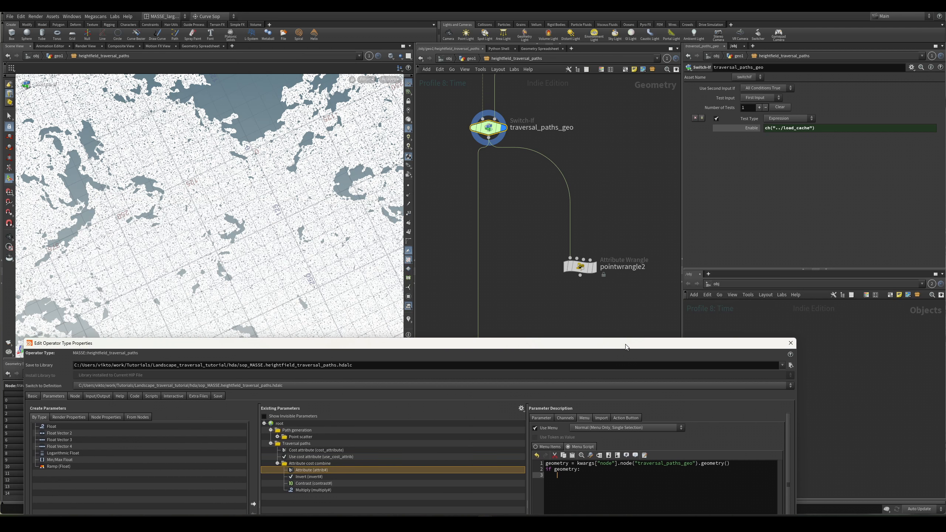
click(584, 266)
scroll(791, 242, down, 1)
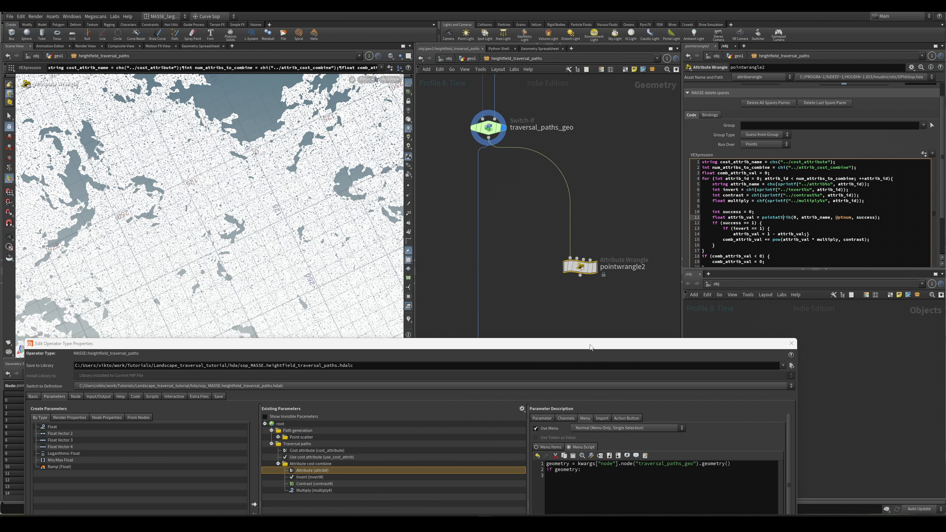
Define int_attribs and float_attribs under if geometry: with geometry.generateAttribMenu, passing hou.attribType.Point, hou.attribData.Int or hou.attribData.Float, and max_size=1.
drag(590, 347, 580, 209)
click(599, 333)
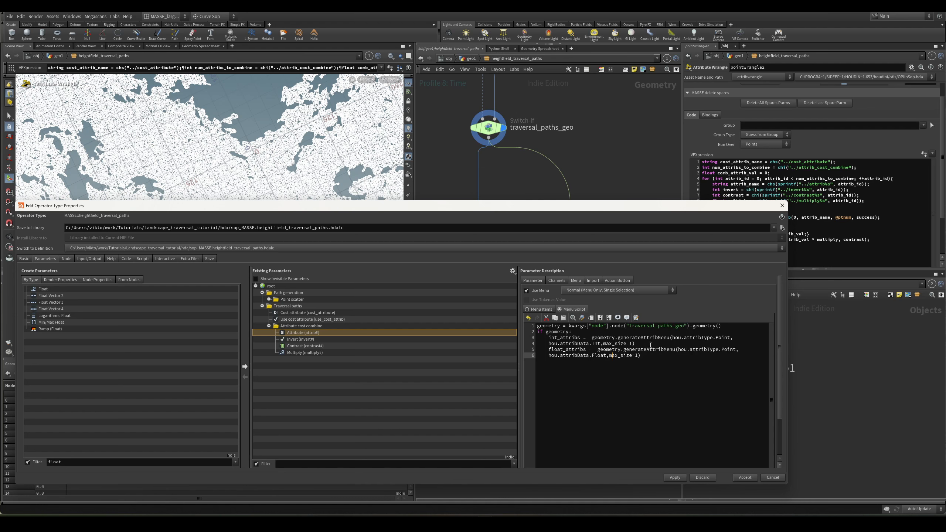
Examine the int_attribs assignment and its generateAttribMenu call in the menu script.
drag(650, 345, 563, 344)
click(634, 376)
double_click(576, 338)
click(601, 369)
double_click(606, 338)
double_click(647, 337)
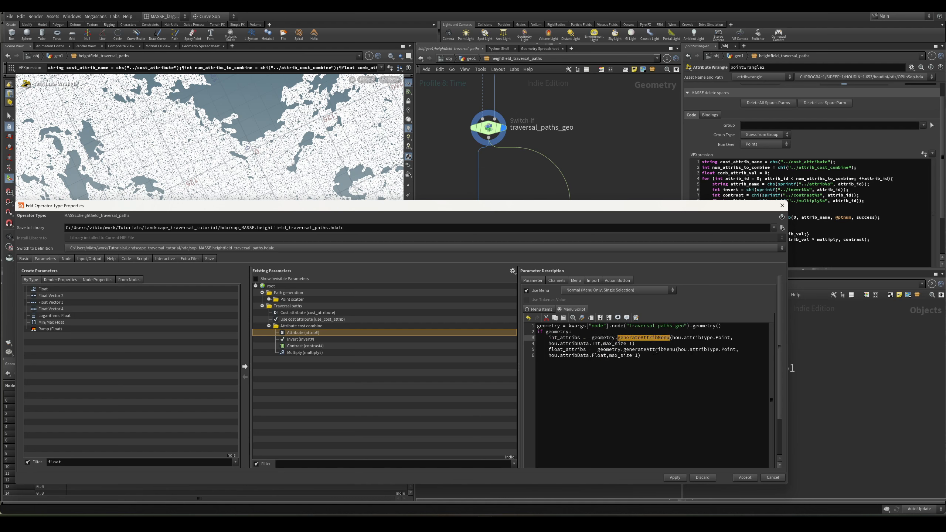
click(652, 368)
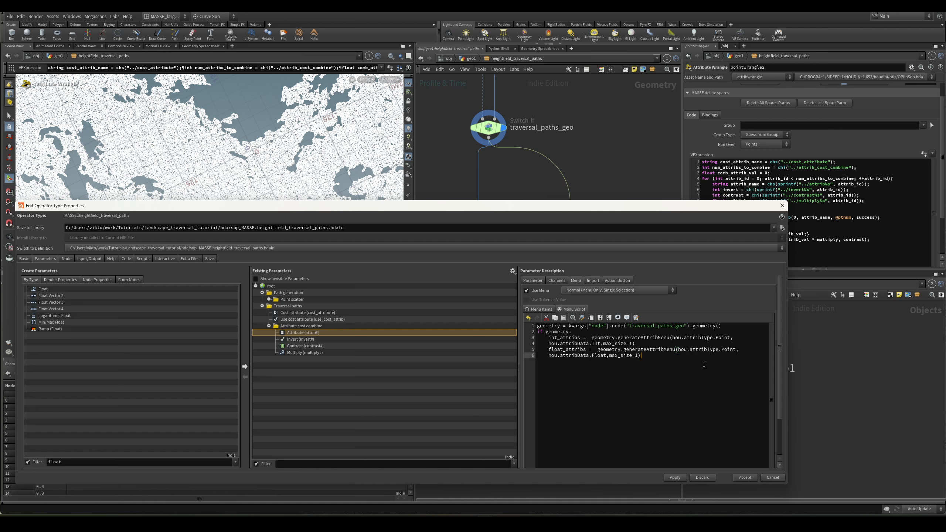
Insert a space before max_size=1 in the int_attribs call.
click(605, 343)
key(Left)
click(673, 364)
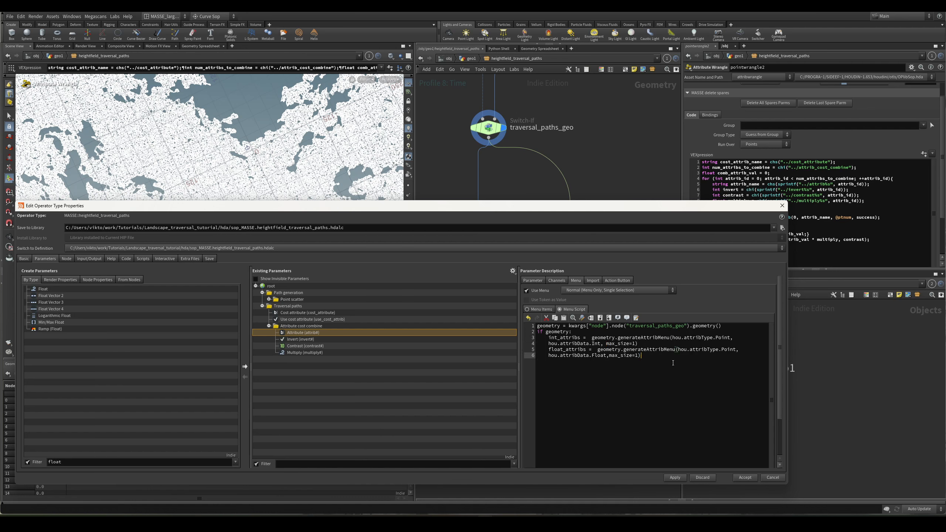
Examine the attribute type, data type and max_size arguments of the generateAttribMenu calls.
double_click(723, 339)
click(688, 370)
double_click(595, 345)
click(634, 367)
double_click(619, 343)
click(641, 361)
click(633, 343)
click(673, 365)
double_click(585, 361)
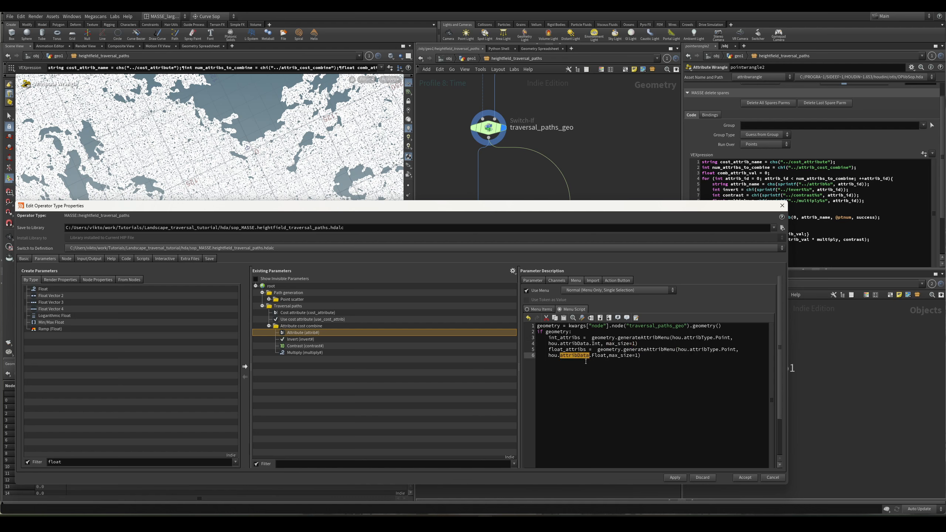
Insert a space before max_size=1 in the float_attribs call and add return int_attribs + float_attribs, indented within the if block.
click(609, 356)
text(,)
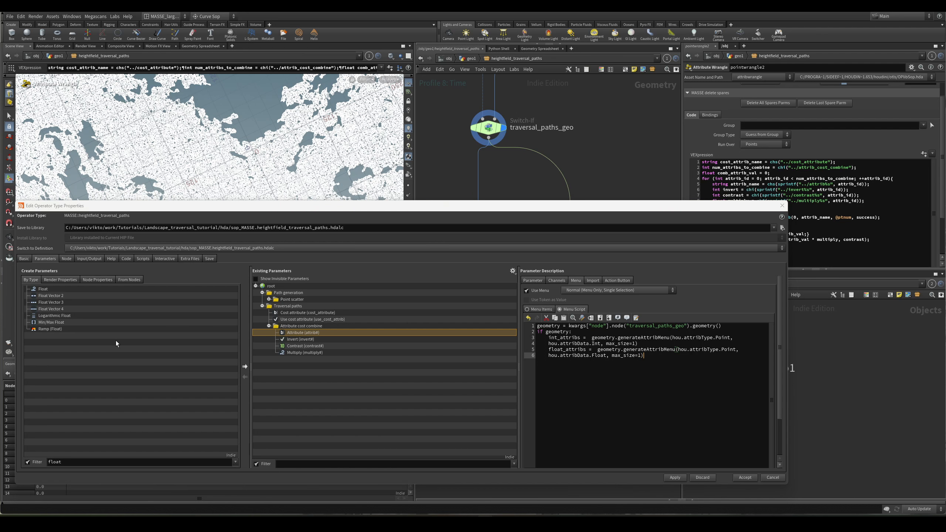
key(Return)
text(return int_attribs + float_attribs)
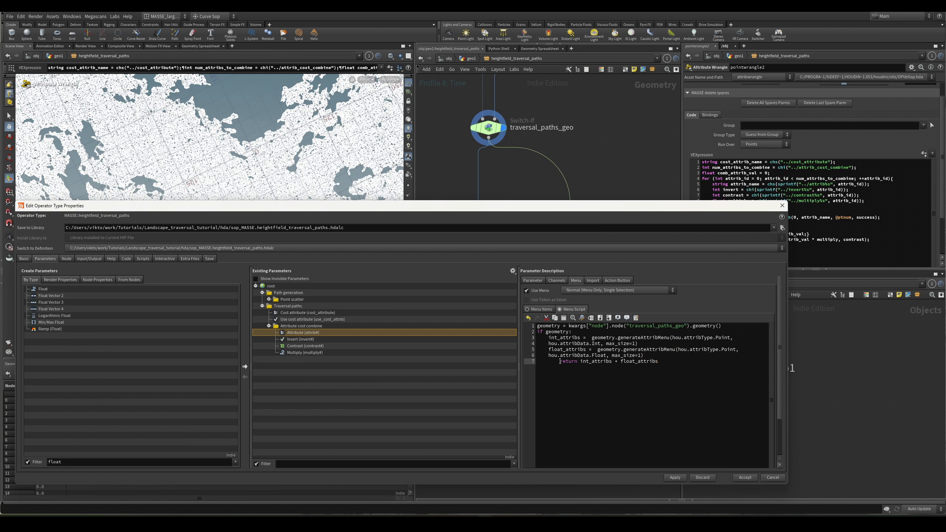
click(560, 361)
key(BackSpace)
click(586, 392)
Review the if block and end the menu script with an unindented return [] line.
click(653, 356)
triple_click(592, 362)
click(630, 375)
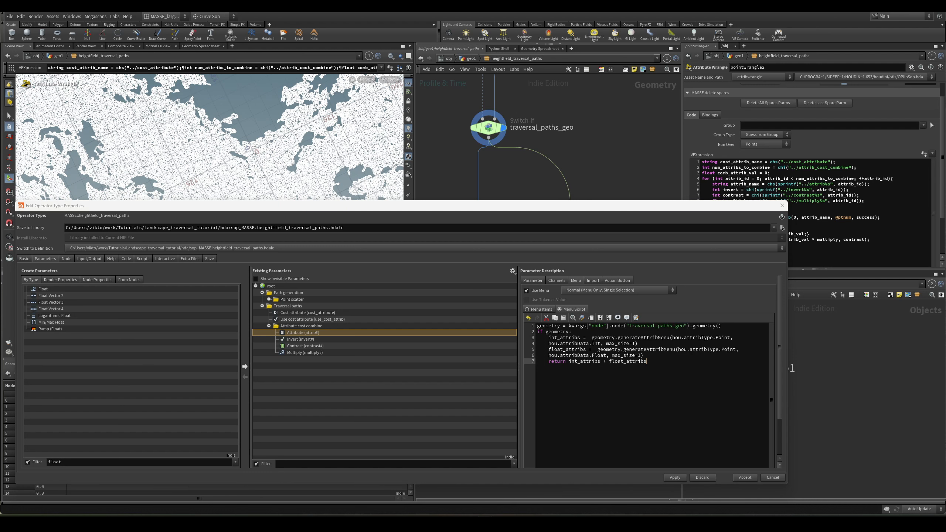
double_click(557, 338)
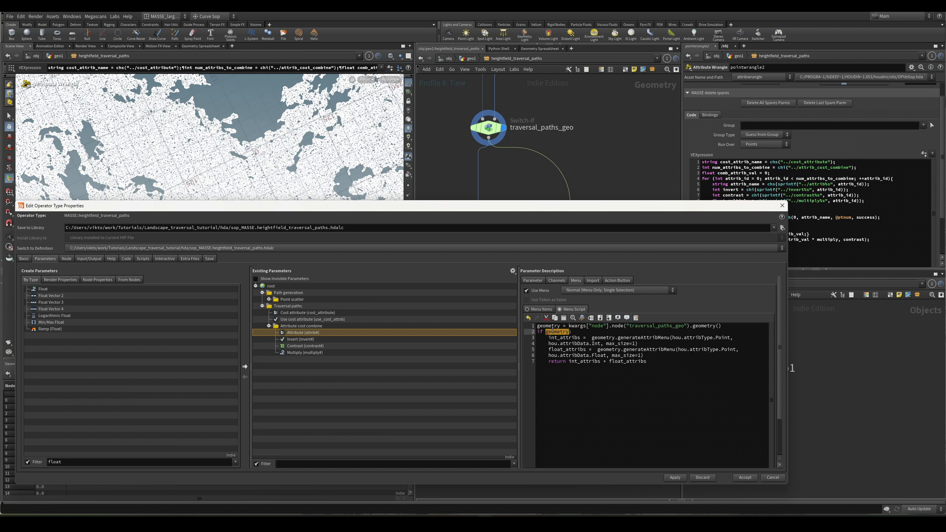
click(557, 339)
click(600, 378)
key(Return)
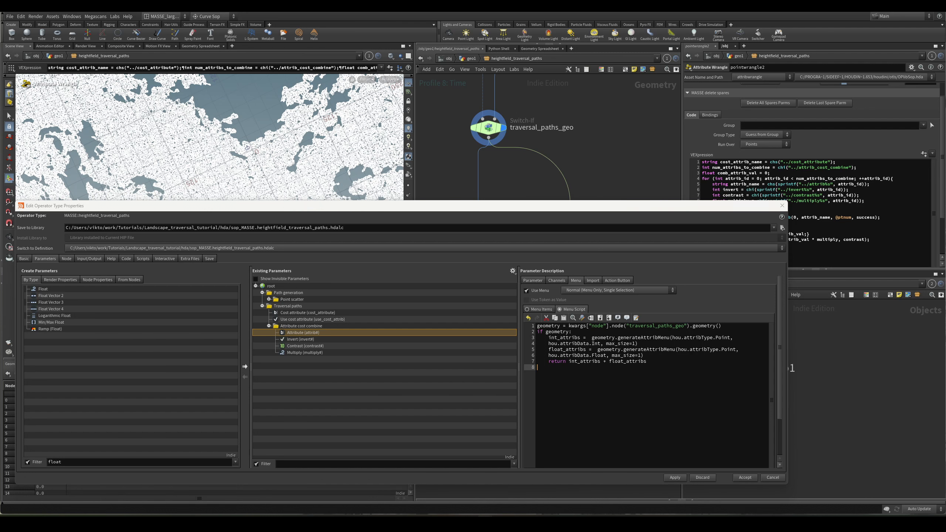
text(return [])
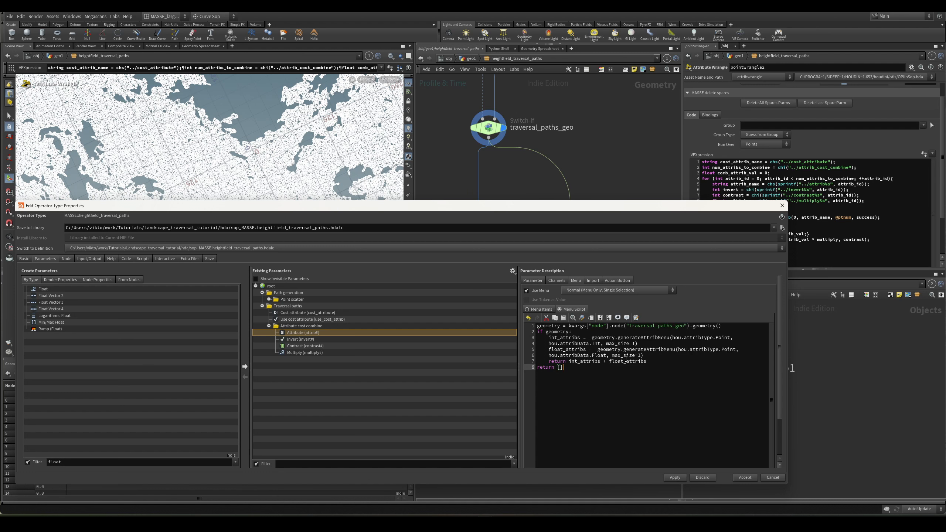
Apply the menu script and bring the asset's parameter window into view at the Attribute cost combine settings.
click(673, 477)
drag(945, 209, 653, 137)
scroll(616, 351, down, 2)
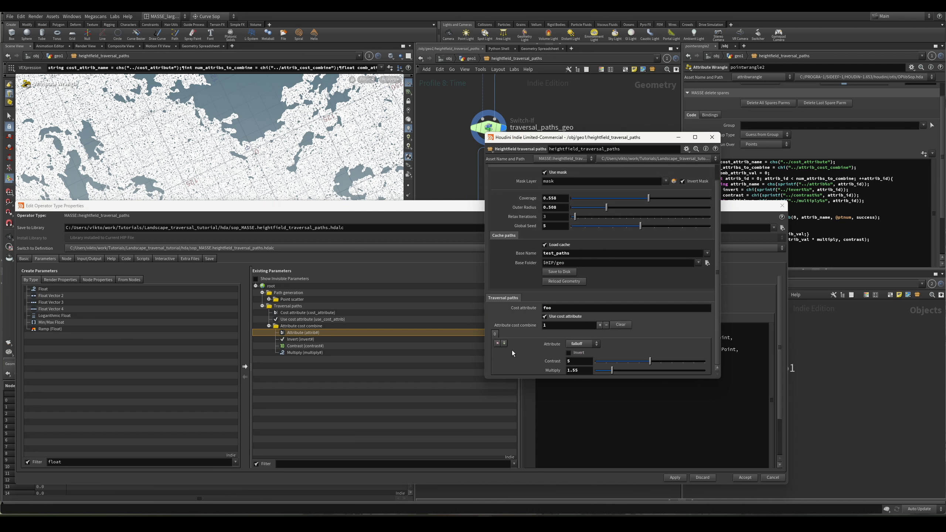
Try the scripted Attribute menu by choosing height, pscale, height, footprint and falloff.
click(598, 344)
click(598, 345)
click(598, 345)
click(582, 359)
click(593, 345)
click(582, 367)
click(587, 345)
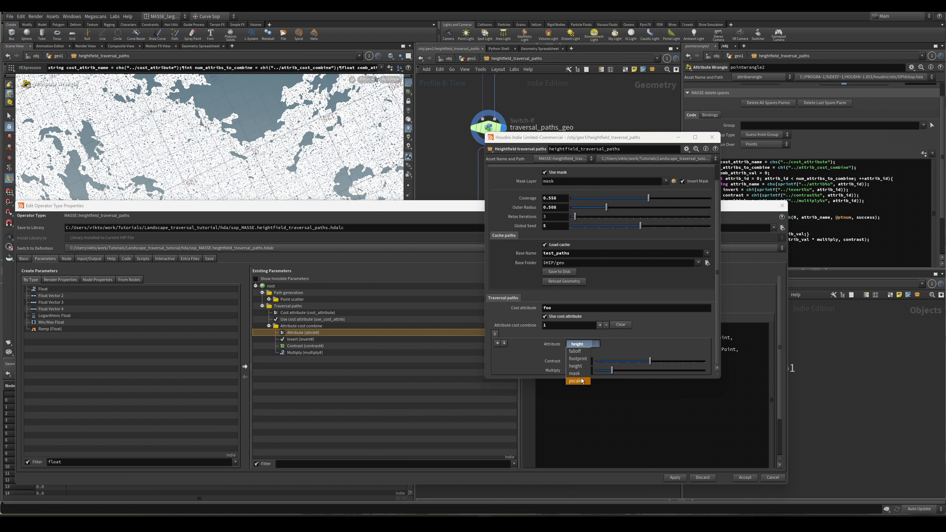
click(575, 380)
click(583, 344)
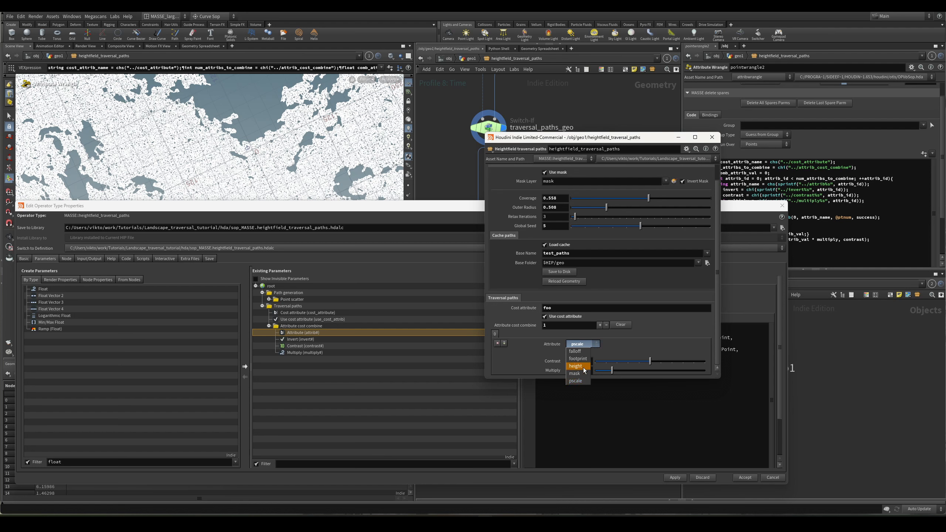
click(577, 366)
click(588, 343)
click(588, 359)
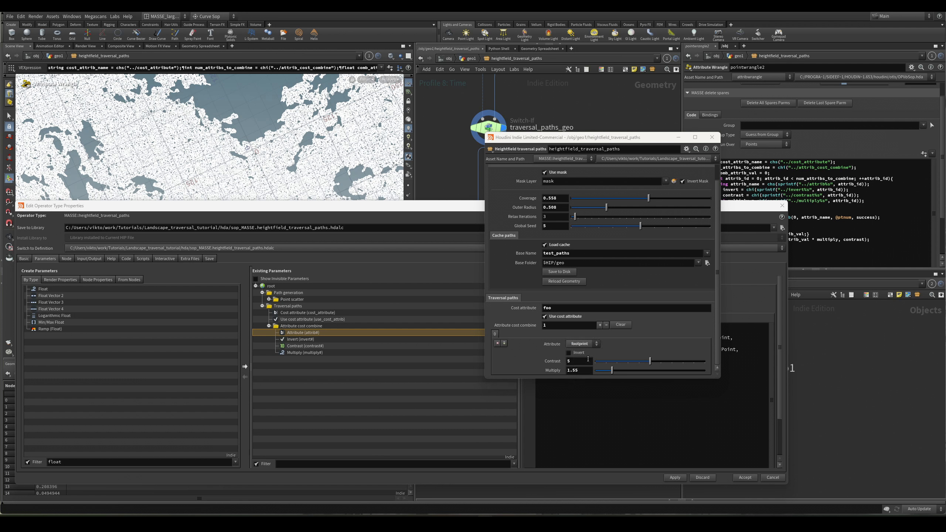
click(588, 344)
click(587, 352)
Go up to geo1, clear the floating windows off the network and inspect the point attributes in heightfield_traversal_paths' node info.
key(u)
drag(557, 139, 923, 189)
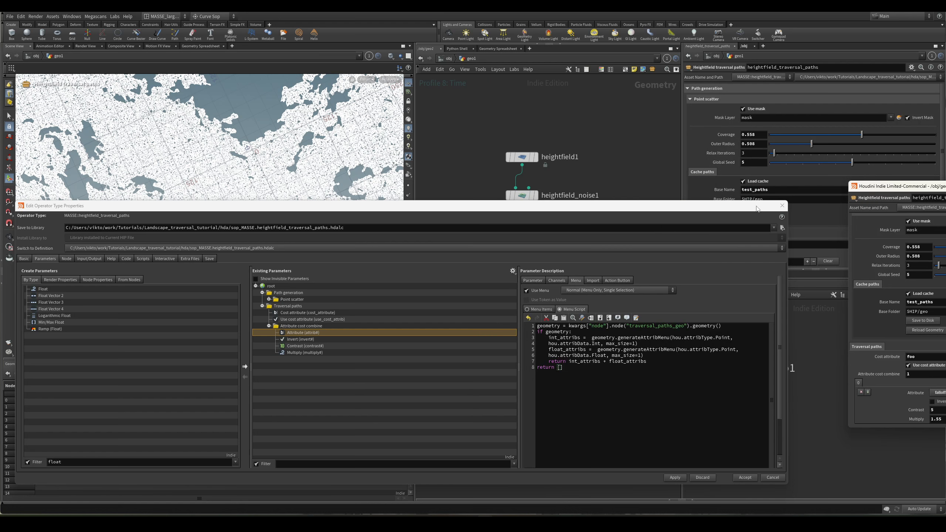
drag(787, 238, 406, 239)
drag(83, 209, 945, 261)
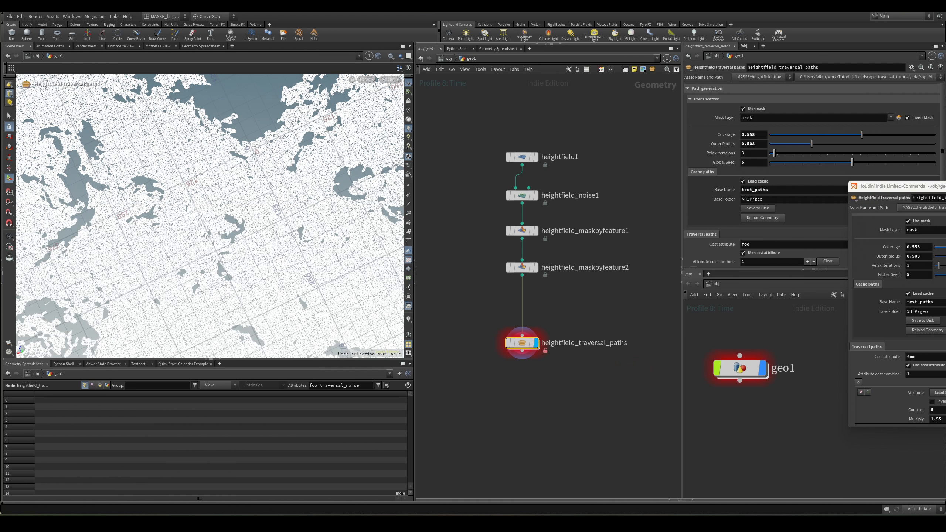
drag(923, 189, 697, 97)
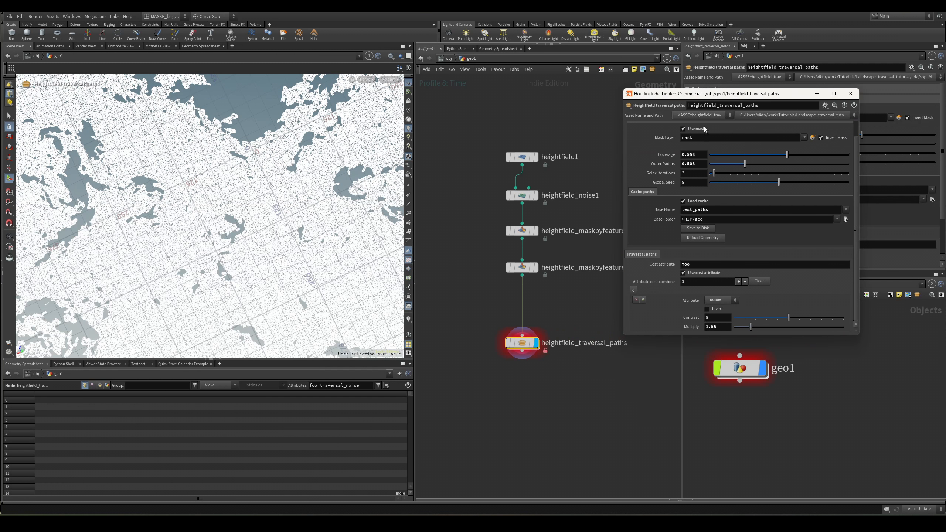
scroll(559, 314, up, 1)
middle_click(516, 350)
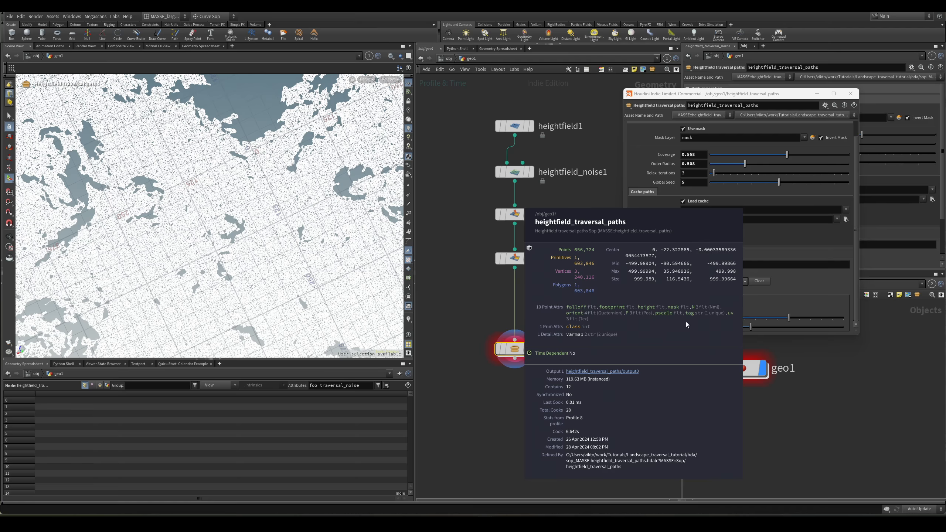
Switch the cost combine Attribute among height, footprint and pscale, ending on falloff, to test the menu against the point attributes.
click(721, 300)
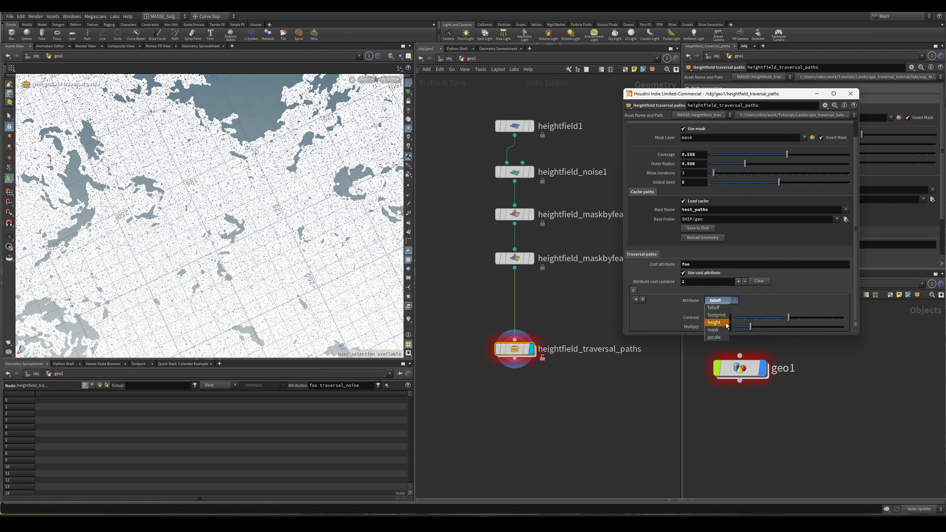
click(726, 302)
click(725, 300)
click(724, 302)
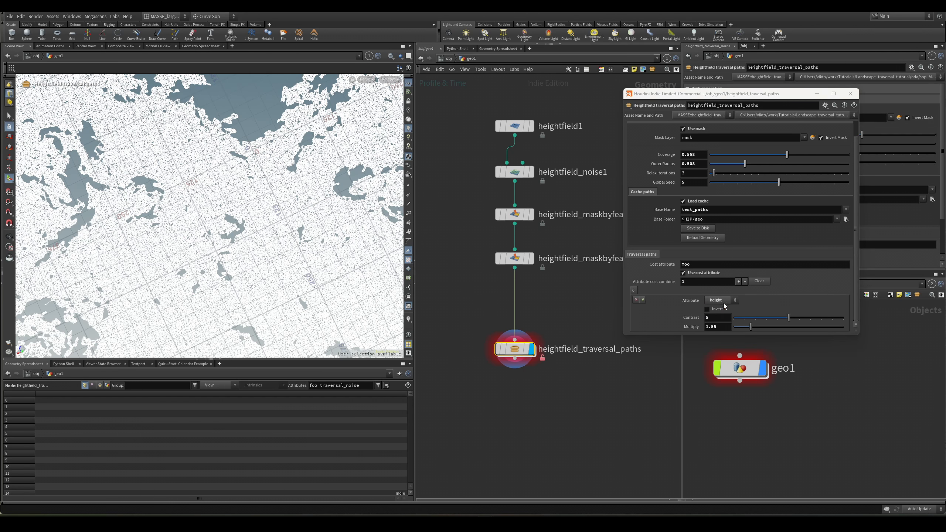
click(724, 302)
click(723, 315)
click(722, 301)
click(724, 339)
click(724, 302)
click(723, 323)
click(722, 301)
click(722, 338)
click(731, 301)
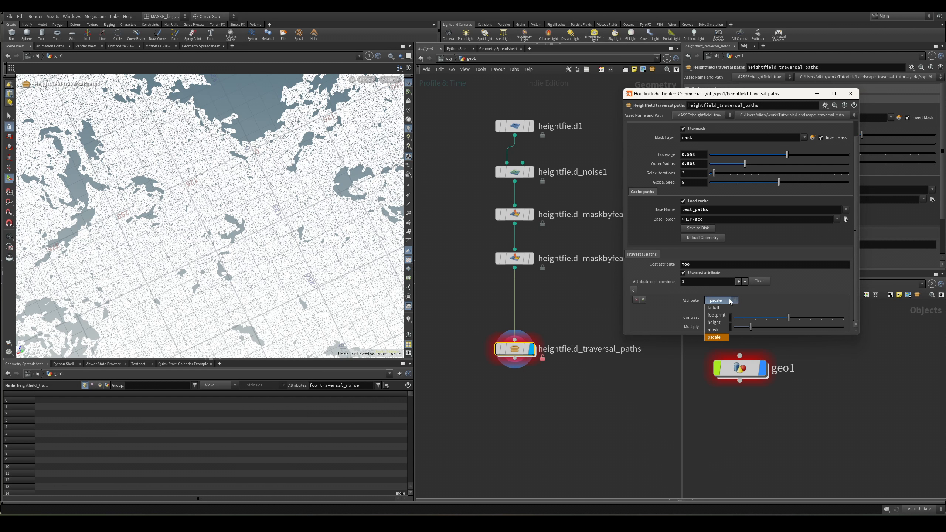
click(717, 309)
click(733, 303)
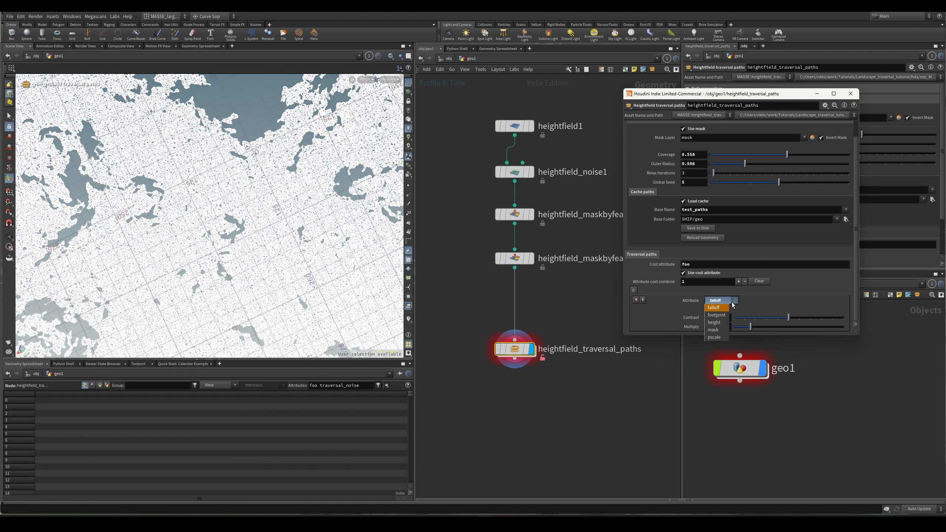
Set the Attribute parameter's menu type to Replace (Field + Single Selection Menu), apply it and move the type properties window aside.
drag(945, 195, 611, 150)
click(636, 339)
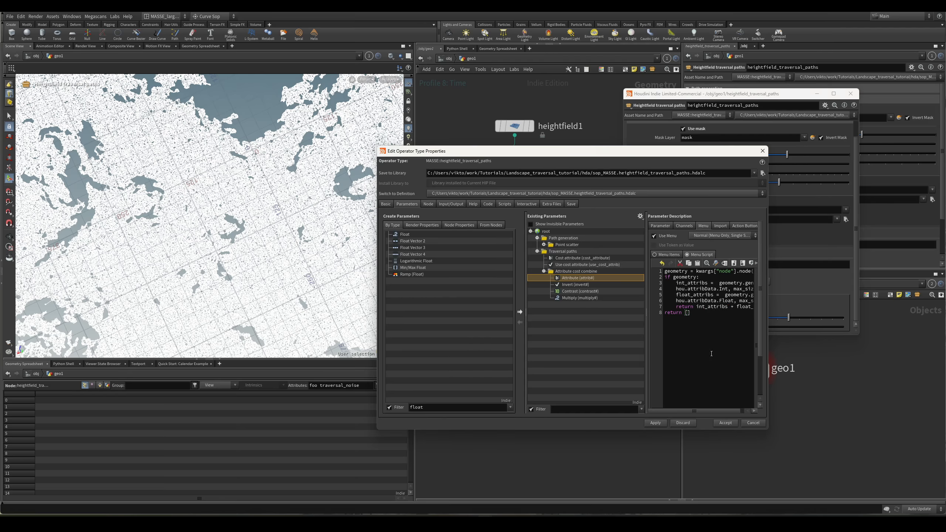
click(586, 284)
click(588, 278)
drag(766, 282, 945, 282)
drag(929, 155, 821, 159)
click(772, 237)
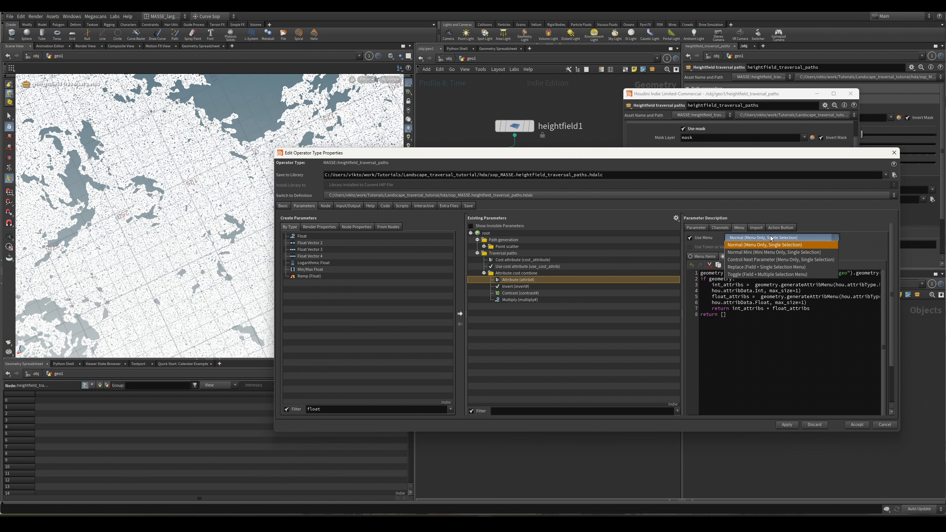
click(766, 267)
drag(559, 153, 252, 144)
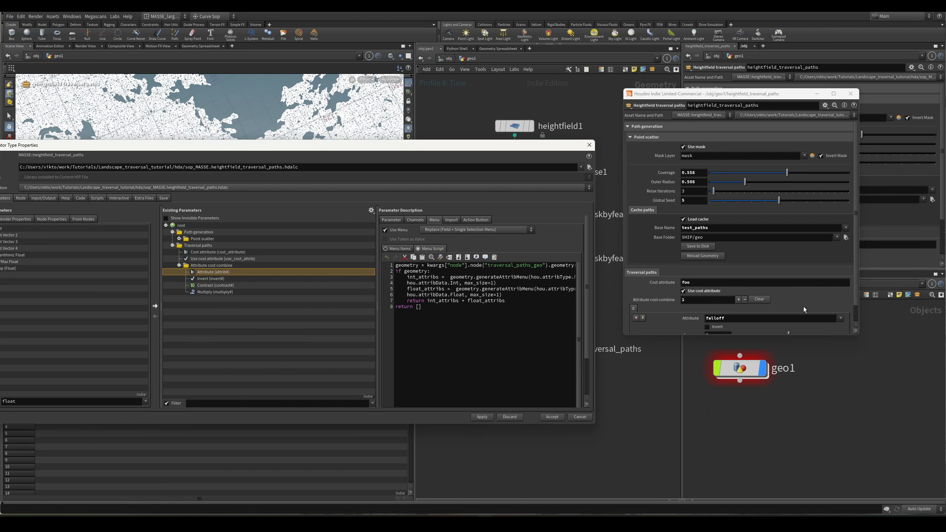
Test the editable Attribute field by choosing listed attributes, ending on mask, and select its text for editing.
click(726, 300)
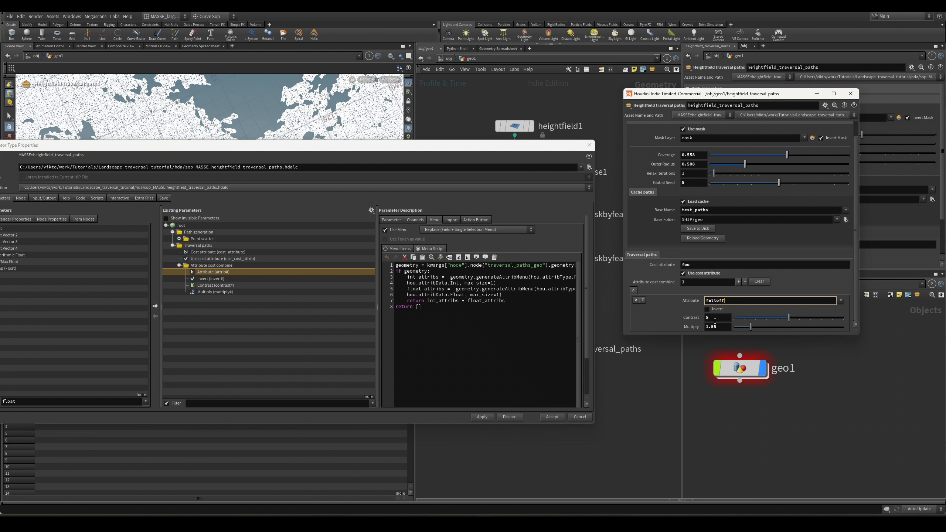
click(840, 301)
click(845, 305)
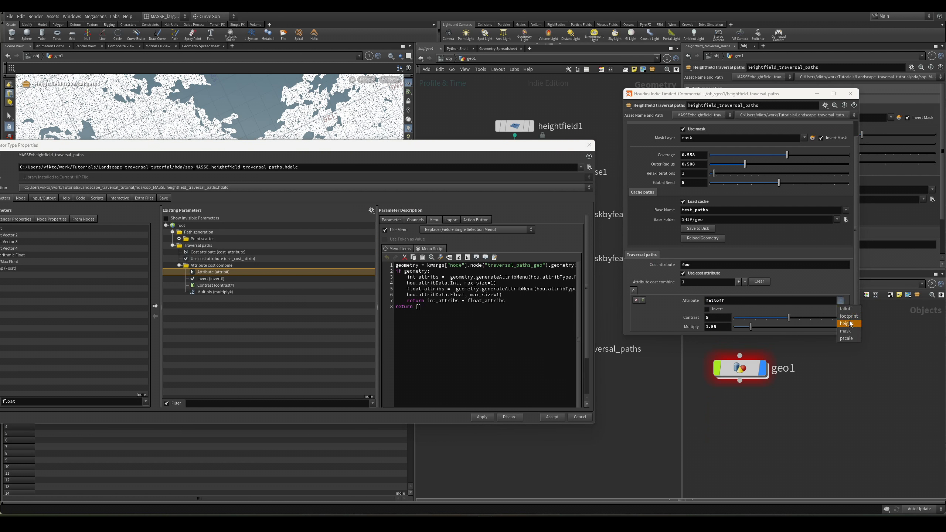
click(841, 301)
click(844, 315)
drag(736, 301, 703, 298)
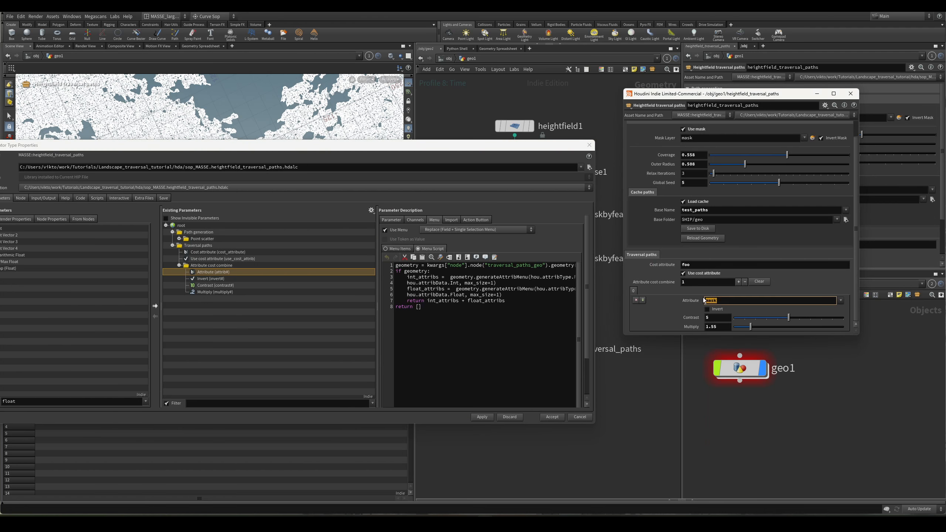
Test the Attribute selection of the first cost entry by choosing footprint, mask, pscale and height in turn.
click(841, 301)
click(841, 316)
click(841, 301)
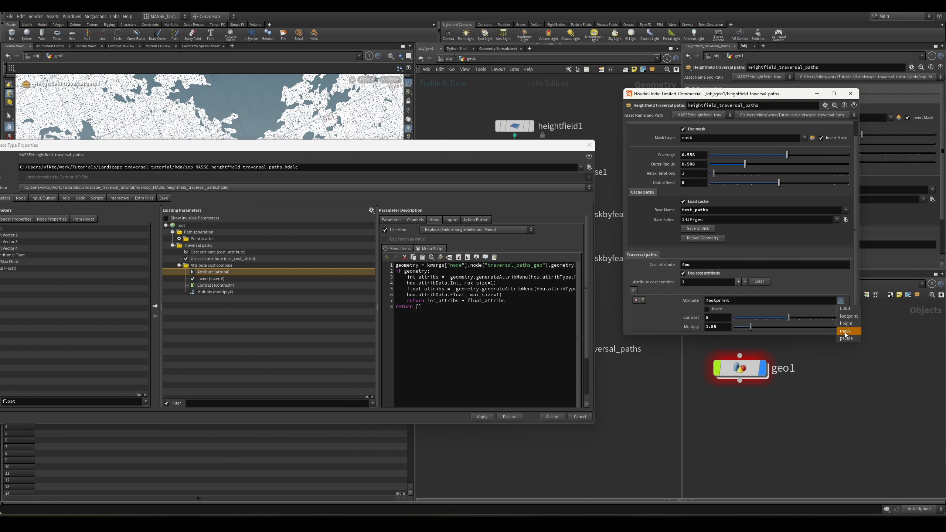
click(845, 331)
click(841, 300)
click(846, 339)
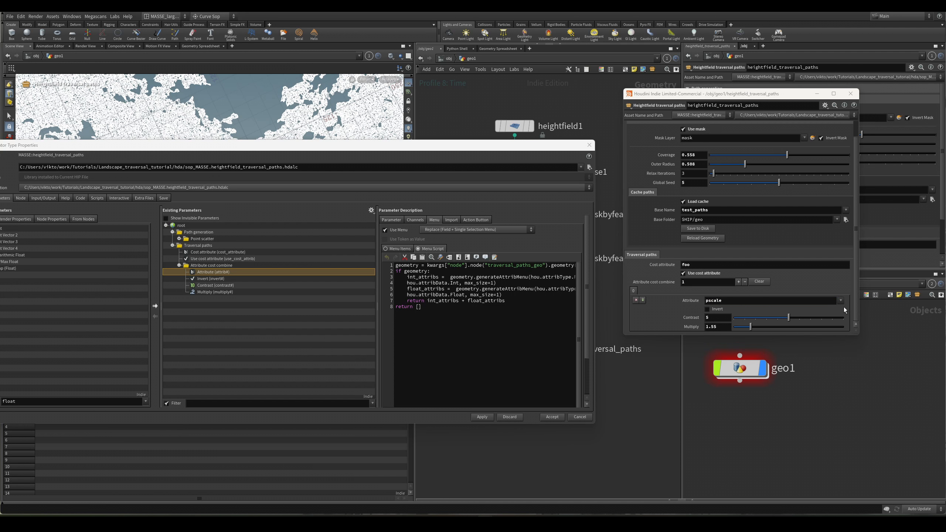
click(840, 300)
click(846, 324)
Switch the Attribute parameter's menu type to Normal (Menu Only, Single Selection) and apply it to the asset.
click(507, 229)
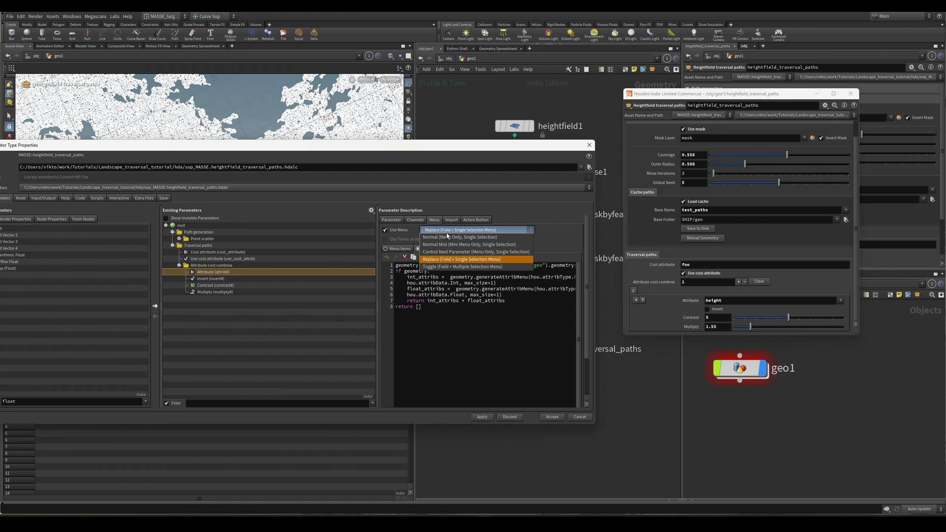
click(483, 238)
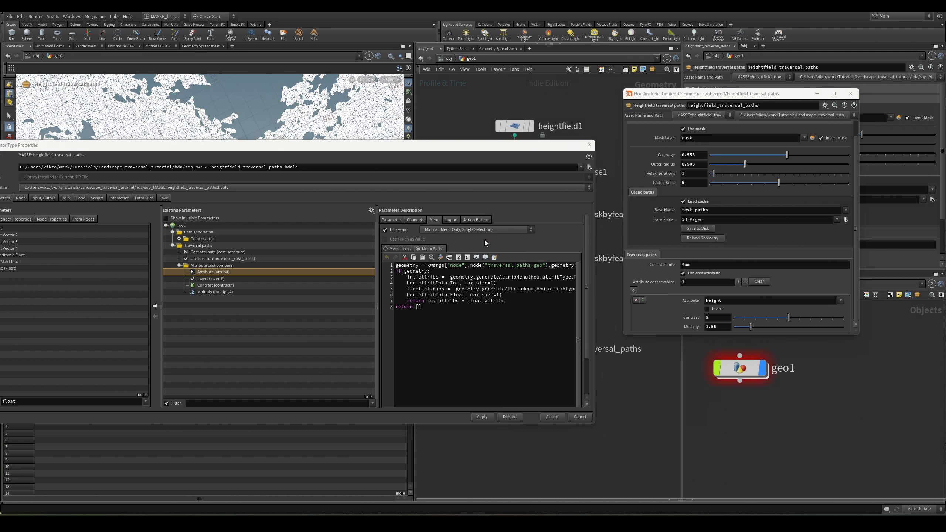
click(481, 418)
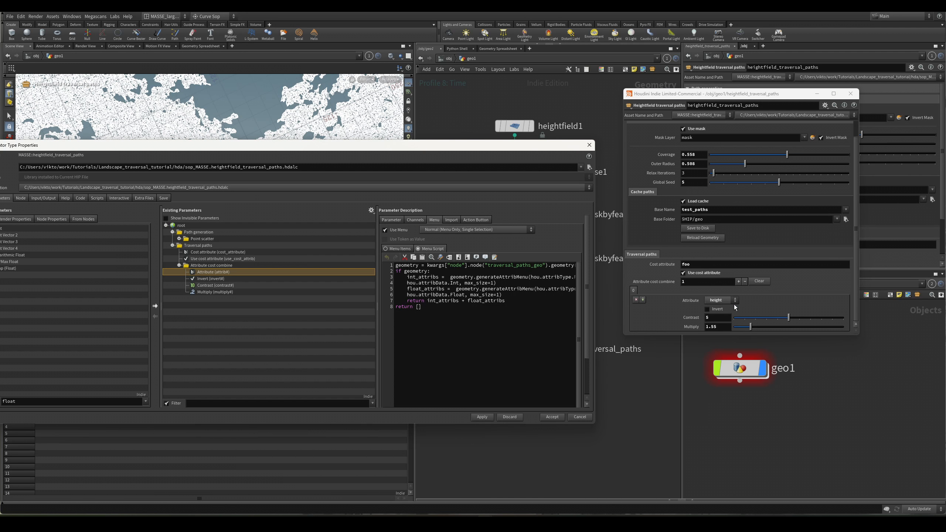
Try out the menu-only Attribute parameter by choosing several attributes, including mask and pscale.
click(733, 301)
click(724, 315)
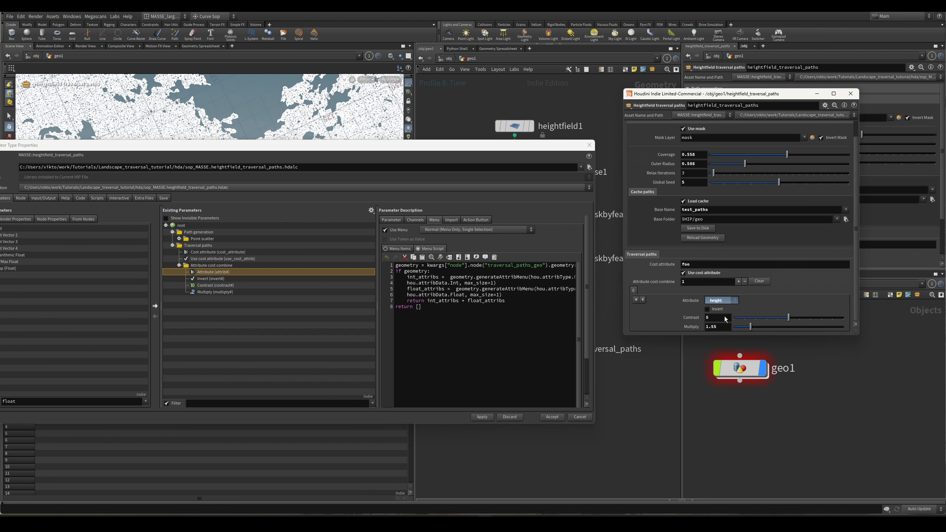
click(725, 301)
click(725, 308)
click(726, 302)
click(724, 329)
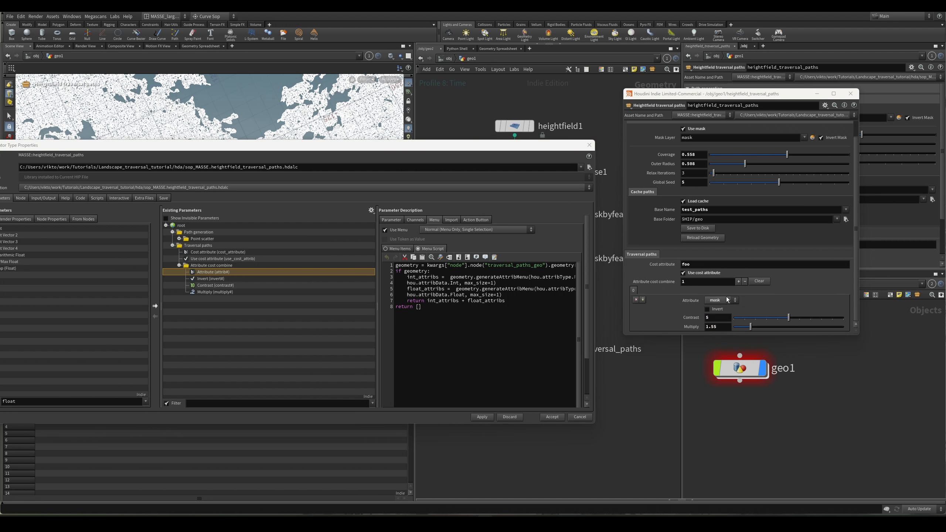
click(727, 300)
click(724, 337)
Restore the Attribute menu type to Replace (Field + Single Selection Menu), apply it, and choose mask as the attribute.
click(520, 229)
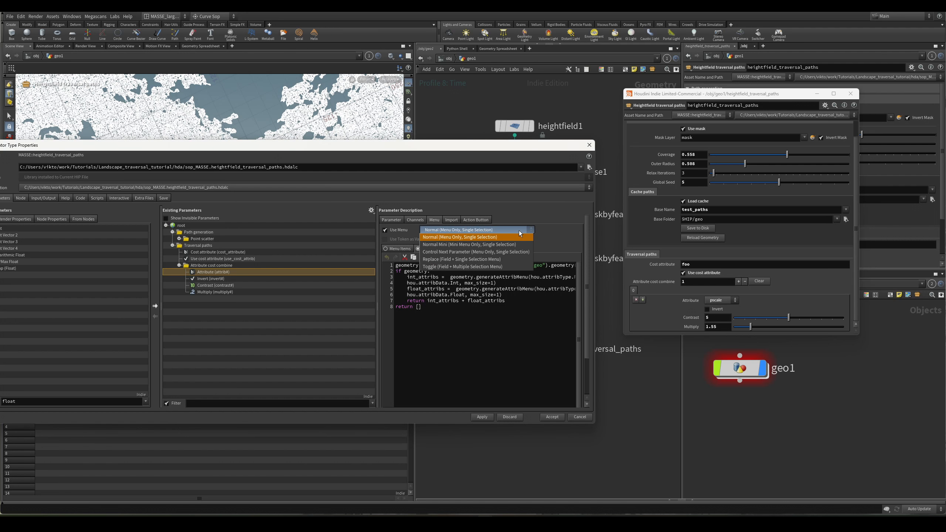
click(504, 260)
click(482, 417)
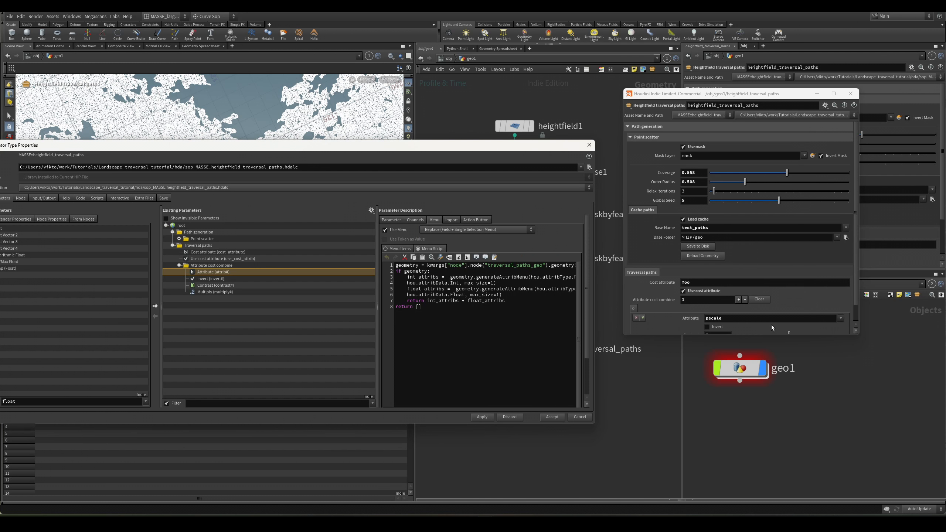
click(841, 318)
click(843, 326)
click(845, 349)
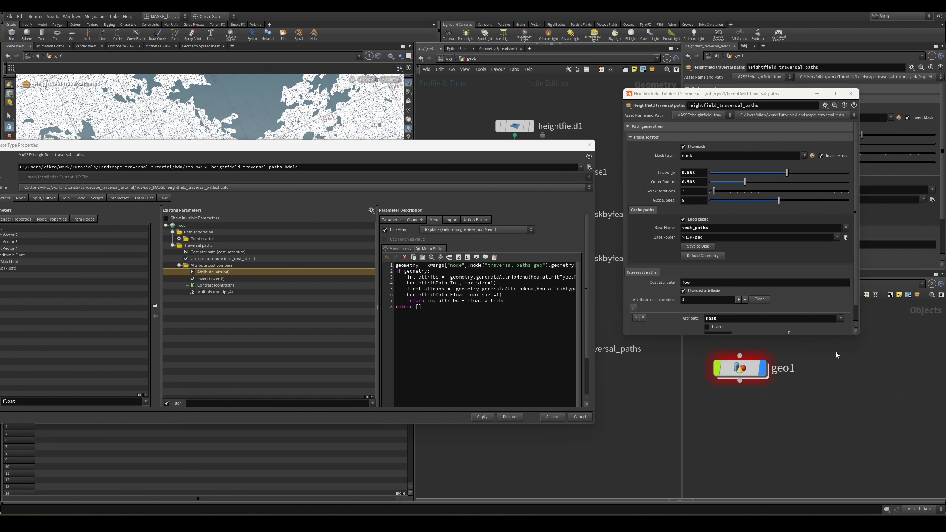
Move the Edit Operator Type Properties window aside and select the Contrast parameter in it.
scroll(751, 300, down, 1)
drag(533, 146, 560, 157)
drag(343, 158, 498, 203)
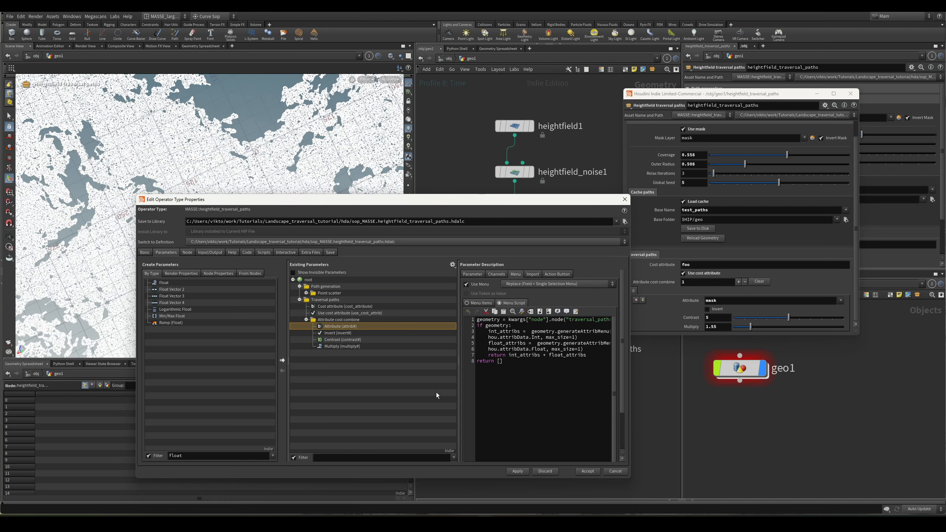
click(377, 341)
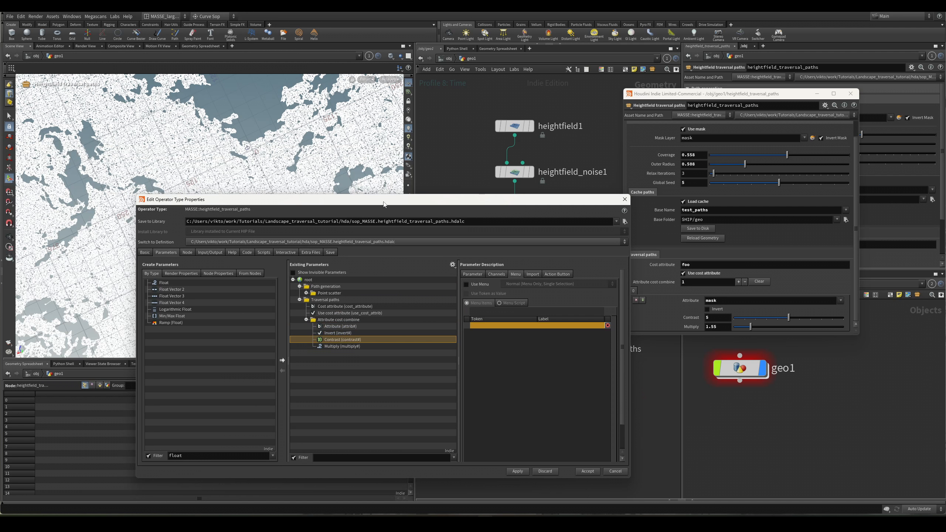
drag(384, 205, 565, 228)
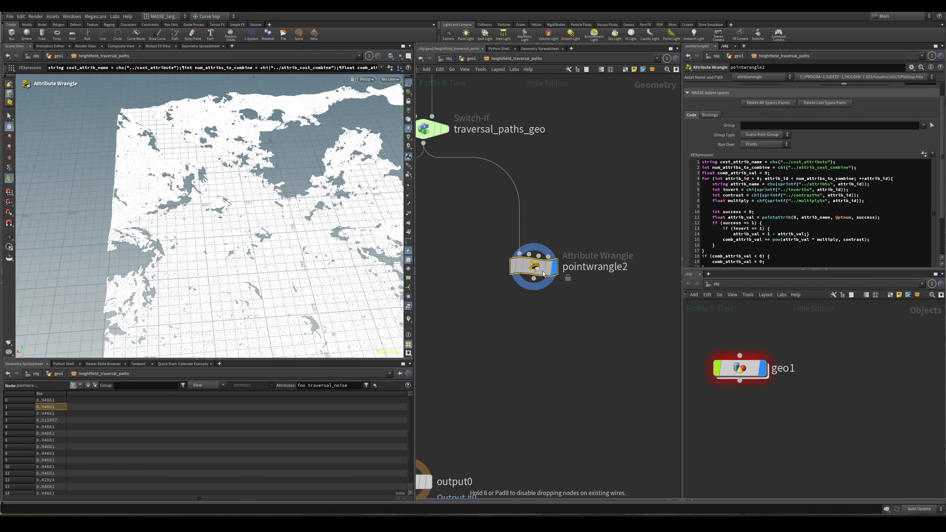
Examine the terrain geometry output by pointwrangle2 and the surrounding nodes inside the asset.
scroll(584, 333, down, 3)
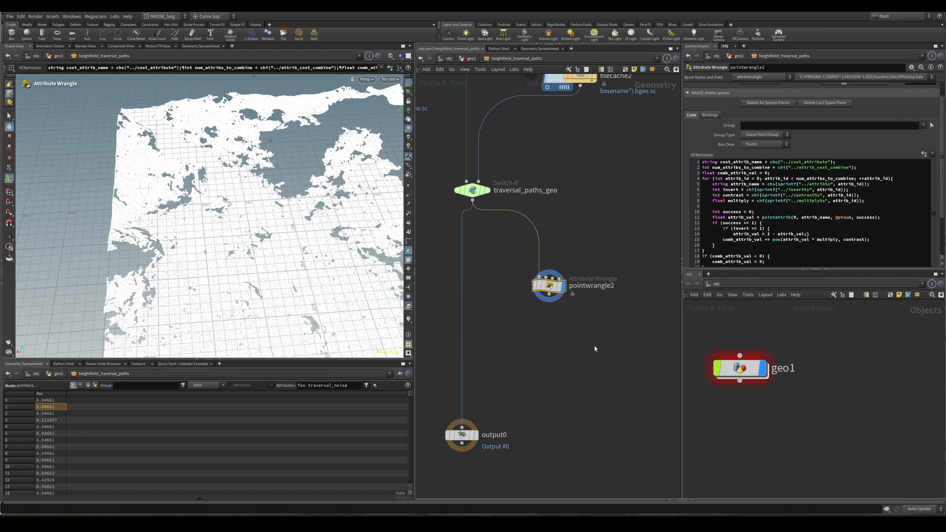
key(Escape)
drag(290, 239, 231, 257)
alt+drag(305, 242, 301, 274)
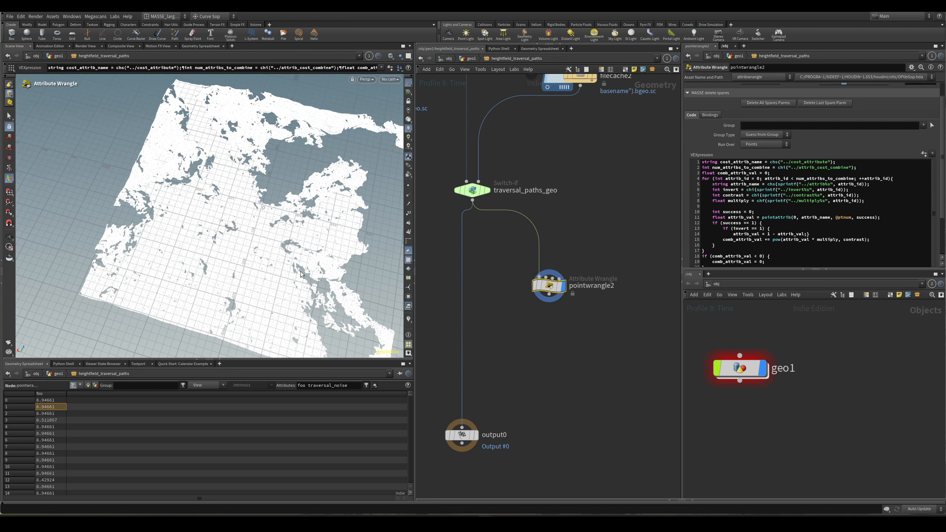
alt+drag(242, 234, 271, 260)
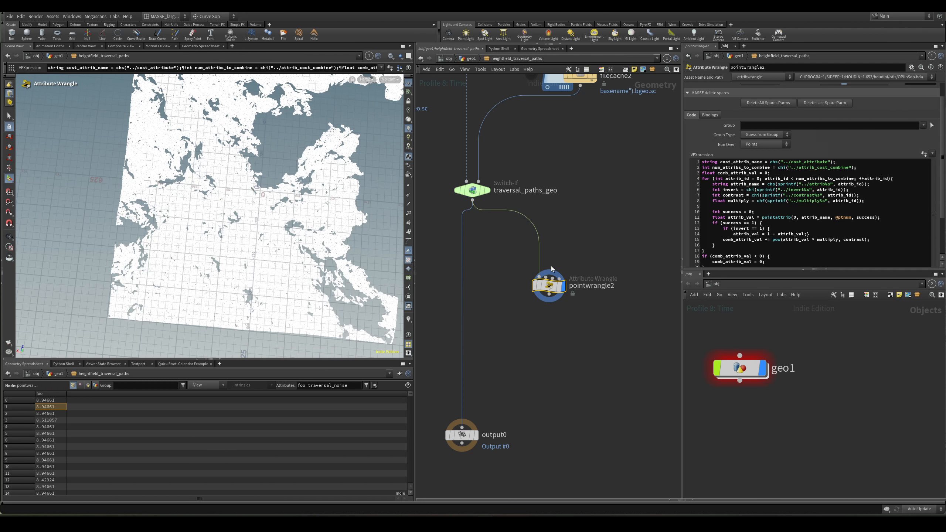
scroll(587, 330, up, 3)
middle_drag(587, 329, 552, 315)
scroll(552, 314, down, 3)
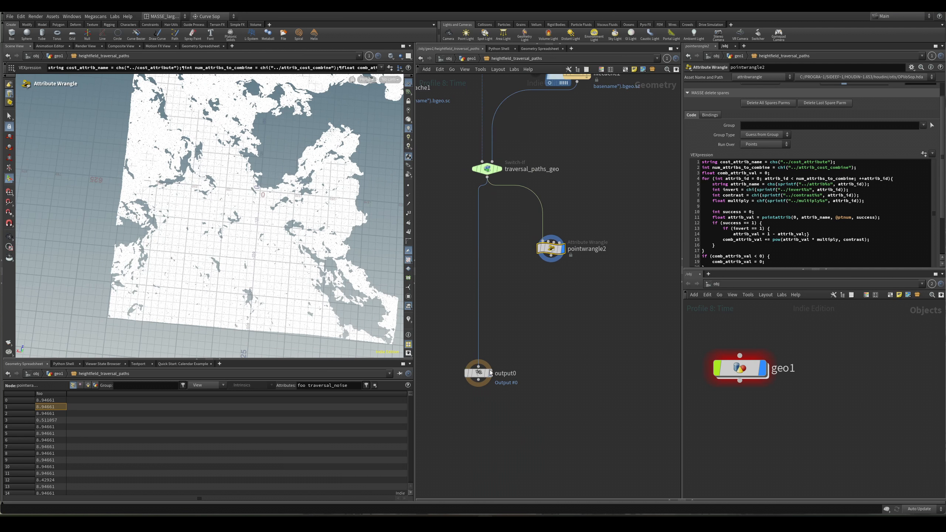
Move the output0 node farther left to free space beneath pointwrangle2.
scroll(519, 381, down, 3)
middle_drag(517, 380, 546, 364)
drag(522, 361, 483, 359)
middle_drag(561, 339, 537, 358)
scroll(575, 316, up, 4)
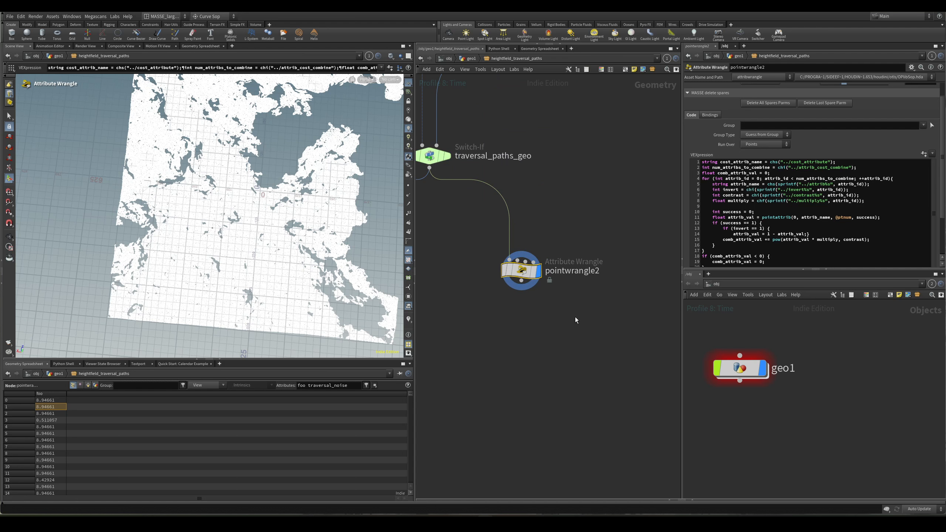
scroll(575, 317, down, 1)
middle_drag(575, 316, 575, 310)
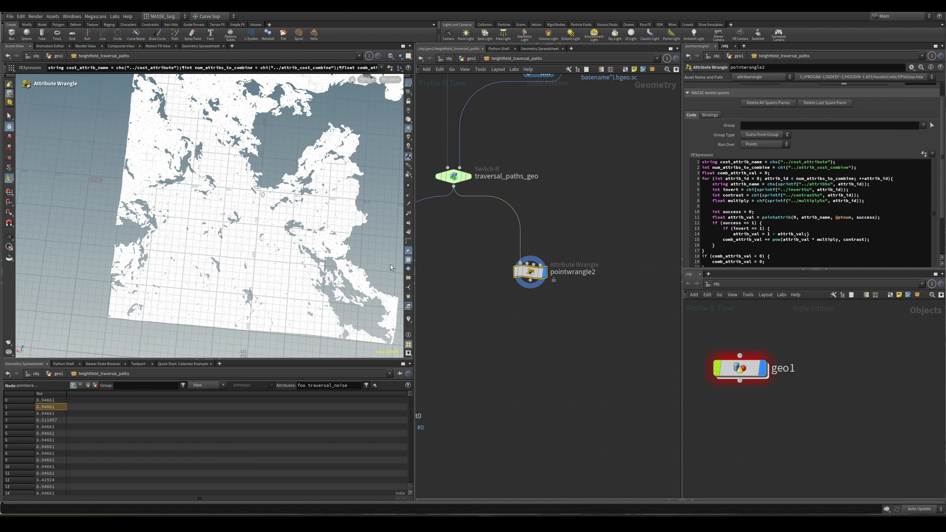
Place an Add node below pointwrangle2 in the asset's network.
alt+drag(317, 242, 326, 214)
key(Return)
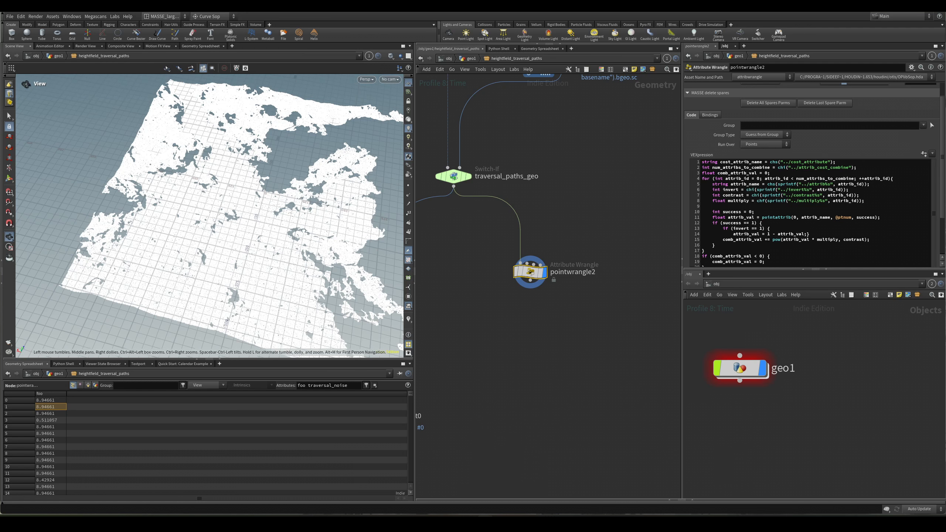
alt+drag(366, 229, 367, 240)
scroll(572, 335, down, 1)
scroll(572, 336, up, 2)
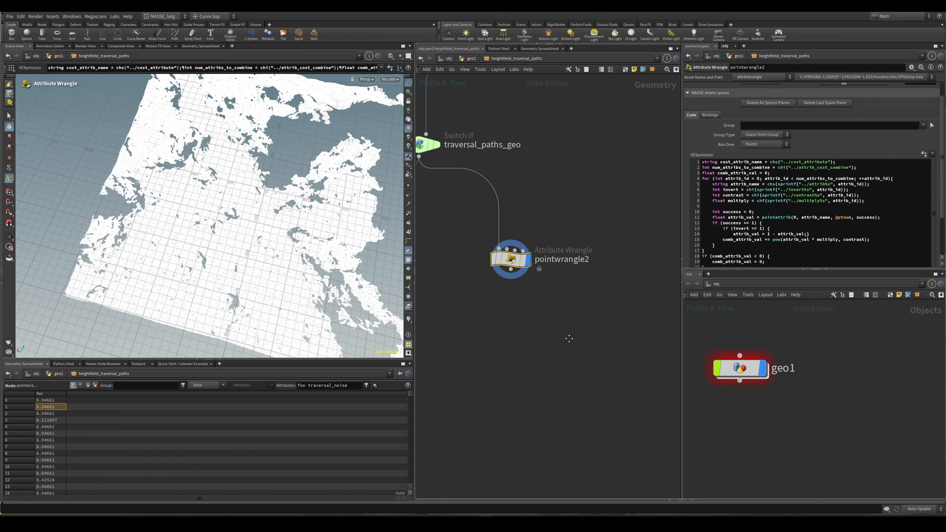
key(Tab)
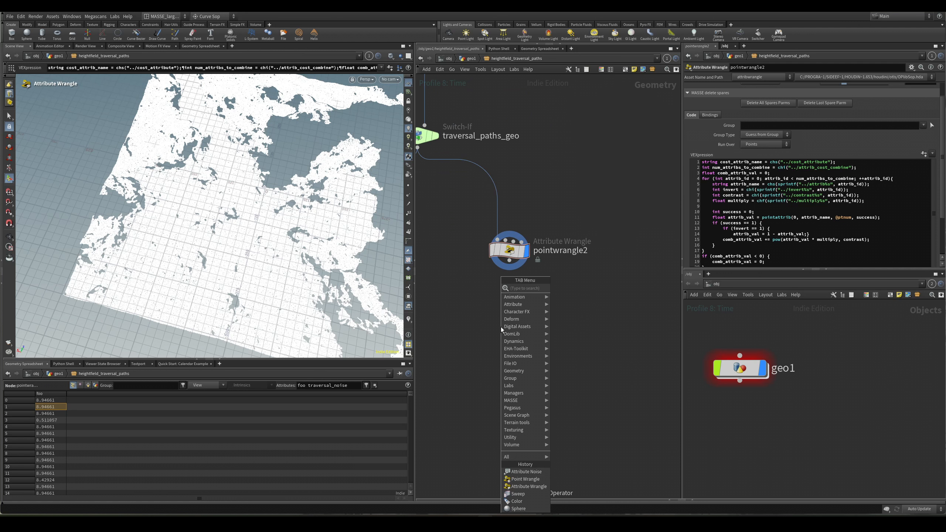
text(add)
key(Return)
click(501, 327)
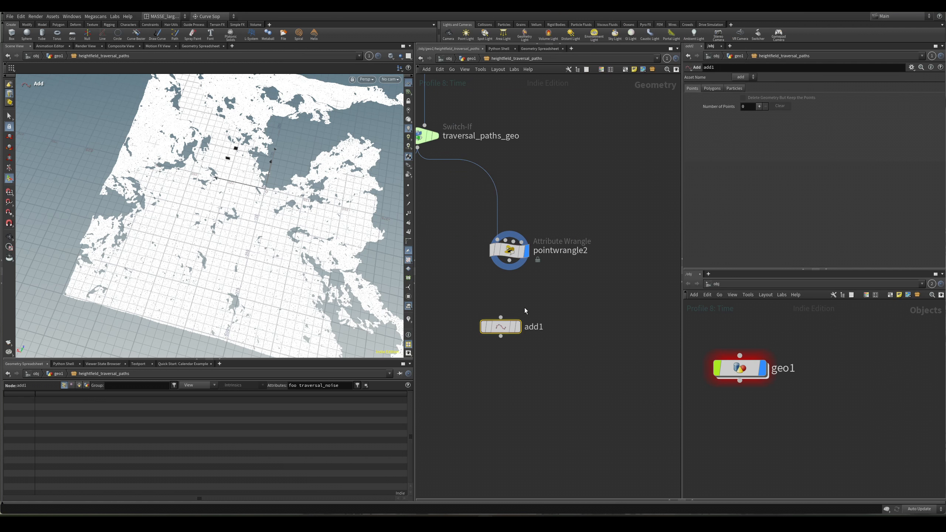
Reposition the new Add node so it sits directly under pointwrangle2.
scroll(526, 313, up, 1)
drag(518, 336, 561, 336)
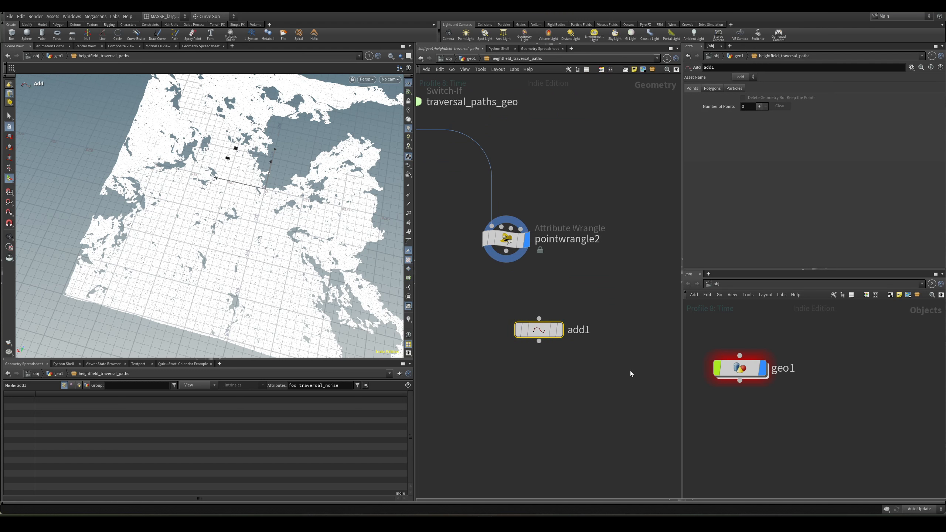
scroll(588, 360, down, 1)
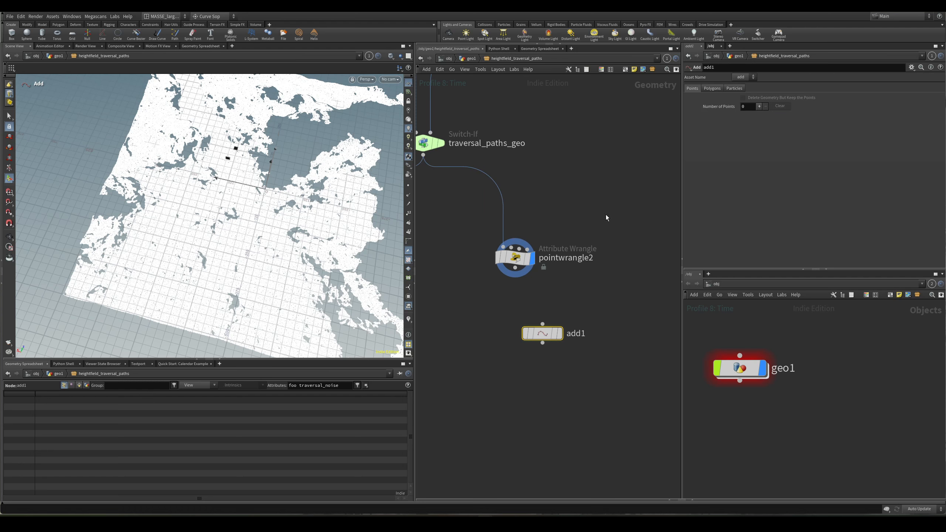
middle_drag(606, 322, 601, 287)
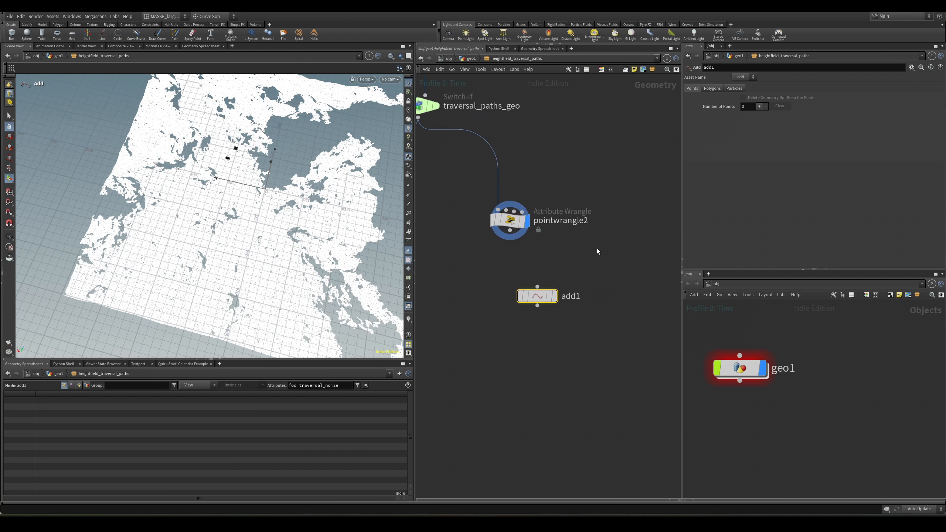
middle_drag(597, 249, 600, 234)
drag(540, 281, 513, 283)
middle_drag(602, 280, 545, 291)
scroll(542, 298, up, 2)
Rename the Add node to MANUAL_PLACEMENT_PTS.
click(531, 284)
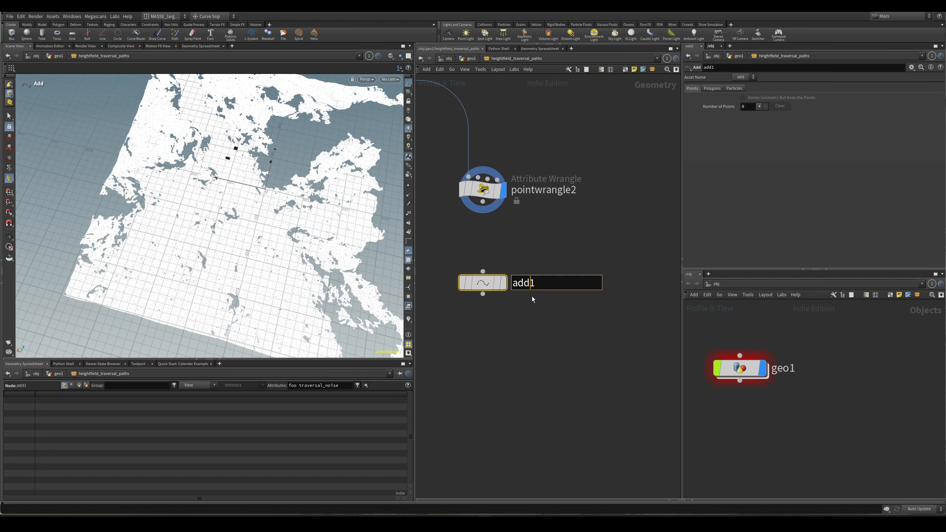
double_click(548, 283)
text(ma)
key(BackSpace)
key(BackSpace)
text(MANUA)
key(BackSpace)
text(AL_PLACEME)
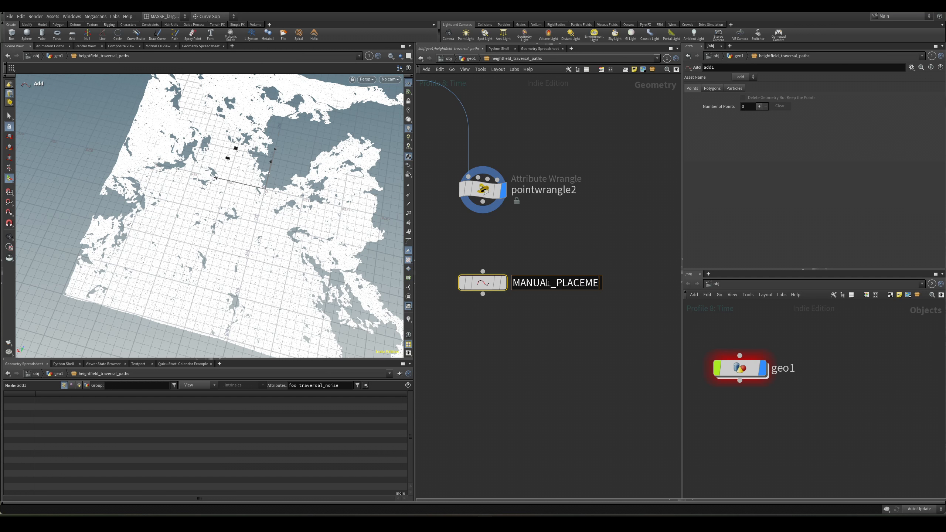
text(NT_PTS)
key(Return)
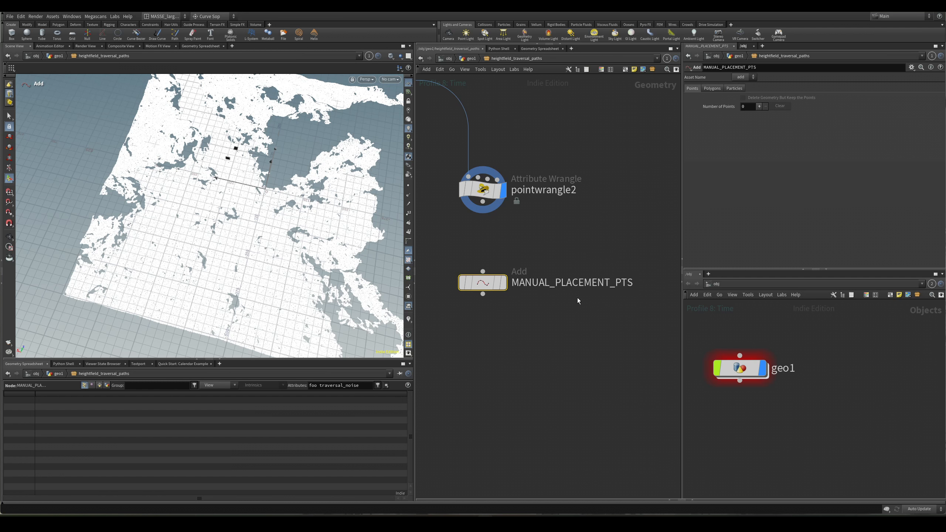
Place a Scatter node to the right of MANUAL_PLACEMENT_PTS.
scroll(580, 304, down, 3)
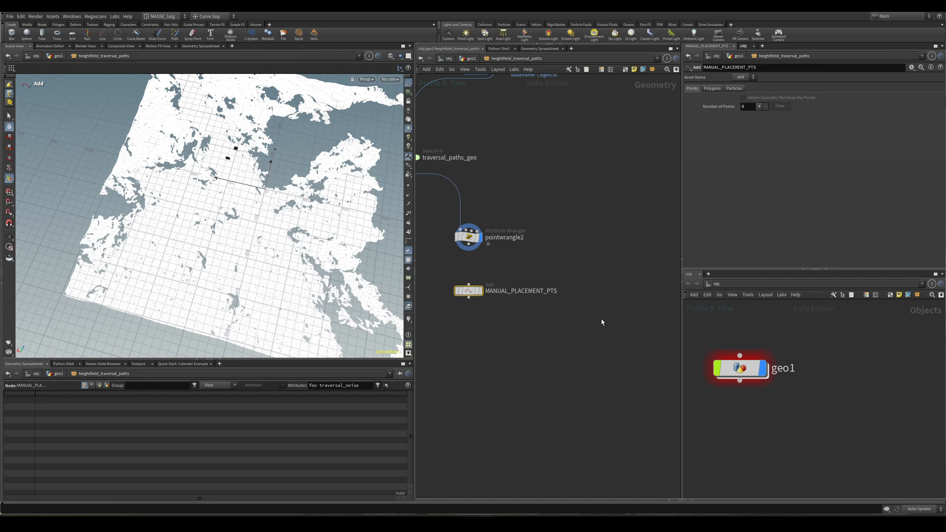
key(Tab)
text(scatt)
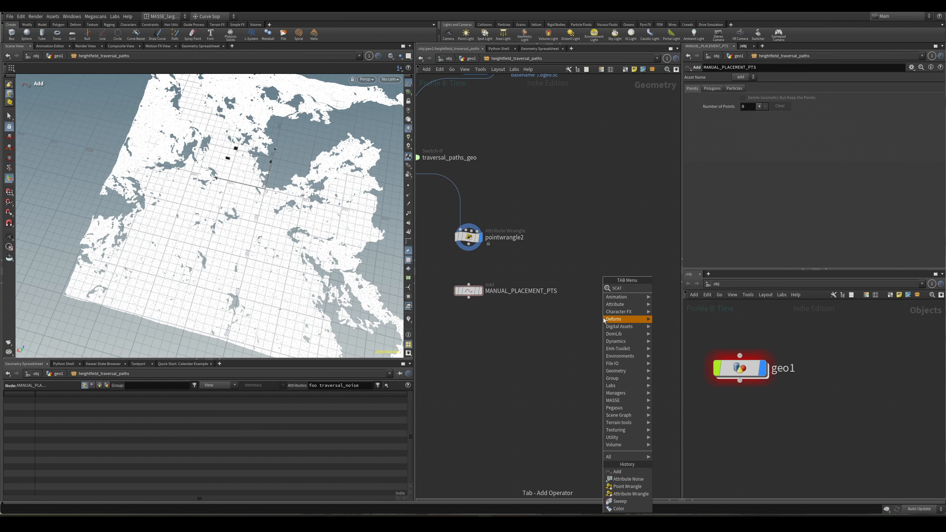
key(Return)
click(603, 318)
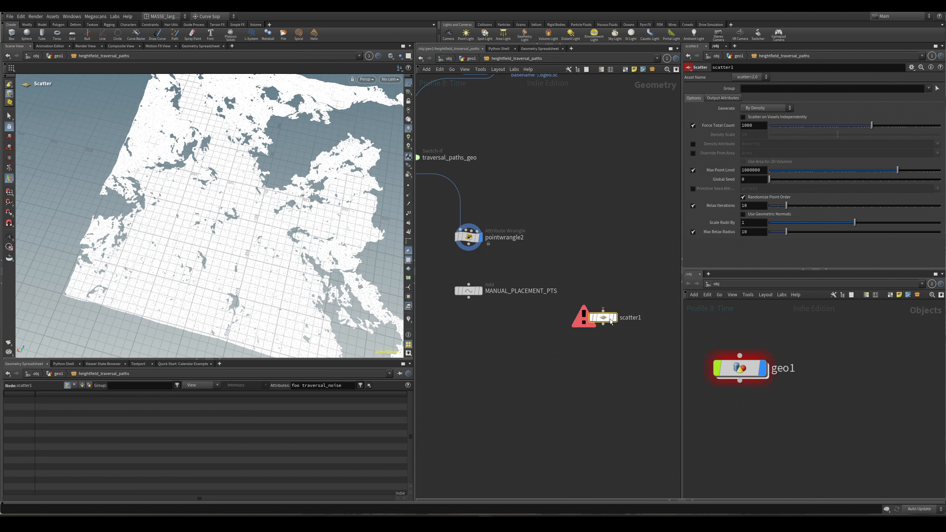
Connect pointwrangle2's output to the Scatter node and display the scatter result.
scroll(607, 332, down, 2)
drag(503, 259, 614, 322)
key(r)
middle_drag(560, 328, 538, 328)
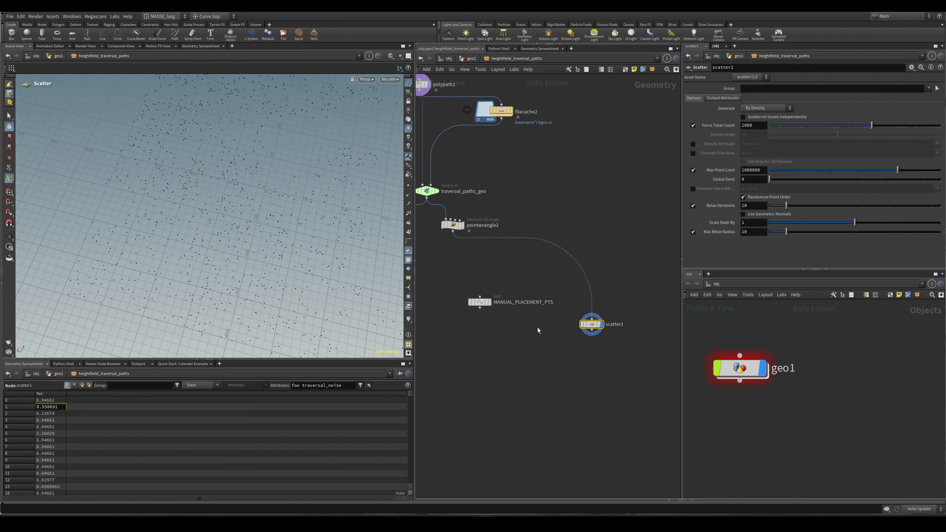
Move the Scatter node up and to the right, and set its Force Total Count to 10.
drag(588, 324, 613, 302)
middle_drag(619, 324, 555, 327)
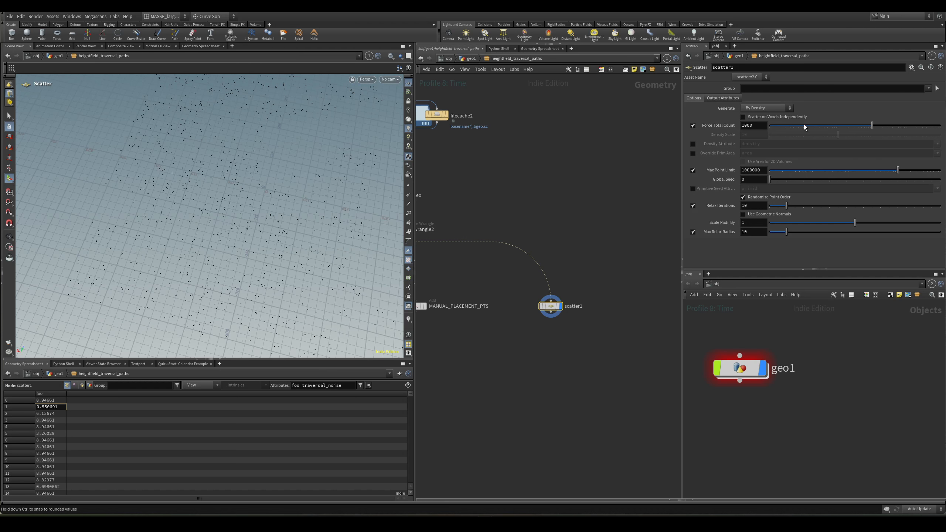
mouse_move(804, 127)
mouse_down()
mouse_move(794, 126)
mouse_move(835, 128)
mouse_move(804, 126)
mouse_up()
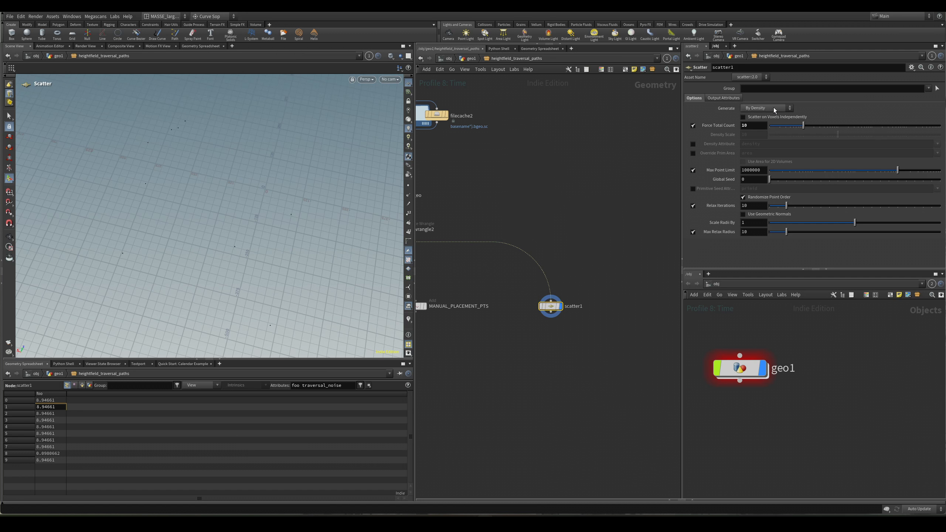
Set the Scatter node's Force Total Count to 9 and its Global Seed to 32.
drag(780, 126, 802, 127)
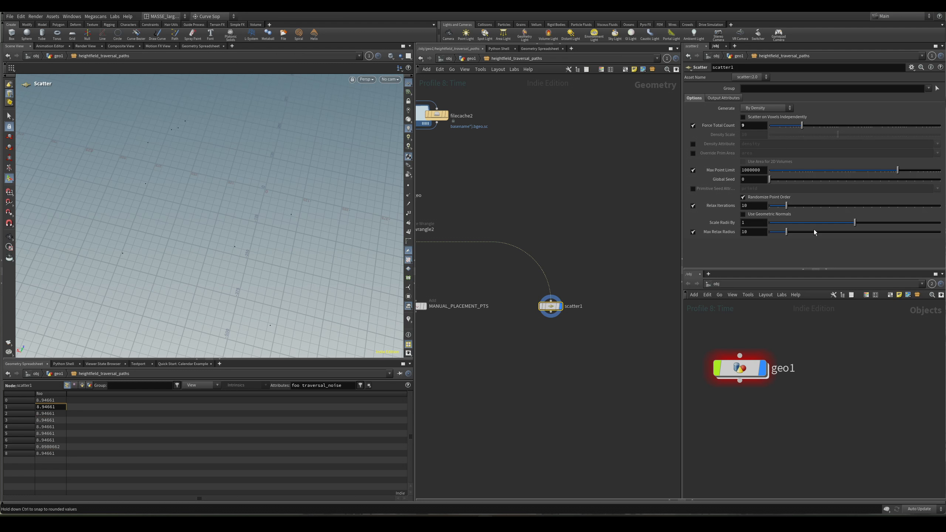
drag(783, 182, 824, 180)
scroll(637, 317, down, 3)
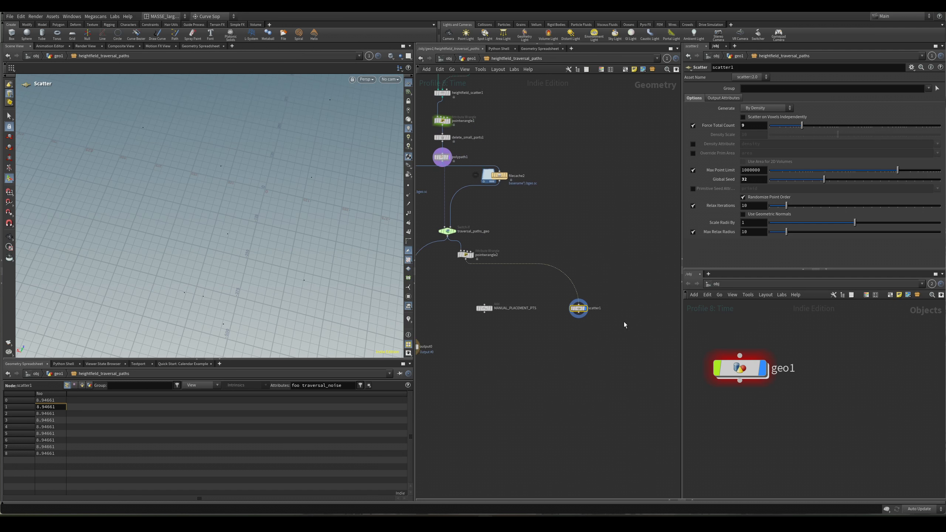
scroll(583, 309, up, 5)
mouse_move(555, 321)
middle_down()
mouse_move(583, 310)
mouse_move(570, 319)
middle_up()
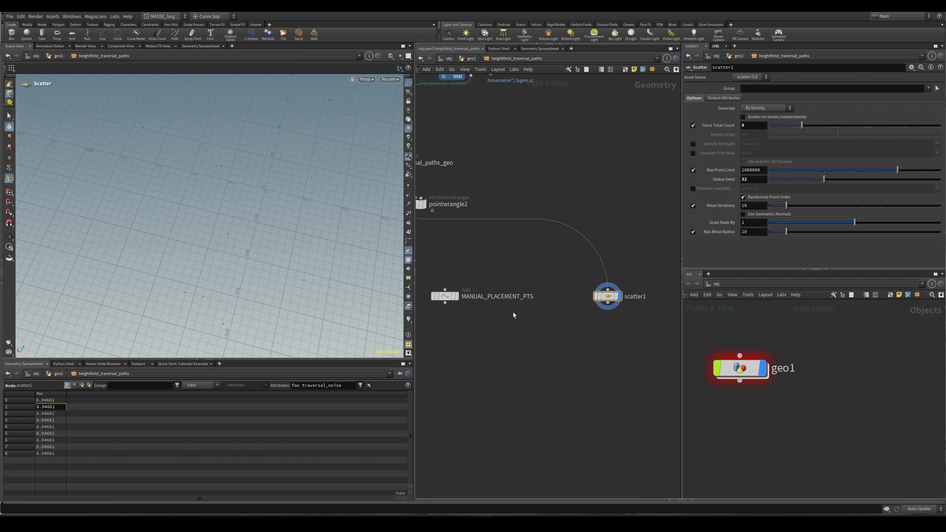
Display the MANUAL_PLACEMENT_PTS node's result in the viewport.
middle_drag(476, 320, 526, 335)
scroll(476, 340, down, 3)
scroll(504, 339, up, 3)
click(470, 303)
drag(526, 335, 506, 307)
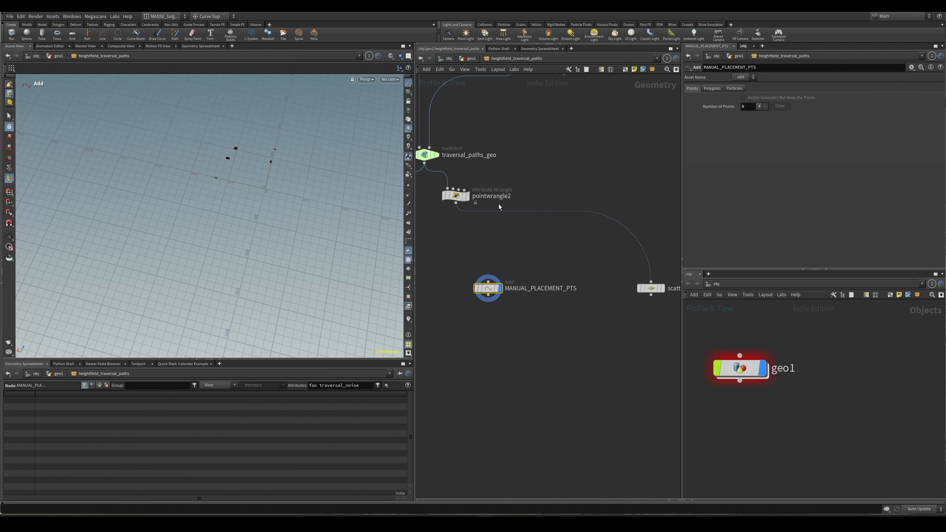
Display the scatter1 result again and examine its points from a lower angle in point selection mode.
middle_drag(583, 301, 536, 296)
click(616, 284)
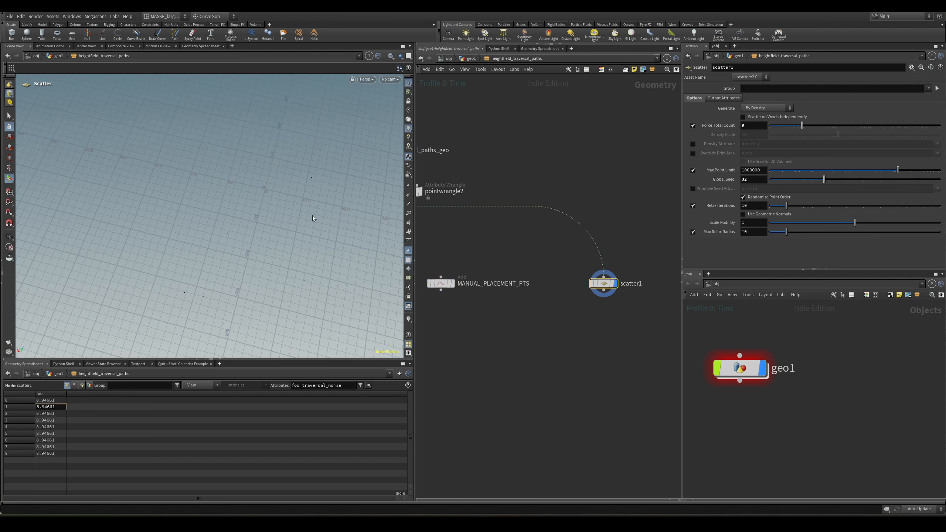
alt+drag(313, 216, 271, 235)
key(2)
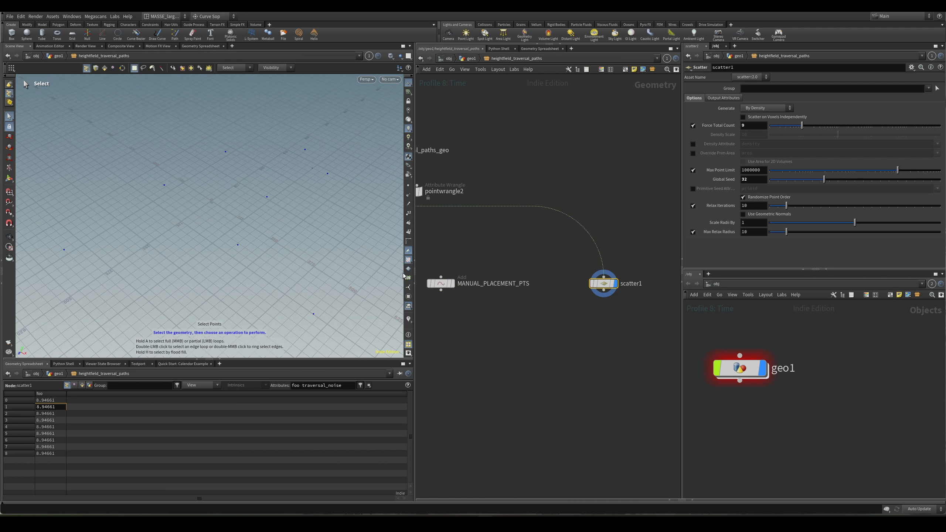
middle_drag(591, 330, 587, 330)
drag(604, 287, 601, 288)
scroll(594, 315, down, 3)
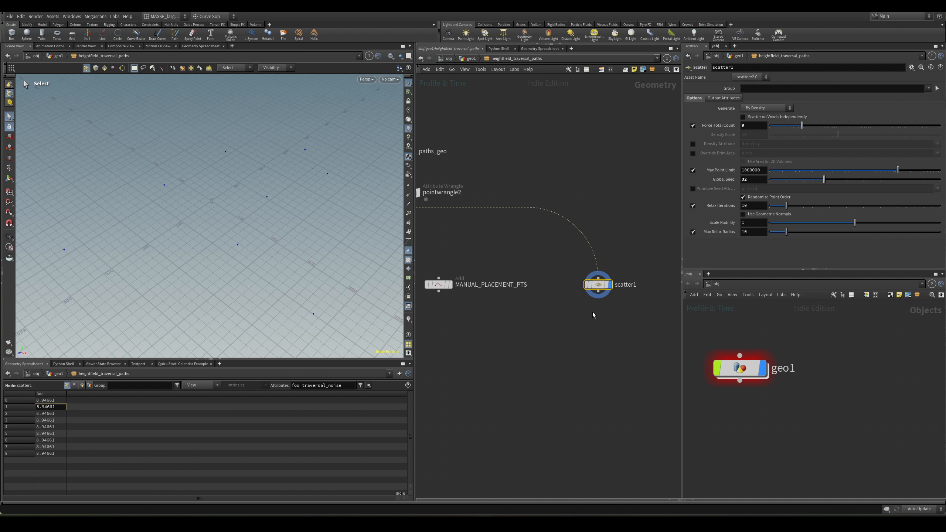
scroll(517, 317, up, 4)
scroll(517, 317, down, 1)
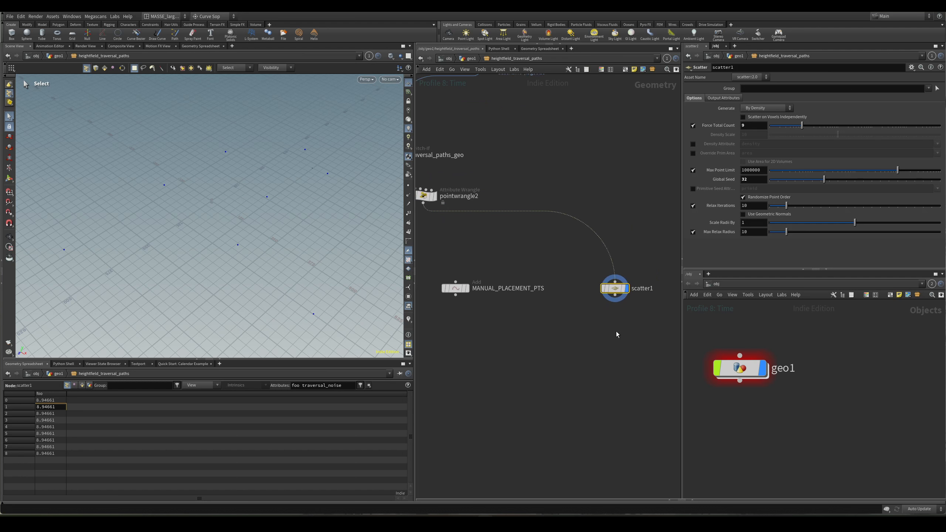
Display MANUAL_PLACEMENT_PTS and set its Number of Points to 3.
click(456, 288)
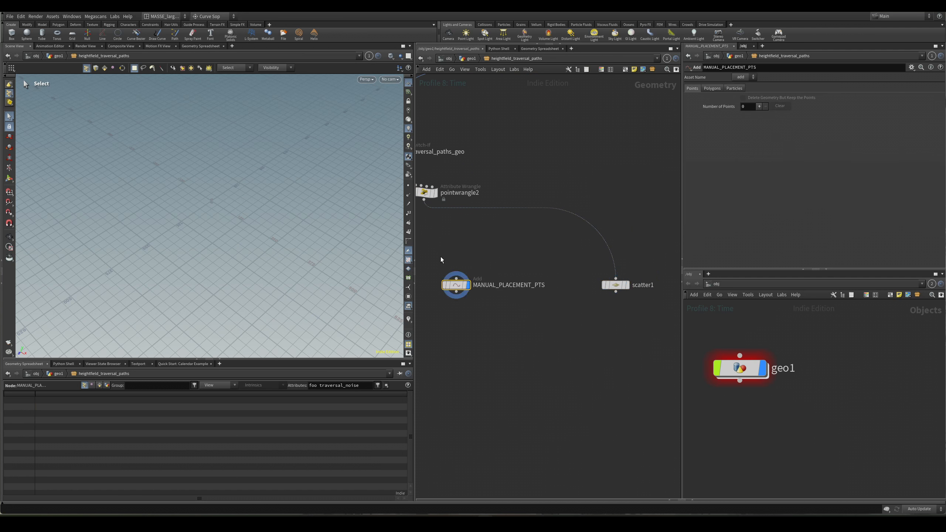
click(759, 106)
click(759, 106)
click(759, 106)
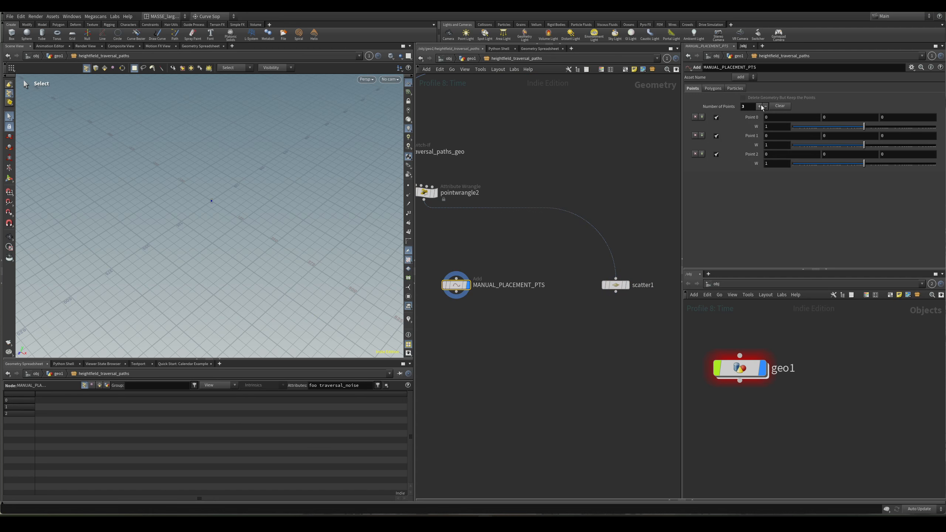
Display scatter1 and reduce its Force Total Count to 6.
drag(641, 338, 588, 286)
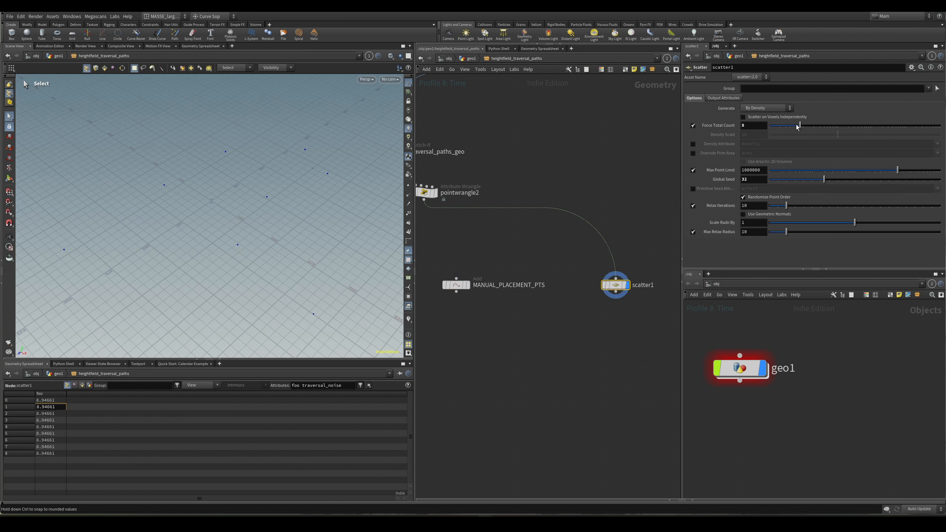
drag(801, 126, 797, 126)
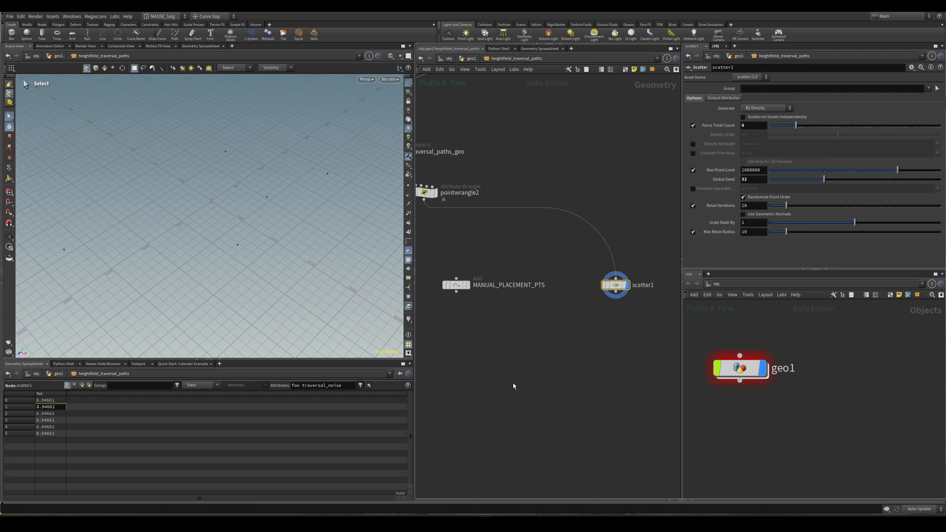
scroll(511, 384, down, 3)
middle_drag(529, 351, 518, 348)
scroll(518, 347, up, 3)
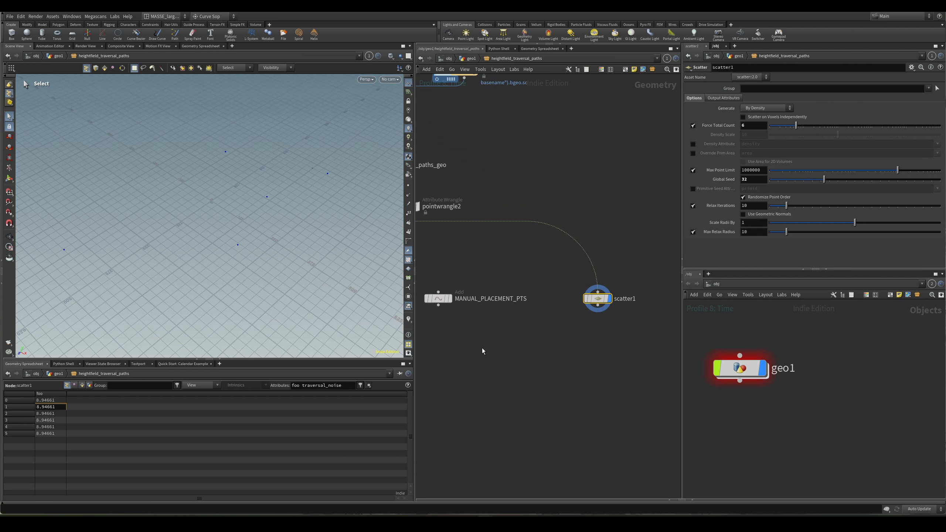
Compare the MANUAL_PLACEMENT_PTS and scatter1 nodes by switching the displayed result between them.
scroll(479, 342, down, 3)
middle_drag(478, 427, 559, 376)
scroll(572, 318, up, 3)
middle_drag(592, 294, 566, 332)
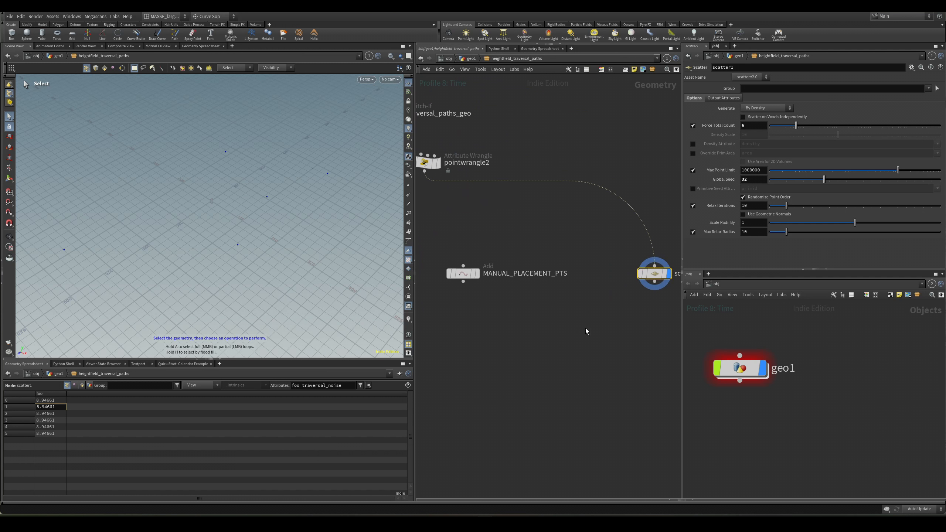
click(475, 272)
middle_drag(538, 309, 464, 317)
click(578, 282)
click(592, 282)
middle_drag(546, 339, 625, 340)
middle_drag(488, 342, 464, 340)
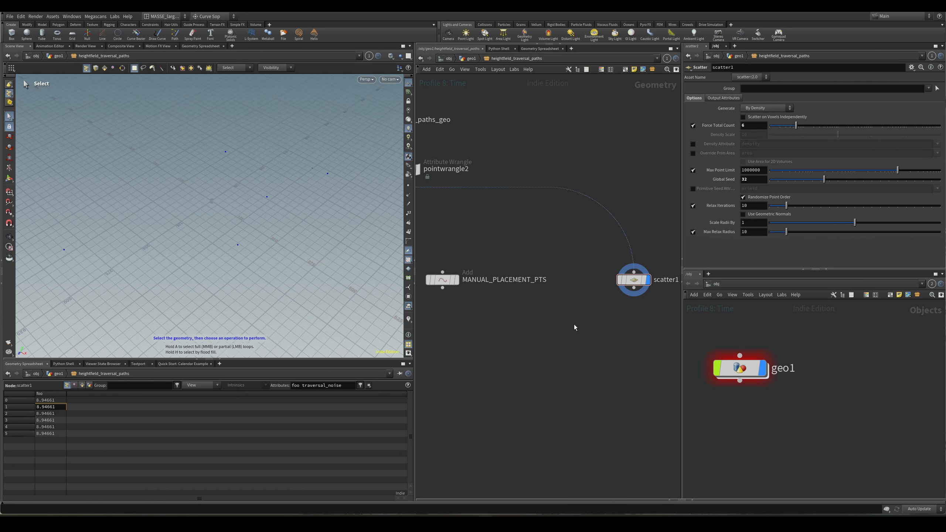
Place an Attribute Delete node below and between MANUAL_PLACEMENT_PTS and scatter1.
key(Tab)
text(ATT DE)
key(Return)
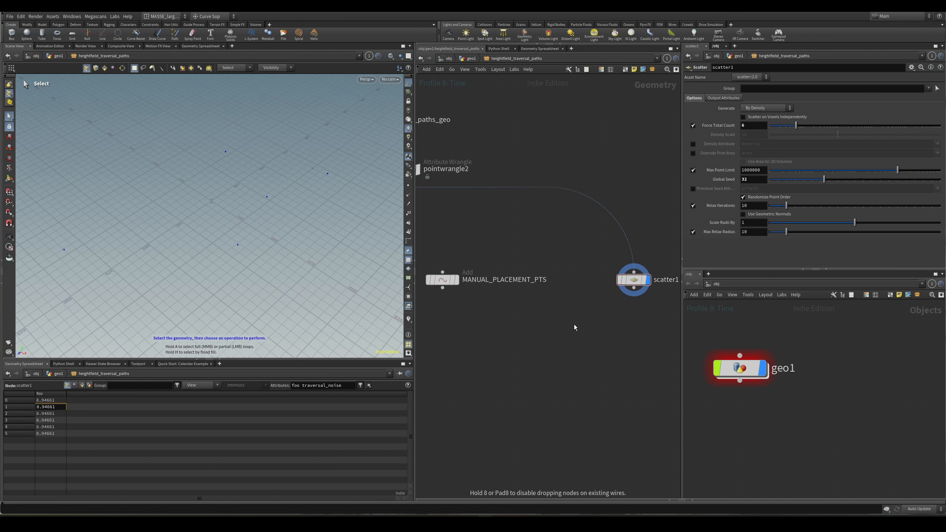
click(574, 324)
Clear scatter1's output Vertex Attributes and Point Attributes, and check the node's info.
click(635, 279)
click(724, 97)
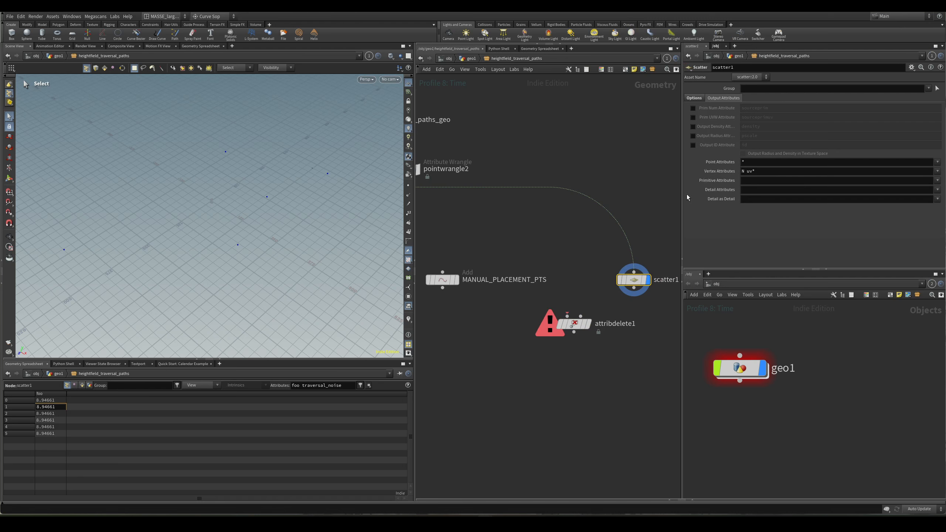
middle_drag(644, 285, 587, 288)
middle_click(588, 288)
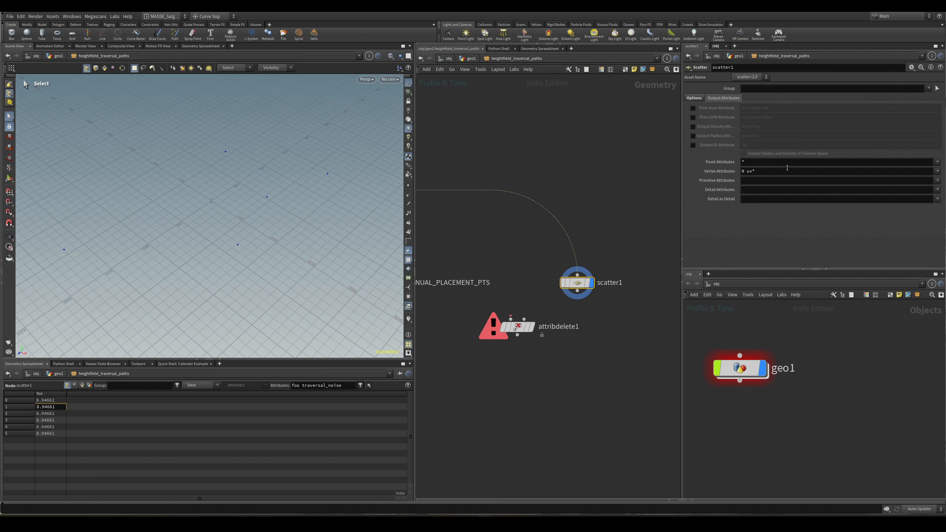
drag(774, 171, 725, 167)
key(BackSpace)
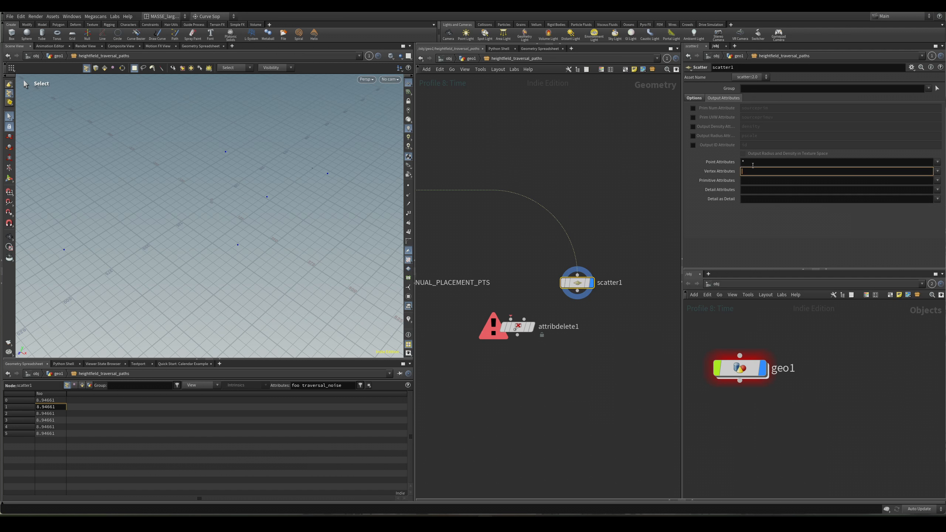
click(753, 164)
key(BackSpace)
middle_click(582, 283)
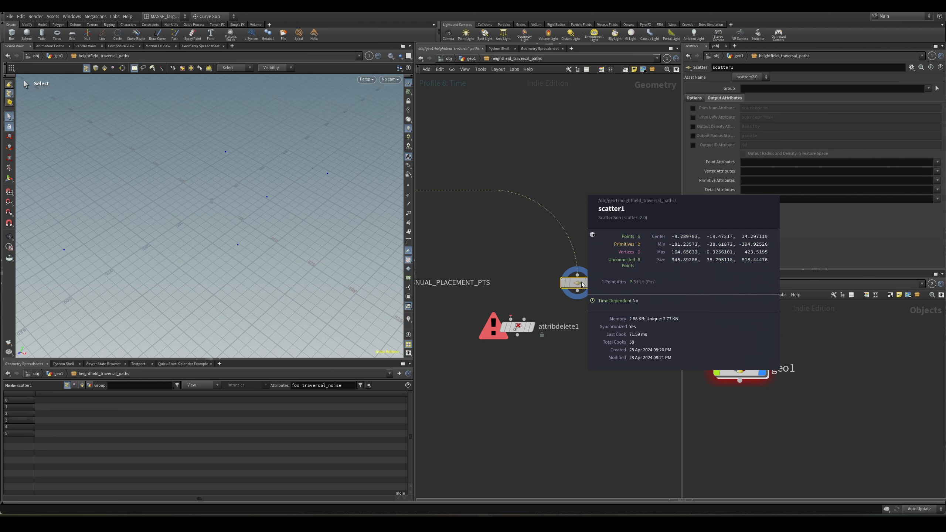
Delete the unused attribdelete1 node and check scatter1's node info.
drag(549, 326, 510, 407)
middle_drag(568, 396, 585, 389)
drag(580, 352, 515, 302)
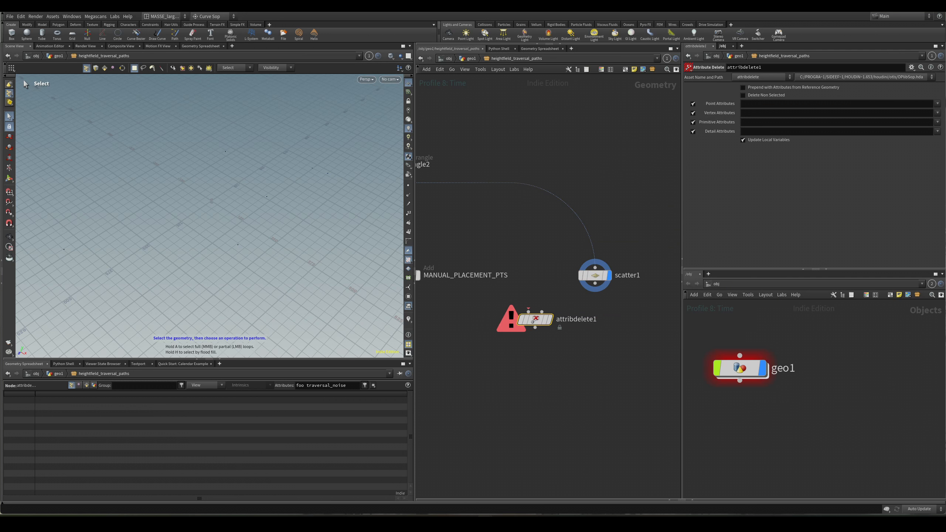
key(Delete)
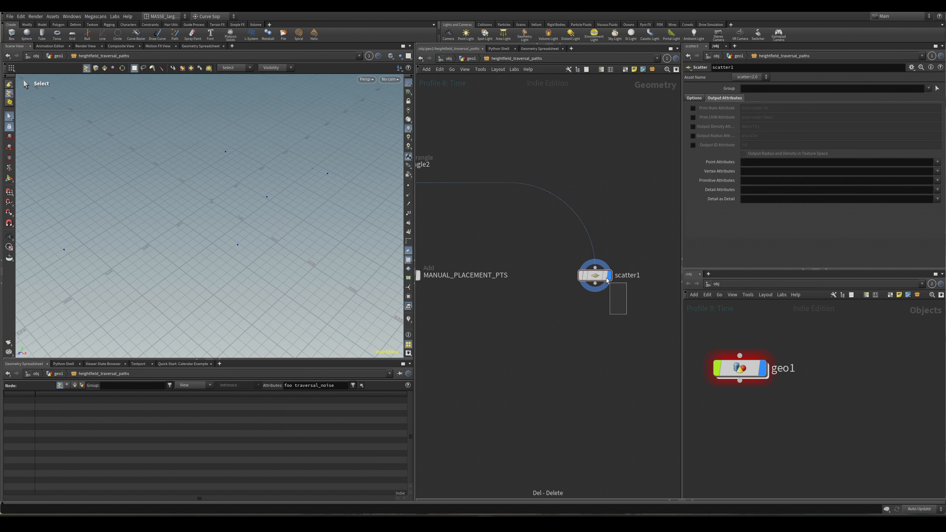
middle_click(596, 275)
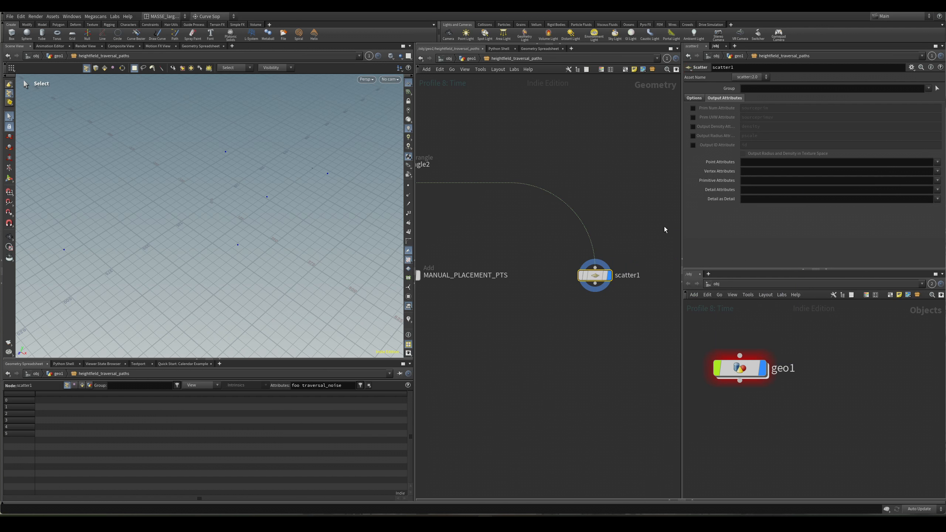
middle_click(592, 281)
Move the MANUAL_PLACEMENT_PTS node closer to scatter1.
scroll(567, 308, down, 2)
middle_drag(534, 311, 512, 304)
scroll(536, 307, up, 1)
drag(497, 285, 531, 284)
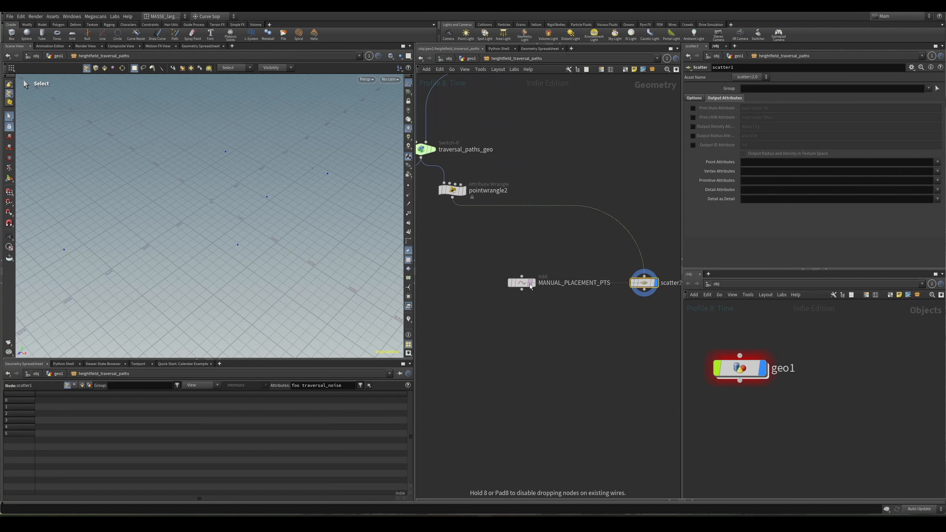
Rename the scatter1 node to SCATTER_PTS.
middle_drag(590, 308, 532, 308)
double_click(608, 280)
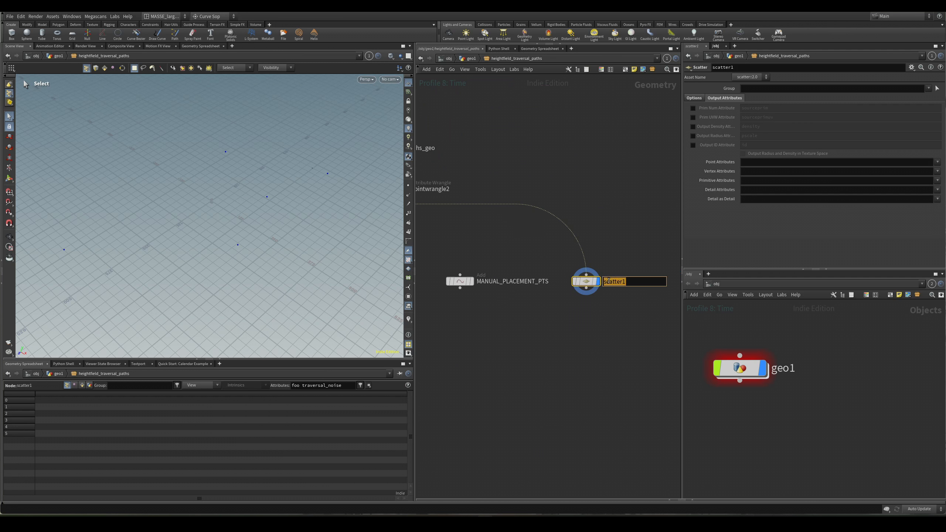
text(SCATTER__TPTS)
key(Return)
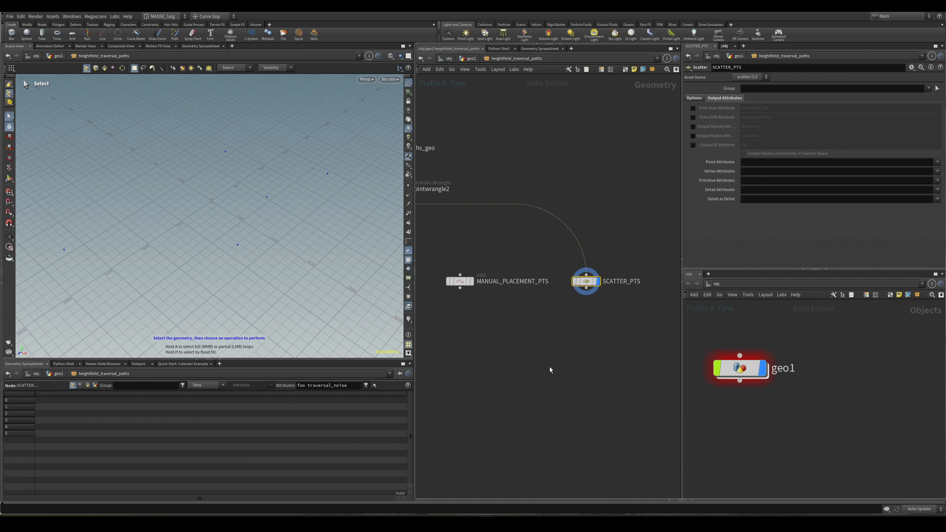
Place a Switch-If node below MANUAL_PLACEMENT_PTS.
middle_drag(550, 368, 566, 359)
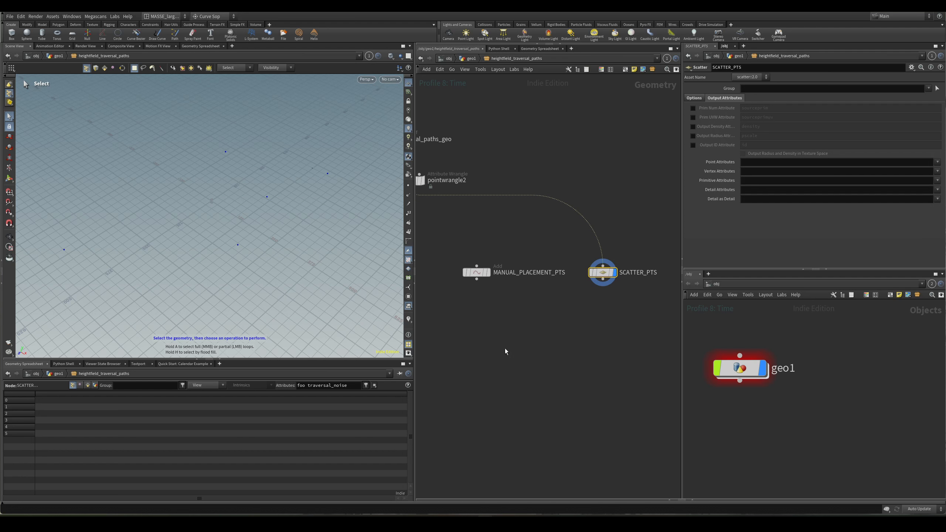
key(Tab)
text(sw)
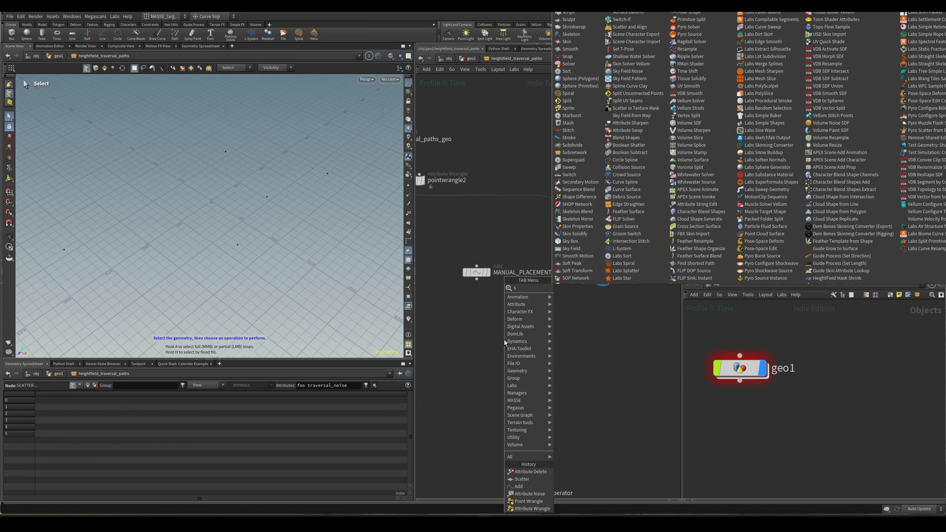
key(Down)
key(Down)
key(Return)
click(505, 343)
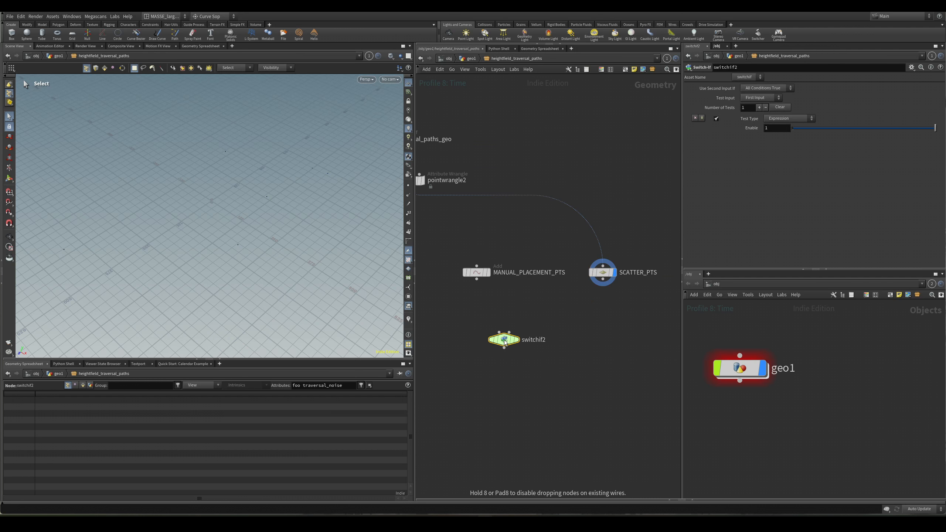
Place a Null node between MANUAL_PLACEMENT_PTS and the new Switch-If node, and rename it NO_PTS.
scroll(529, 320, up, 3)
key(Tab)
text(null)
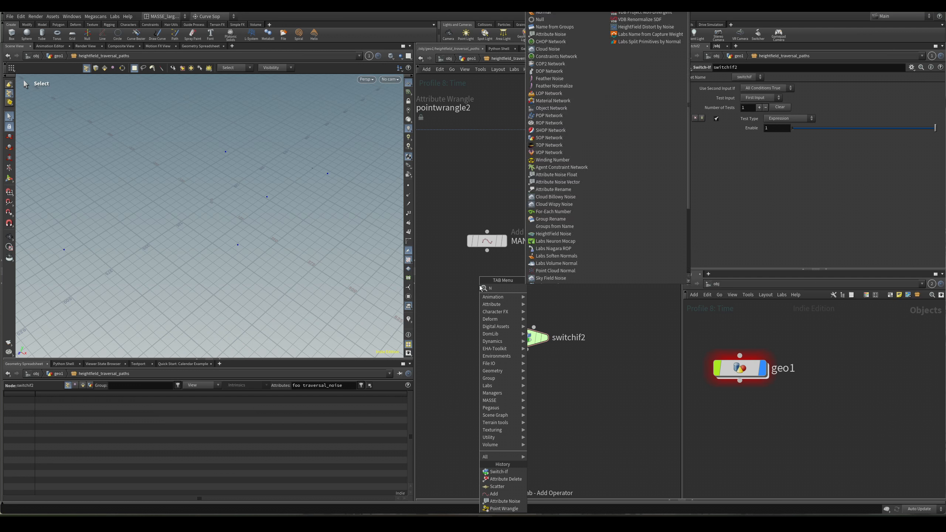
key(Return)
click(483, 285)
double_click(501, 285)
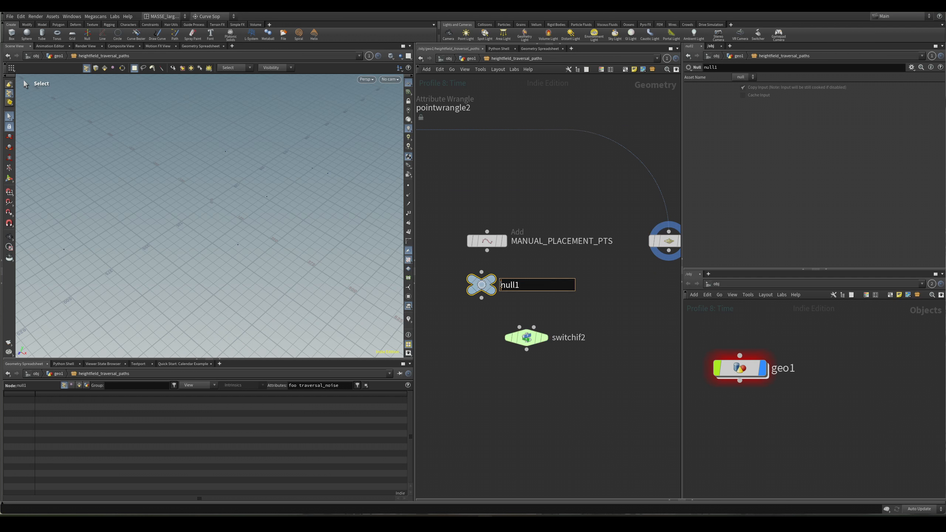
text(no)
key(BackSpace)
key(BackSpace)
text(NO_PTS)
key(Return)
Shift the Switch-If node slightly and duplicate it below SCATTER_PTS.
scroll(519, 263, down, 3)
drag(530, 315, 508, 315)
alt+drag(509, 315, 625, 319)
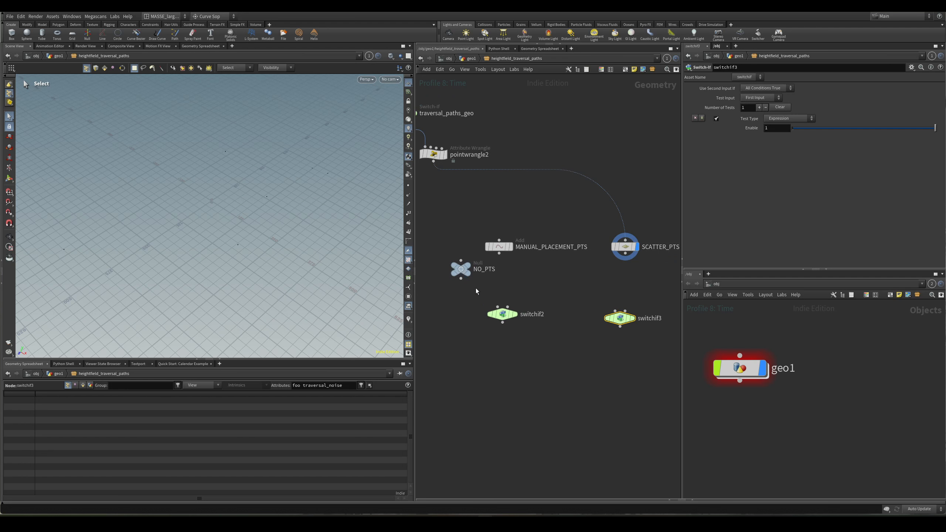
Wire NO_PTS into both Switch-If nodes' first inputs, MANUAL_PLACEMENT_PTS and SCATTER_PTS into their respective second inputs, and display switchif2's result.
drag(461, 278, 615, 309)
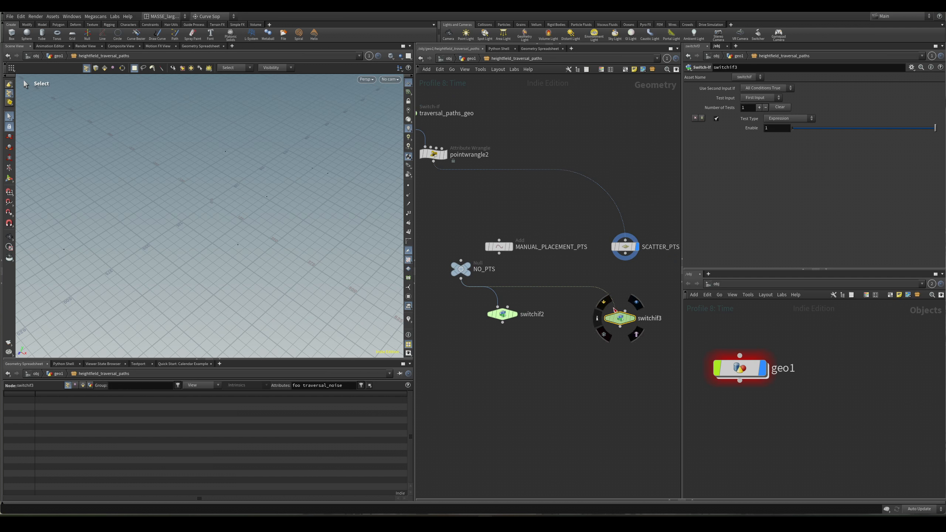
drag(499, 254, 508, 307)
click(625, 258)
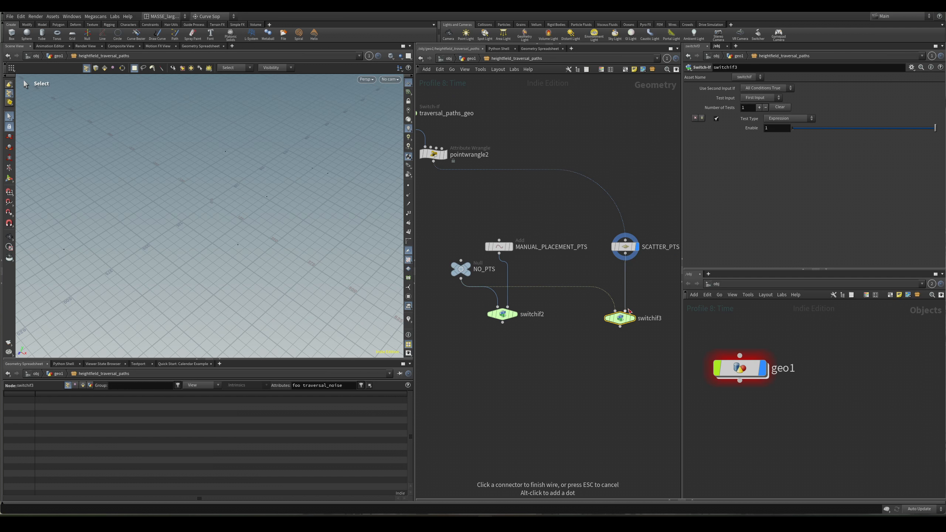
click(625, 310)
click(502, 314)
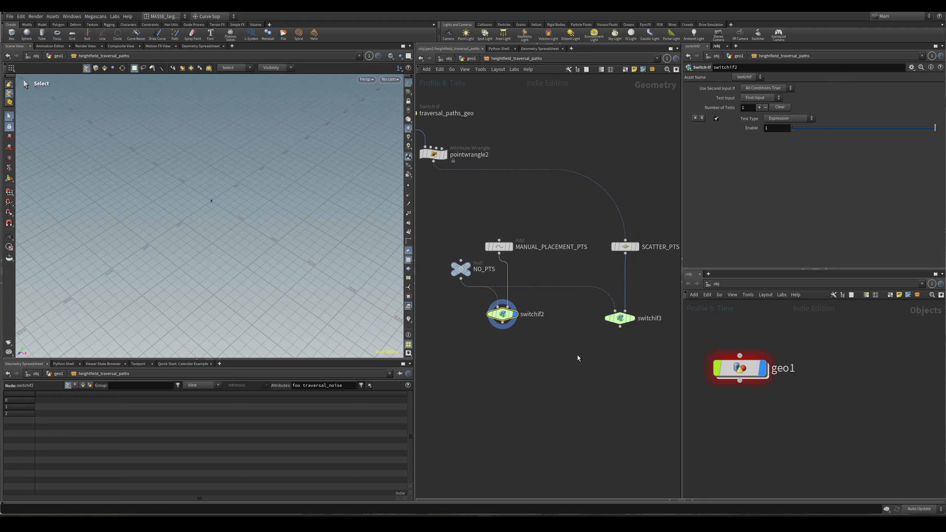
Check switchif3's result, merge the outputs of both Switch-If nodes into a Merge node, and display the merged result.
click(625, 318)
middle_drag(641, 368, 620, 368)
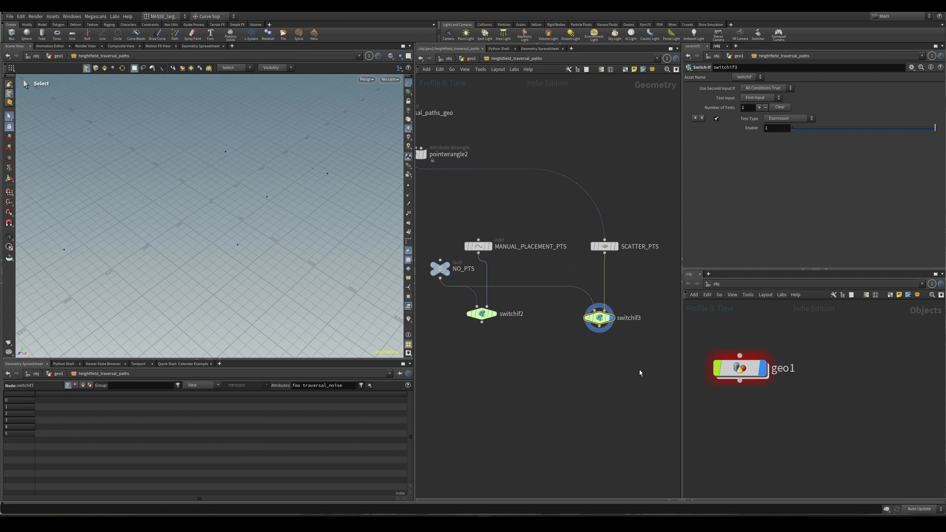
drag(603, 341, 533, 370)
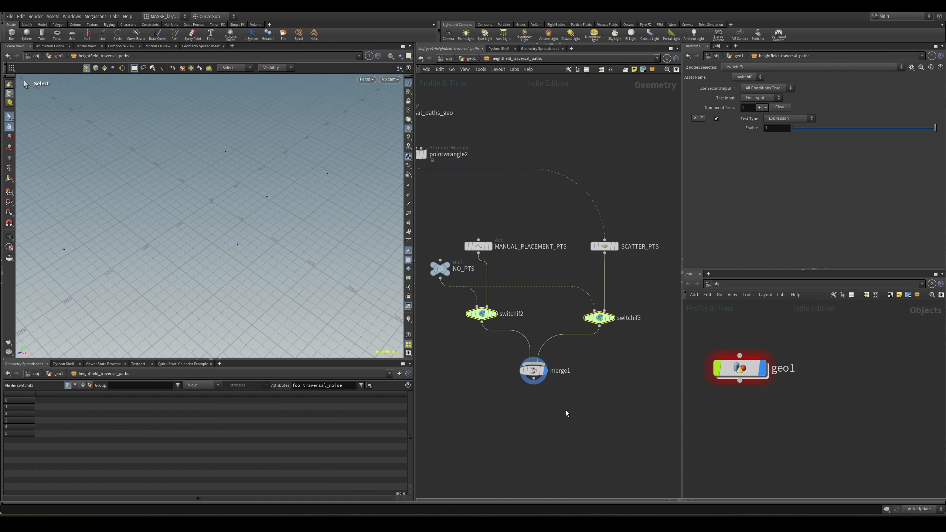
middle_drag(543, 414, 560, 398)
drag(551, 355, 512, 371)
middle_drag(444, 337, 482, 356)
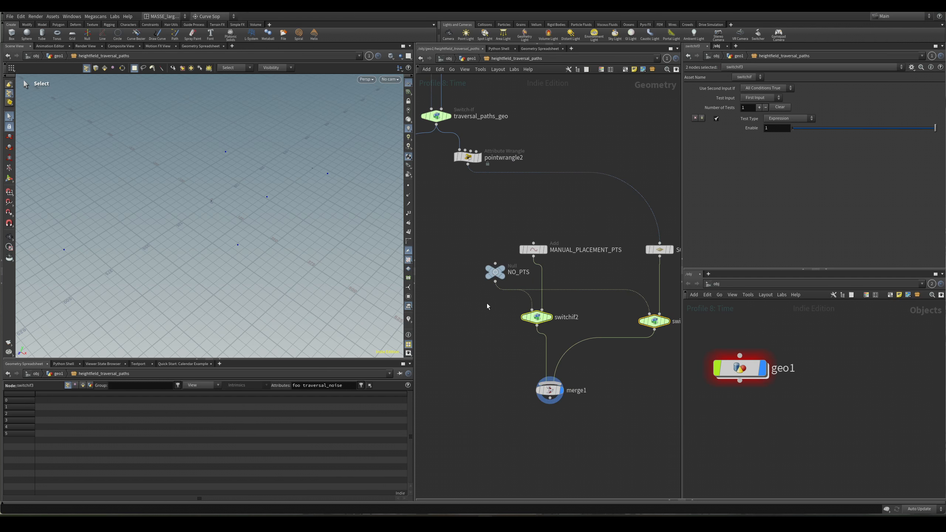
Test switchif3 with its Enable value set to 0 so the empty NO_PTS input is used.
click(535, 317)
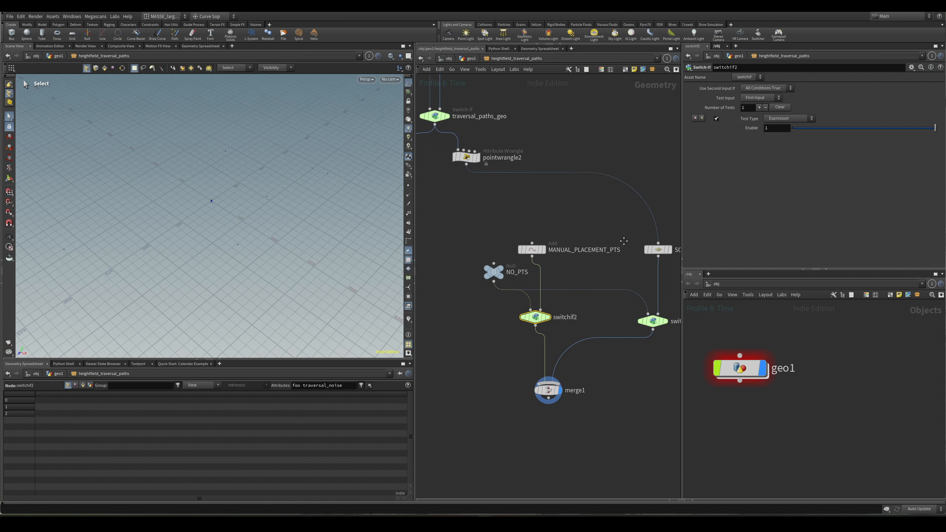
middle_drag(581, 336, 557, 330)
click(630, 317)
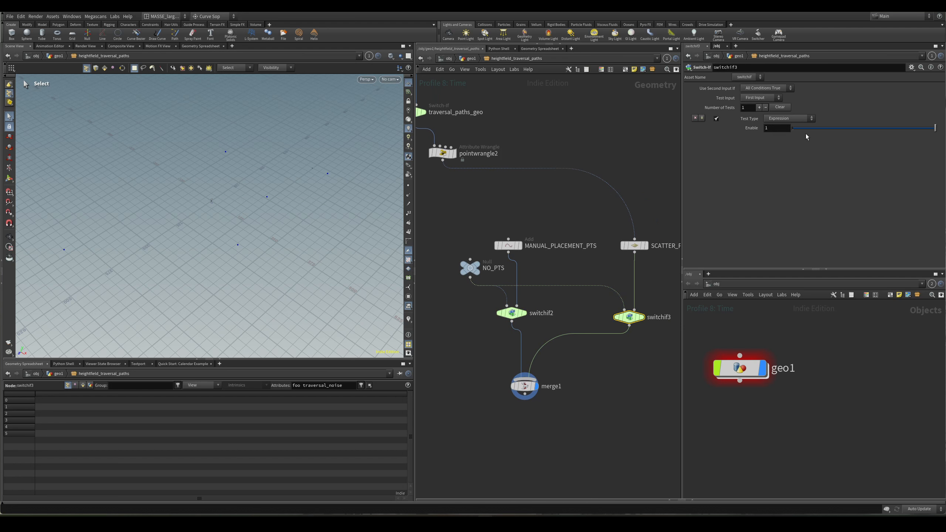
drag(807, 131, 930, 134)
click(793, 129)
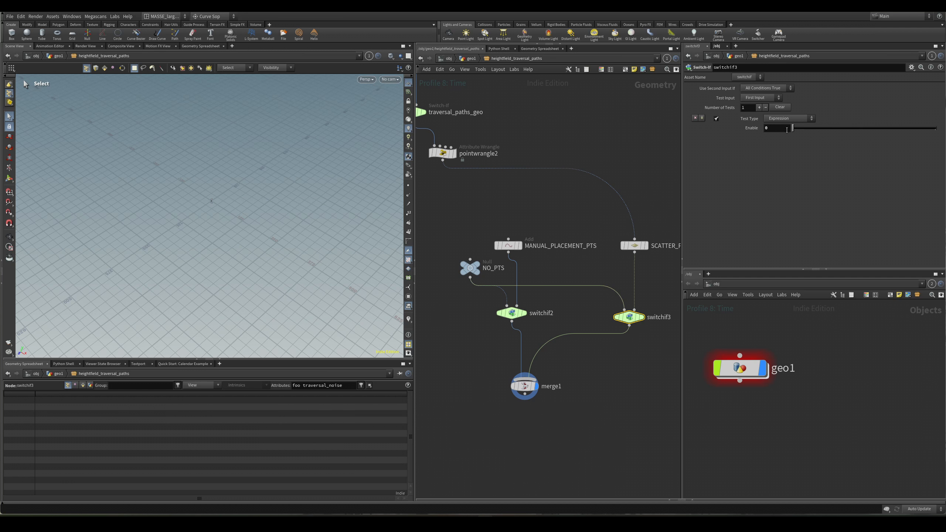
scroll(605, 281, down, 2)
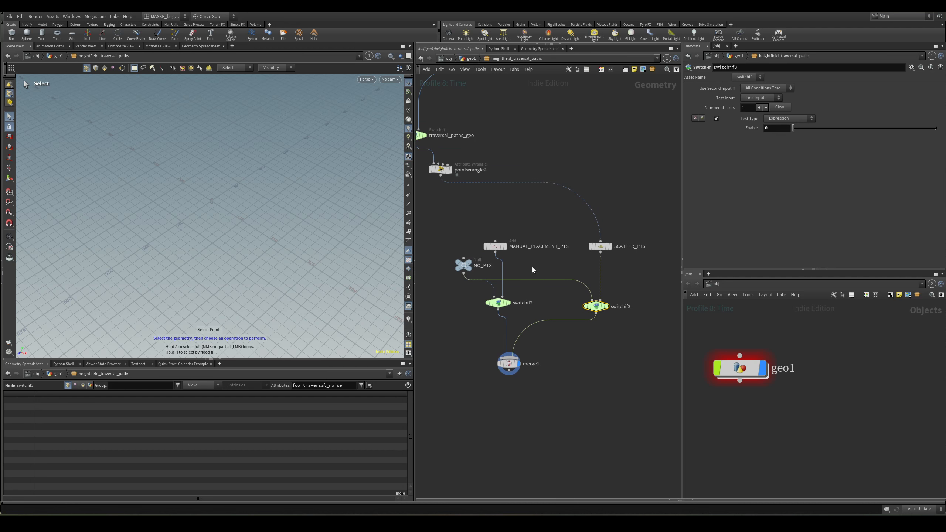
scroll(532, 267, up, 1)
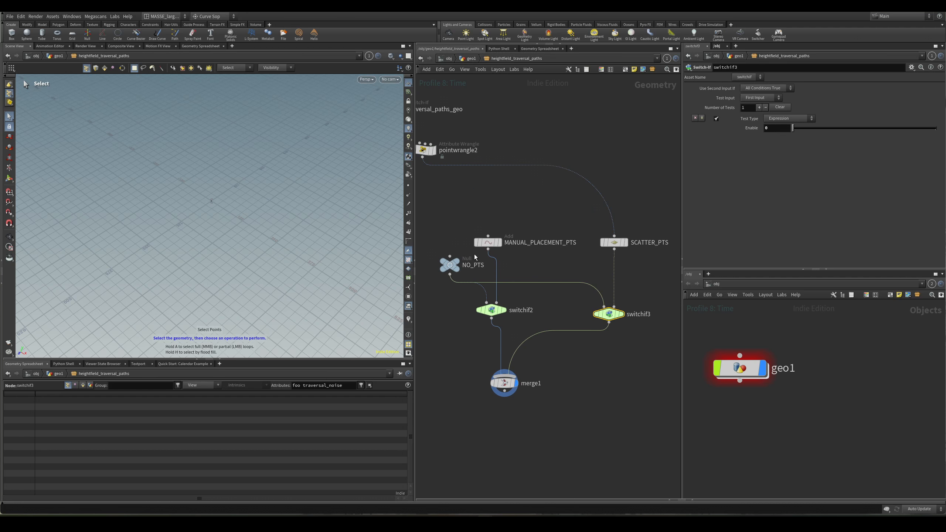
click(553, 242)
middle_drag(622, 261, 613, 264)
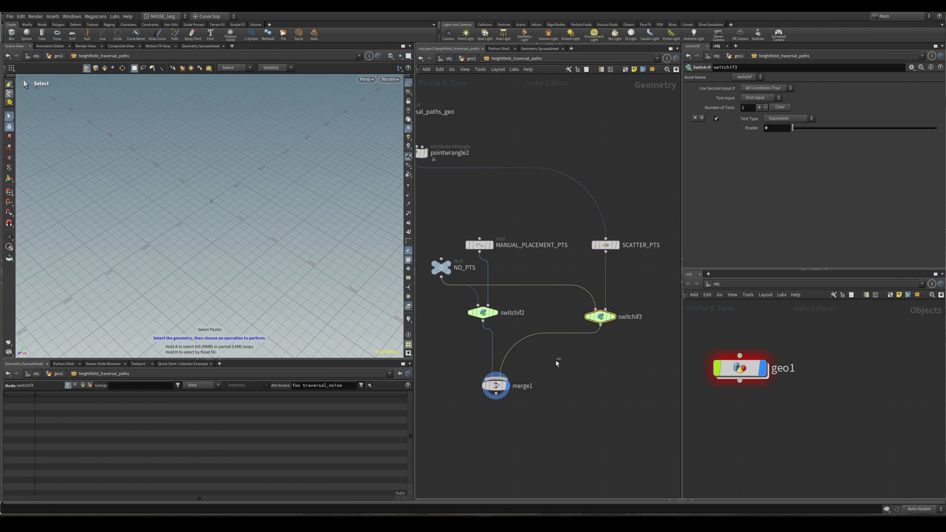
Reposition merge1 closer to the middle between the two Switch-If nodes.
drag(499, 385, 515, 383)
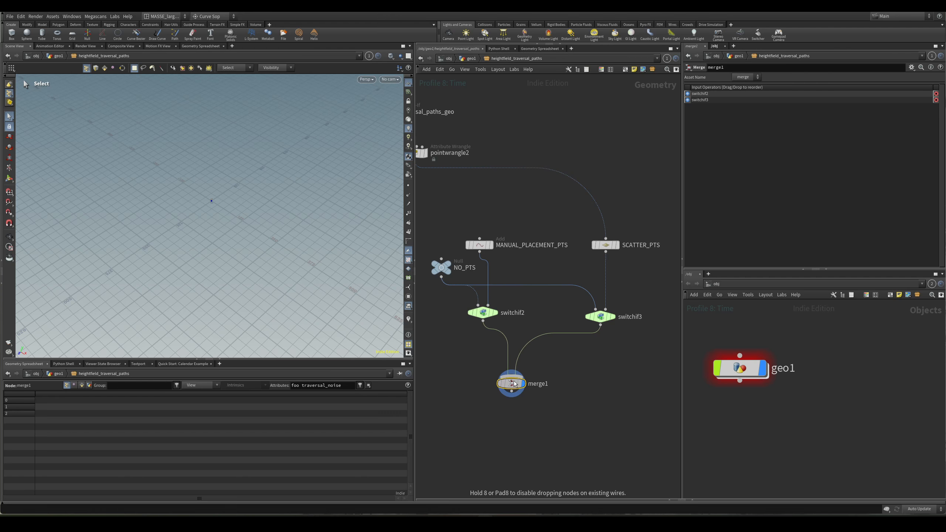
scroll(536, 385, up, 5)
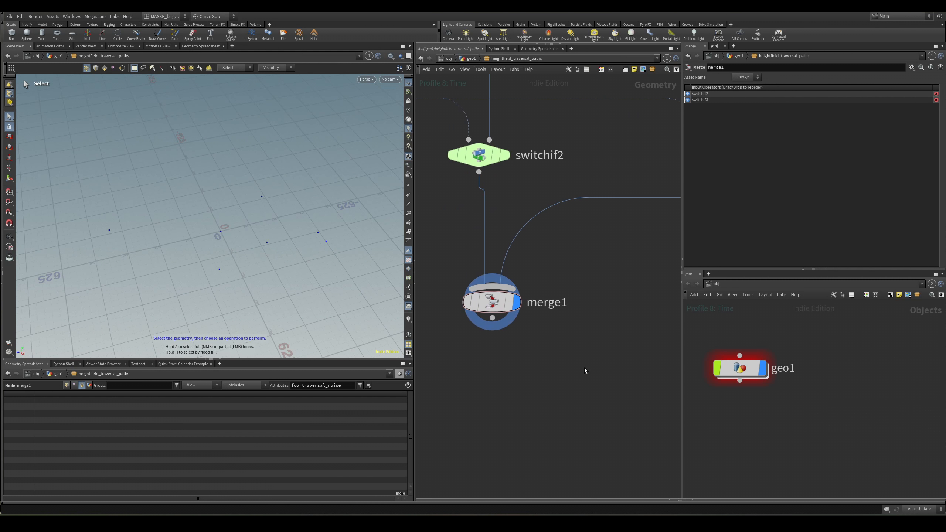
scroll(558, 360, down, 3)
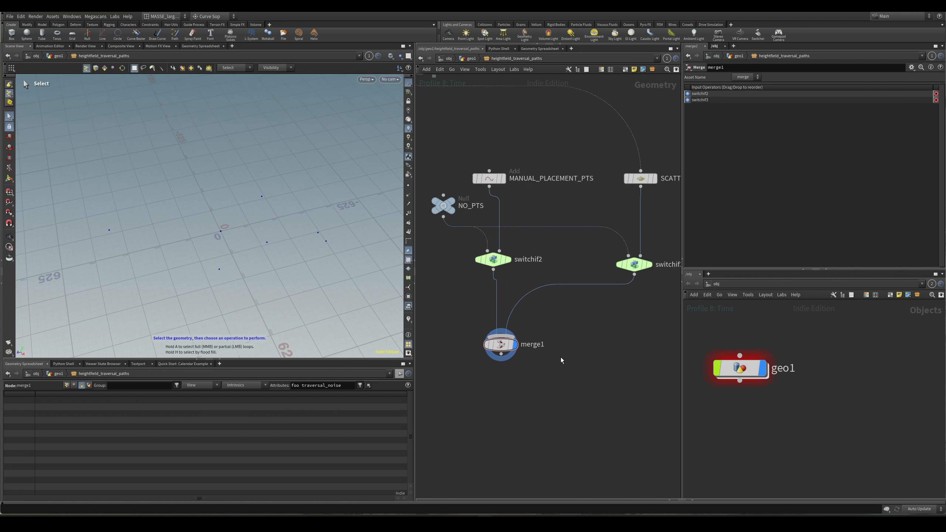
Add a Point Wrangle fed by merge1, display its result, and set Run Over to Detail (only once).
scroll(521, 352, up, 3)
key(Tab)
text(po)
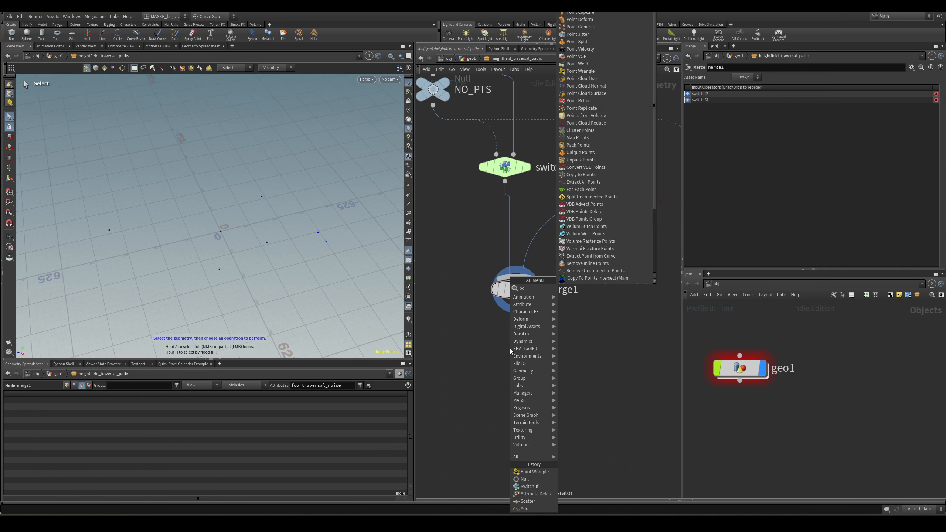
text(int wr)
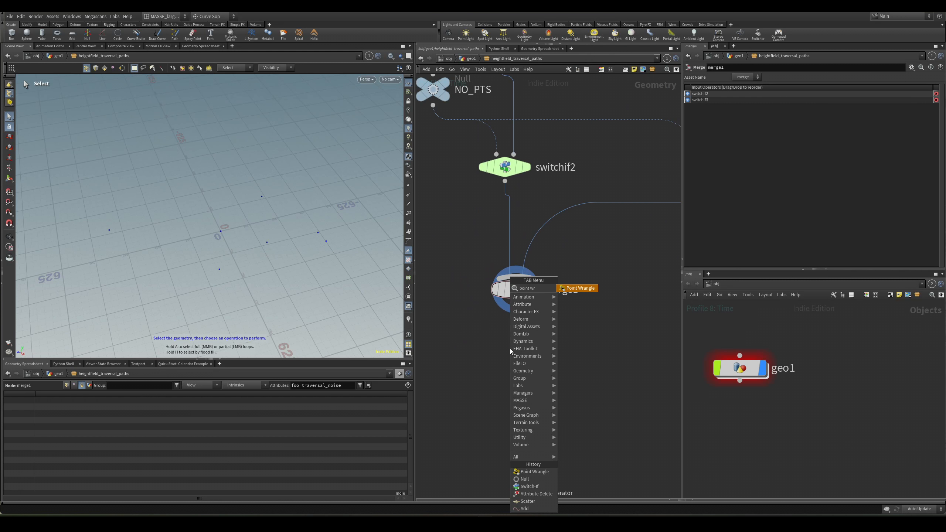
key(Return)
click(547, 391)
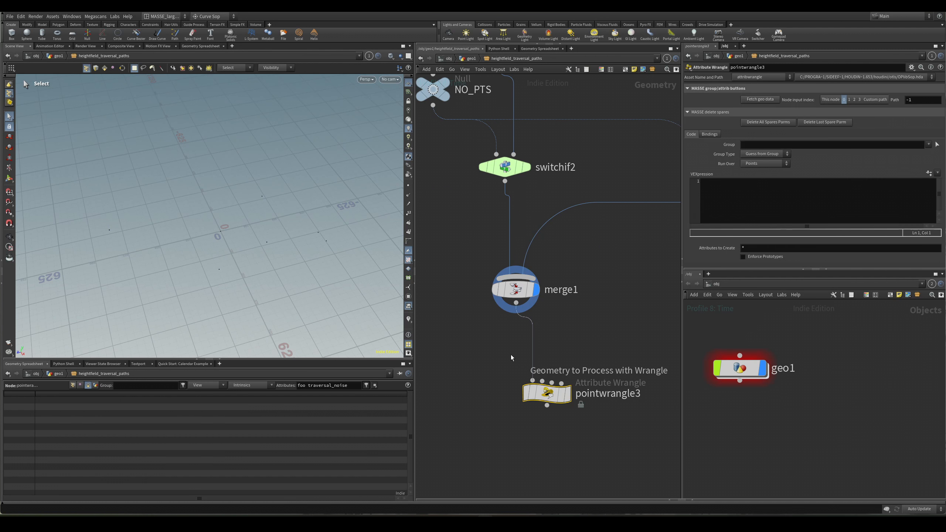
drag(547, 393, 523, 368)
click(761, 164)
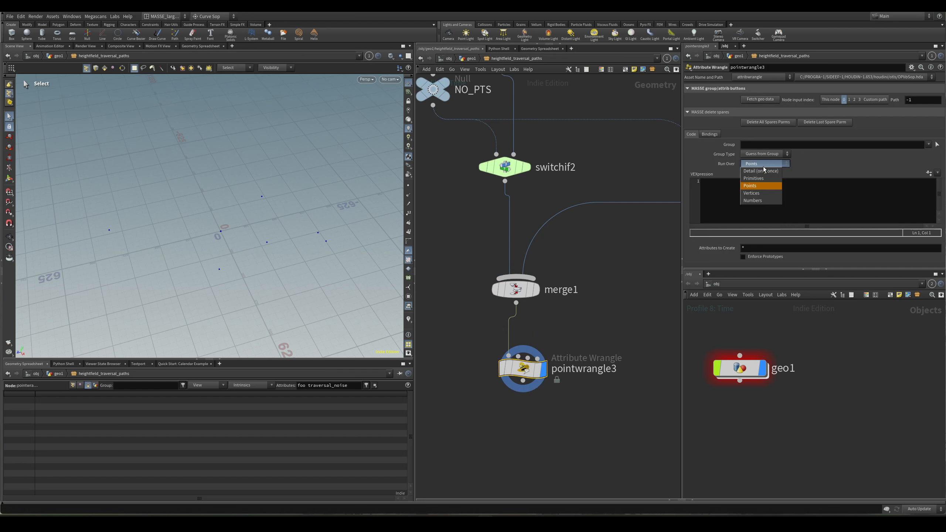
click(763, 175)
Display merge1 and examine the node information of merge1 and pointwrangle3 for their point counts.
click(511, 300)
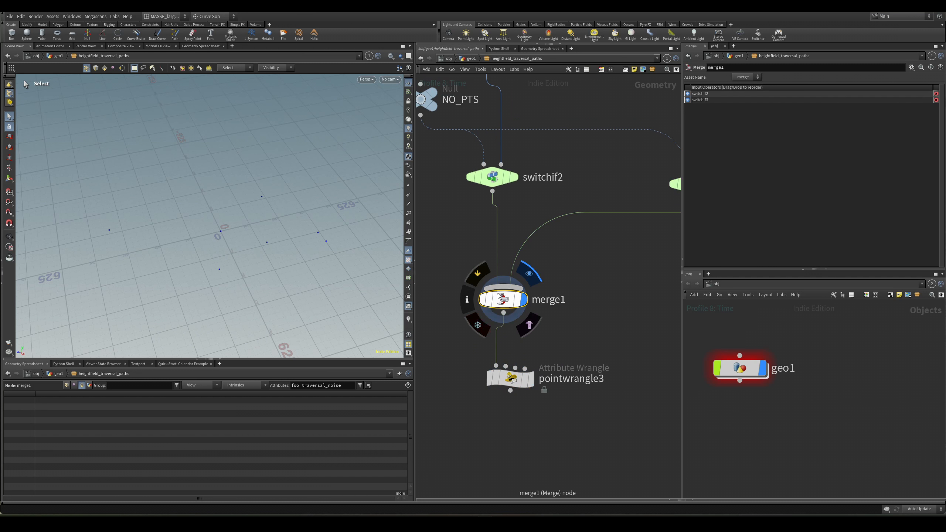
middle_click(515, 308)
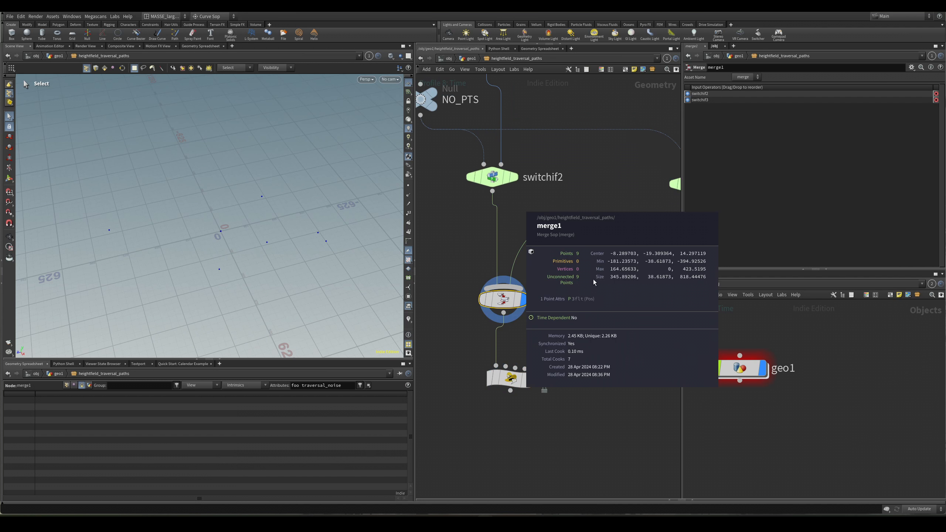
scroll(596, 278, down, 2)
middle_drag(595, 278, 563, 326)
scroll(543, 325, up, 2)
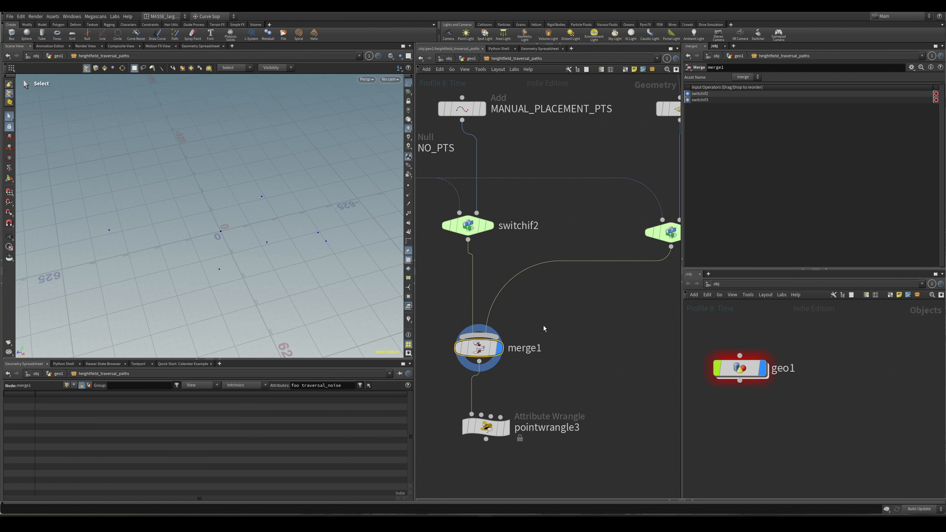
scroll(541, 325, down, 1)
middle_drag(493, 344, 504, 309)
scroll(503, 309, up, 2)
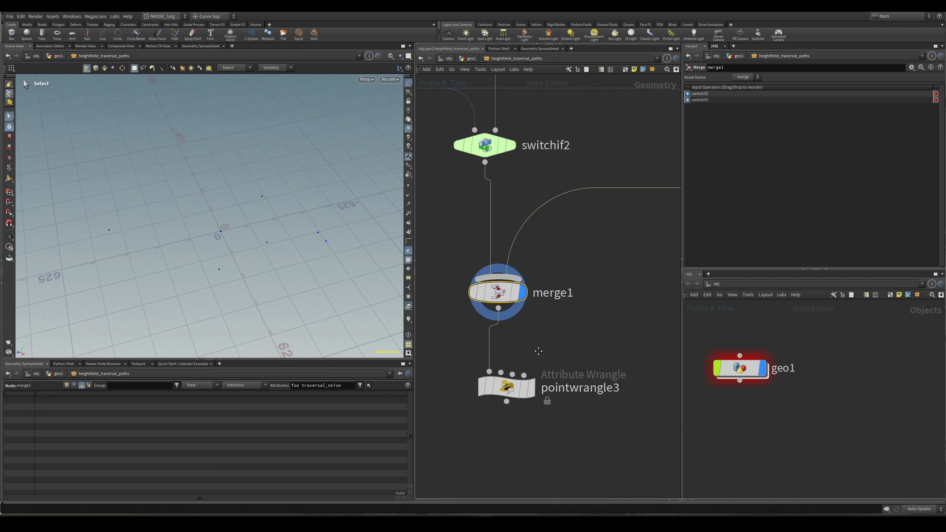
middle_click(510, 356)
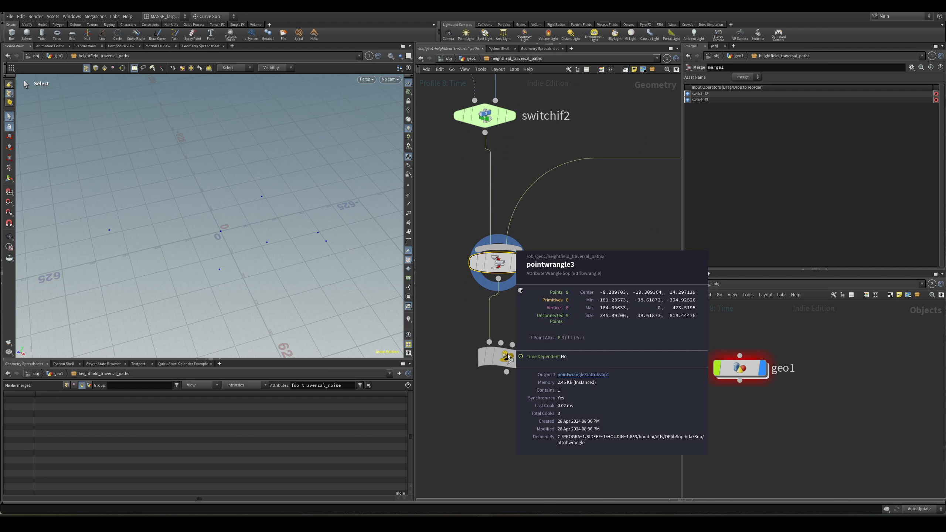
mouse_move(552, 379)
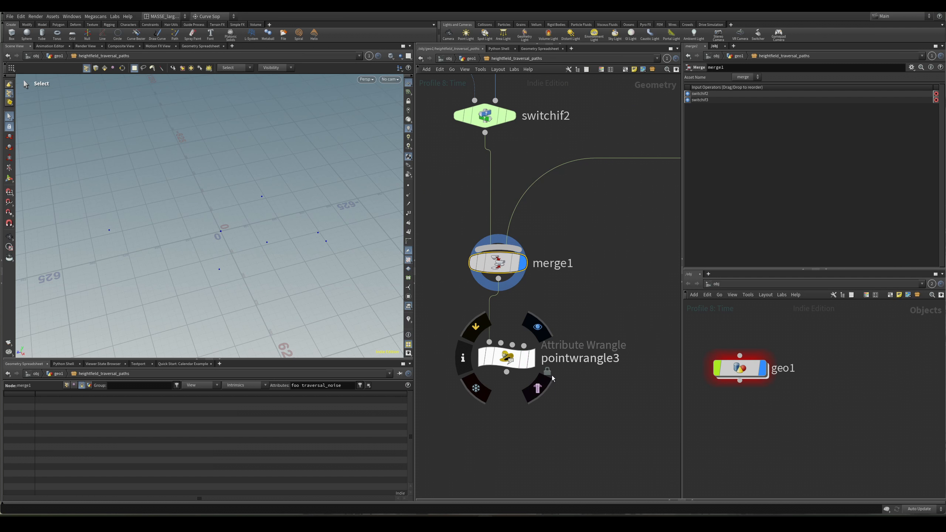
Place a Find Shortest Path node below pointwrangle3.
scroll(569, 392, down, 4)
key(Tab)
text(s)
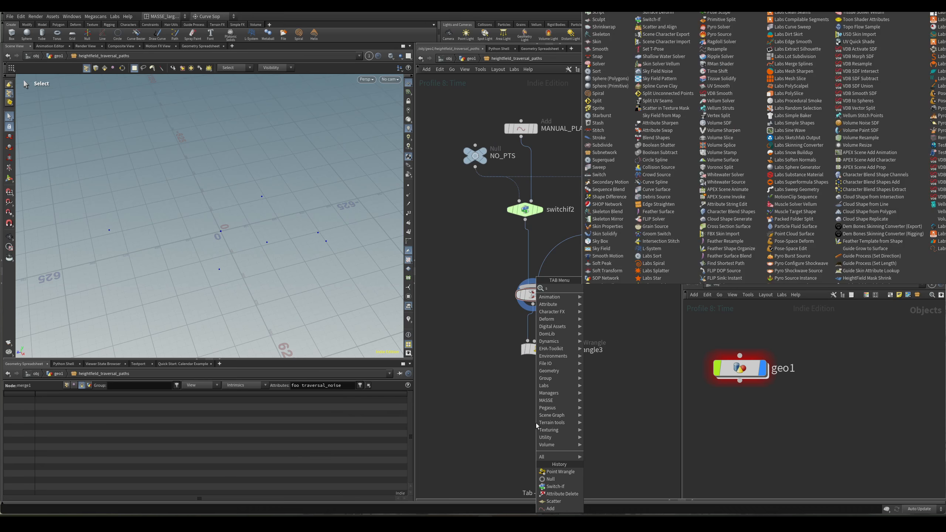
key(BackSpace)
text(find)
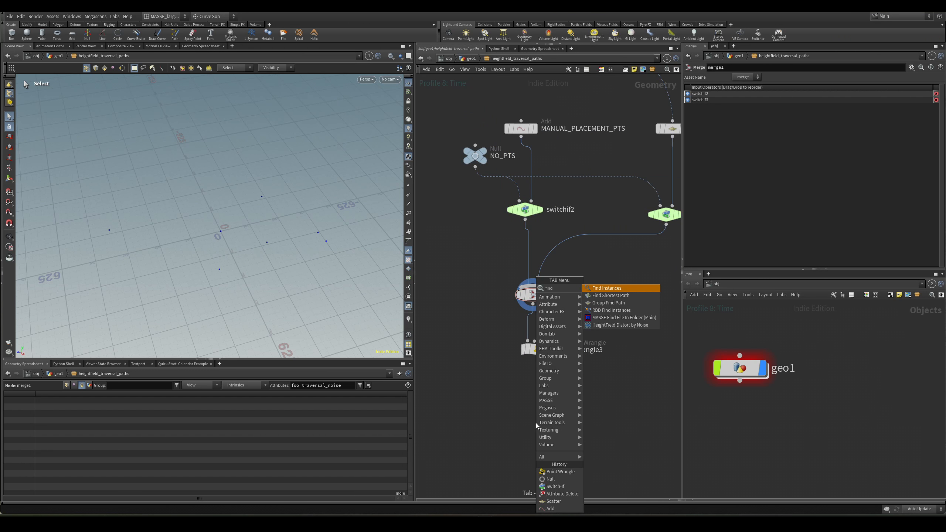
key(Down)
key(Return)
click(536, 423)
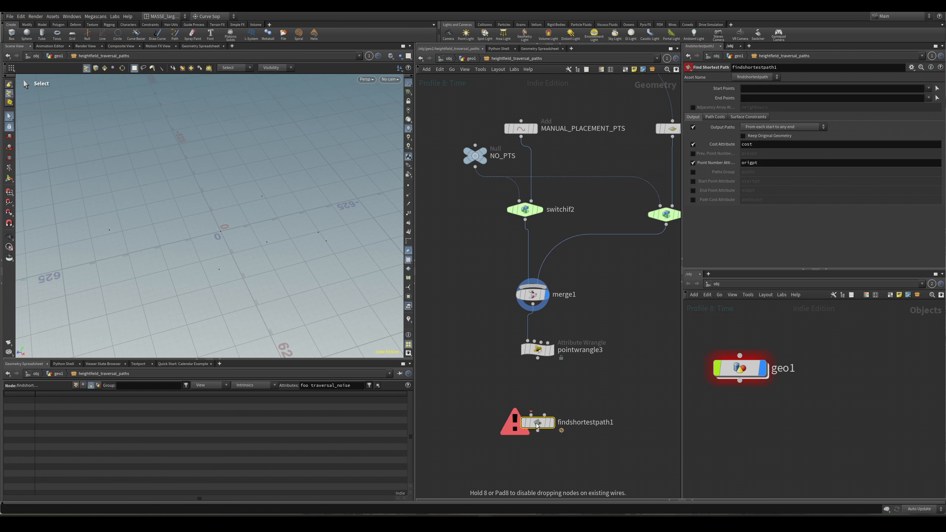
scroll(536, 423, up, 3)
drag(530, 423, 514, 423)
Set the Find Shortest Path node's Output Paths to From each start to corresponding end.
click(769, 129)
click(785, 99)
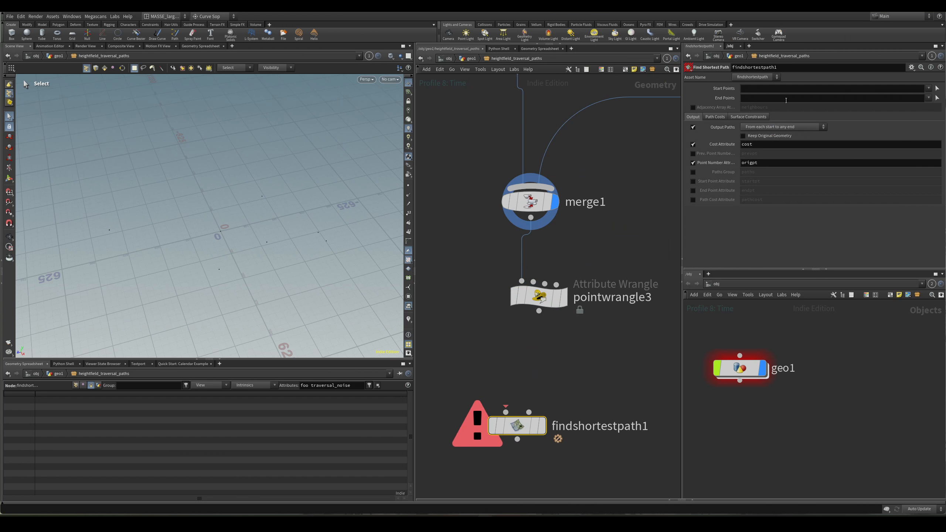
click(766, 128)
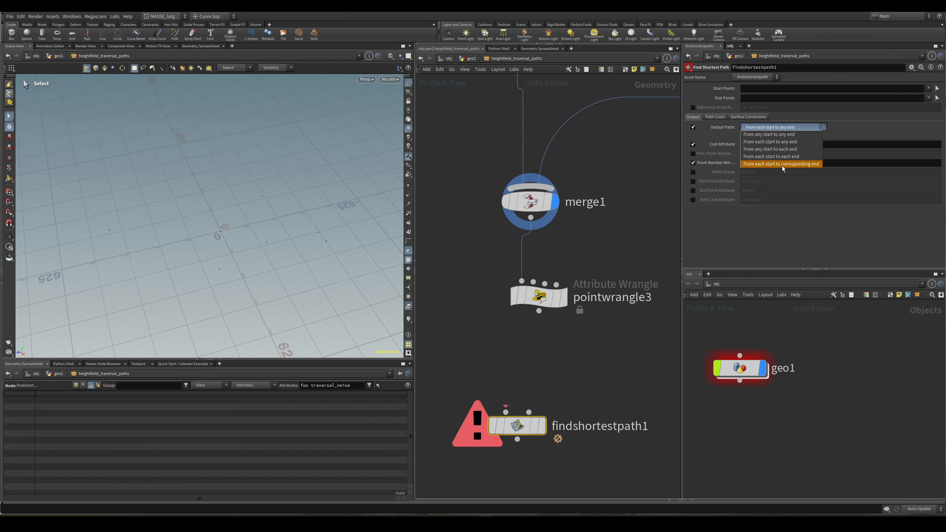
click(805, 164)
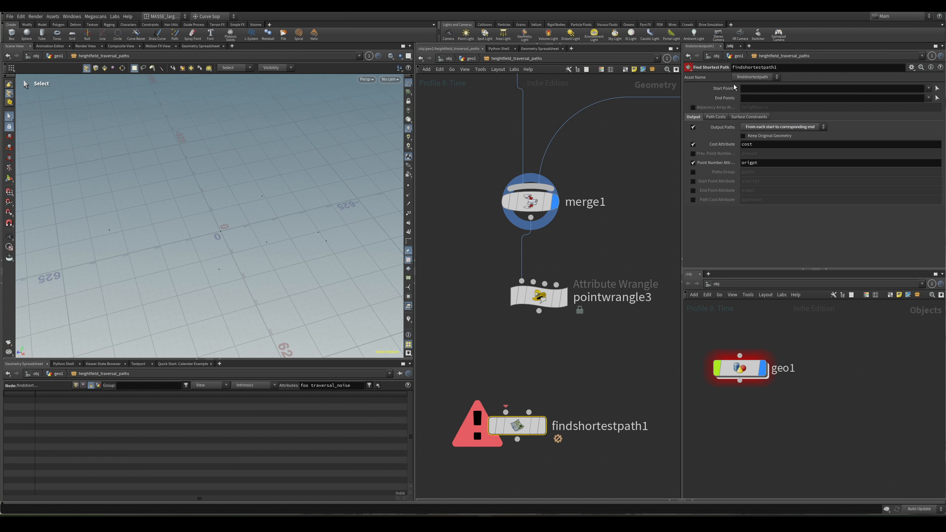
Review the Start Points and End Points settings and move the Find Shortest Path node further to the lower left of pointwrangle3.
click(786, 90)
click(786, 97)
click(780, 90)
click(747, 98)
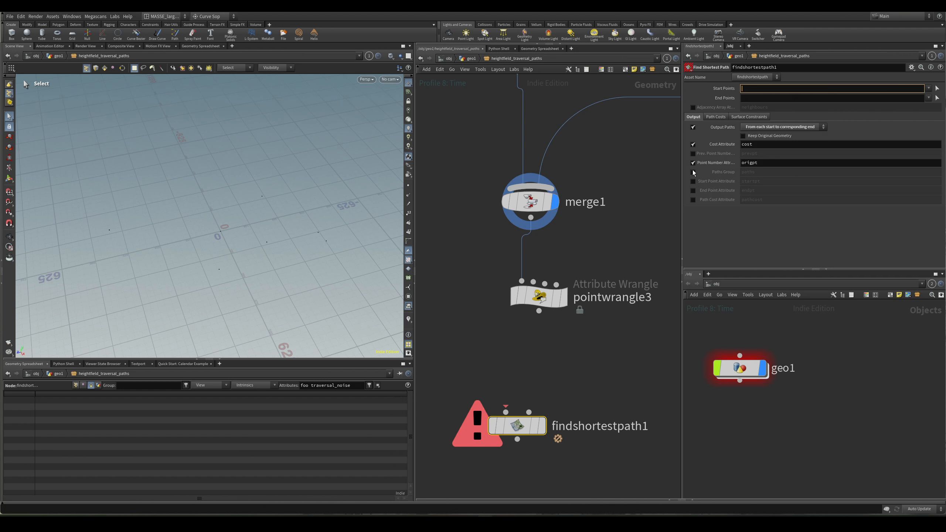
scroll(629, 224, down, 3)
drag(566, 331, 502, 379)
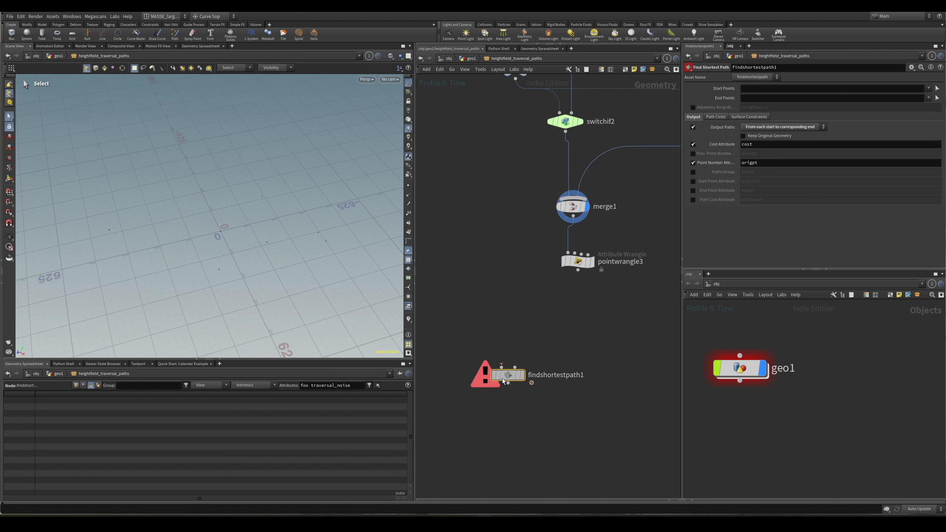
click(770, 98)
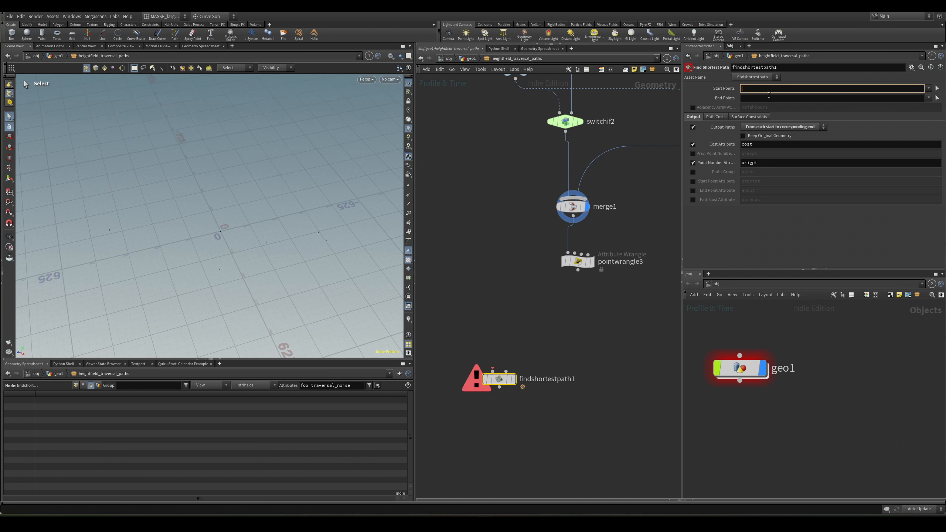
scroll(574, 302, down, 2)
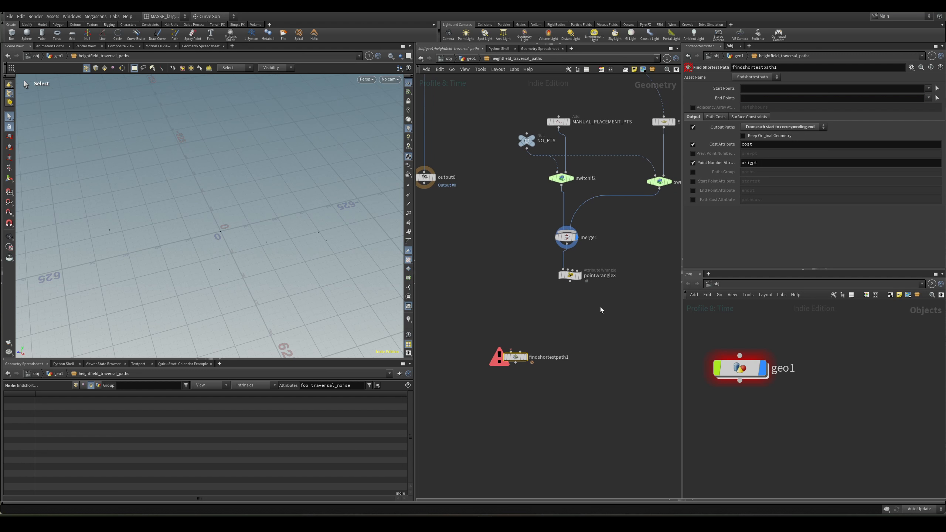
middle_drag(598, 309, 596, 318)
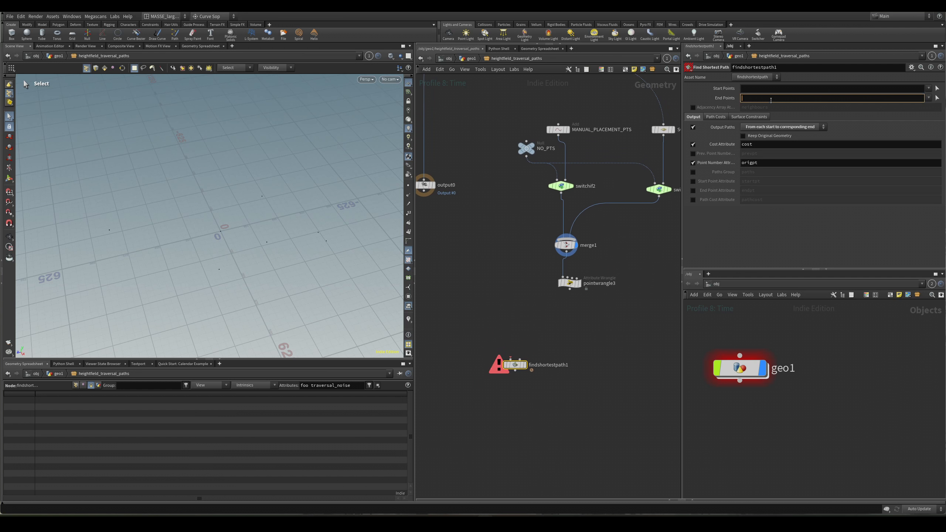
click(769, 88)
Display pointwrangle3, enter the VEX code if(npoints(0) % 2 == 1){ removepoint(0,npoints(0)-1);} and check merge1's point count.
scroll(594, 254, up, 3)
middle_drag(608, 318, 588, 375)
click(545, 336)
click(565, 336)
click(813, 212)
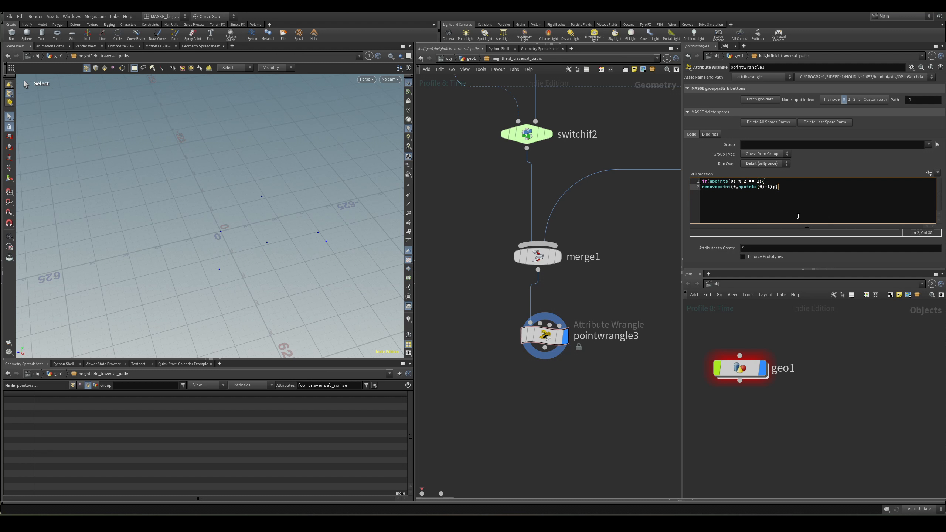
click(762, 186)
middle_click(556, 262)
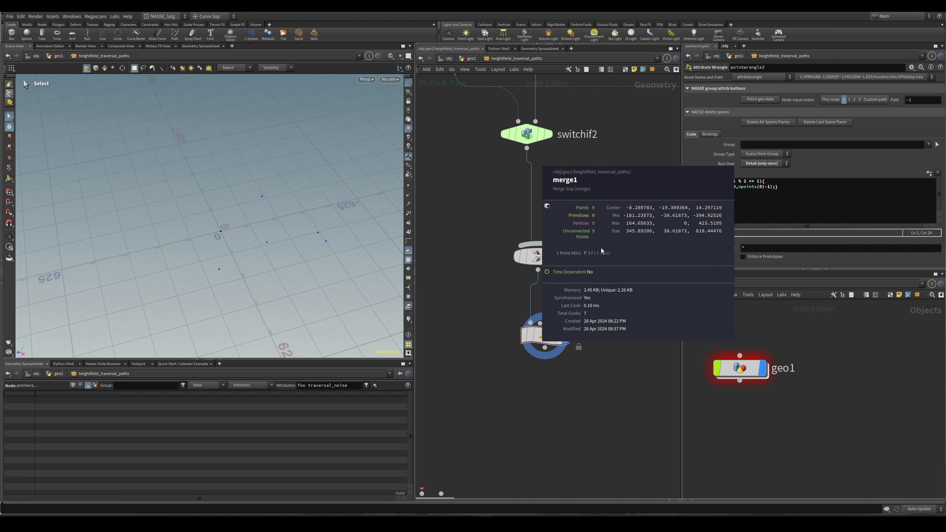
Finish pointwrangle3's removepoint line with a semicolon and compare the point counts of merge1 and pointwrangle3.
click(772, 204)
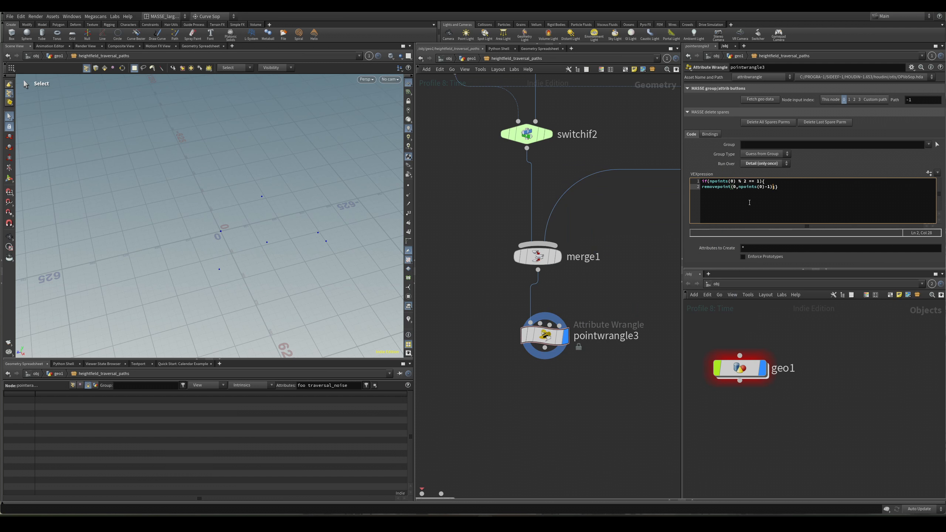
middle_click(548, 259)
text(;)
click(745, 206)
middle_click(545, 356)
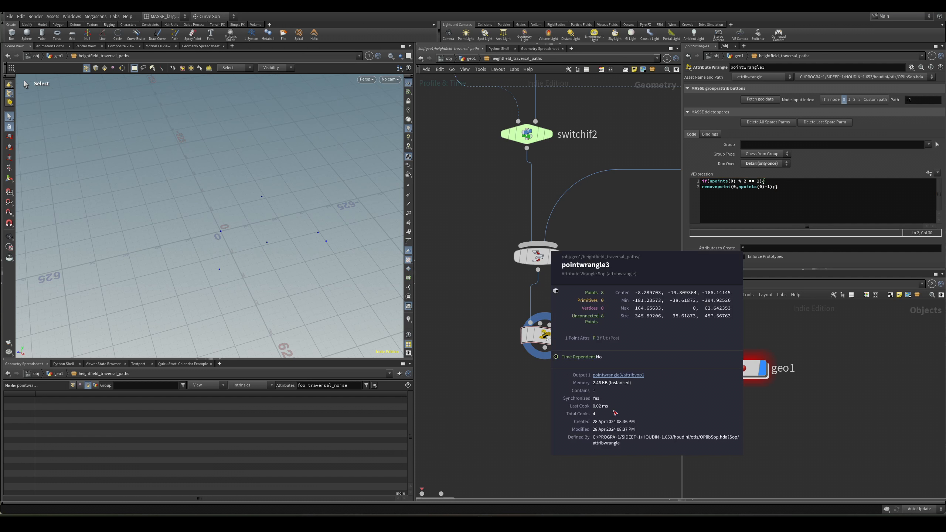
scroll(572, 394, down, 2)
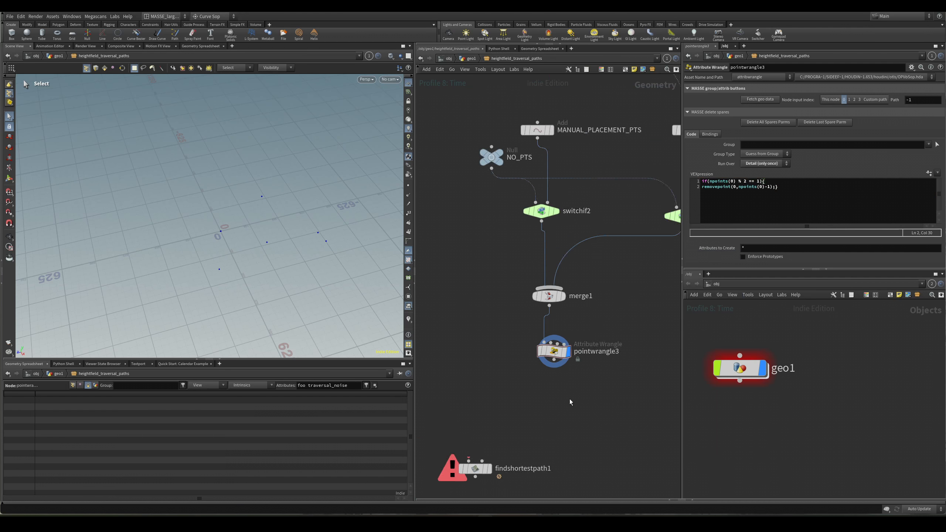
scroll(575, 350, up, 2)
middle_drag(570, 402, 594, 341)
scroll(578, 352, down, 3)
scroll(591, 315, up, 2)
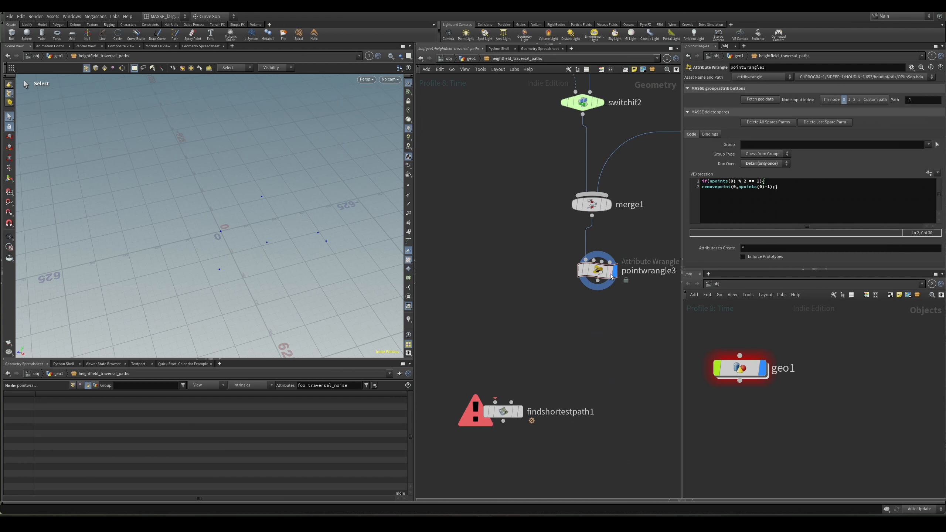
middle_click(612, 276)
scroll(540, 407, up, 2)
scroll(525, 437, down, 5)
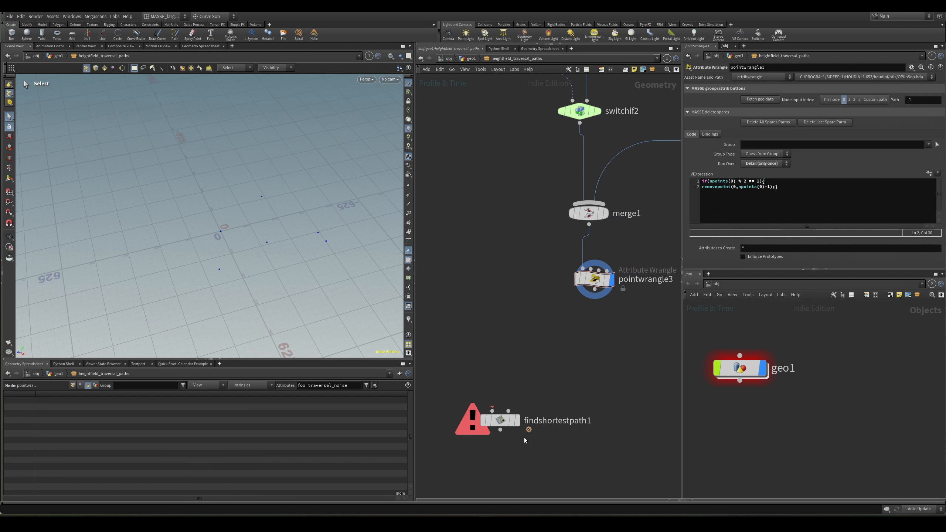
Shift the Find Shortest Path node slightly lower below pointwrangle3 and review its Start Points and End Points settings.
middle_drag(468, 306, 530, 318)
scroll(527, 311, up, 2)
drag(508, 263, 461, 263)
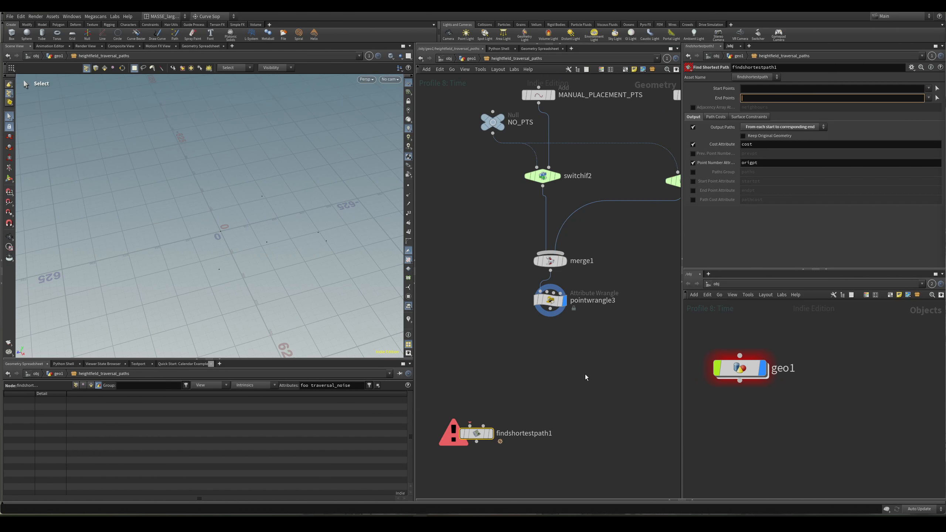
mouse_move(560, 387)
middle_down()
mouse_move(581, 376)
mouse_move(577, 397)
mouse_move(583, 347)
mouse_move(565, 392)
mouse_move(572, 371)
middle_up()
scroll(573, 411, down, 1)
scroll(565, 345, up, 2)
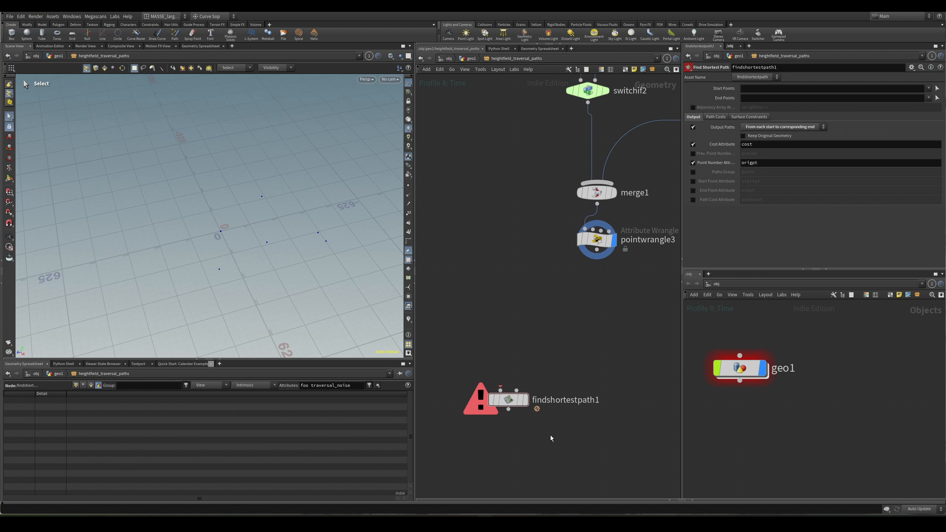
middle_drag(644, 264, 612, 297)
click(566, 274)
middle_drag(521, 404, 543, 340)
drag(543, 336, 508, 369)
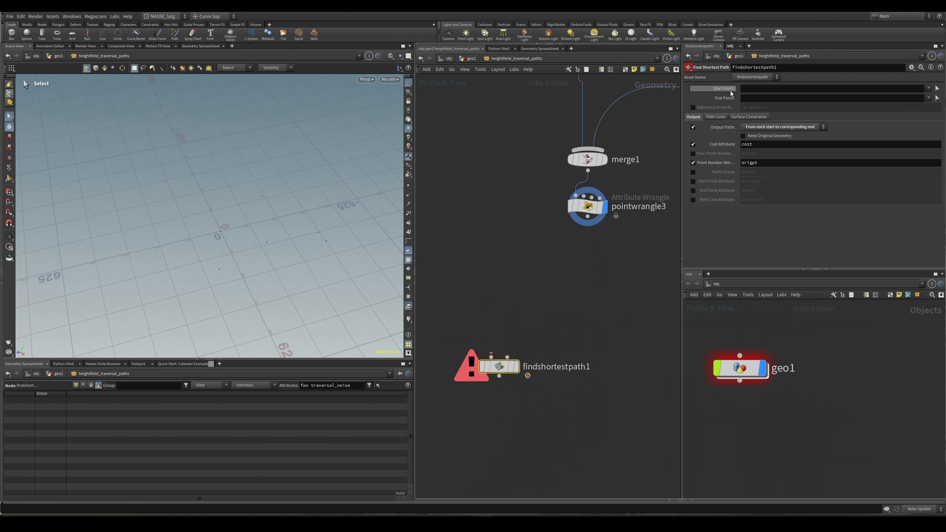
Duplicate pointwrangle3 as a connected wrangle directly below it and clear the copy's VEX code.
middle_drag(589, 260, 566, 321)
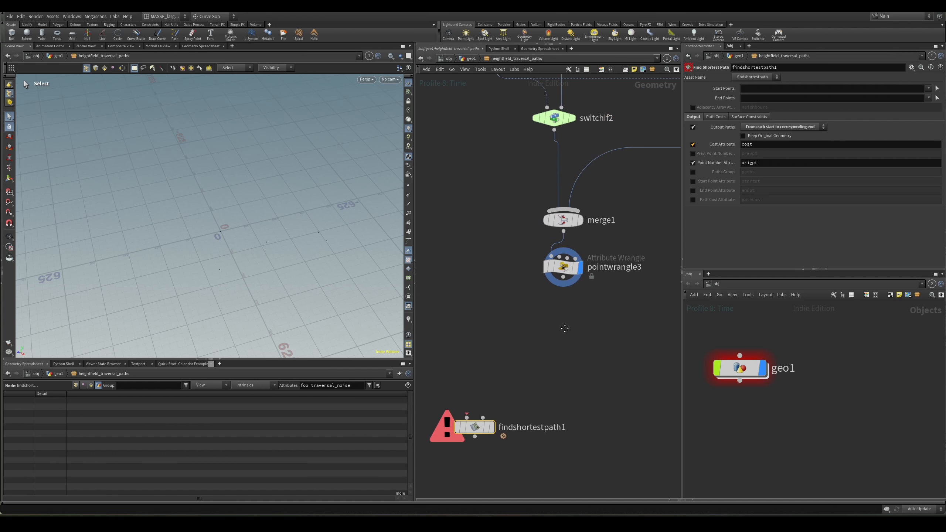
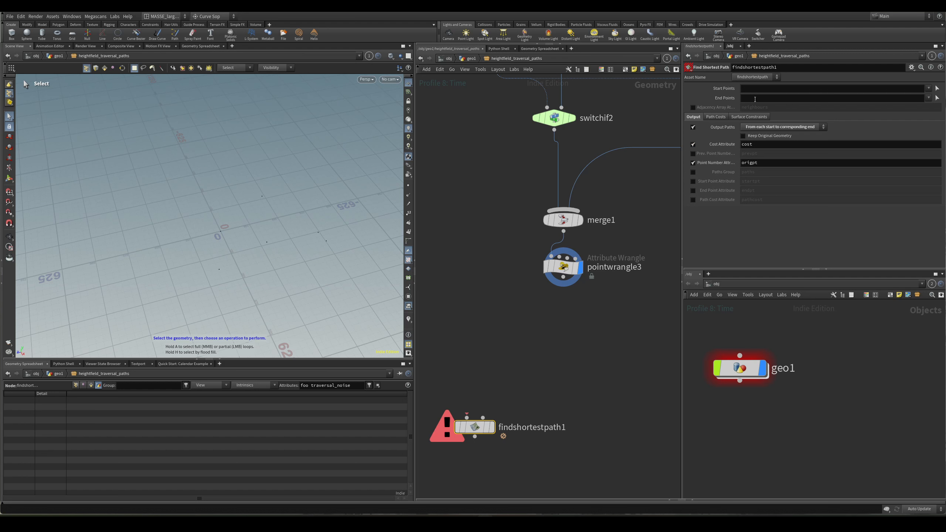
middle_drag(582, 312, 564, 329)
scroll(564, 331, down, 1)
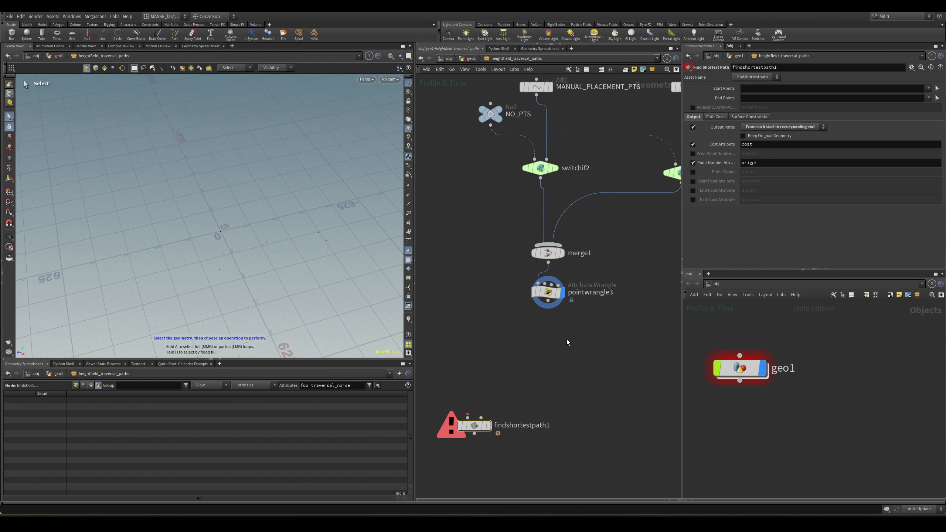
scroll(567, 339, up, 1)
key(Tab)
key(Escape)
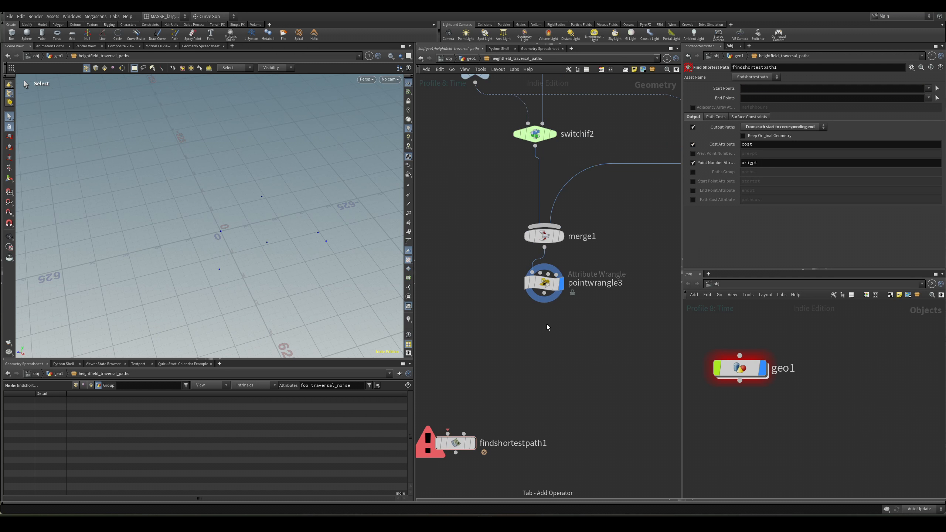
alt+drag(545, 284, 544, 333)
click(745, 201)
key(ctrl+a)
key(BackSpace)
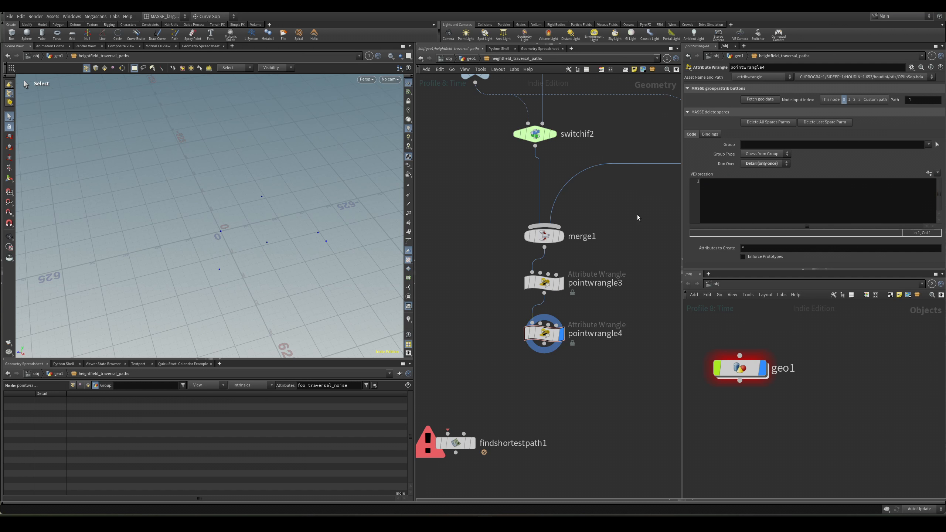
Open the new wrangle's empty VEX snippet in Visual Studio Code and move the editor window clear of the wrangle's parameters.
right_click(755, 187)
mouse_move(789, 229)
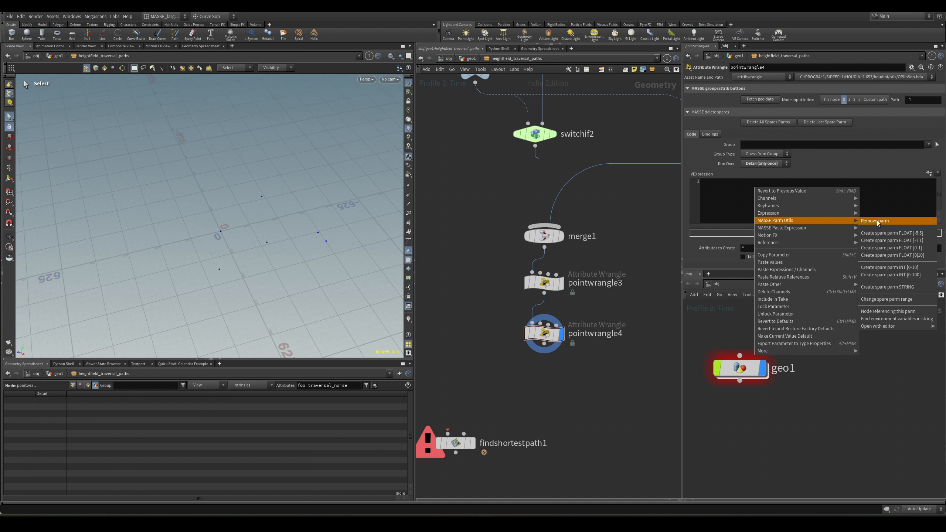
mouse_move(908, 329)
click(941, 327)
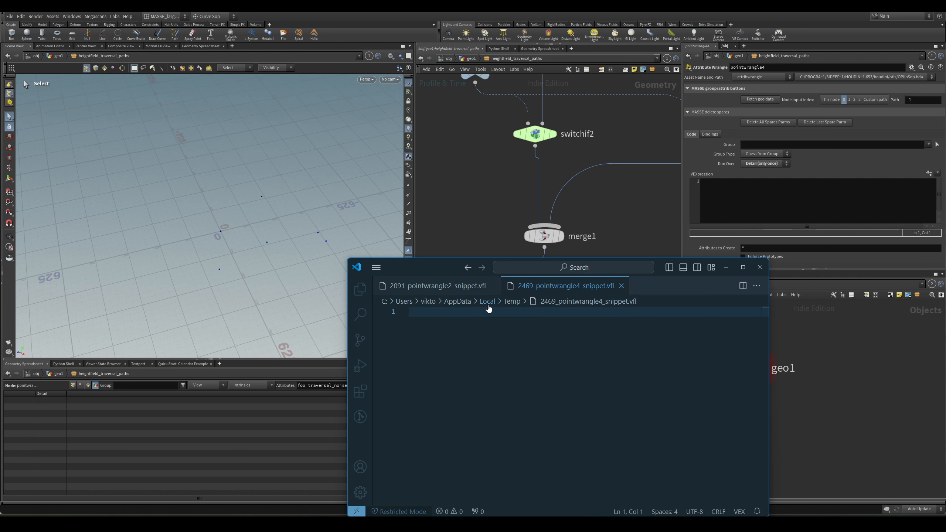
drag(440, 269, 452, 345)
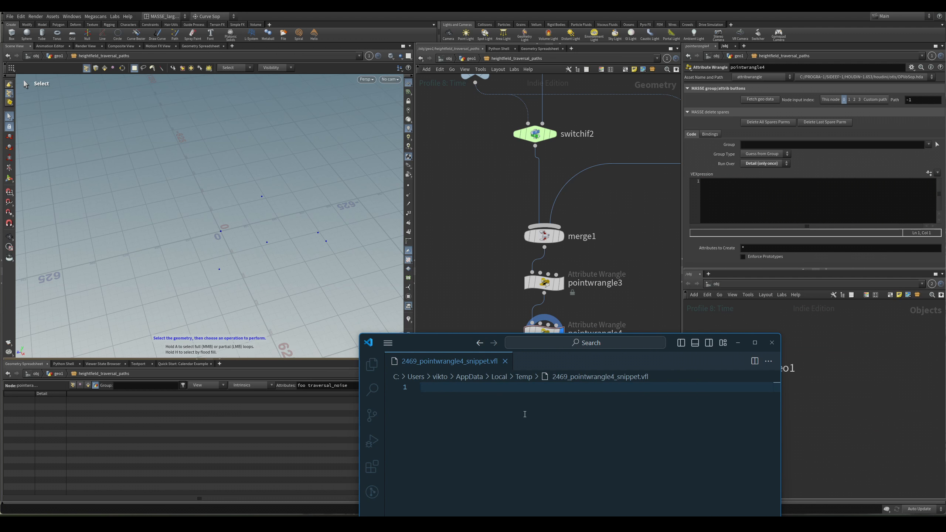
Declare the start point array in the snippet with string start_pts[];.
text(stri)
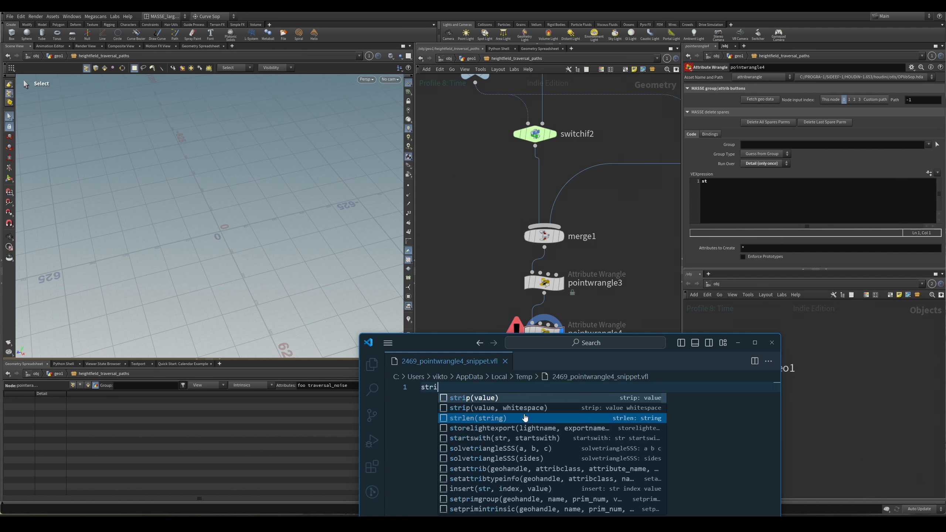
text(ng start_)
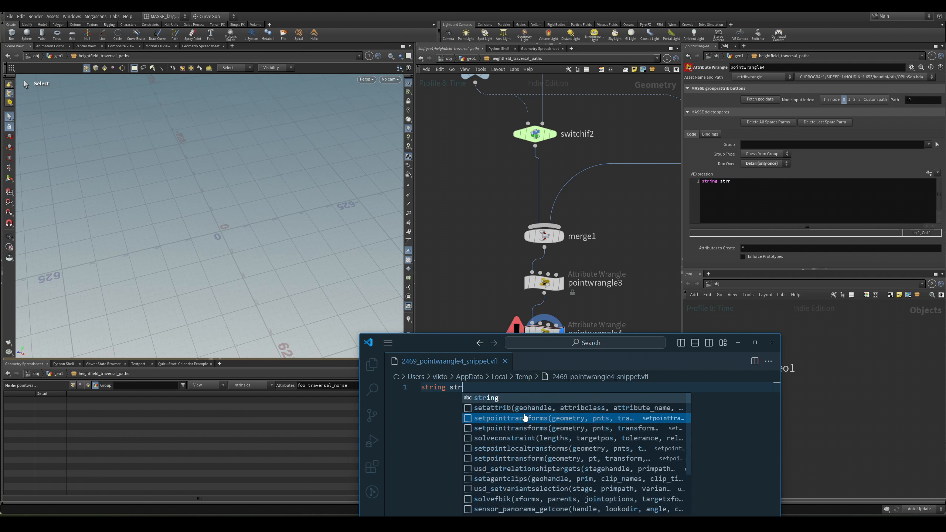
text(pts)
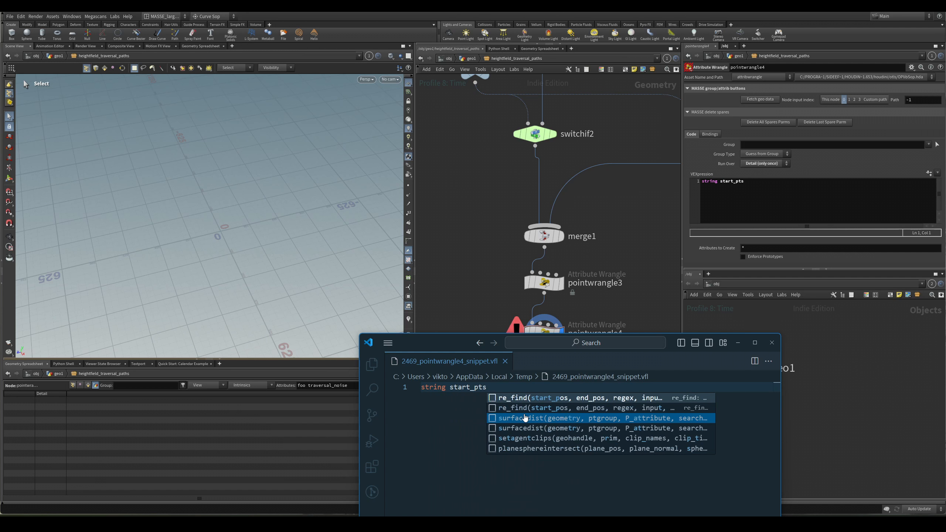
text([];)
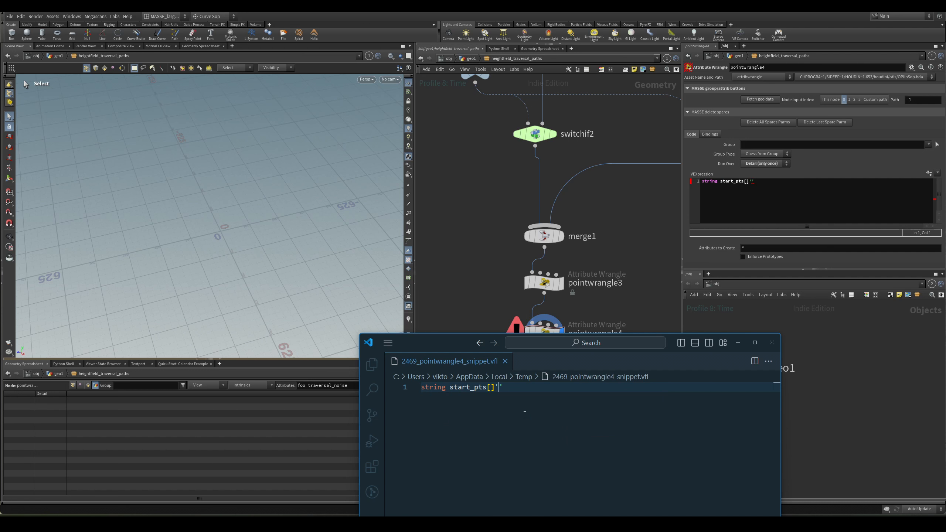
Copy the array declaration to the second line and rename it to string end_pts[];.
key(shift+Home)
key(ctrl+c)
key(End)
key(Return)
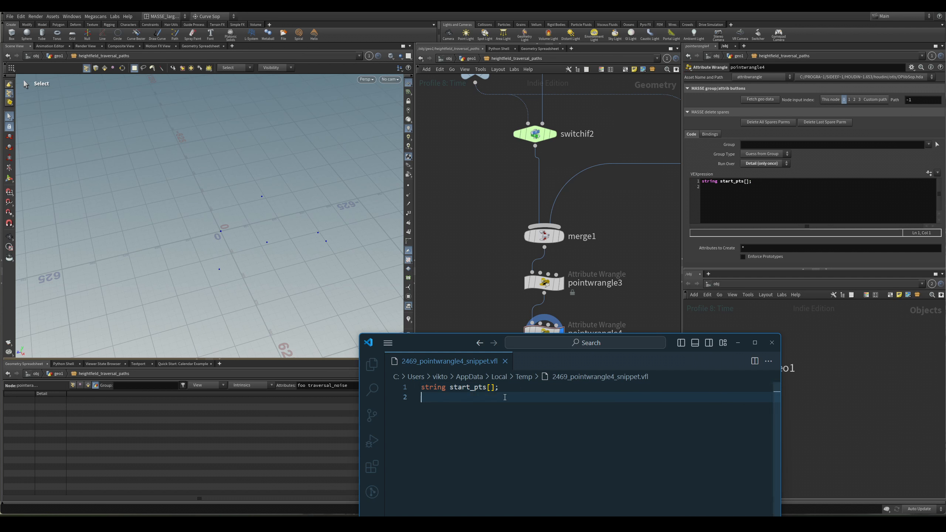
key(ctrl+v)
click(469, 398)
key(ctrl+BackSpace)
text(end)
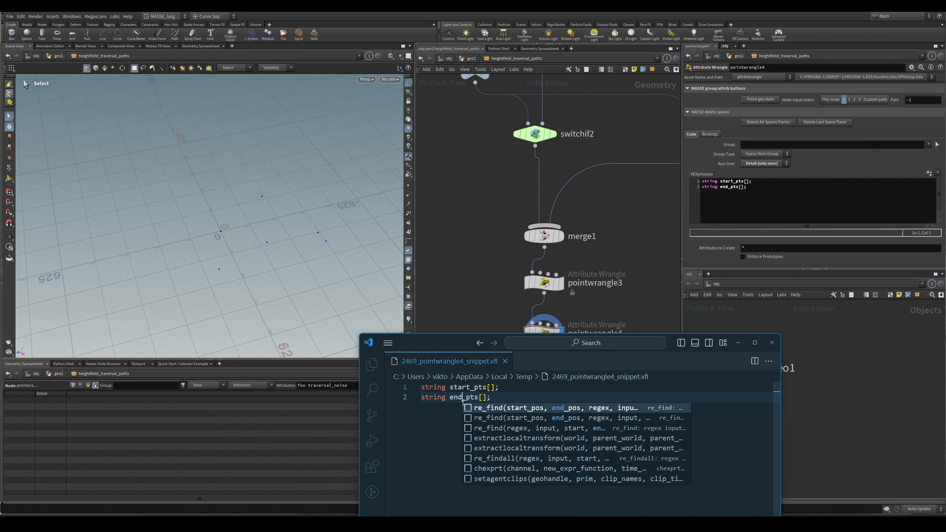
key(Escape)
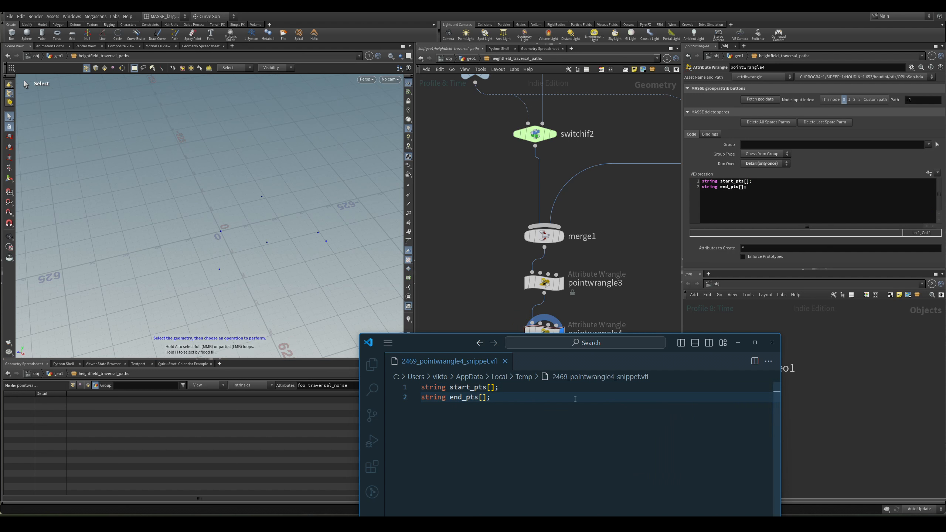
Insert a for loop below the two array declarations with npoints(0) as its upper limit.
click(555, 387)
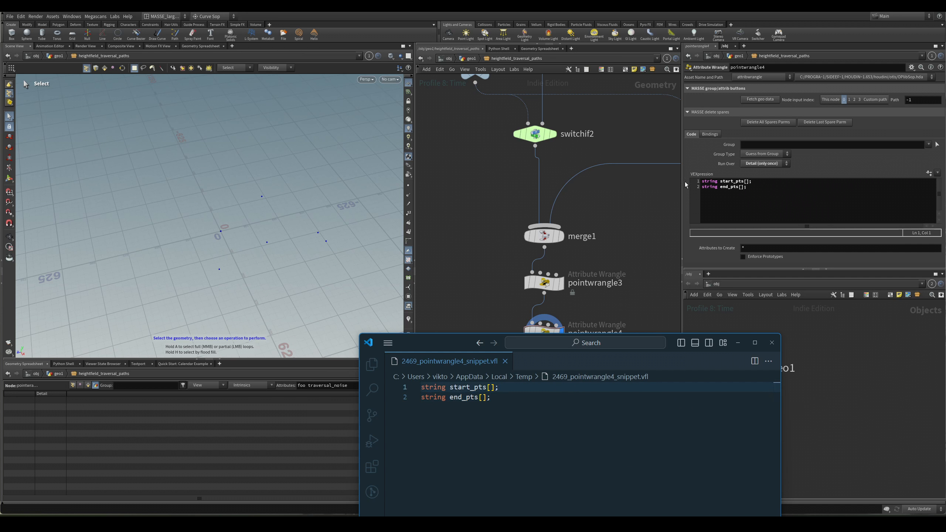
drag(442, 339, 445, 325)
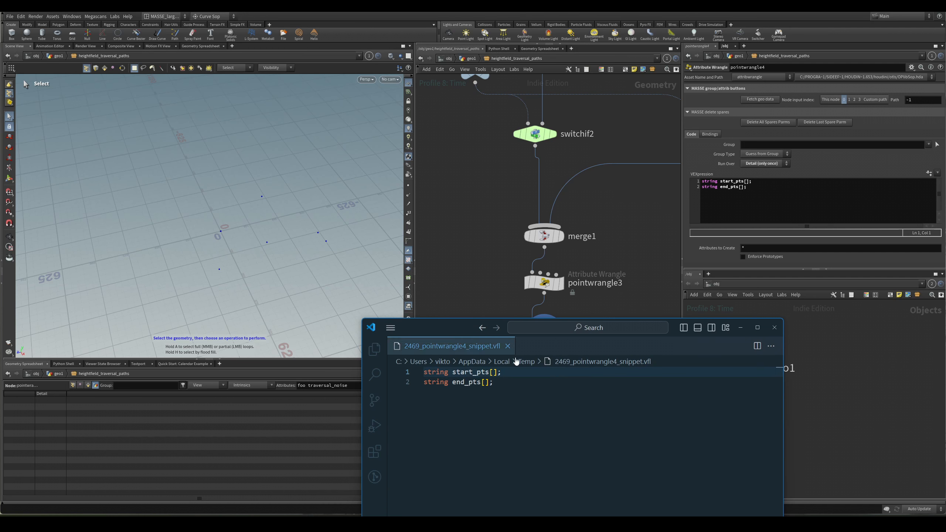
click(538, 421)
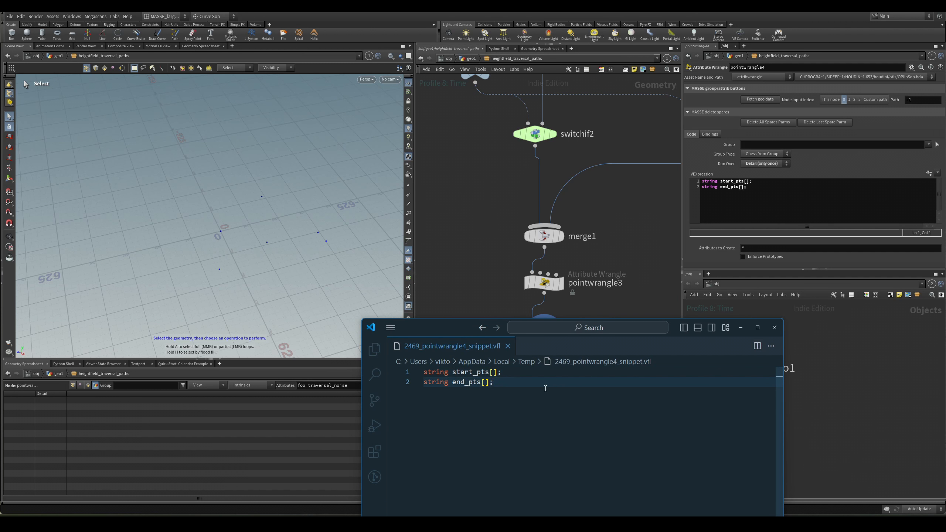
key(Return)
text(for)
key(Return)
key(ctrl+s)
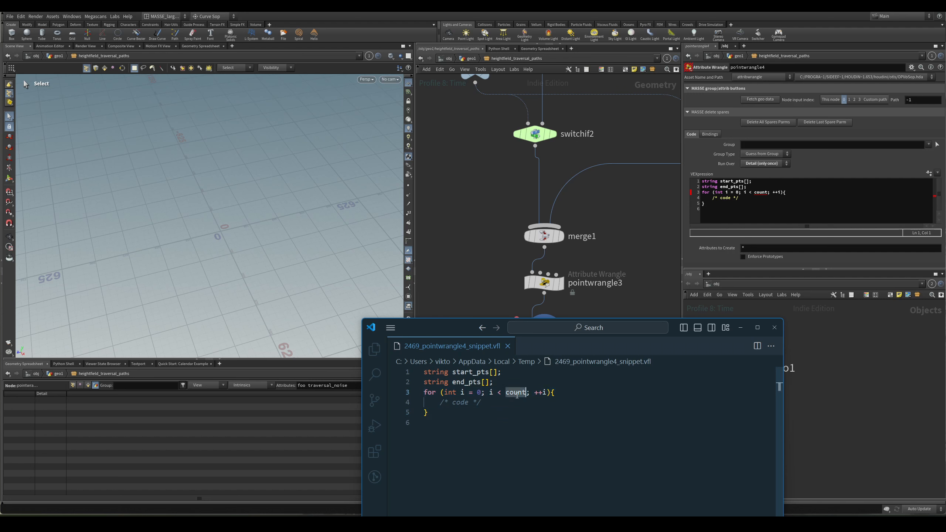
text(npoi)
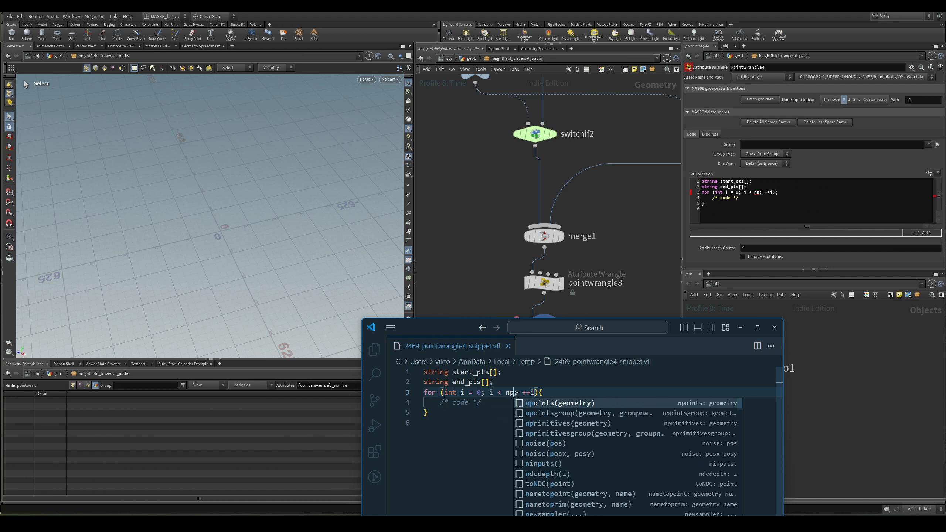
key(Return)
text(0)
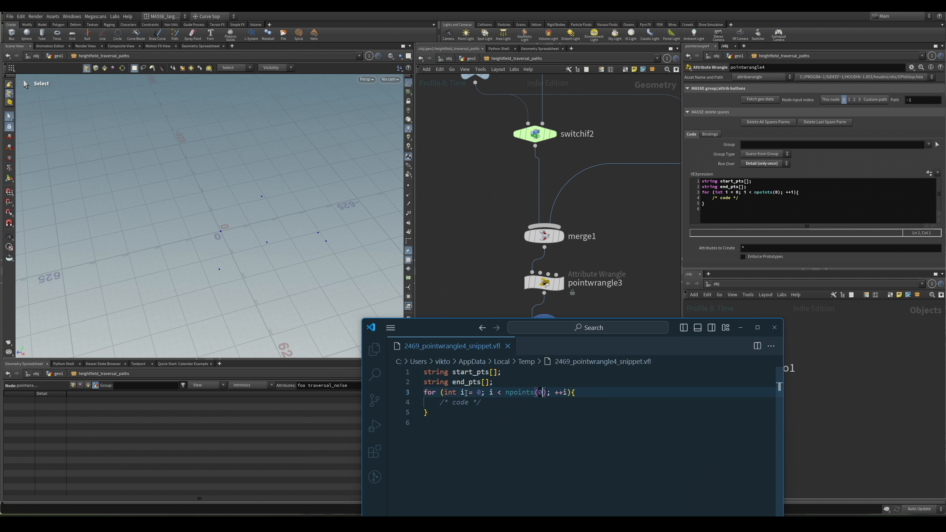
Rename the loop variable to pt in the loop's initialisation, condition and increment.
click(466, 393)
key(BackSpace)
text(pt)
key(ctrl+Right)
key(ctrl+Right)
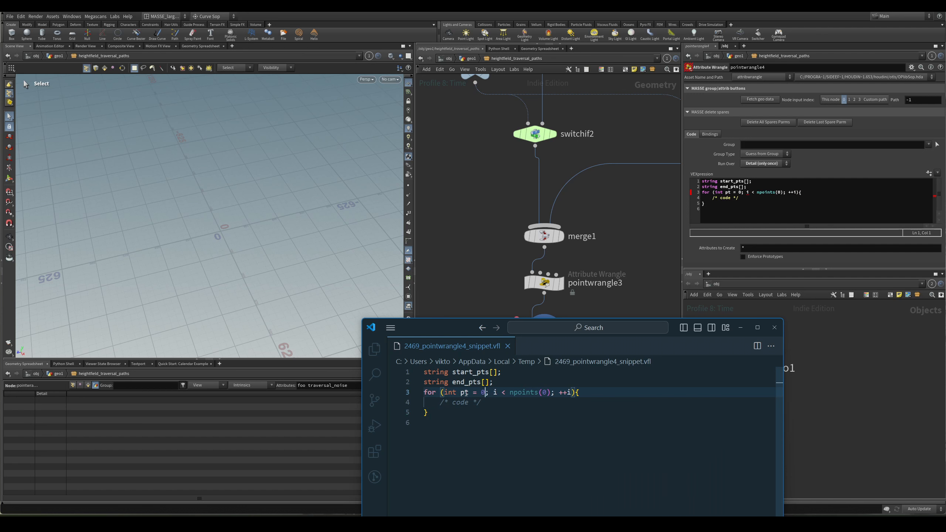
key(Right)
key(shift+Right)
text(pt)
key(ctrl+Right)
key(ctrl+Right)
key(ctrl+Right)
key(Right)
key(shift+Right)
text(pt)
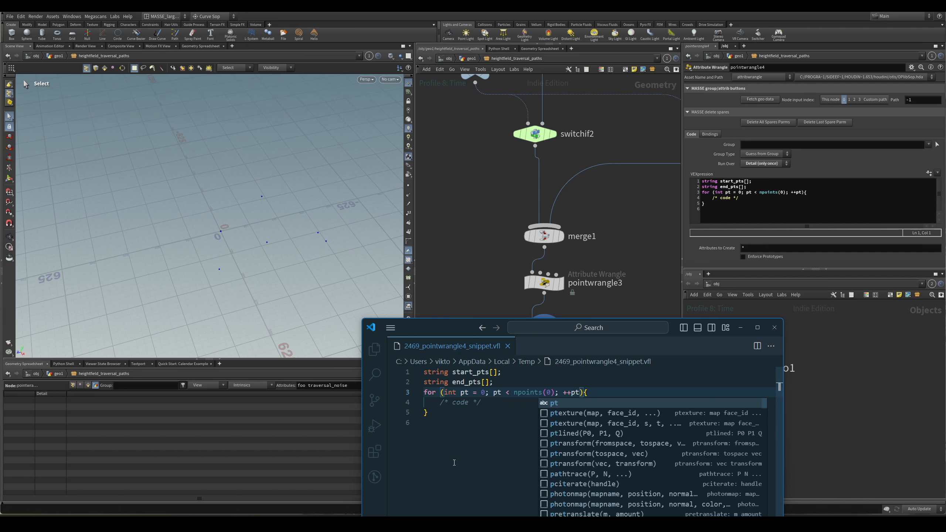
Place the cursor on the loop's placeholder comment line and split the editor to show the snippet side by side.
click(489, 405)
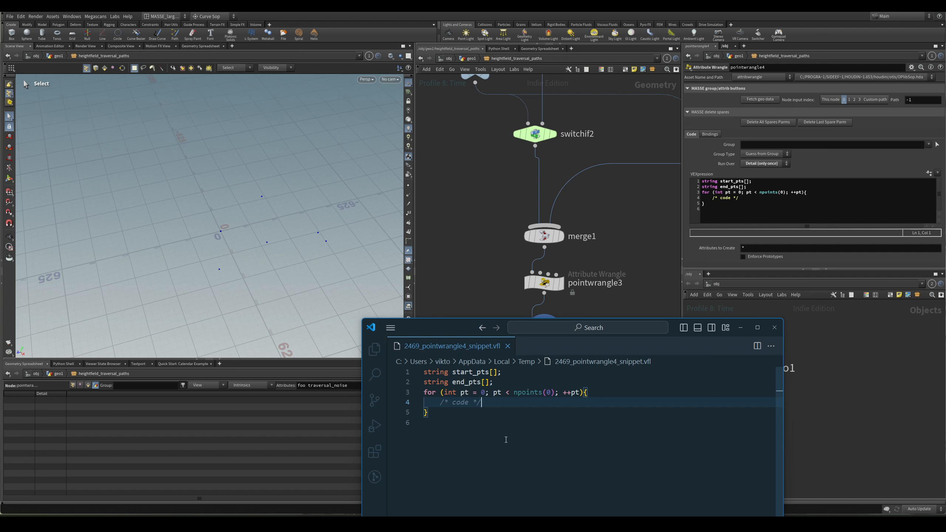
click(491, 436)
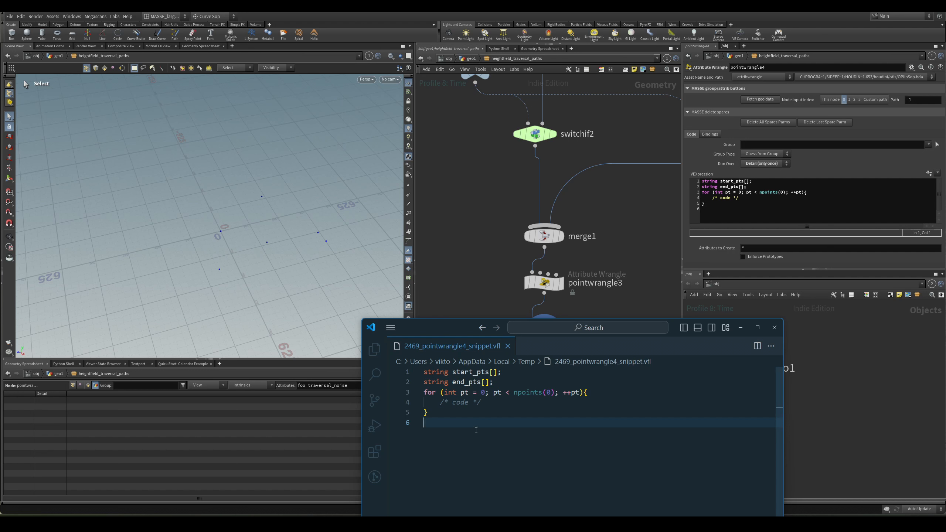
key(Up)
key(Up)
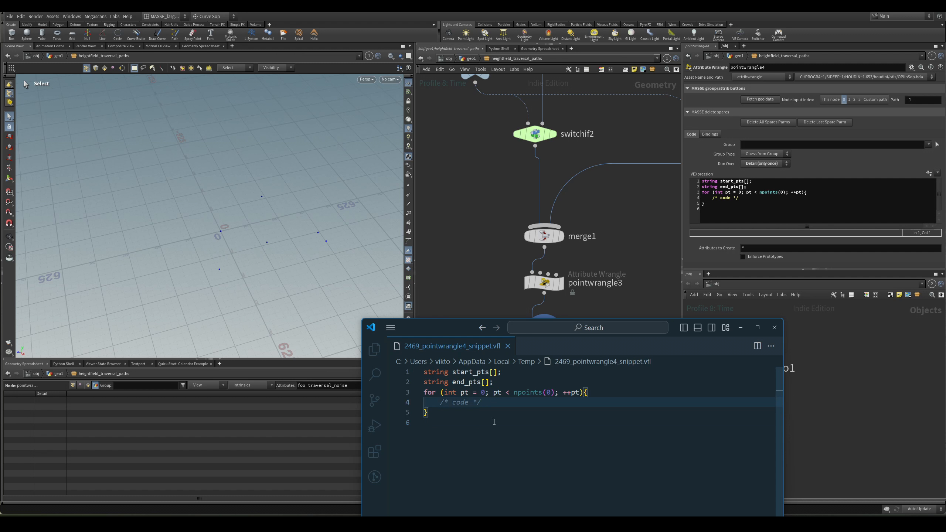
key(ctrl+backslash)
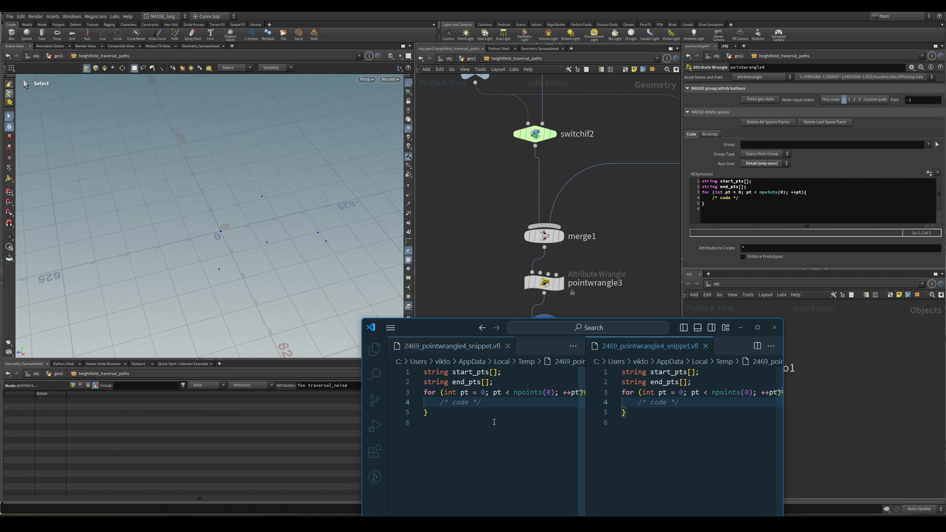
Close the duplicate editor split and delete the placeholder comment inside the for loop.
key(ctrl+w)
click(517, 403)
key(BackSpace)
key(BackSpace)
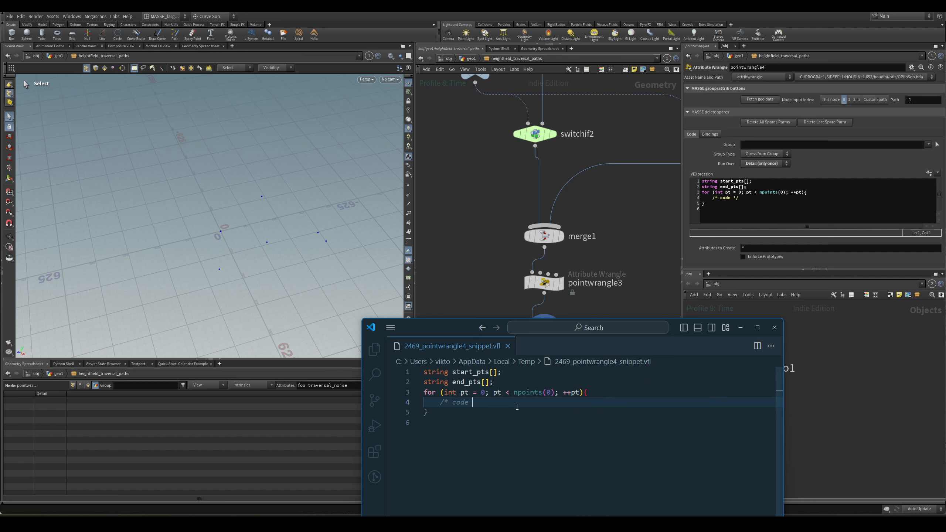
key(ctrl+BackSpace)
key(ctrl+BackSpace)
Insert an if block inside the for loop with the condition pt % 2 == 0.
text(if)
key(Tab)
text(pt)
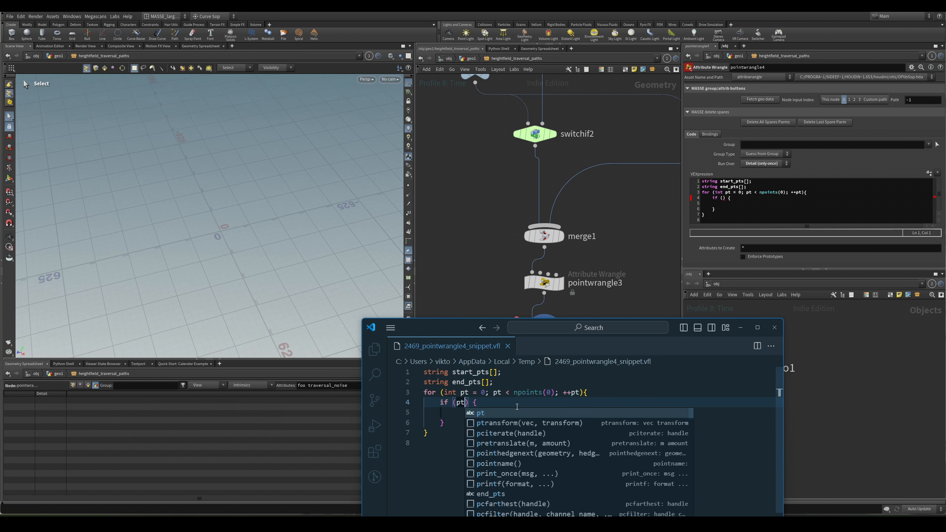
text( % 3)
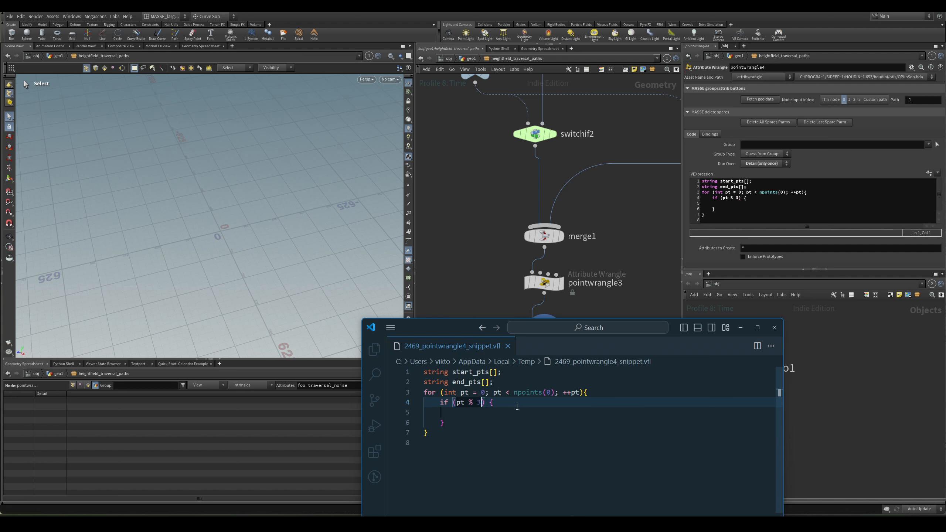
text( == 0)
click(516, 412)
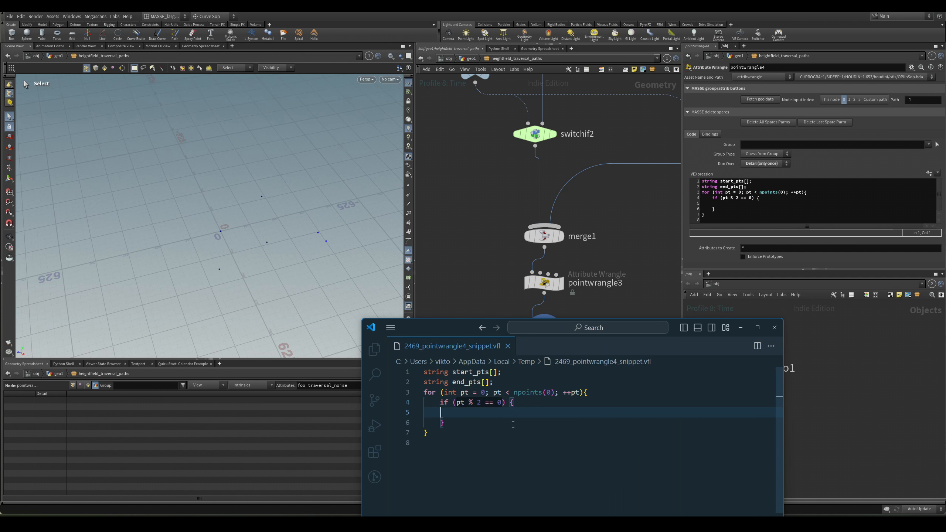
click(509, 441)
click(511, 413)
click(524, 405)
click(527, 411)
Add an append call inside the if block with start_pts as its array argument.
click(469, 371)
double_click(469, 371)
key(ctrl+c)
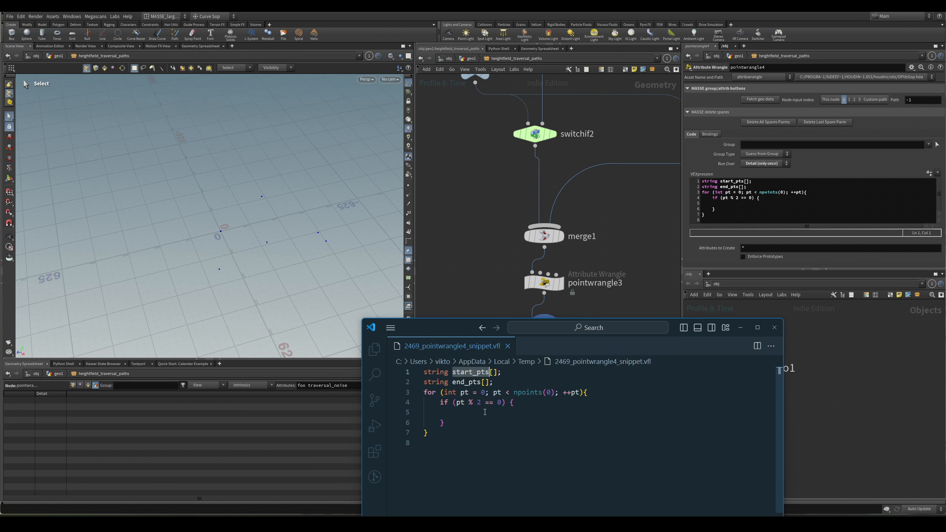
click(486, 412)
text(append)
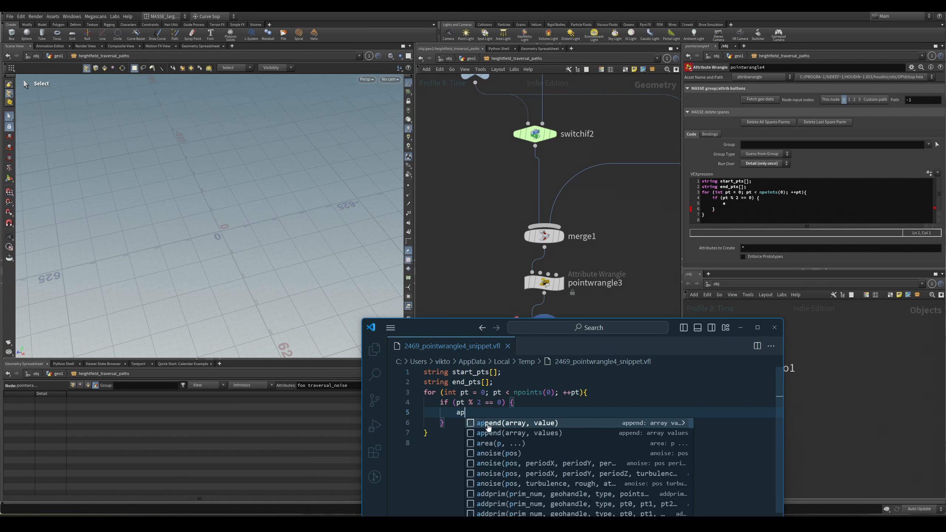
key(Tab)
key(ctrl+v)
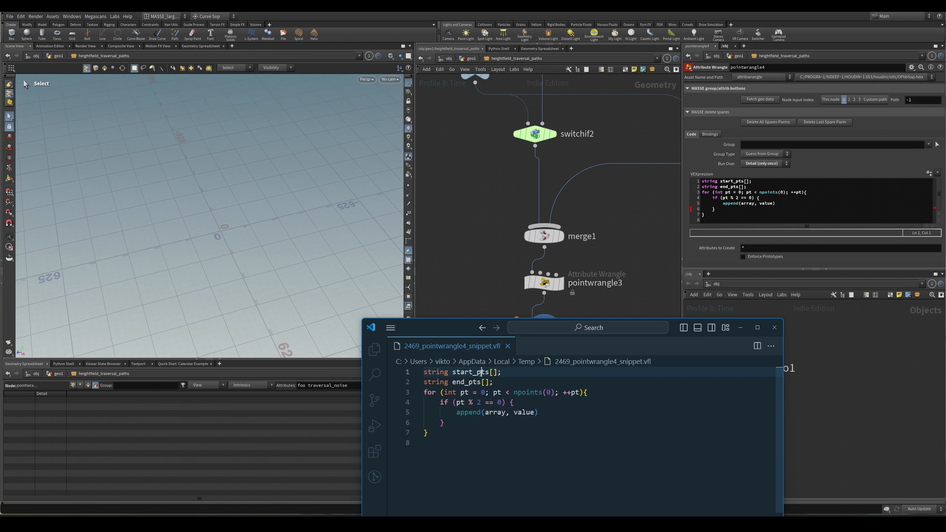
Set the value appended to start_pts to itoa(pt) and end the statement with a semicolon.
click(543, 413)
double_click(543, 412)
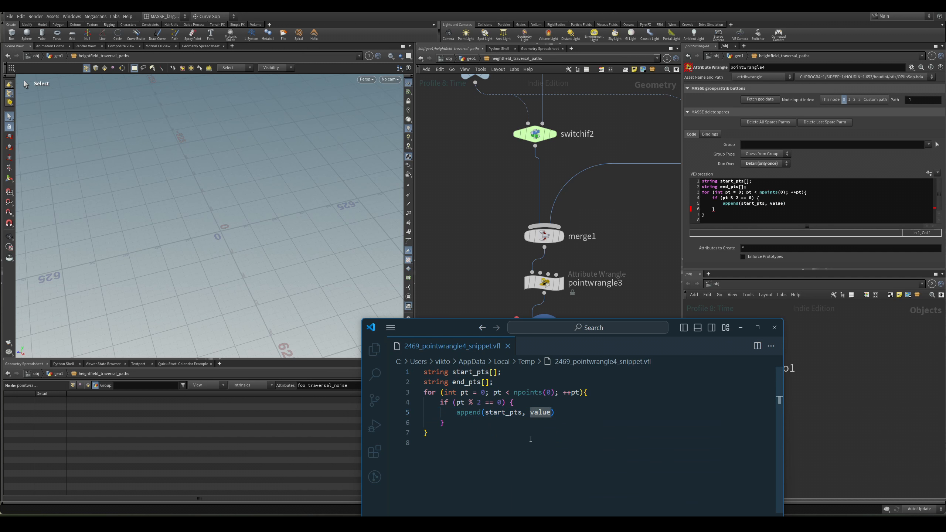
click(540, 413)
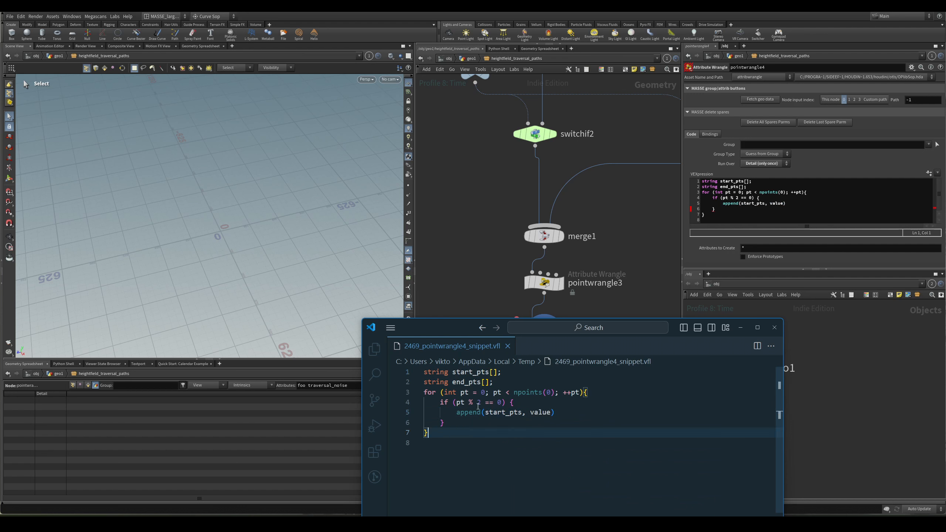
double_click(541, 413)
text(itoa)
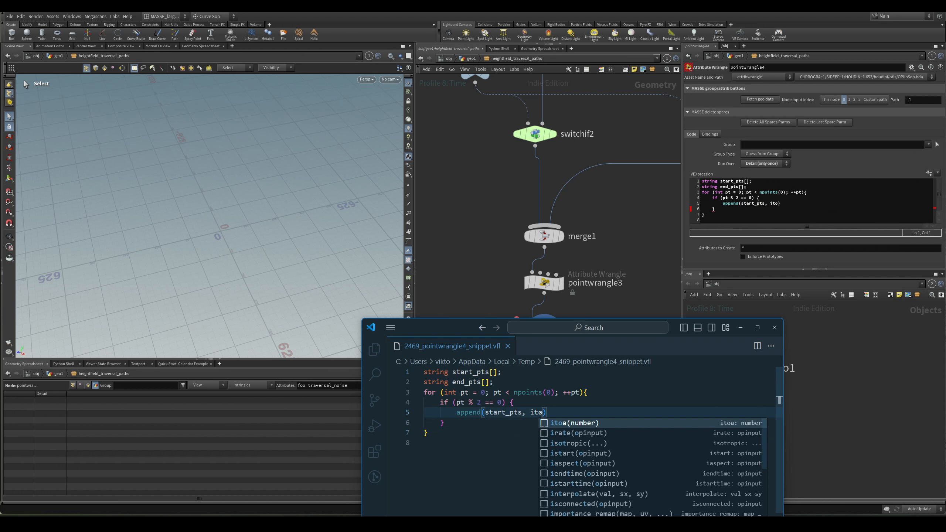
key(Return)
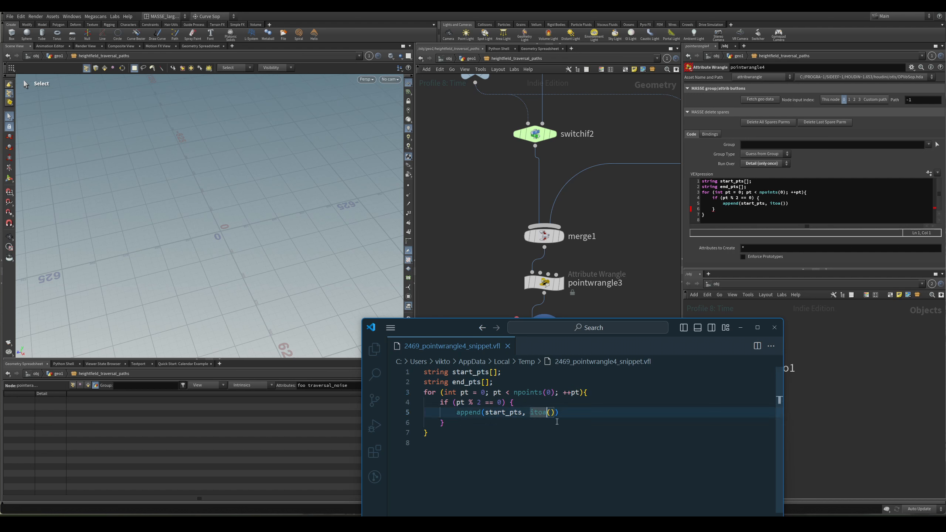
text(pt)
key(End)
text(;)
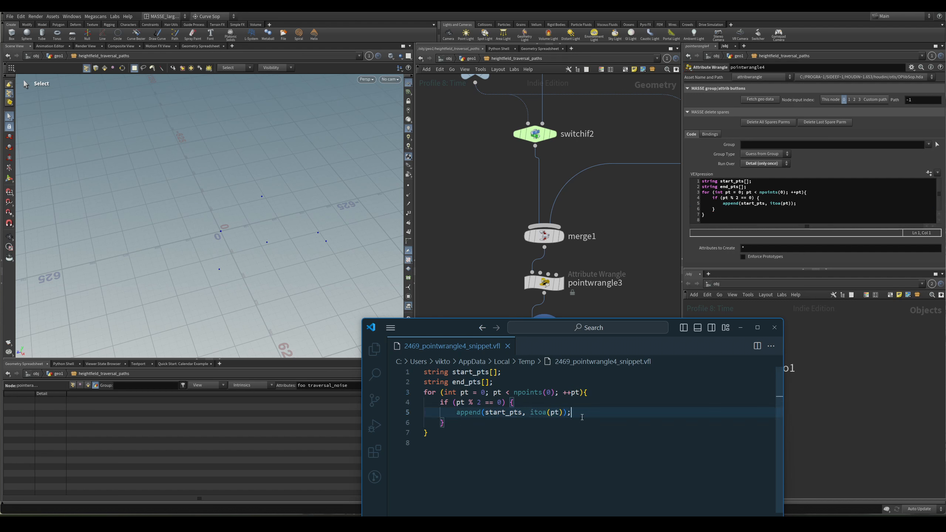
Add a continue; statement below the start_pts append inside the if block.
key(Return)
text(con)
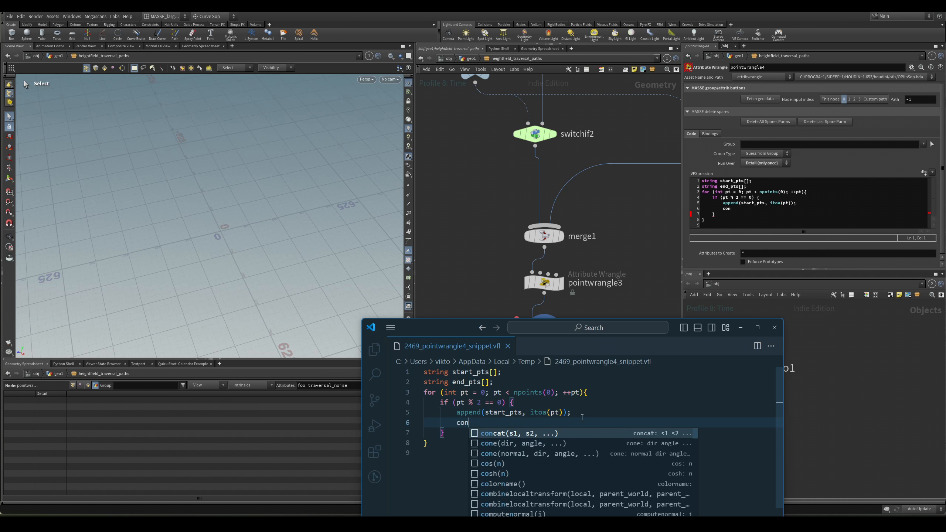
text(tin)
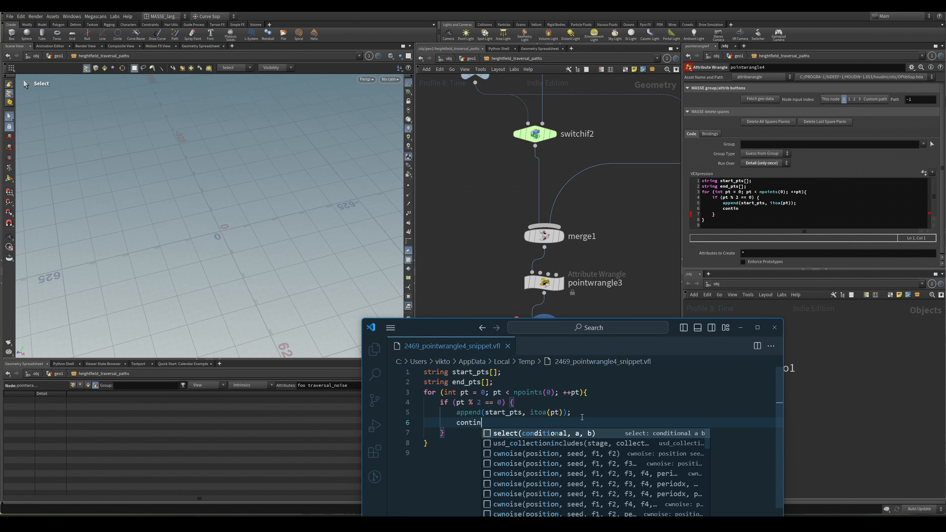
text(ue;)
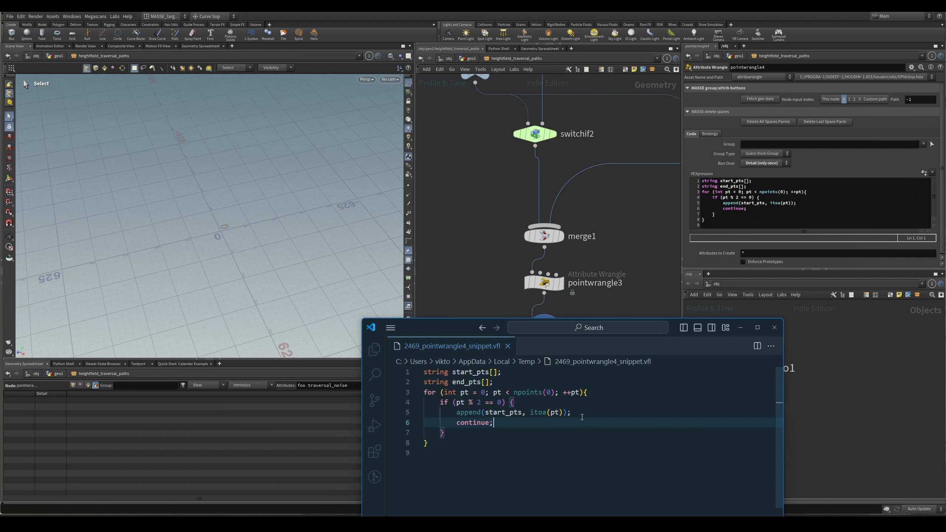
Add an append call below the if block, still inside the loop, with end_pts as its array argument.
key(Down)
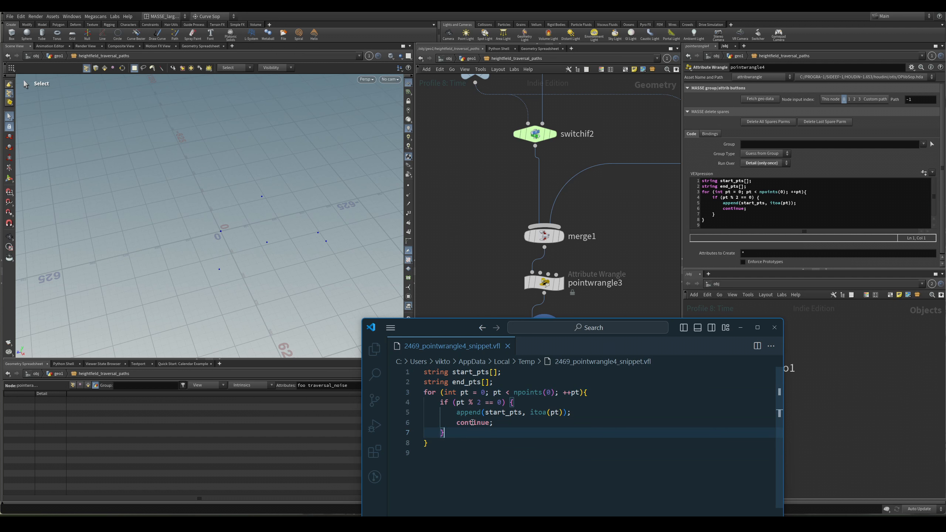
key(Return)
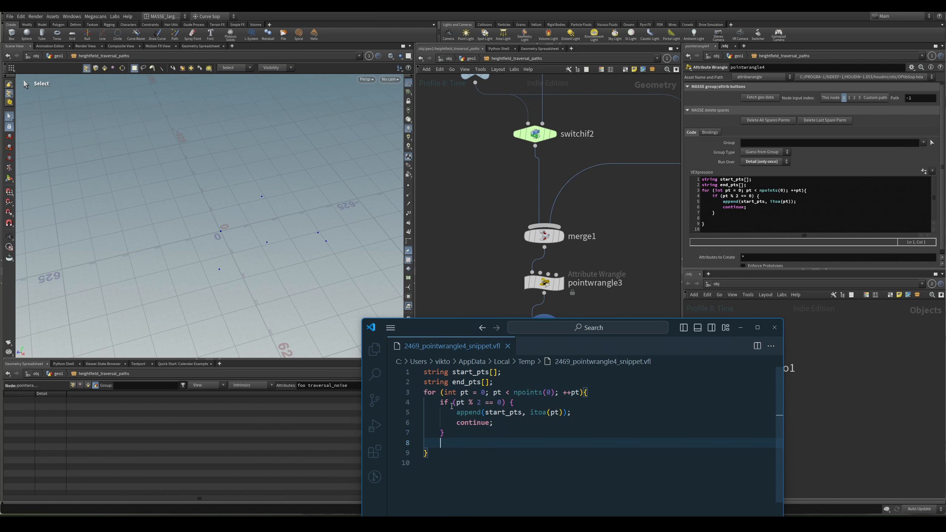
text(app)
key(Return)
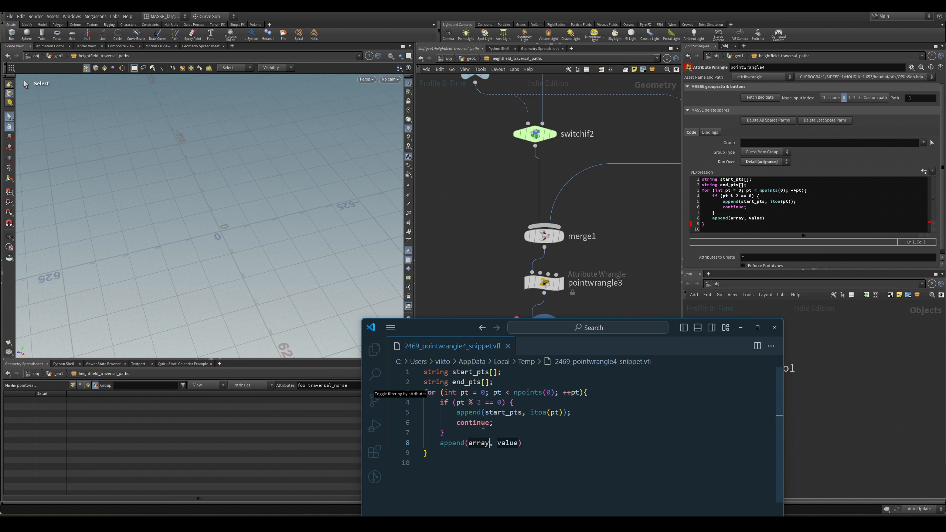
key(Down)
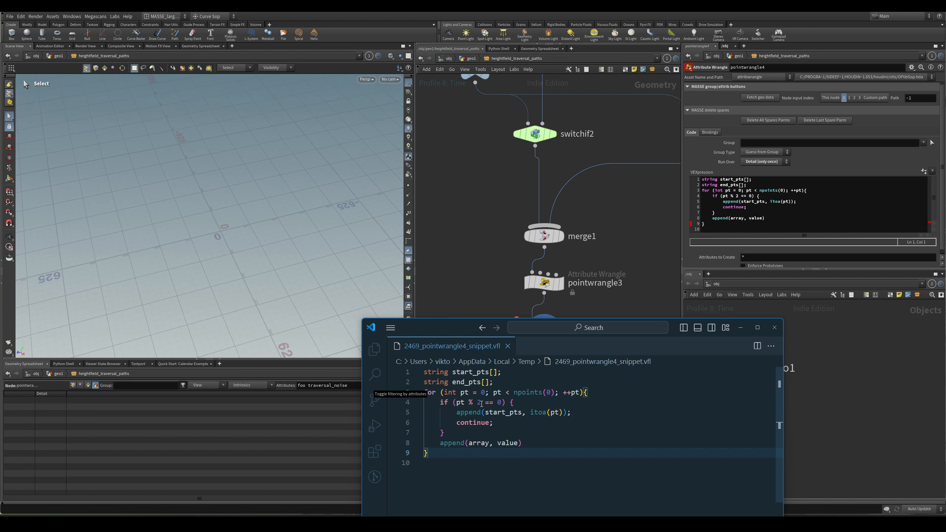
double_click(475, 384)
key(ctrl+c)
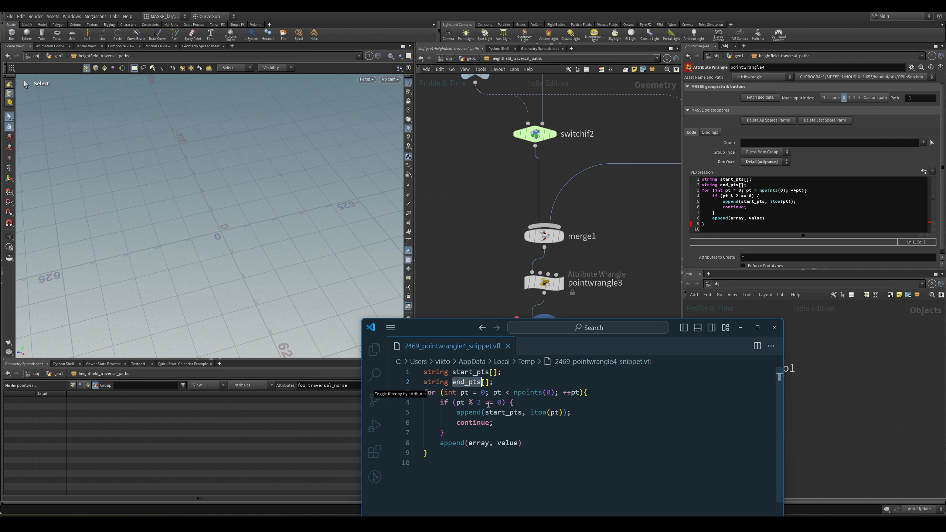
click(486, 472)
double_click(479, 443)
key(ctrl+v)
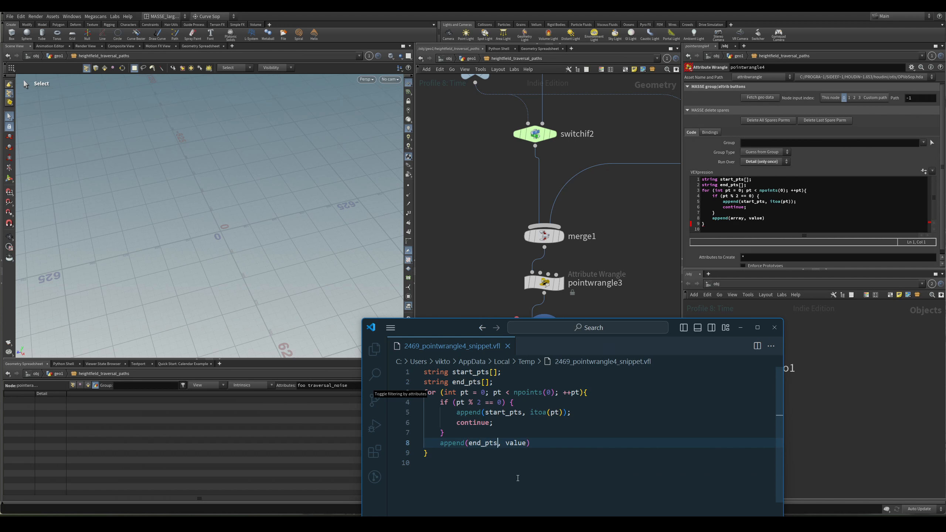
Copy itoa(pt) in as the value appended to end_pts and end the statement with a semicolon.
click(517, 475)
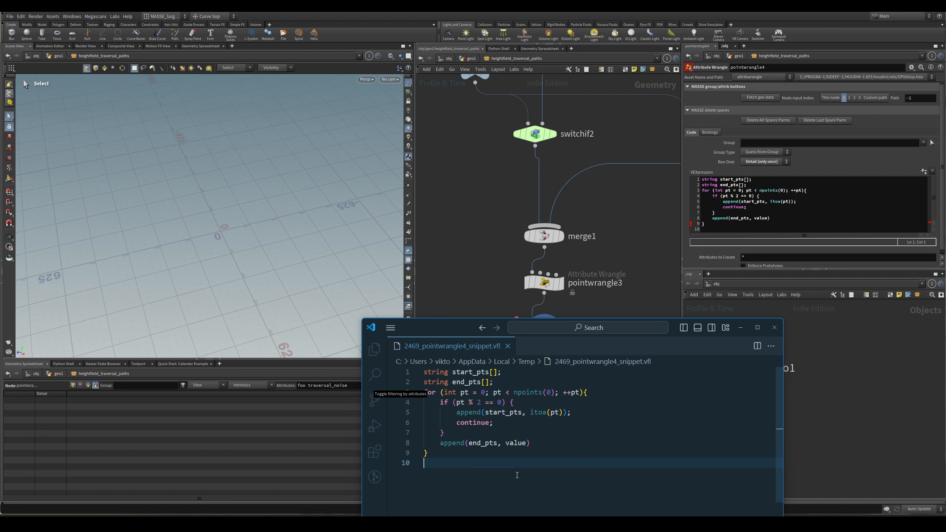
drag(531, 412, 563, 413)
key(ctrl+c)
double_click(516, 443)
key(ctrl+v)
click(564, 462)
click(557, 440)
text(;)
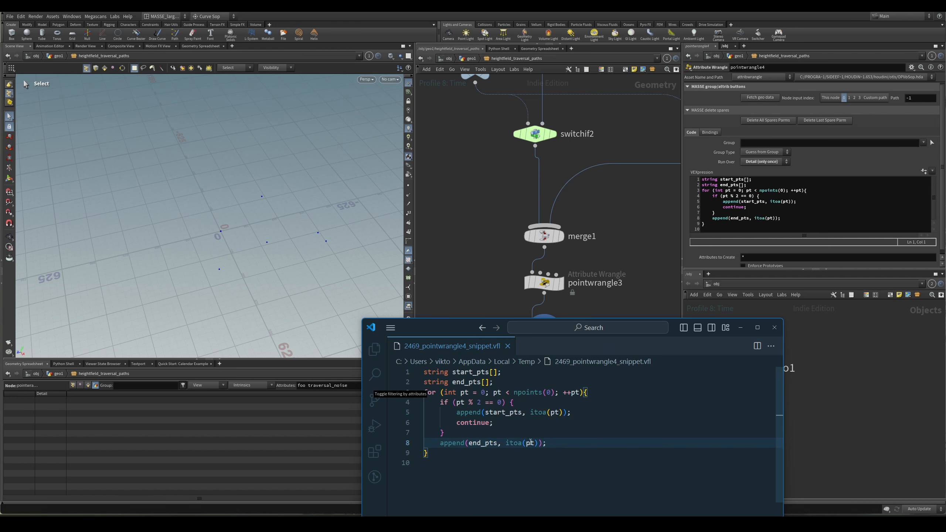
Below the loop, add a setdetailattrib call with 0 as geometry handle and an empty quoted string as the name.
key(Down)
key(Return)
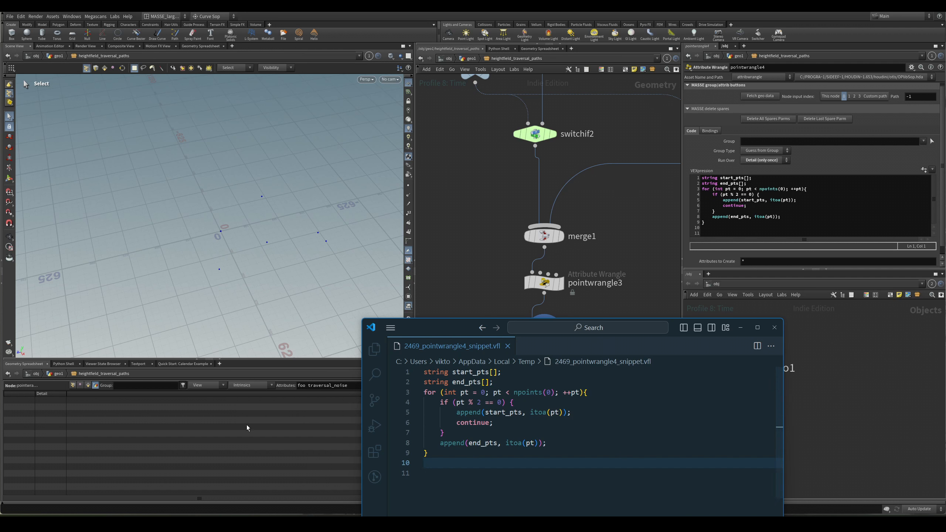
click(481, 486)
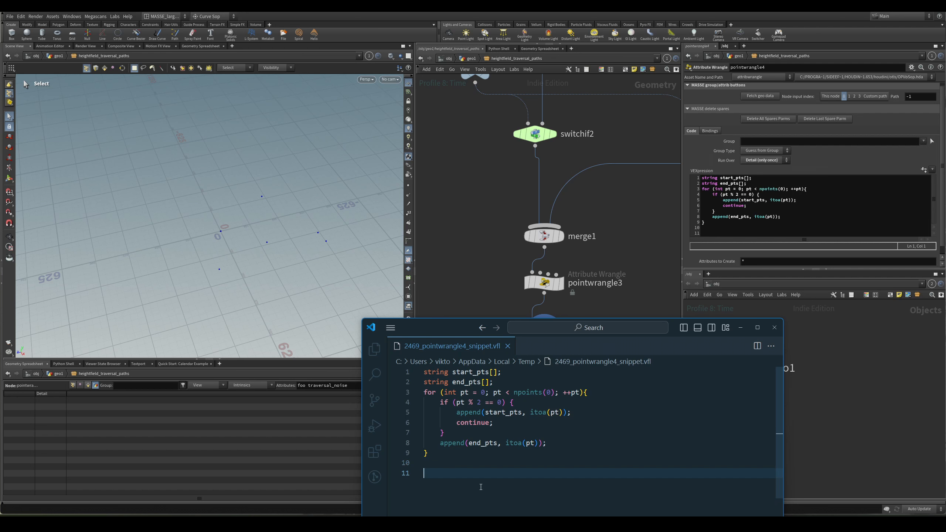
click(501, 464)
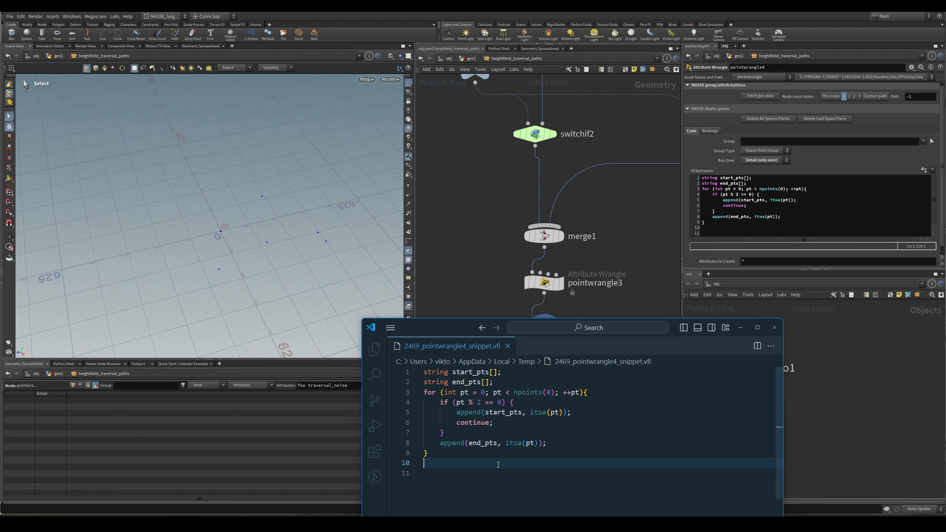
text(setp)
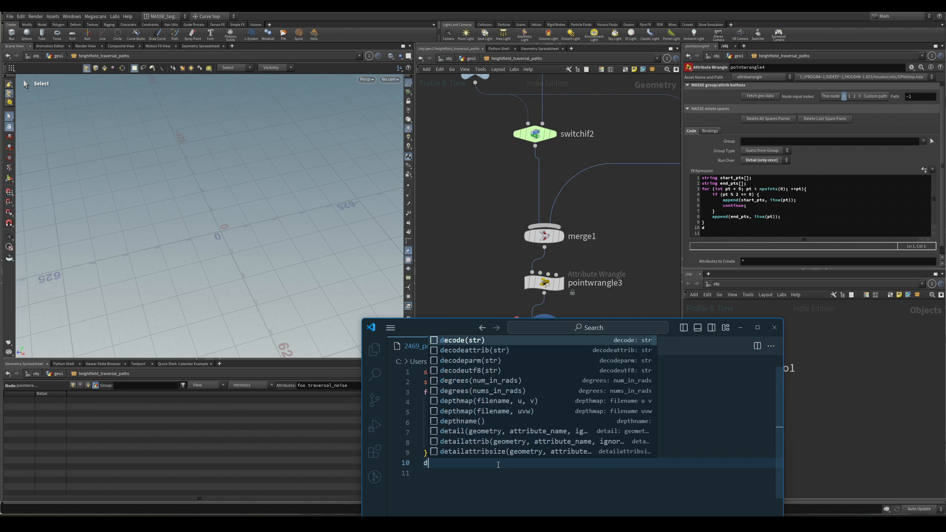
text(r)
key(BackSpace)
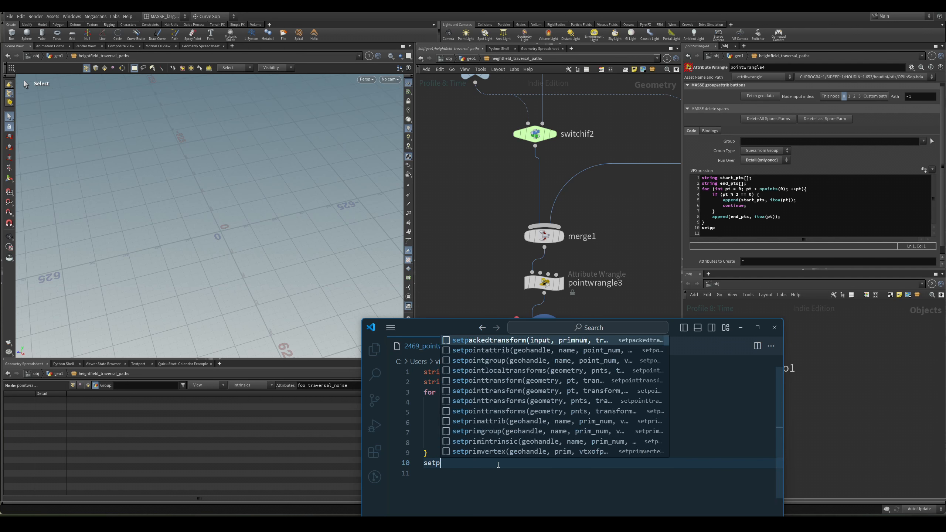
text(ointa)
key(ctrl+BackSpace)
text(setdetailattrib(0, name, value, mode))
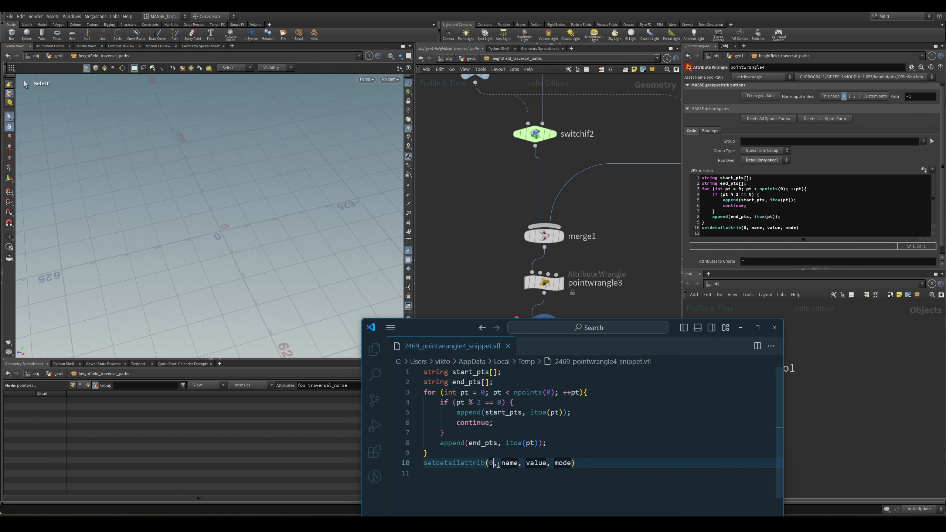
key(Tab)
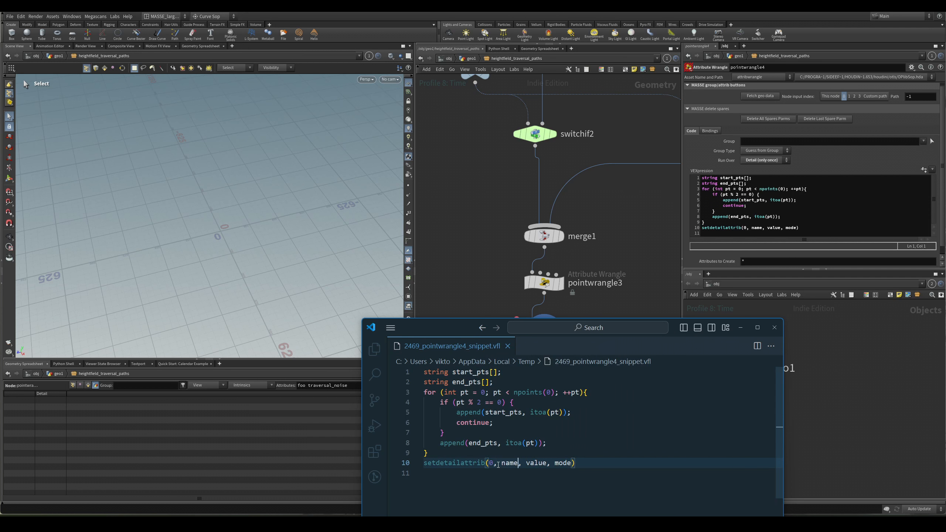
text(")
Examine in the node network how MANUAL_PLACEMENT_PTS and SCATTER_PTS feed through the switches into the merge.
scroll(555, 216, down, 3)
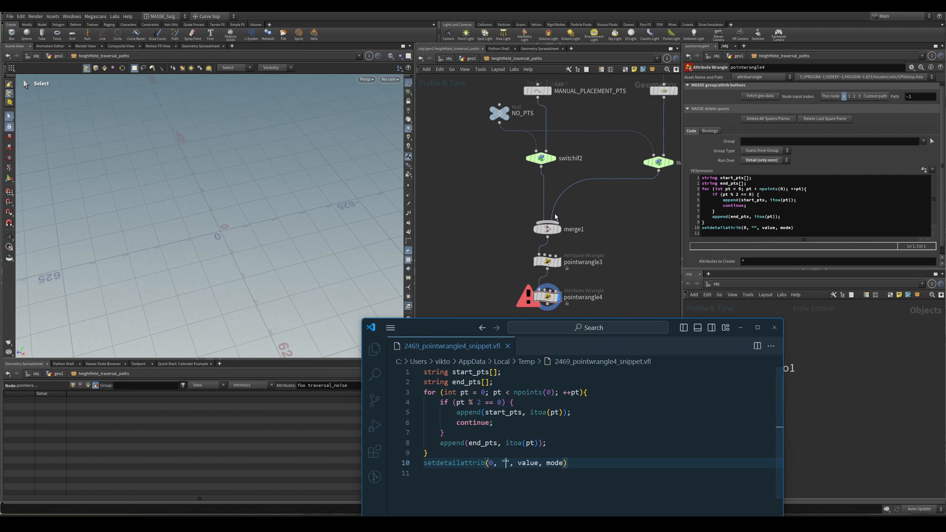
middle_drag(606, 192, 581, 226)
middle_drag(631, 165, 618, 204)
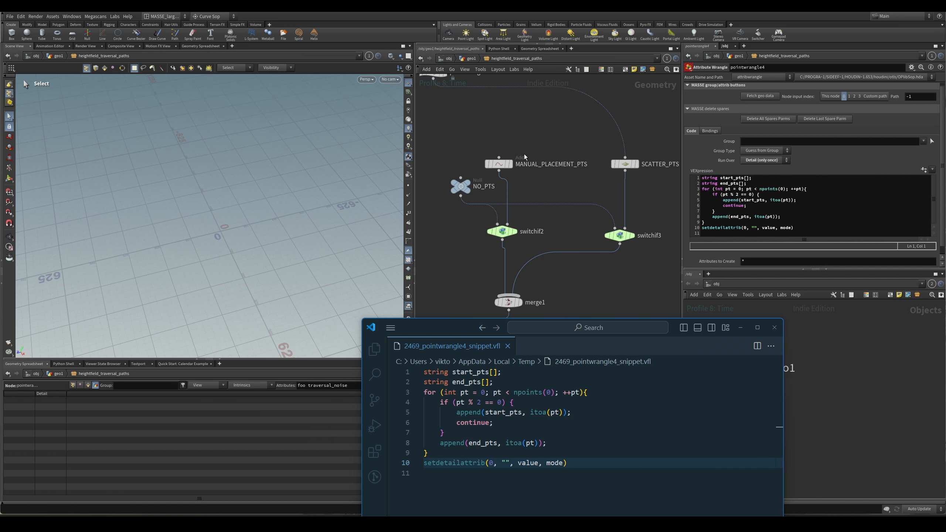
scroll(525, 150, up, 2)
middle_drag(564, 191, 524, 200)
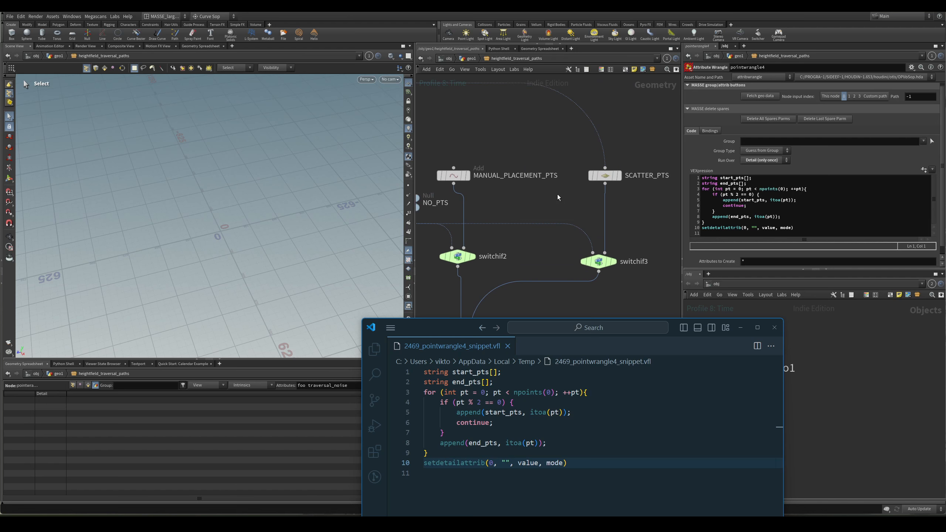
middle_click(468, 176)
middle_click(609, 176)
scroll(608, 176, down, 4)
middle_drag(530, 128, 566, 163)
scroll(572, 191, up, 2)
middle_drag(626, 301, 593, 222)
scroll(594, 222, up, 2)
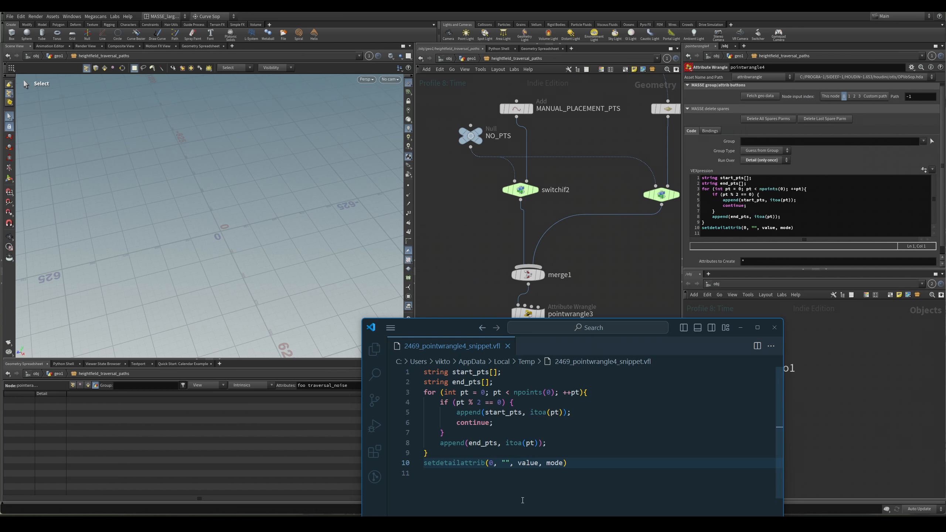
Name the detail attribute start_pts in the setdetailattrib call.
click(506, 462)
text(start)
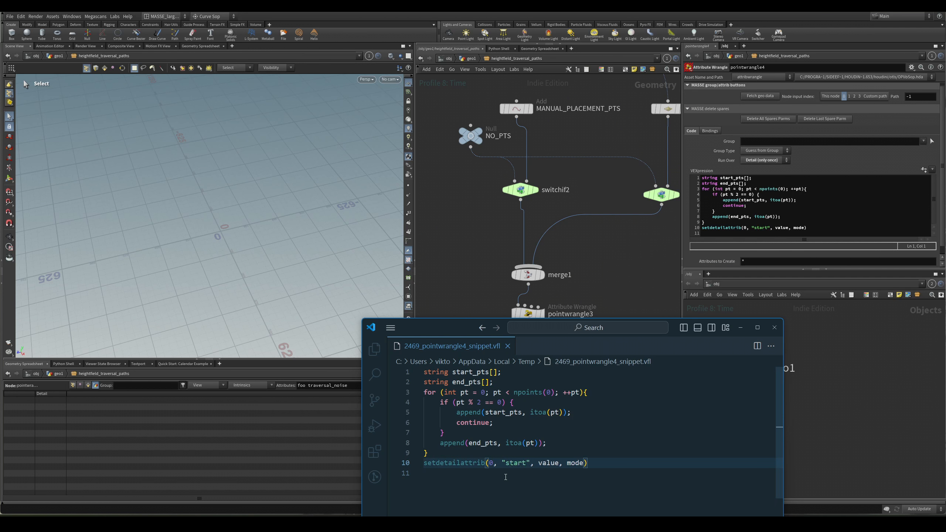
text(+)
key(BackSpace)
text(_pts)
Replace the value argument of the setdetailattrib call with a join function call.
key(ctrl+Right)
key(ctrl+Right)
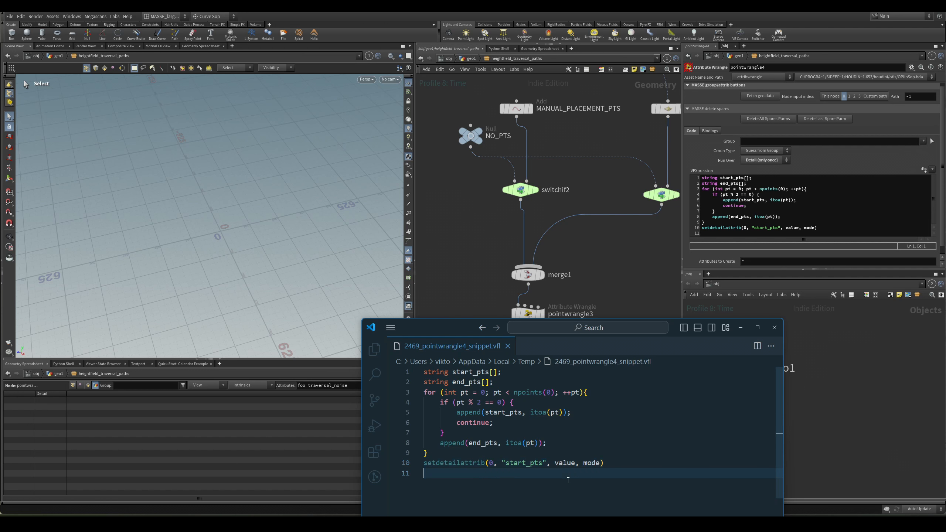
key(ctrl+shift+Left)
key(BackSpace)
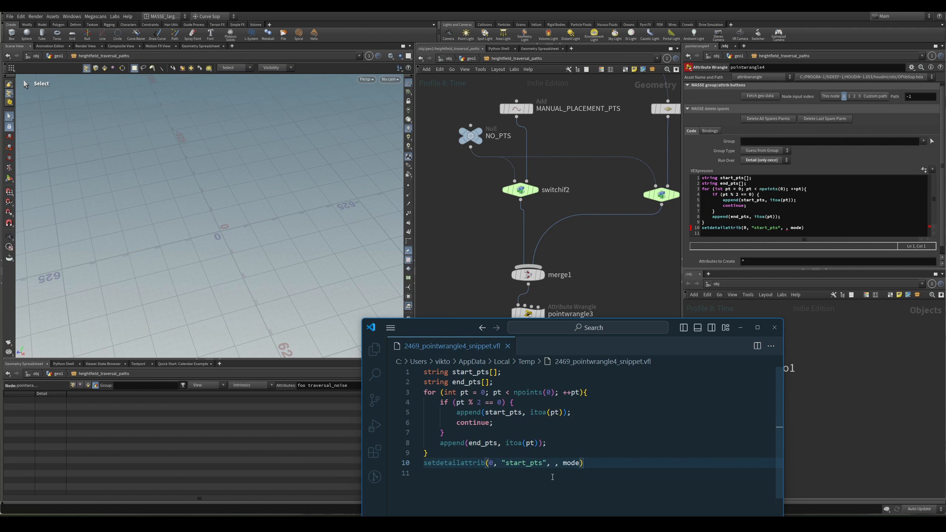
text(joi)
click(552, 476)
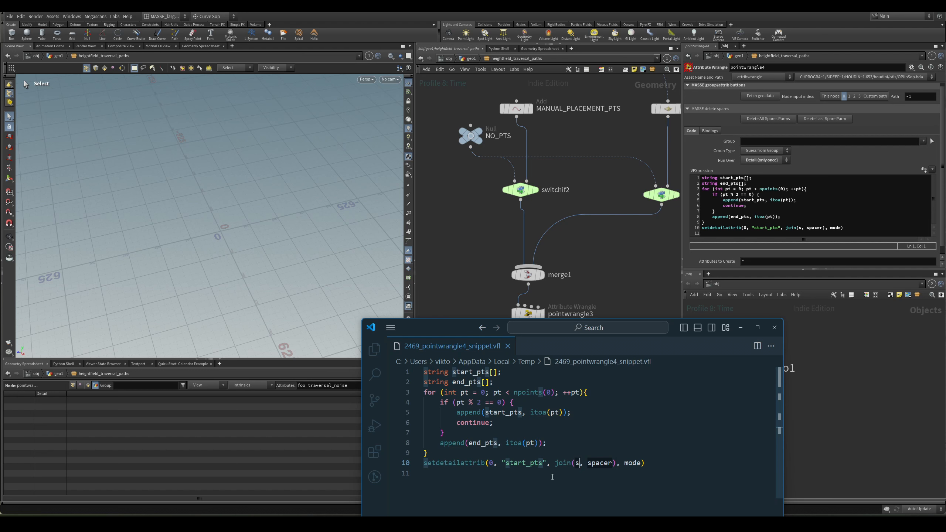
click(554, 478)
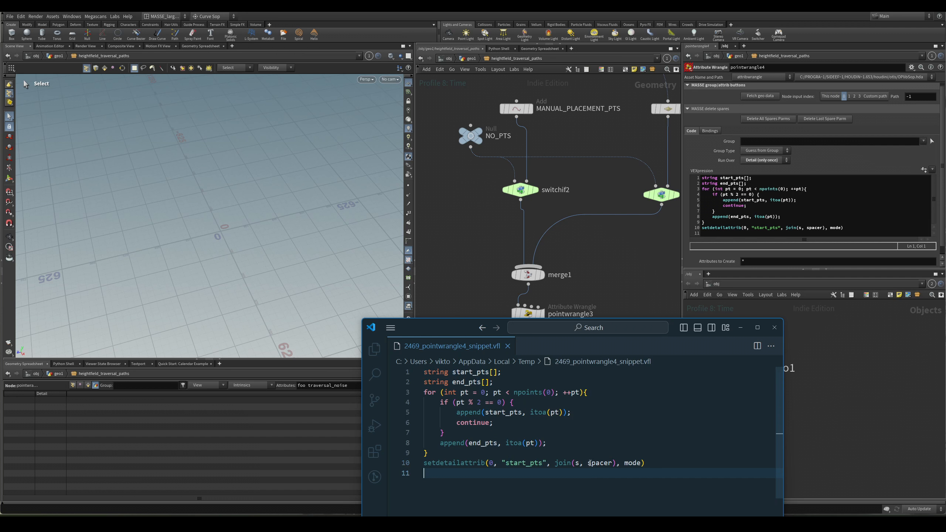
Set the join call's arguments to the start_pts array and a single quoted space as spacer.
double_click(469, 372)
key(ctrl+c)
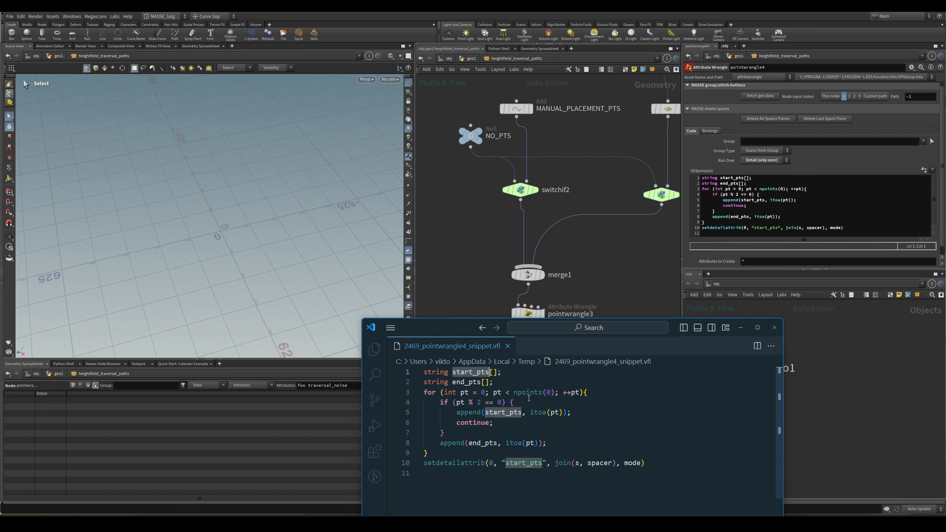
double_click(579, 464)
key(BackSpace)
key(ctrl+v)
key(ctrl+Right)
key(ctrl+Right)
key(ctrl+shift+Left)
key(BackSpace)
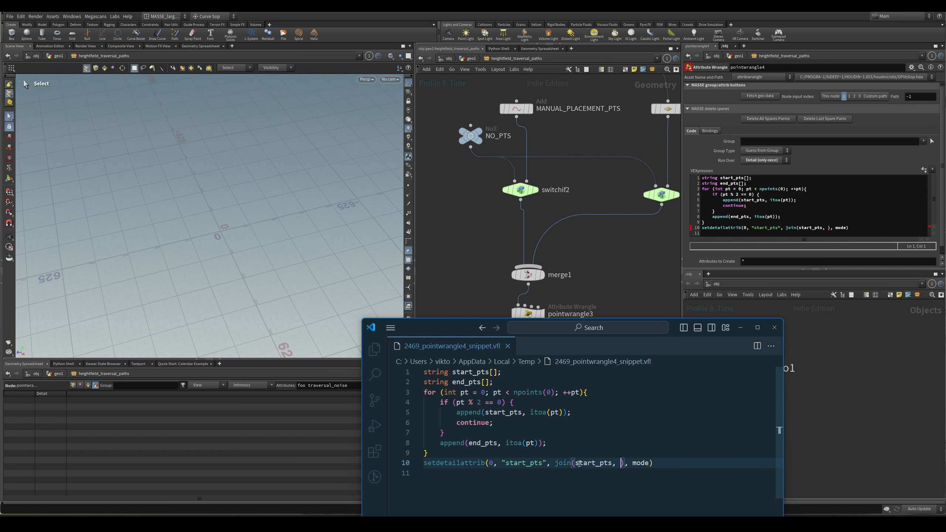
text(" ")
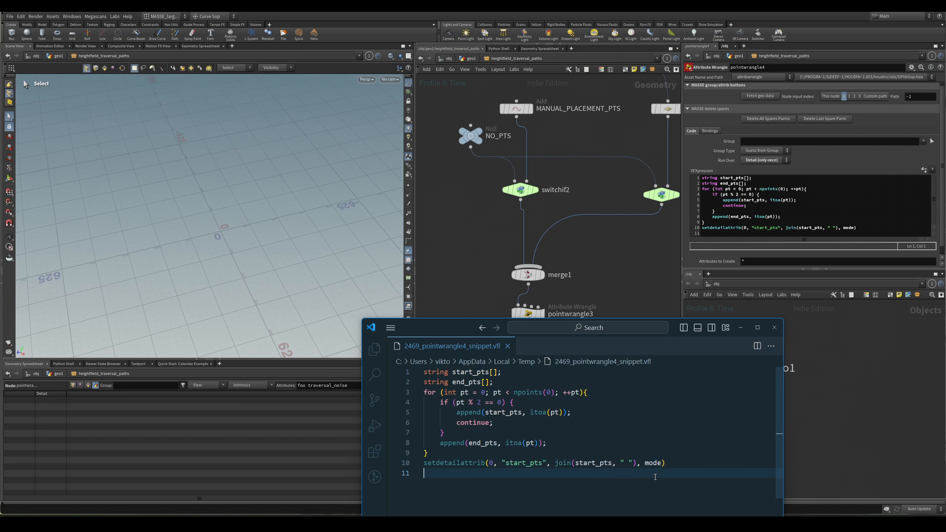
Remove the mode argument from the setdetailattrib call and end the statement with a semicolon.
double_click(653, 463)
key(BackSpace)
key(BackSpace)
key(BackSpace)
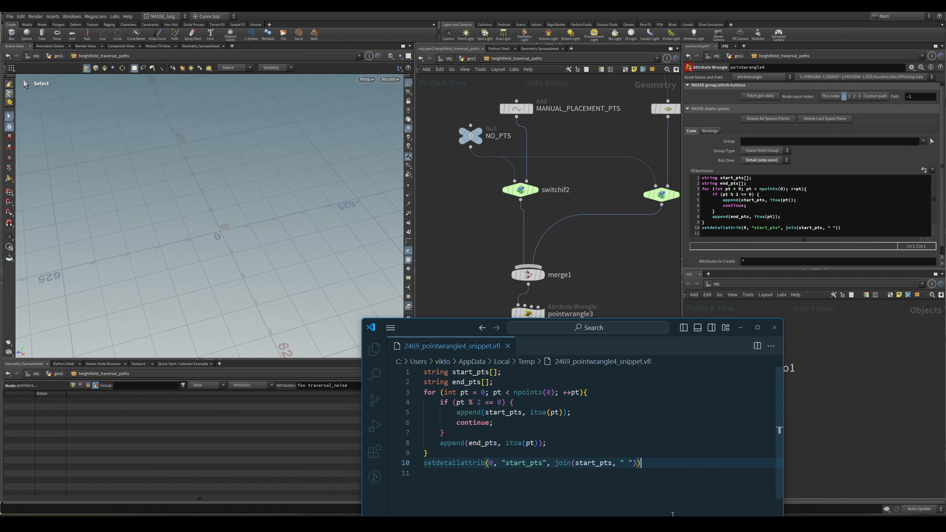
key(End)
text(;)
Duplicate the whole start_pts setdetailattrib statement onto the line below it.
drag(647, 463, 412, 460)
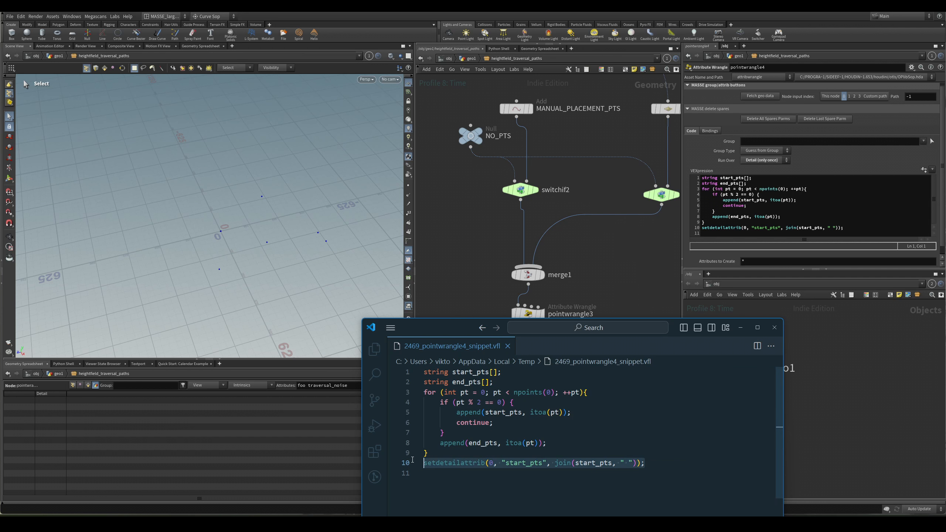
key(ctrl+c)
key(End)
key(Return)
key(ctrl+v)
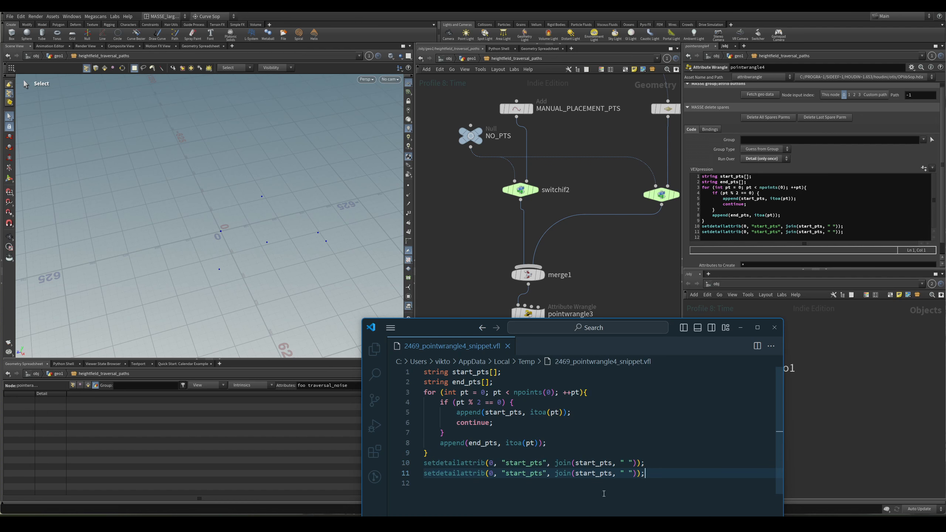
Change the quoted attribute name in the duplicated setdetailattrib statement to end_pts.
click(523, 474)
key(BackSpace)
key(BackSpace)
key(BackSpace)
key(BackSpace)
key(Delete)
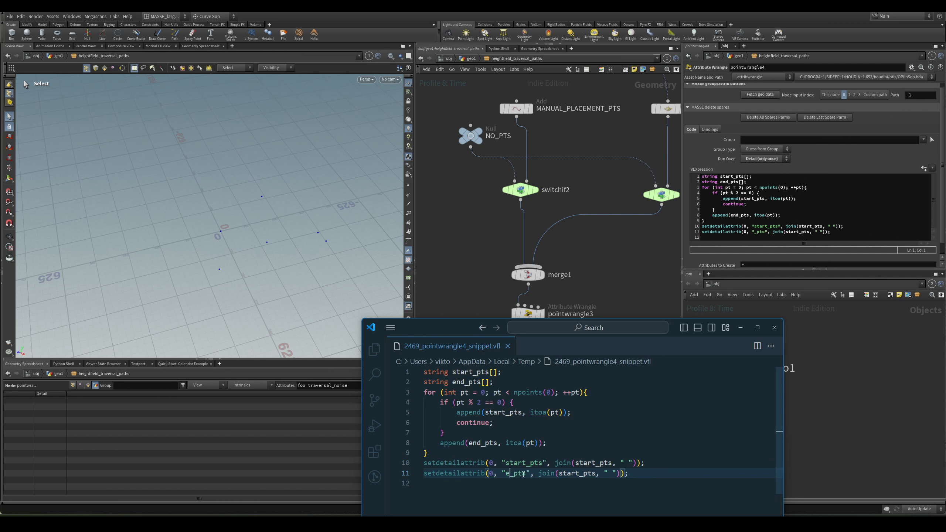
text(end)
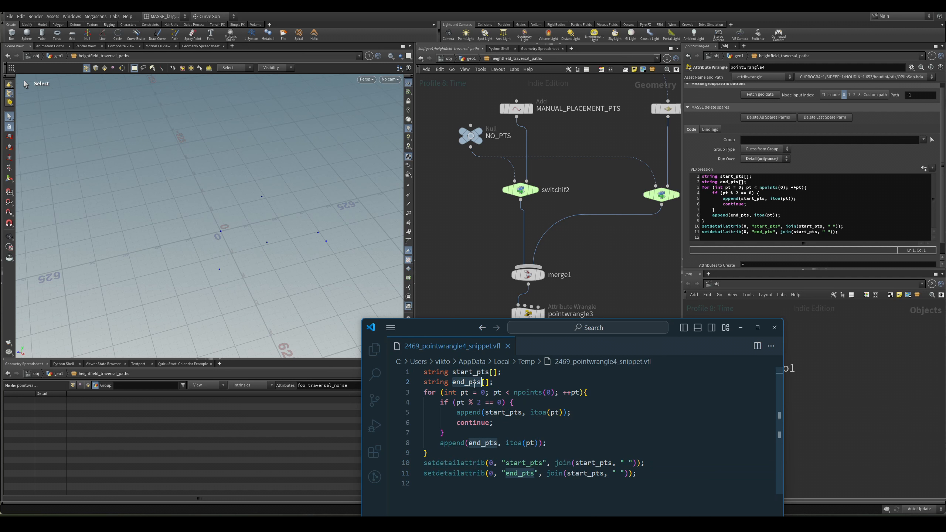
Replace the array in the second statement's join call with end_pts.
double_click(521, 474)
key(ctrl+c)
double_click(585, 473)
key(ctrl+v)
click(627, 492)
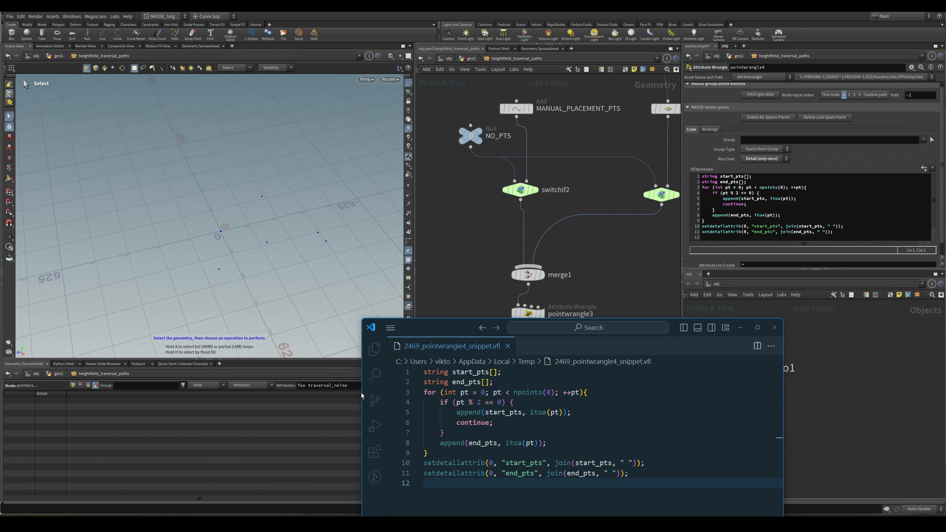
Clear the geometry spreadsheet's attribute filter to inspect the start_pts and end_pts detail values, and close the snippet file.
drag(352, 386, 260, 370)
key(BackSpace)
key(Return)
drag(67, 396, 120, 395)
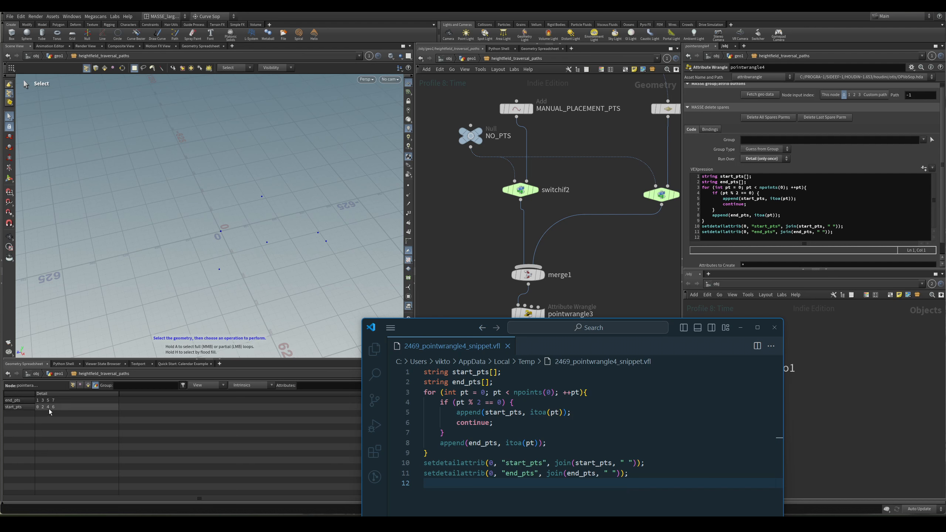
click(65, 402)
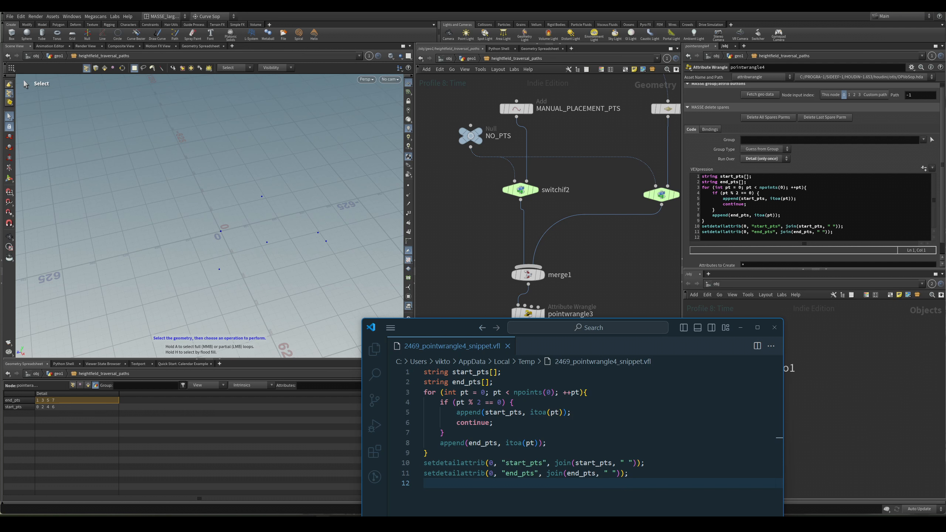
click(508, 346)
Display the output of pointwrangle2 and examine the traversal geometry that feeds the shortest path node.
middle_drag(605, 353, 587, 338)
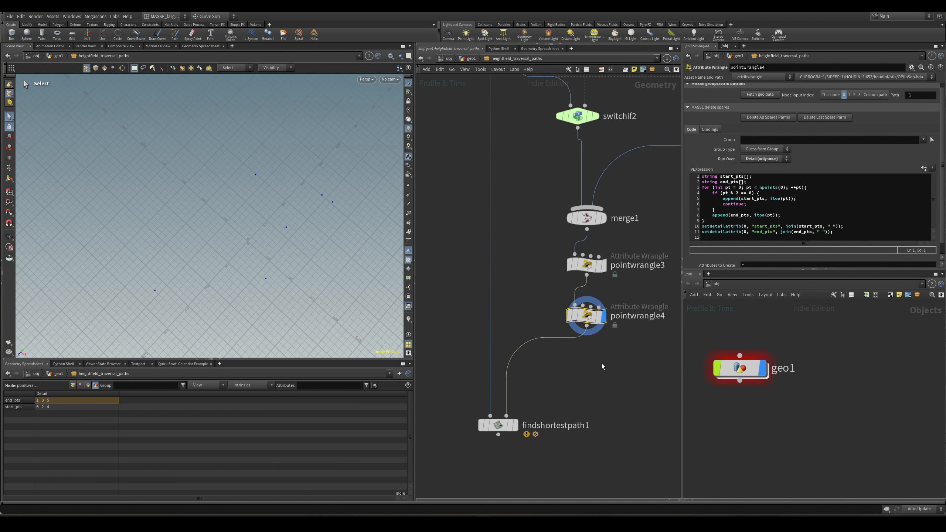
scroll(587, 369, up, 4)
scroll(611, 314, down, 2)
click(509, 384)
key(r)
scroll(491, 372, down, 3)
middle_drag(485, 358, 487, 495)
click(491, 142)
key(r)
key(3)
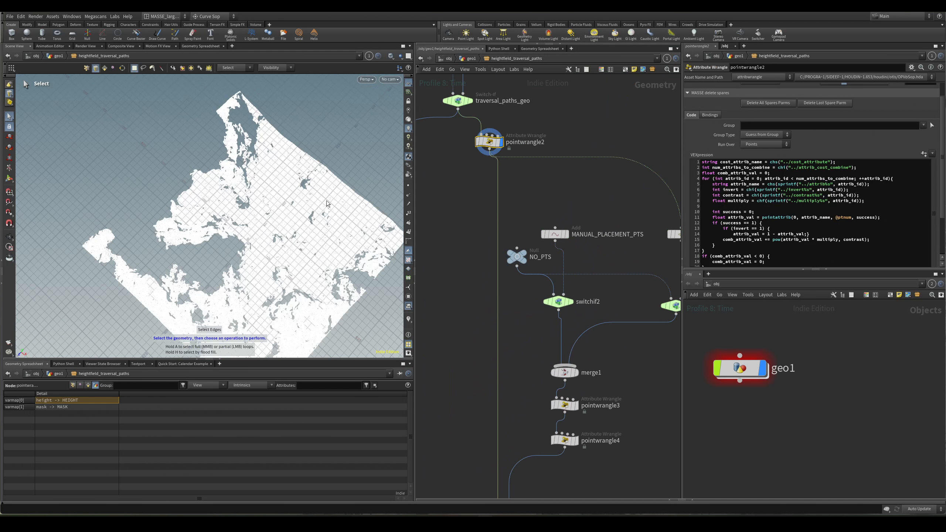
scroll(327, 204, up, 5)
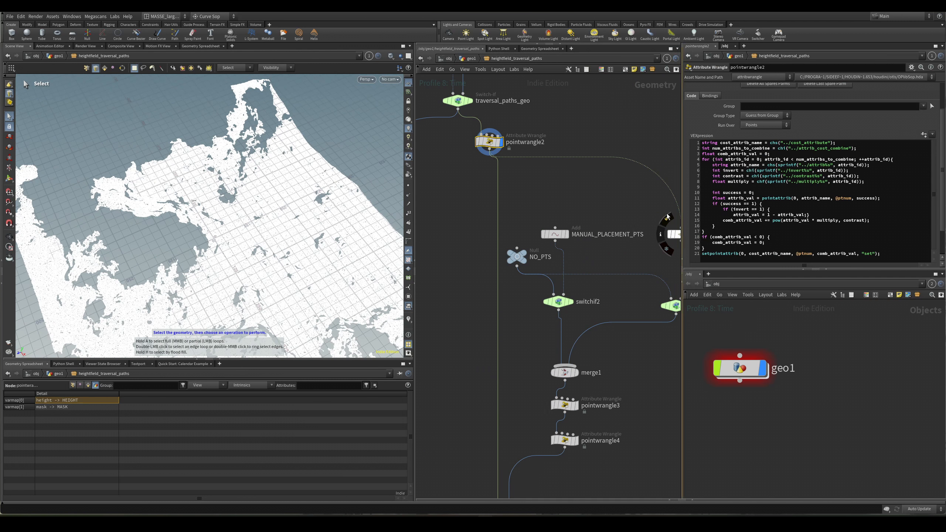
scroll(481, 244, down, 4)
middle_drag(479, 347, 463, 302)
scroll(493, 252, up, 6)
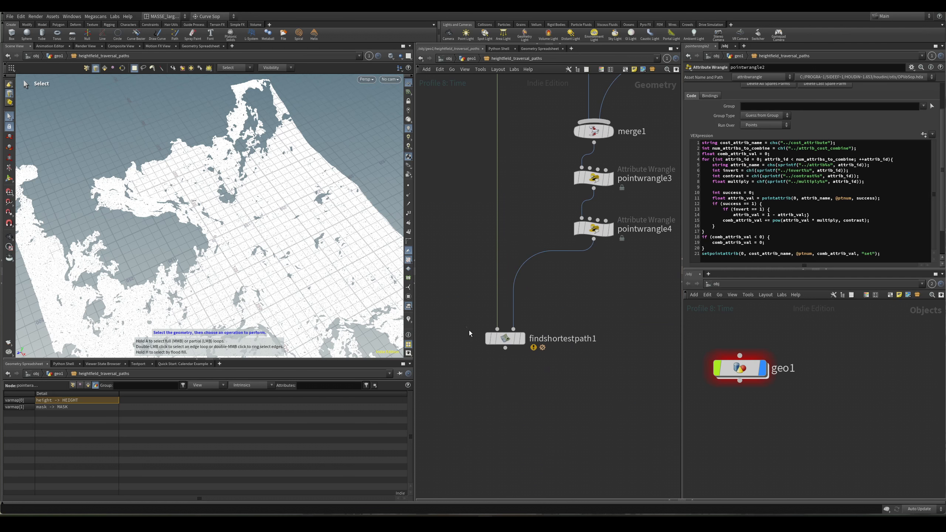
Display the output of pointwrangle4 and examine its start and end points in the viewport.
drag(468, 329, 513, 366)
key(r)
middle_drag(612, 278, 580, 310)
drag(580, 310, 552, 259)
key(r)
alt+drag(217, 243, 215, 254)
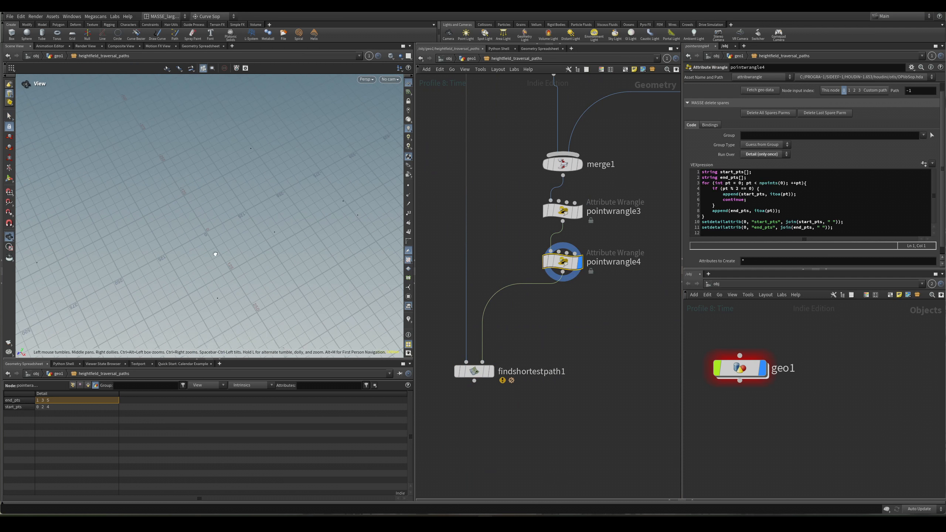
Display findshortestpath1 and disable its Cost Attribute output.
middle_drag(567, 340, 578, 327)
drag(578, 327, 491, 383)
key(r)
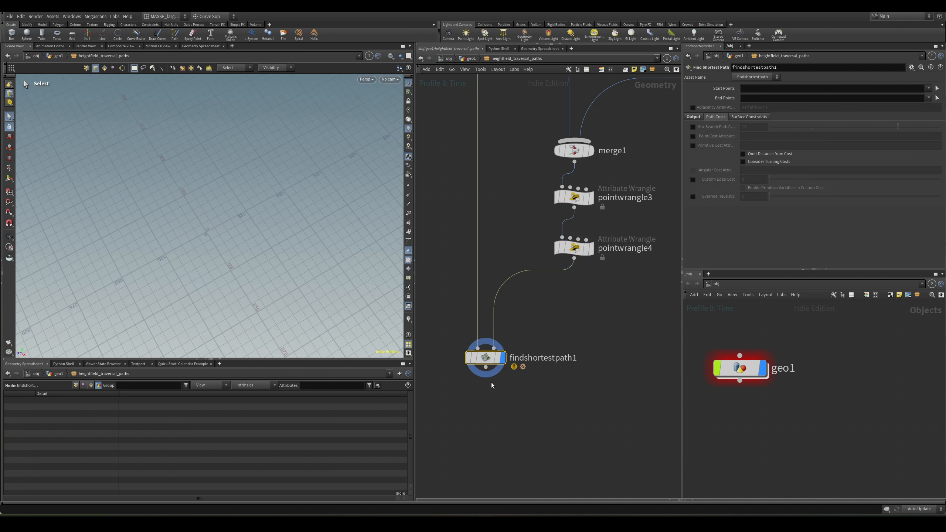
click(694, 118)
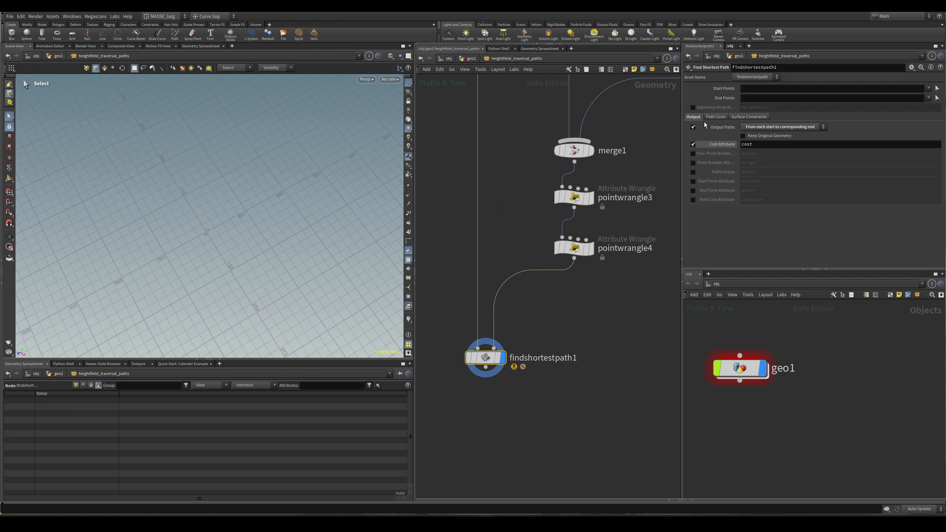
click(694, 144)
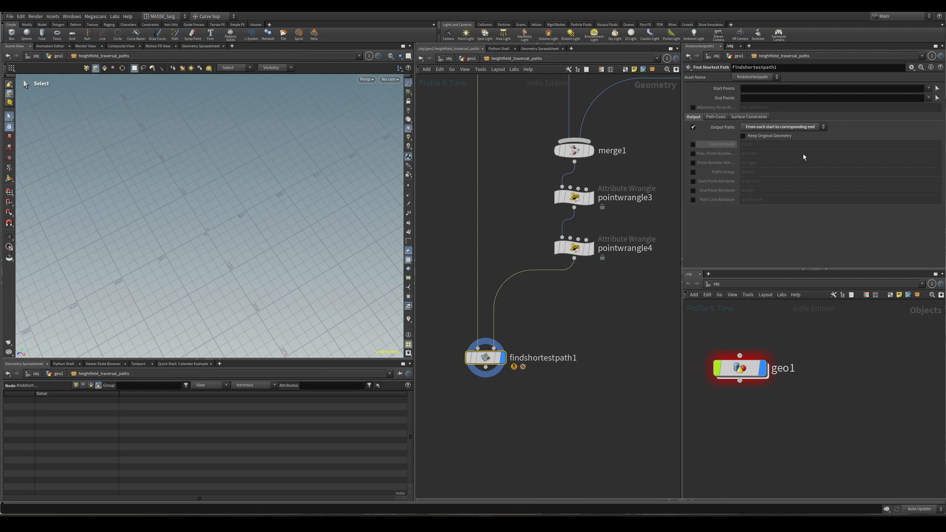
Review the Output Paths options and choose From each start to corresponding end.
click(796, 127)
click(797, 127)
click(797, 127)
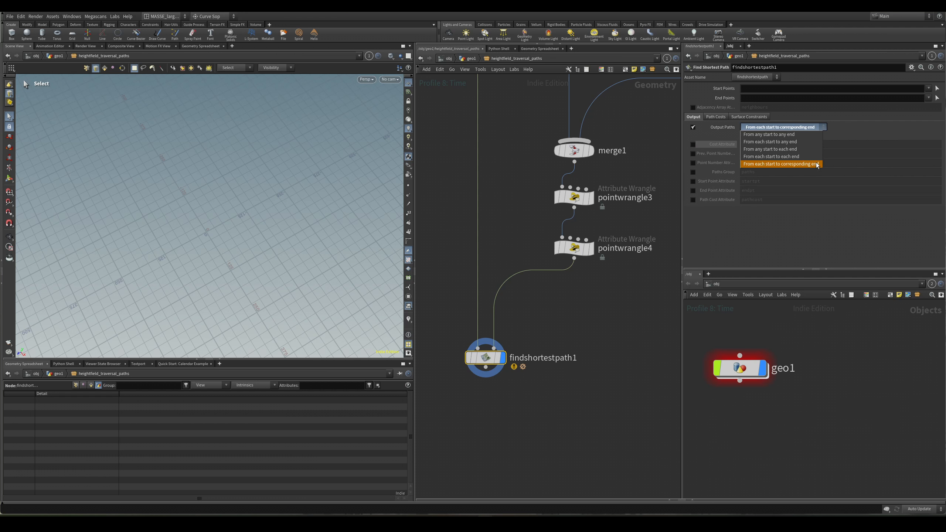
click(825, 182)
click(796, 127)
click(800, 165)
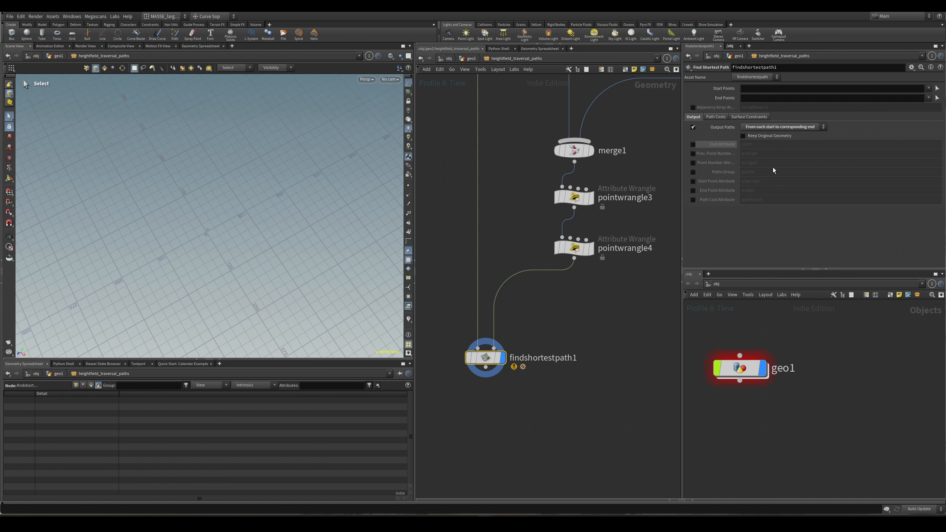
Enable Point Cost Attribute in findshortestpath1's path cost settings.
click(709, 117)
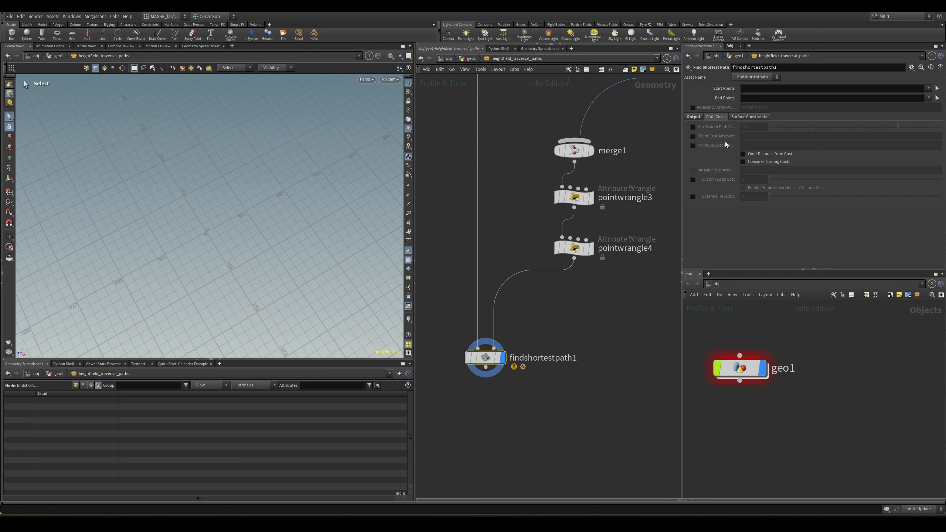
scroll(521, 177, down, 2)
middle_drag(579, 95, 631, 150)
scroll(630, 150, up, 2)
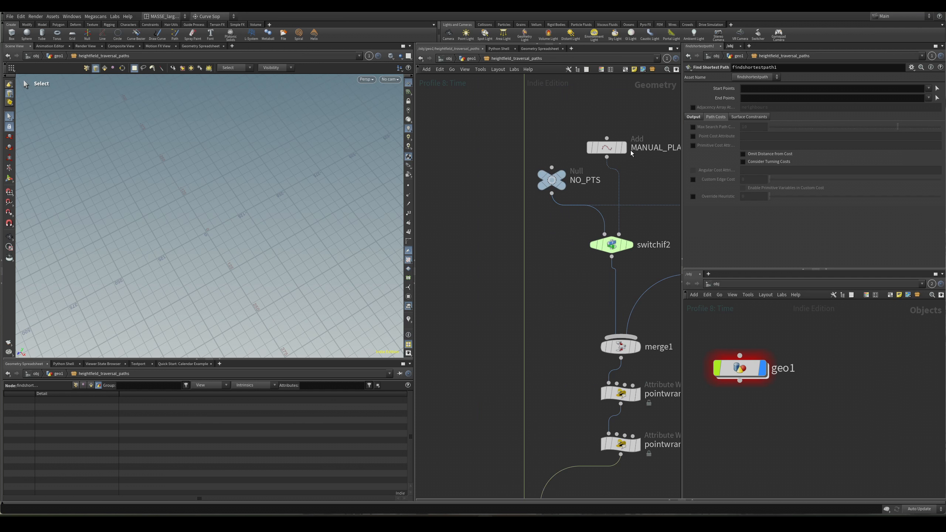
scroll(616, 118, down, 2)
middle_drag(597, 77, 584, 163)
scroll(584, 163, up, 1)
middle_drag(658, 208, 655, 119)
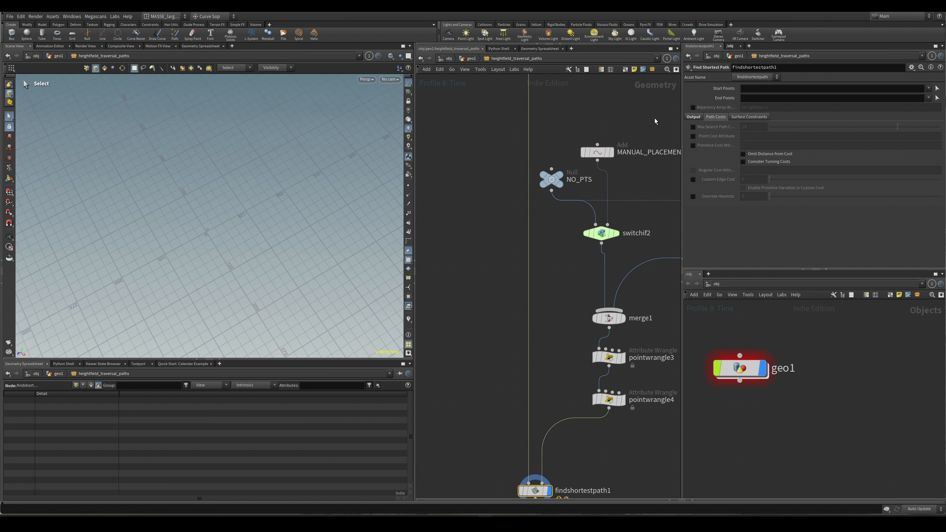
click(693, 136)
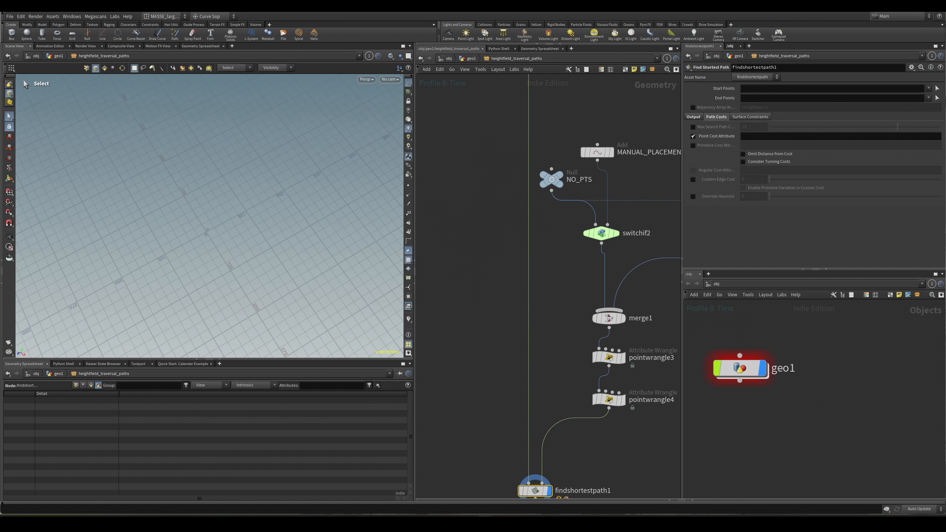
Link Point Cost Attribute to the asset's cost attribute parameter (foo) with a relative reference.
drag(945, 123, 666, 103)
right_click(618, 293)
key(Escape)
right_click(708, 138)
click(738, 137)
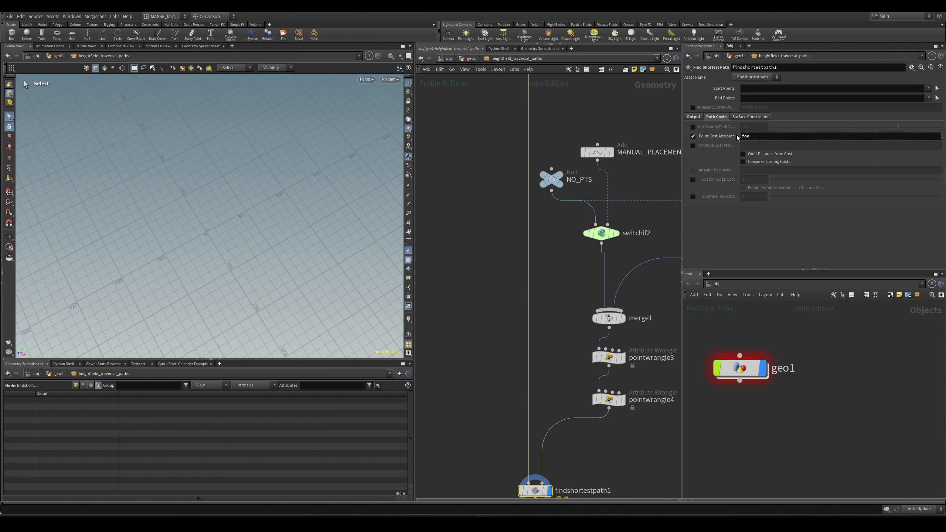
Begin the Start Points expression of findshortestpath1 with `details(1, to read a detail attribute from the second input.
scroll(588, 431, up, 4)
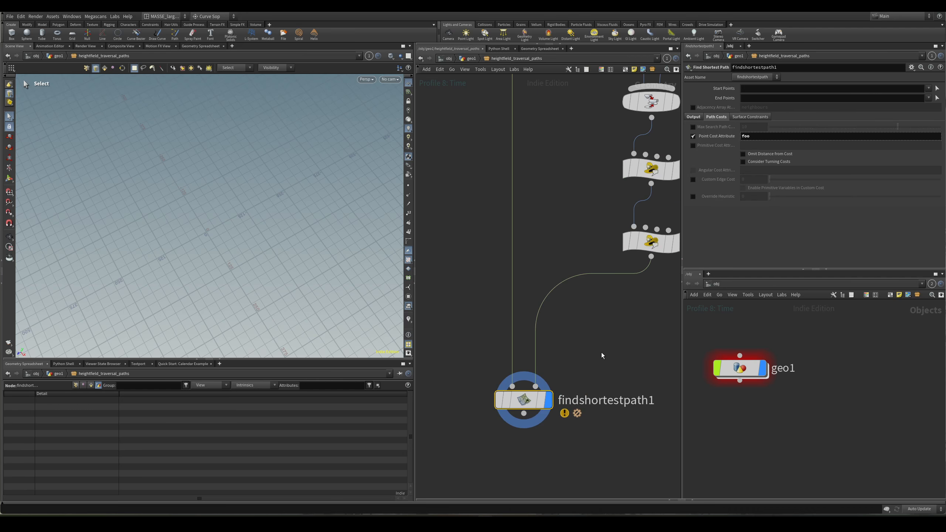
click(772, 92)
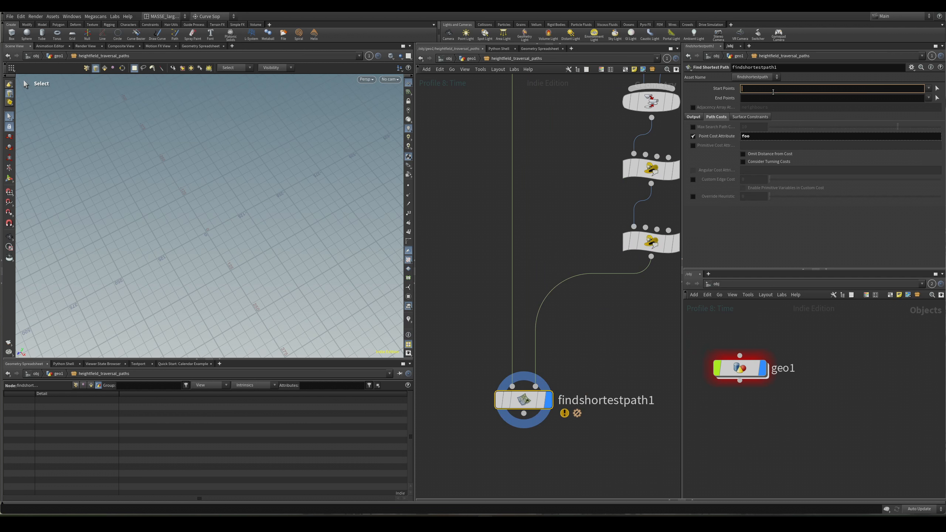
text(`detai)
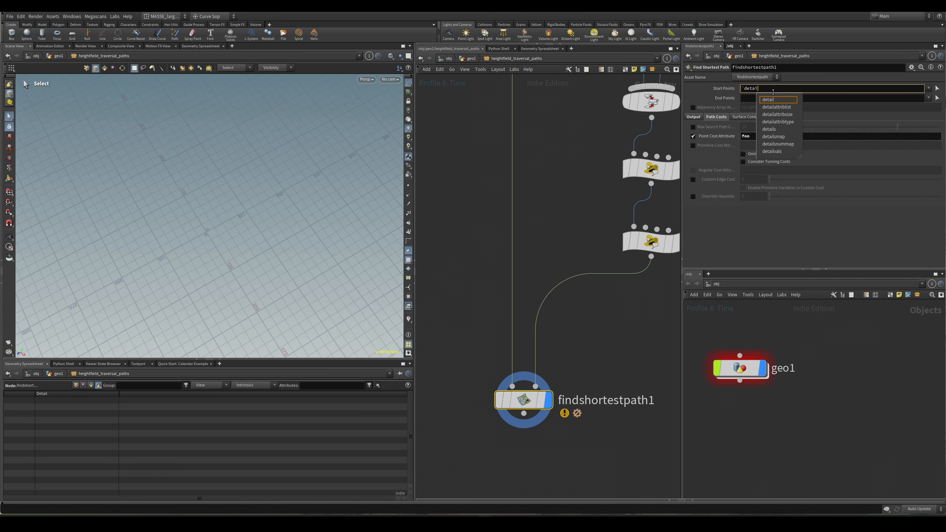
text(ls)
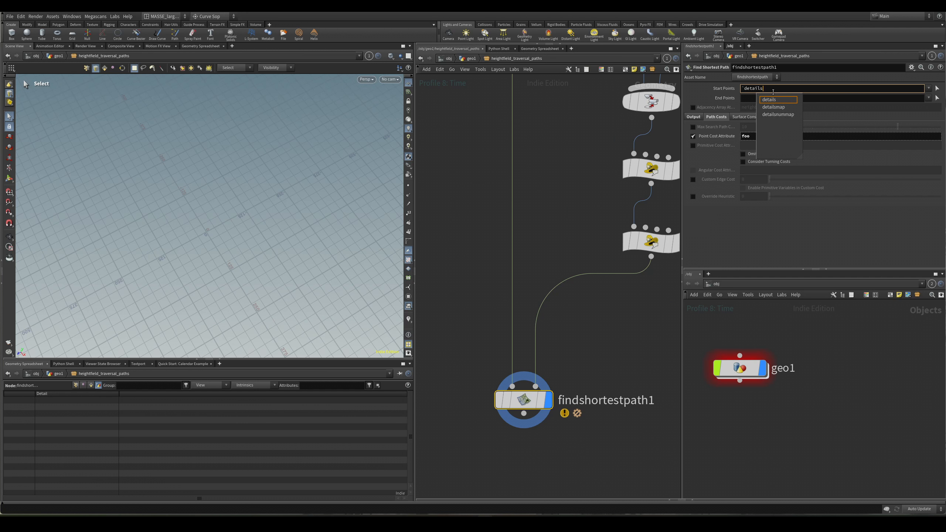
text((1,)
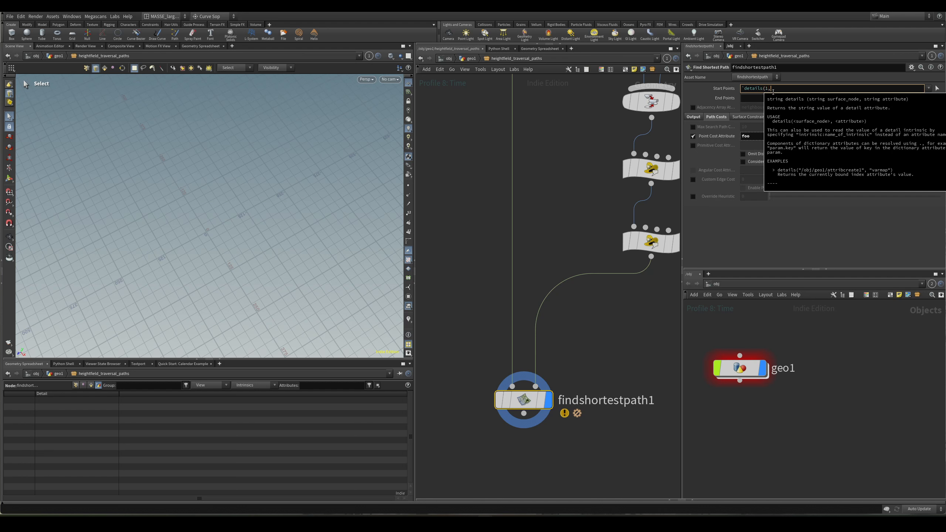
Complete findshortestpath1's Start Points expression as `details(1,"start_pts")`, copying the attribute name from pointwrangle4's VEX code.
click(651, 242)
double_click(764, 222)
key(ctrl+c)
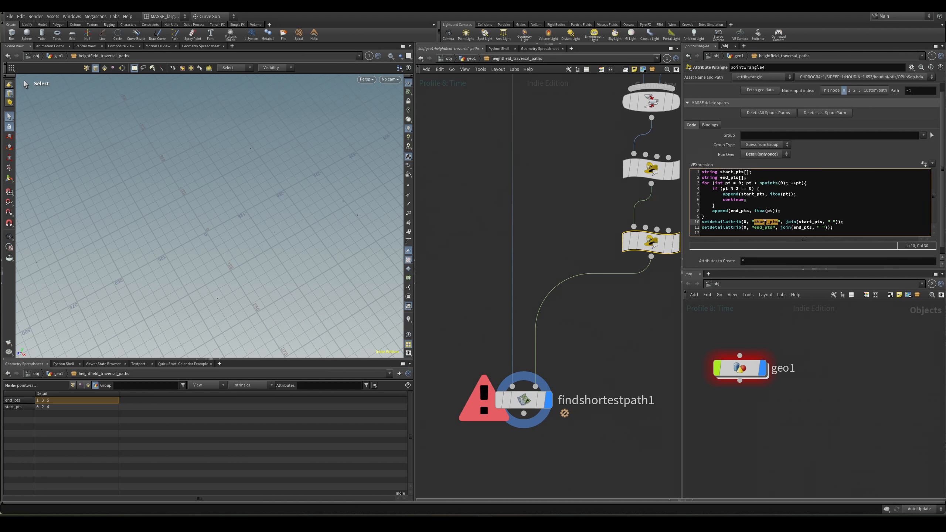
click(524, 400)
click(782, 91)
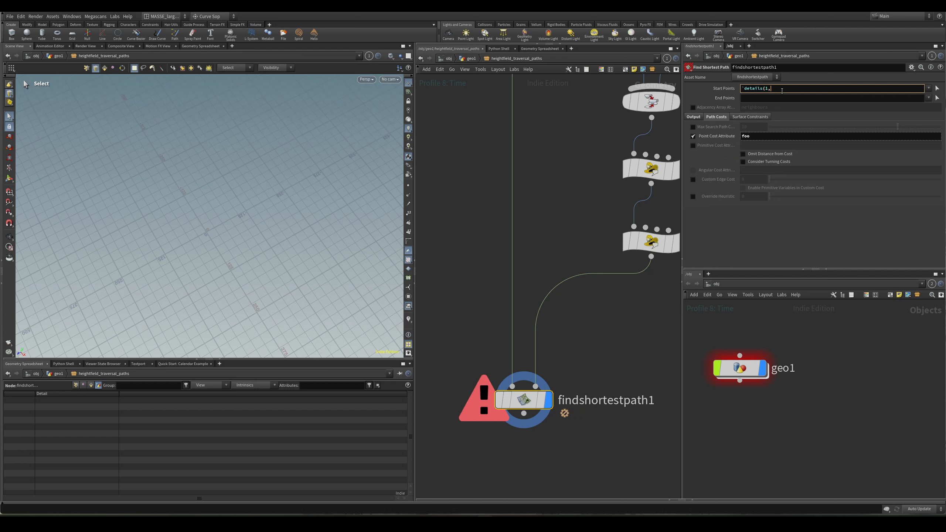
text("")
key(Left)
key(ctrl+v)
text())
key(Return)
click(722, 88)
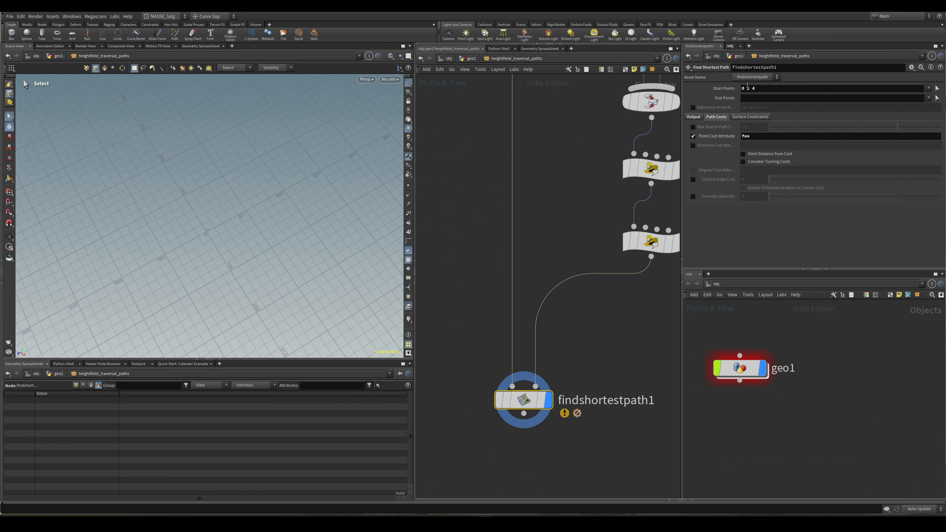
Copy the Start Points expression into End Points and change it to `details(1,"end_pts")`.
middle_drag(606, 324, 563, 331)
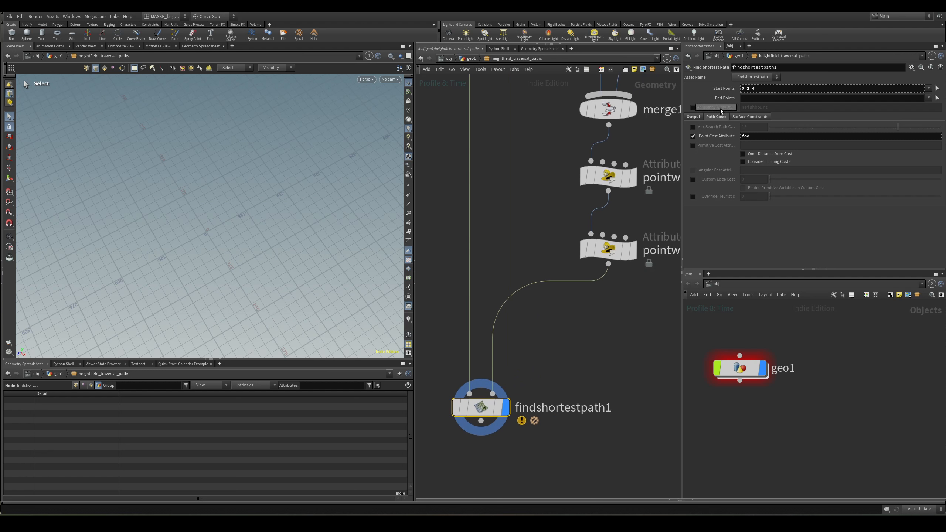
click(722, 89)
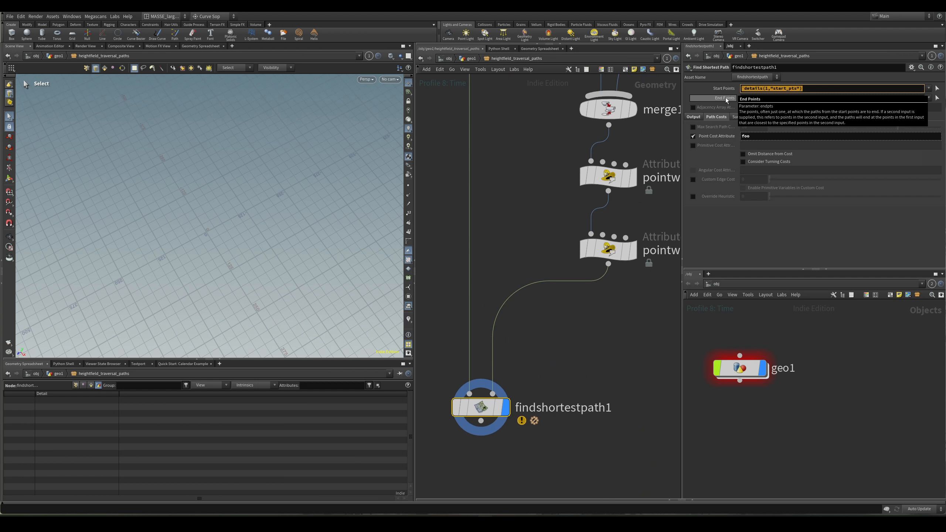
click(746, 99)
text(`details(1,"start_pts"))
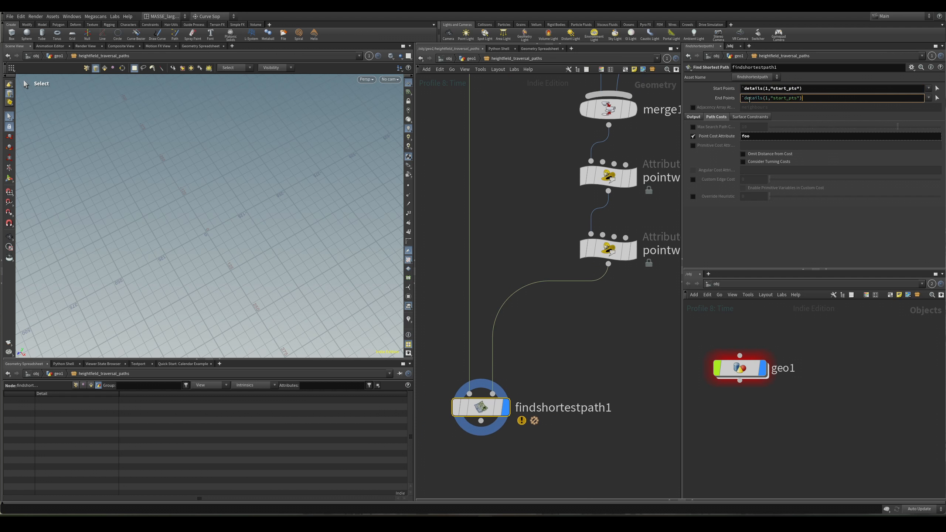
click(785, 100)
key(BackSpace)
key(BackSpace)
key(BackSpace)
key(BackSpace)
key(BackSpace)
text(end)
key(Return)
Examine the generated paths and pointwrangle4's node info, returning the display to findshortestpath1.
middle_drag(555, 354, 599, 289)
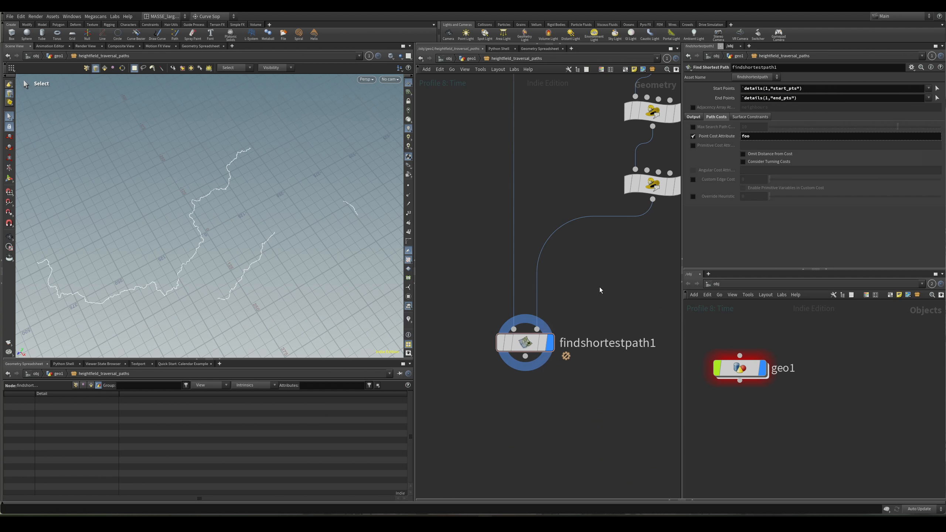
scroll(506, 196, down, 2)
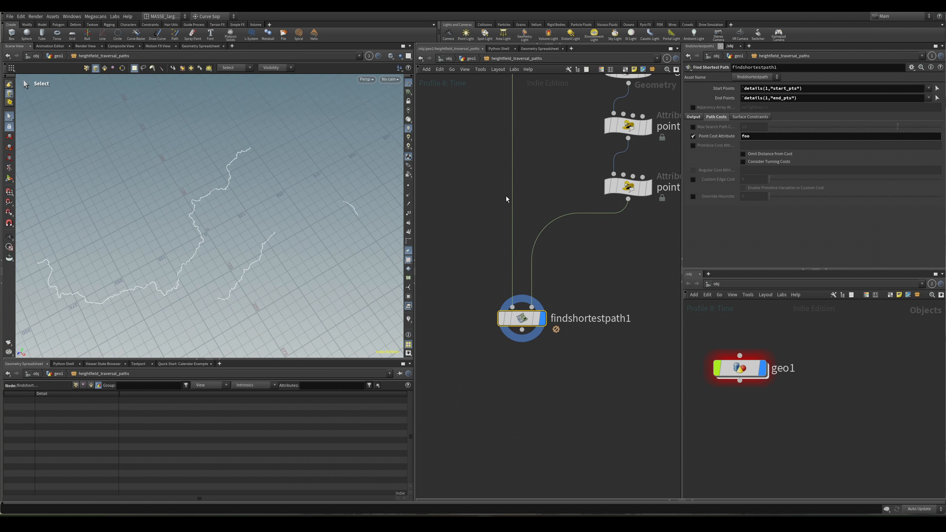
scroll(506, 196, down, 1)
key(Escape)
mouse_move(276, 201)
mouse_down()
mouse_move(264, 239)
mouse_move(277, 233)
mouse_move(272, 194)
mouse_up()
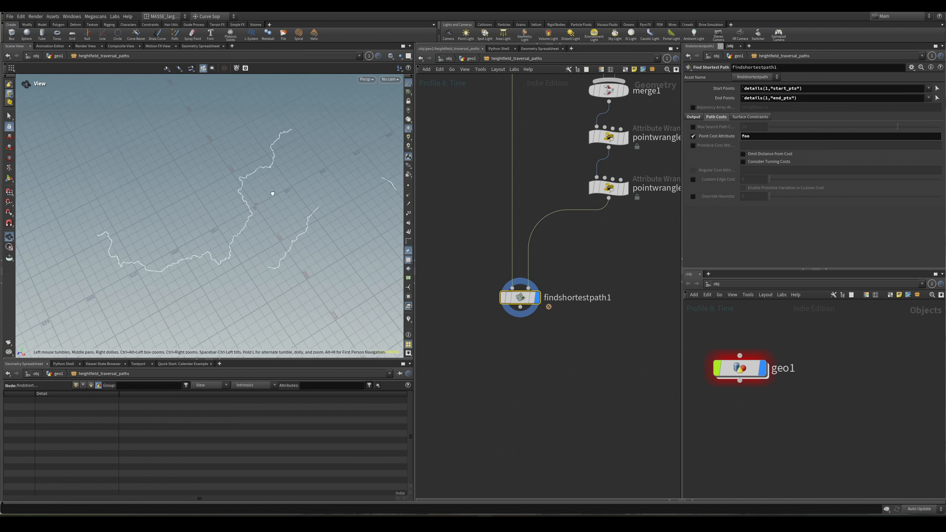
click(608, 188)
middle_click(608, 194)
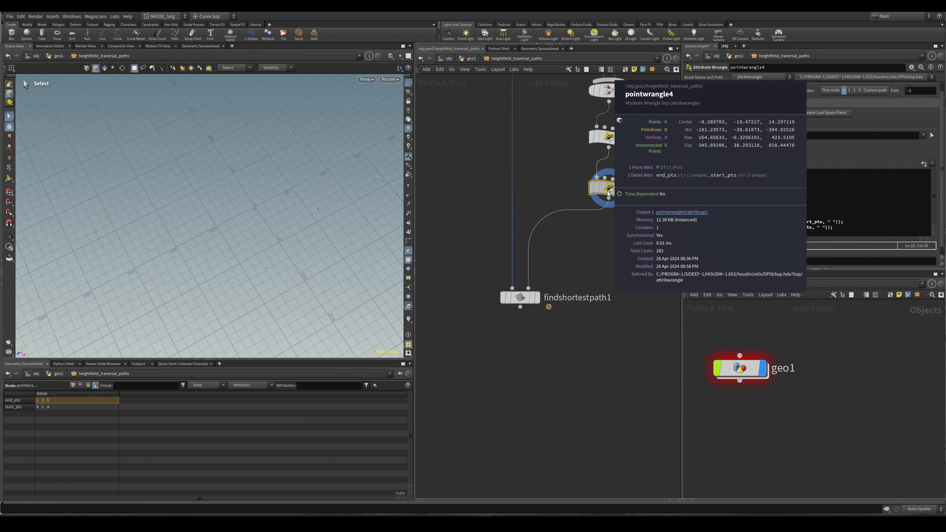
click(521, 297)
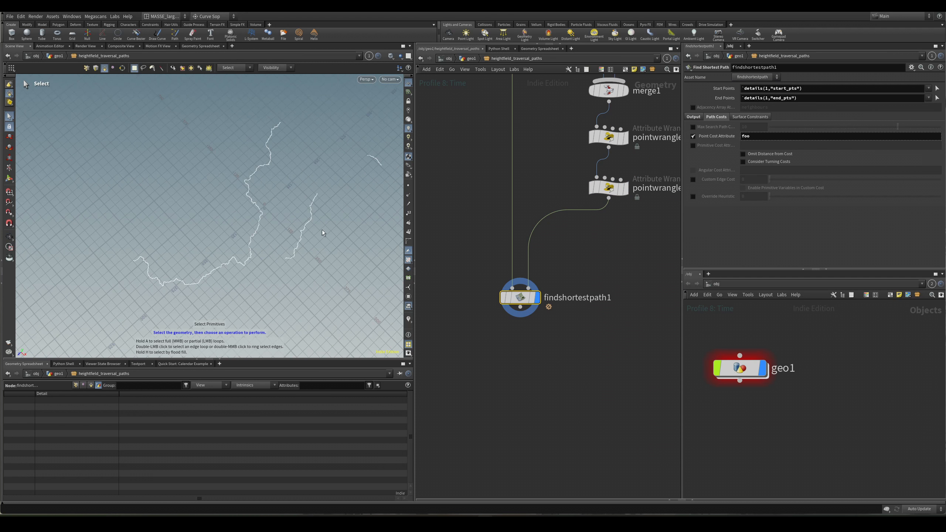
Select individual paths in the viewport to check how the start and end points are connected.
click(308, 225)
click(257, 231)
alt+drag(242, 230, 314, 210)
scroll(313, 210, down, 2)
click(319, 156)
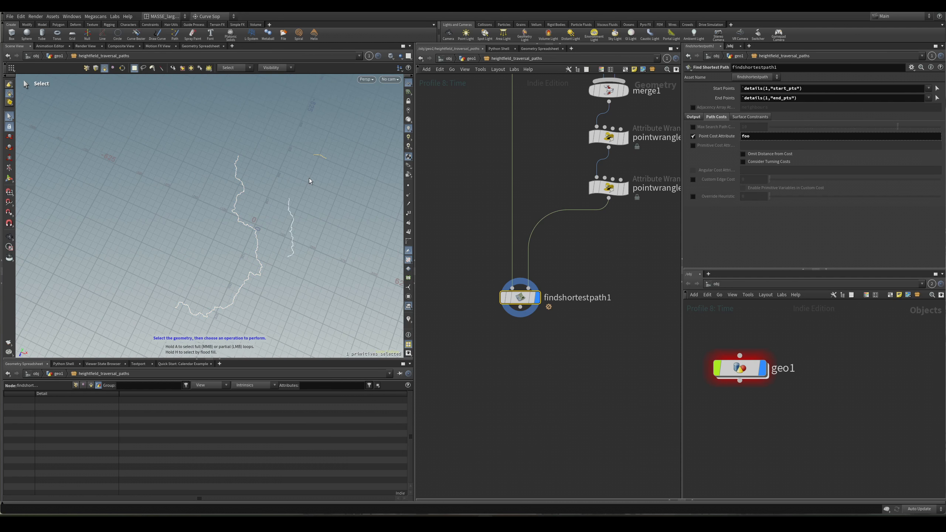
click(257, 235)
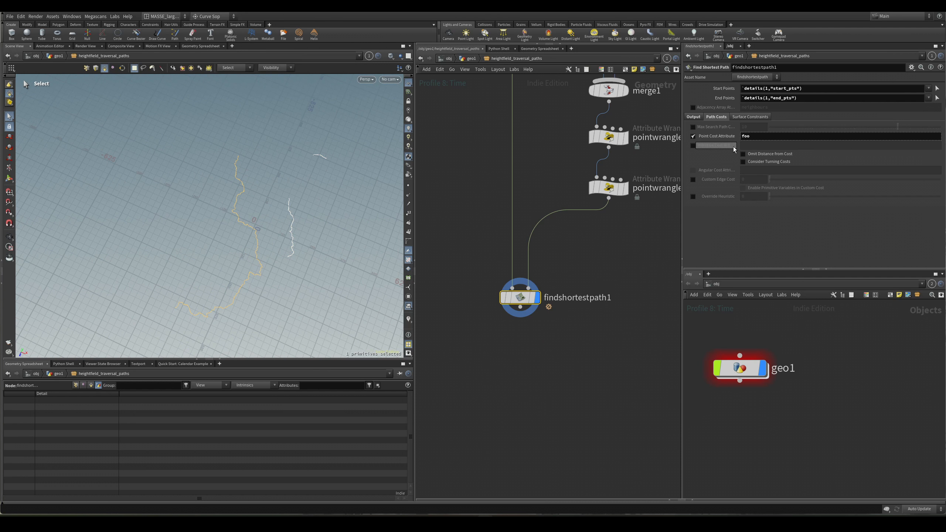
Try the Output Paths options From any start to any end, From each start to any end and From any start to each end.
click(699, 117)
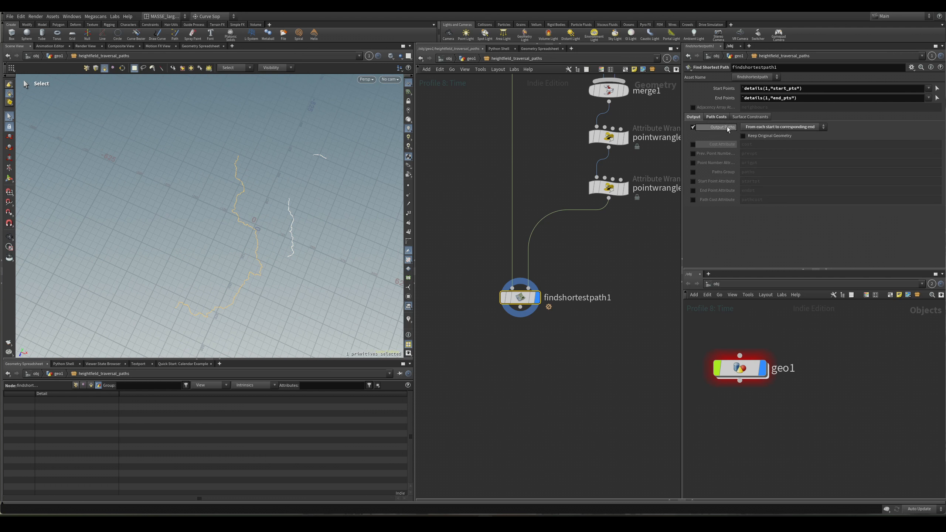
click(786, 127)
click(794, 132)
click(783, 127)
click(770, 141)
click(783, 127)
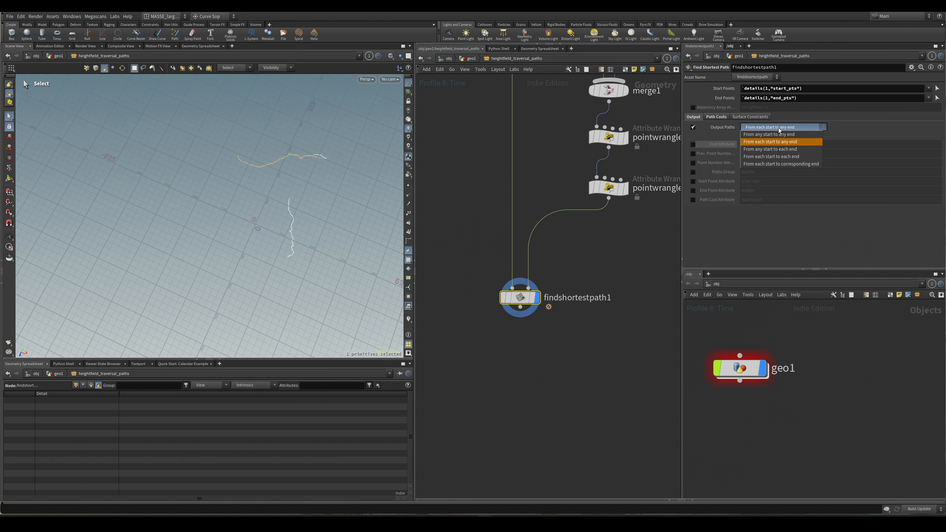
click(789, 149)
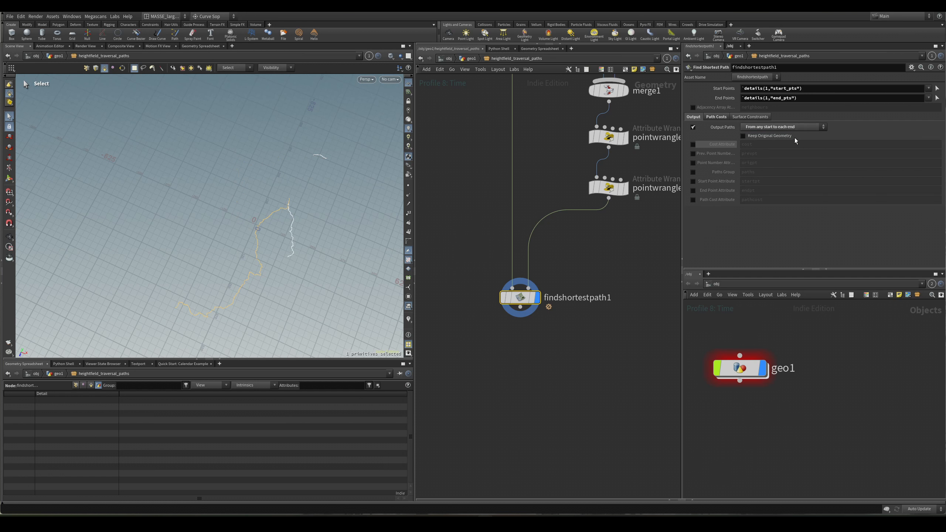
Try Output Paths as From each start to each end and inspect the path network from several angles.
click(798, 128)
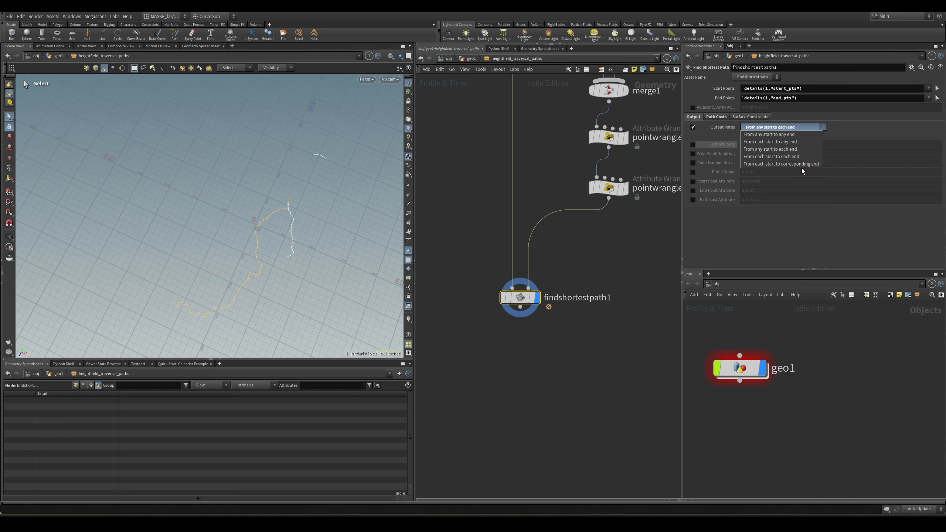
click(799, 157)
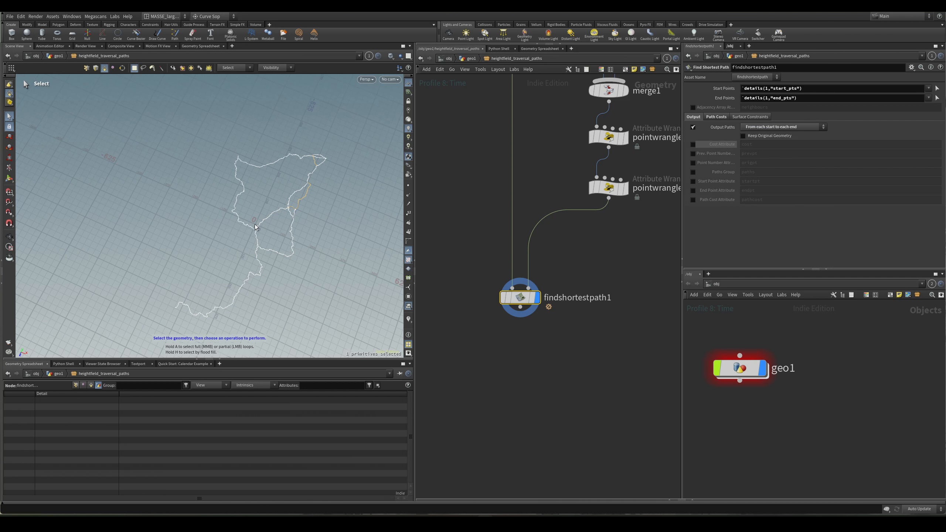
alt+drag(256, 222, 290, 237)
alt+right_drag(280, 182, 331, 175)
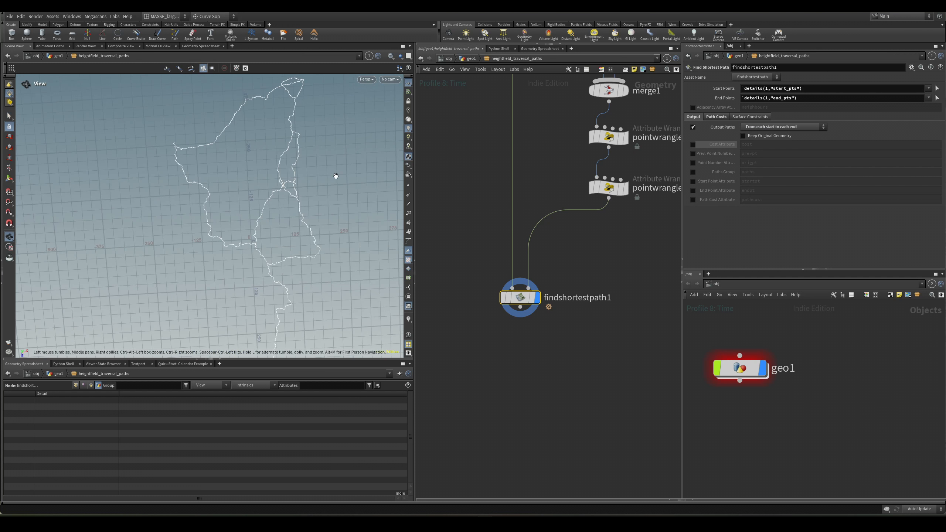
alt+drag(312, 205, 271, 209)
alt+right_drag(270, 160, 231, 214)
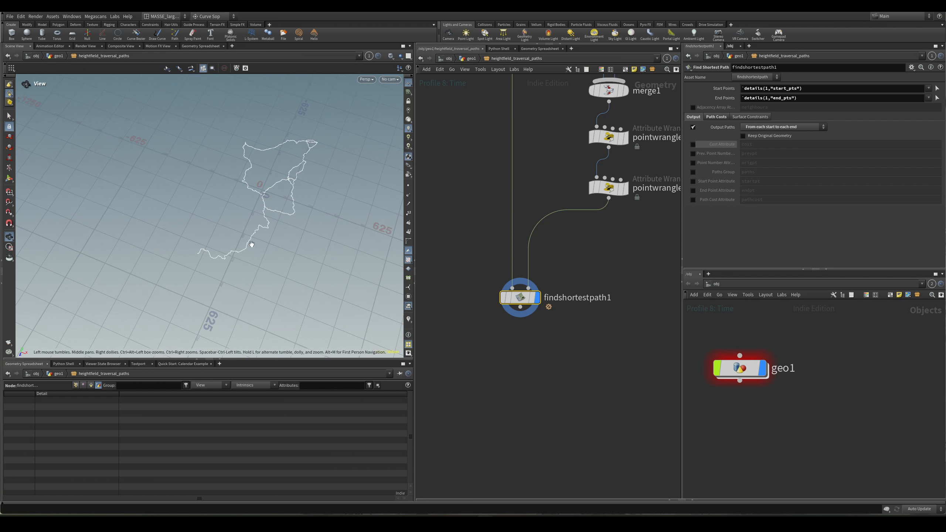
alt+drag(249, 242, 285, 220)
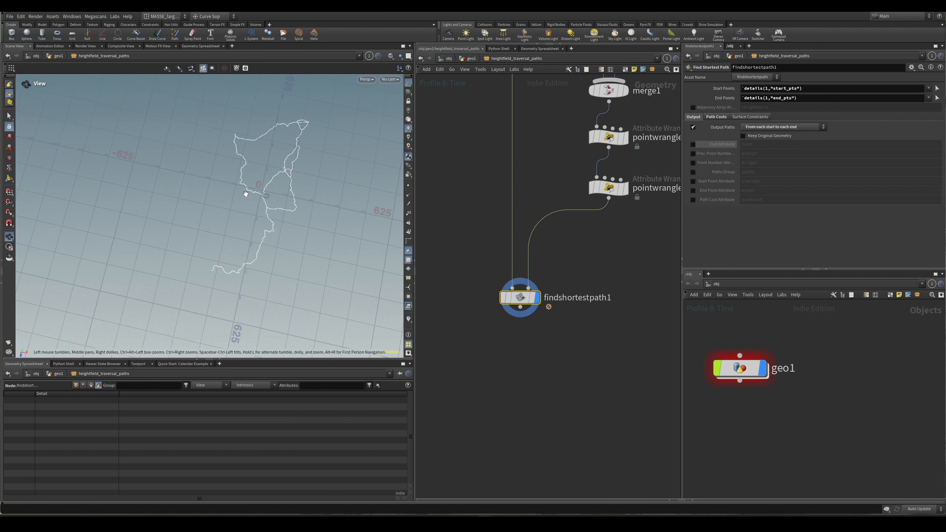
alt+drag(242, 190, 164, 149)
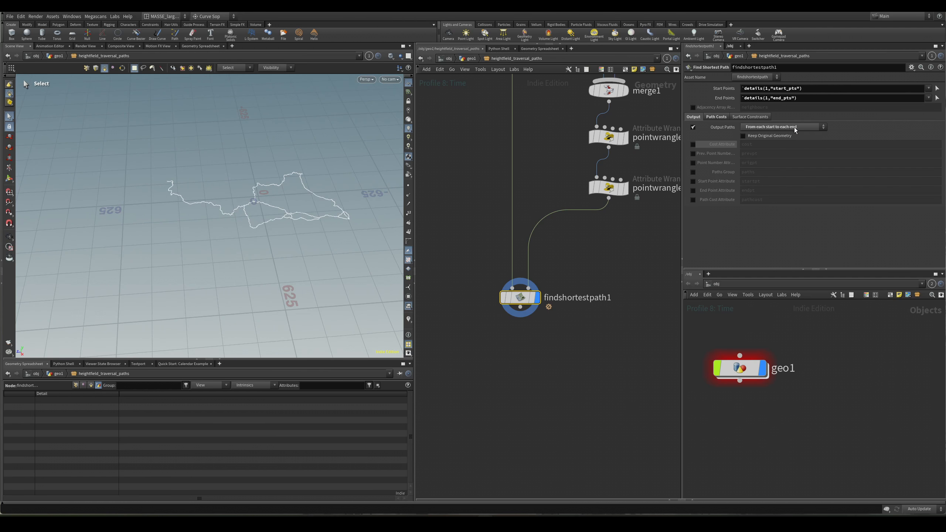
Set Output Paths to From each start to corresponding end and show the evaluated Start Points and End Points values.
click(804, 127)
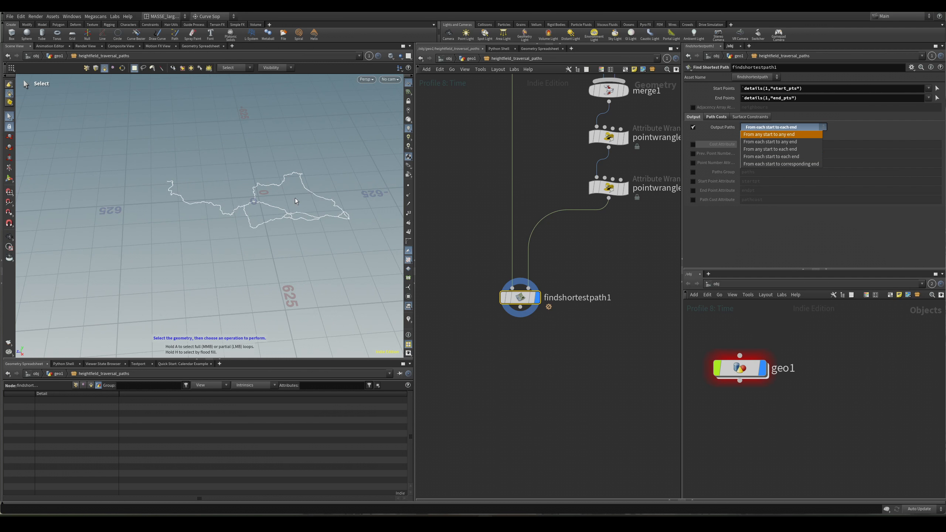
click(781, 164)
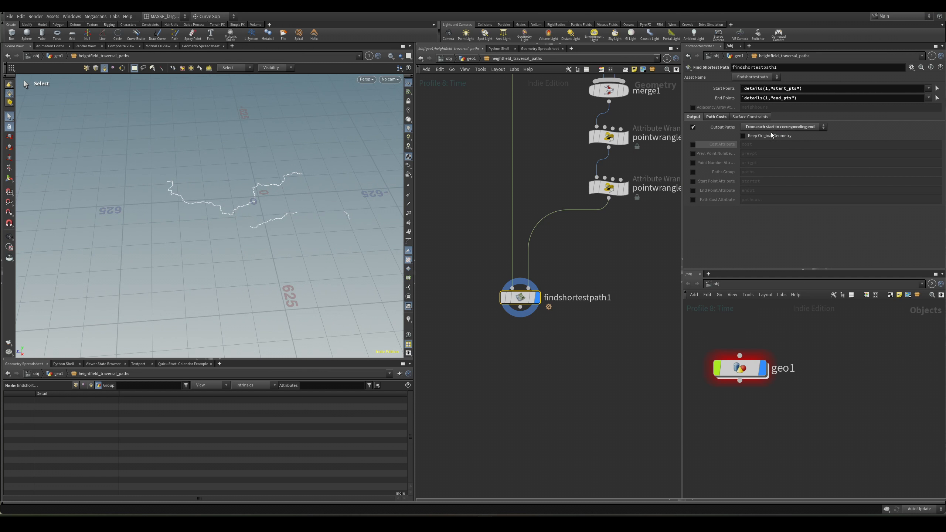
click(725, 98)
click(721, 89)
alt+drag(312, 224, 274, 188)
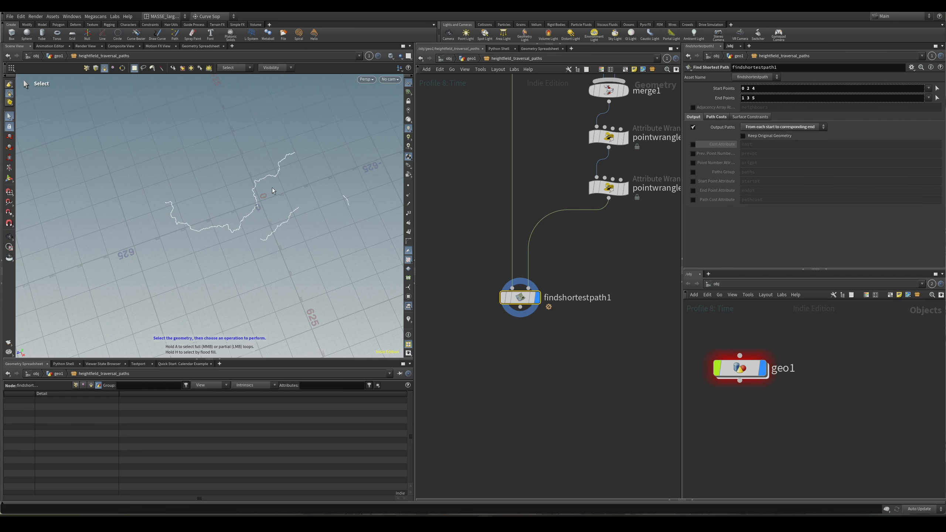
alt+right_drag(250, 184, 323, 167)
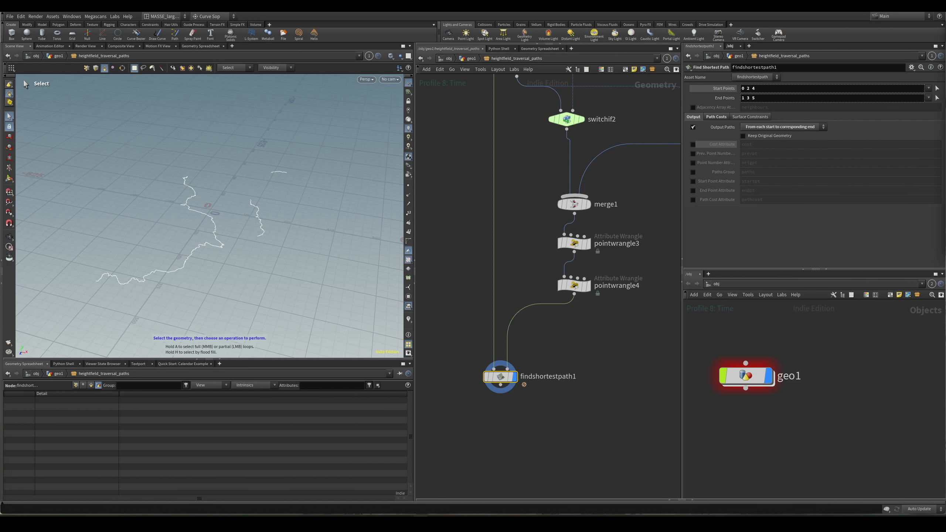
Generate a viewer state script for MASSE::heightfield_traversal_paths from the Add Point sample, keeping the default event handlers.
scroll(622, 363, down, 4)
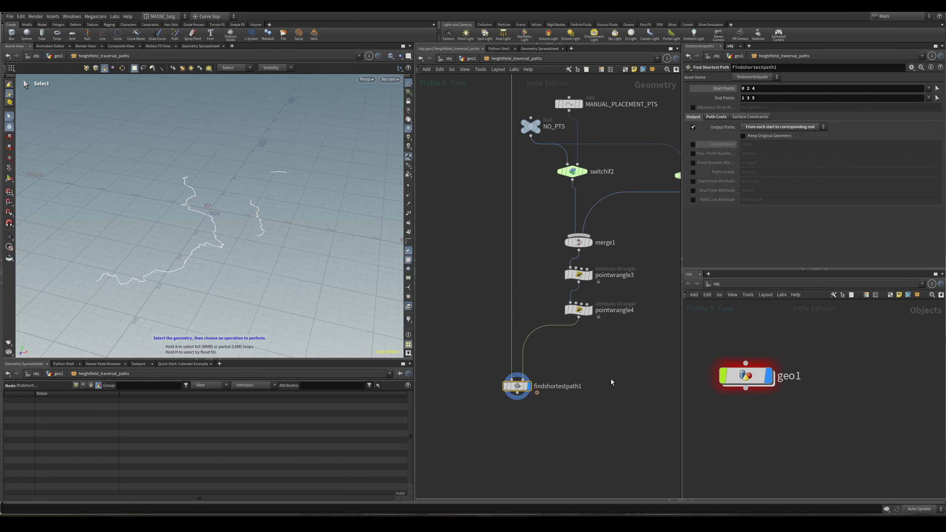
drag(945, 276, 336, 167)
click(363, 220)
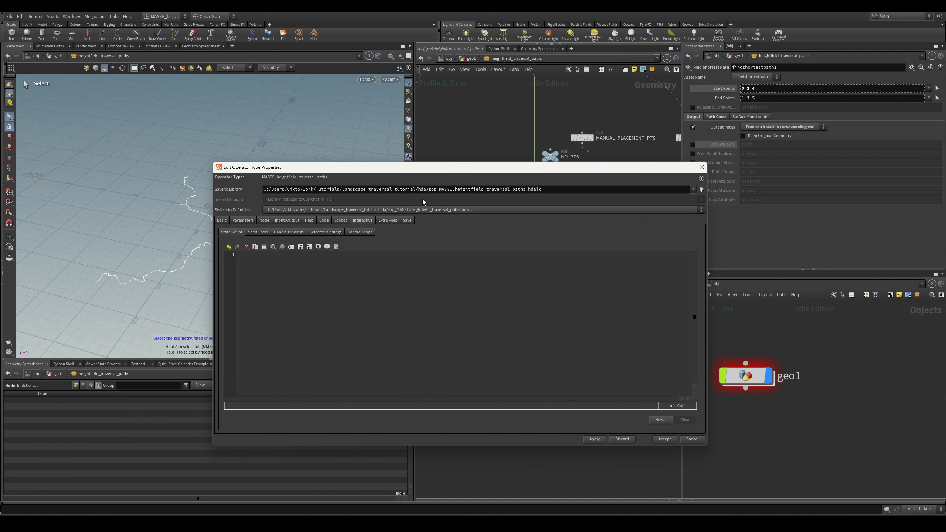
click(660, 420)
drag(573, 201, 511, 182)
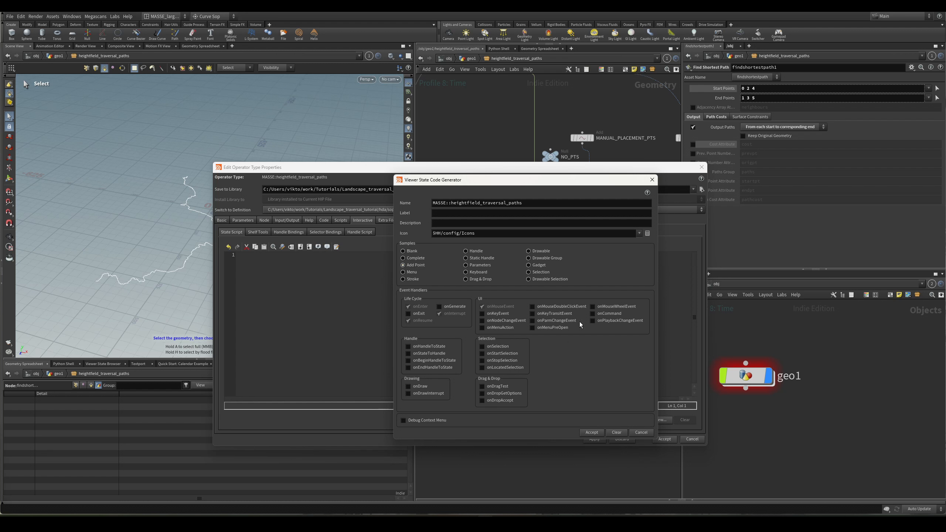
click(454, 213)
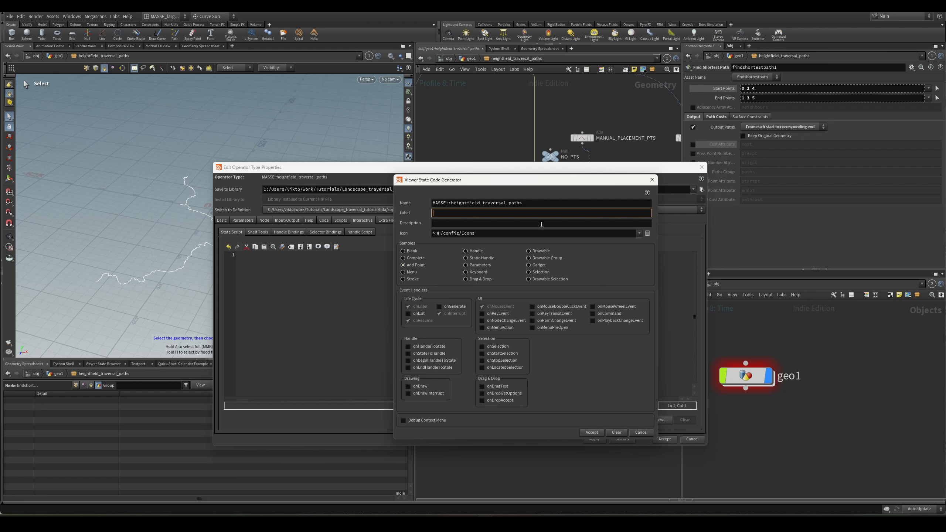
click(597, 433)
scroll(411, 346, down, 4)
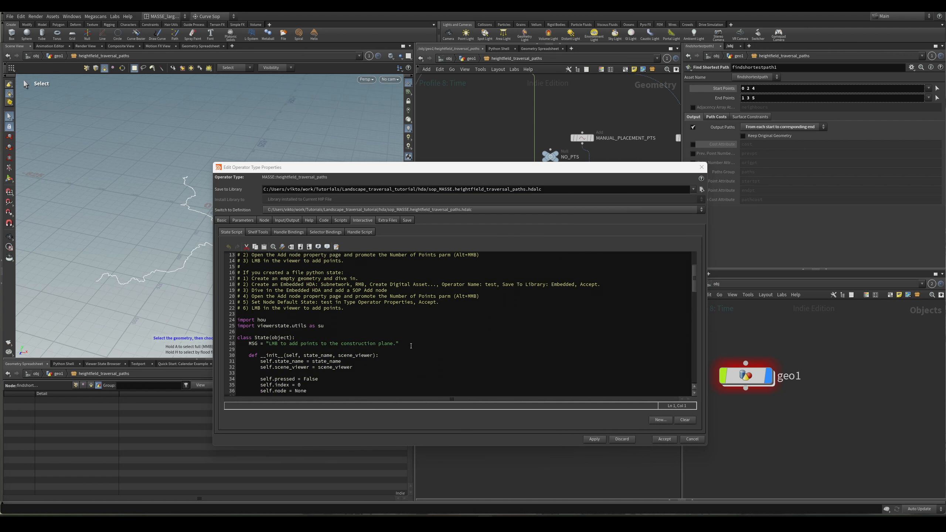
Examine the generated state script, including its usage comments, the State class and the point-adding functions.
scroll(411, 346, down, 16)
drag(507, 166, 527, 90)
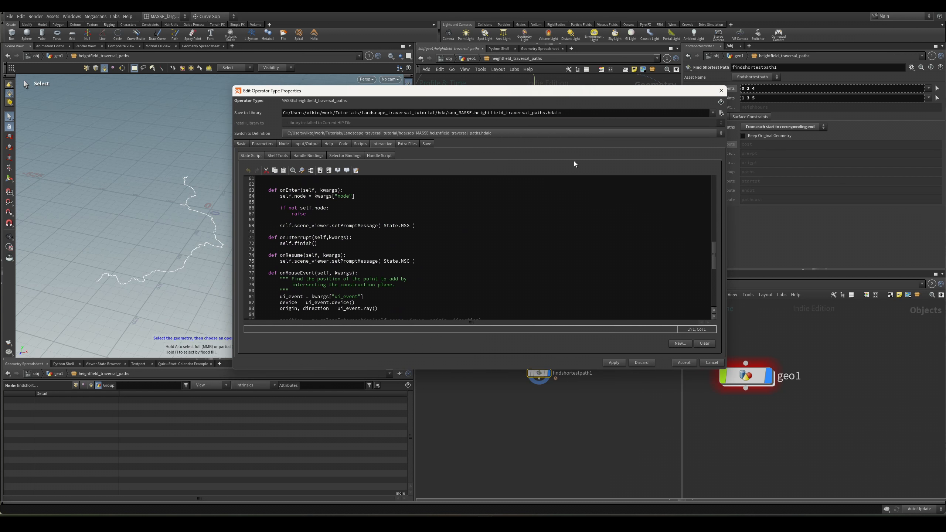
drag(724, 370, 758, 471)
scroll(572, 358, up, 13)
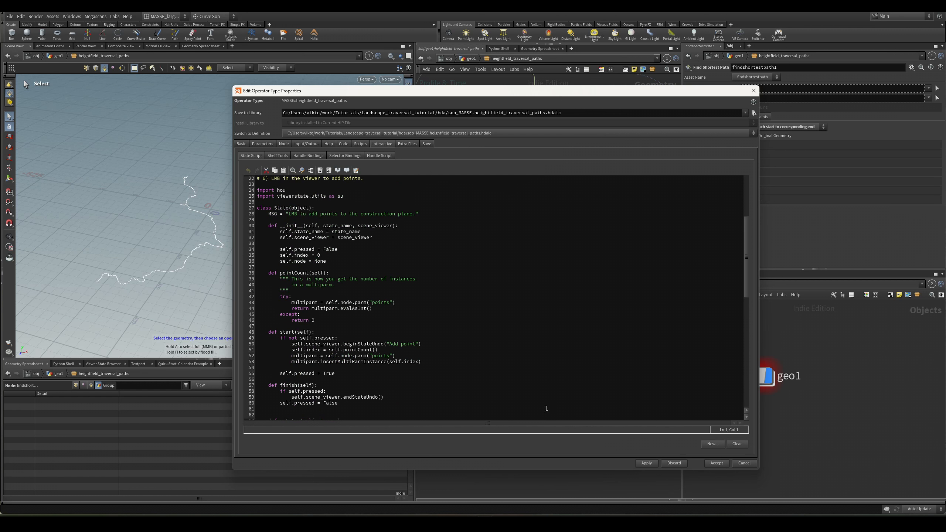
drag(632, 94, 643, 301)
drag(554, 300, 590, 121)
scroll(513, 315, up, 7)
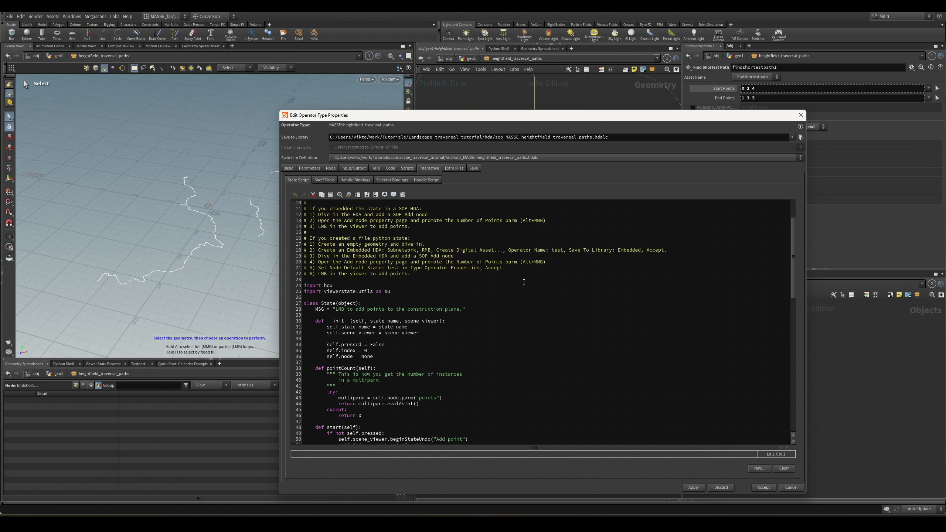
scroll(513, 315, down, 7)
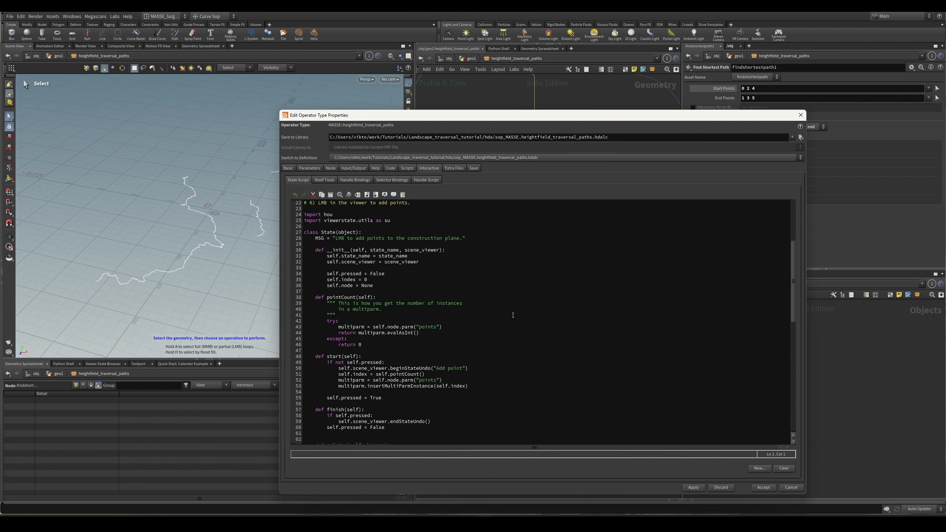
scroll(513, 315, up, 7)
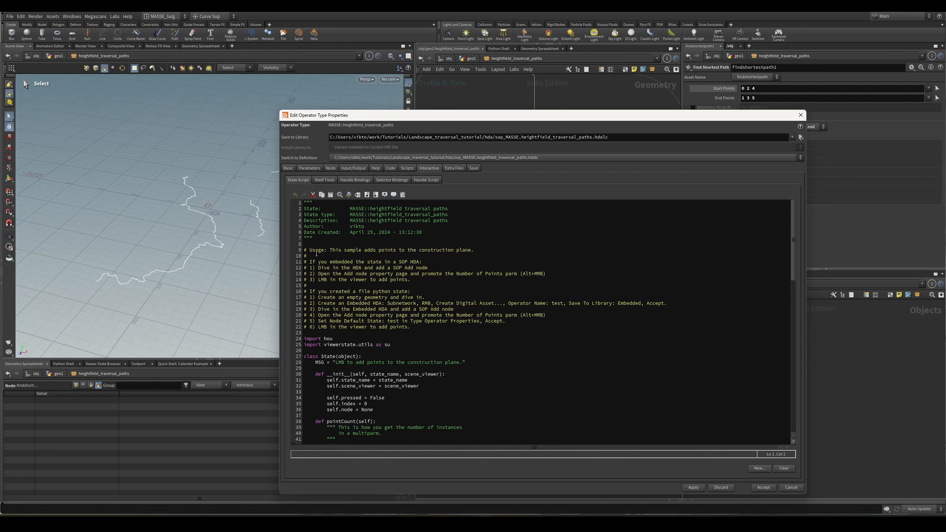
drag(316, 250, 356, 250)
click(430, 263)
scroll(438, 229, down, 5)
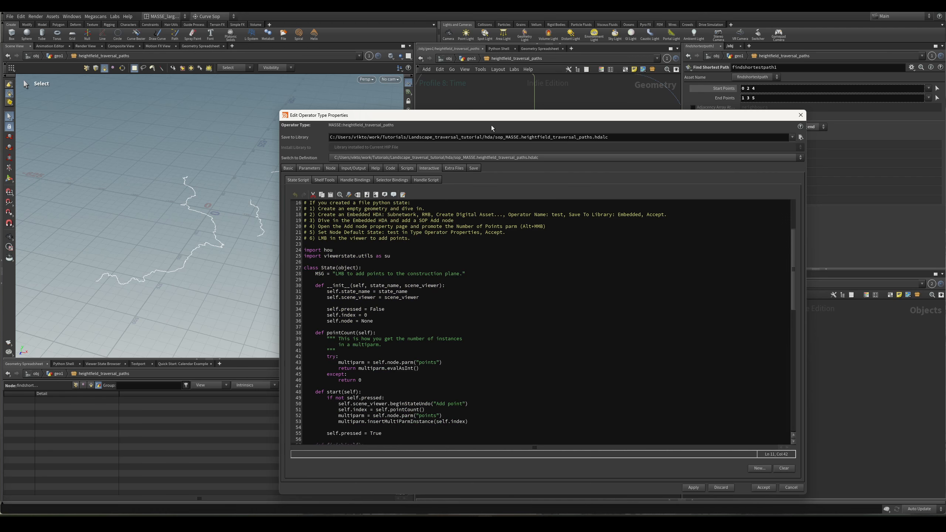
drag(490, 116, 516, 129)
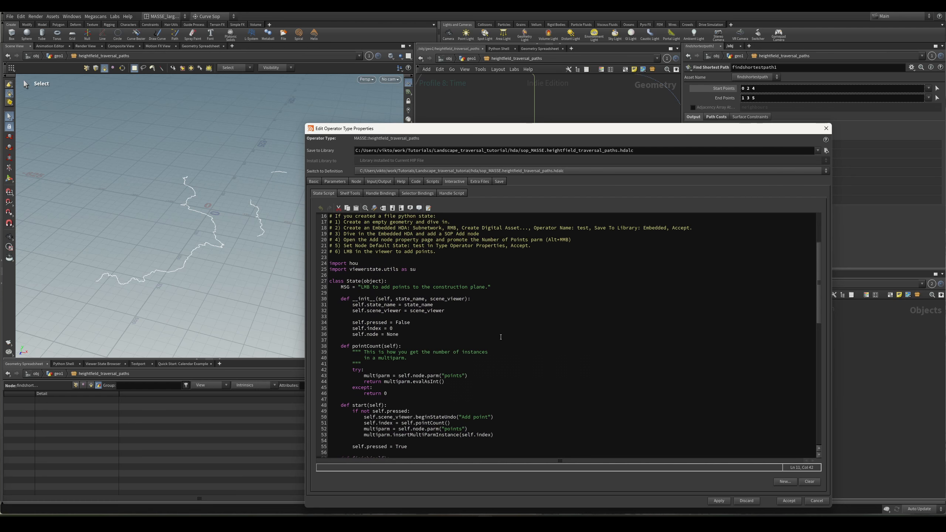
scroll(501, 337, down, 4)
scroll(490, 367, up, 5)
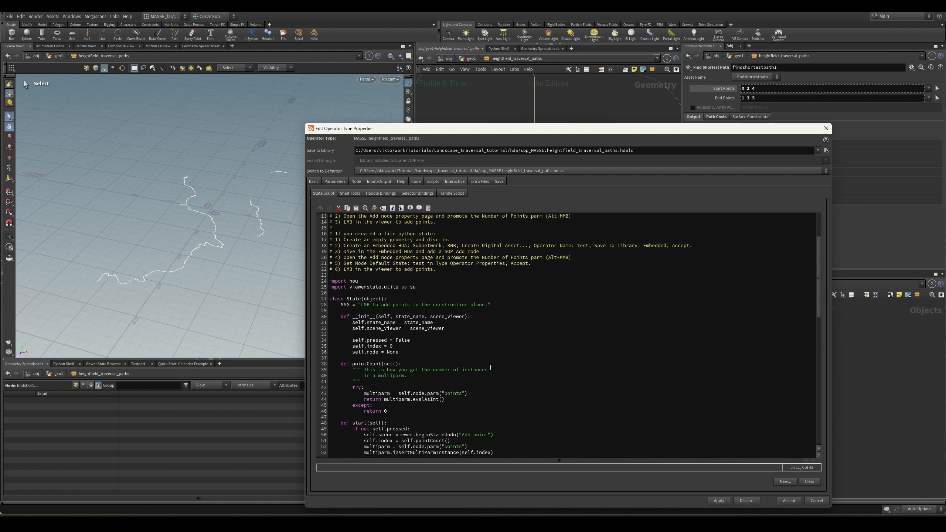
scroll(407, 268, up, 1)
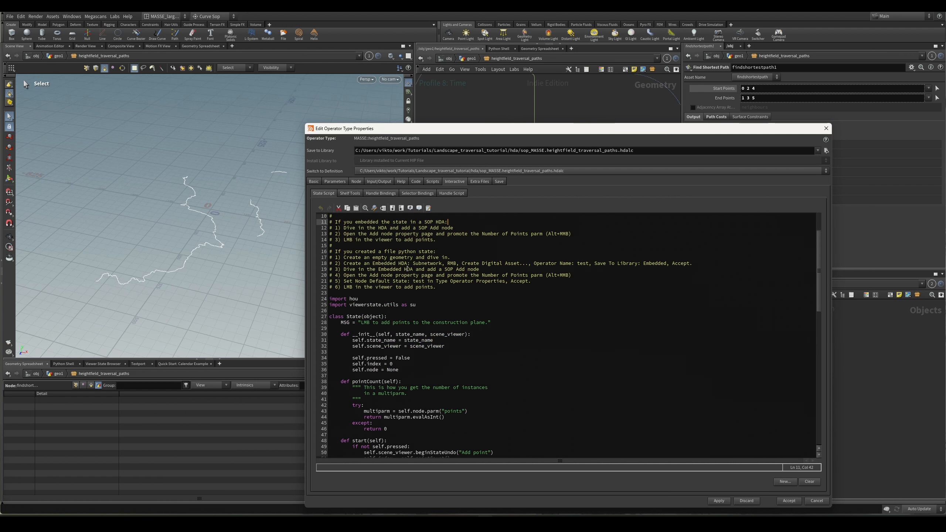
Show the heightfield_traversal_paths asset's parameters in a floating window and move the type properties window out of the way.
drag(629, 128, 602, 431)
drag(945, 123, 596, 87)
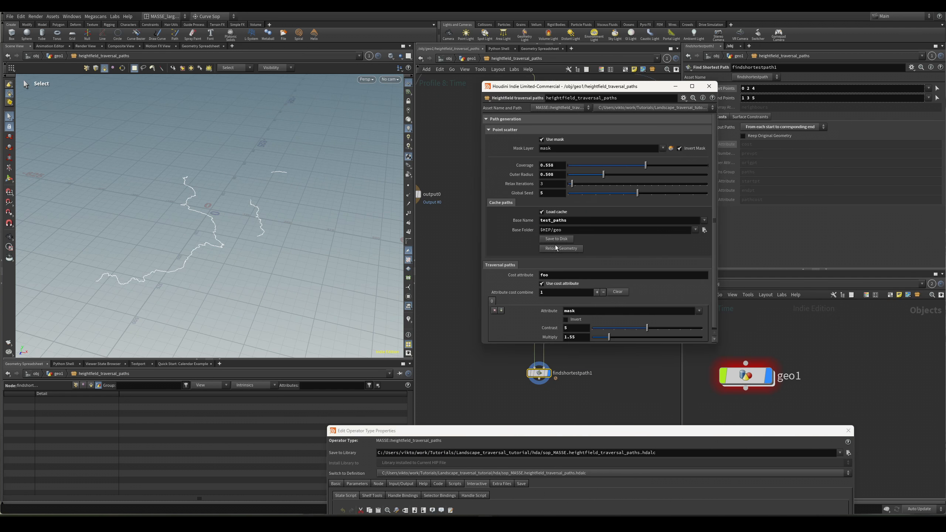
drag(404, 431, 563, 137)
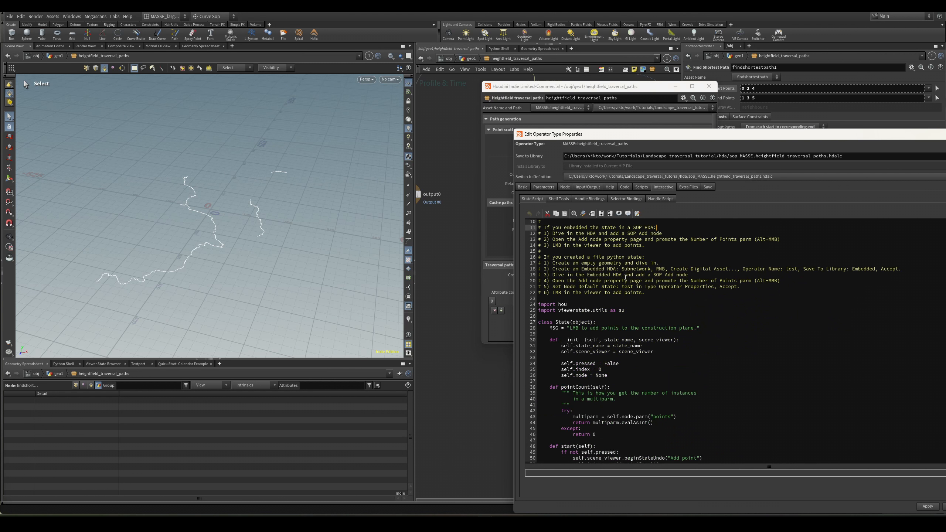
drag(554, 137, 945, 138)
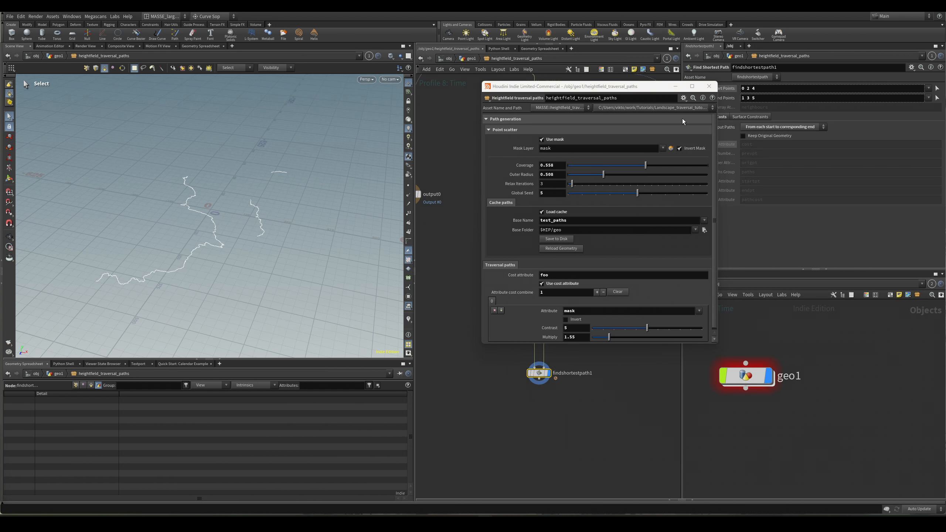
key(Tab)
text(add)
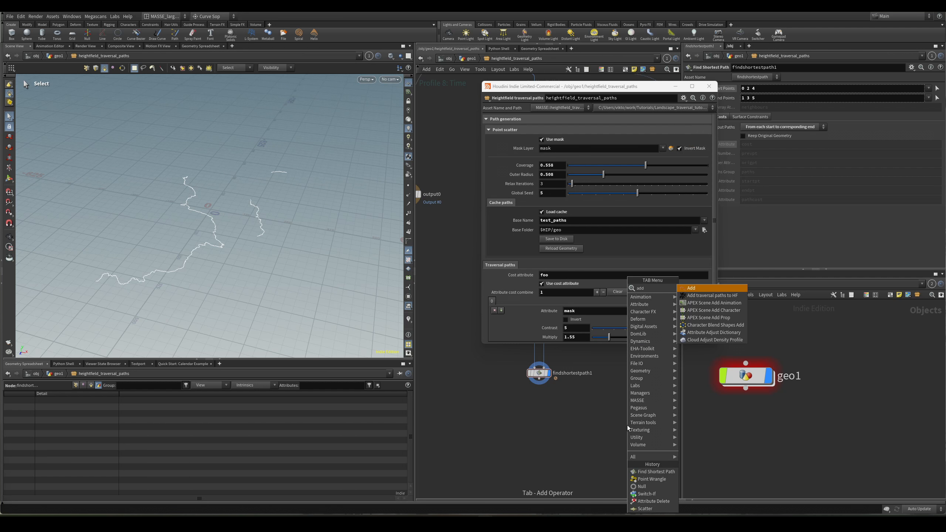
key(Return)
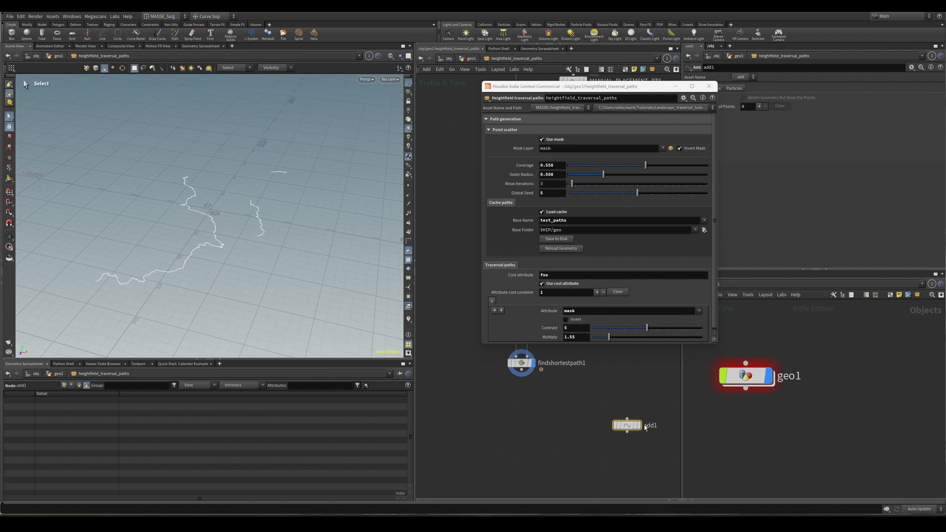
click(625, 415)
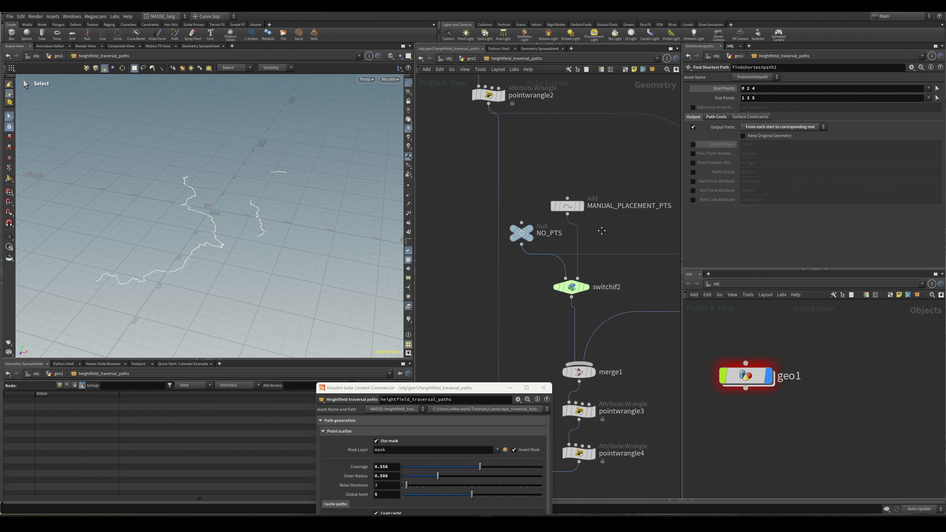
Display the MANUAL_PLACEMENT_PTS Add node and raise its Number of Points to 7.
click(537, 258)
middle_drag(601, 231, 563, 303)
click(550, 258)
middle_drag(570, 264, 577, 262)
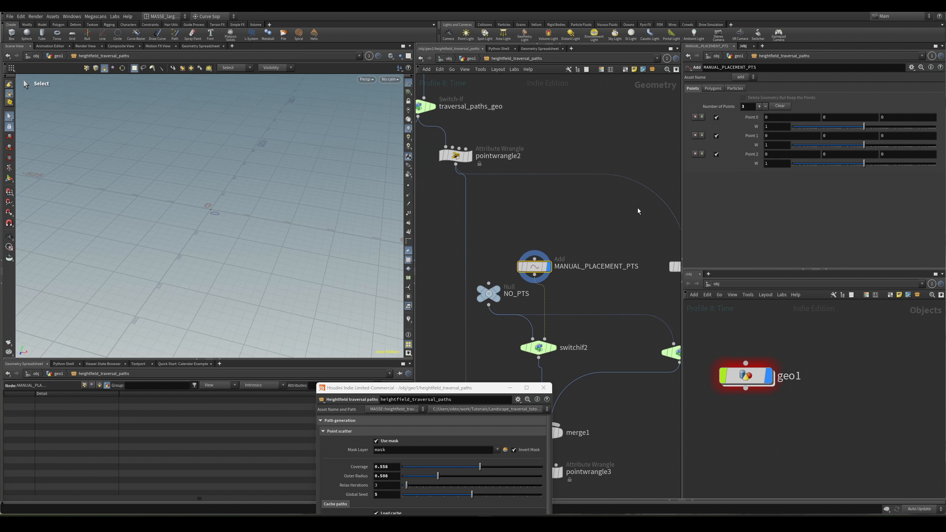
click(759, 106)
click(759, 106)
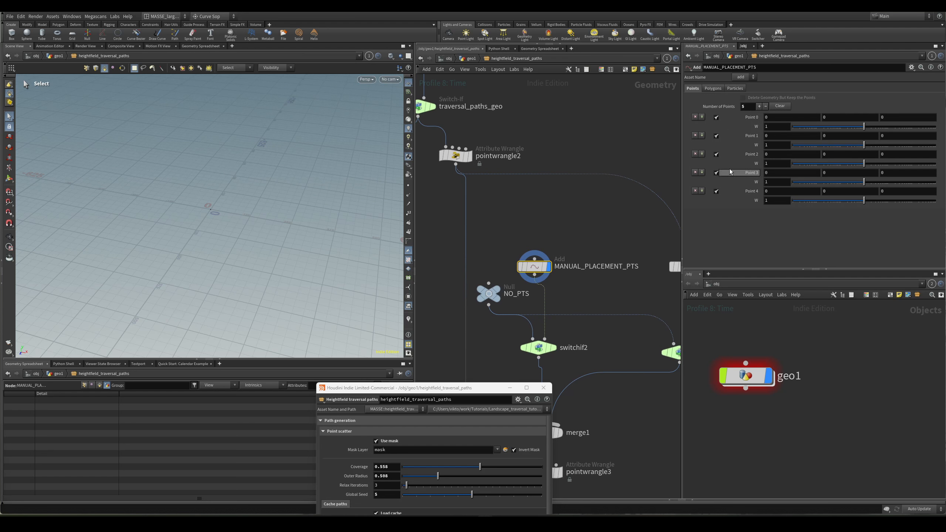
double_click(759, 106)
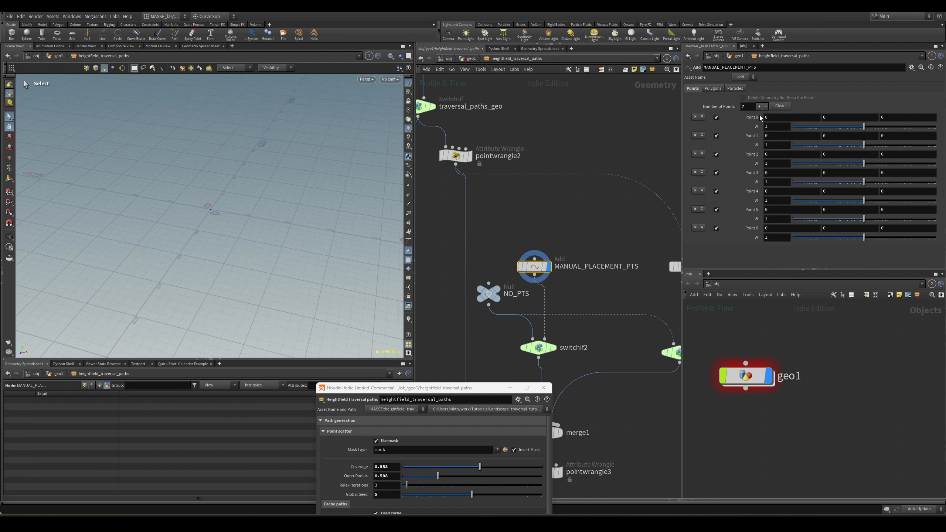
Open the asset's parameter definitions and clear the float filter from the available parameter types.
drag(470, 391, 506, 385)
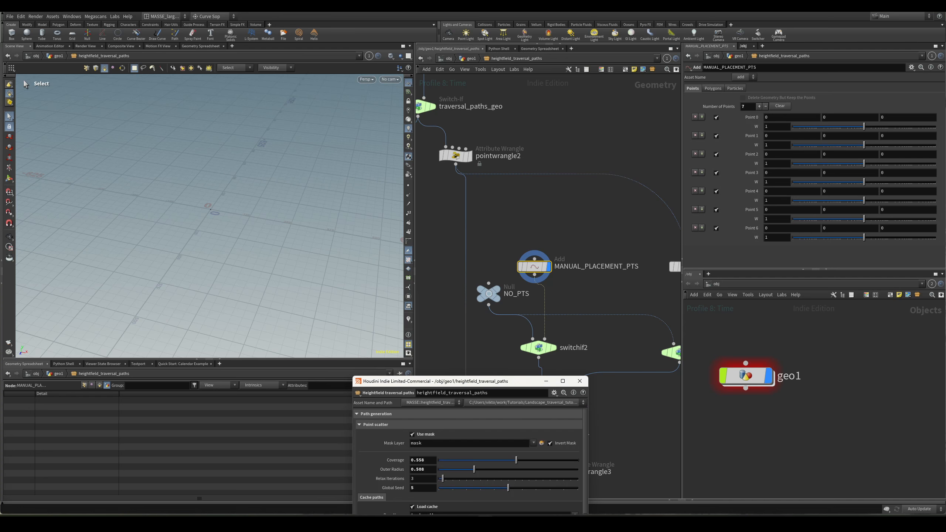
drag(0, 88, 281, 103)
click(170, 153)
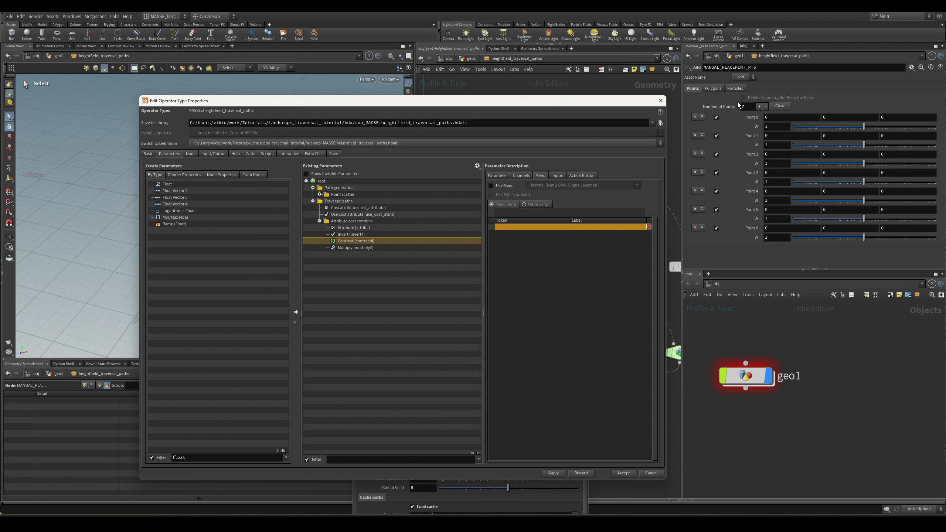
click(383, 228)
click(383, 222)
click(377, 241)
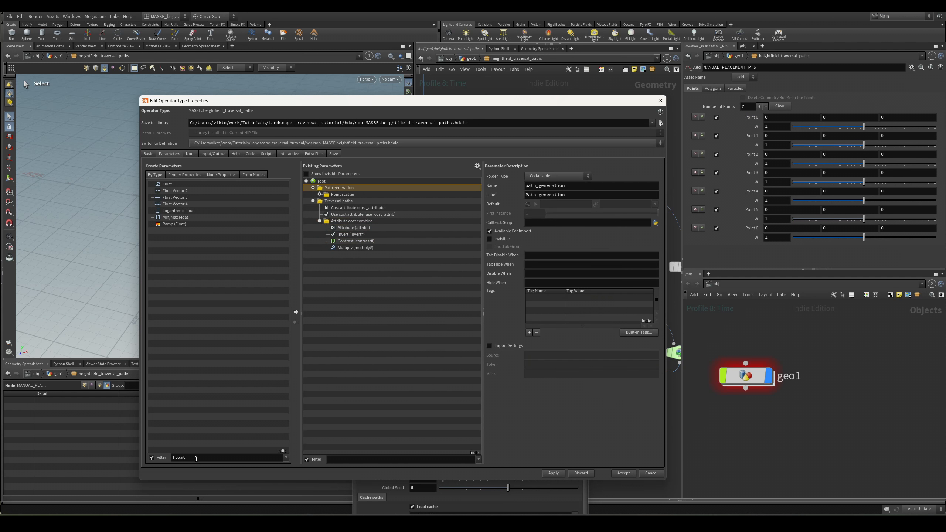
double_click(196, 459)
key(BackSpace)
key(Return)
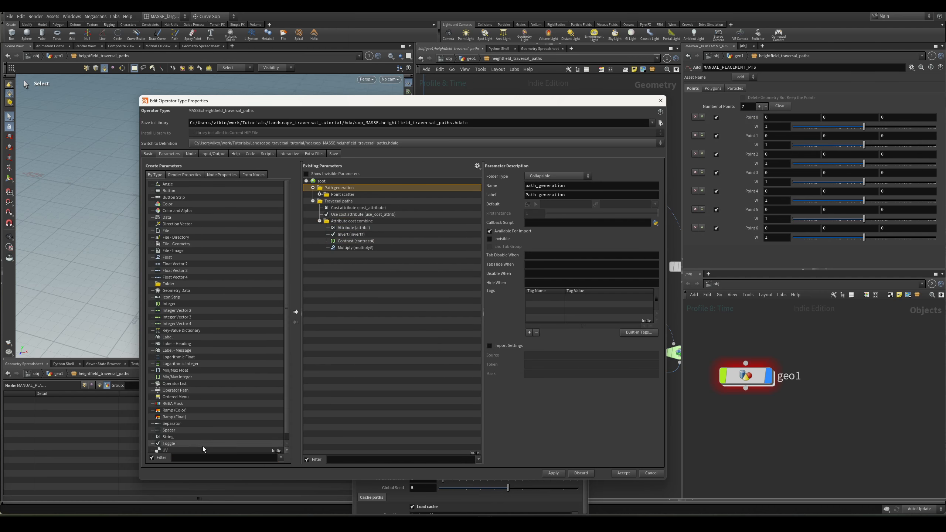
Add a new folder after the Traversal paths folder and set its folder type to Collapsible.
click(171, 284)
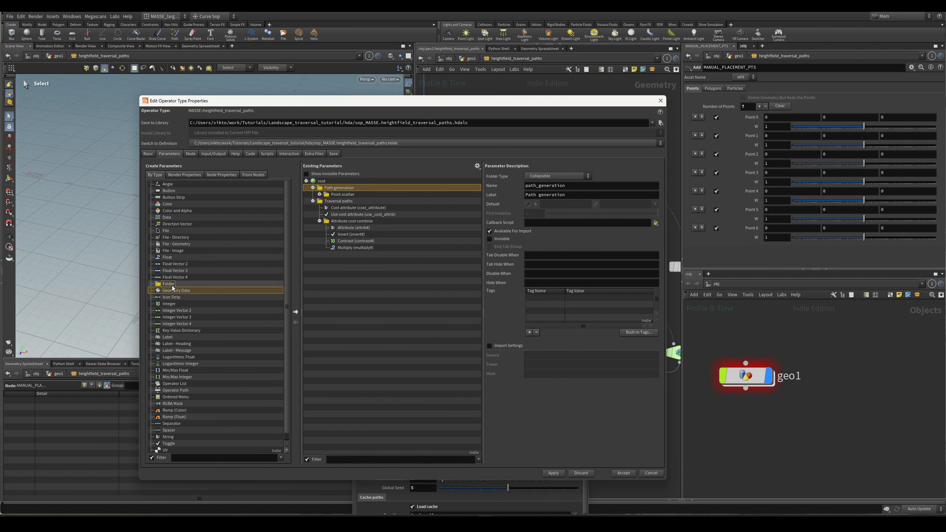
drag(336, 188, 346, 258)
click(345, 188)
click(346, 254)
click(568, 194)
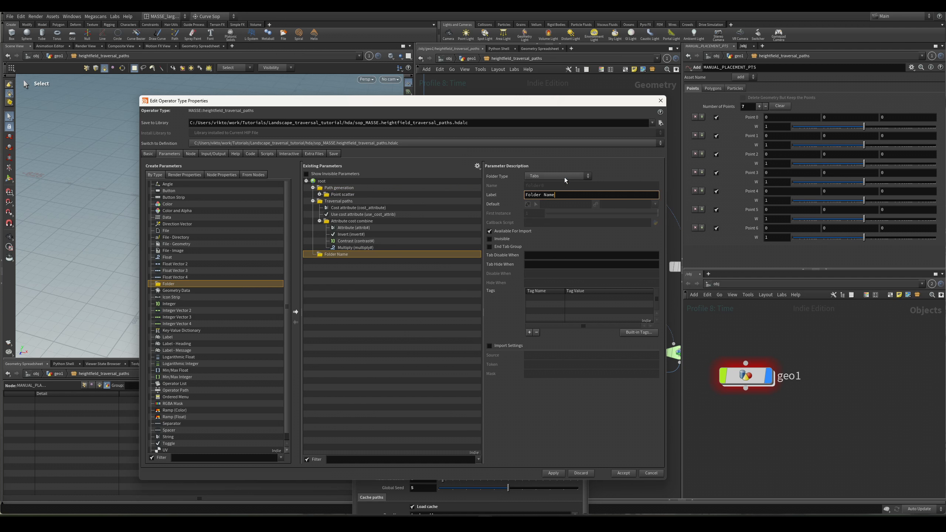
click(565, 177)
click(565, 184)
drag(550, 186, 515, 192)
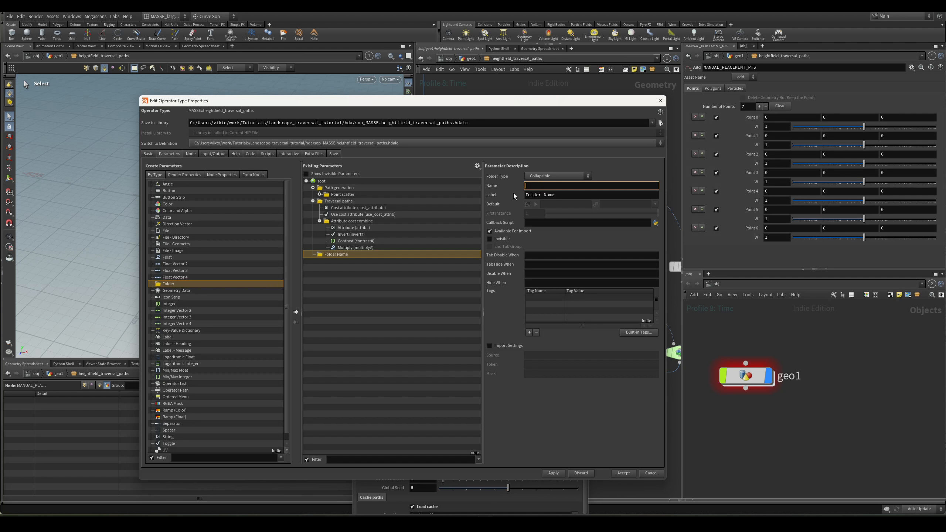
Name the new folder start_end_points and label it Start.End points.
text(start_end_points)
key(Tab)
text(S)
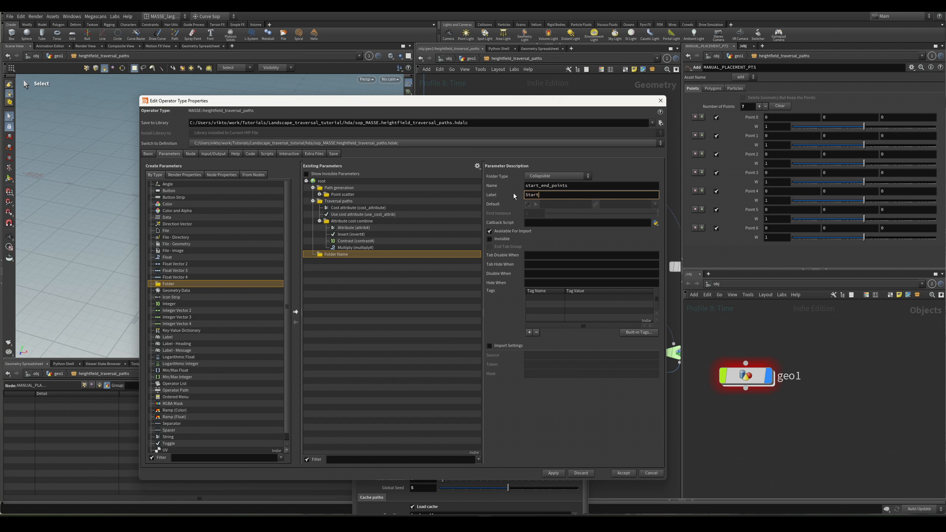
text(tart/End points)
key(Return)
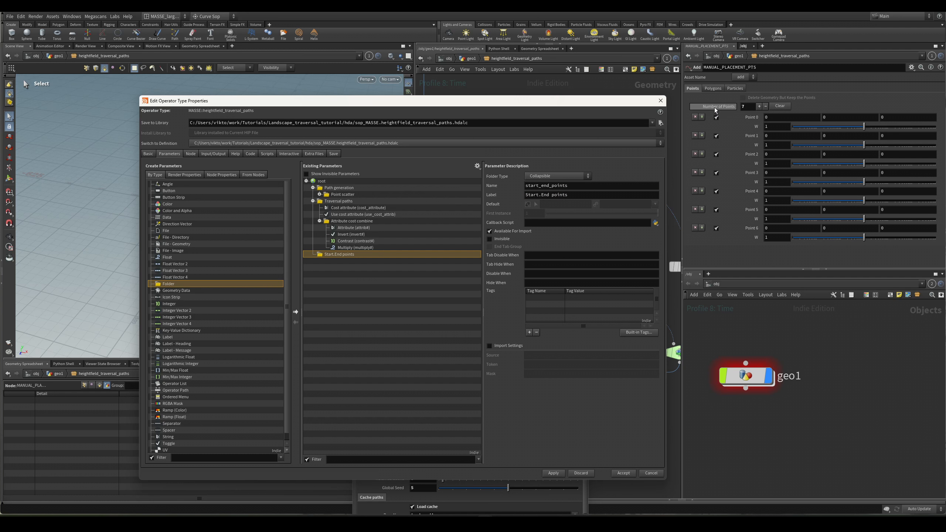
Promote the Number of Points multiparm from MANUAL_PLACEMENT_PTS into the Start.End points folder, apply it and review the asset's parameters.
drag(715, 108, 340, 254)
click(551, 474)
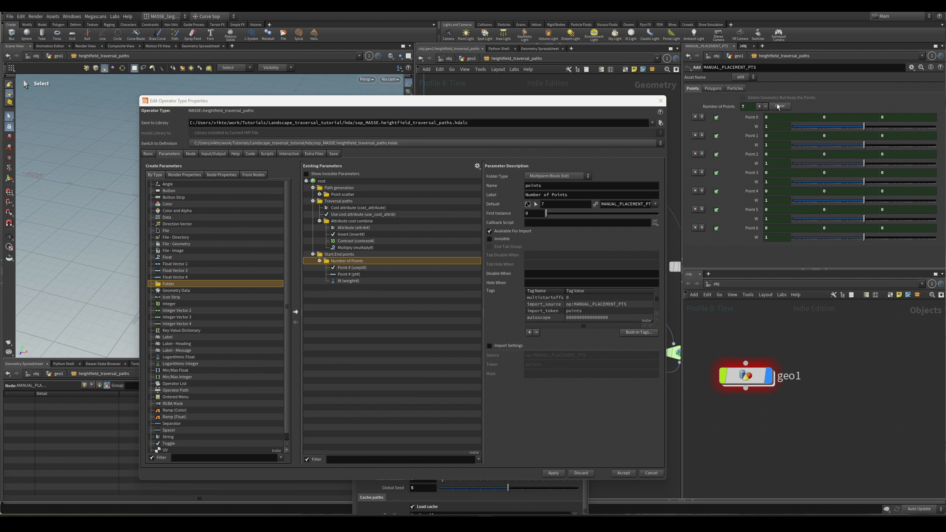
drag(162, 100, 945, 104)
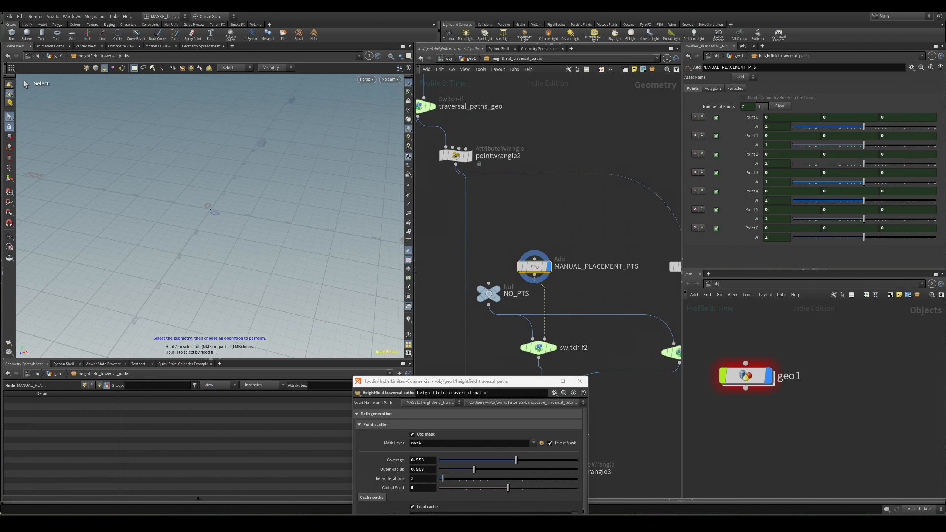
drag(484, 381, 338, 99)
scroll(266, 331, down, 1)
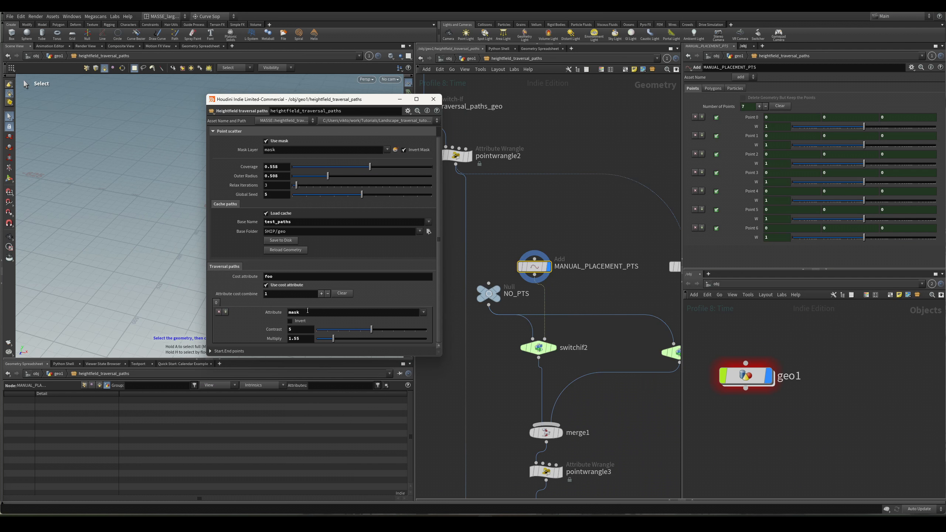
Clear all points from the asset's Start.End points folder and add a single point entry.
click(211, 351)
scroll(224, 335, down, 3)
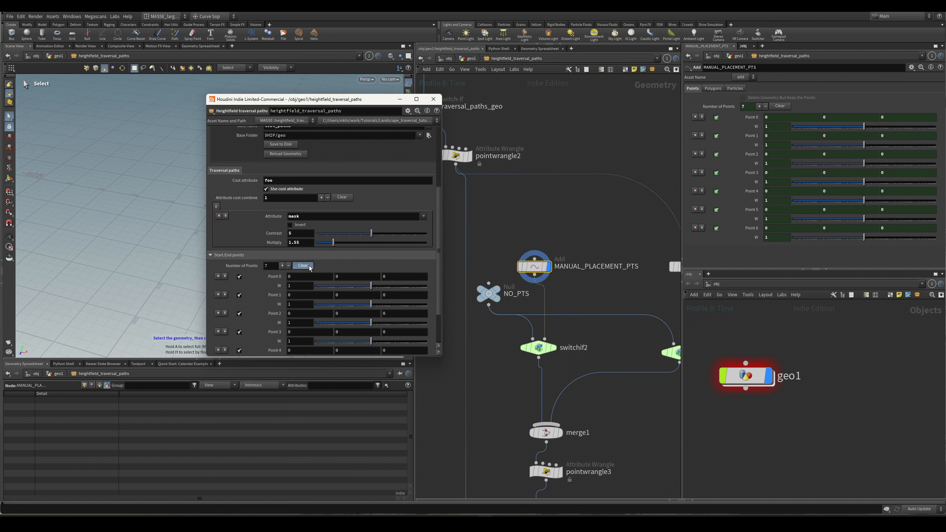
click(309, 266)
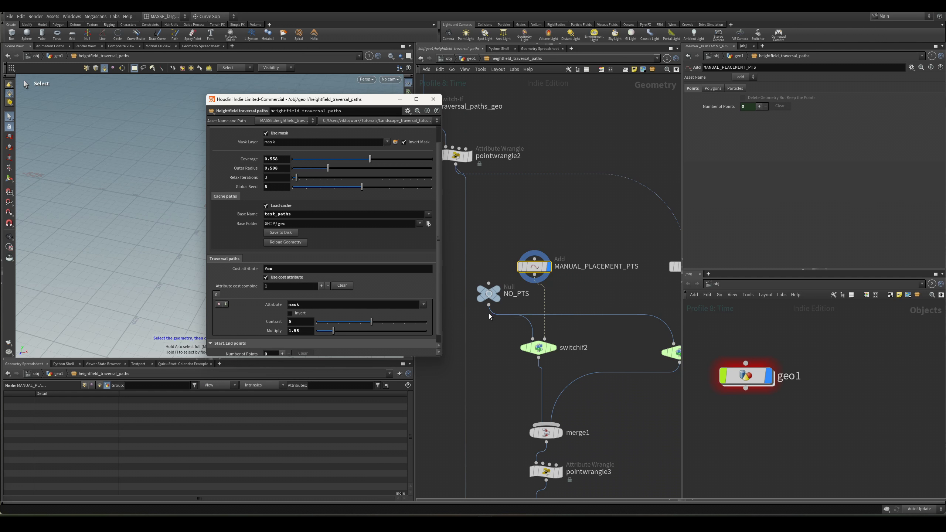
drag(287, 106, 228, 115)
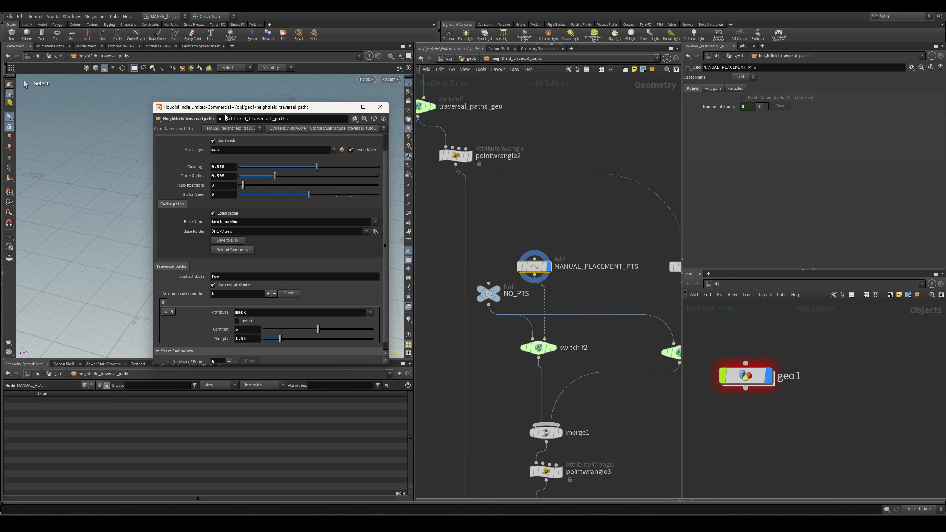
scroll(283, 298, down, 1)
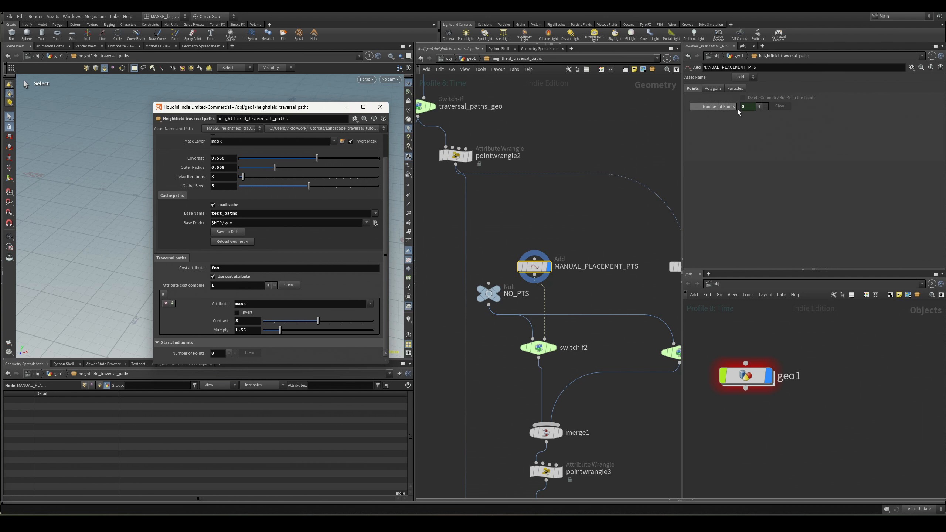
click(229, 353)
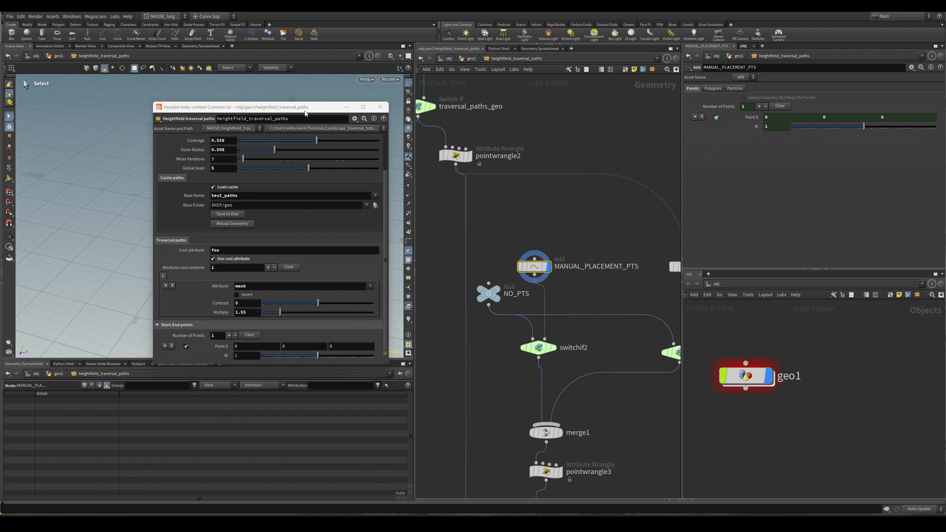
Return to the geo1 network, enter the asset's viewer state and place two points in the viewport.
drag(360, 103, 369, 132)
drag(290, 141, 763, 260)
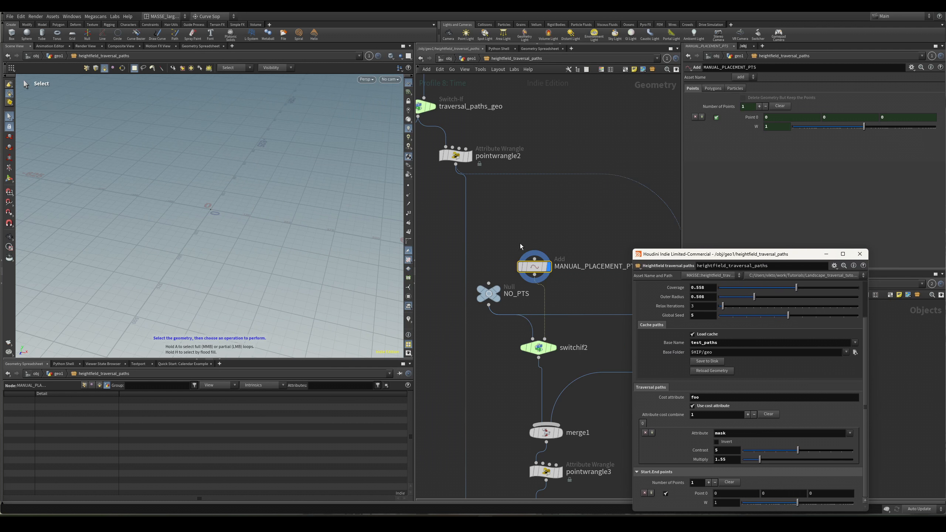
scroll(521, 243, down, 5)
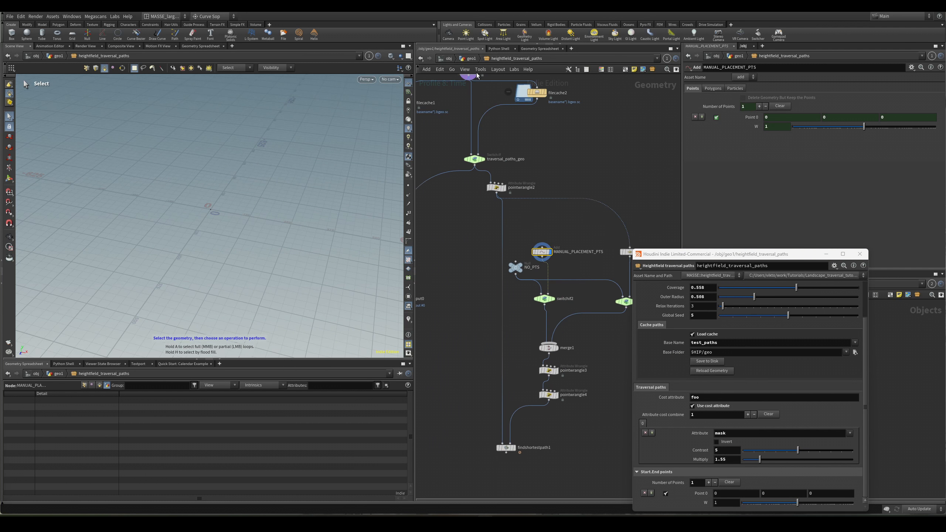
key(u)
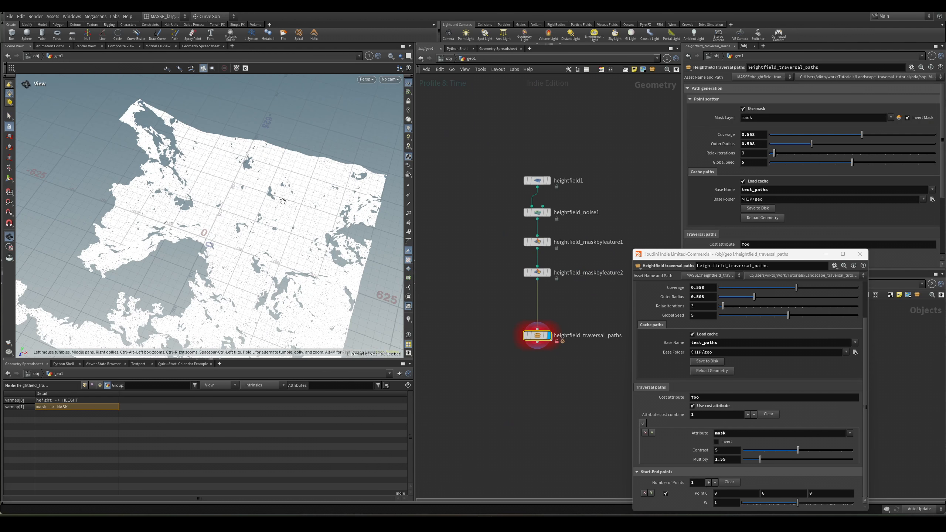
key(Return)
click(273, 112)
click(249, 164)
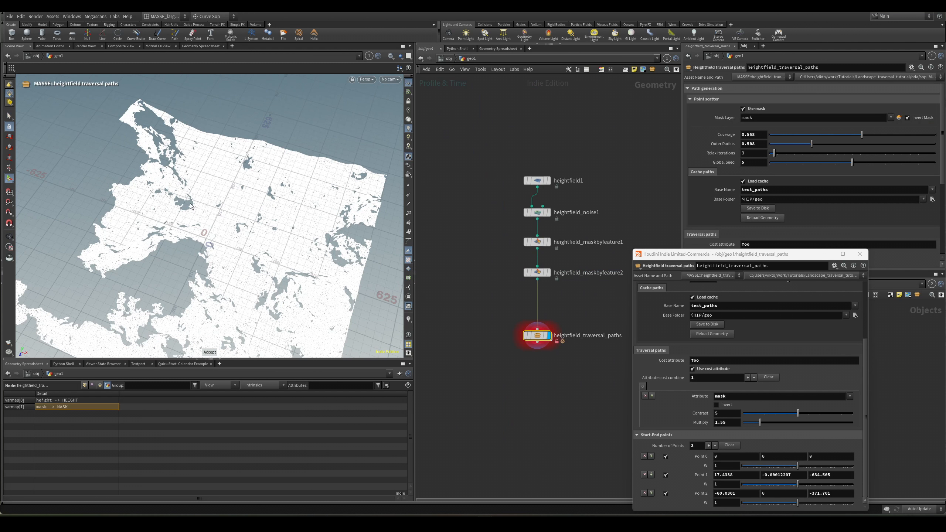
Place five more points across the construction plane around the far side of the terrain.
alt+drag(186, 254, 159, 204)
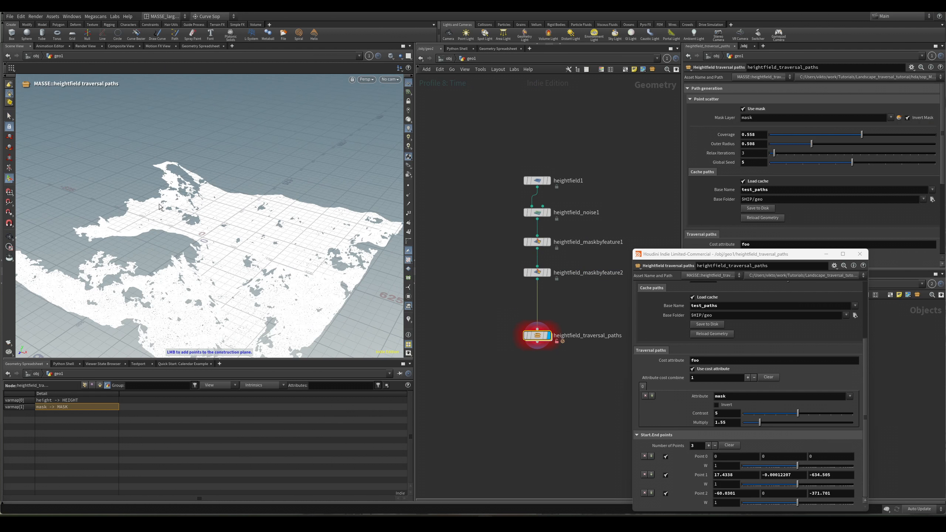
click(164, 241)
click(119, 209)
click(127, 153)
click(239, 140)
click(287, 182)
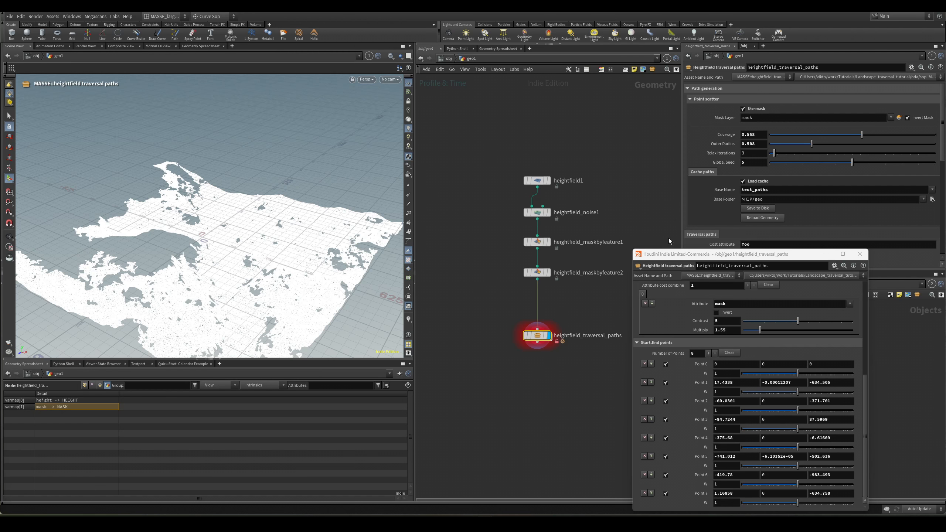
Move the floating parameter window clear of the viewport and place two more points beyond the terrain's edge.
drag(664, 254, 601, 166)
click(370, 200)
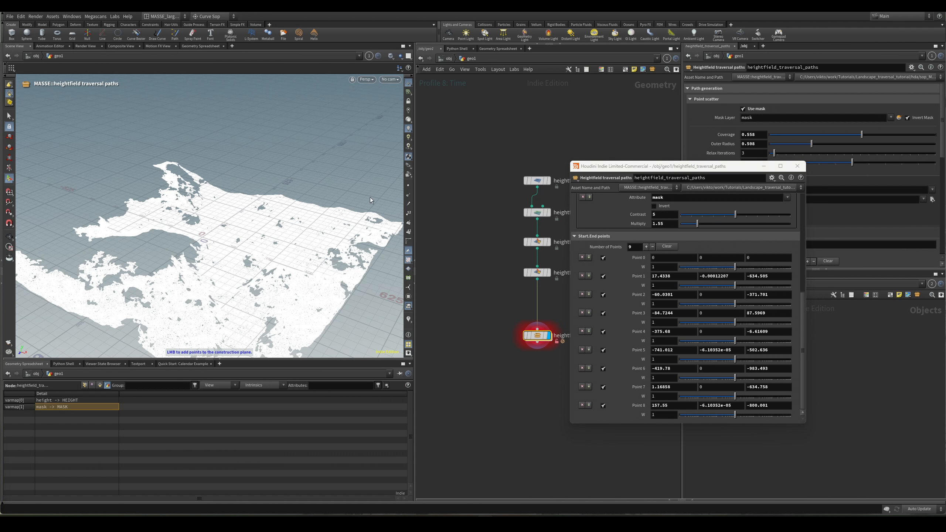
click(370, 198)
alt+drag(373, 217, 332, 238)
alt+right_drag(331, 239, 325, 266)
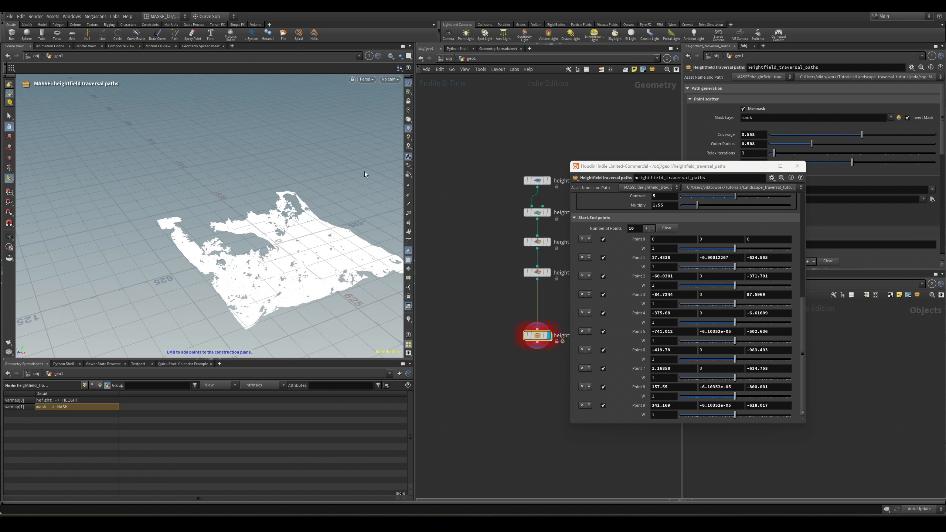
Place another two points on the construction plane while viewing the terrain from a higher angle.
click(412, 95)
alt+drag(344, 217, 309, 282)
alt+middle_drag(309, 282, 263, 248)
alt+right_drag(263, 248, 310, 180)
alt+middle_drag(310, 180, 321, 189)
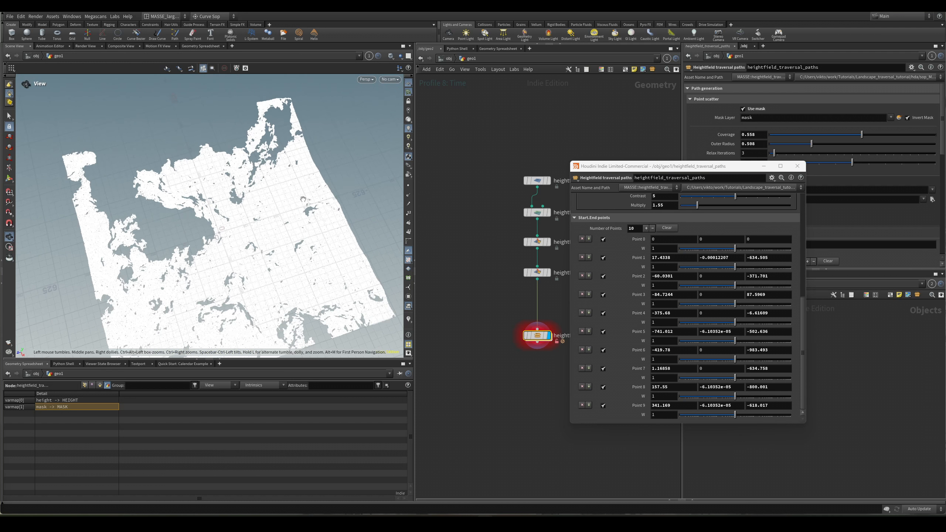
click(347, 152)
click(355, 138)
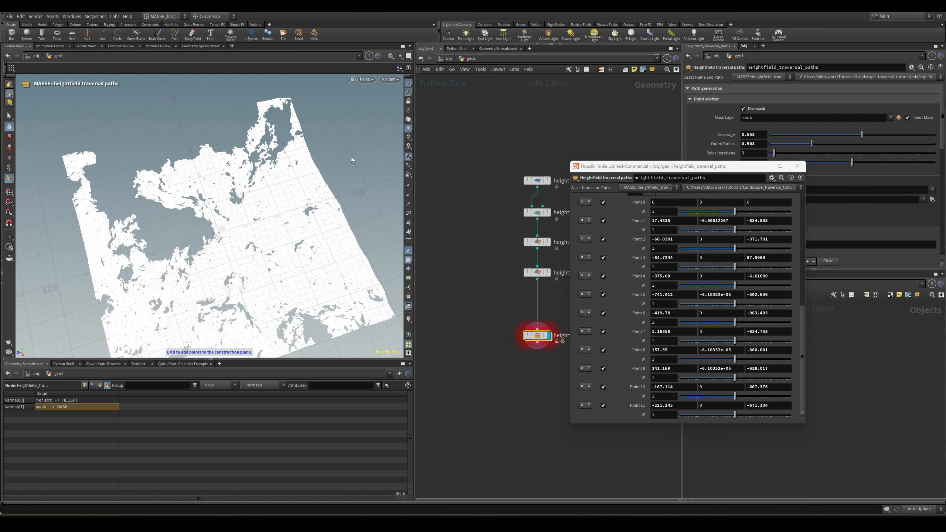
Dive inside the heightfield_traversal_paths asset and examine the placed points from MANUAL_PLACEMENT_PTS against the Start.End points values.
alt+drag(350, 238, 439, 235)
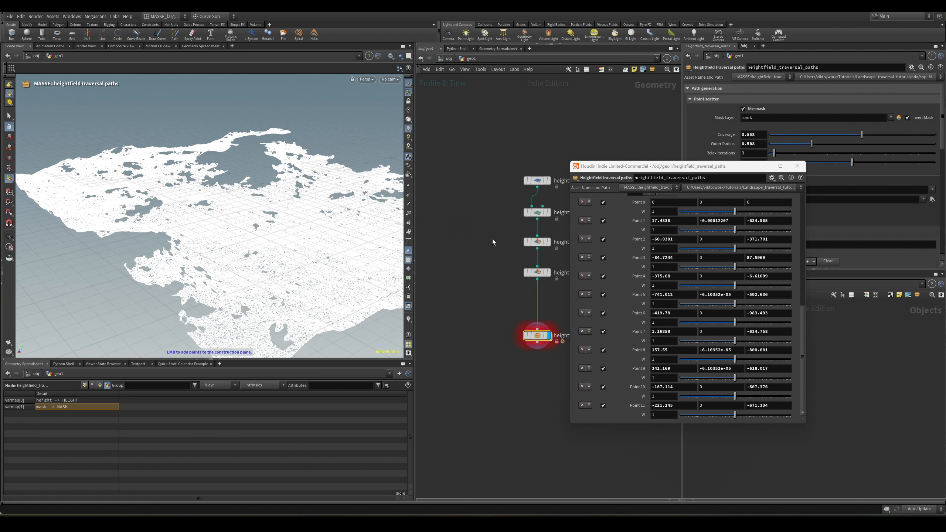
alt+drag(319, 254, 280, 264)
alt+drag(354, 263, 277, 206)
scroll(667, 218, up, 2)
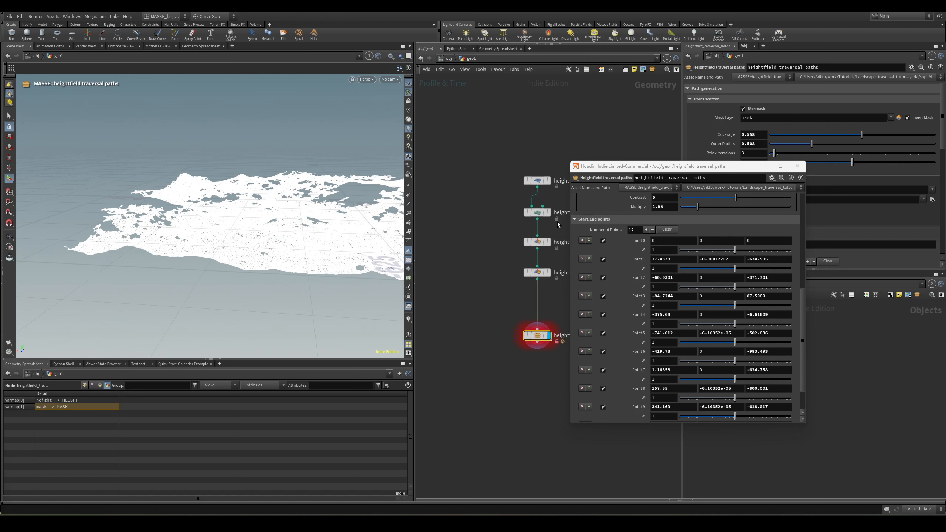
double_click(536, 335)
middle_drag(461, 328, 491, 309)
key(s)
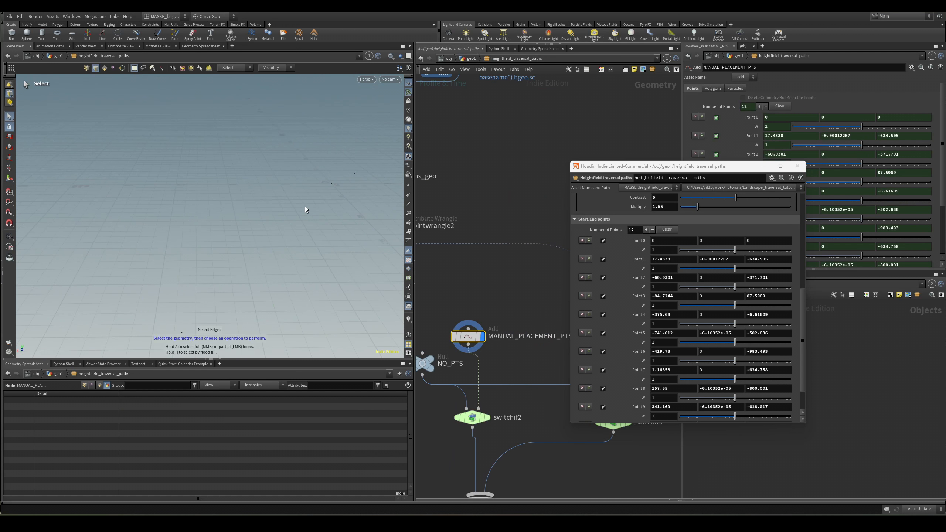
mouse_move(303, 205)
alt+mouse_down()
mouse_move(289, 233)
mouse_move(260, 221)
mouse_move(319, 207)
alt+mouse_up()
alt+middle_drag(320, 207, 184, 243)
alt+drag(183, 242, 235, 223)
drag(670, 166, 628, 180)
scroll(675, 338, up, 1)
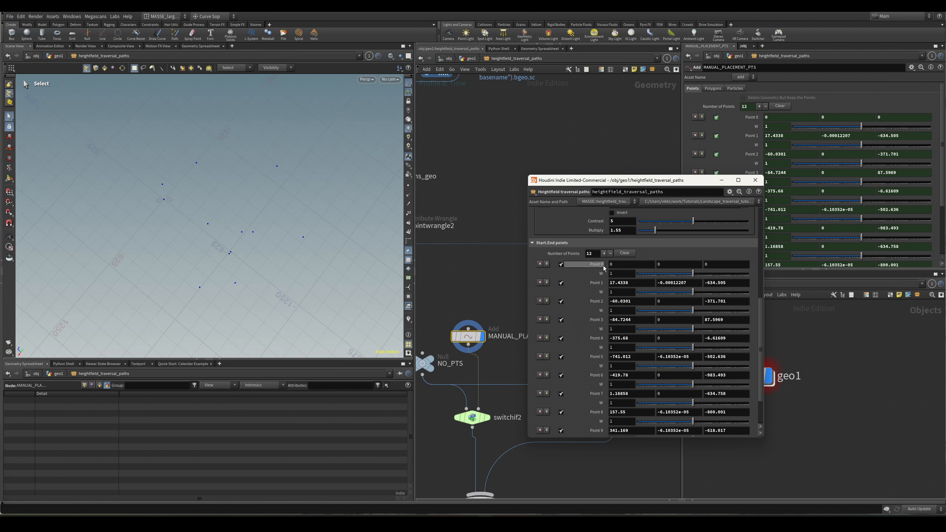
scroll(482, 257, down, 2)
alt+drag(252, 213, 216, 233)
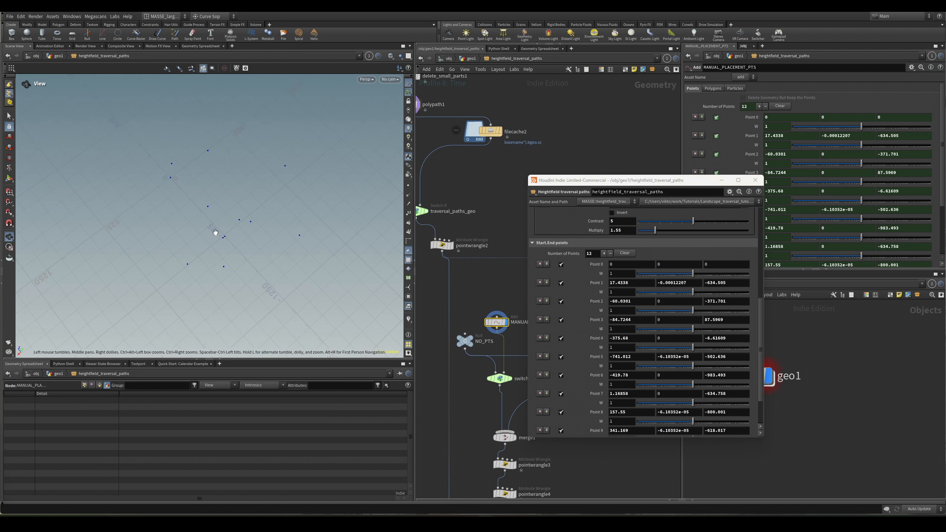
Open the asset's interactive state script and examine how onMouseEvent creates and positions points.
middle_drag(481, 259, 536, 272)
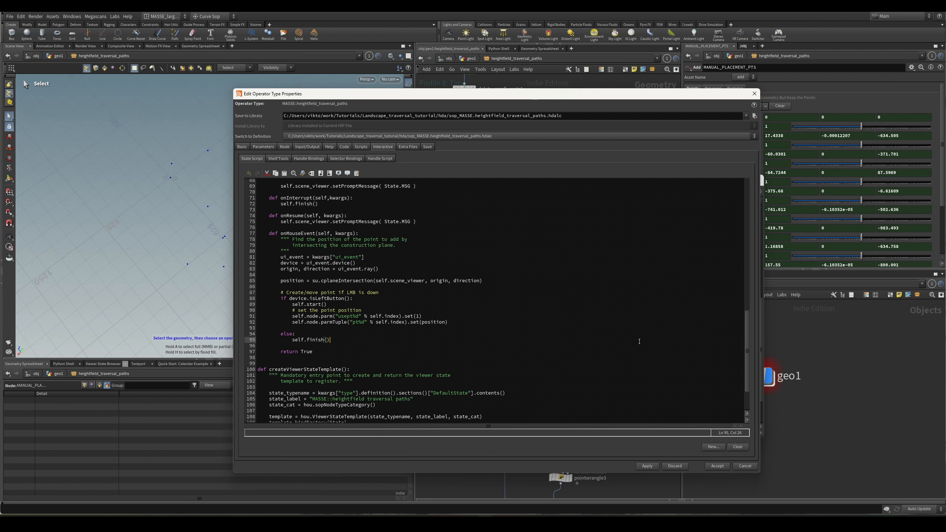
scroll(526, 356, down, 2)
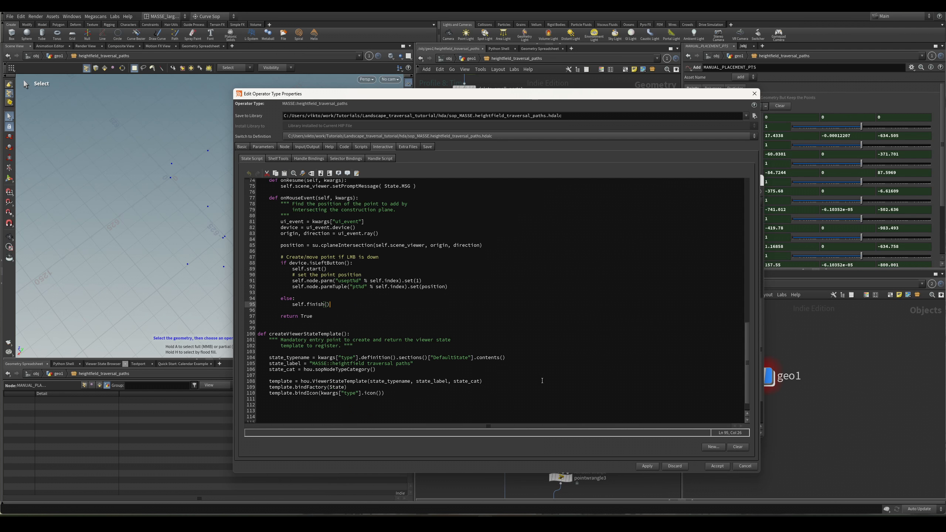
scroll(542, 381, up, 4)
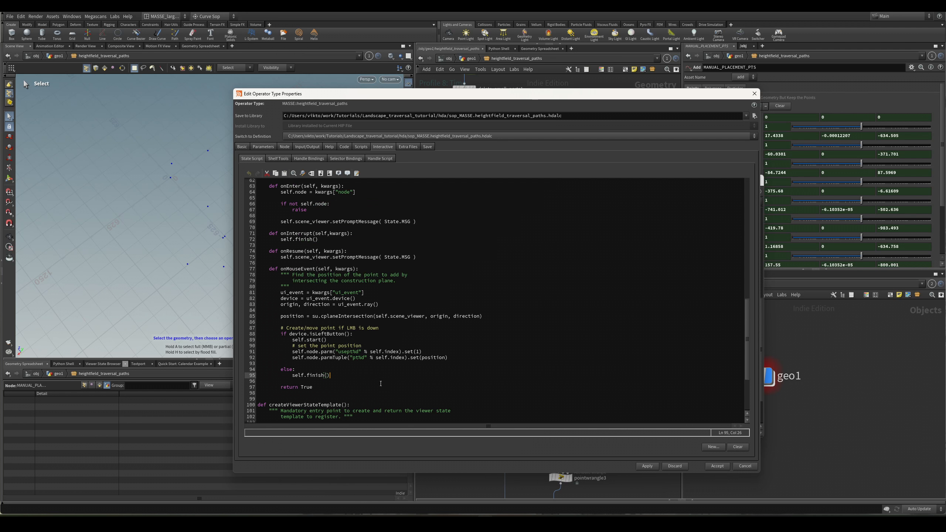
scroll(380, 384, down, 2)
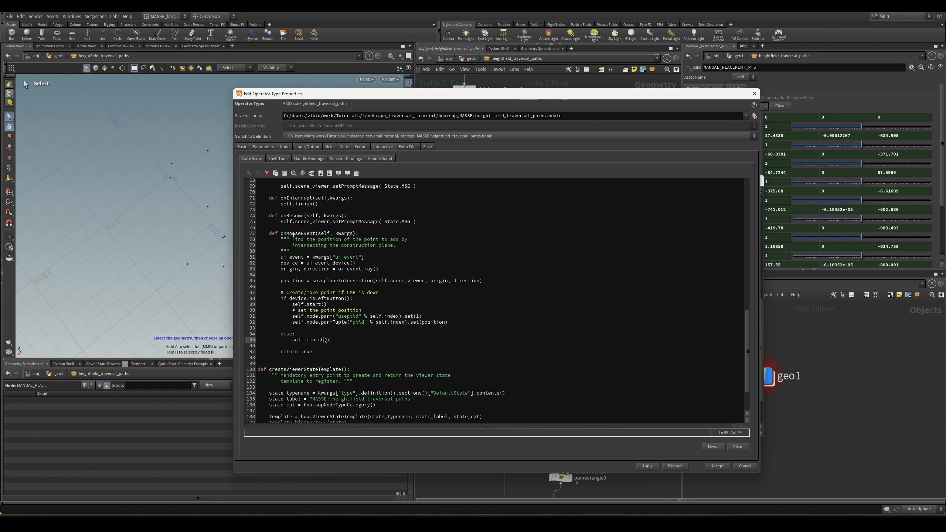
scroll(357, 304, up, 2)
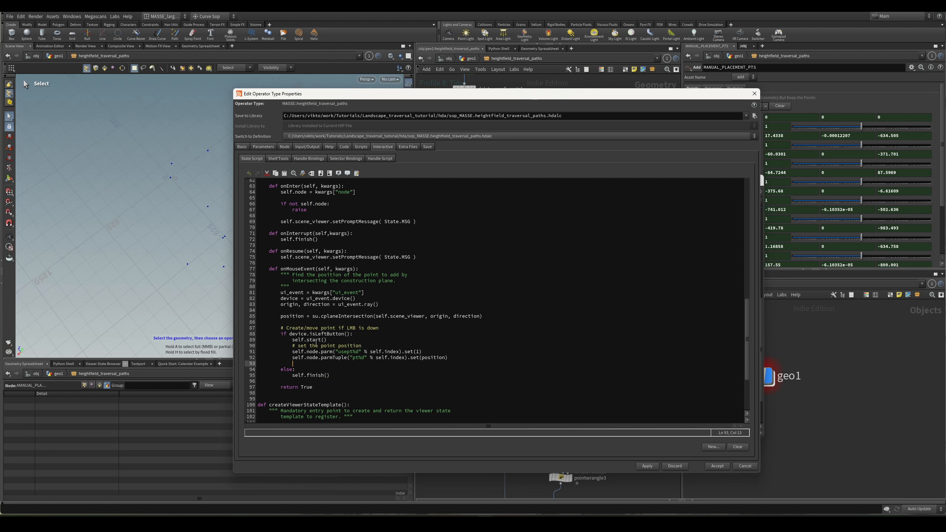
click(327, 358)
double_click(326, 334)
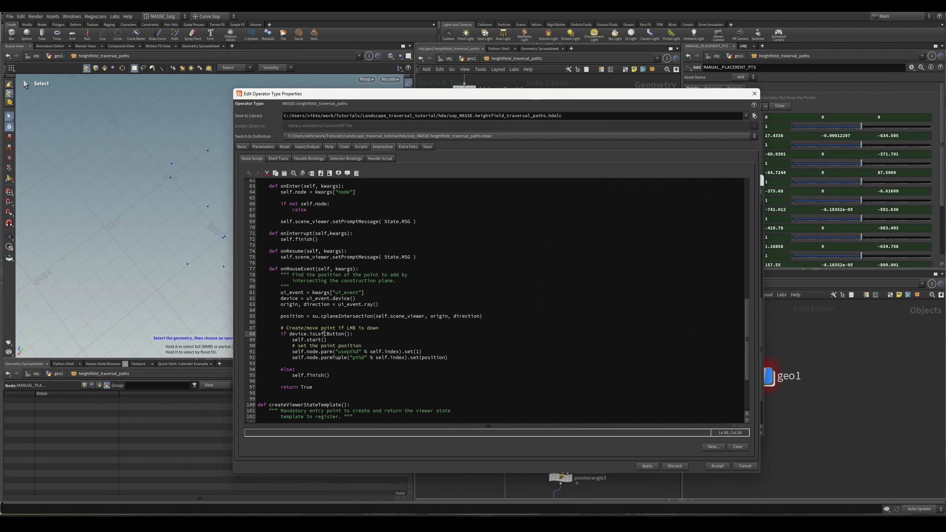
click(374, 377)
scroll(294, 343, up, 1)
Examine the su.cplaneIntersection call that computes the point position and the viewerstate.utils import at the script's beginning.
click(289, 328)
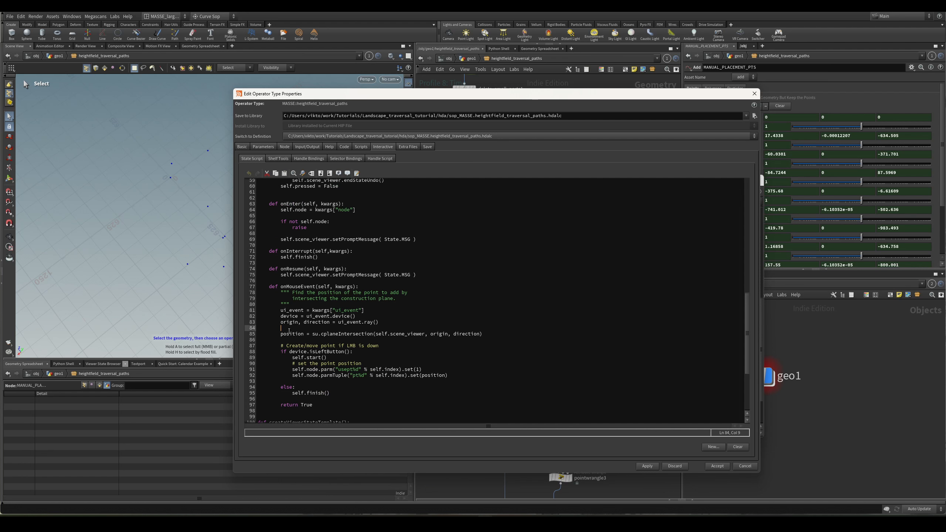
click(290, 335)
double_click(299, 335)
click(388, 359)
drag(313, 335, 327, 336)
click(319, 335)
scroll(741, 324, down, 3)
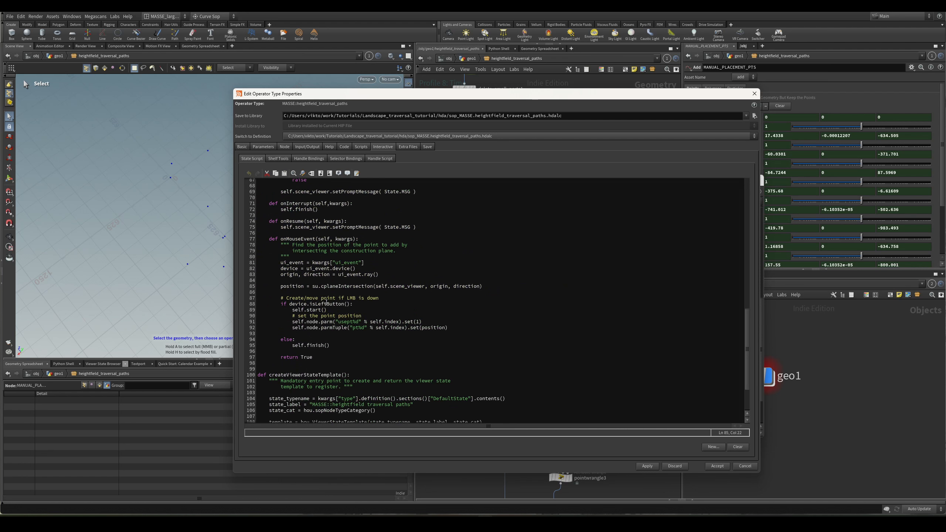
drag(746, 346, 728, 206)
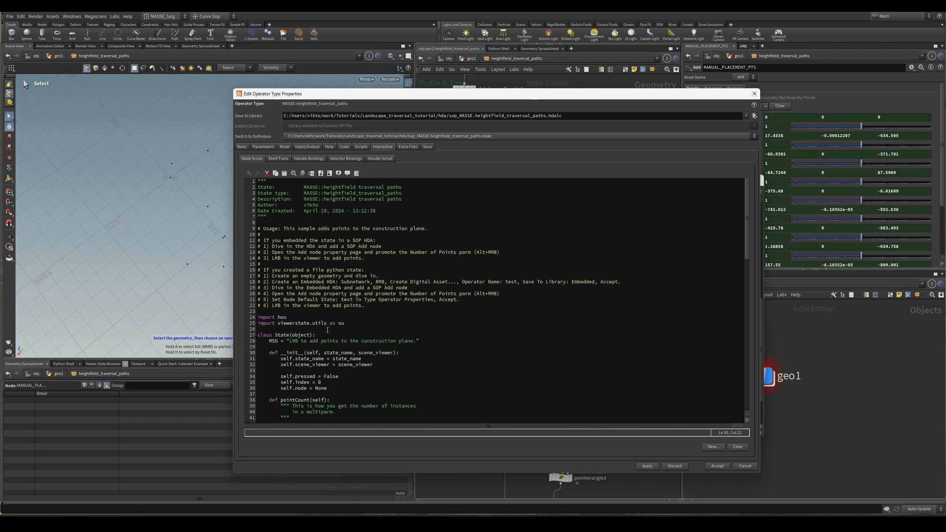
Copy the viewerstate.utils module name from the state script and import os and viewerstate.utils in the Python Shell.
click(338, 353)
drag(328, 323, 280, 322)
click(305, 334)
click(330, 333)
drag(327, 323, 281, 323)
click(63, 363)
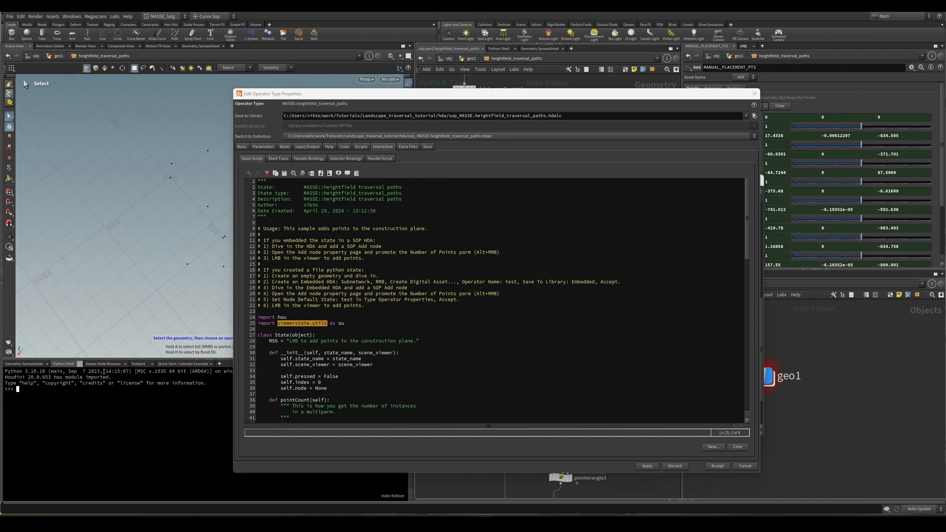
text(import os)
key(Return)
text(import)
text(viewerstate.utils)
key(Return)
Open the source file of the viewerstate utilities by running os.startfile(viewerstate.utils.__file__).
text(os.ope)
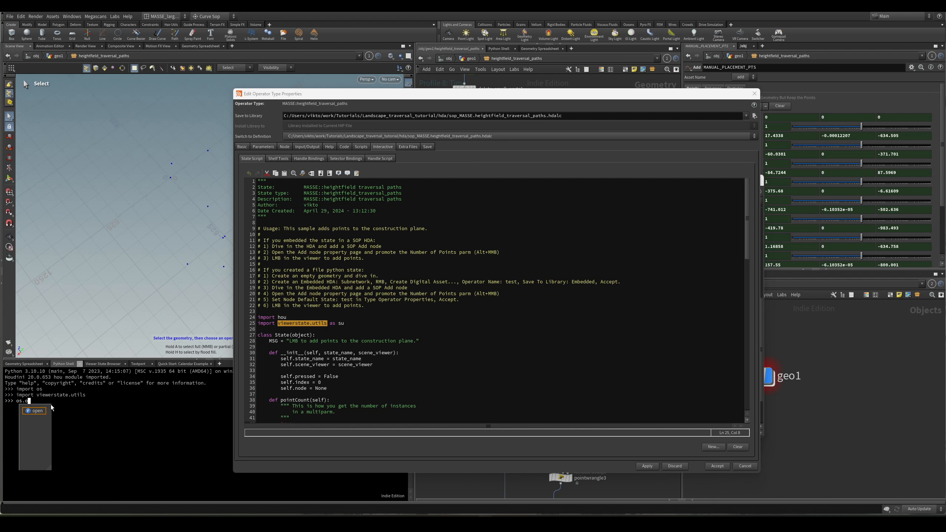
key(BackSpace)
text(sta)
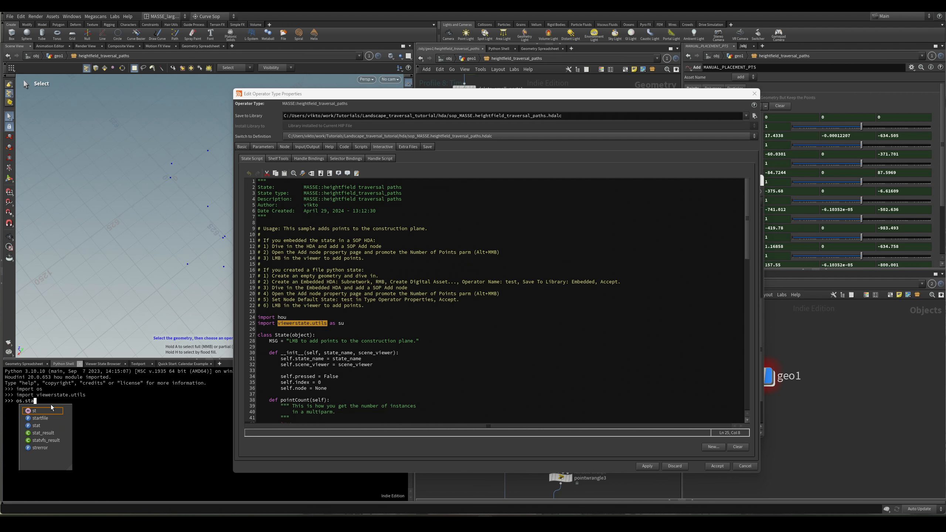
click(51, 410)
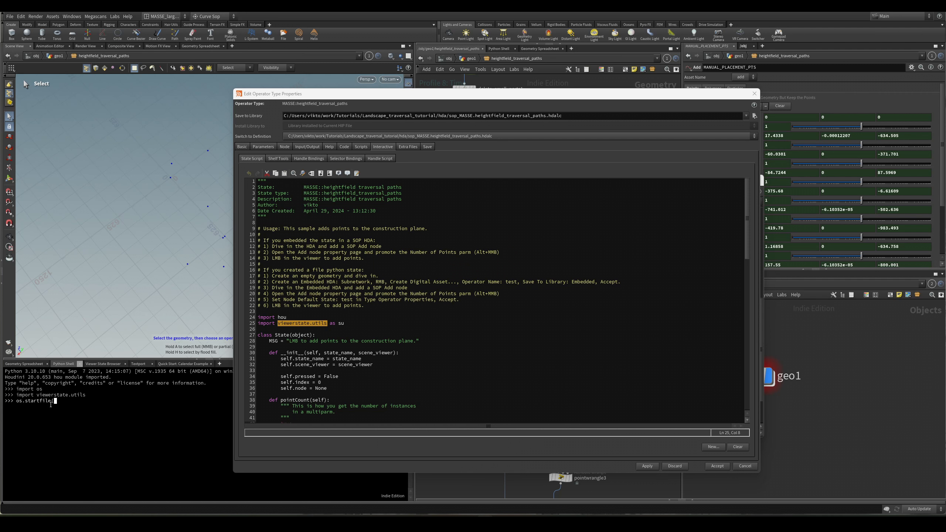
drag(86, 395, 36, 395)
text(viewerstate.utils)
text(.__file__))
key(Left)
key(Left)
key(Left)
key(Left)
key(Left)
key(Return)
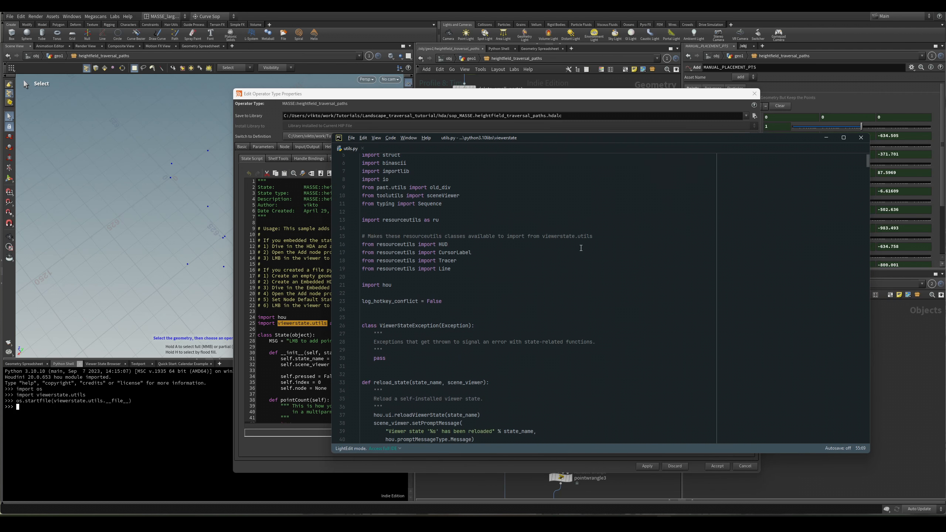
Find the sopGeometryIntersection function in utils.py and read its arguments and return values.
scroll(663, 366, down, 7)
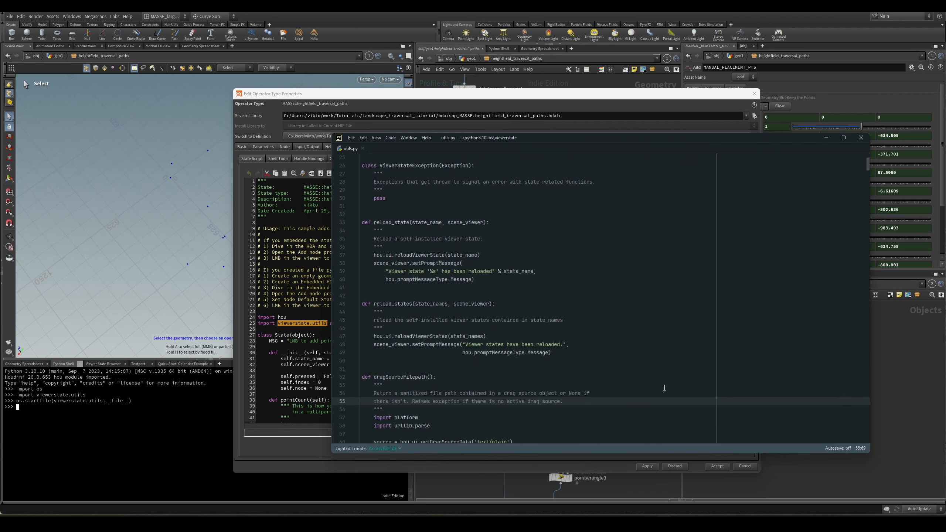
scroll(739, 257, up, 6)
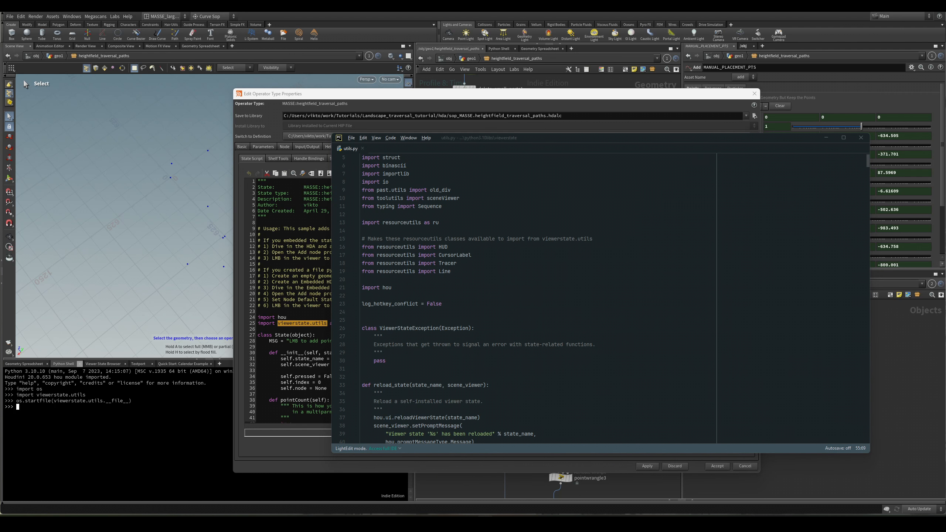
click(436, 295)
key(ctrl+f)
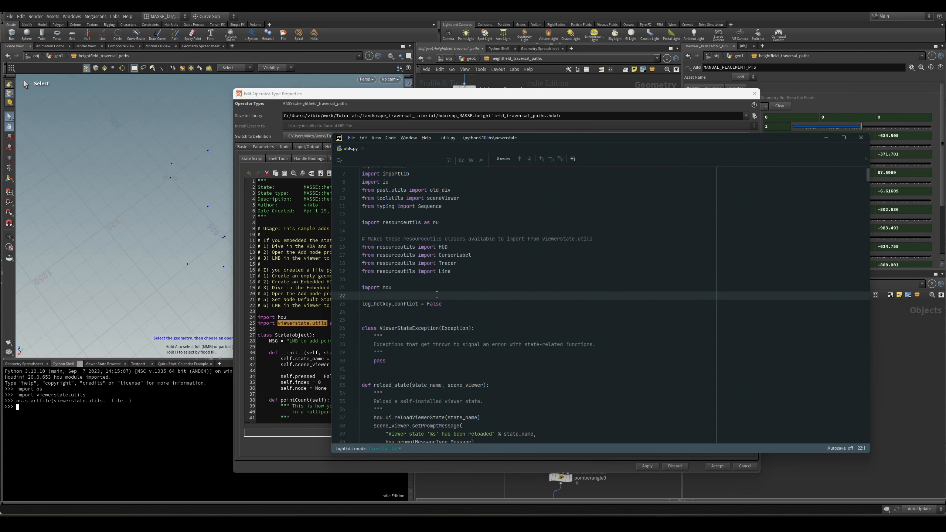
text(sopGeometryIntersection)
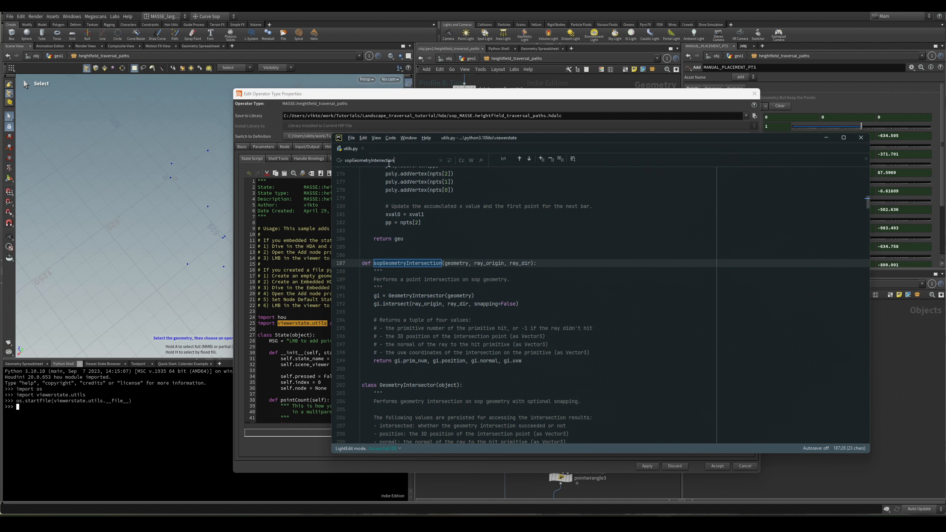
scroll(418, 258, down, 3)
scroll(462, 323, up, 2)
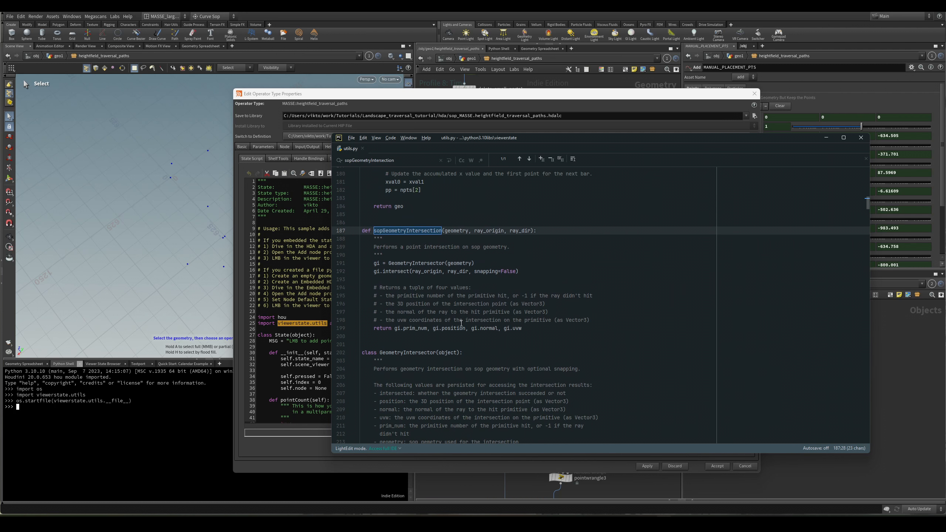
click(471, 304)
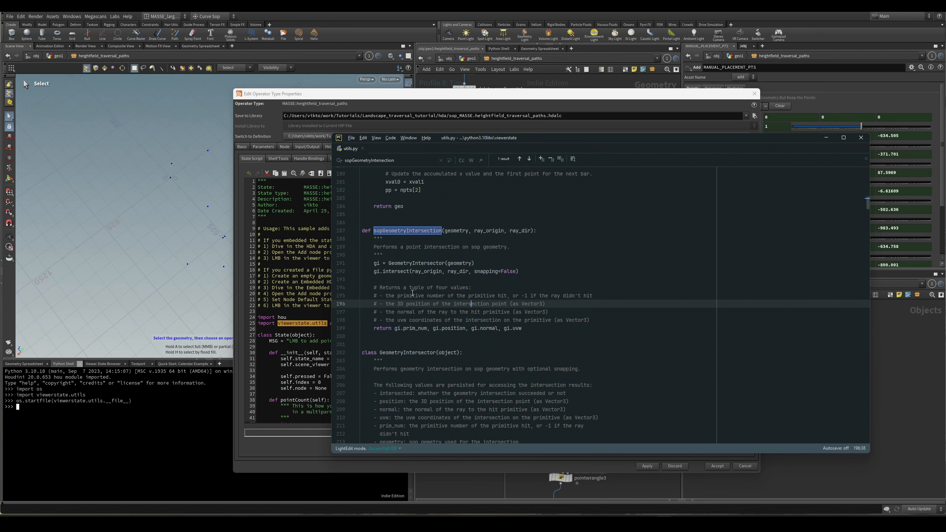
Move the utils.py window aside and examine the onMouseEvent method in the asset's state script alongside it.
drag(492, 138, 620, 143)
scroll(405, 356, down, 16)
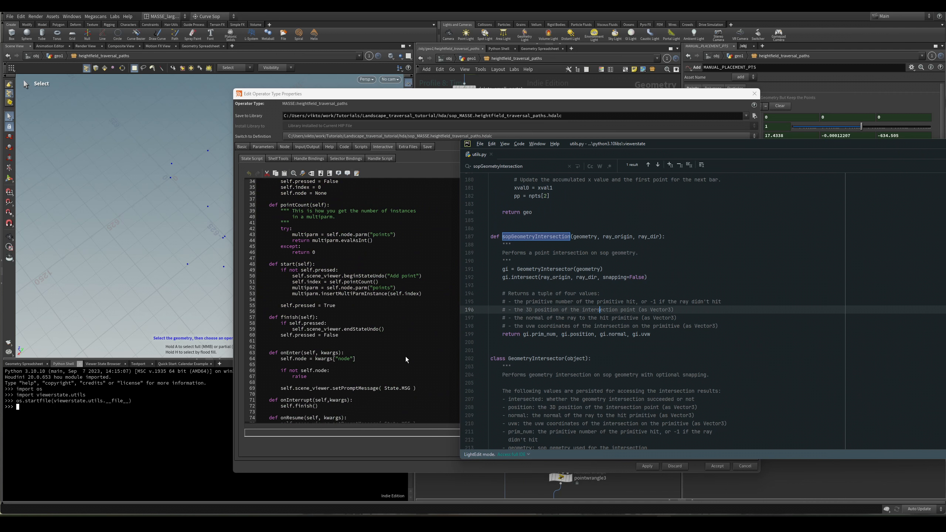
scroll(433, 380, down, 4)
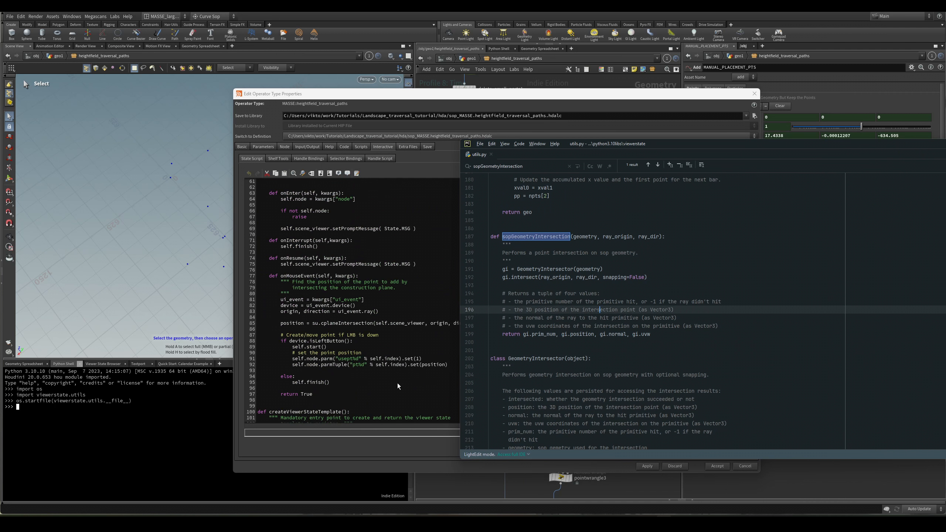
scroll(398, 383, down, 3)
click(538, 244)
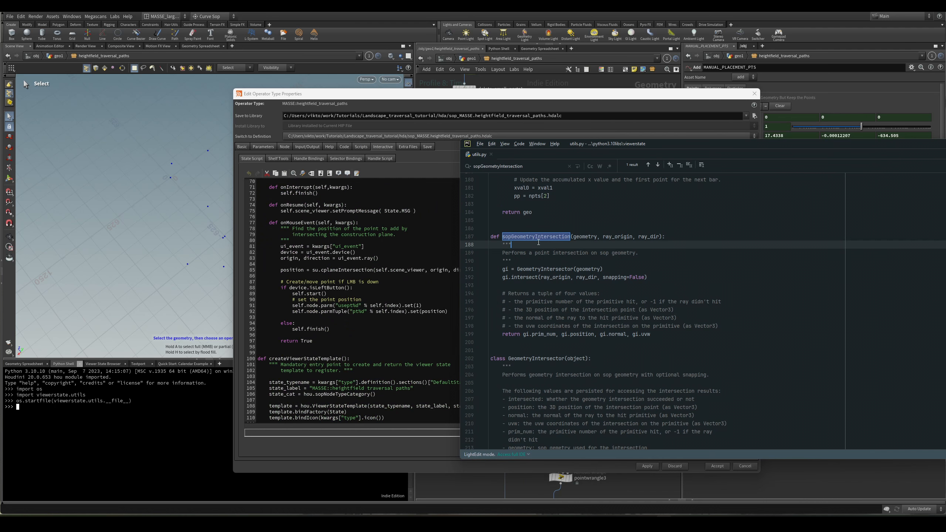
key(Escape)
Insert a Null node on the wire between Sub-Network Input #1 and volumewrangle1.
scroll(433, 342, down, 1)
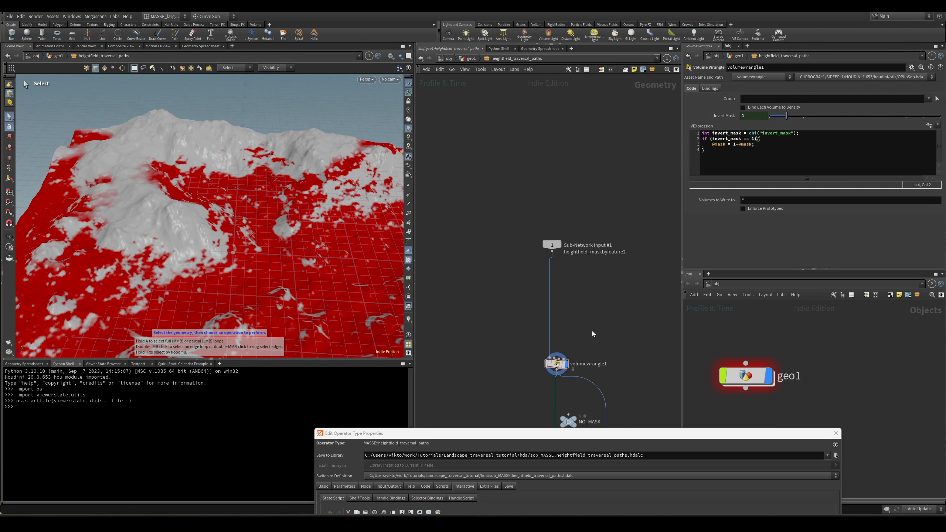
scroll(592, 331, up, 3)
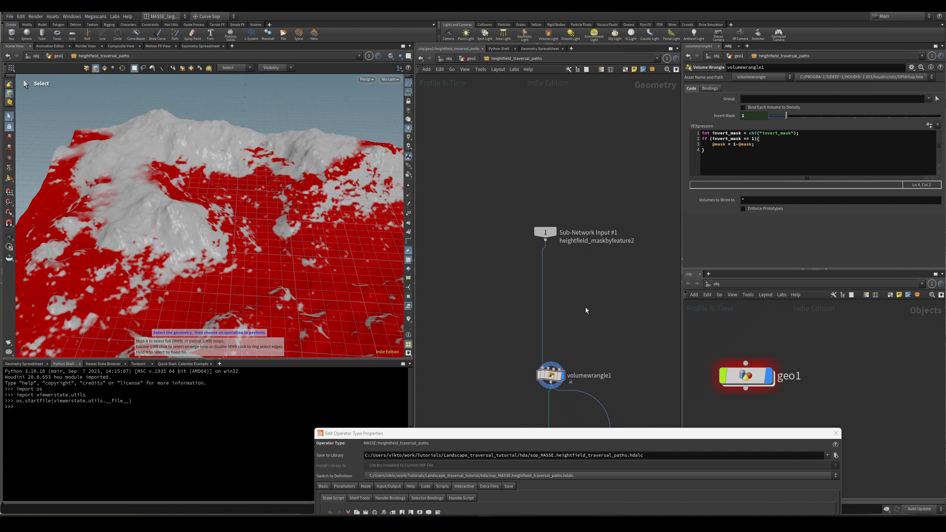
middle_drag(586, 308, 571, 297)
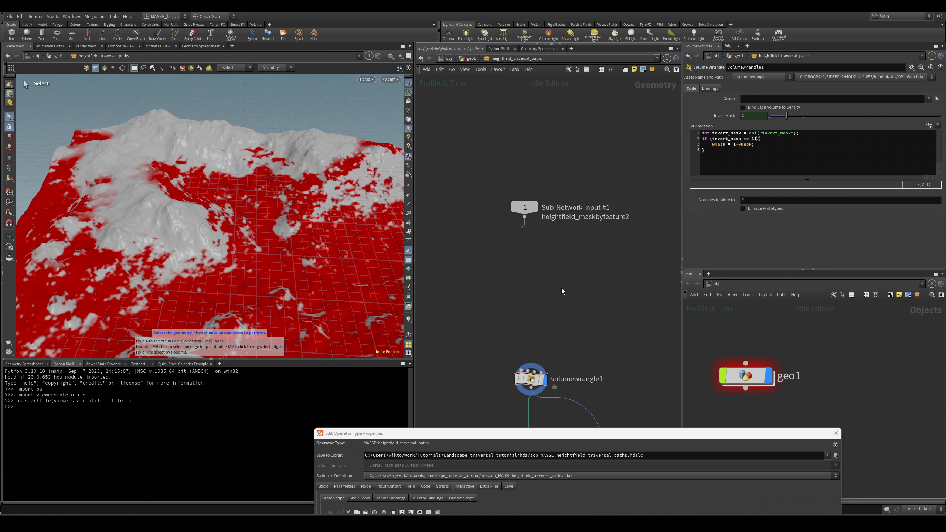
scroll(561, 289, down, 3)
scroll(539, 258, up, 3)
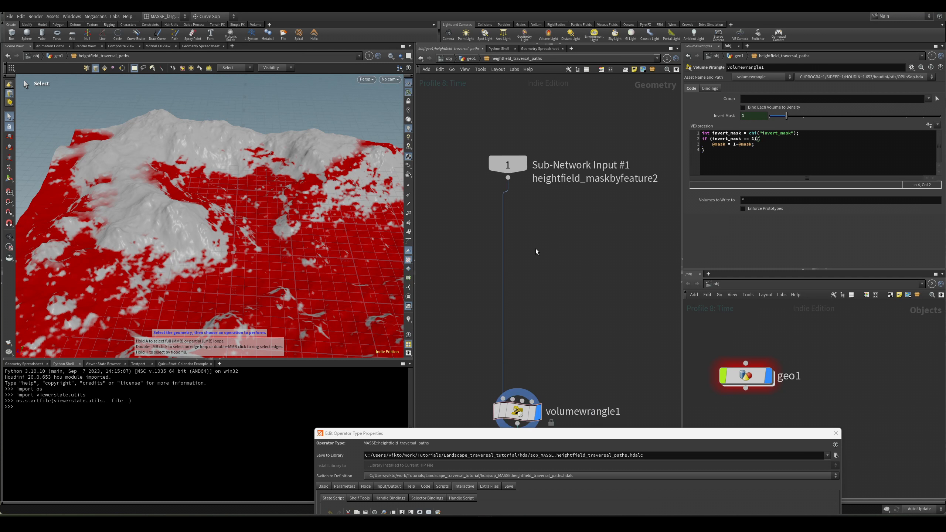
middle_drag(536, 248, 555, 283)
key(Tab)
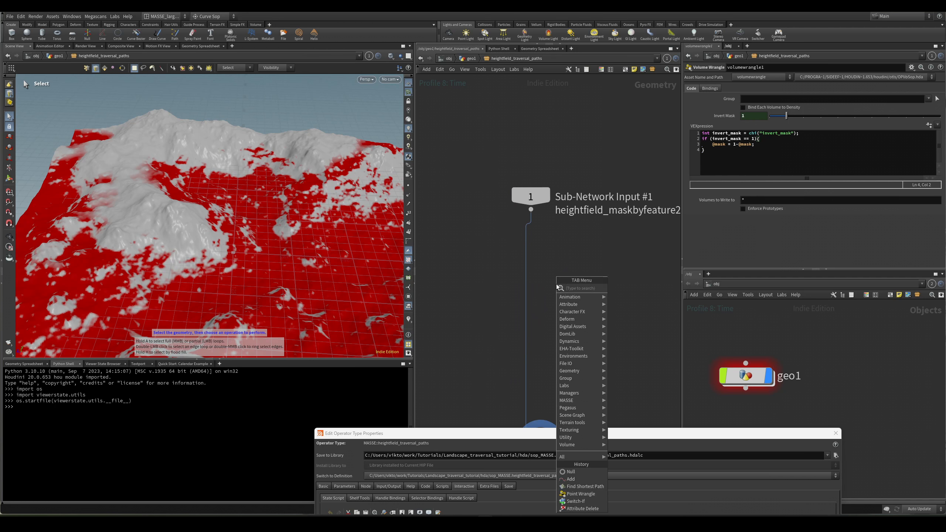
text(null)
key(Return)
click(518, 272)
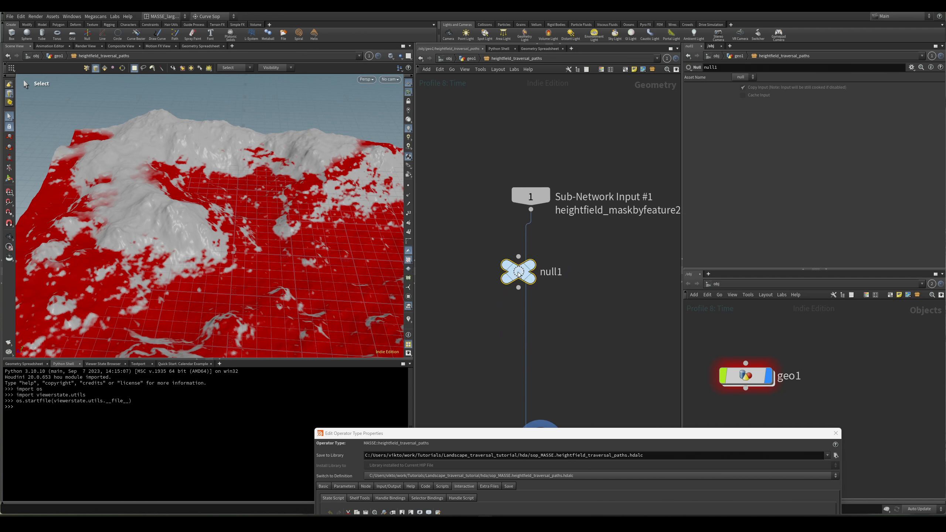
Rename the new Null node to HDA_INPUT.
double_click(559, 276)
key(End)
key(BackSpace)
key(BackSpace)
key(BackSpace)
key(BackSpace)
key(BackSpace)
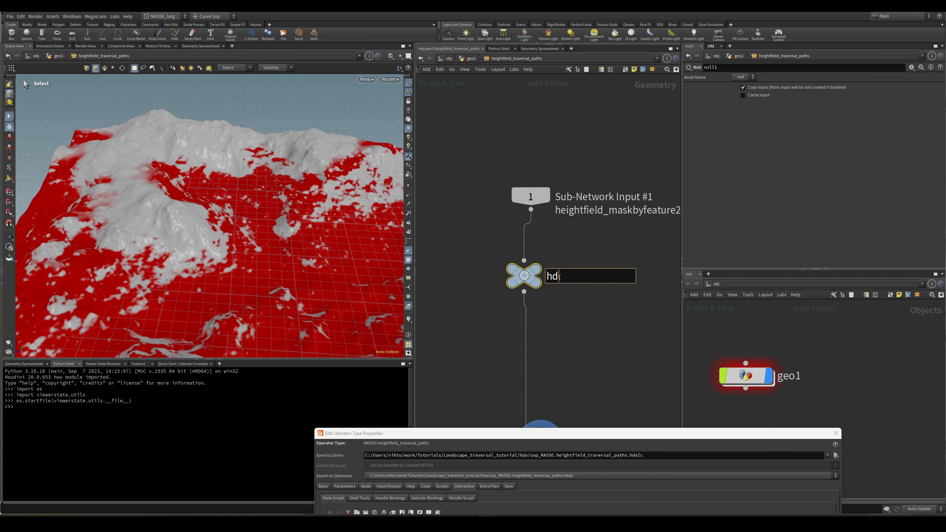
text(h)
key(BackSpace)
text(HDA_INPUT)
key(Return)
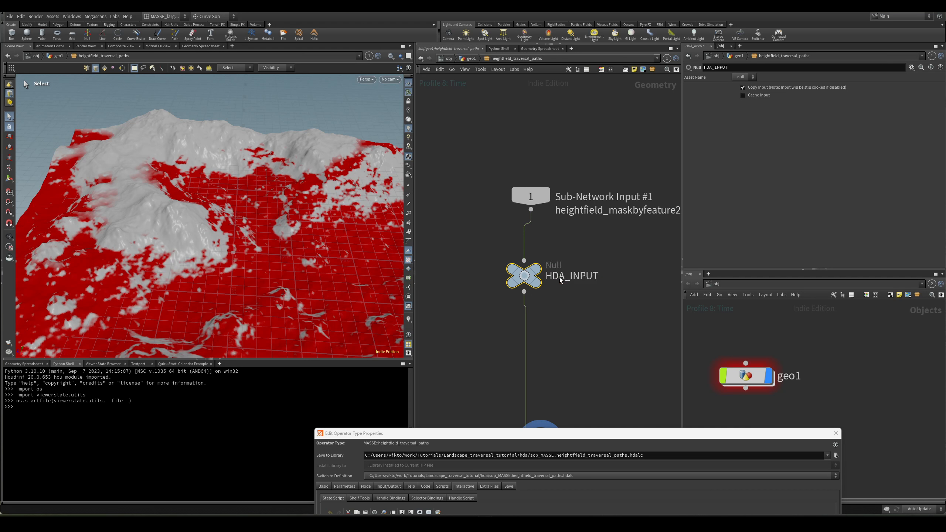
Display the output of HDA_INPUT and of polypath1 to compare the terrain with the path geometry.
scroll(588, 320, down, 3)
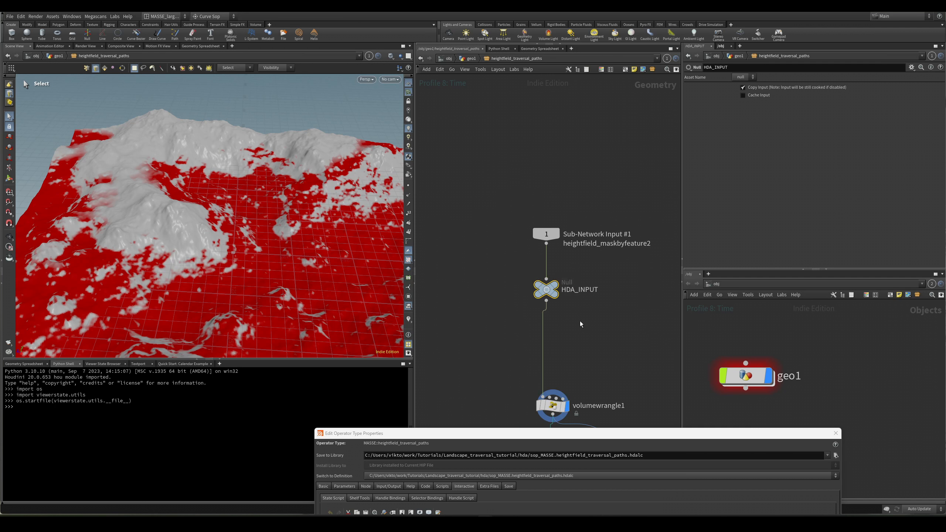
key(r)
scroll(501, 275, down, 5)
middle_drag(484, 317, 483, 305)
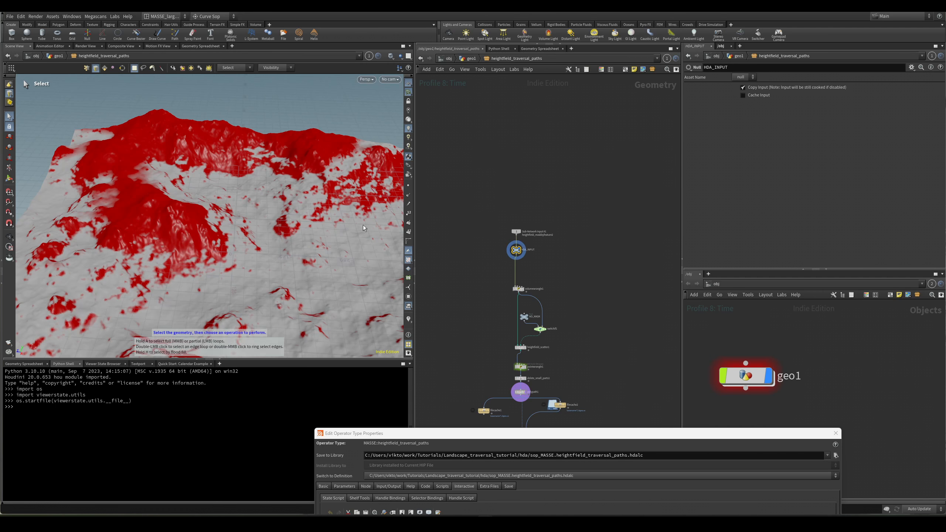
alt+drag(212, 228, 306, 285)
scroll(564, 357, up, 5)
middle_drag(521, 406, 524, 372)
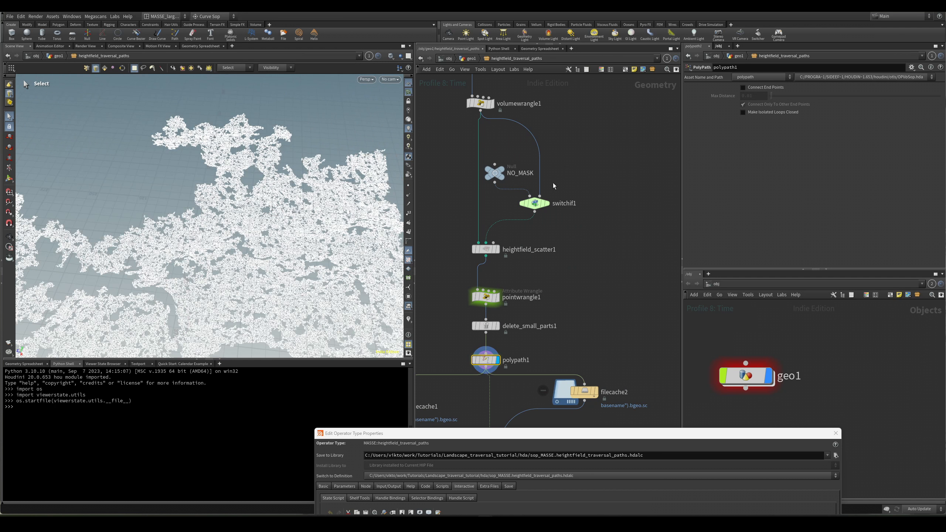
middle_drag(554, 184, 576, 350)
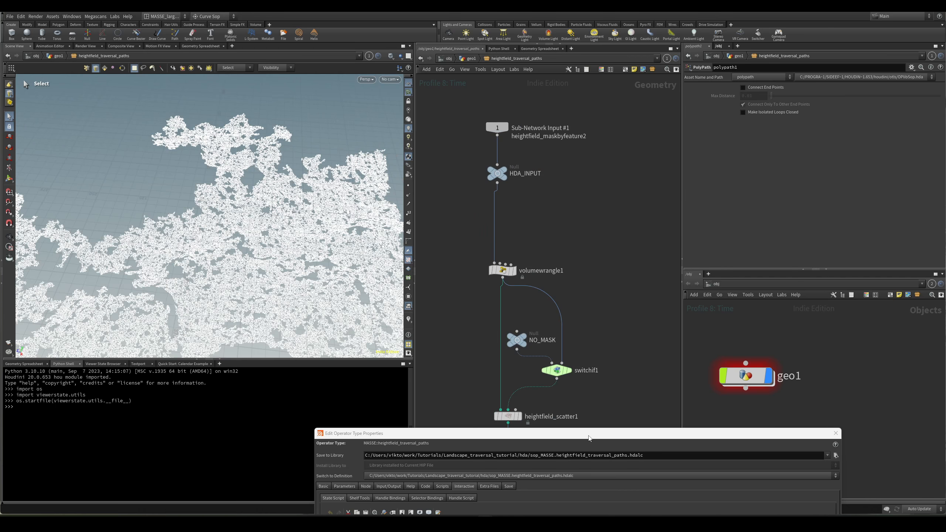
Bring the operator type properties back into view and examine the cplaneIntersection call and its arguments in onMouseEvent.
drag(585, 434, 556, 98)
click(456, 356)
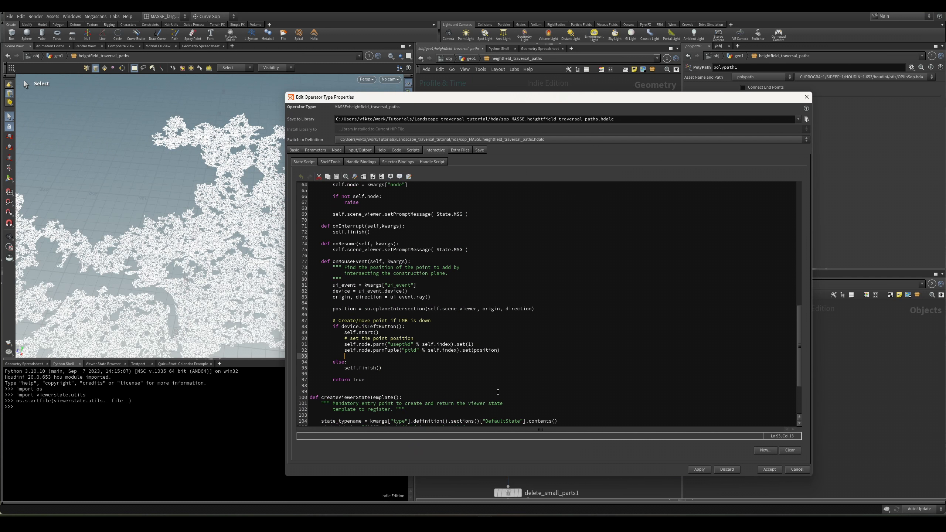
scroll(498, 392, up, 3)
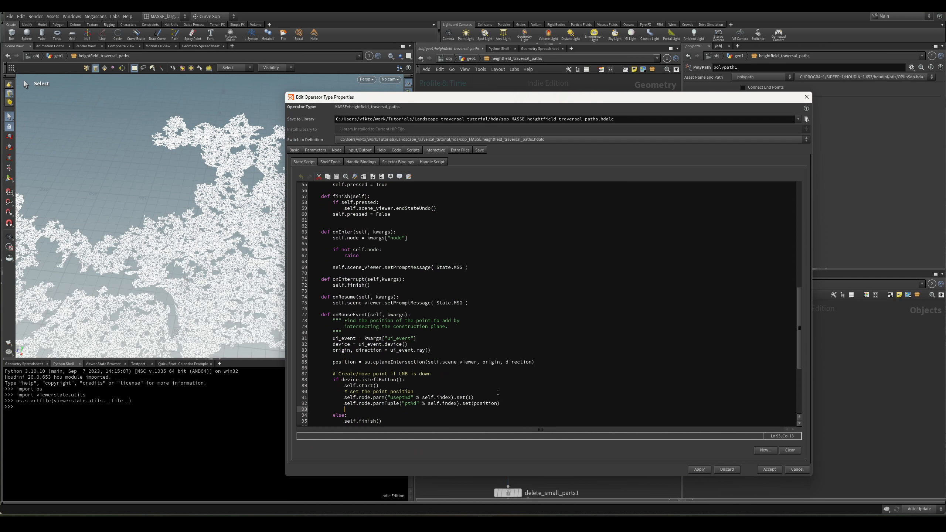
scroll(497, 393, down, 2)
click(474, 385)
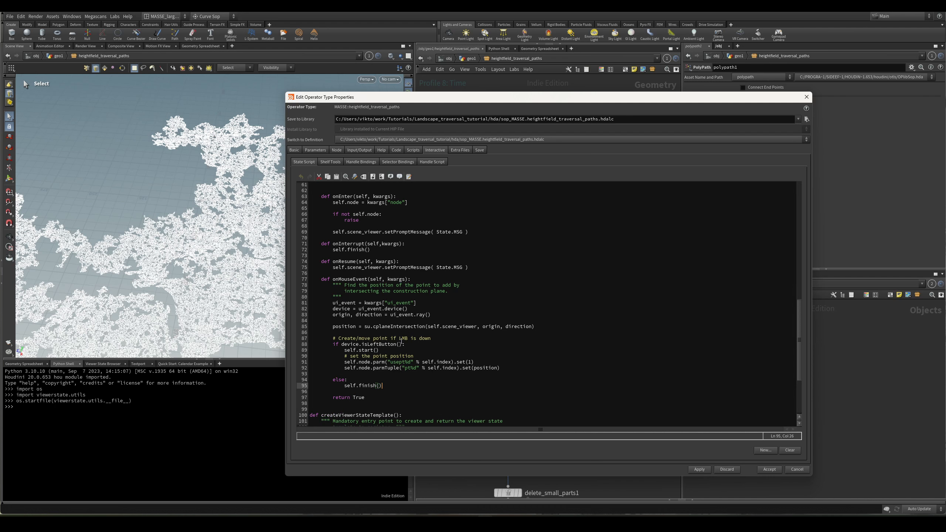
click(401, 327)
click(467, 344)
click(461, 332)
double_click(460, 327)
click(458, 348)
drag(545, 98, 590, 132)
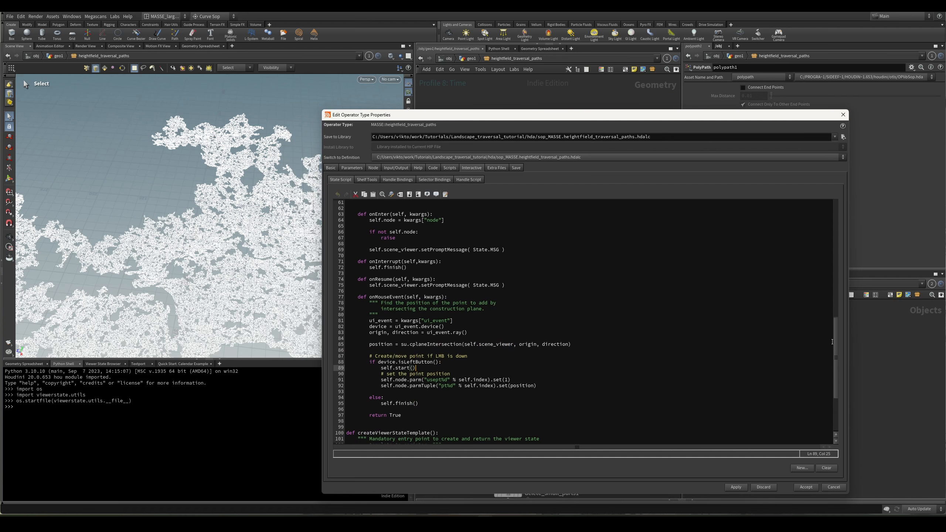
Add the line self.intersect_geo = None below the scene_viewer assignment in the State class's __init__ method.
drag(836, 346, 836, 241)
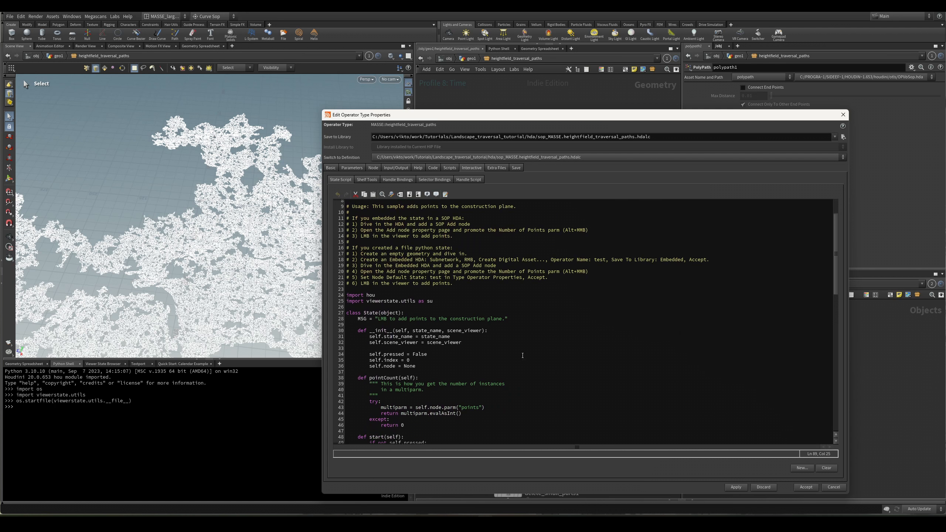
click(511, 342)
key(Return)
text(SEL)
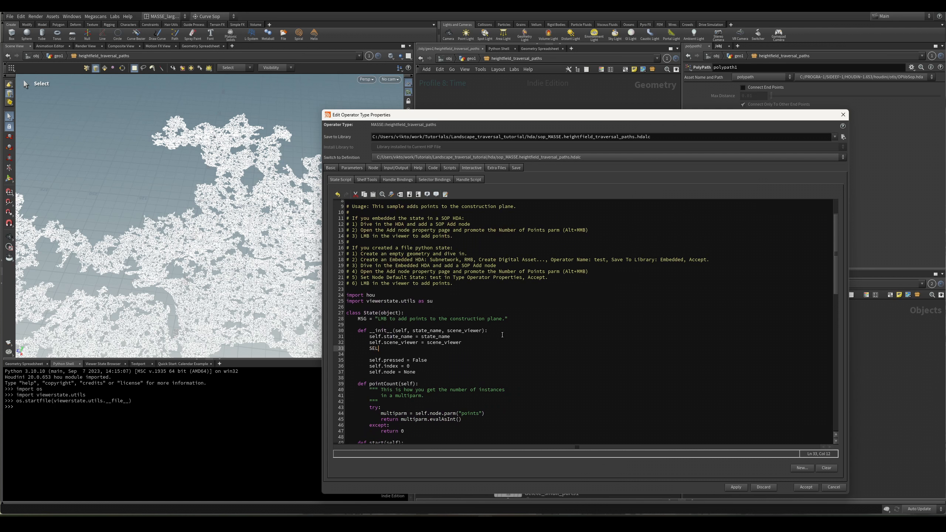
key(BackSpace)
key(BackSpace)
key(BackSpace)
text(self.intersect_geo = None)
click(529, 372)
click(481, 358)
scroll(418, 321, down, 1)
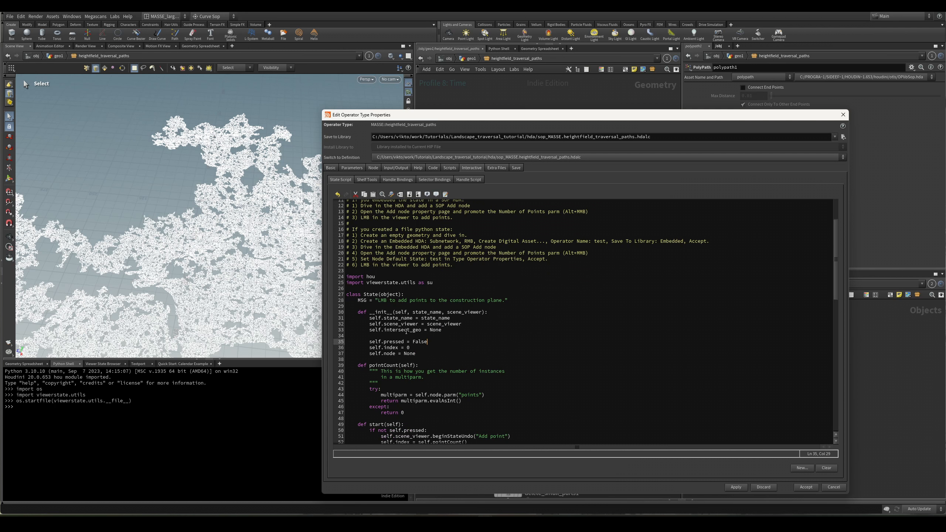
Start a new line with self.intersect_geo directly below the self.node assignment in the onEnter method.
key(Down)
key(Down)
scroll(482, 322, down, 5)
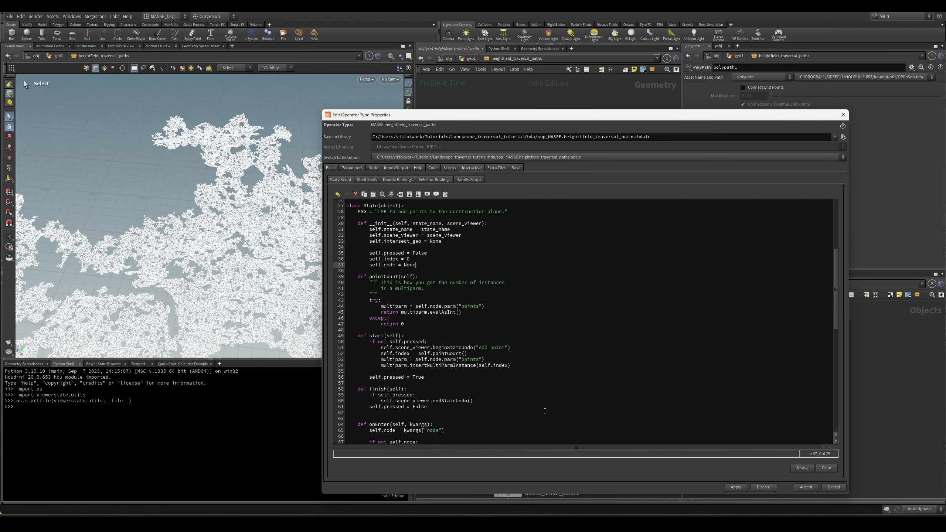
click(626, 390)
scroll(524, 403, down, 4)
click(414, 373)
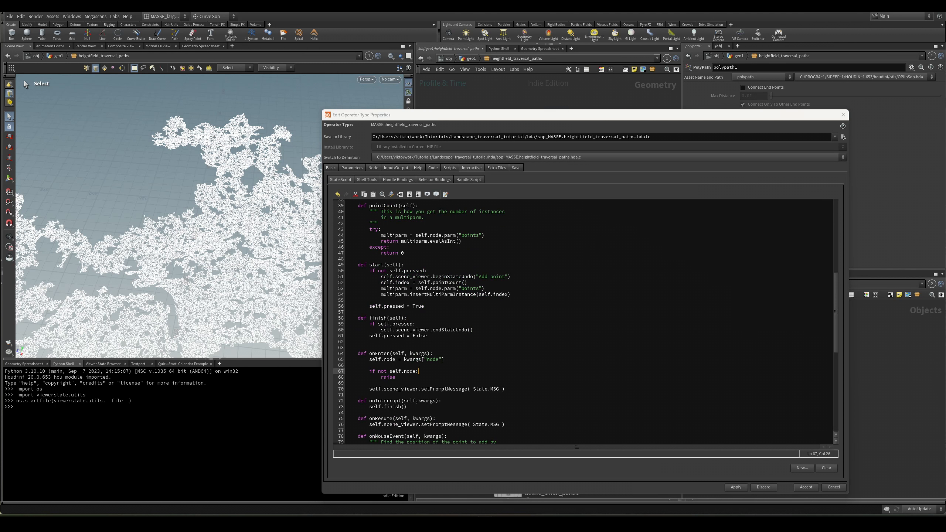
key(Up)
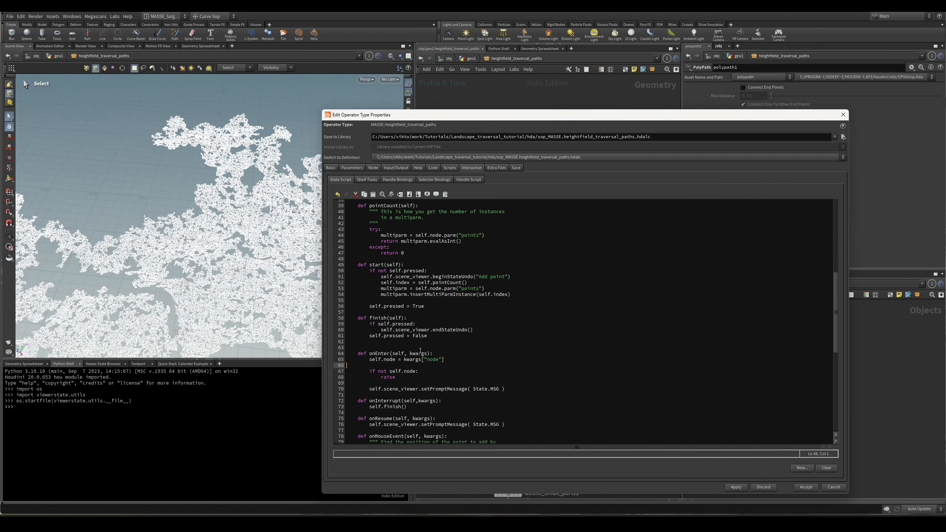
scroll(463, 354, up, 10)
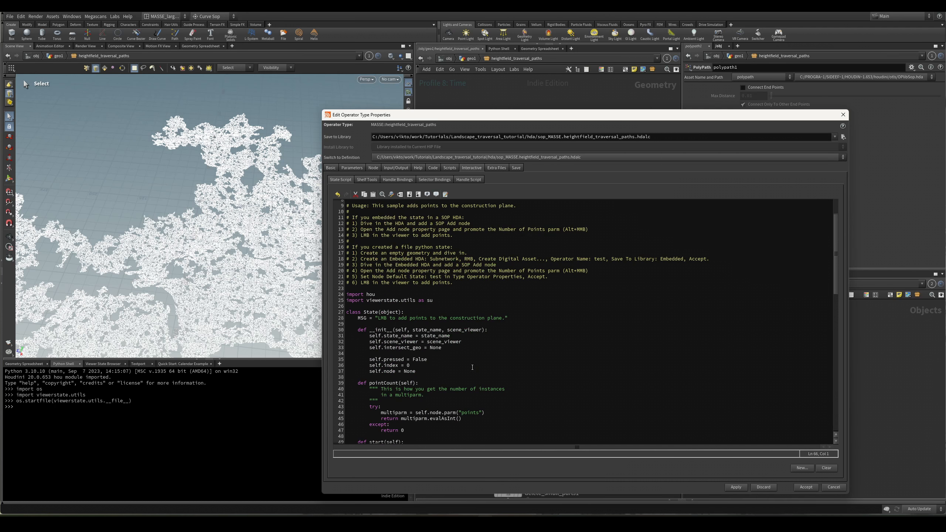
drag(422, 347, 370, 347)
scroll(412, 366, down, 11)
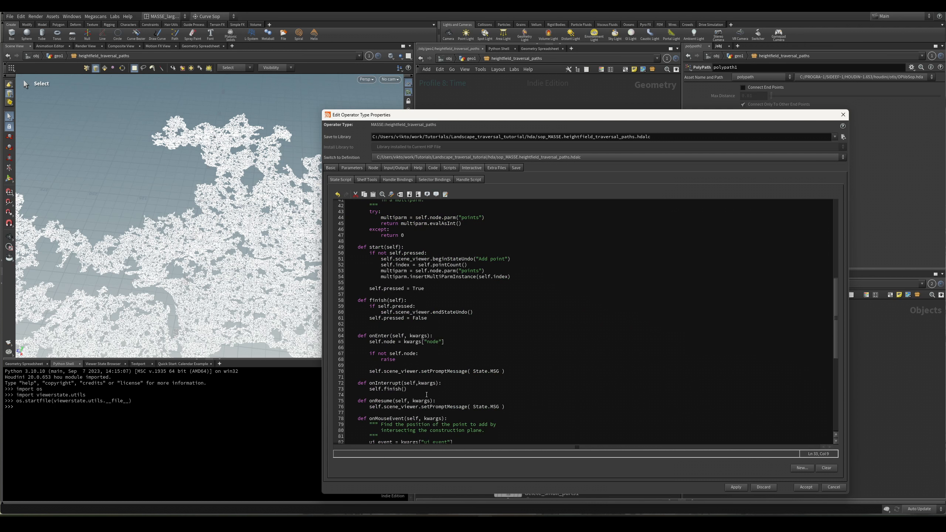
click(469, 342)
double_click(392, 343)
click(484, 341)
key(Return)
text(self.intersect_geo)
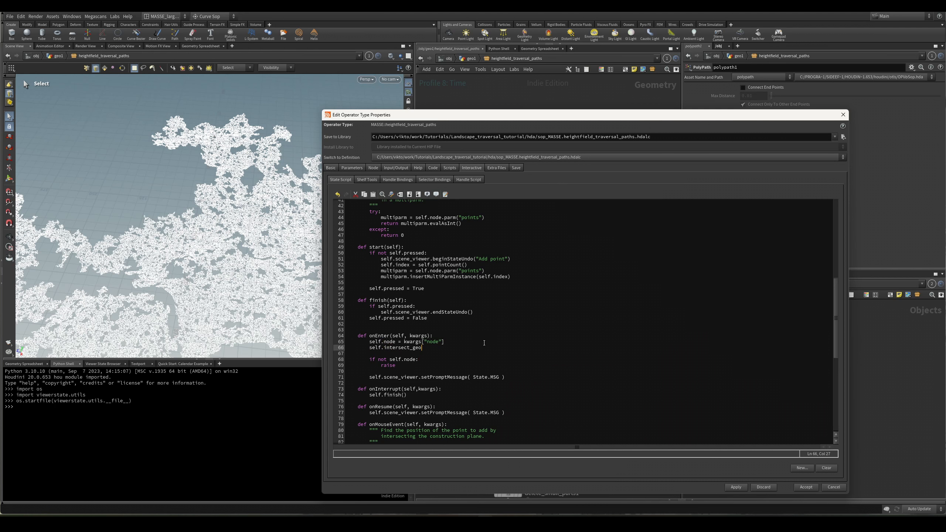
Assign a self.node.node() lookup to self.intersect_geo in onEnter, leaving its quoted node name open.
text( =)
text(self.node)
text(.node(")
text(self.node)
key(BackSpace)
key(BackSpace)
key(BackSpace)
key(BackSpace)
key(BackSpace)
key(BackSpace)
key(BackSpace)
key(BackSpace)
key(BackSpace)
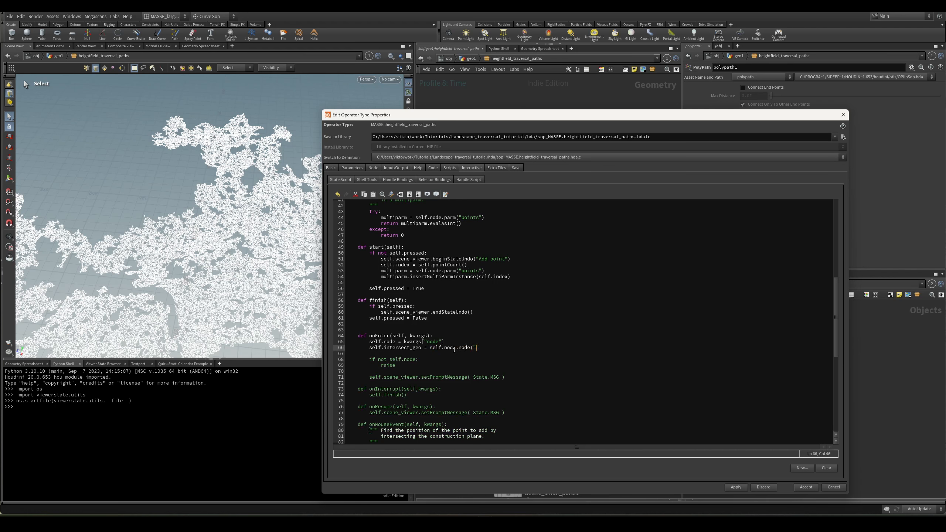
Copy the name HDA_INPUT from the network's null node and complete the self.node.node("HDA_INPUT") call with it.
drag(531, 114, 521, 150)
double_click(539, 178)
key(ctrl+c)
click(551, 247)
click(475, 380)
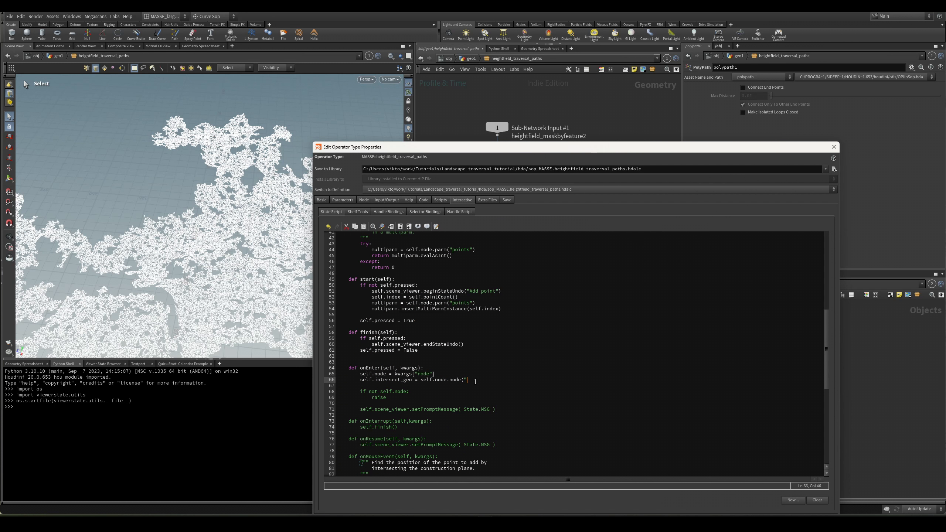
key(ctrl+v)
text("))
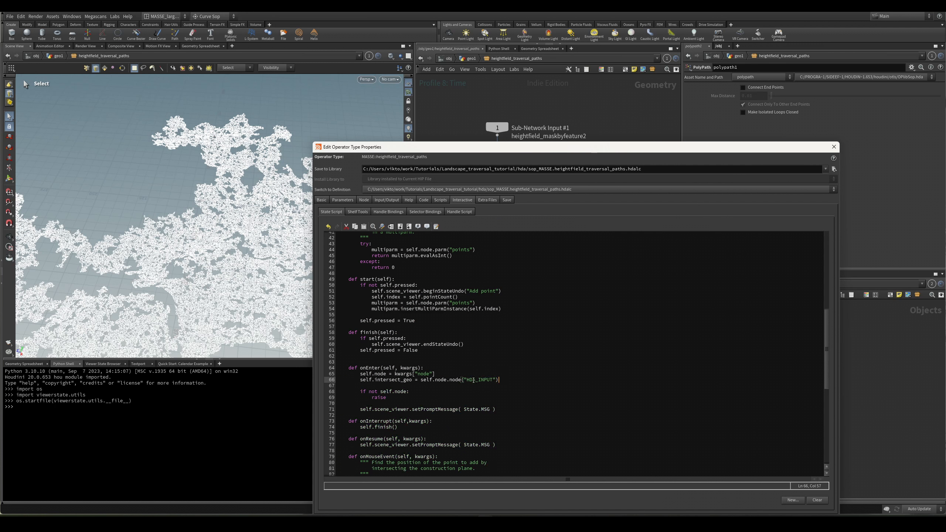
Review the script from onEnter down to the construction plane intersection in onMouseEvent.
key(Up)
key(Up)
key(Up)
key(Up)
key(Up)
key(Up)
key(Up)
scroll(541, 398, down, 2)
click(528, 391)
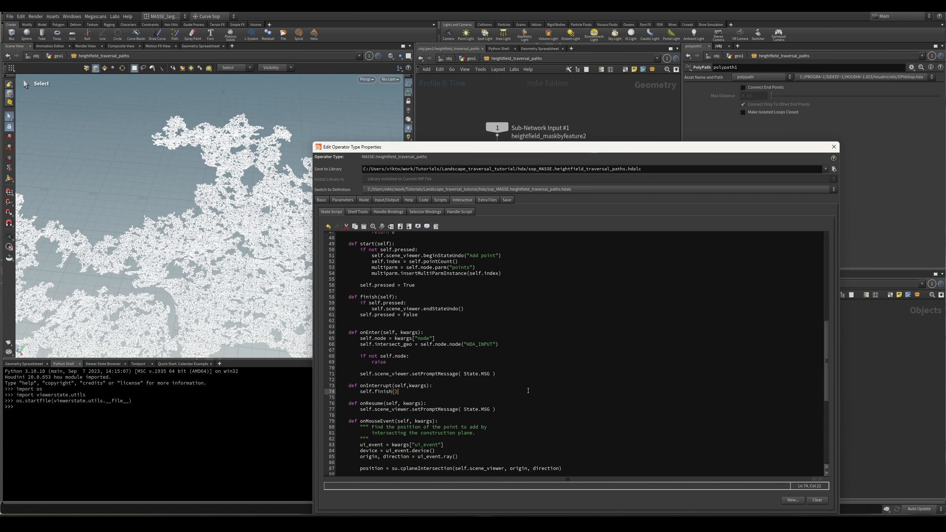
click(482, 351)
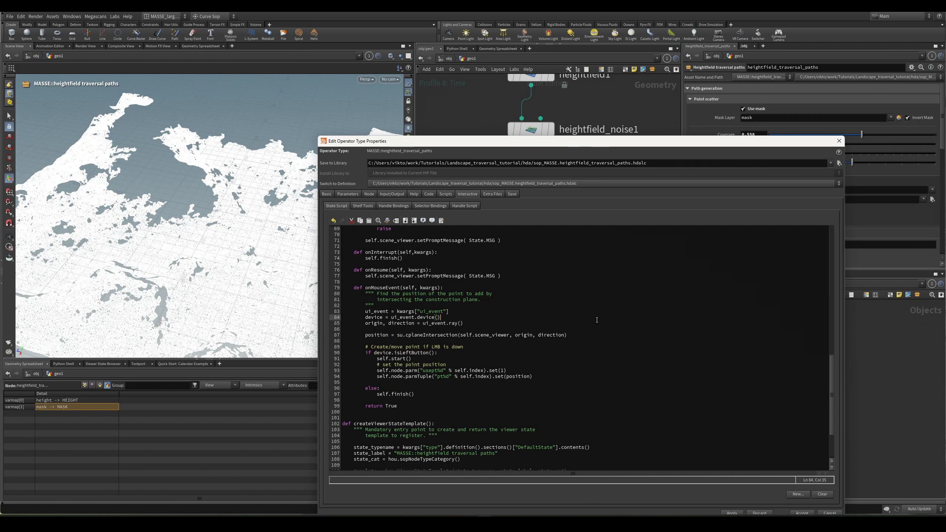
scroll(441, 360, up, 2)
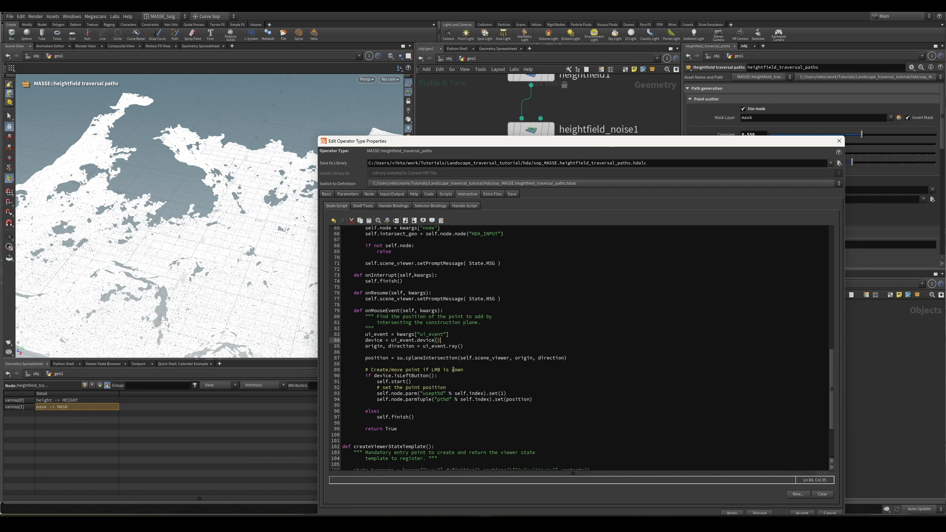
Delete the position = su.cplaneIntersection line and its extra blank line from onMouseEvent.
click(478, 393)
click(399, 357)
click(539, 388)
drag(568, 358, 335, 359)
key(BackSpace)
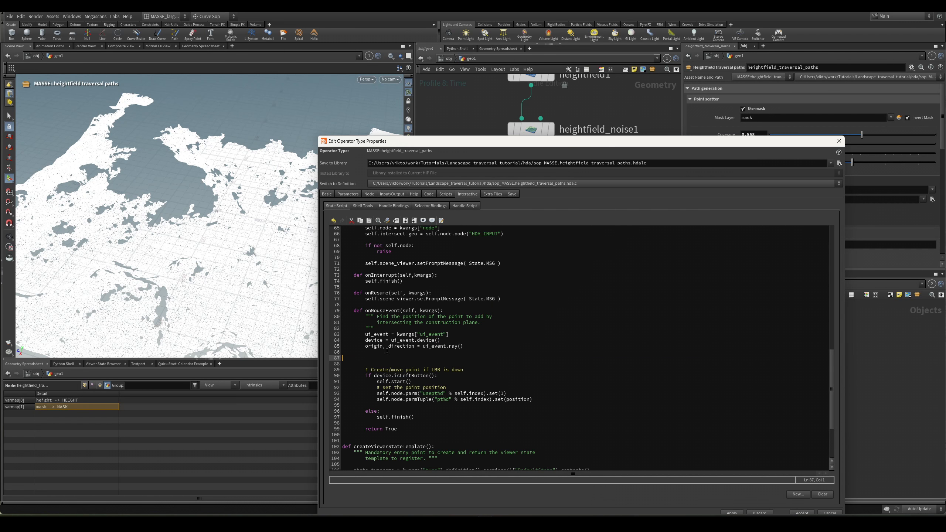
key(BackSpace)
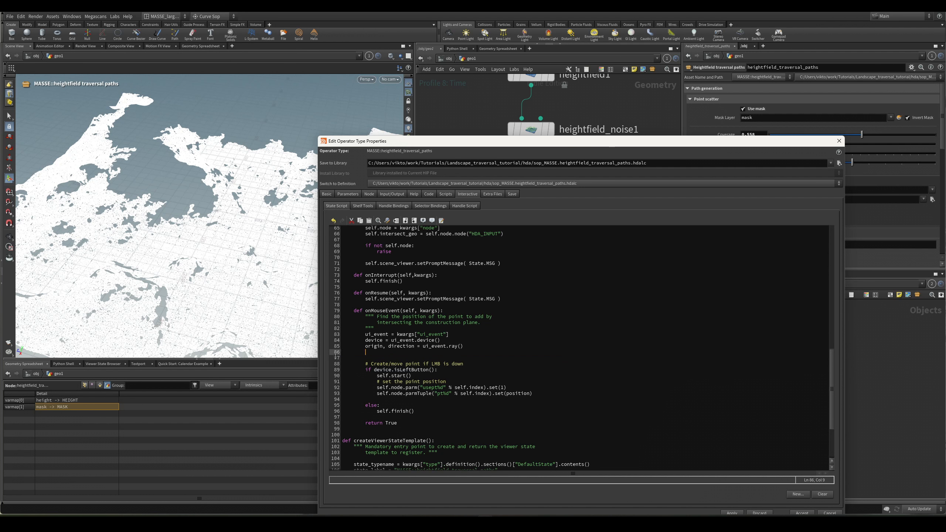
key(shift+Home)
key(Delete)
key(Delete)
scroll(450, 384, down, 1)
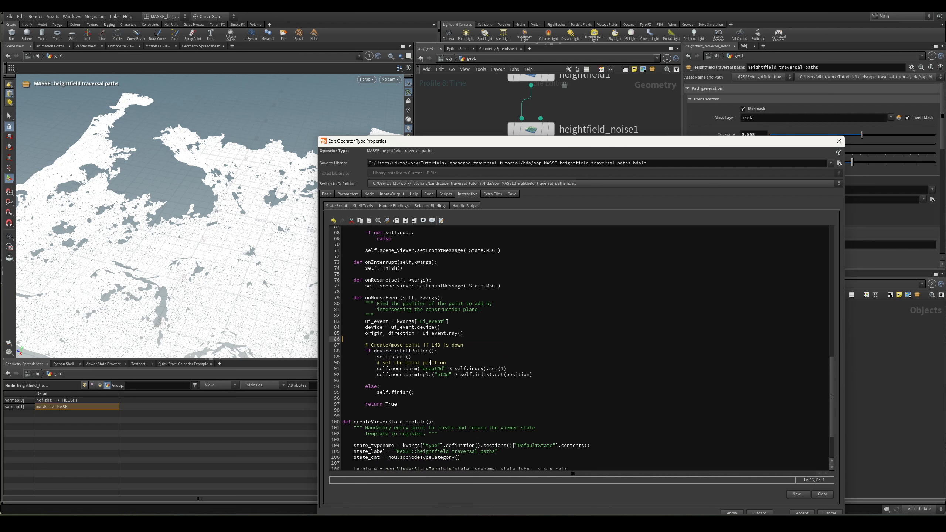
Examine the isLeftButton condition and the self.start() call in onMouseEvent, along with the methods above it.
double_click(413, 351)
click(419, 373)
double_click(383, 356)
double_click(398, 357)
scroll(430, 378, up, 8)
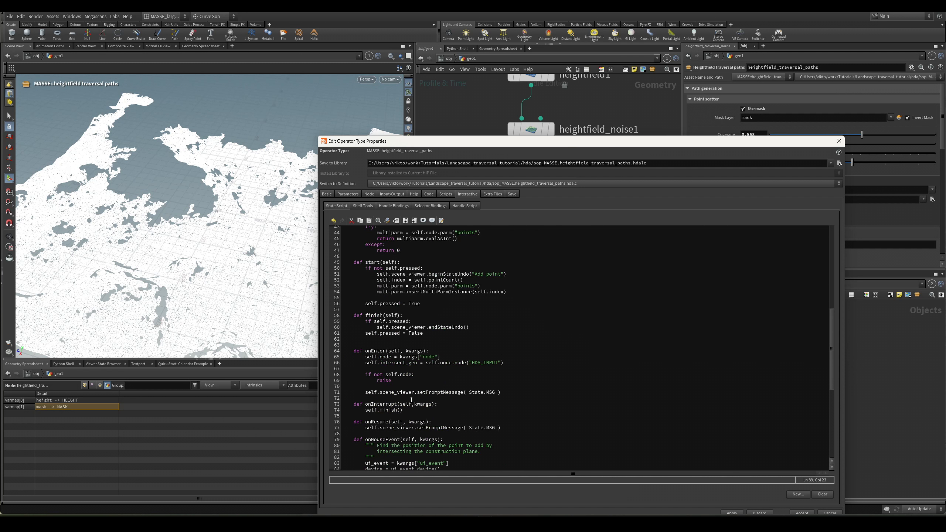
scroll(473, 383, down, 2)
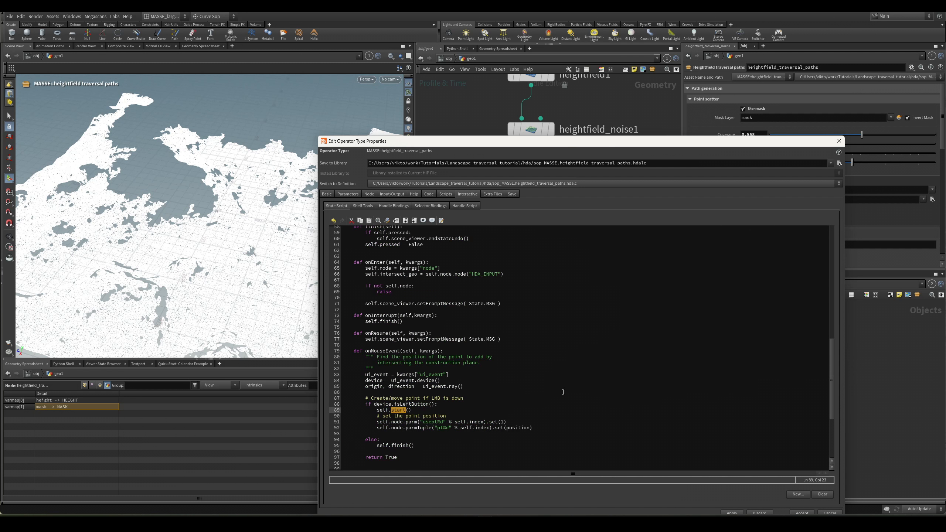
scroll(648, 396, down, 2)
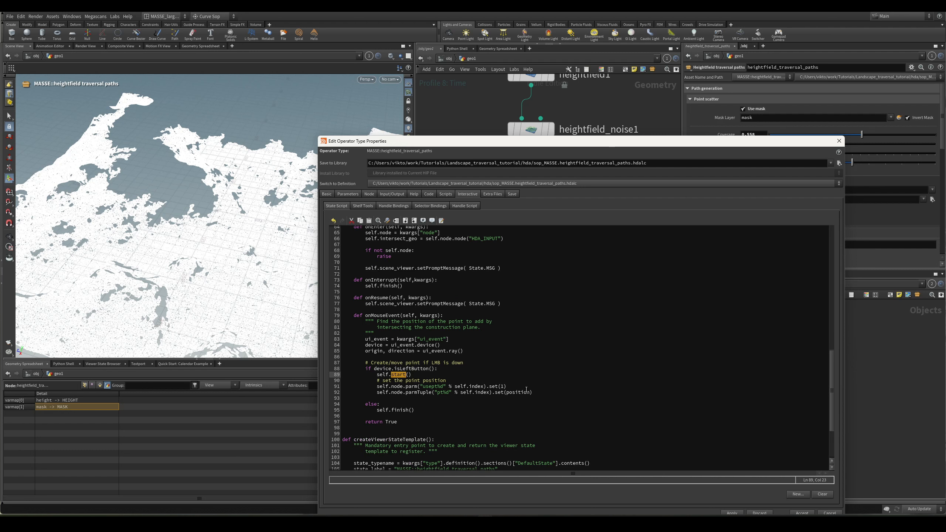
scroll(477, 396, down, 1)
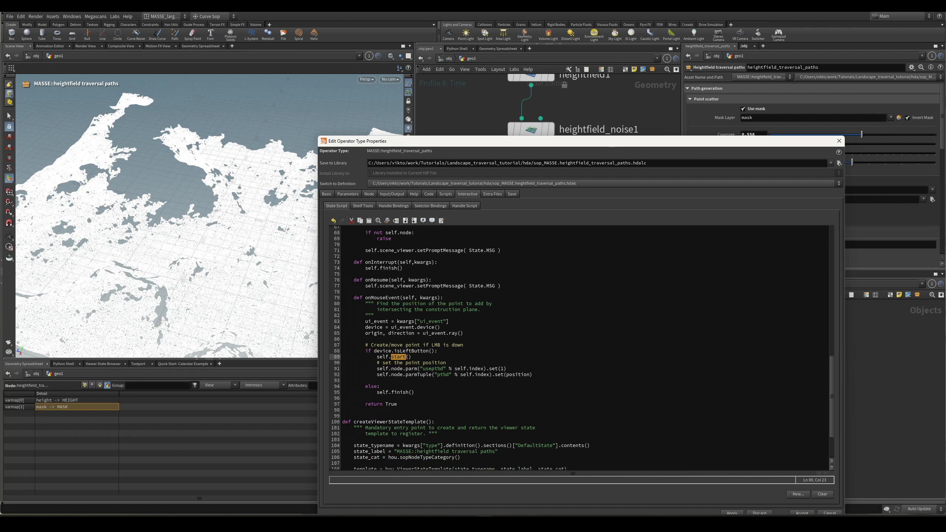
click(484, 396)
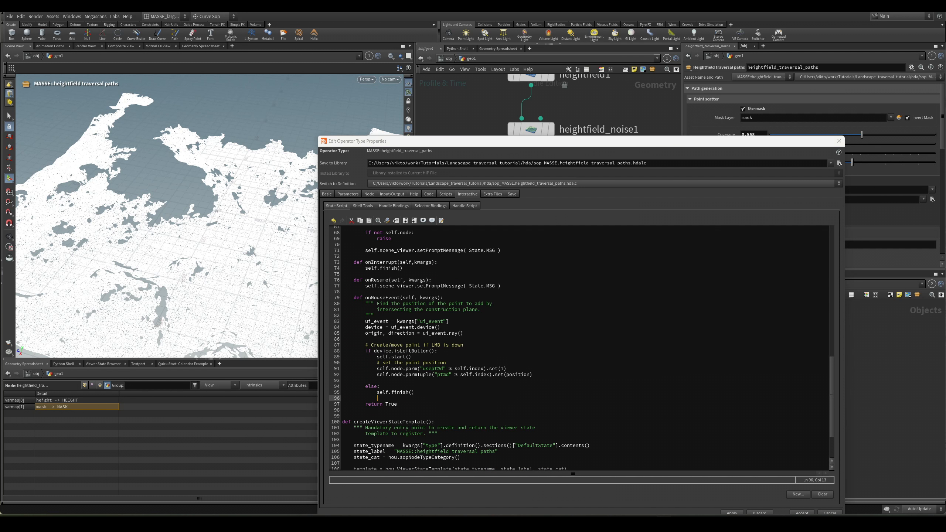
Copy the sopGeometryIntersection signature from utils.py and insert it below self.start() as position = sopGeometryIntersection(geometry, ray_origin, ray_dir):.
drag(945, 271, 575, 229)
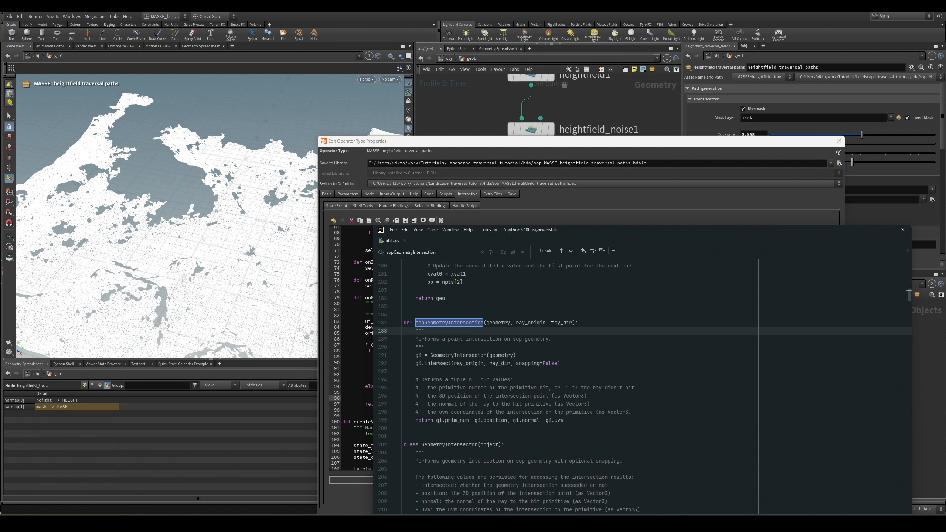
drag(580, 322, 418, 321)
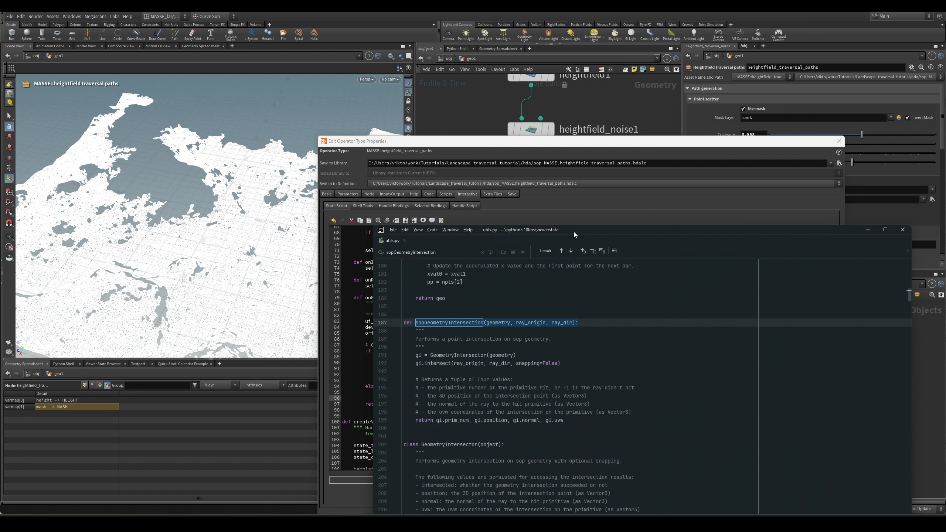
drag(575, 231, 945, 269)
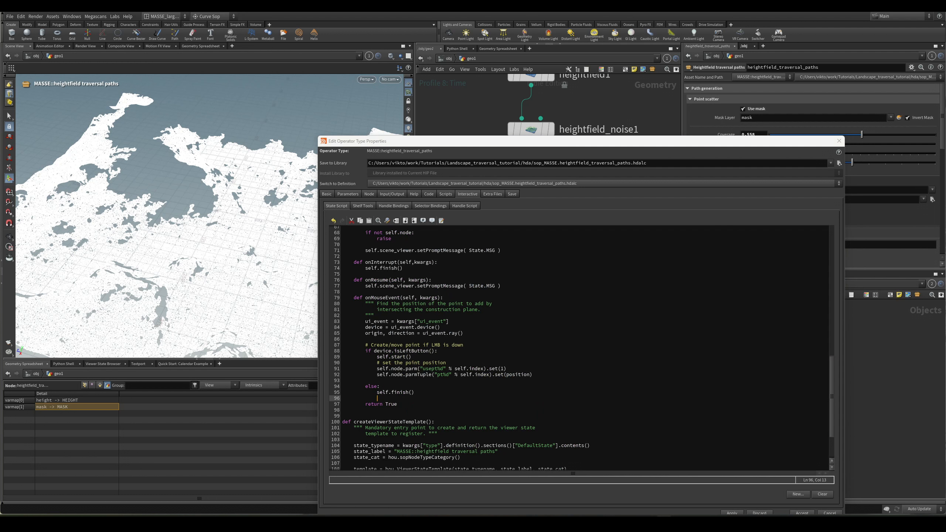
click(476, 357)
key(Return)
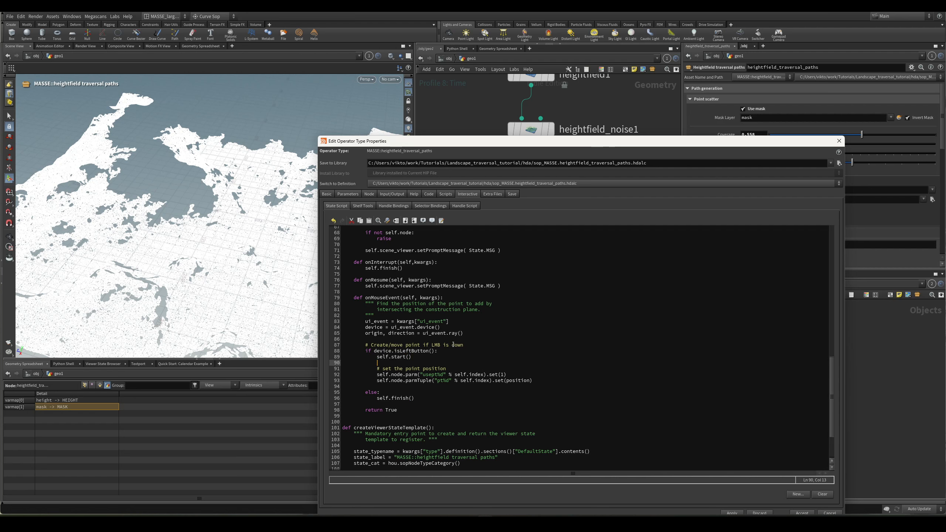
text(position =)
text(sopGeometryIntersection(geometry, ray_origin, ray_dir):)
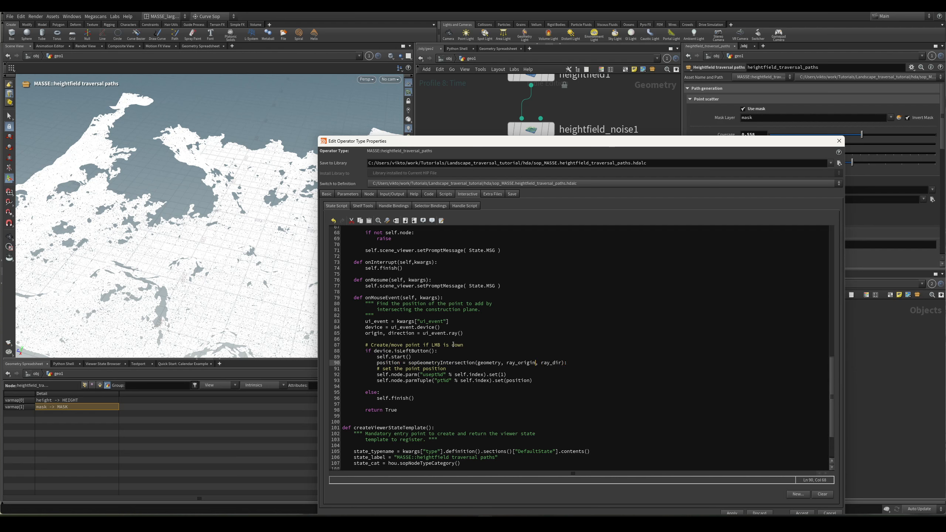
Prefix the sopGeometryIntersection call with su. and replace its geometry argument with self.intersect_geo.
text(su.)
double_click(502, 363)
text(self.)
scroll(505, 366, up, 10)
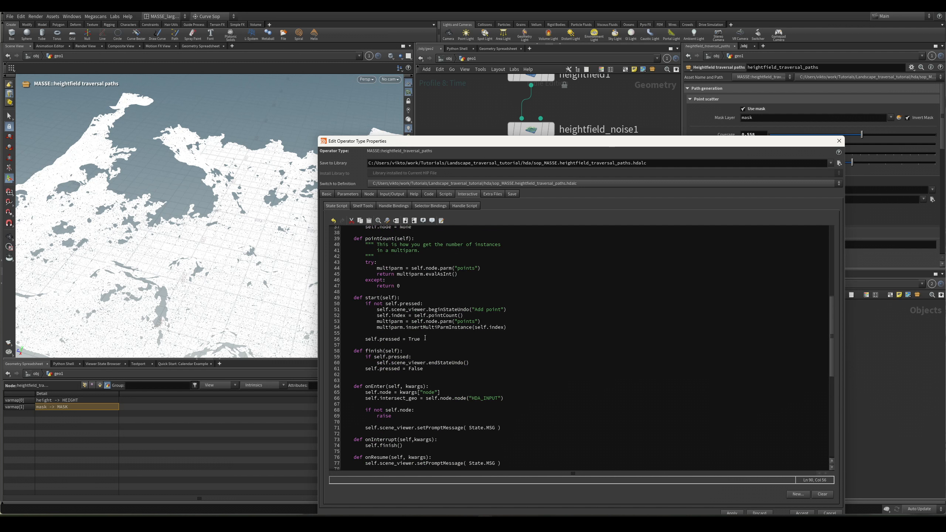
scroll(416, 359, up, 5)
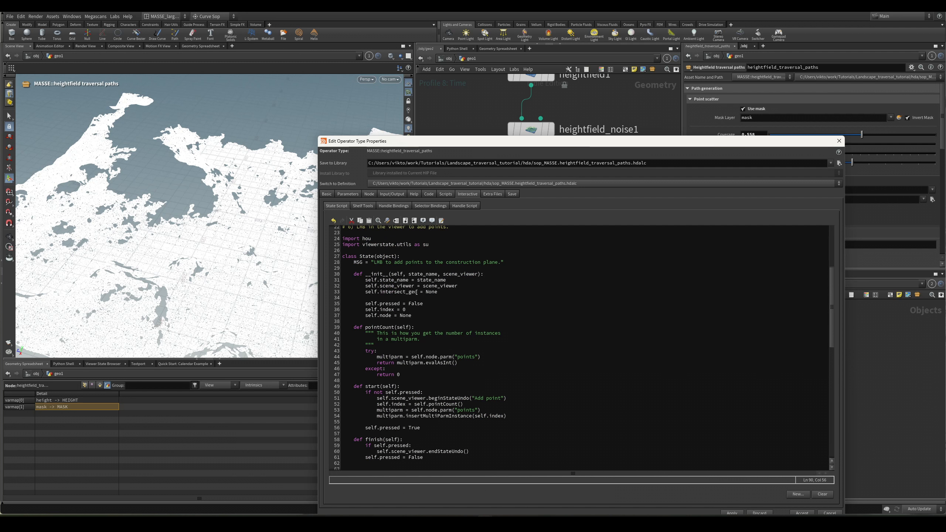
click(366, 292)
scroll(493, 377, down, 8)
scroll(492, 378, down, 9)
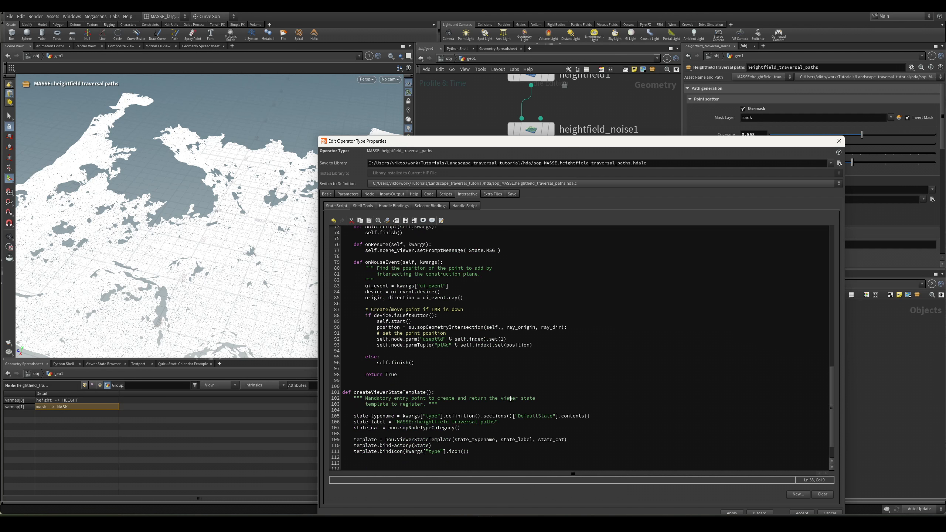
scroll(486, 347, up, 2)
click(501, 363)
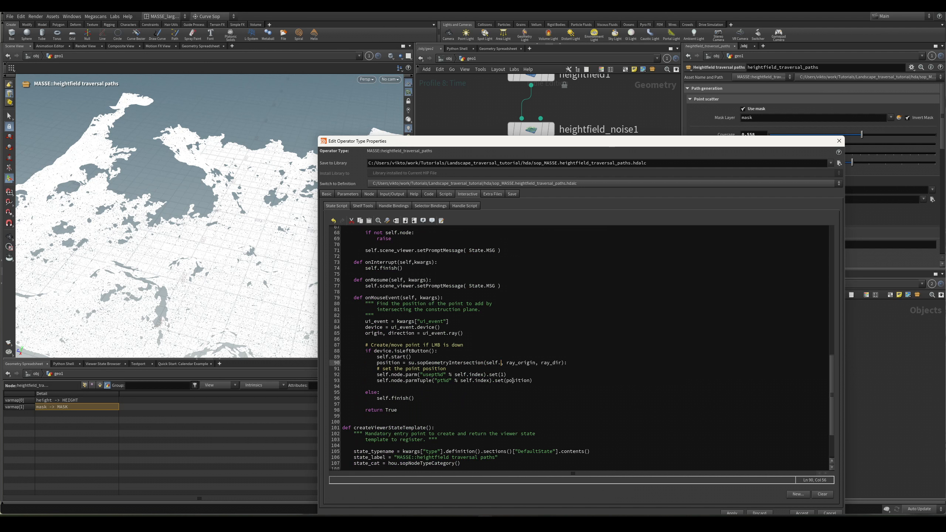
text(intersect_geo)
Replace the call's ray_origin and ray_dir arguments with origin and direction.
double_click(379, 334)
key(ctrl+c)
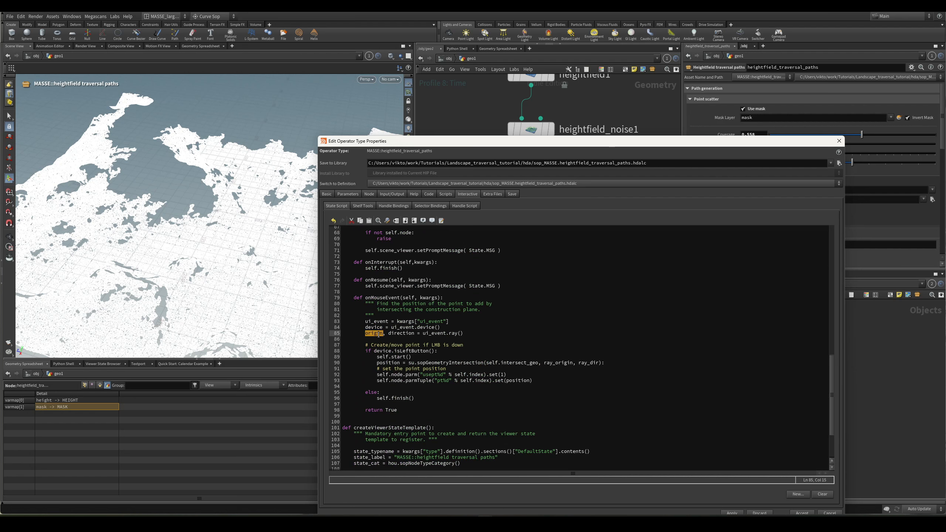
double_click(558, 363)
key(ctrl+v)
double_click(401, 333)
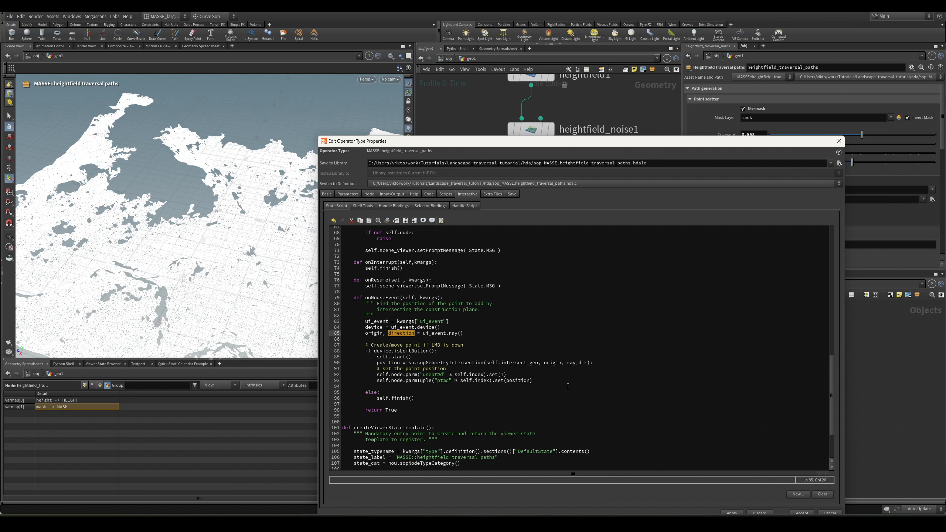
double_click(577, 363)
text(direction)
click(634, 397)
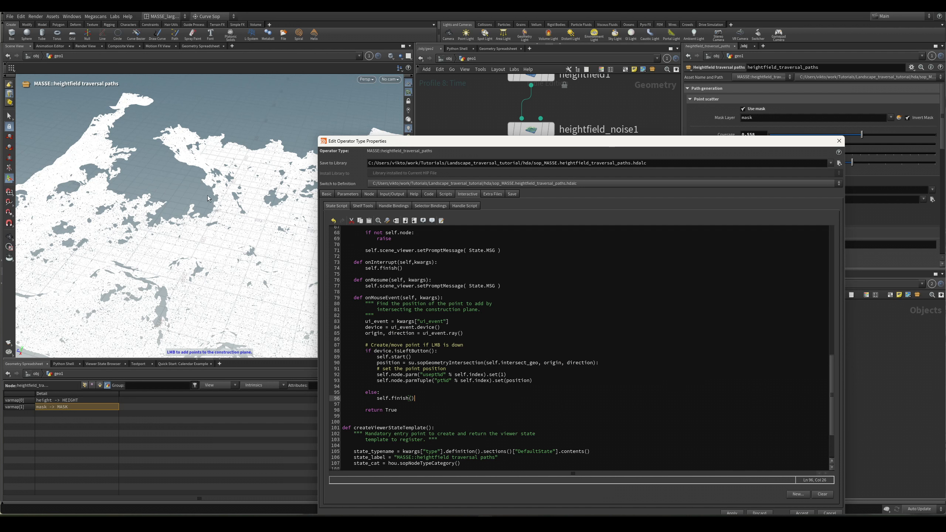
Remove the trailing colon from the position = su.sopGeometryIntersection line.
key(Up)
key(Up)
key(Up)
key(End)
key(Down)
key(Down)
key(Down)
key(Down)
key(Down)
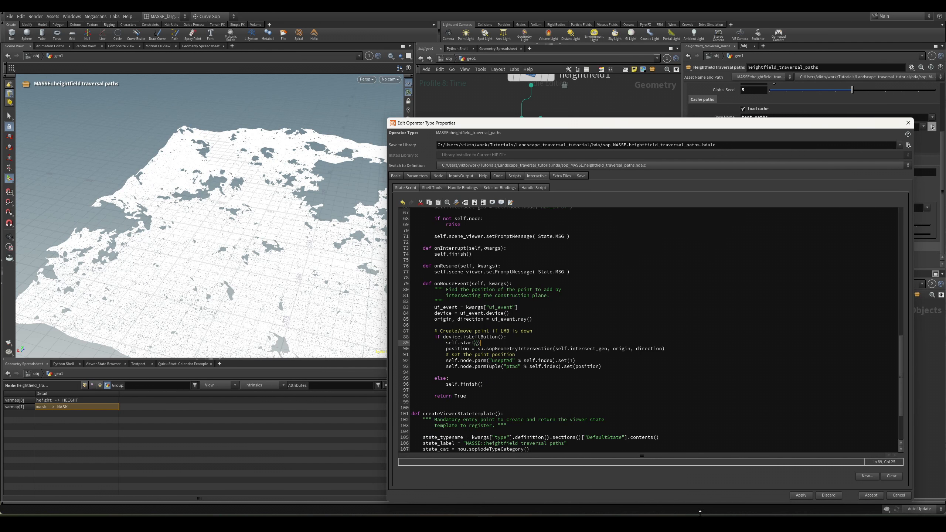
Examine the self.intersect_geo argument of the sopGeometryIntersection call against the rest of the state script.
click(611, 415)
double_click(598, 350)
click(609, 379)
double_click(589, 349)
scroll(558, 365, up, 4)
scroll(540, 380, down, 5)
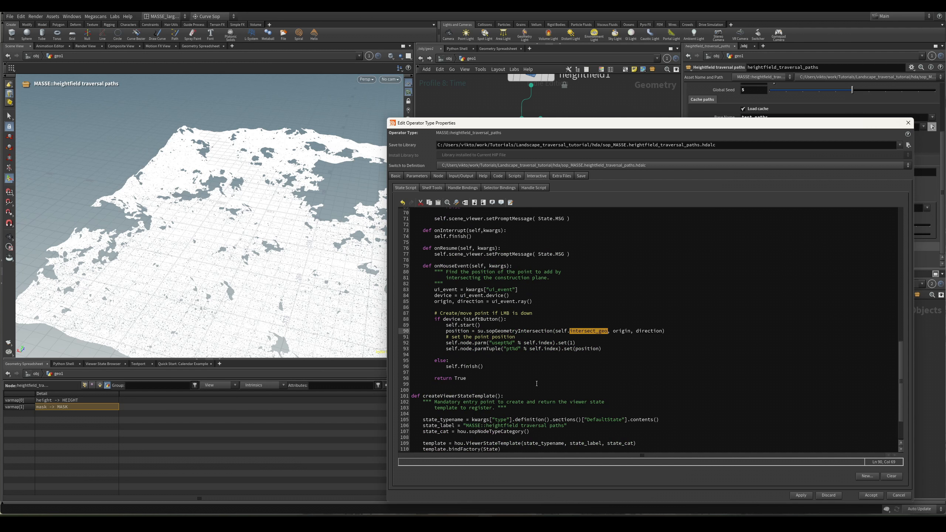
click(536, 383)
click(521, 325)
drag(608, 331, 556, 331)
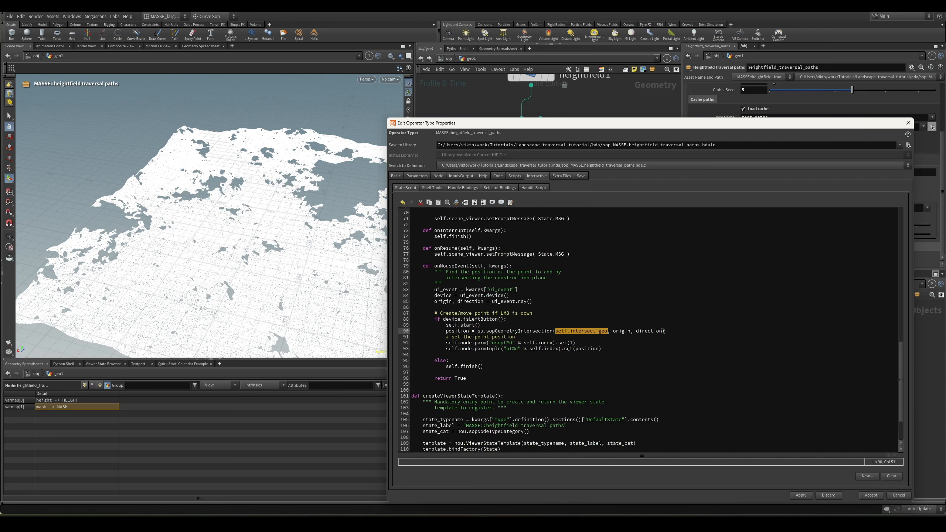
Insert the line read_geo = self.intersect_geo.geometry() after self.start() in the onMouseEvent left-button block.
click(559, 374)
click(516, 325)
key(Return)
key(BackSpace)
key(BackSpace)
key(BackSpace)
key(BackSpace)
key(BackSpace)
key(Return)
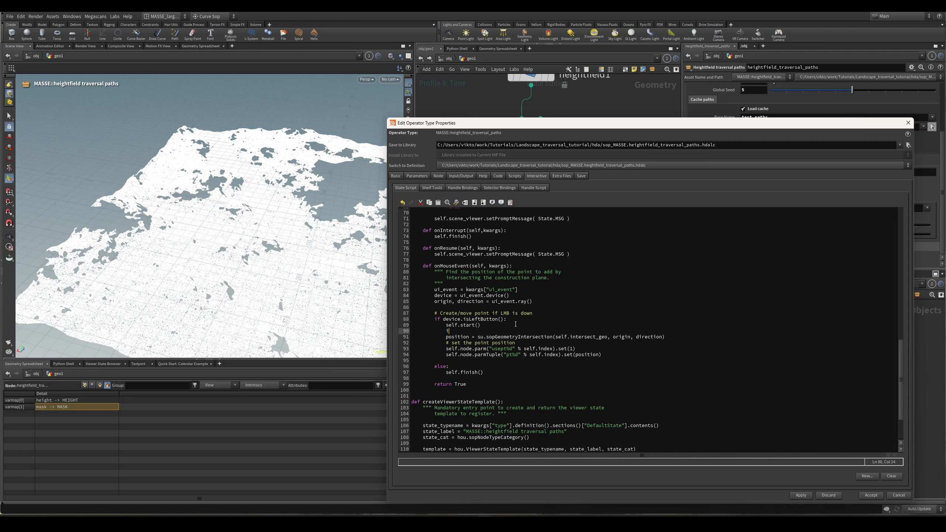
text(geometry)
key(ctrl+BackSpace)
text(read_geo = self.intersect_geo.geometry())
key(Return)
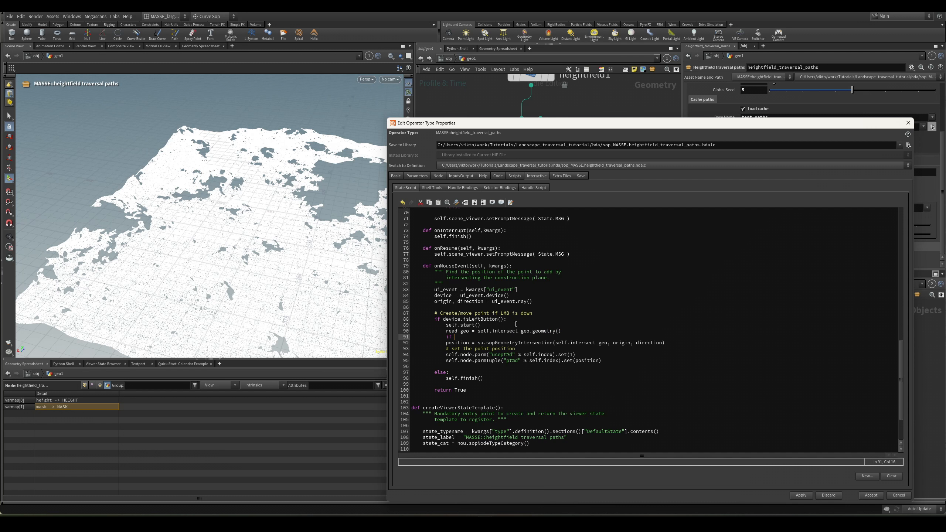
Add an if read_geo: condition and indent the intersection call and point-setting lines beneath it.
text(if read_geo:)
drag(611, 361, 395, 345)
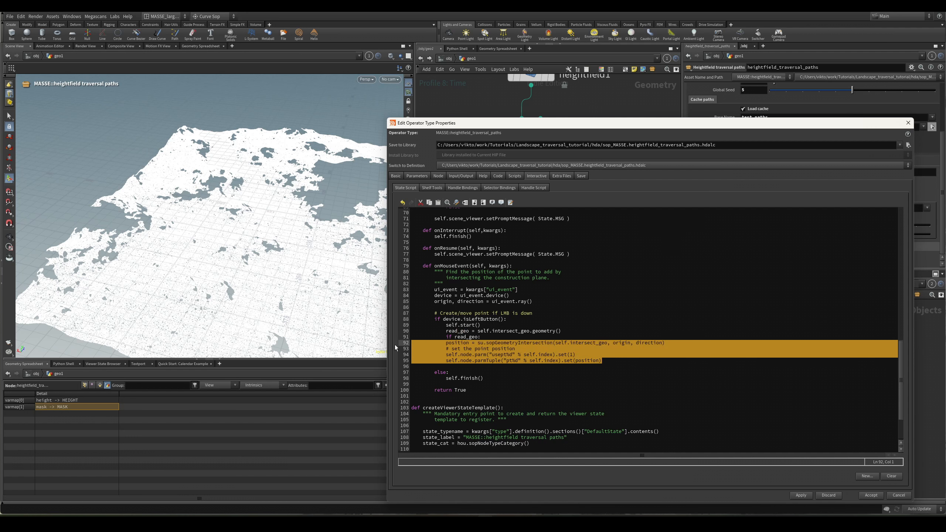
key(Tab)
click(527, 378)
click(558, 374)
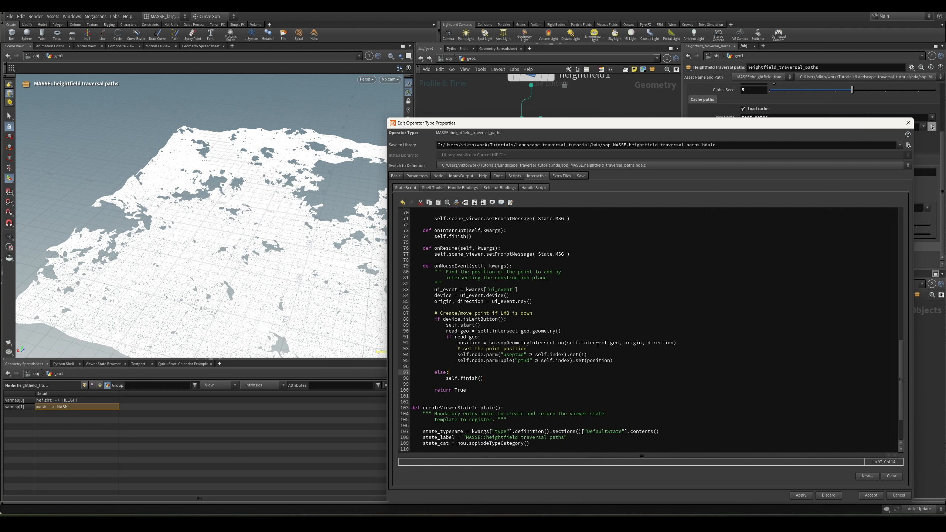
Review the onMouseEvent code around the read_geo condition and the sopGeometryIntersection call.
click(604, 343)
click(613, 383)
scroll(614, 383, up, 2)
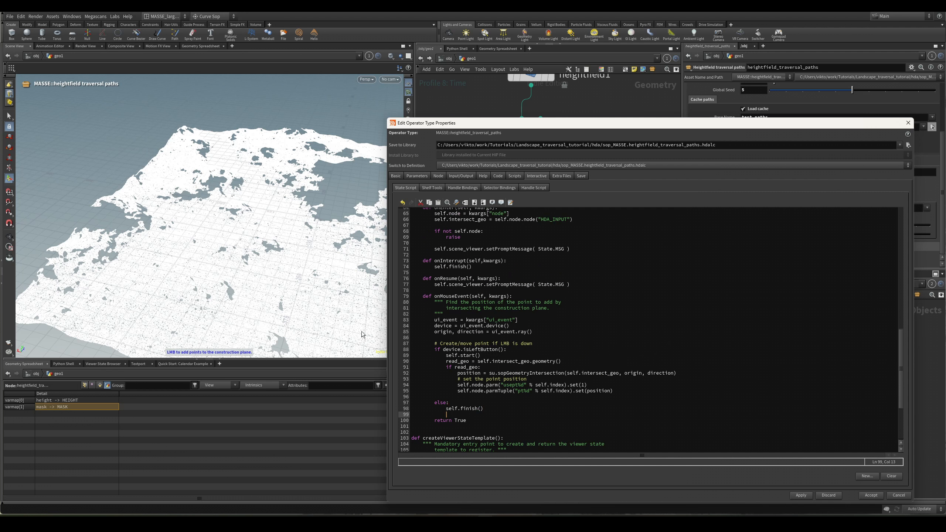
click(574, 404)
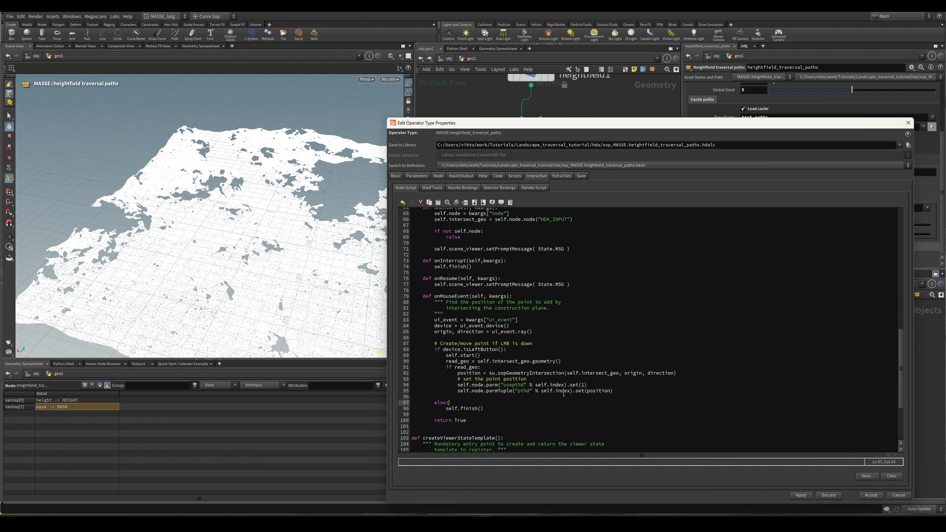
click(565, 391)
scroll(607, 397, down, 1)
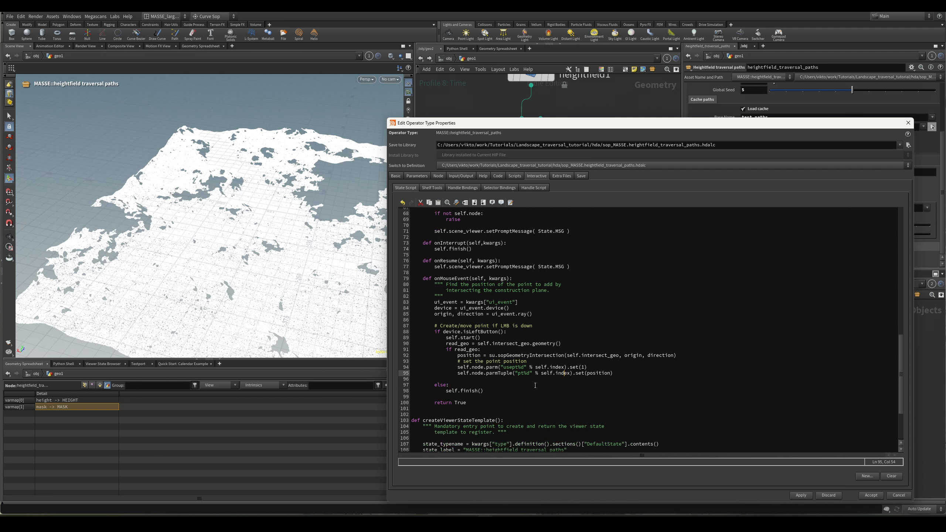
click(535, 385)
scroll(535, 372, down, 1)
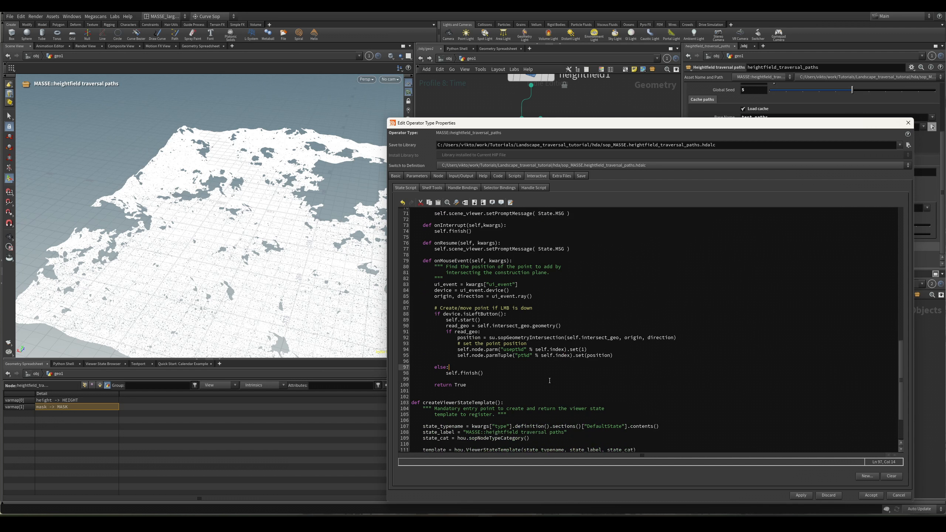
Replace the self.intersect_geo argument of the sopGeometryIntersection call with read_geo.
key(Down)
key(Down)
double_click(466, 326)
click(616, 348)
key(Up)
key(Up)
double_click(462, 327)
key(ctrl+c)
click(620, 340)
key(ctrl+BackSpace)
key(ctrl+BackSpace)
key(ctrl+BackSpace)
key(ctrl+v)
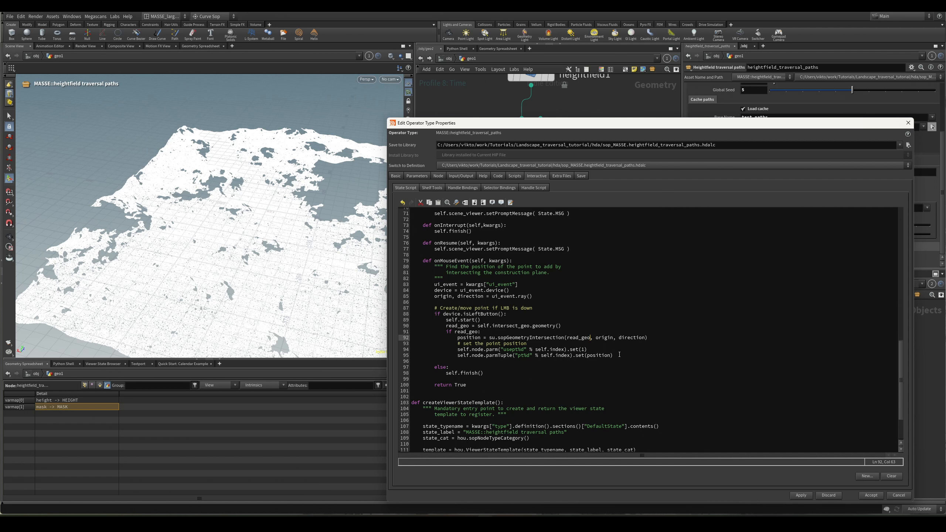
click(626, 365)
click(606, 383)
Switch to utils.py and examine the order of the values returned by sopGeometryIntersection.
key(alt+Tab)
click(563, 351)
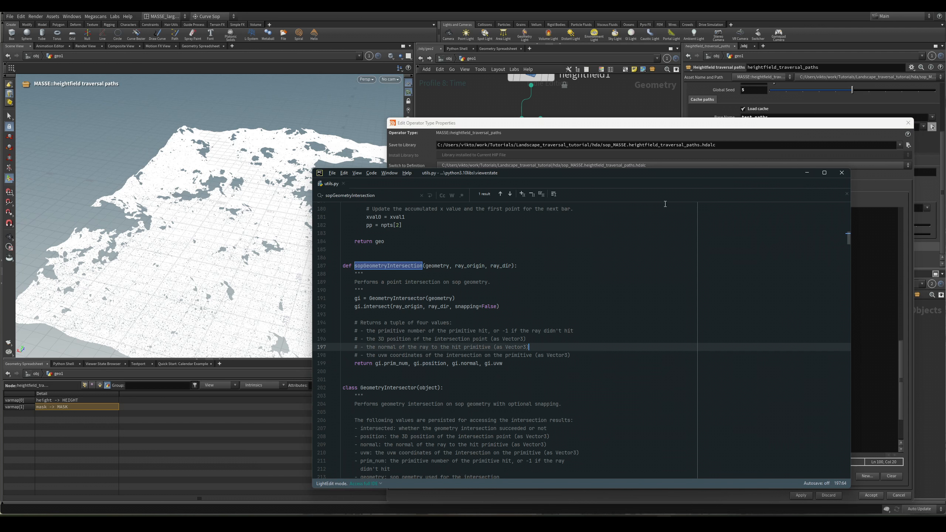
drag(603, 172, 685, 138)
click(529, 248)
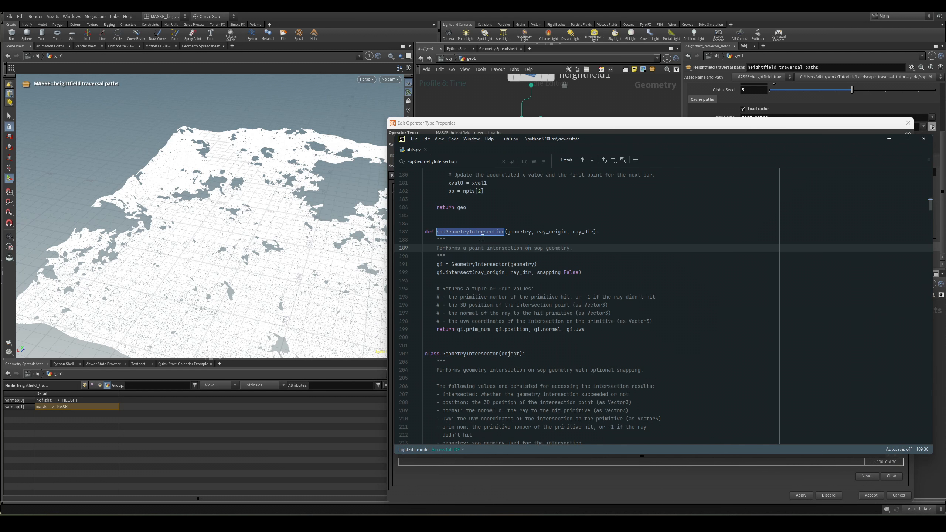
double_click(466, 330)
click(499, 348)
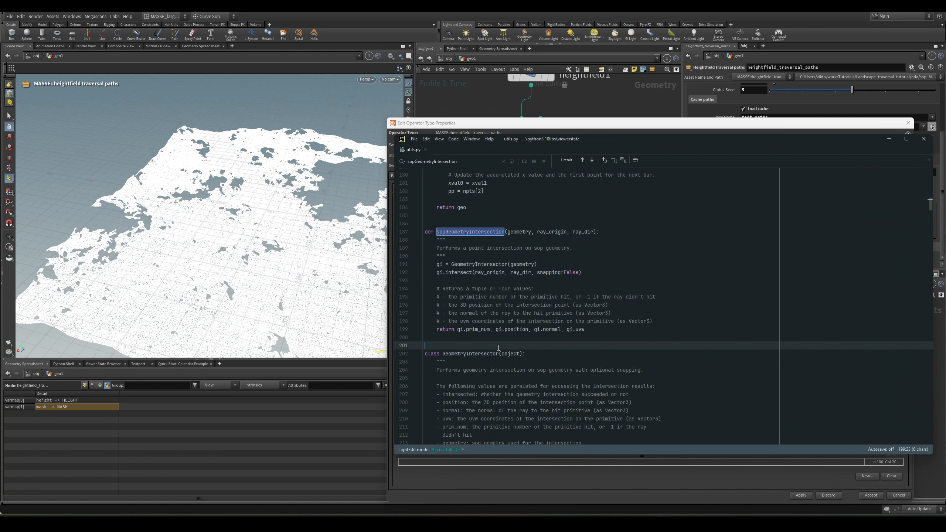
double_click(510, 329)
click(503, 341)
double_click(482, 330)
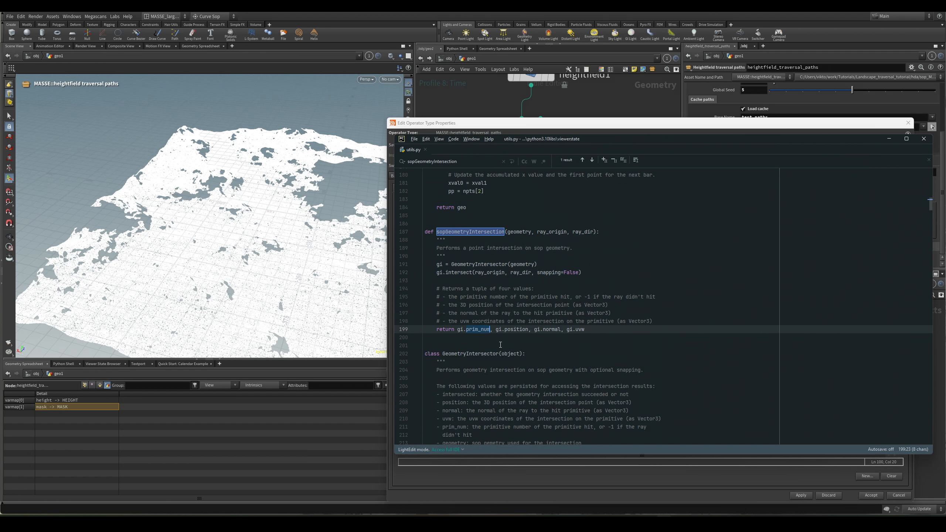
click(502, 344)
click(482, 330)
double_click(482, 330)
double_click(514, 330)
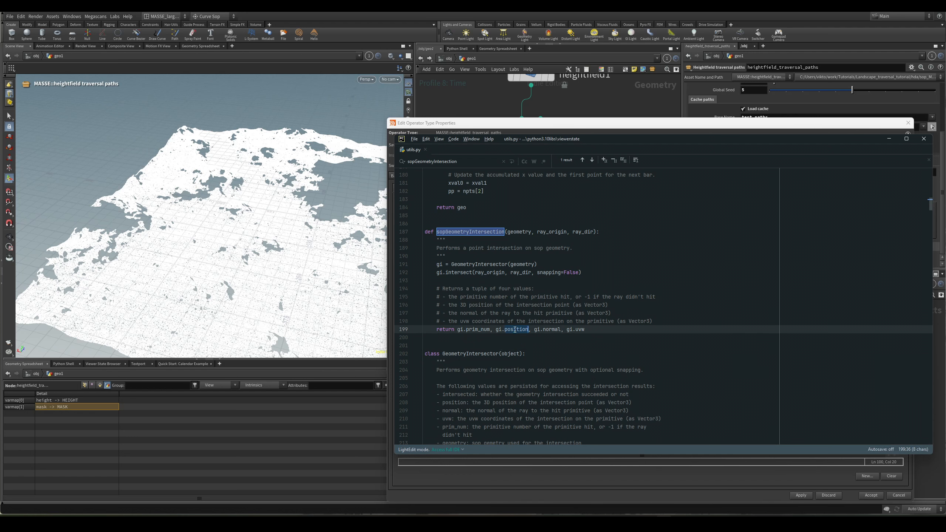
double_click(552, 330)
click(576, 330)
click(565, 342)
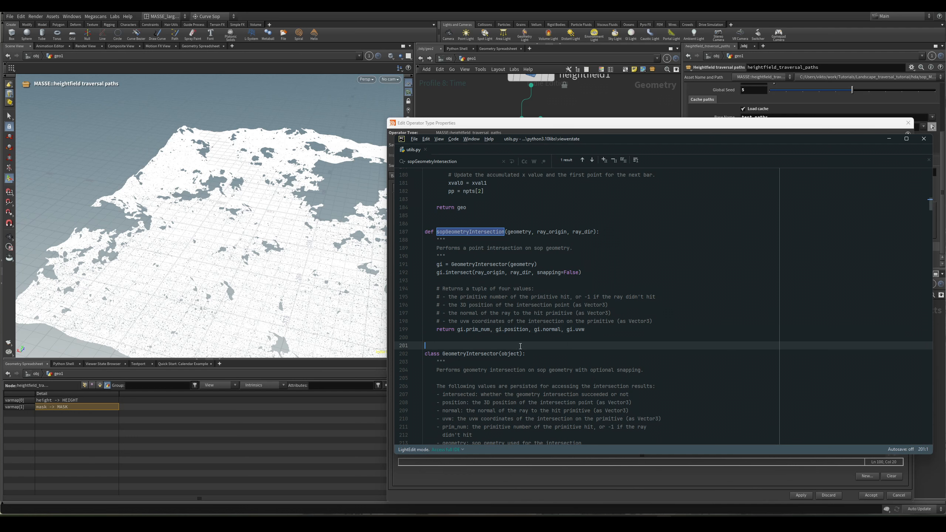
click(889, 139)
Change the value passed to the pt%d parmTuple's set call to position[1] and apply the asset changes.
click(625, 362)
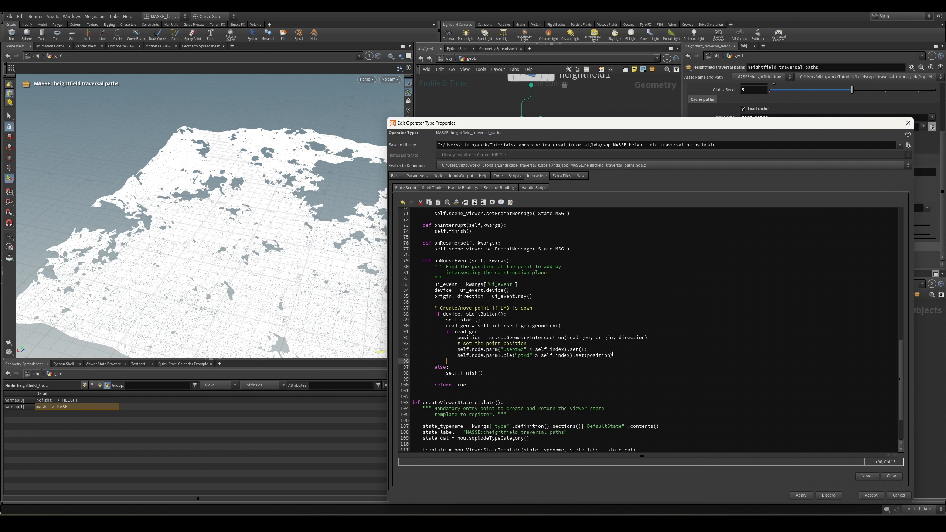
key(Left)
key(Left)
text([1])
key(Up)
key(Up)
key(Up)
key(Up)
scroll(739, 441, up, 6)
scroll(739, 441, down, 3)
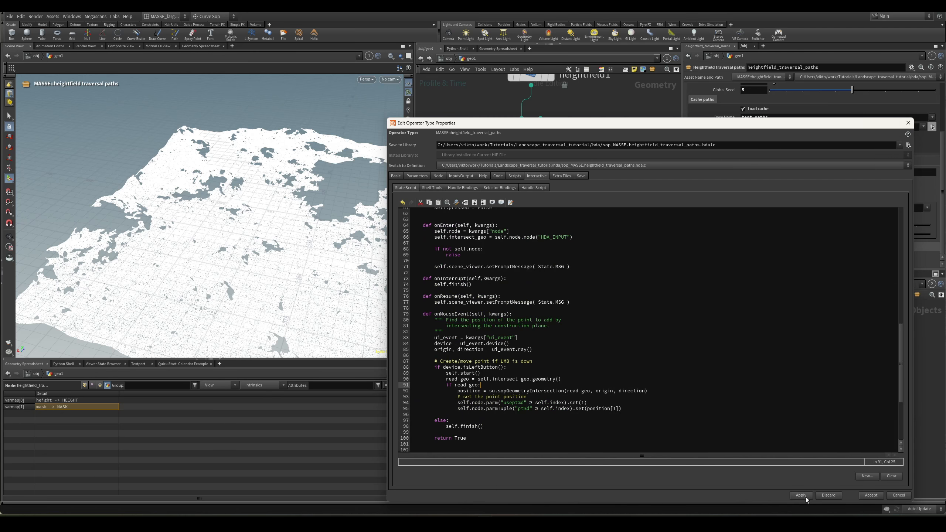
click(806, 497)
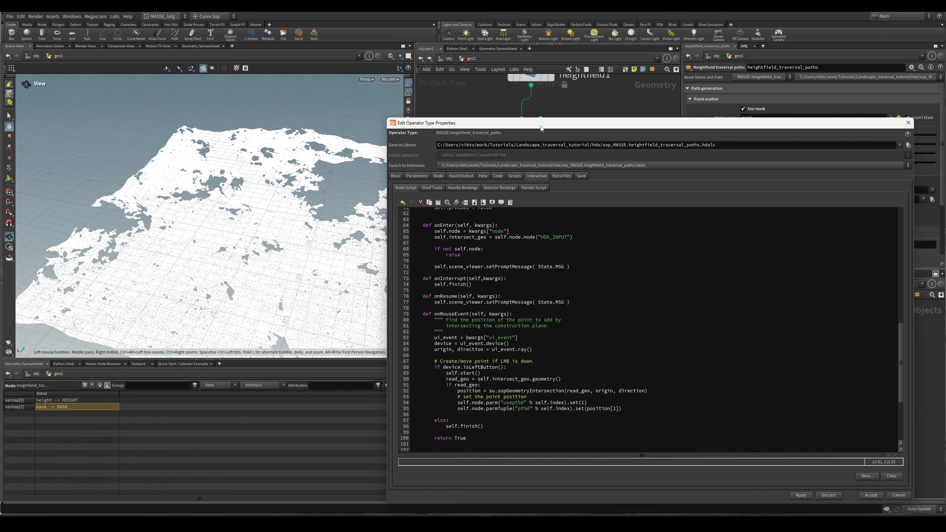
Change the State class's MSG prompt to "LMB to add start and end paths on a terrain".
scroll(543, 320, up, 3)
scroll(635, 351, up, 15)
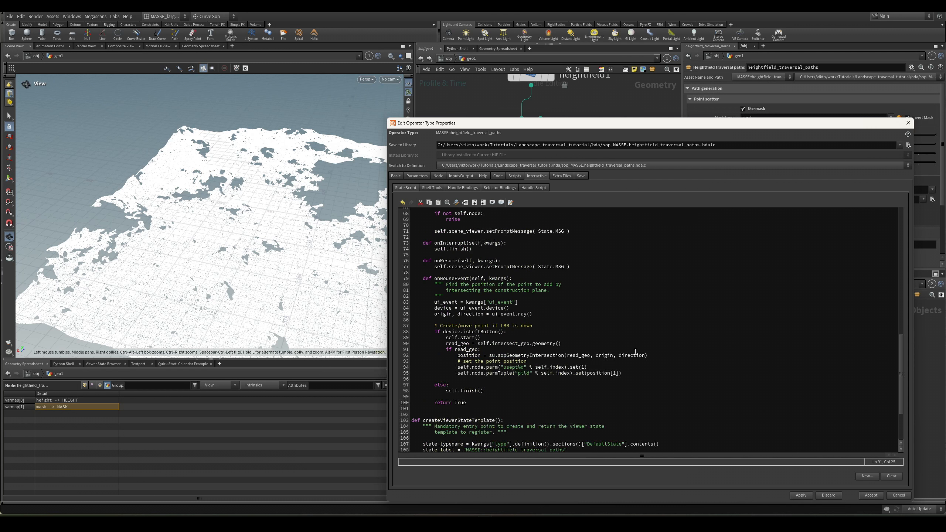
click(448, 331)
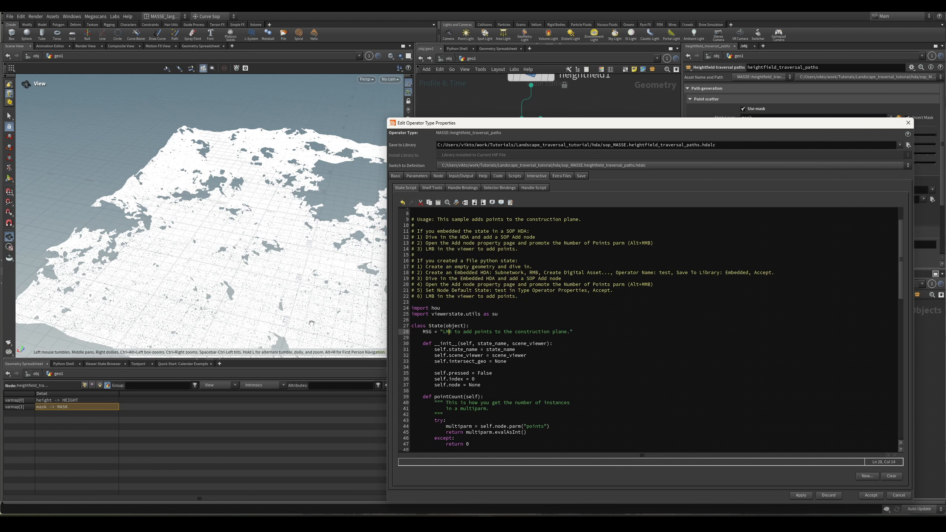
click(524, 343)
click(569, 332)
key(BackSpace)
key(BackSpace)
key(BackSpace)
key(BackSpace)
key(BackSpace)
key(BackSpace)
key(BackSpace)
key(BackSpace)
key(BackSpace)
key(BackSpace)
key(BackSpace)
key(BackSpace)
key(BackSpace)
key(BackSpace)
key(BackSpace)
key(BackSpace)
key(BackSpace)
key(BackSpace)
key(BackSpace)
key(BackSpace)
key(BackSpace)
key(BackSpace)
key(BackSpace)
key(BackSpace)
key(BackSpace)
key(BackSpace)
key(BackSpace)
text(start and end path)
scroll(592, 381, down, 4)
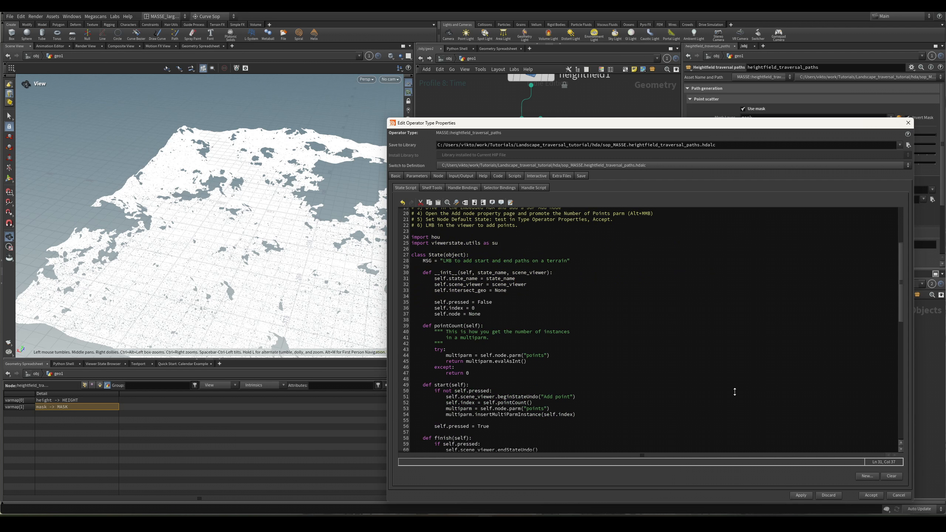
Move the Edit Operator Type Properties dialog out of the way and frame the terrain up close in the viewport.
drag(432, 124, 945, 311)
scroll(830, 235, down, 3)
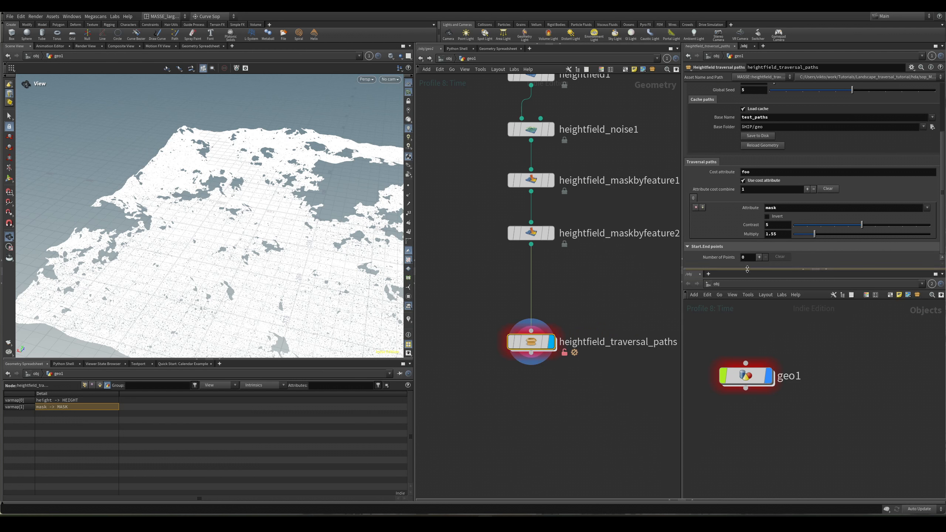
drag(532, 347, 548, 347)
drag(261, 209, 283, 209)
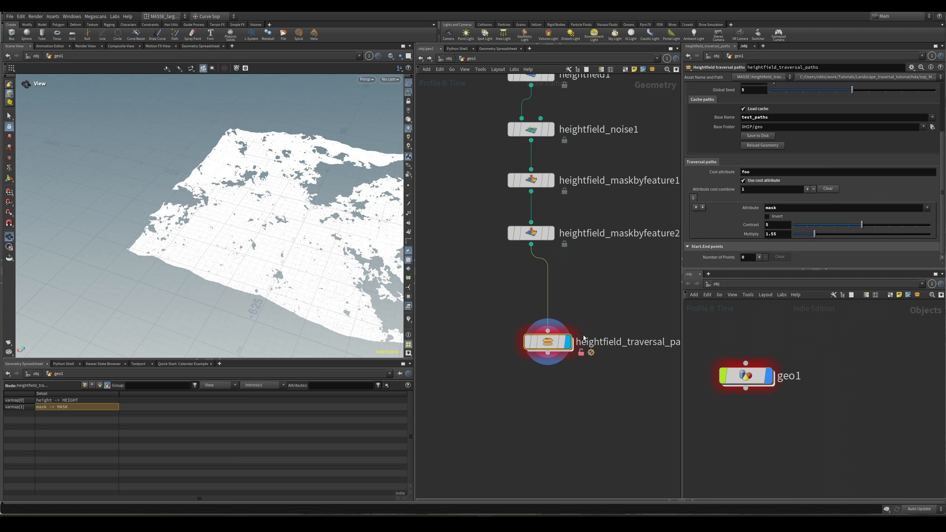
click(759, 258)
click(766, 240)
drag(344, 232, 273, 233)
scroll(274, 233, up, 10)
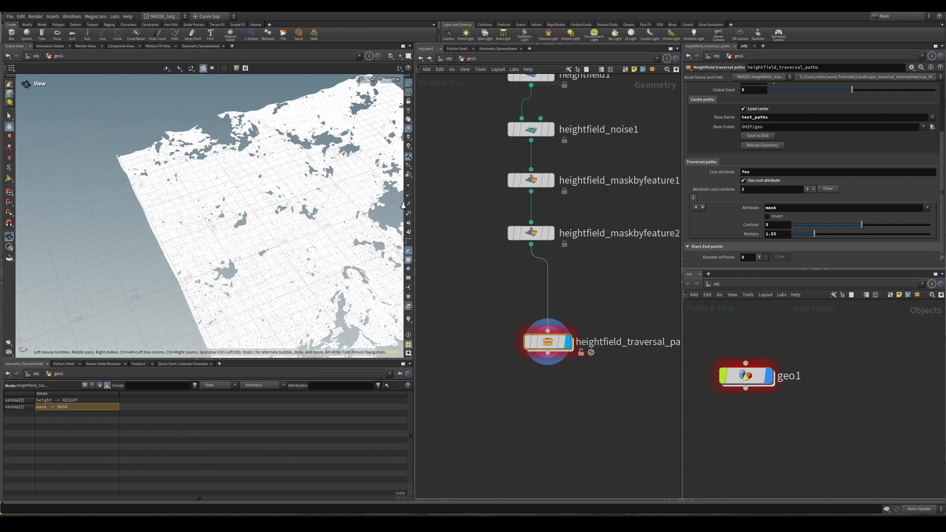
Activate the heightfield traversal paths viewer state and place eight start/end points across the terrain.
key(Return)
click(282, 247)
click(266, 222)
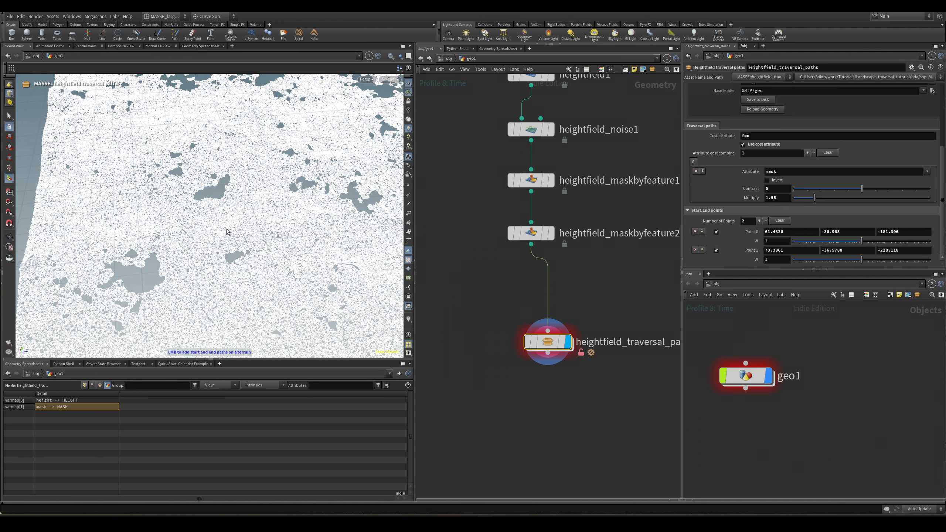
click(228, 232)
click(259, 269)
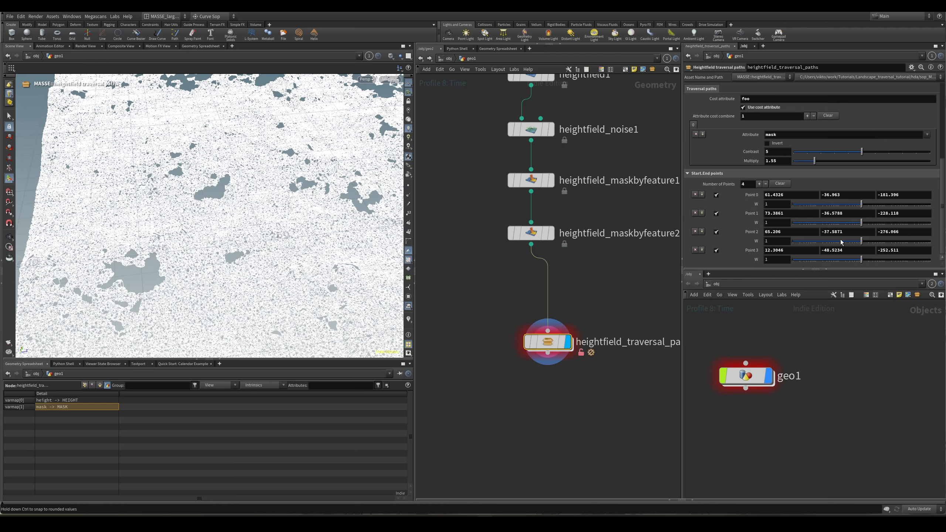
scroll(242, 237, down, 6)
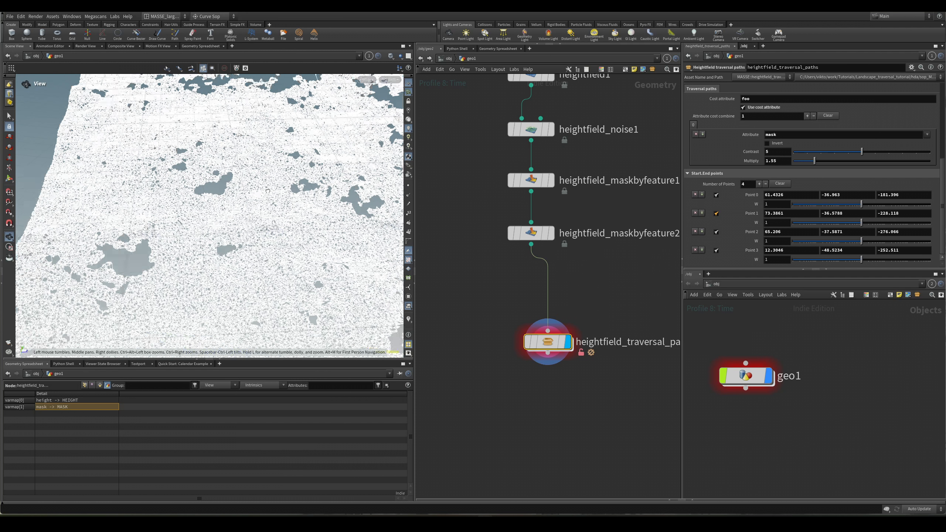
click(241, 237)
click(169, 240)
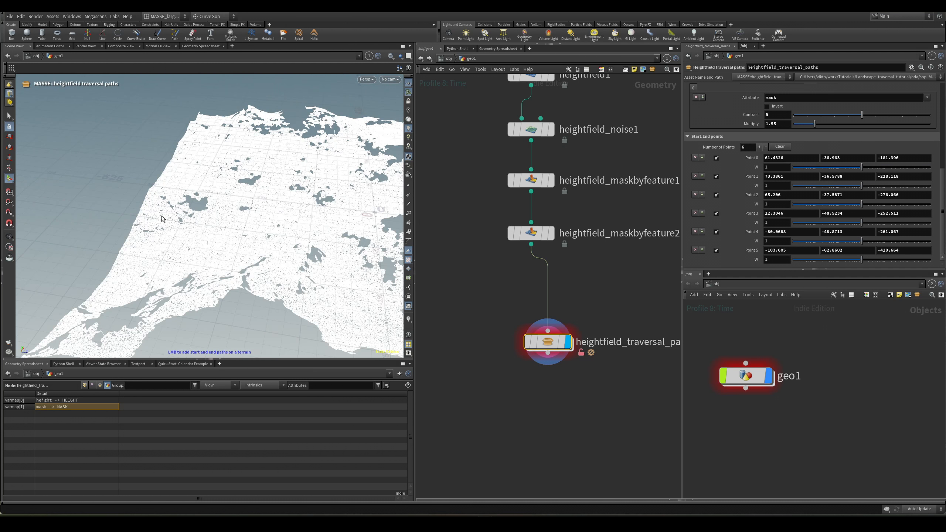
click(279, 279)
click(321, 226)
Go inside the heightfield_traversal_paths asset and display the MANUAL_PLACEMENT_PTS node.
double_click(550, 347)
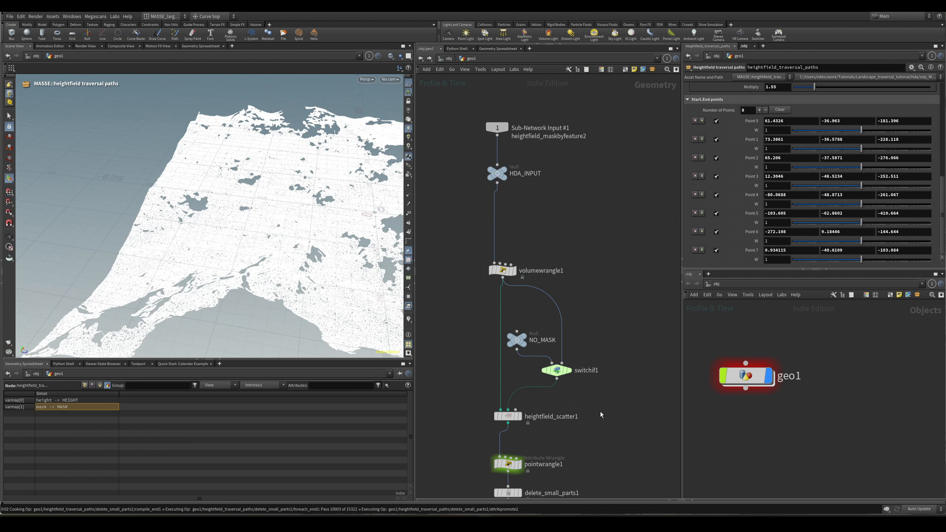
scroll(559, 374, up, 5)
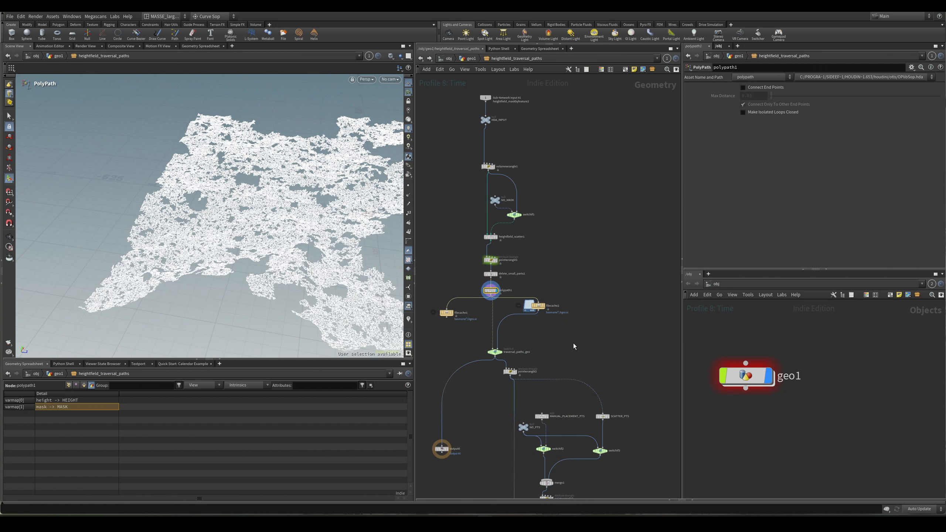
scroll(559, 374, up, 3)
middle_drag(573, 280, 668, 302)
click(537, 226)
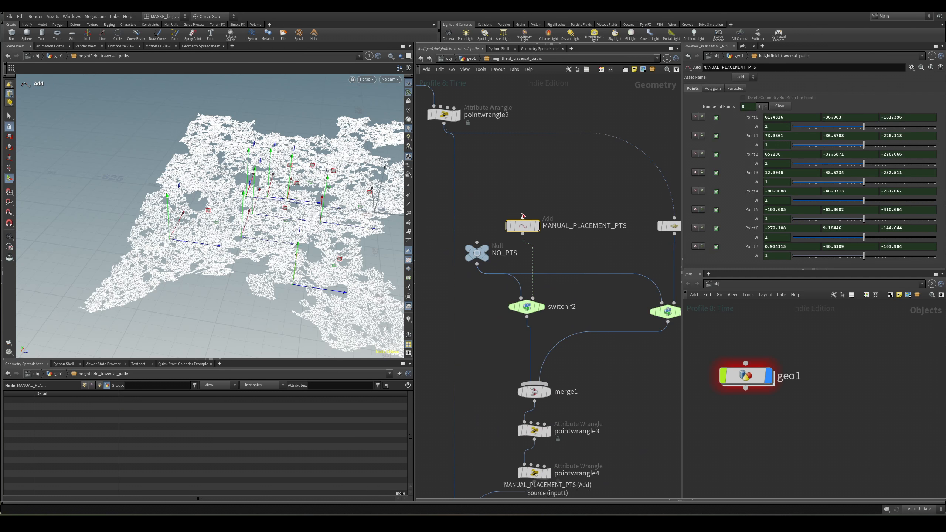
Add a Copy to Points node and wire MANUAL_PLACEMENT_PTS into its target points input.
key(Tab)
text(copyto)
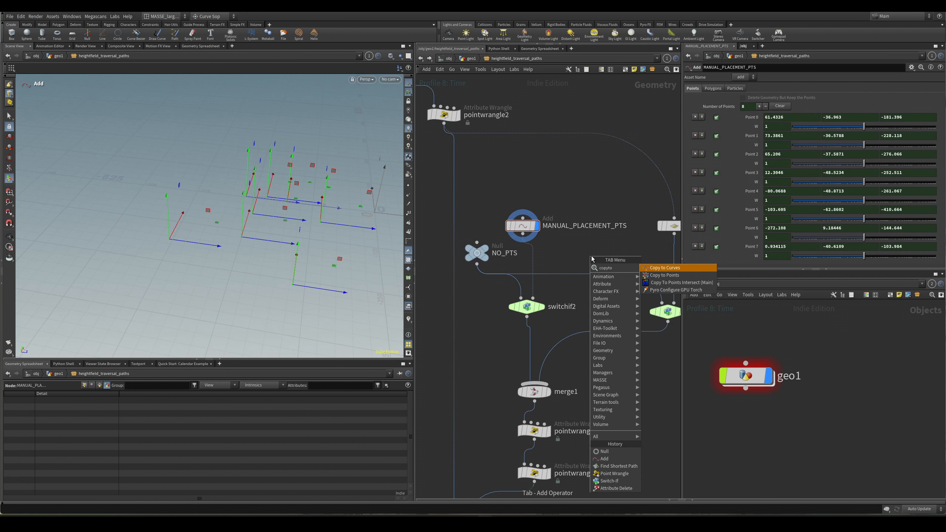
key(Down)
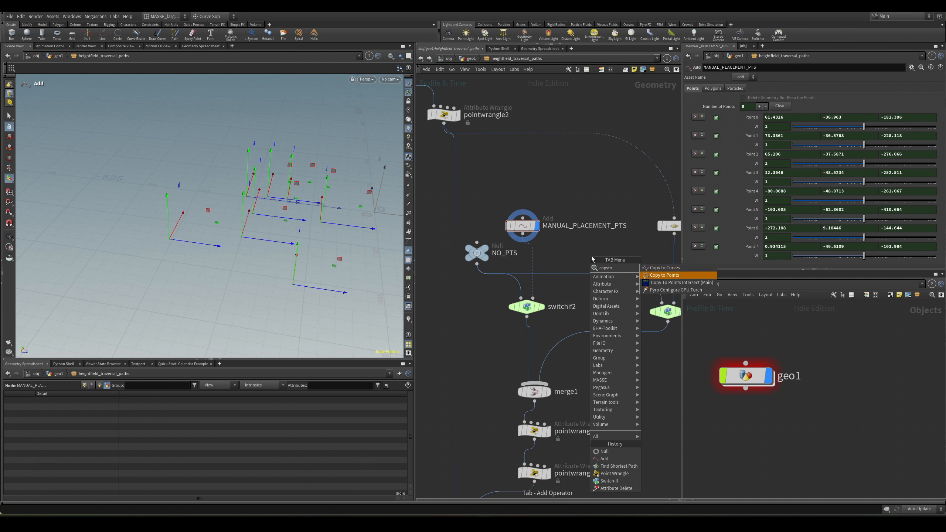
key(Return)
click(637, 396)
click(524, 235)
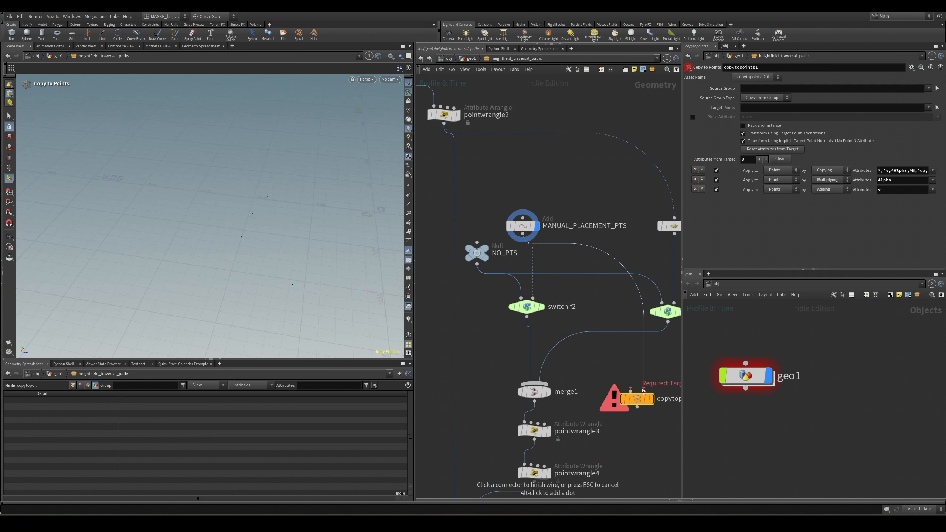
click(643, 390)
Add a Sphere node beside the Copy to Points node and set its primitive type to Polygon.
middle_drag(599, 370, 583, 334)
key(Tab)
text(sphere)
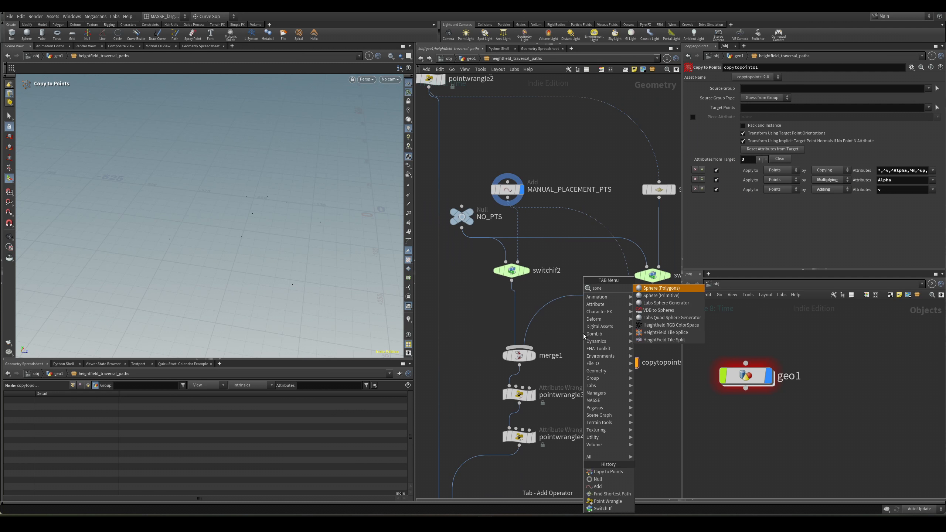
key(Return)
click(583, 334)
click(762, 88)
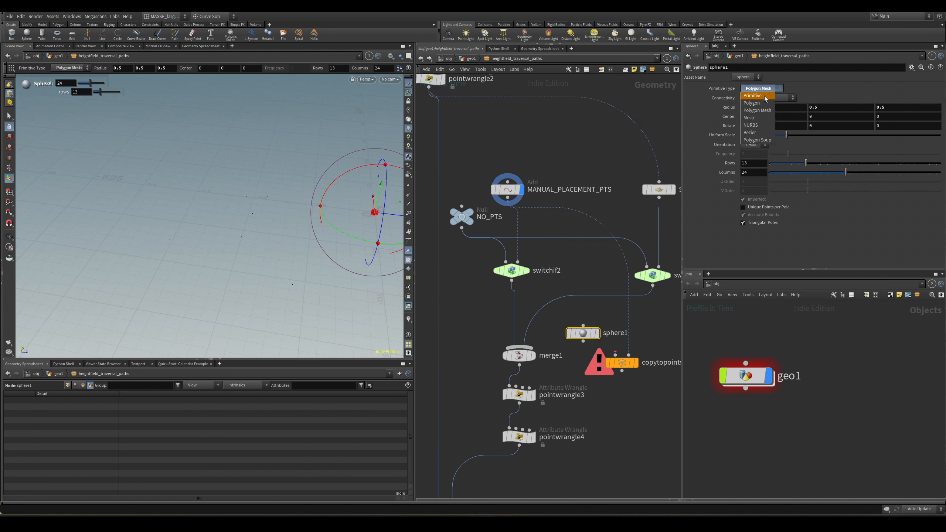
click(760, 96)
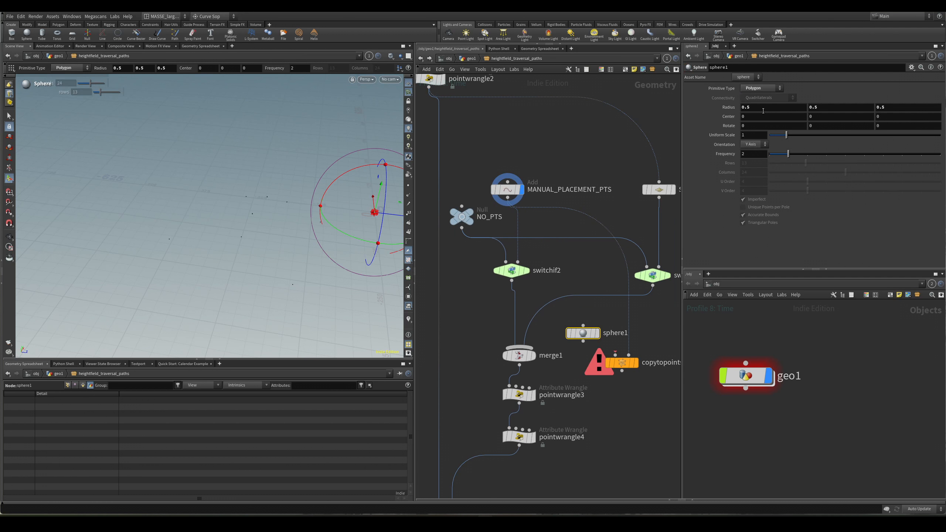
Increase the sphere's uniform scale and feed it into the displayed Copy to Points node as the geometry to copy.
click(597, 333)
middle_drag(759, 138, 758, 121)
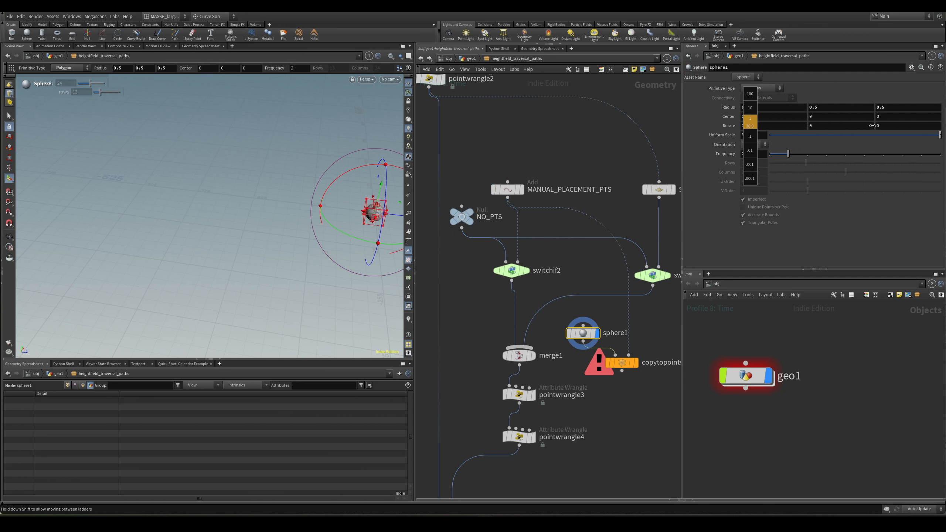
middle_drag(865, 128, 867, 128)
click(635, 362)
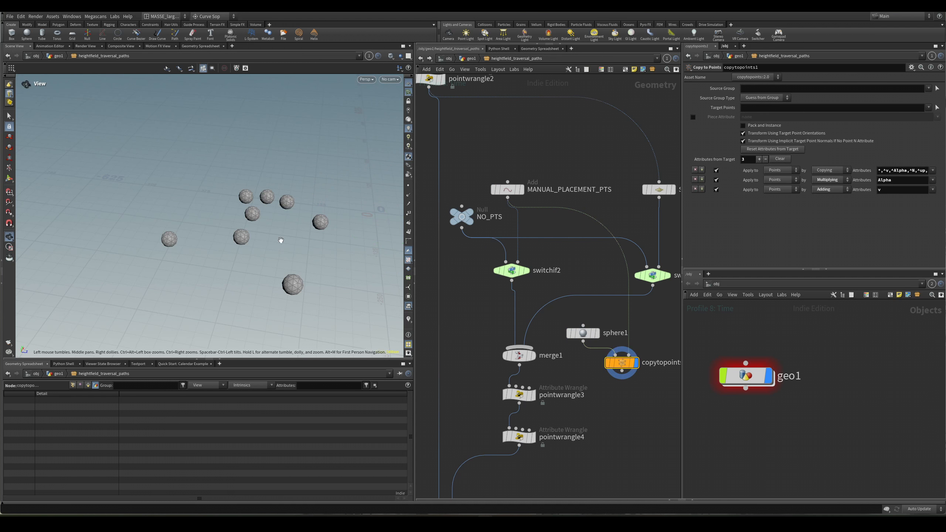
alt+drag(281, 240, 240, 248)
Template the HDA_INPUT terrain and inspect how the copied spheres sit on its surface.
scroll(240, 248, down, 4)
scroll(515, 220, down, 8)
middle_drag(552, 89, 608, 276)
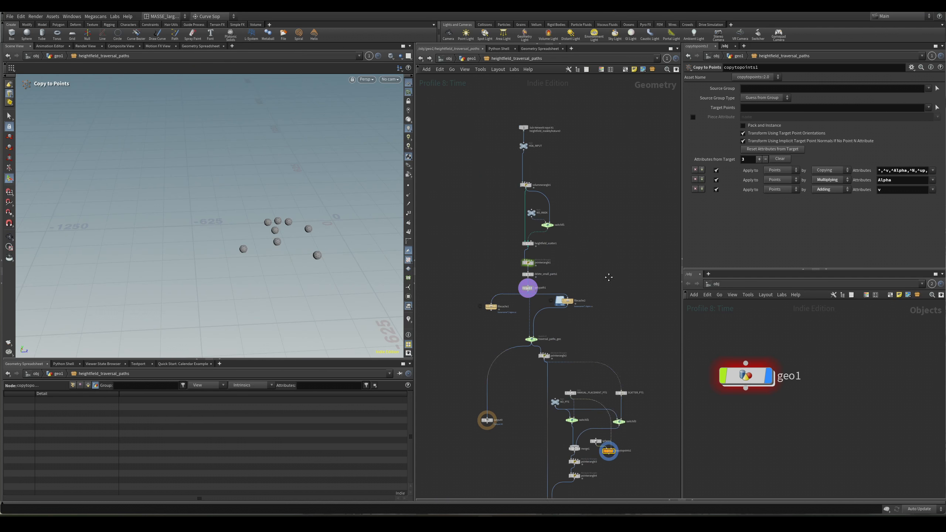
middle_drag(559, 139, 564, 216)
click(529, 223)
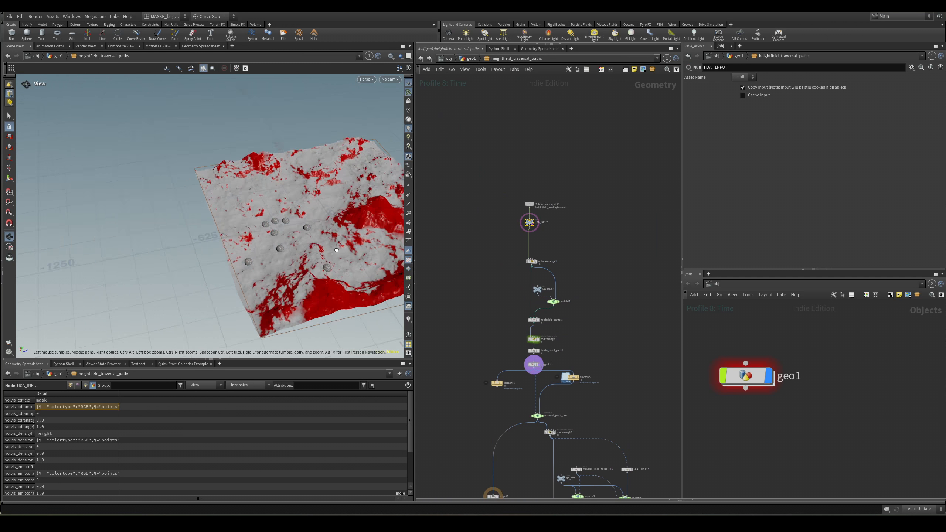
scroll(321, 220, up, 6)
scroll(499, 319, down, 5)
scroll(569, 272, up, 5)
Move the output0 node below copytopoints1 to output the copied spheres from the asset.
middle_drag(561, 437, 579, 273)
drag(449, 196, 573, 278)
scroll(574, 278, up, 4)
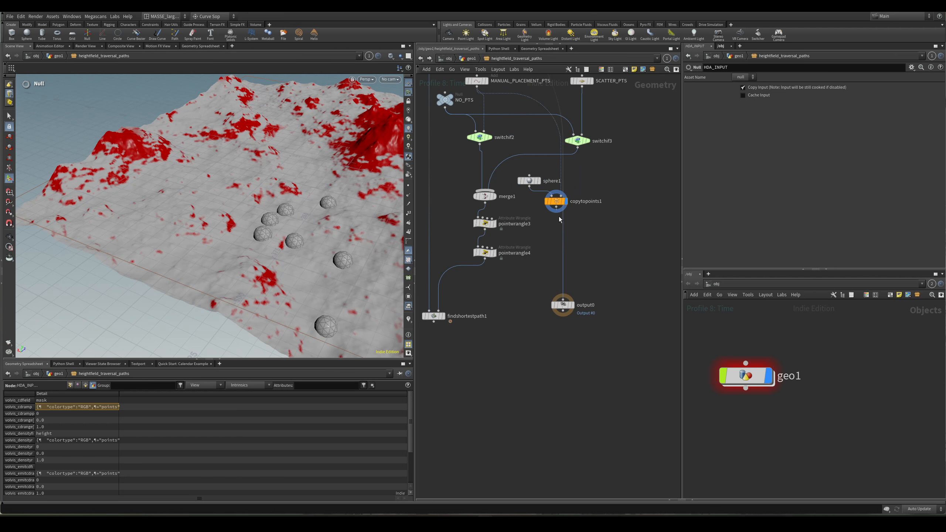
Return to the geo1 network and template heightfield_maskbyfeature2 to show the terrain under the spheres.
click(471, 58)
scroll(557, 306, down, 3)
click(543, 264)
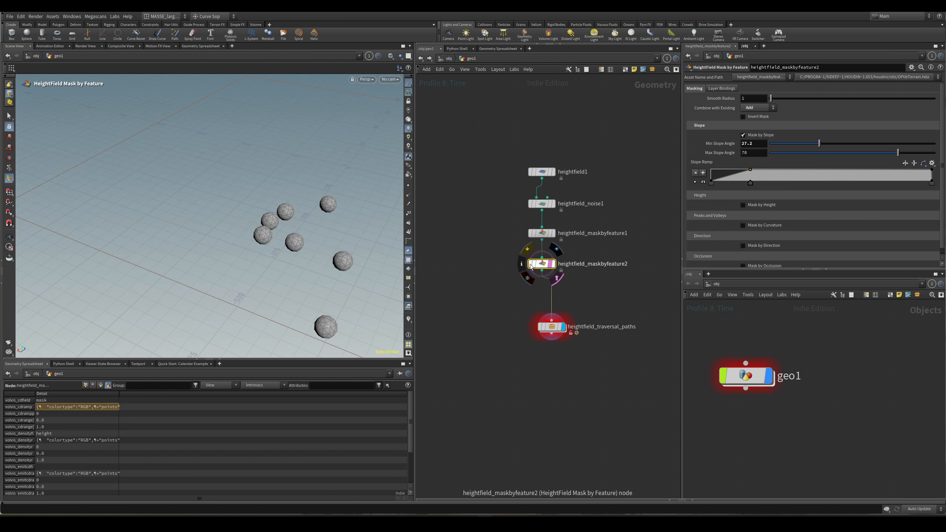
click(554, 276)
drag(306, 222, 353, 233)
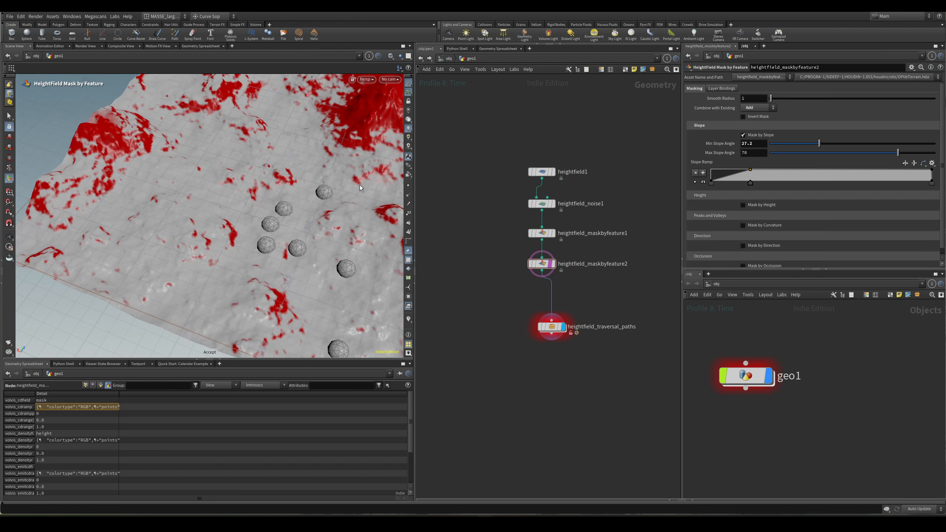
Select heightfield_traversal_paths and place additional start/end points across the steep red slopes and the terrain around them.
click(541, 327)
alt+middle_drag(350, 160, 284, 238)
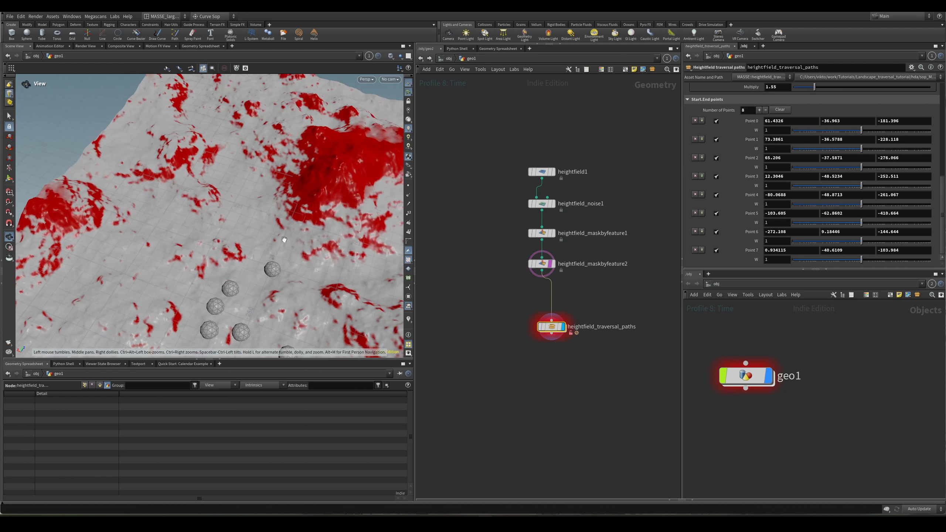
alt+drag(283, 238, 292, 201)
click(292, 199)
click(332, 189)
click(335, 167)
alt+drag(335, 168, 294, 186)
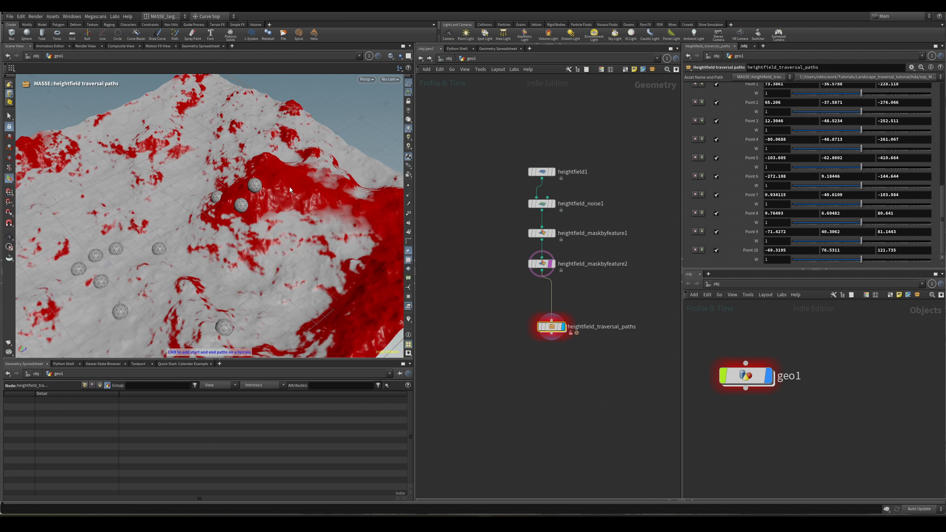
click(292, 185)
click(329, 215)
alt+drag(329, 215, 268, 280)
click(321, 243)
click(303, 260)
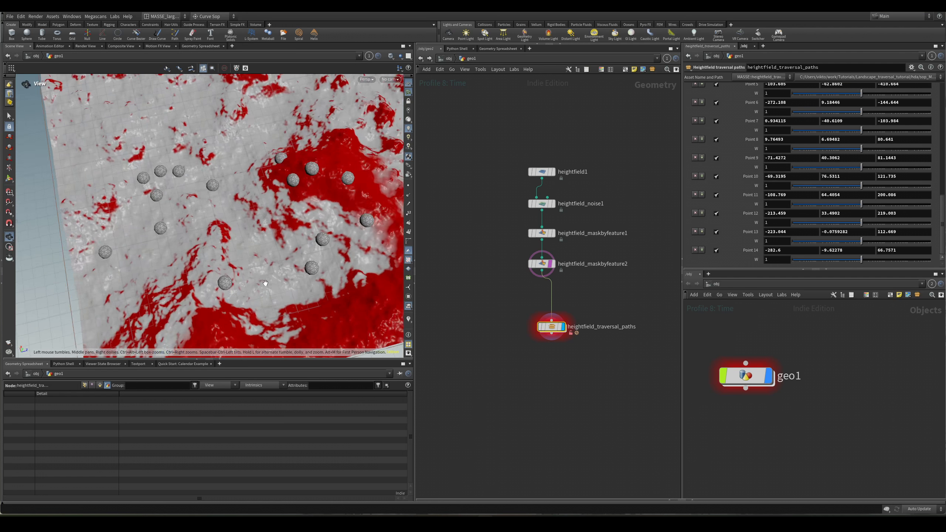
alt+right_drag(269, 281, 297, 218)
click(295, 176)
alt+drag(295, 177, 208, 213)
click(309, 227)
alt+middle_drag(208, 213, 261, 246)
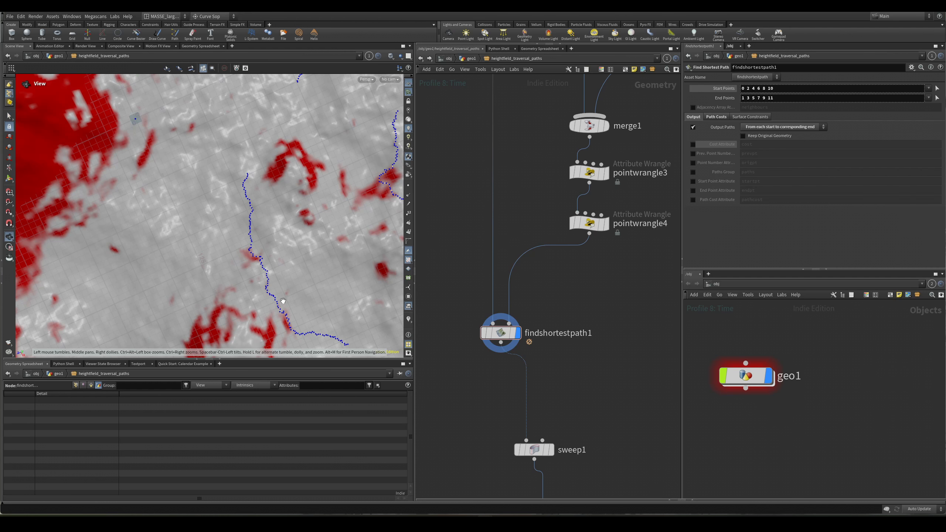
Examine the points along the shortest paths of findshortestpath1 up close, with and without the terrain.
alt+right_drag(283, 302, 261, 269)
alt+drag(261, 268, 223, 283)
scroll(529, 338, up, 2)
alt+drag(355, 285, 383, 284)
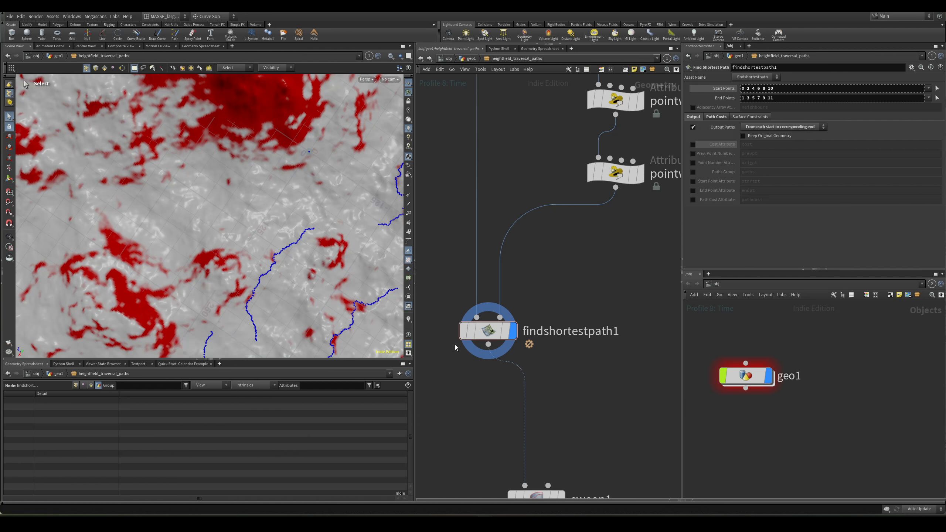
key(alt)
key(alt)
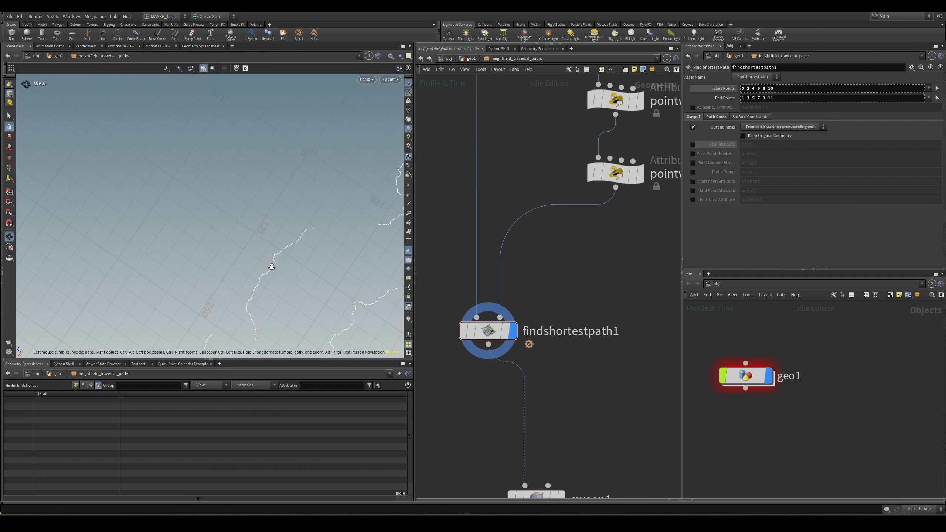
alt+right_drag(271, 267, 486, 278)
drag(323, 258, 265, 271)
alt+drag(265, 271, 354, 259)
alt+middle_drag(354, 258, 298, 237)
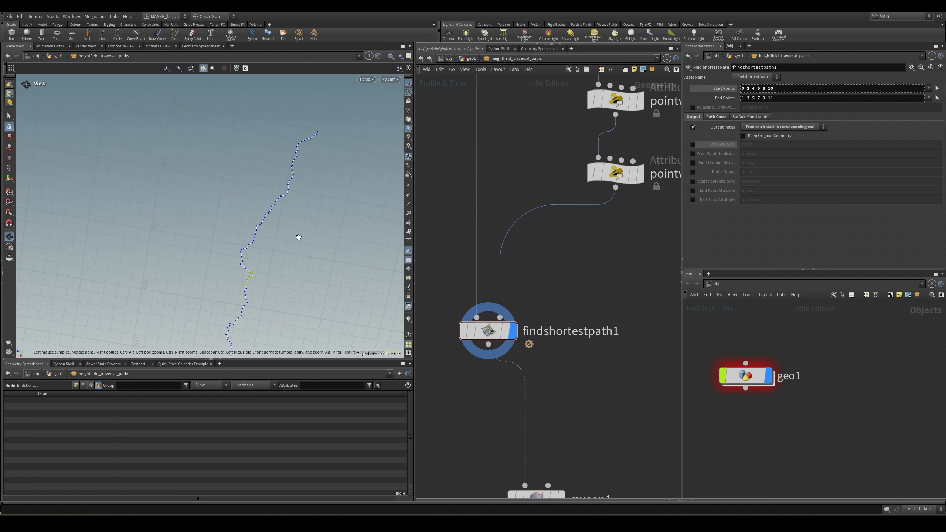
alt+right_drag(299, 237, 293, 268)
Switch the viewport to the Top view and select a single shortest path as a primitive.
key(v)
click(321, 243)
click(321, 221)
alt+right_drag(288, 212, 531, 181)
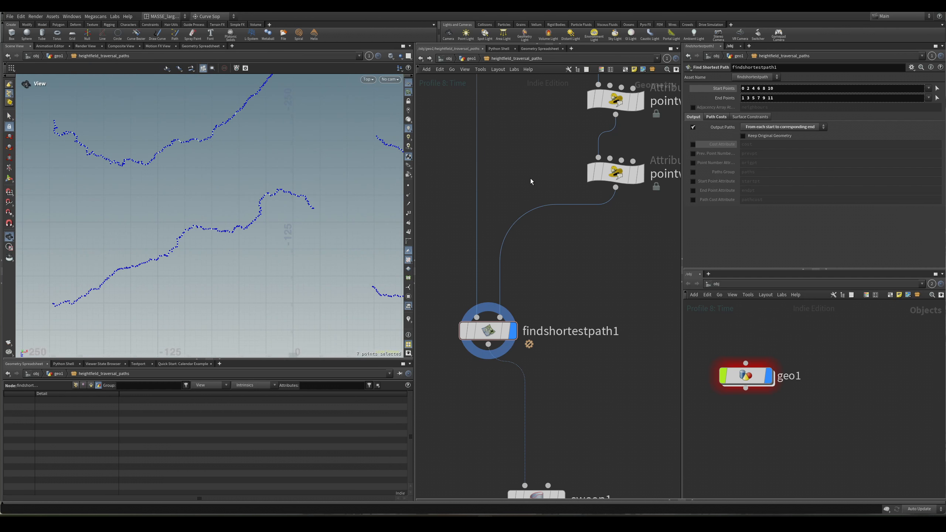
alt+right_drag(259, 202, 380, 205)
alt+middle_drag(190, 263, 238, 264)
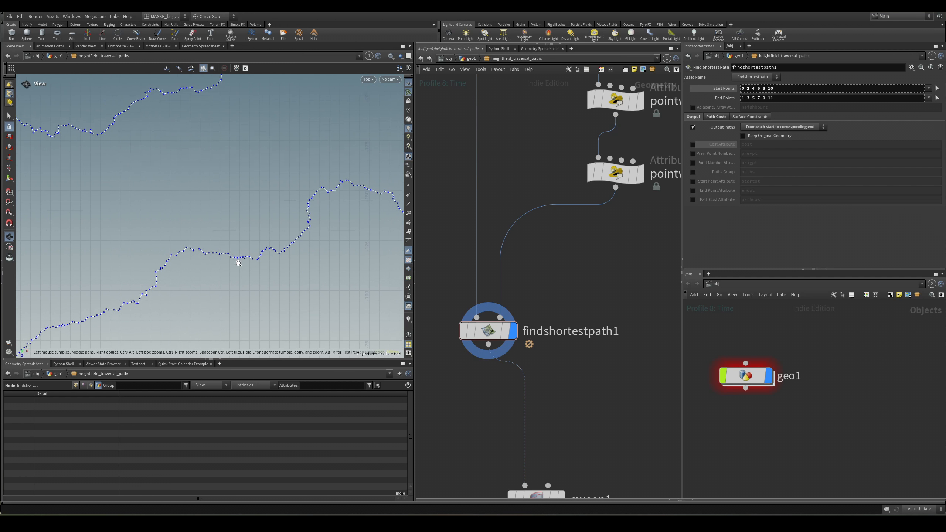
scroll(269, 247, down, 3)
key(s)
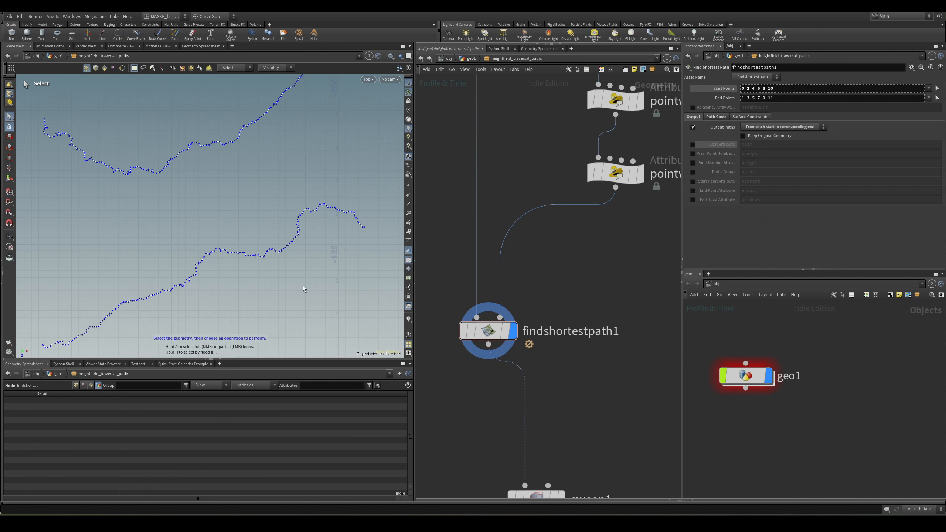
key(3)
middle_drag(582, 258, 596, 278)
Review the Output Paths options of findshortestpath1 against the separate paths in the Top view.
click(761, 127)
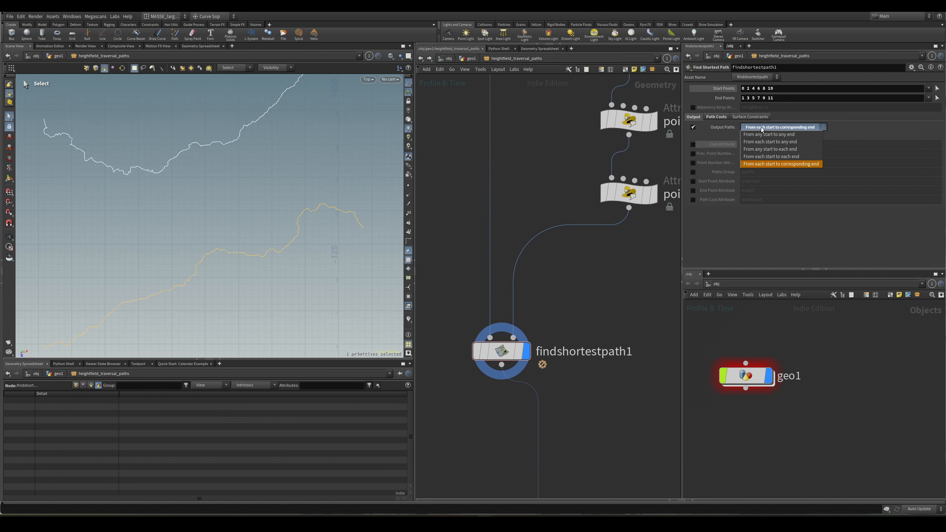
click(780, 127)
scroll(232, 238, down, 5)
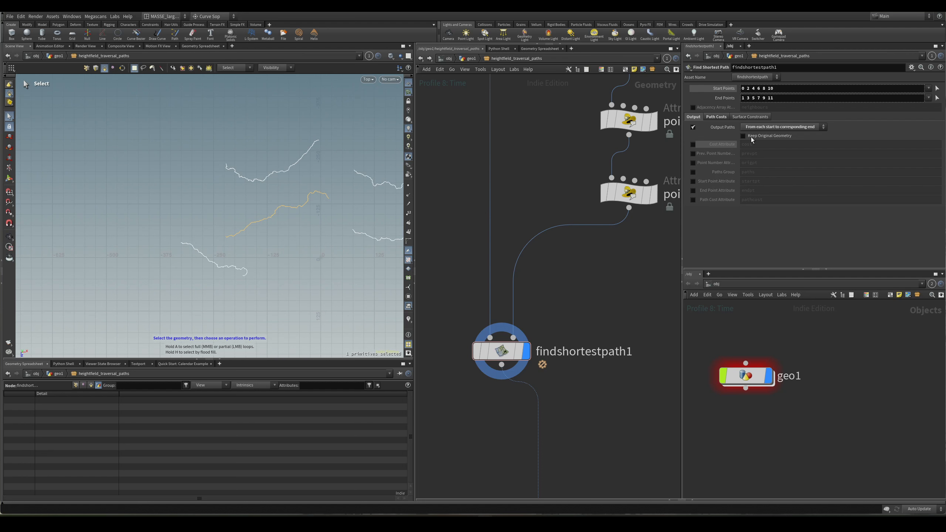
scroll(298, 222, up, 1)
alt+middle_drag(309, 222, 298, 248)
click(794, 129)
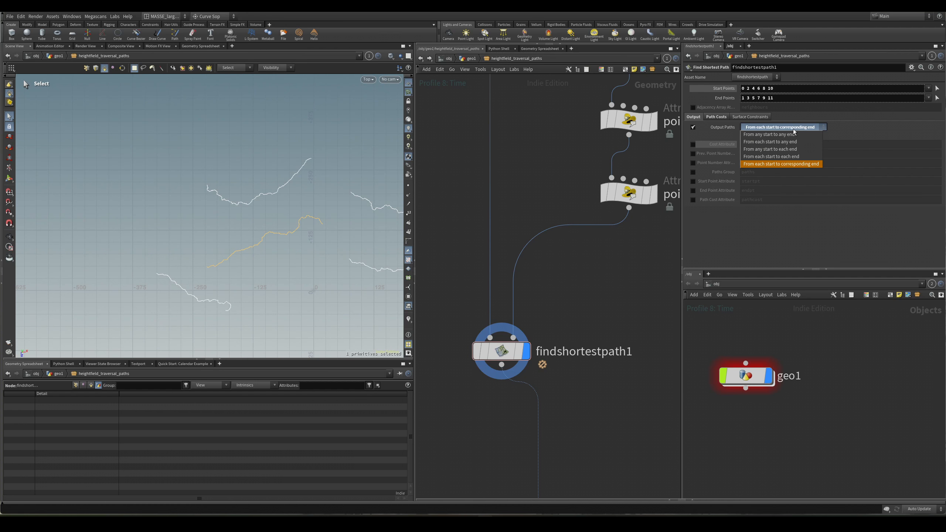
click(794, 129)
click(526, 356)
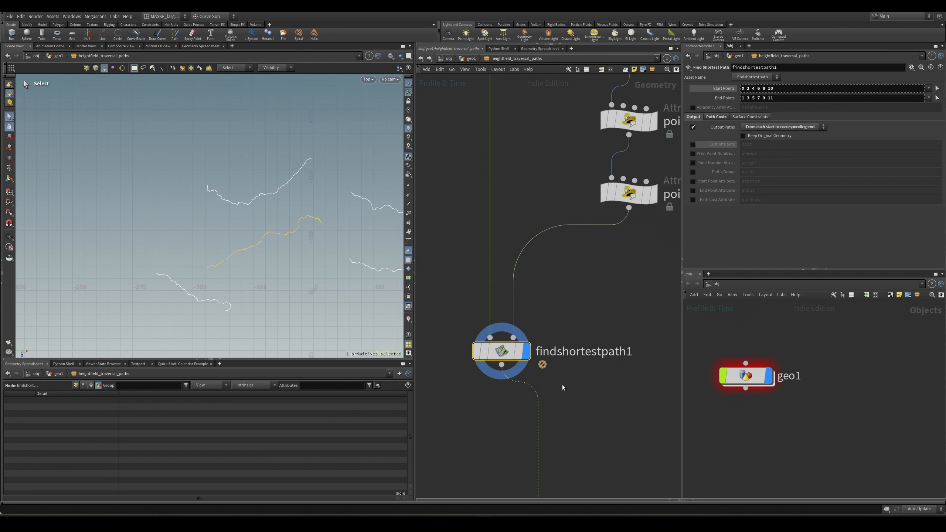
Set findshortestpath1's Output Paths to From each start to each end after trying From any start to any end.
click(784, 128)
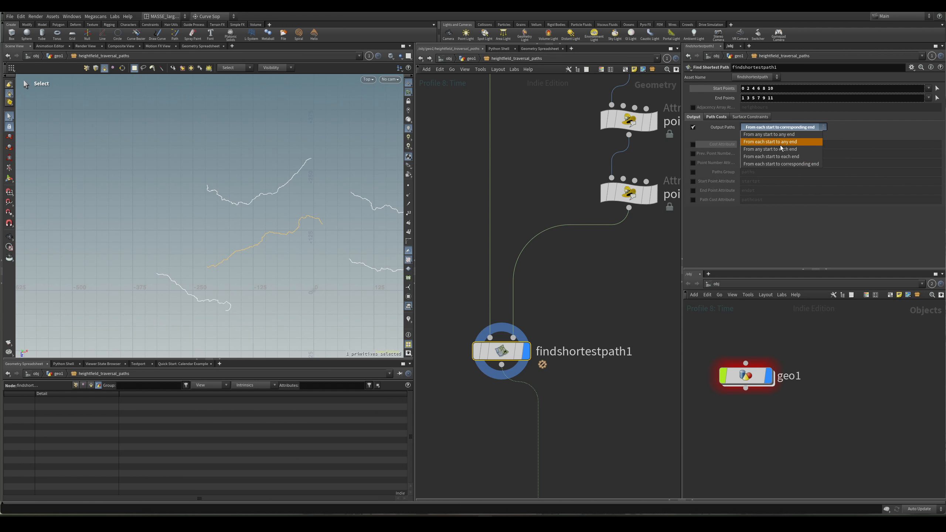
click(785, 134)
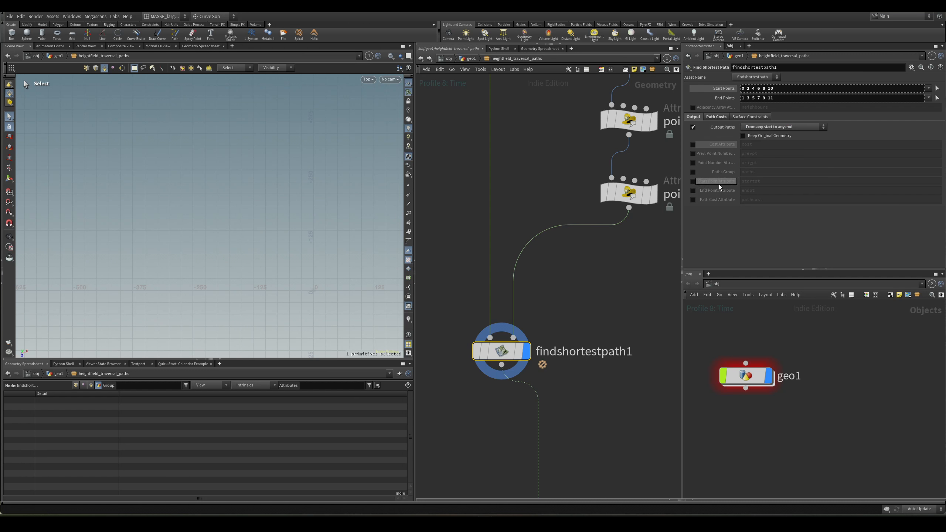
click(784, 129)
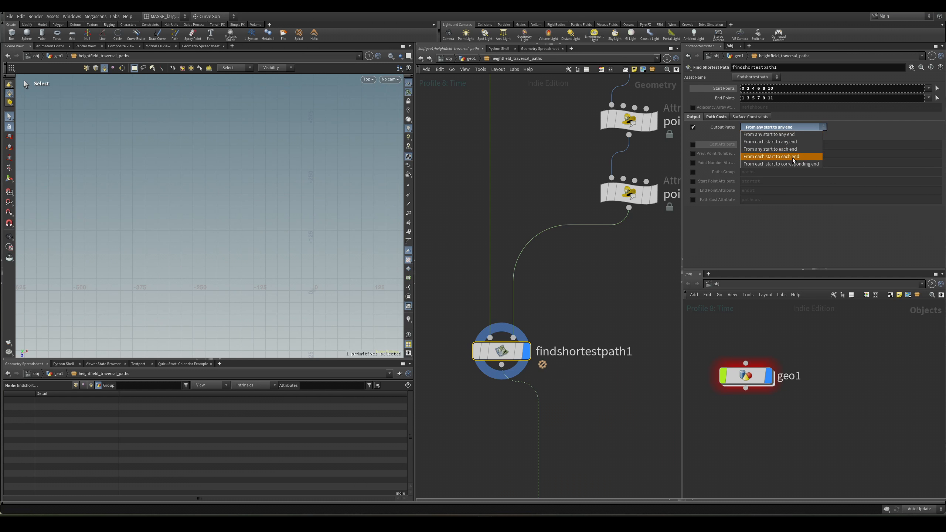
click(782, 157)
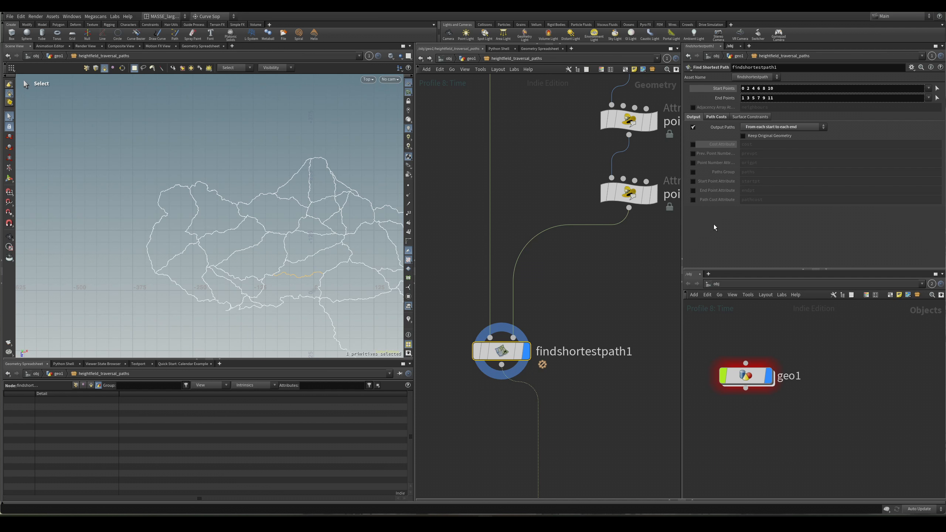
Inspect the path network by selecting individual paths as primitives and checking the node info of findshortestpath1.
scroll(272, 209, up, 5)
click(325, 177)
scroll(298, 209, down, 8)
alt+middle_drag(365, 257, 318, 237)
scroll(314, 228, up, 5)
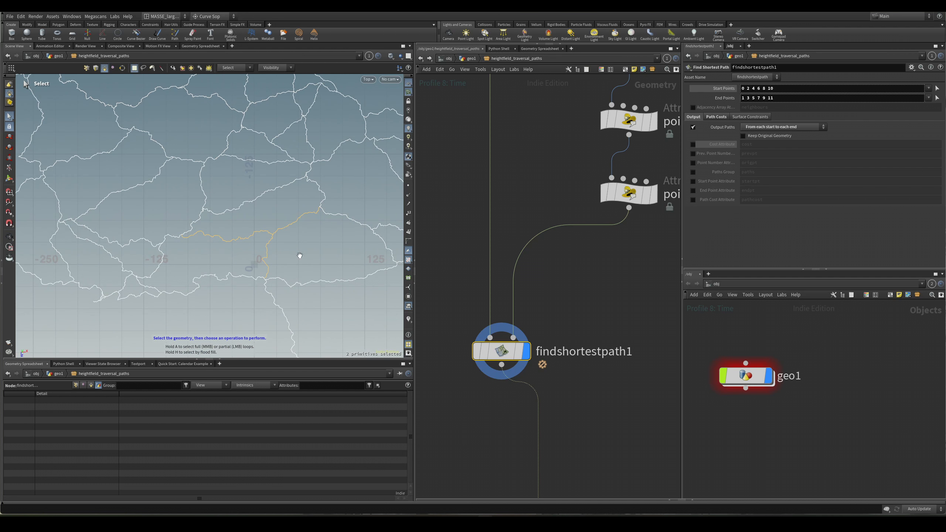
drag(231, 271, 208, 303)
scroll(207, 303, down, 3)
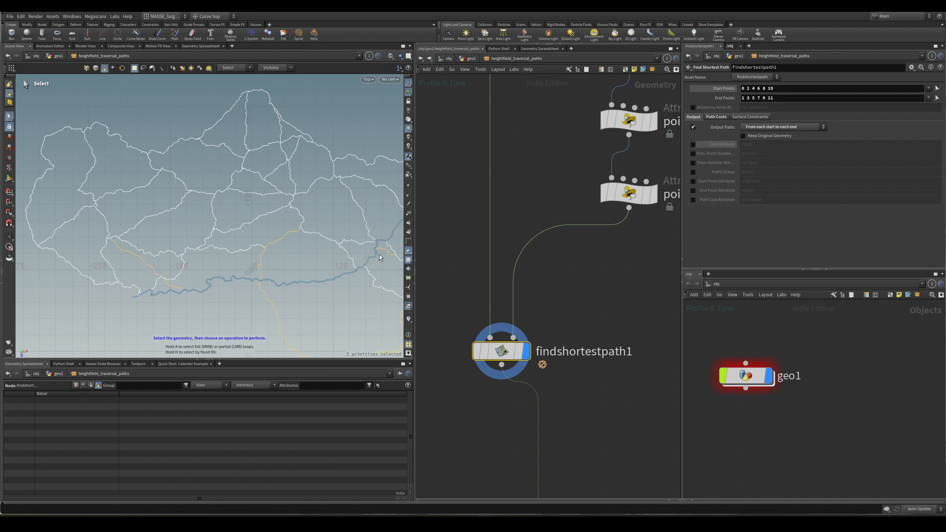
scroll(311, 272, down, 2)
alt+middle_drag(295, 287, 211, 247)
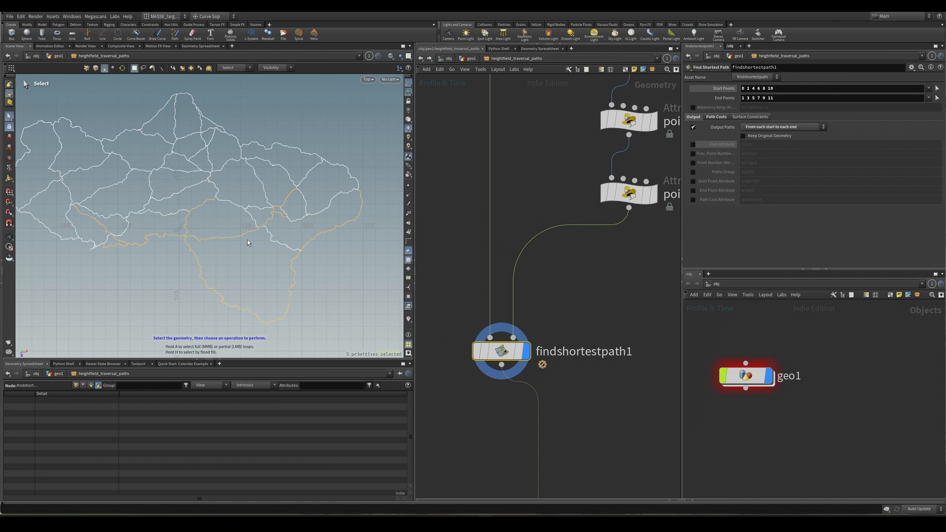
middle_click(499, 347)
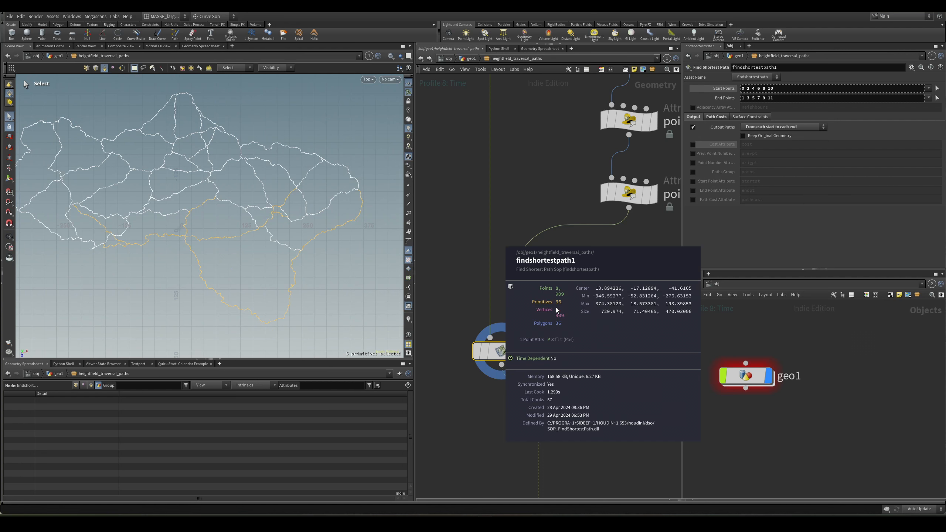
drag(314, 264, 304, 222)
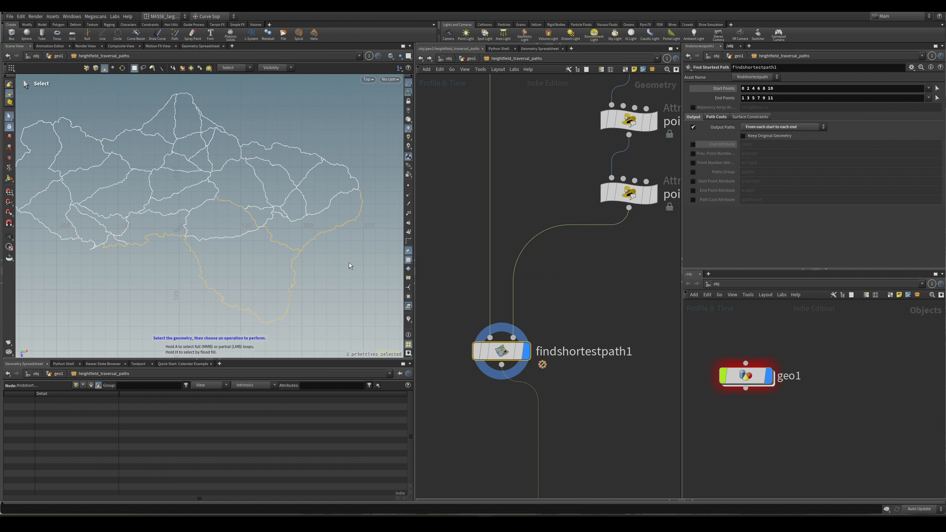
Switch to point selection and examine the points where neighbouring paths meet in the network.
alt+right_drag(251, 180, 304, 183)
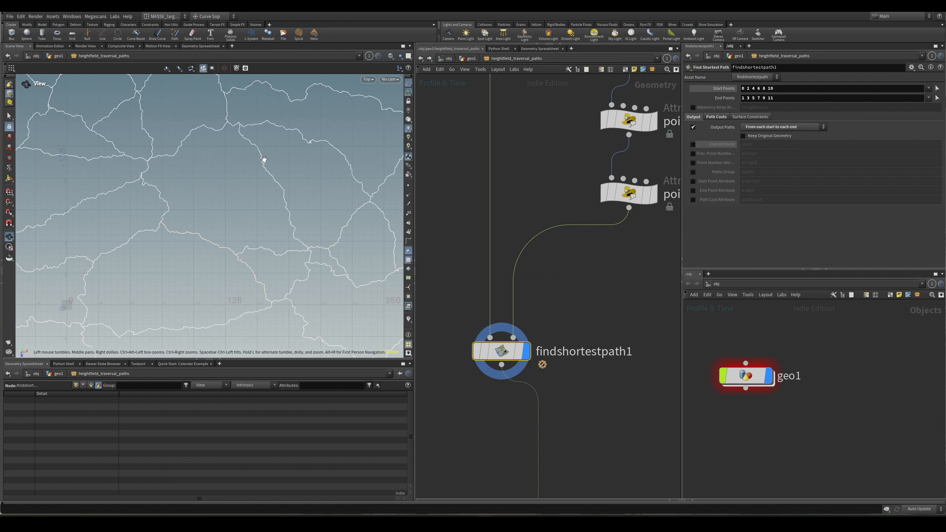
key(2)
alt+right_drag(264, 159, 329, 189)
drag(271, 183, 246, 204)
alt+middle_drag(246, 187, 263, 255)
drag(275, 214, 267, 236)
alt+right_drag(230, 213, 142, 239)
alt+middle_drag(142, 239, 192, 260)
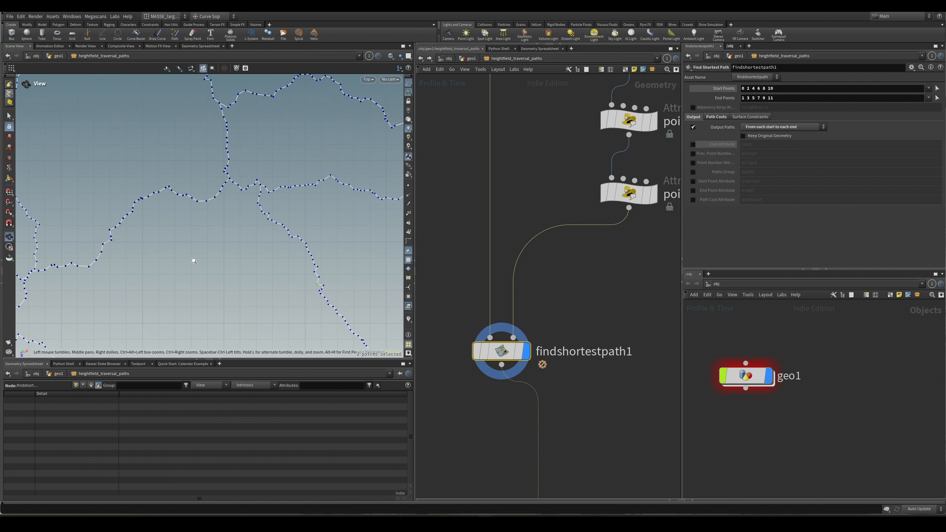
Select paths as primitives in findshortestpath1's network to examine how far each one extends.
key(4)
alt+middle_drag(268, 197, 303, 246)
alt+right_drag(303, 246, 200, 274)
click(203, 260)
Add a Convert Line node below findshortestpath1, wire it to that node's output and display it.
scroll(547, 423, down, 2)
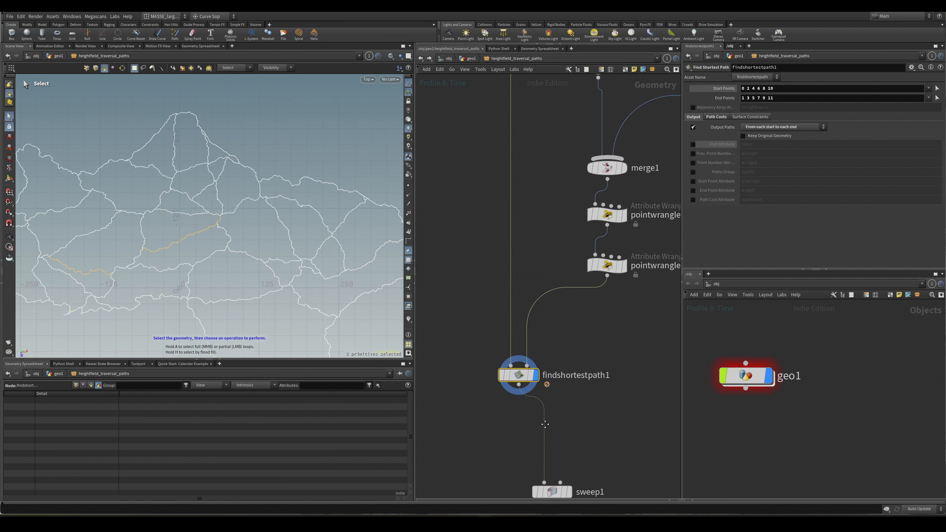
middle_drag(545, 423, 568, 372)
scroll(539, 381, up, 1)
key(Tab)
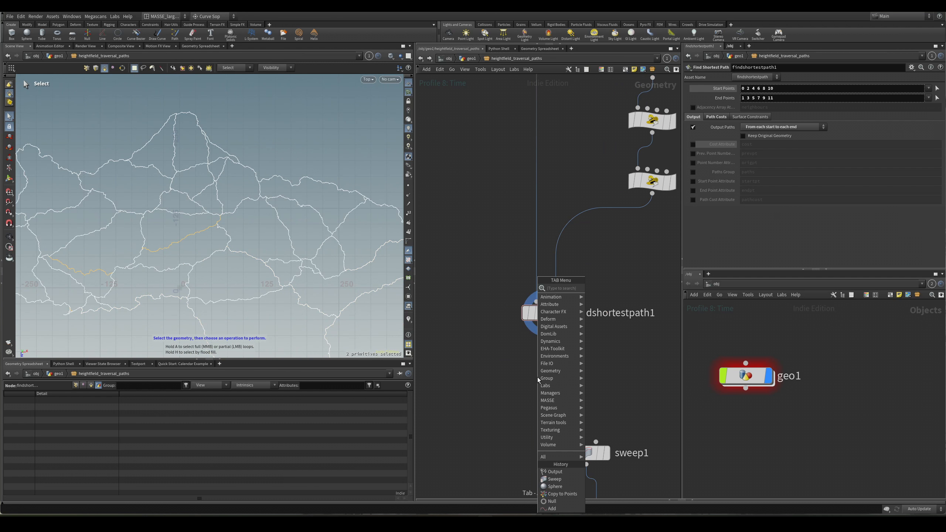
text(convertl)
key(Return)
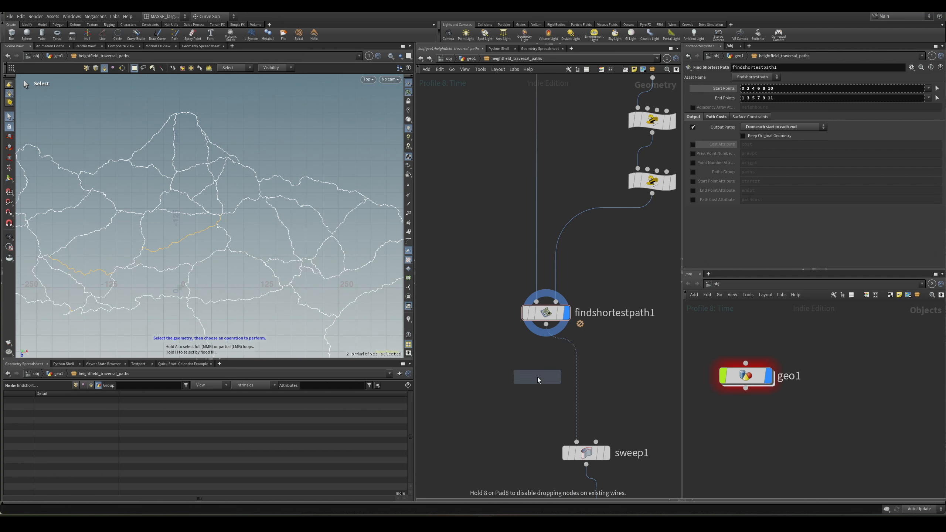
click(538, 380)
click(538, 366)
click(546, 324)
click(558, 377)
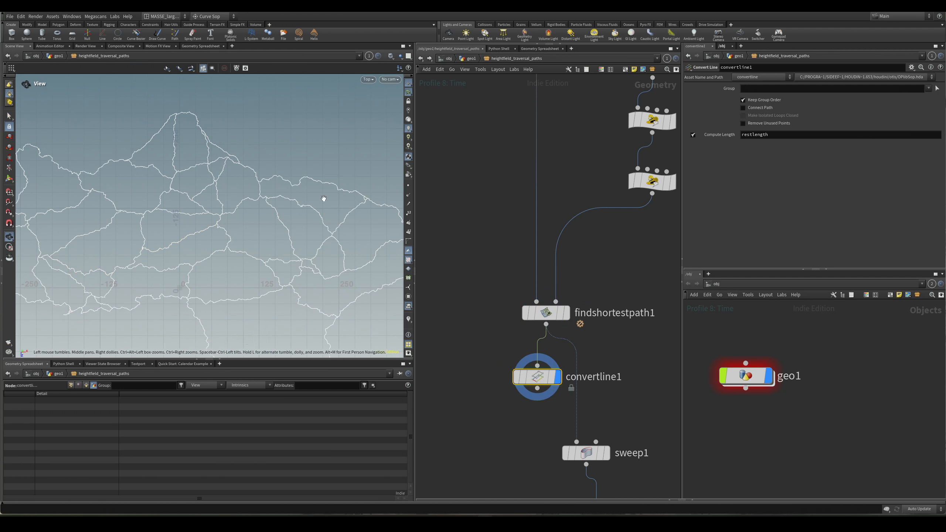
Examine convertline1's individual segments and points up close, alternating between primitive and point selection.
scroll(323, 197, up, 5)
key(s)
scroll(320, 214, up, 3)
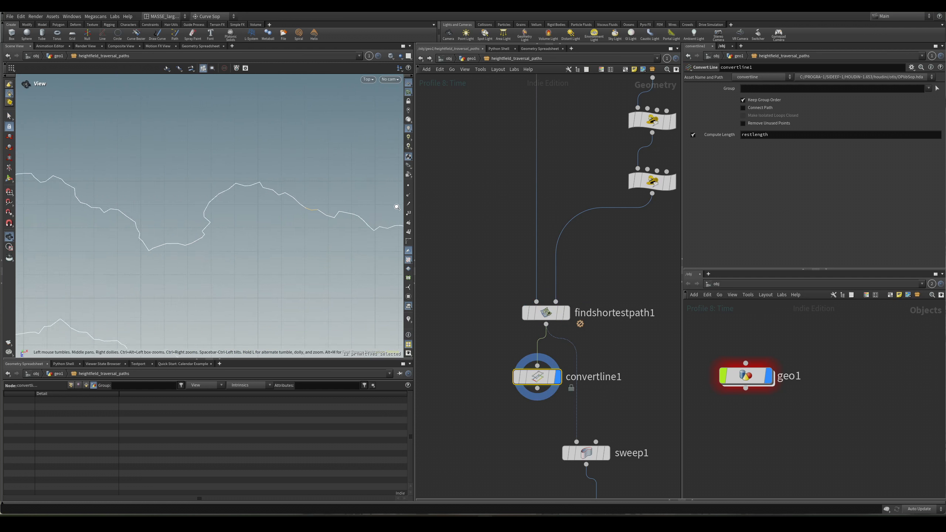
alt+right_drag(319, 214, 576, 220)
alt+middle_drag(328, 223, 295, 242)
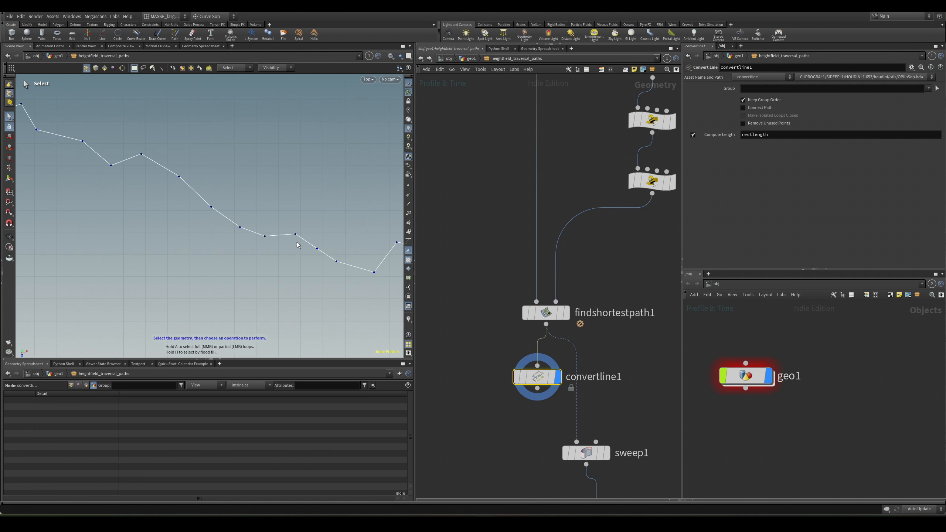
key(4)
key(1)
key(4)
key(1)
key(4)
key(1)
Add a Fuse node below convertline1, connect it to convertline1's output and display it.
key(Tab)
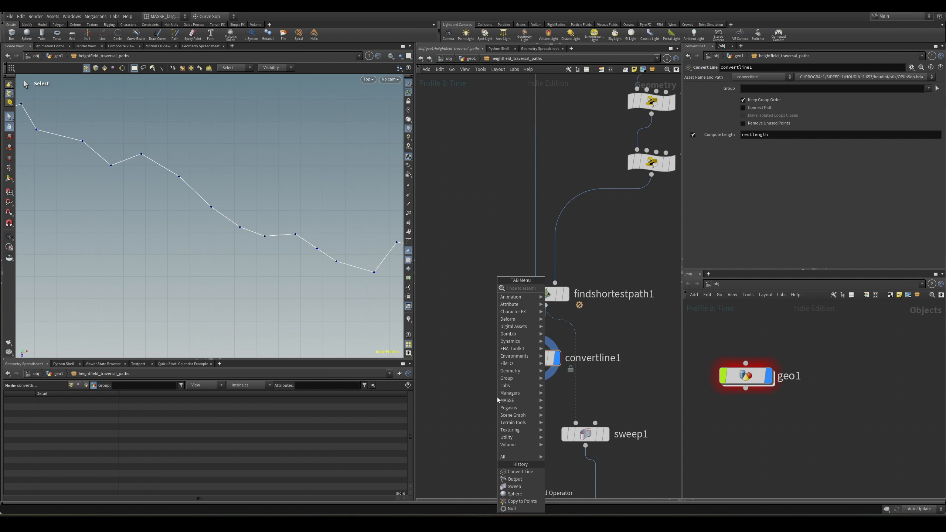
text(fu)
key(Down)
key(Return)
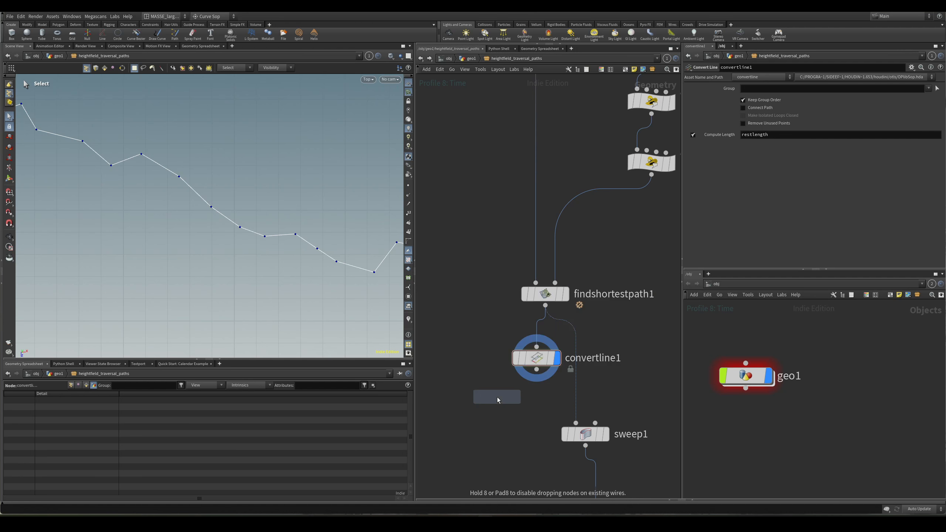
click(497, 398)
drag(487, 386, 536, 369)
click(517, 397)
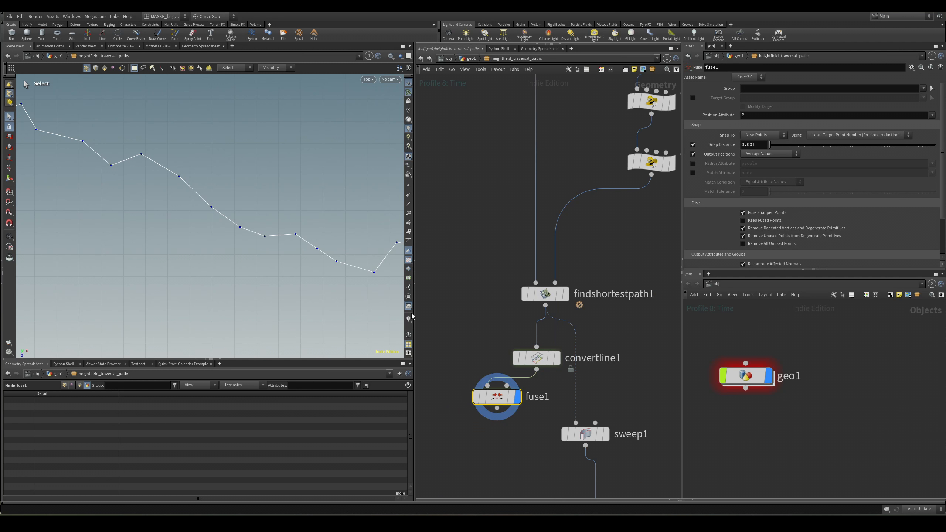
Select one path point and compare its selected point count on fuse1 and convertline1.
key(4)
key(1)
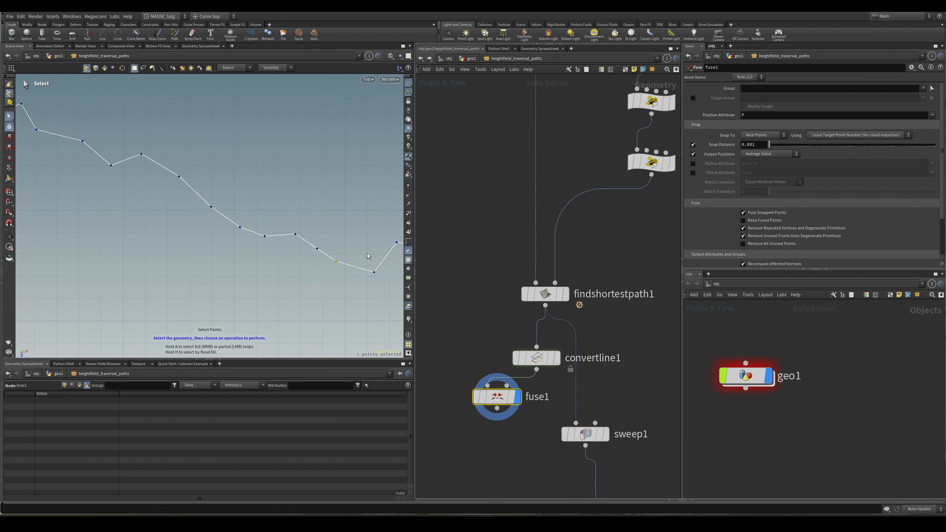
key(Up)
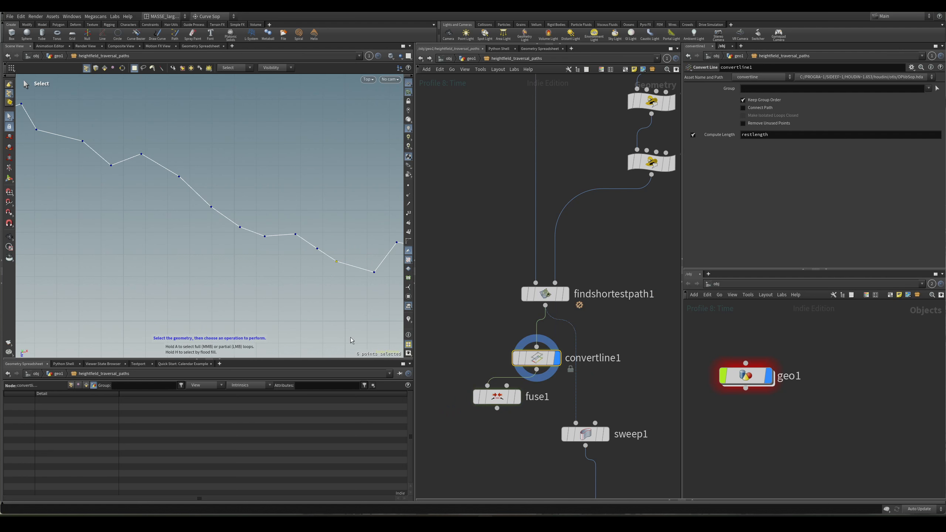
key(Down)
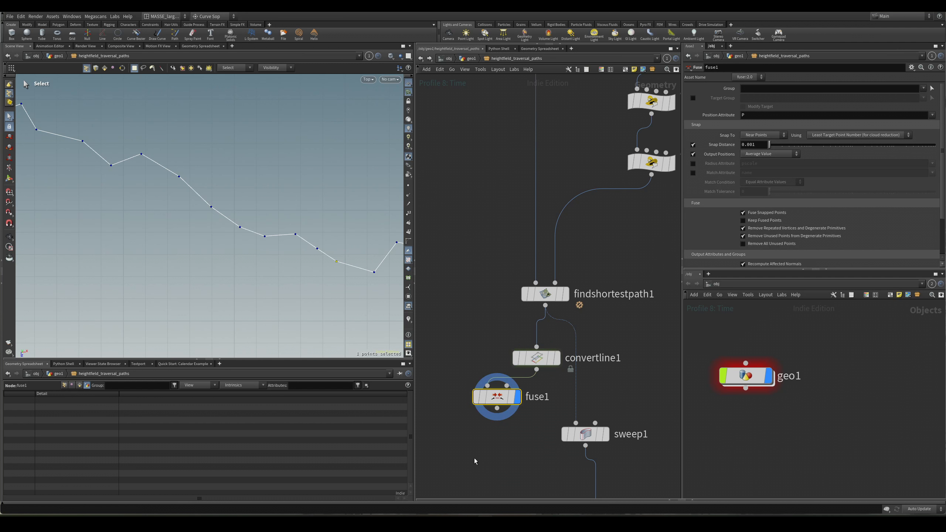
Add a PolyPath node fed by fuse1 and lay out the Convert Line, Fuse and PolyPath nodes in a column.
key(Tab)
text(polypa)
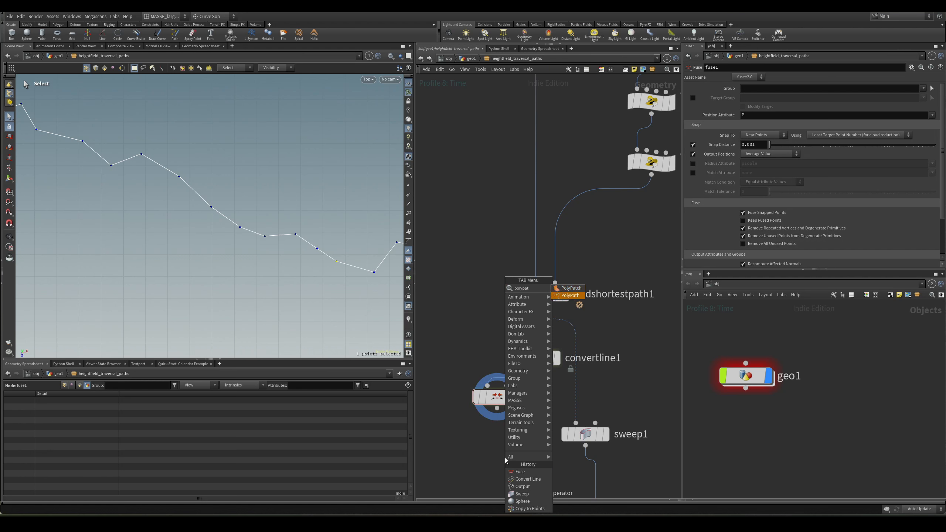
key(Return)
click(505, 458)
scroll(526, 429, down, 1)
middle_drag(526, 429, 524, 411)
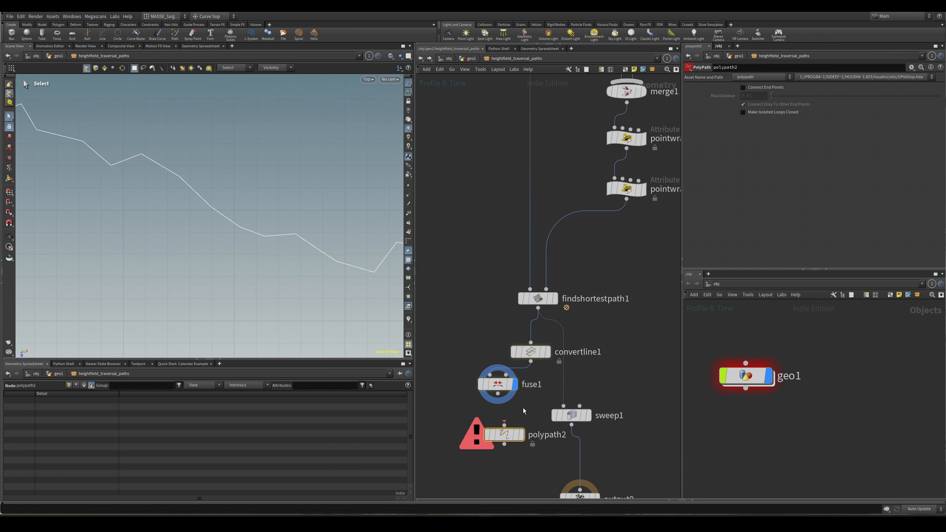
click(498, 394)
click(504, 425)
scroll(522, 455, down, 2)
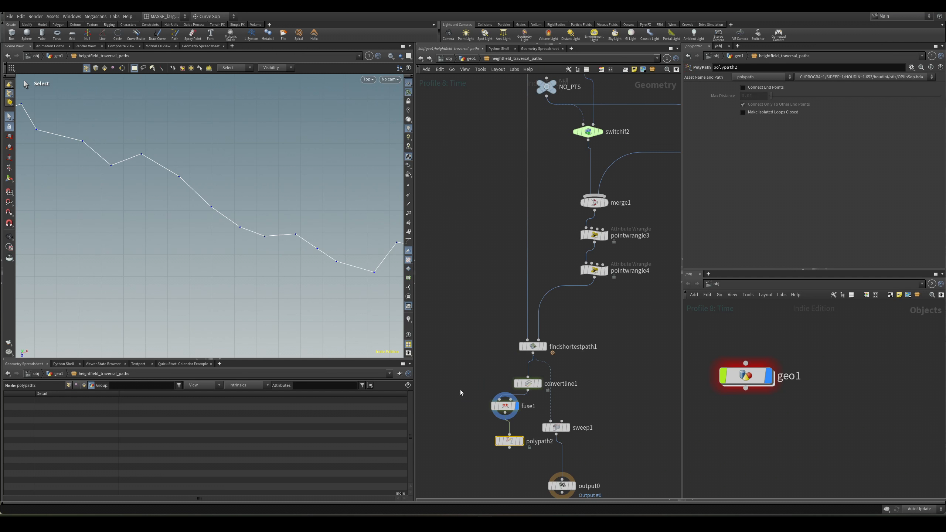
drag(462, 374, 519, 462)
key(l)
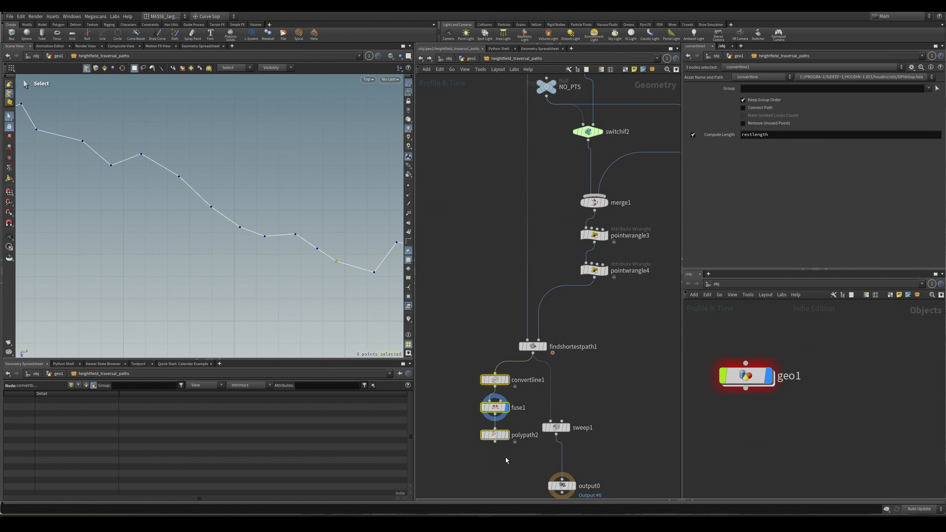
Display polypath2 and select individual primitives around the junctions to examine how the paths are split.
click(494, 436)
alt+right_drag(267, 227, 127, 287)
key(4)
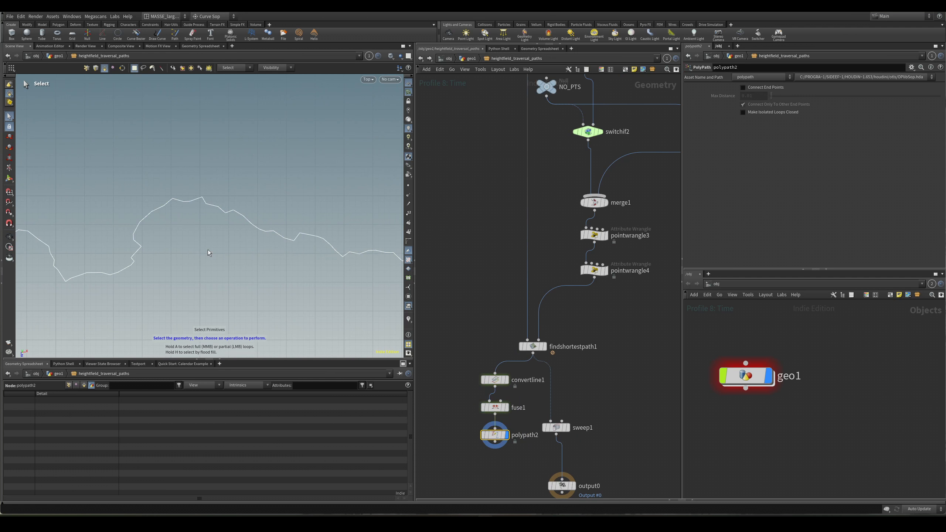
alt+right_drag(264, 218, 235, 297)
alt+middle_drag(234, 296, 231, 244)
click(227, 254)
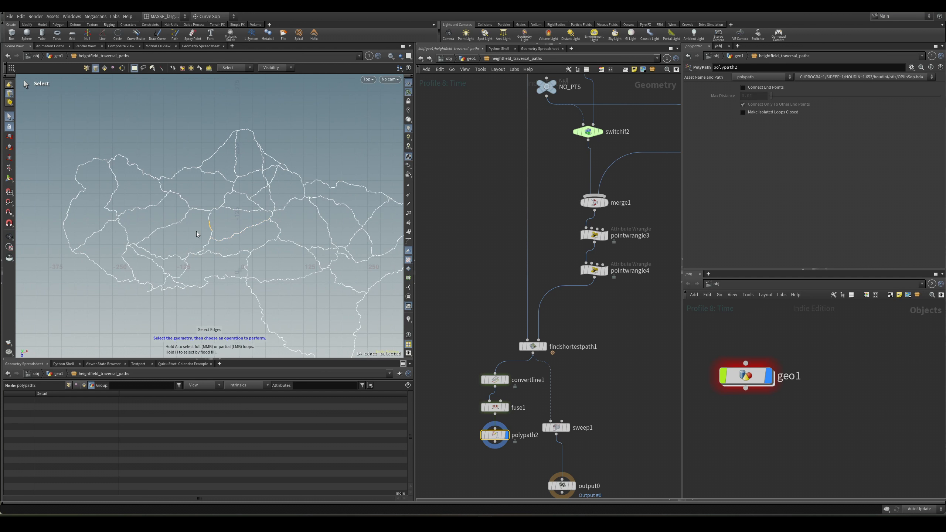
scroll(323, 261, down, 3)
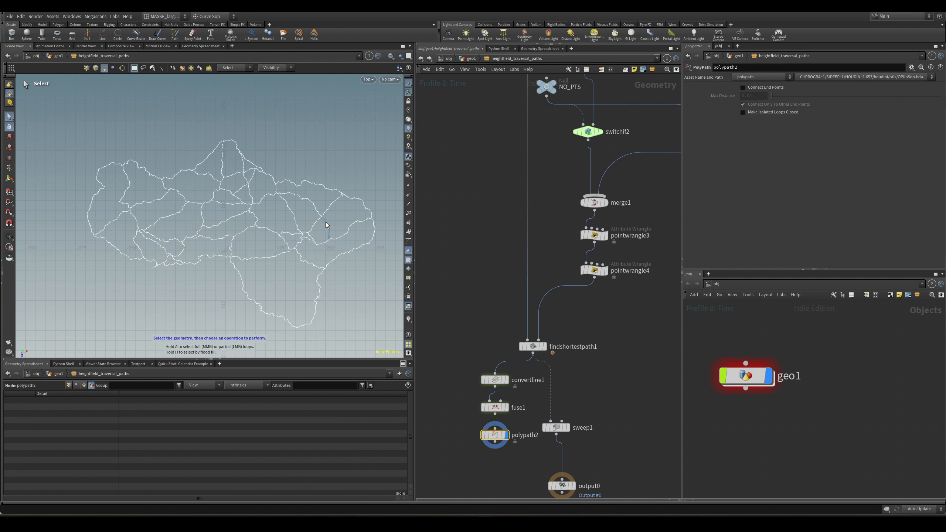
click(141, 234)
scroll(194, 258, up, 8)
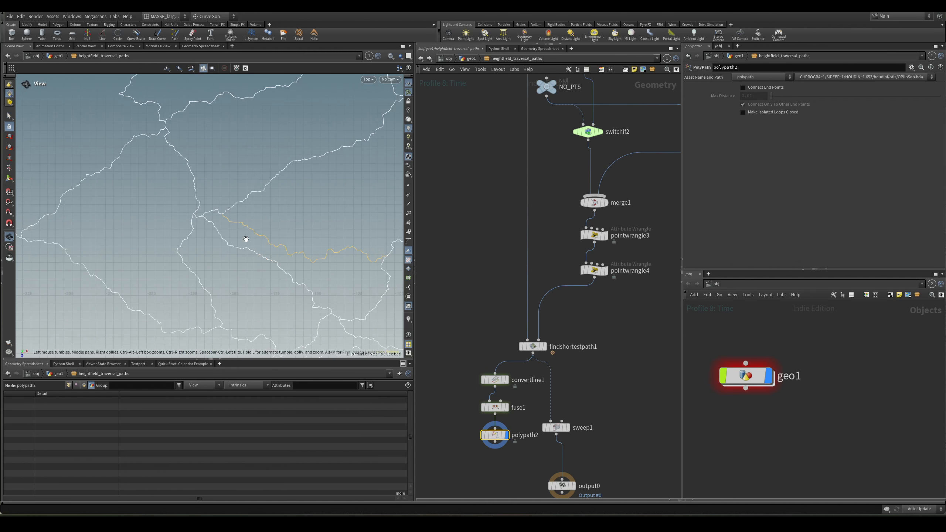
click(244, 216)
click(233, 179)
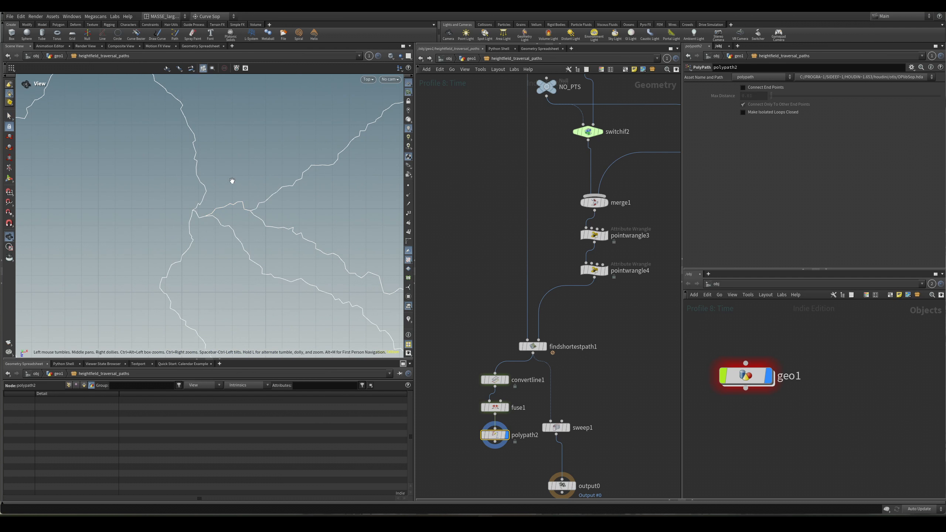
scroll(245, 181, up, 3)
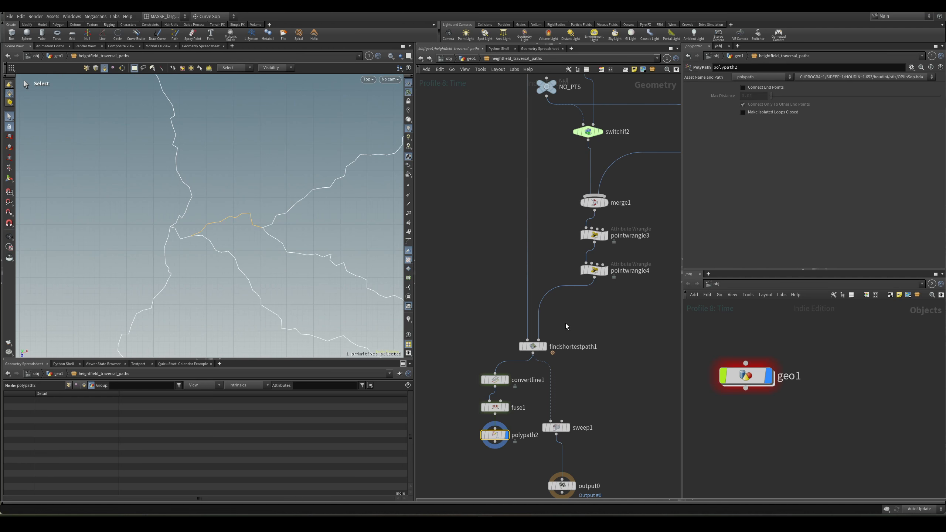
Display findshortestpath1 and select paths at the same junction to compare them with polypath2's separate curves.
click(532, 346)
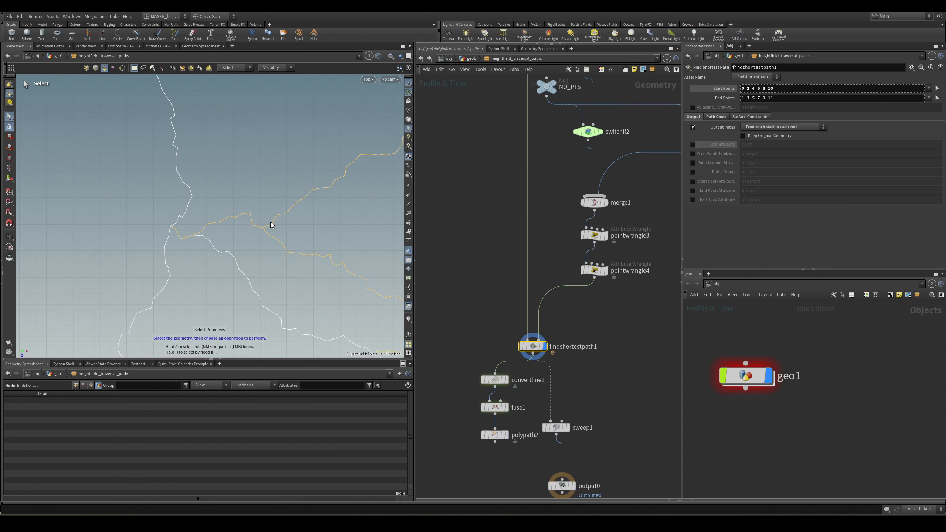
scroll(272, 226, down, 3)
alt+middle_drag(277, 227, 259, 255)
click(294, 250)
scroll(314, 252, down, 2)
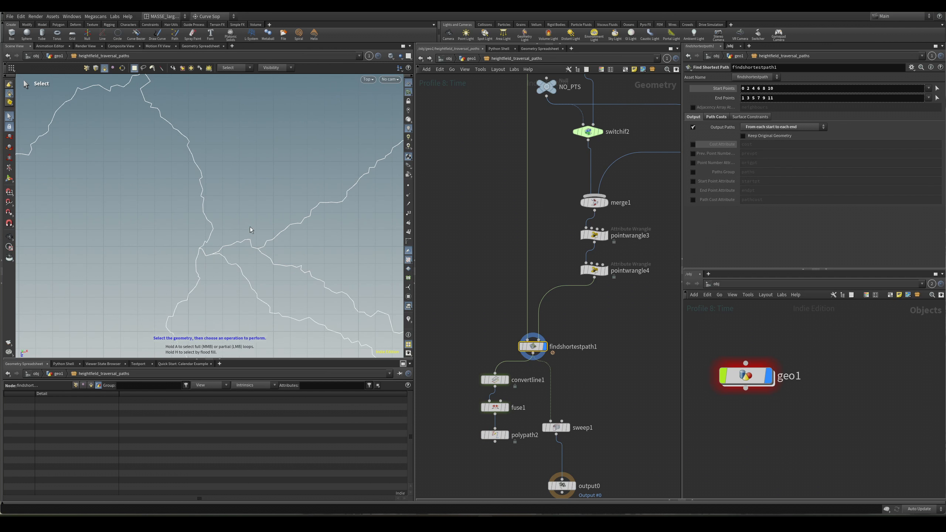
key(Escape)
scroll(277, 274, down, 5)
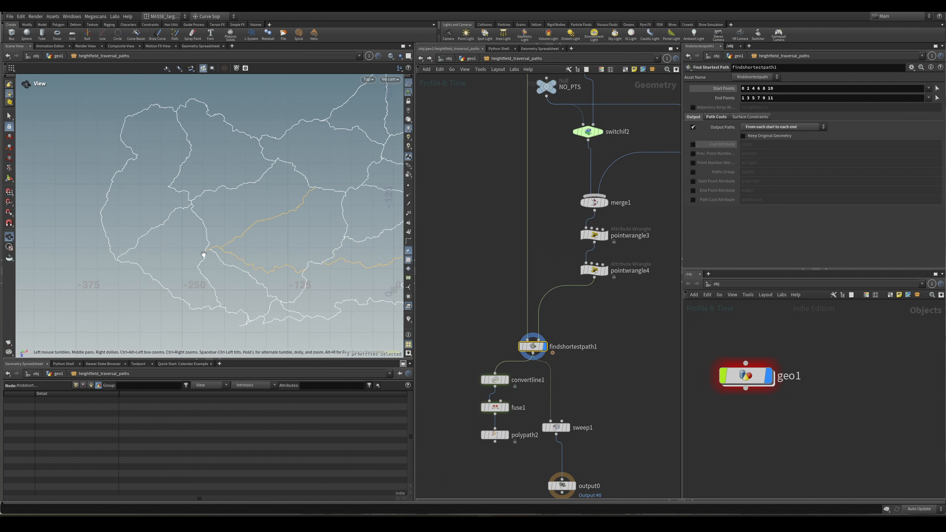
scroll(223, 253, up, 3)
key(s)
scroll(218, 239, up, 3)
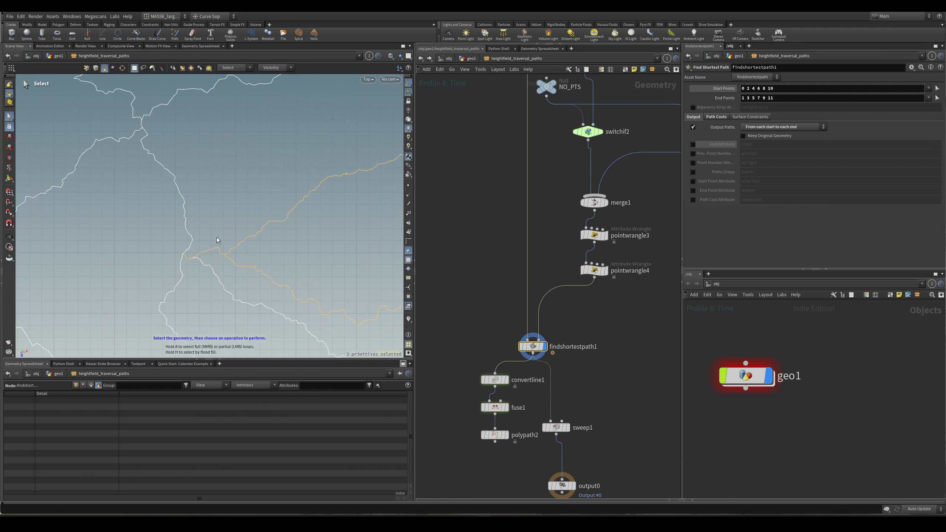
Display polypath2 again and inspect its network of split curves in the perspective and top views.
click(496, 435)
scroll(246, 239, down, 2)
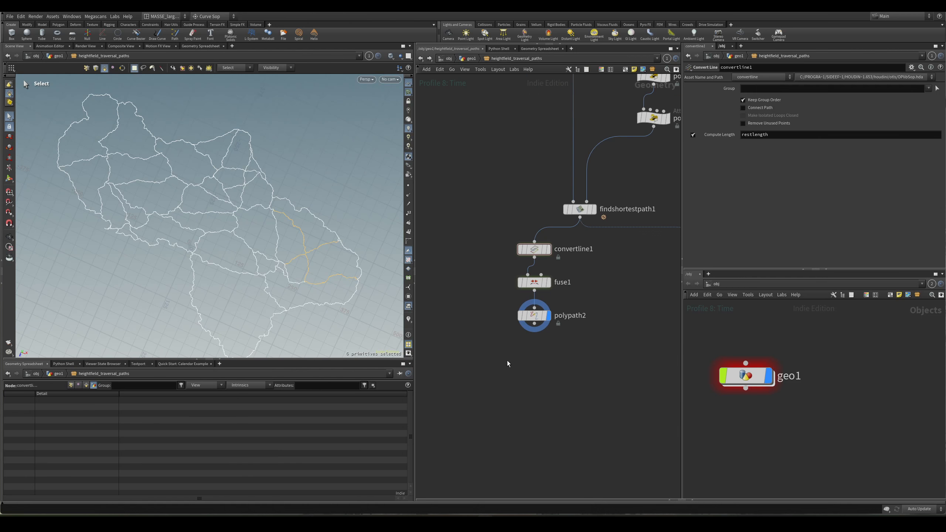
scroll(336, 250, up, 5)
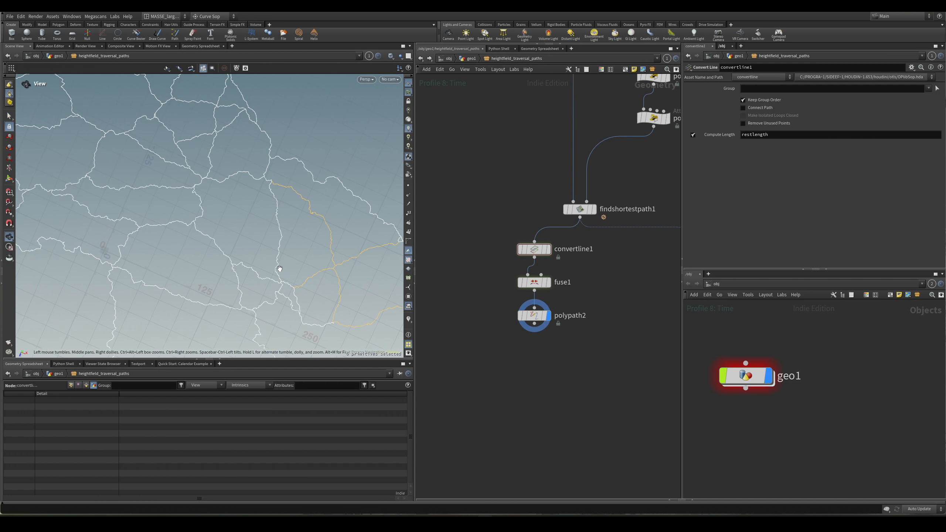
alt+drag(277, 268, 262, 215)
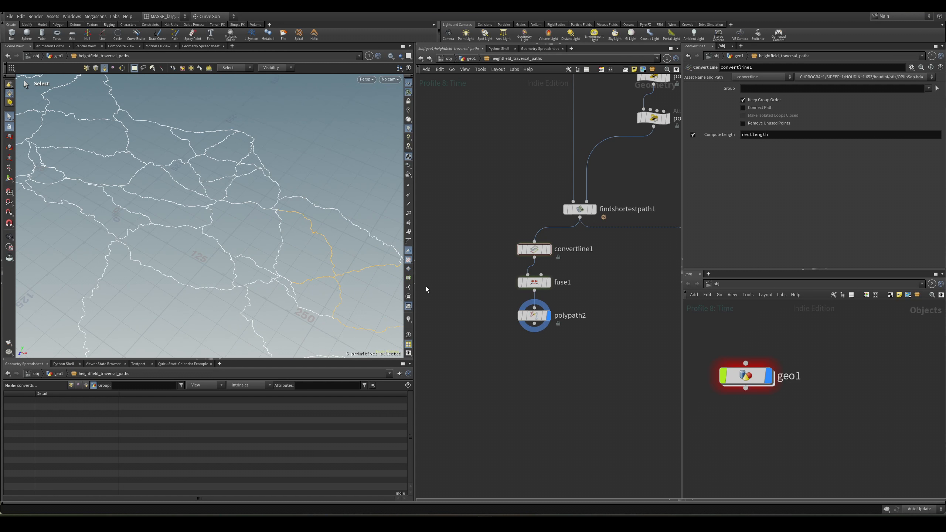
scroll(278, 257, up, 5)
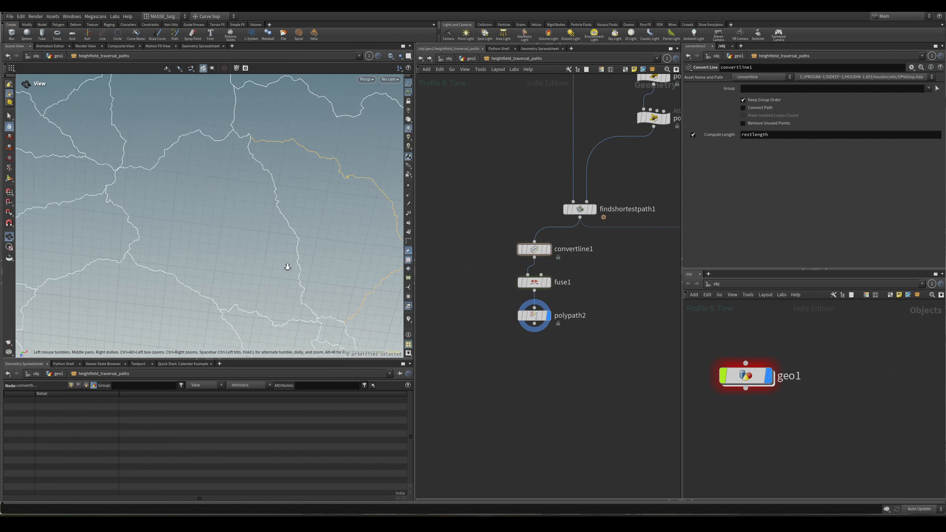
key(v)
click(312, 224)
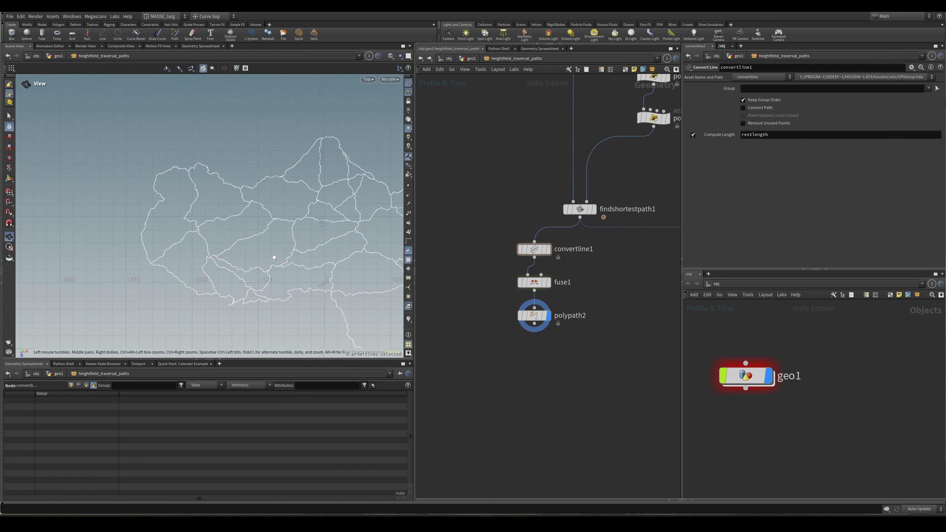
Add a Sweep node below polypath2, wire polypath2 into its first input and display it.
key(Tab)
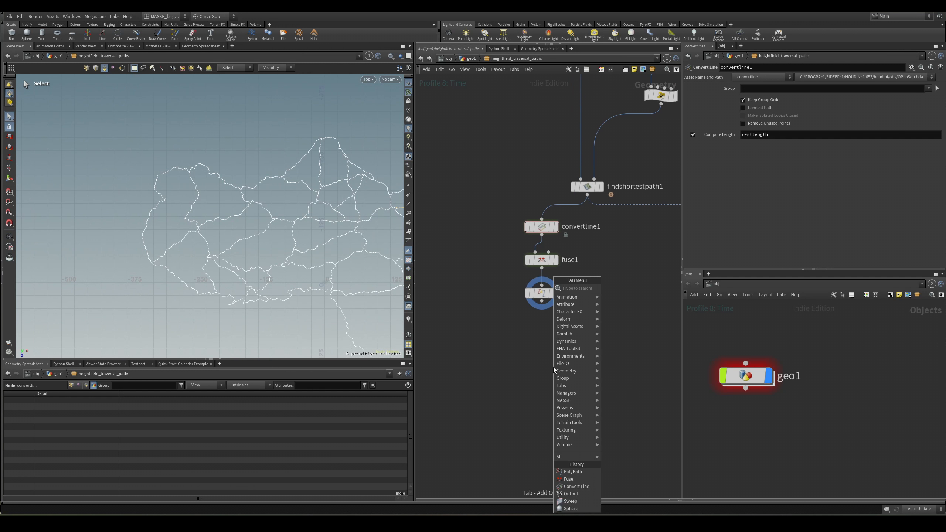
text(sw)
key(Return)
click(554, 368)
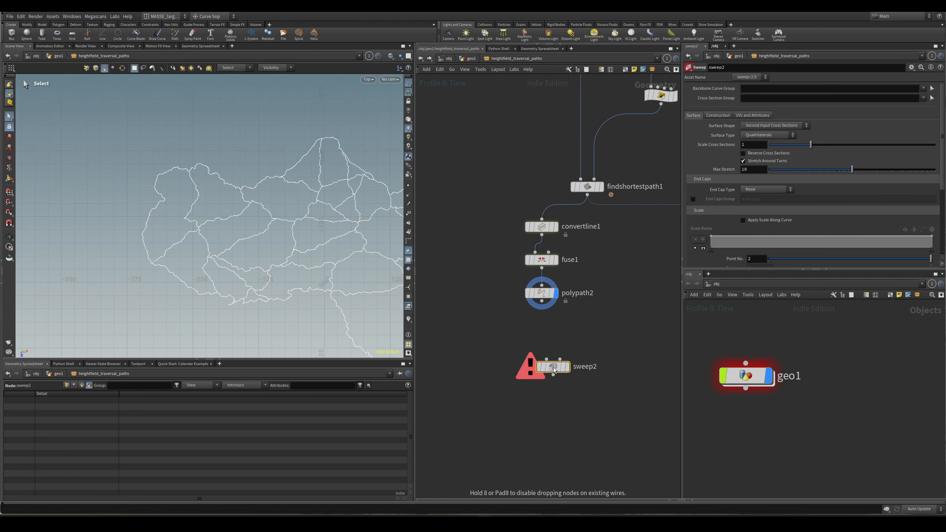
drag(547, 368, 506, 401)
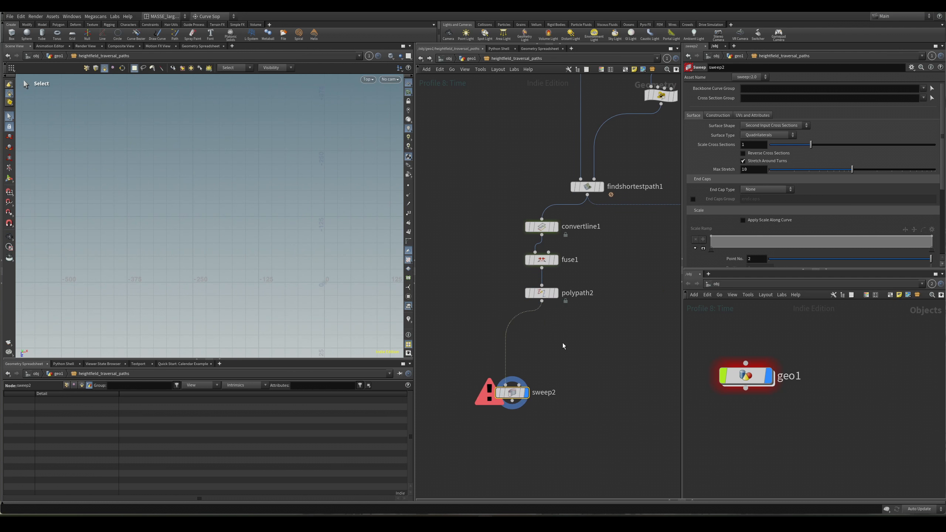
click(526, 392)
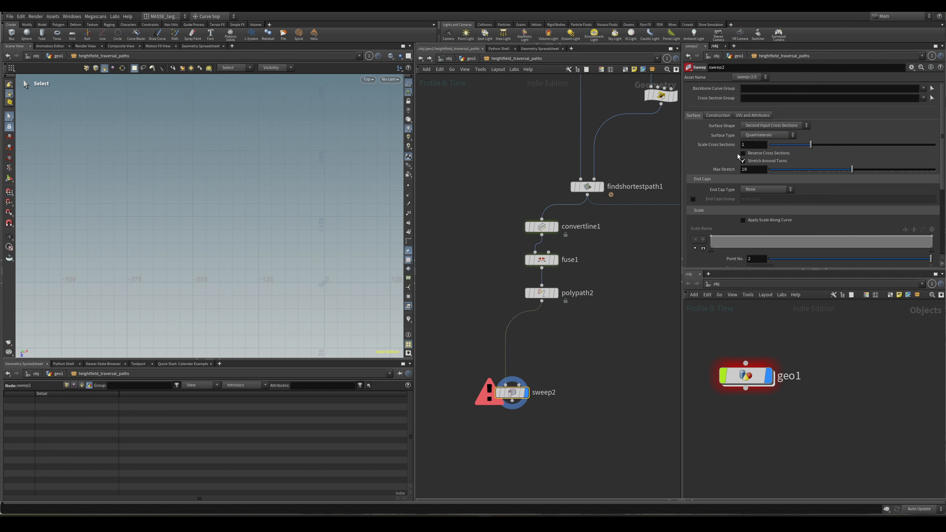
Set sweep2's Surface Shape to Ribbon, with Surface Type Quadrilaterals, Max Stretch 1 and Width 10.2.
click(786, 126)
click(777, 136)
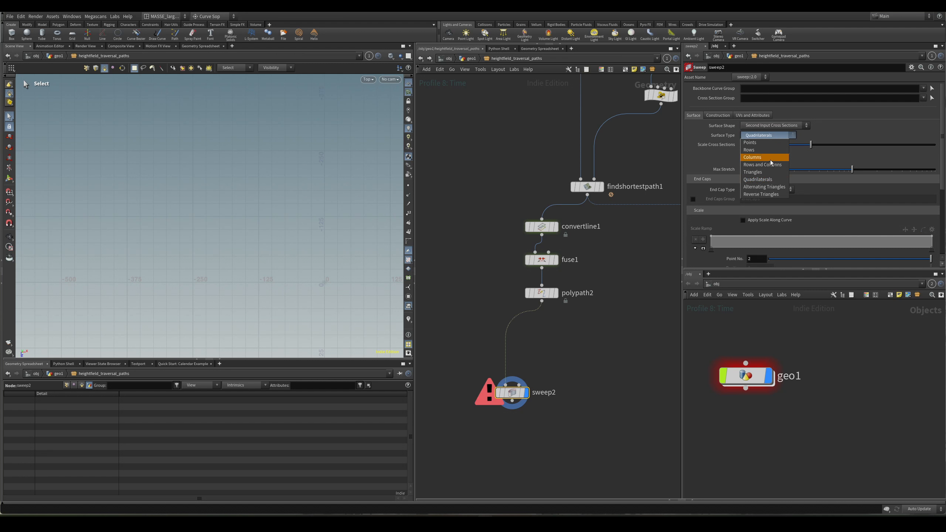
click(772, 181)
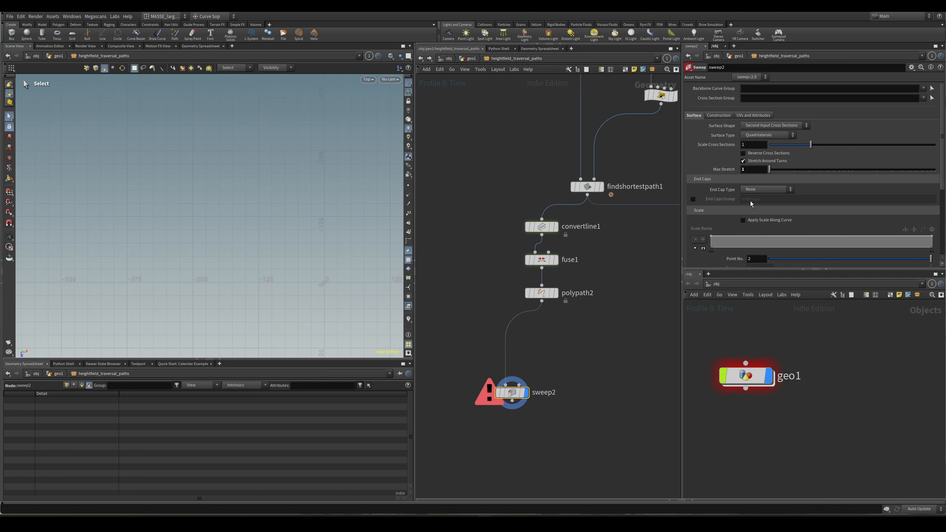
click(784, 125)
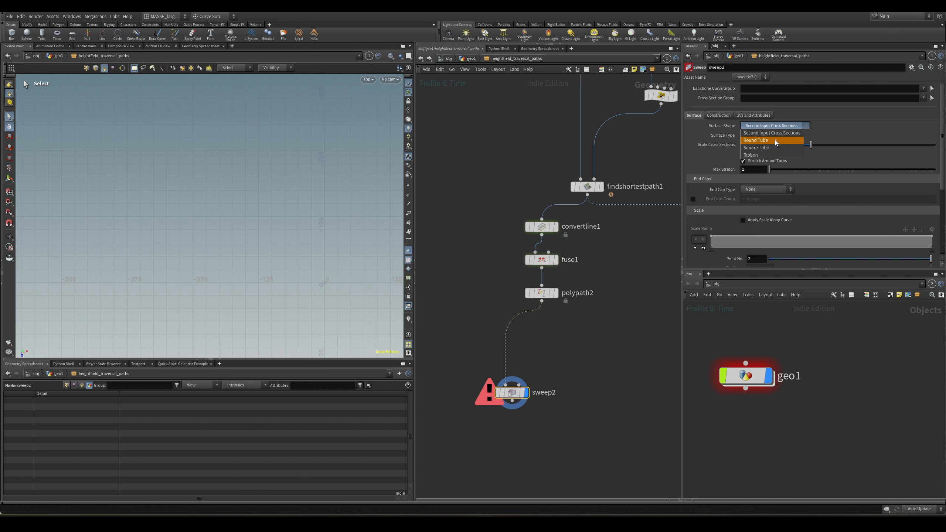
click(772, 153)
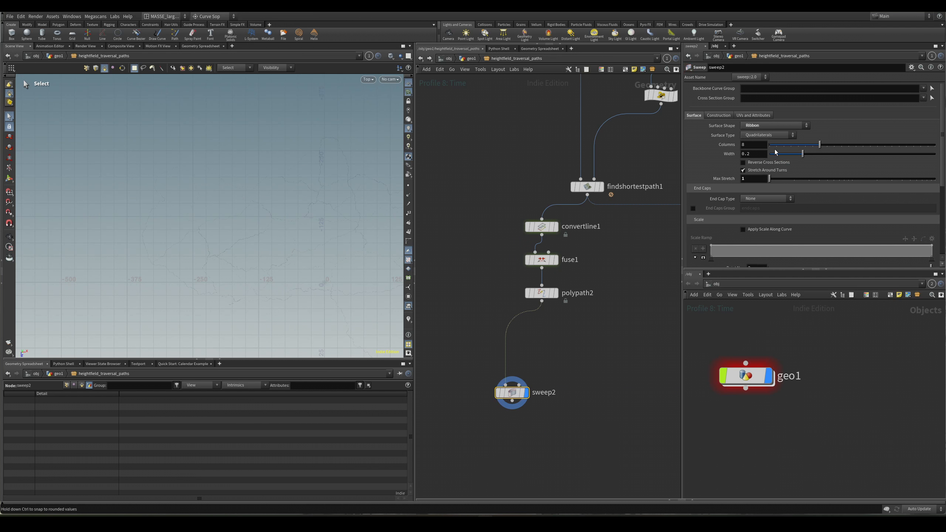
click(771, 136)
click(766, 180)
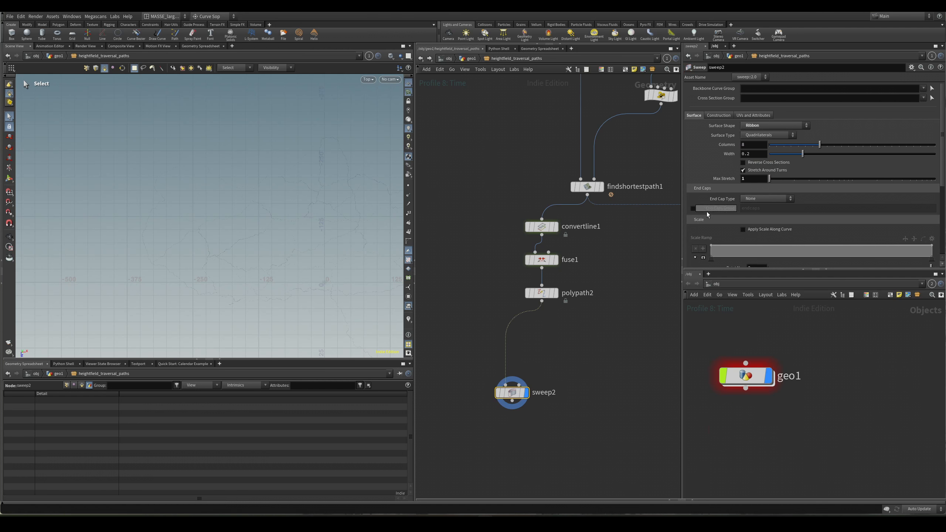
middle_drag(756, 153, 788, 139)
Switch to the perspective view and inspect how the swept ribbons are oriented along the path network.
key(v)
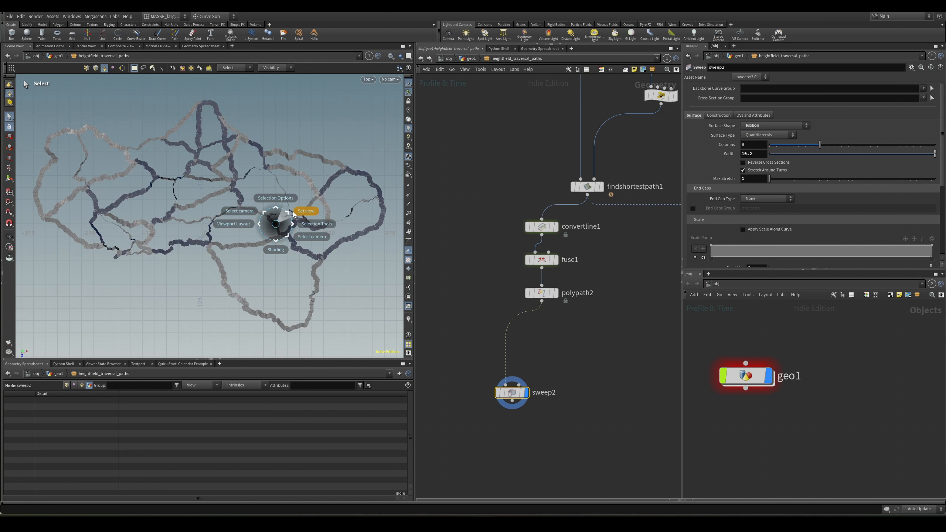
click(306, 211)
click(323, 192)
scroll(323, 192, down, 5)
alt+drag(323, 193, 175, 283)
scroll(338, 192, up, 5)
key(s)
key(Escape)
mouse_move(224, 287)
alt+right_down()
mouse_move(262, 308)
mouse_move(224, 269)
alt+right_up()
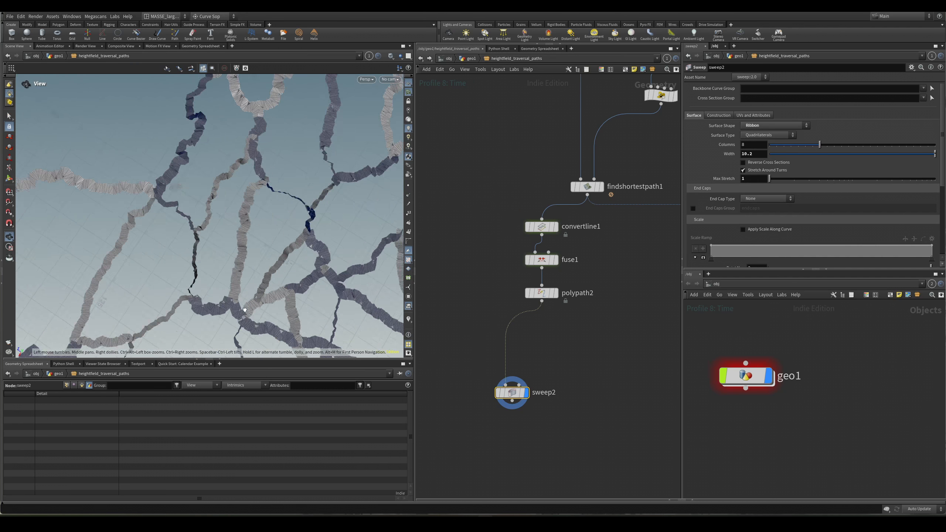
alt+drag(223, 268, 238, 183)
alt+right_drag(238, 183, 306, 226)
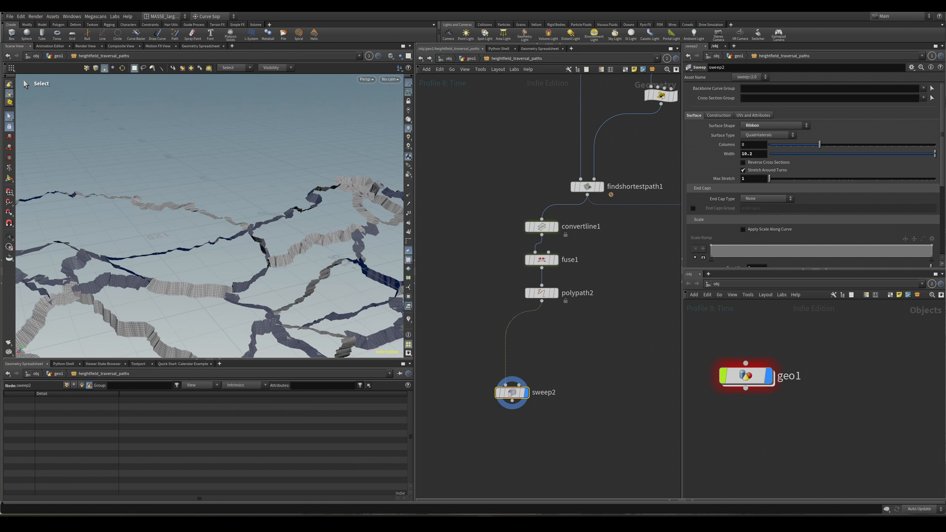
Display polypath2's curves, then return to sweep2 to compare them with the ribbons at a low angle.
click(557, 293)
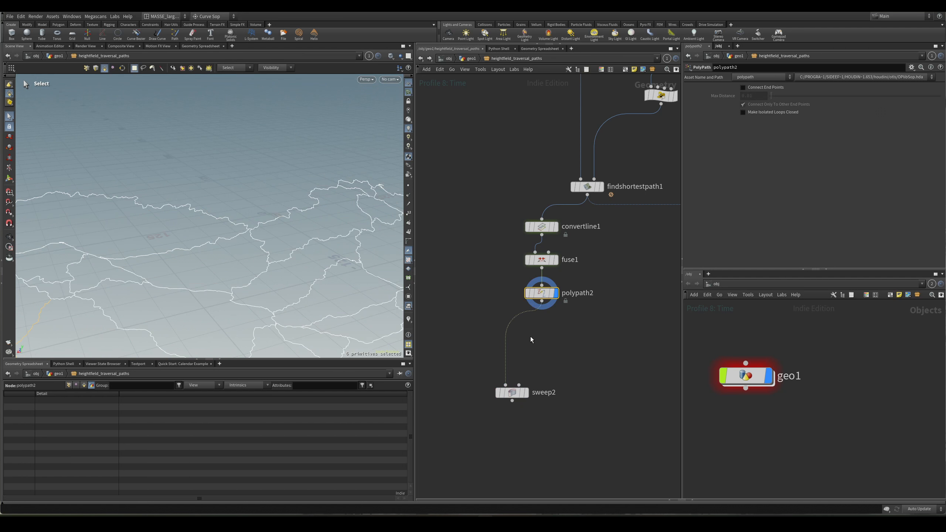
key(Tab)
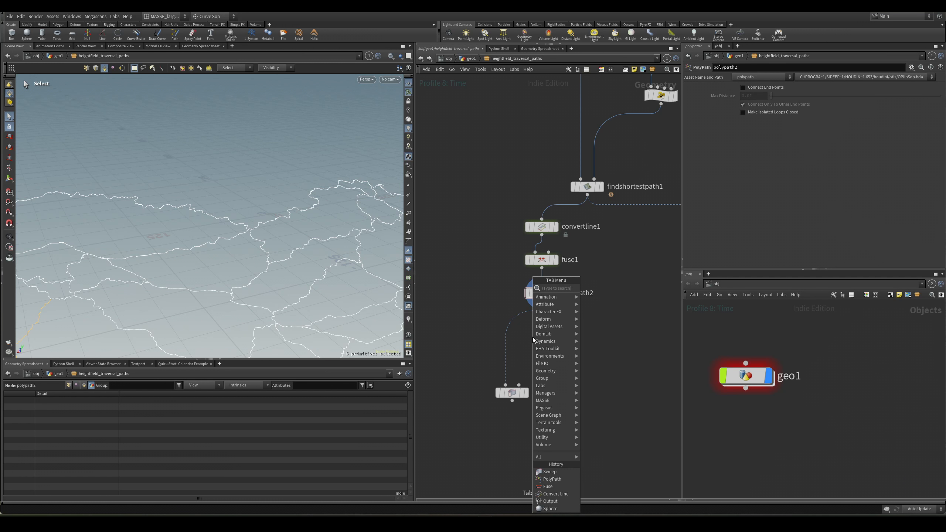
click(504, 405)
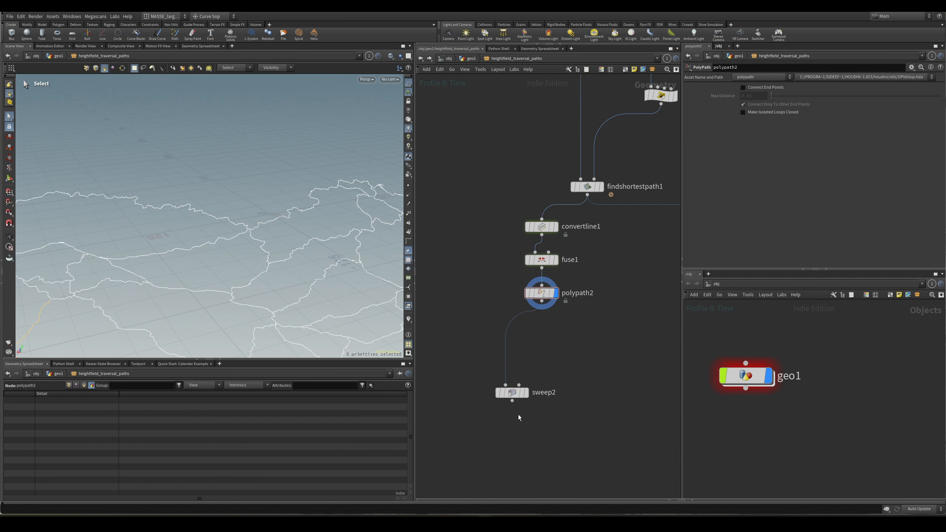
click(526, 393)
alt+drag(282, 260, 279, 237)
key(Tab)
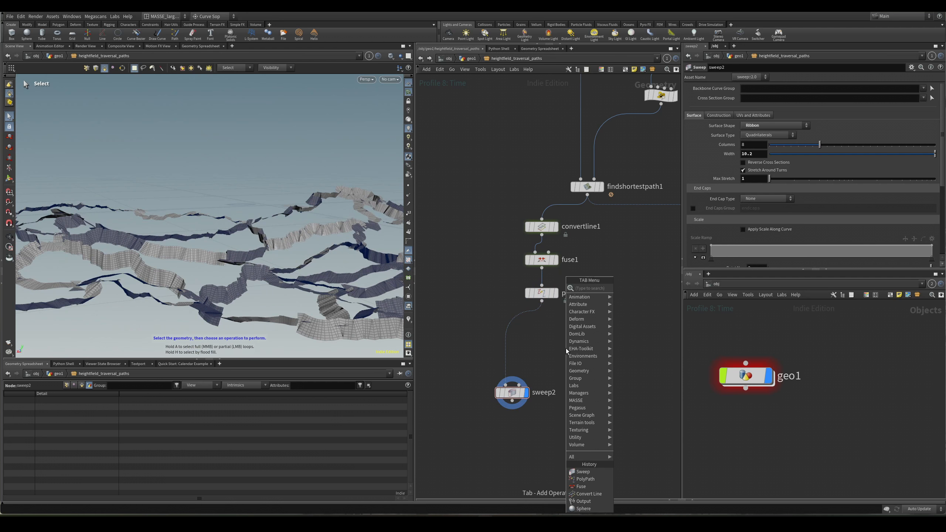
text(wra)
key(Return)
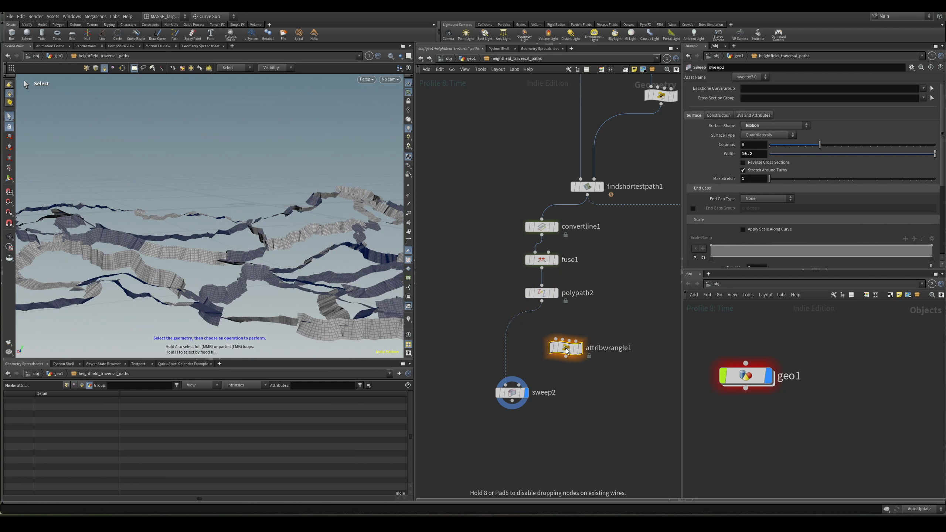
click(507, 346)
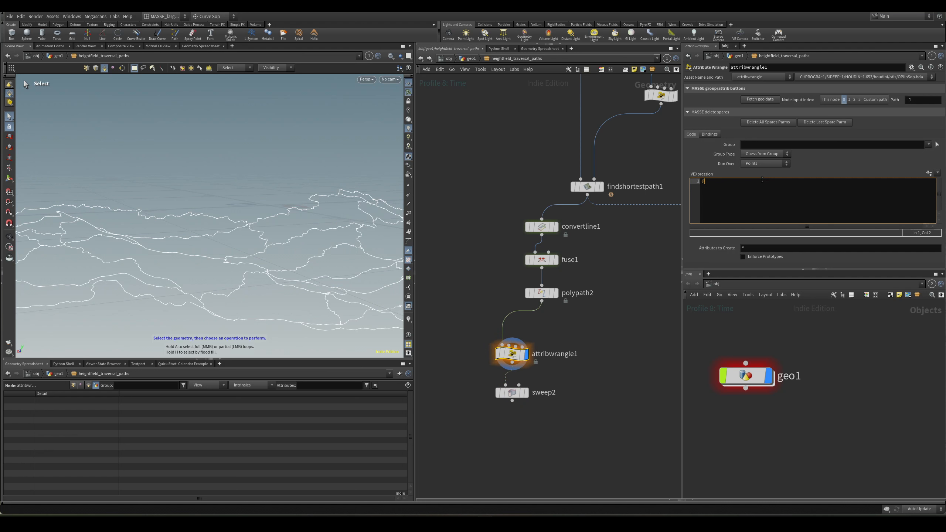
text(s)
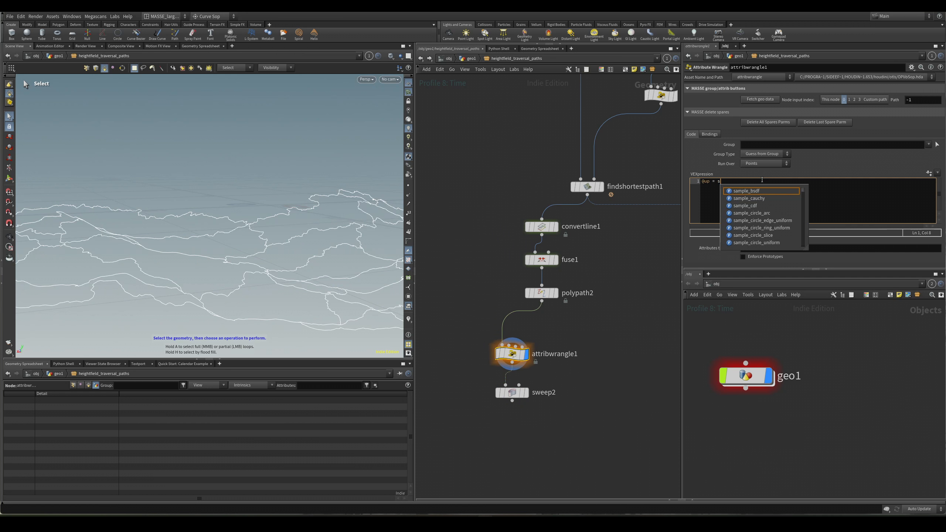
key(BackSpace)
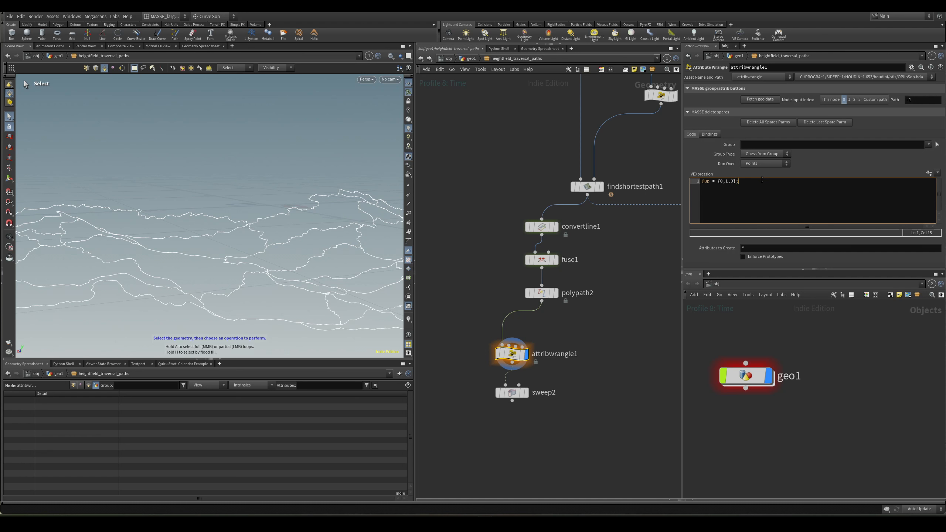
Display sweep2 and inspect the orientation of its ribbons in the perspective view.
drag(494, 404, 516, 412)
key(r)
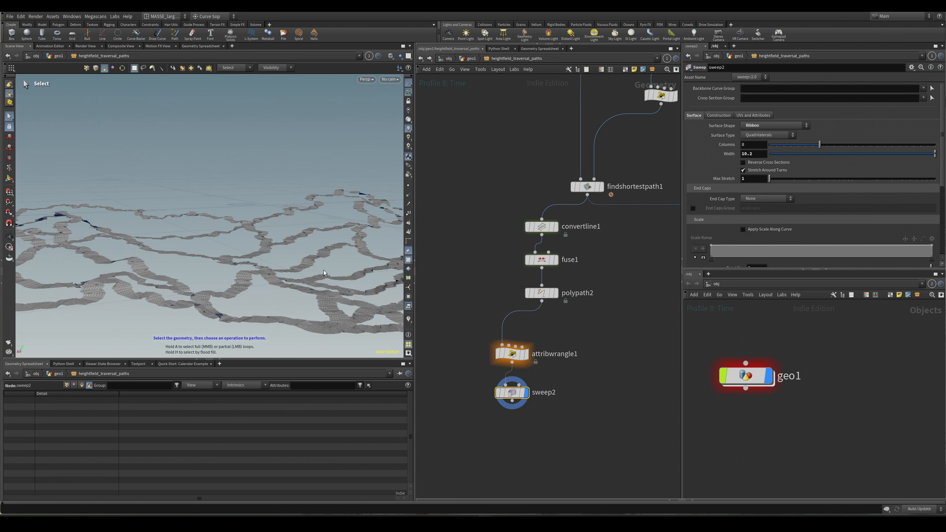
alt+drag(294, 239, 281, 313)
alt+middle_drag(281, 313, 239, 236)
alt+right_drag(239, 237, 327, 203)
alt+drag(327, 203, 230, 213)
Switch to the top view and examine the swept ribbons and their overlaps at the junctions.
key(v)
click(247, 198)
click(245, 188)
alt+right_drag(244, 190, 228, 227)
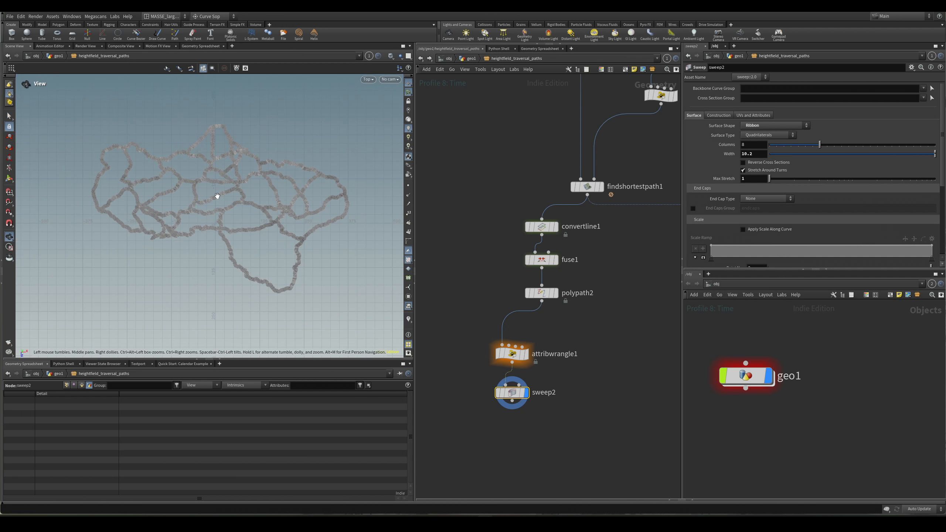
alt+right_drag(217, 196, 255, 149)
alt+middle_drag(255, 149, 278, 207)
alt+right_drag(232, 226, 255, 214)
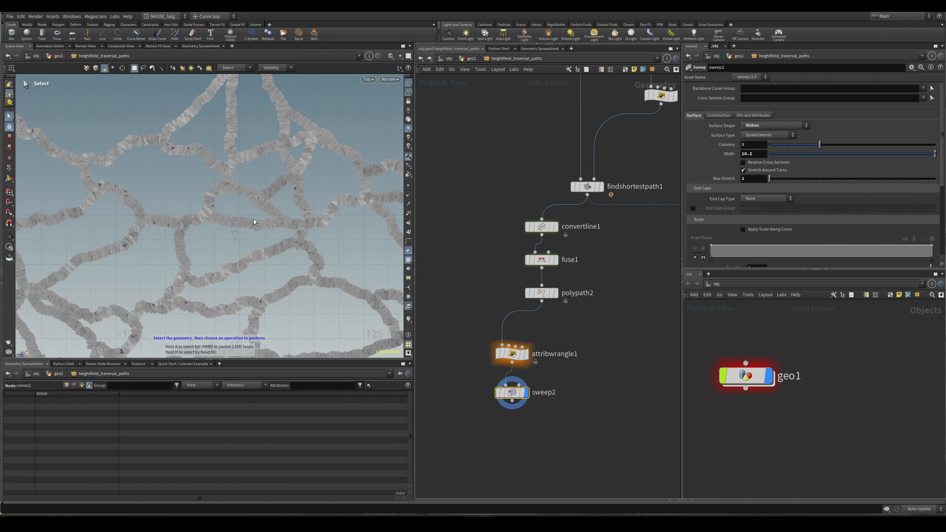
alt+middle_drag(228, 255, 260, 247)
alt+right_drag(168, 272, 127, 299)
alt+middle_drag(127, 300, 66, 284)
alt+right_drag(149, 295, 263, 254)
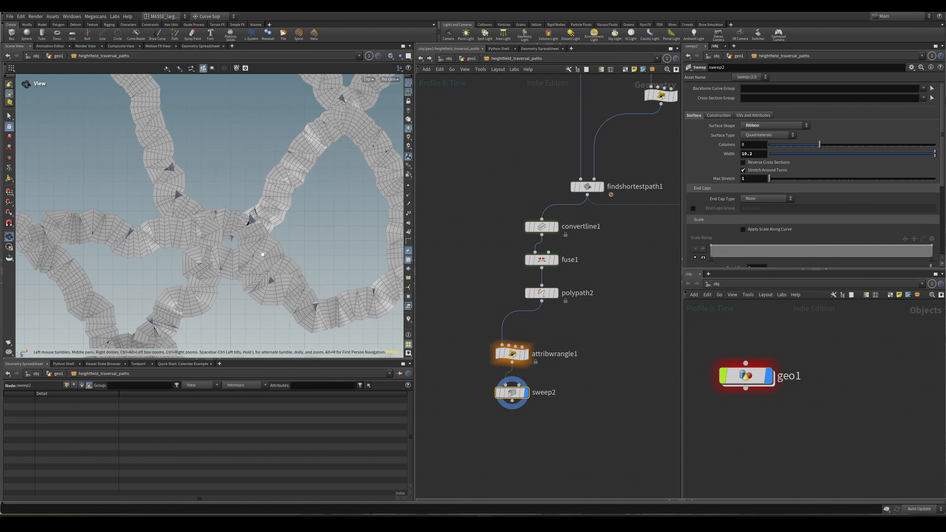
Narrow sweep2's ribbons by setting the Width to 4.6.
drag(866, 154, 931, 171)
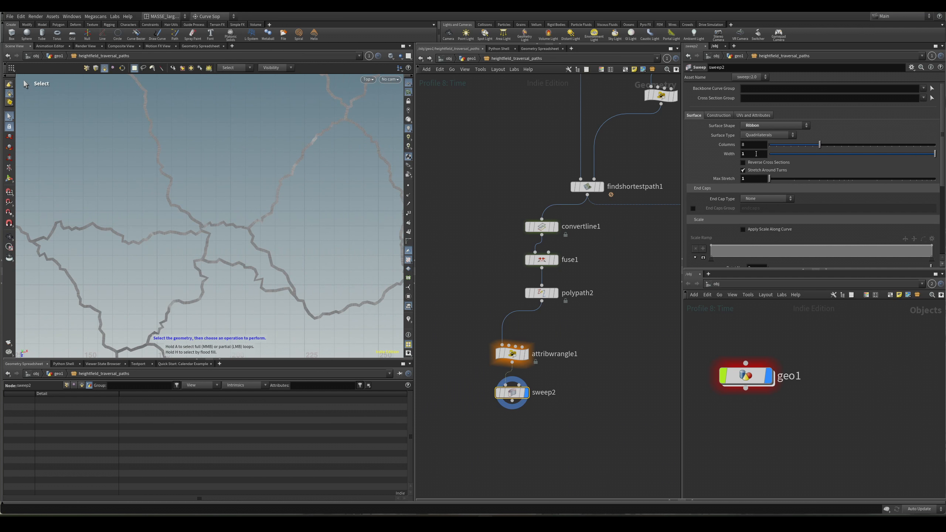
scroll(510, 358, up, 2)
Display attribwrangle1 and examine the point spacing along its jagged curves in the top view.
click(509, 358)
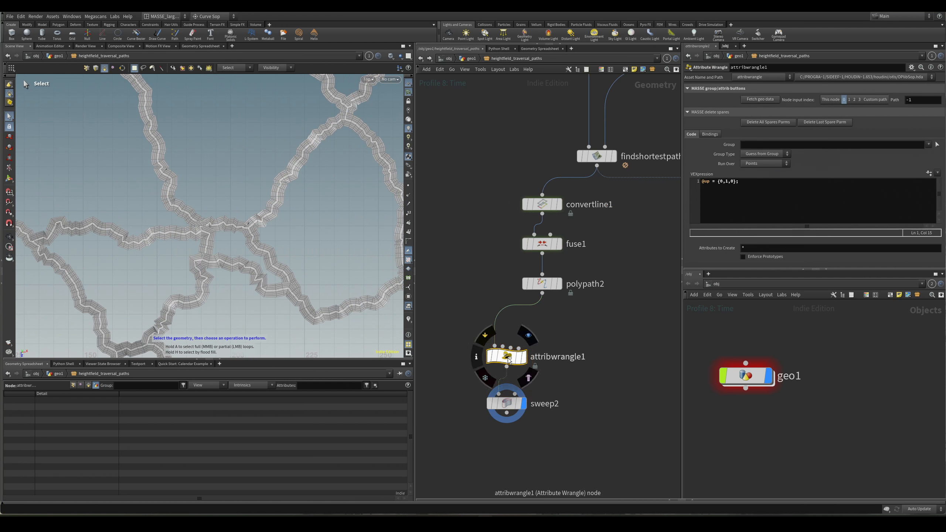
key(r)
alt+right_drag(341, 150, 308, 198)
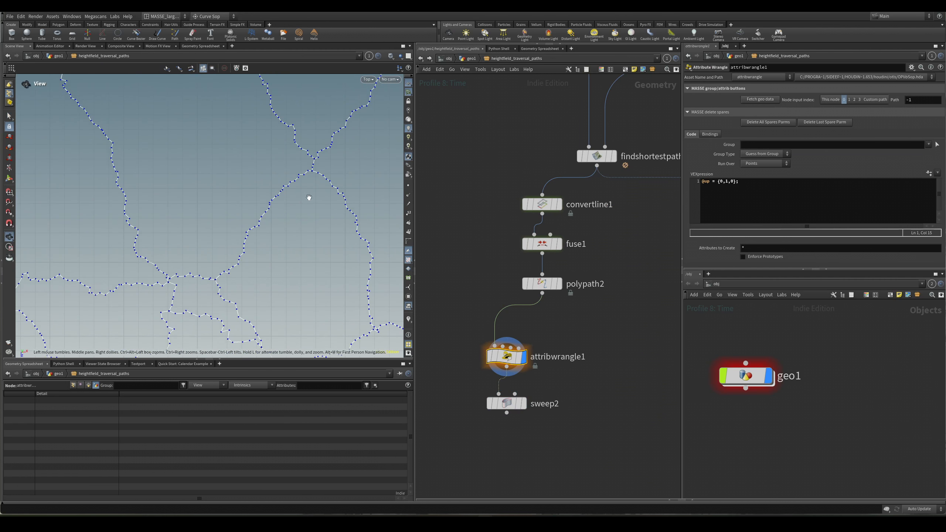
alt+middle_drag(224, 168, 250, 210)
alt+middle_drag(275, 260, 277, 261)
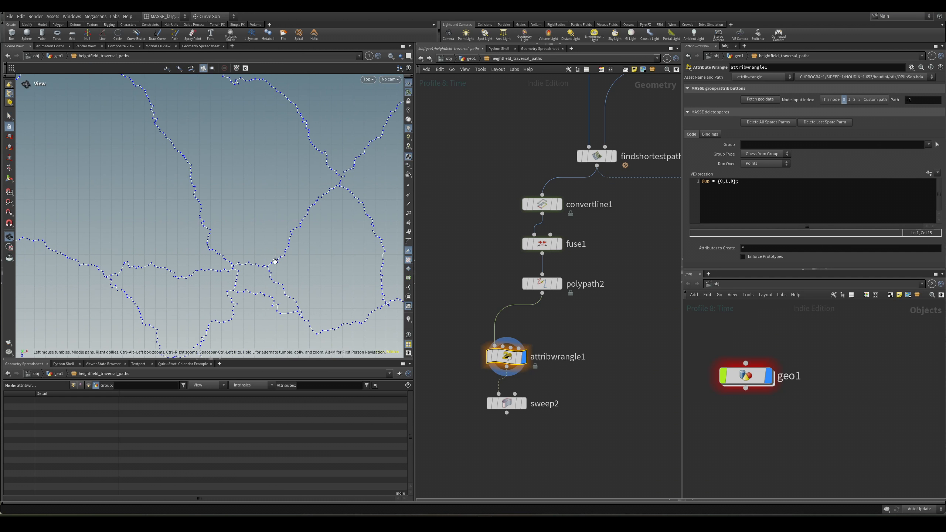
alt+right_drag(241, 241, 275, 248)
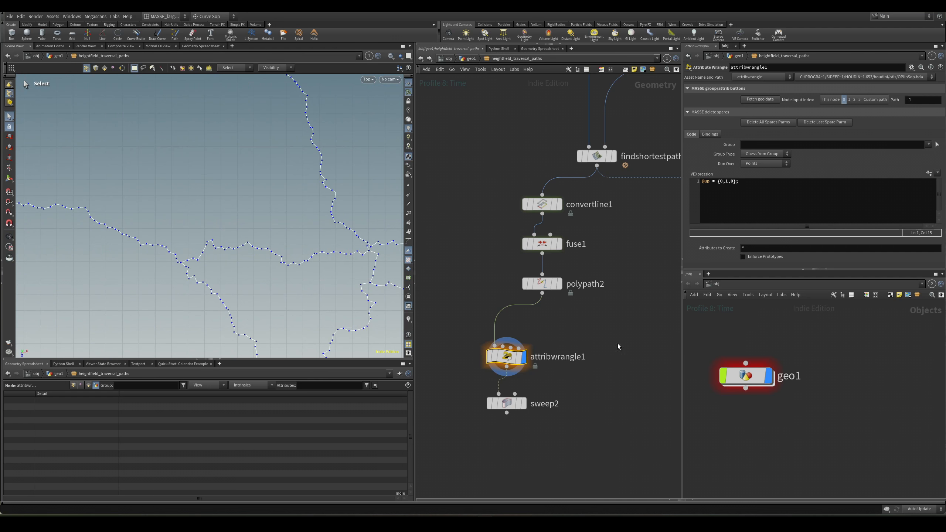
Move attribwrangle1 and sweep2 down together to make room for a node below polypath2.
middle_drag(564, 354, 567, 323)
scroll(564, 412, down, 2)
middle_drag(568, 408, 557, 378)
click(529, 351)
click(529, 320)
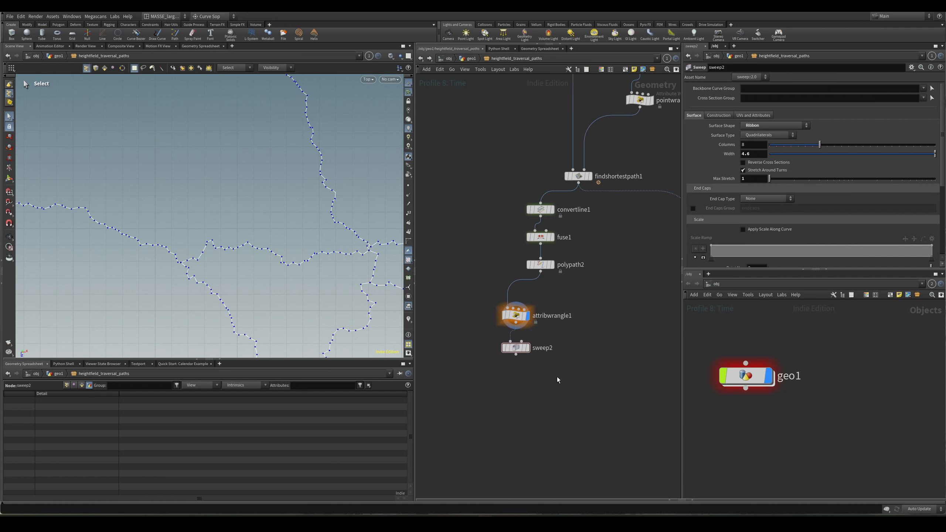
drag(558, 379, 497, 391)
click(534, 335)
Insert a Resample node between polypath2 and attribwrangle1 and display it.
key(Tab)
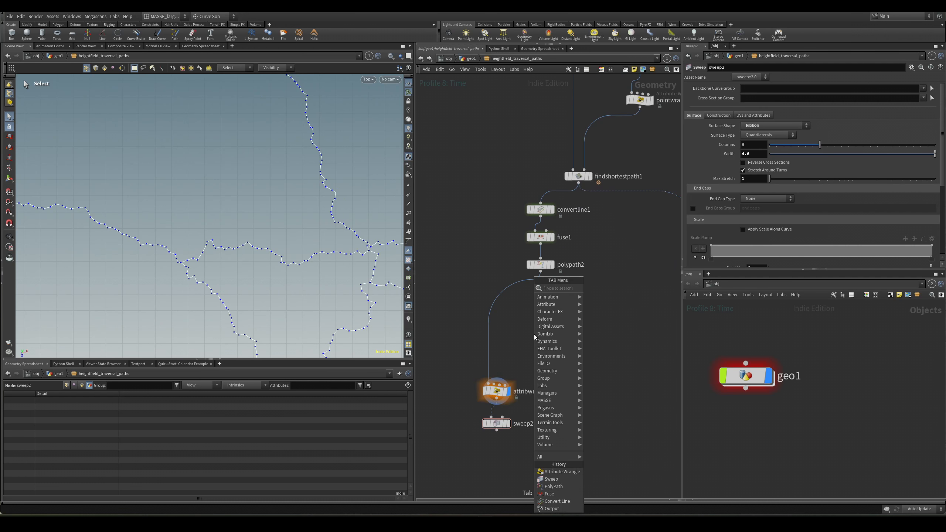
text(resa)
key(Return)
click(534, 335)
drag(534, 335, 491, 336)
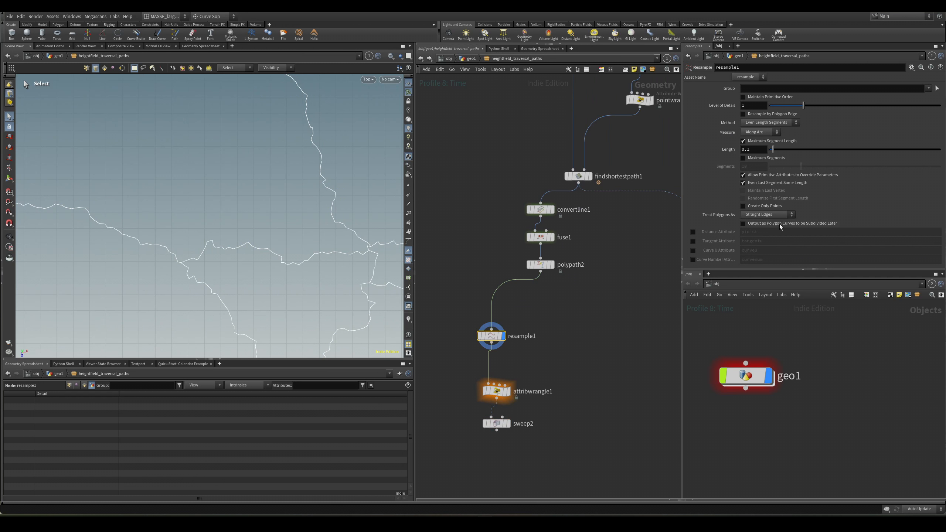
Set resample1 to treat polygons as Subdivision Curves with a segment Length of 2.49.
click(787, 214)
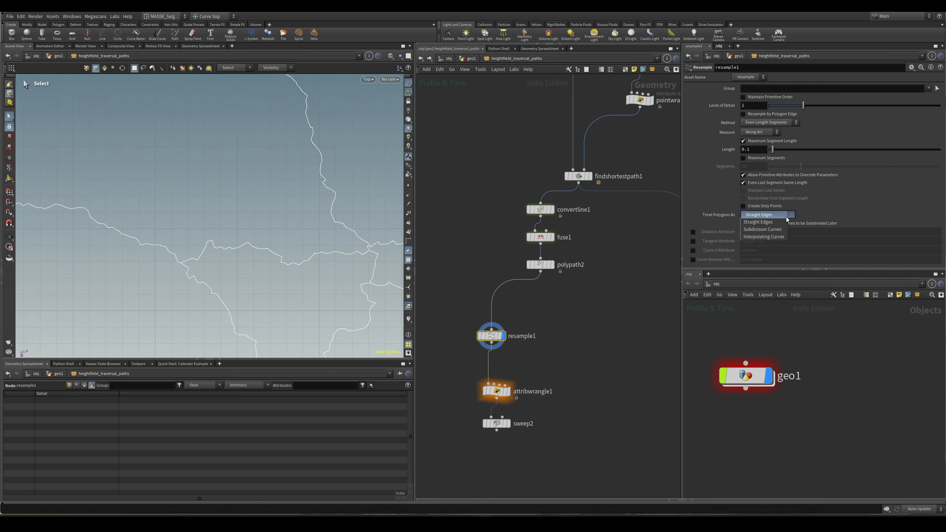
click(781, 230)
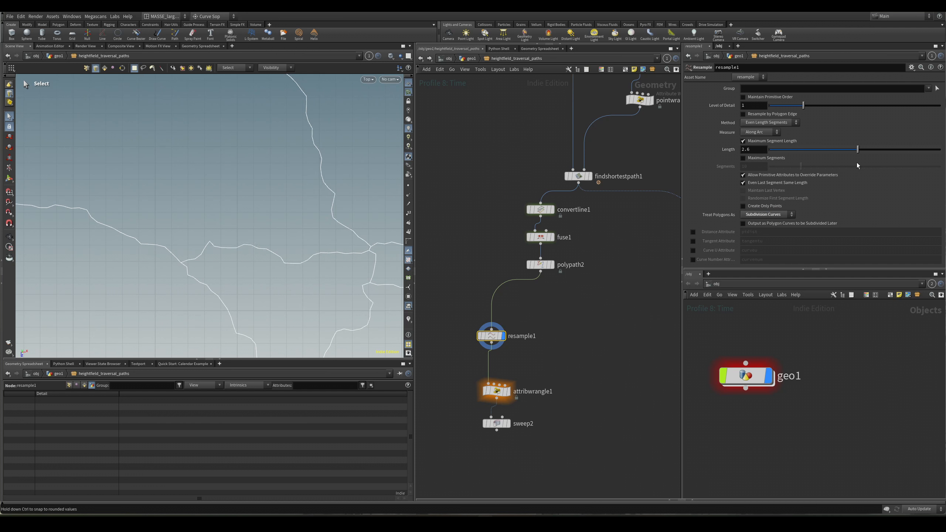
drag(858, 166, 854, 167)
Switch to point selection and inspect the resampled points along the curves and around the junctions.
key(2)
alt+right_drag(237, 239, 173, 266)
alt+middle_drag(174, 267, 288, 233)
alt+middle_drag(220, 281, 293, 213)
alt+right_drag(293, 214, 257, 262)
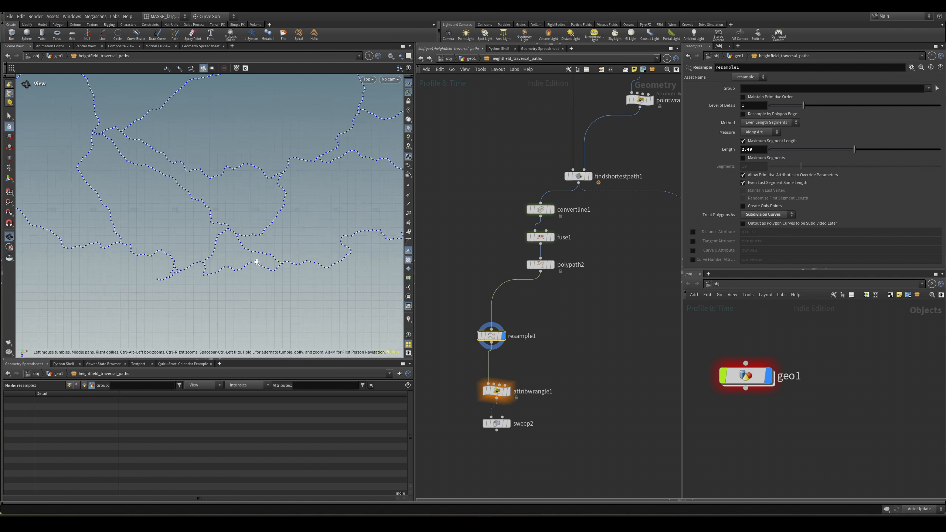
alt+middle_drag(160, 212, 234, 254)
alt+right_drag(234, 254, 211, 290)
alt+middle_drag(231, 200, 261, 294)
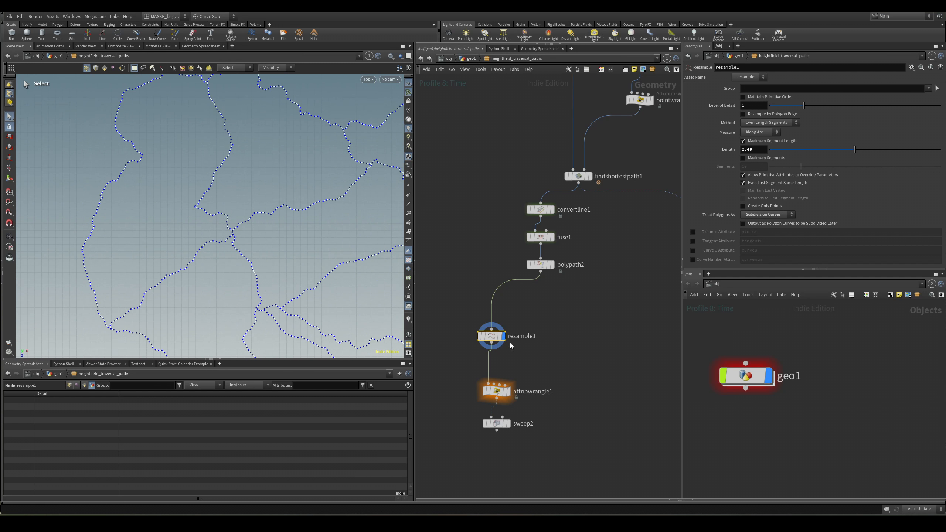
Display sweep2 close up at a junction with edge selection active and set its Columns to 9.
drag(521, 409, 486, 450)
key(r)
key(3)
alt+right_drag(253, 208, 446, 215)
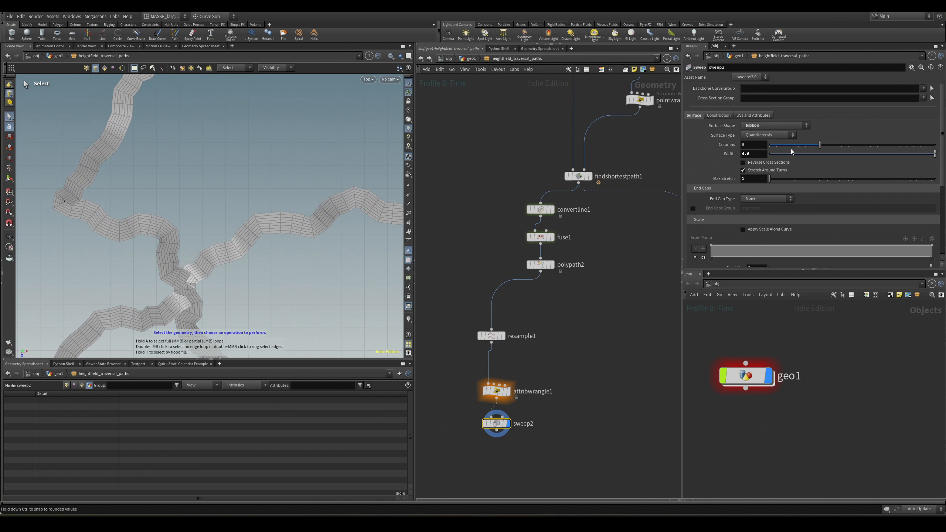
mouse_move(820, 144)
mouse_down()
mouse_move(897, 145)
mouse_move(828, 149)
mouse_up()
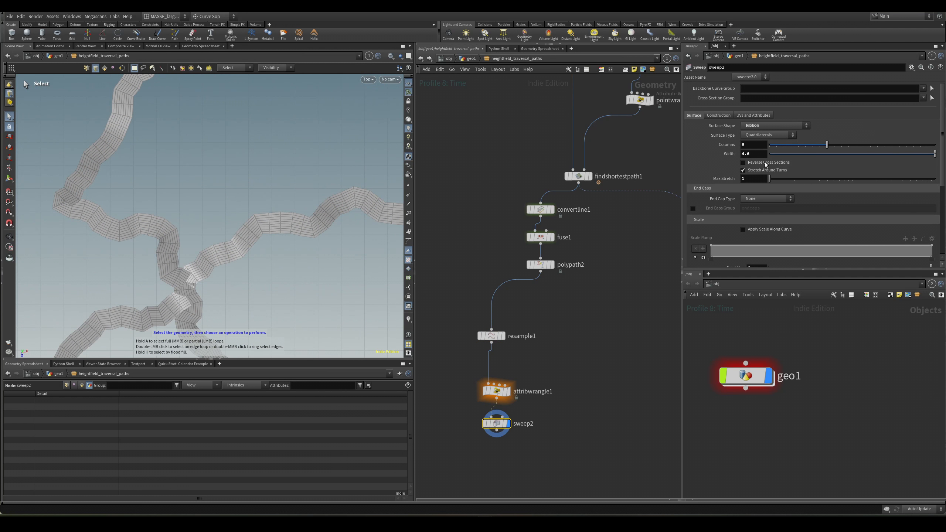
Set resample1's segment Length to 2.62, checking the ribbon's bends close up.
click(525, 336)
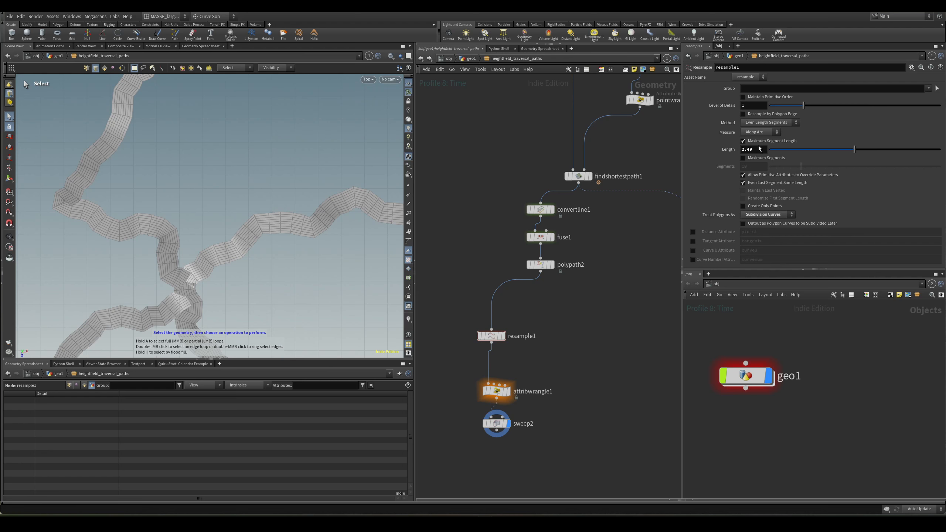
middle_drag(760, 148, 866, 167)
alt+right_drag(188, 215, 88, 276)
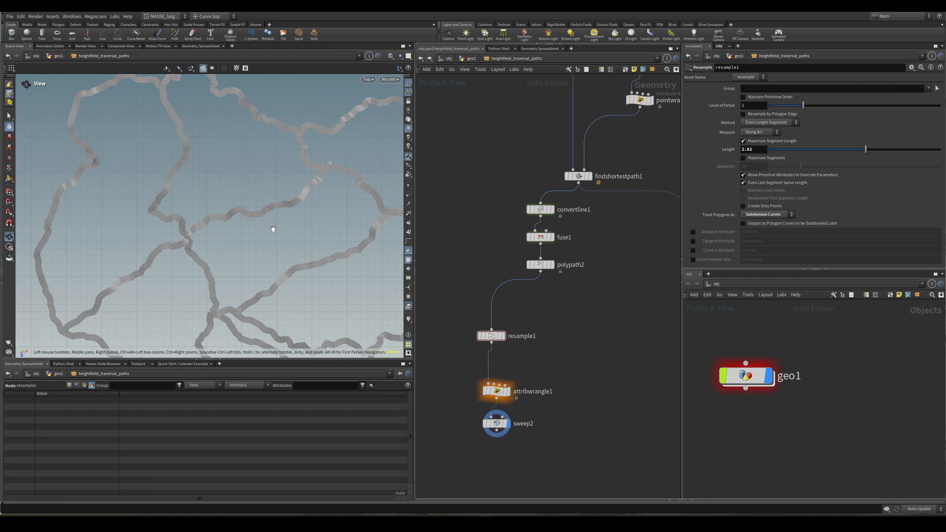
alt+right_drag(274, 228, 342, 209)
alt+right_drag(207, 207, 381, 202)
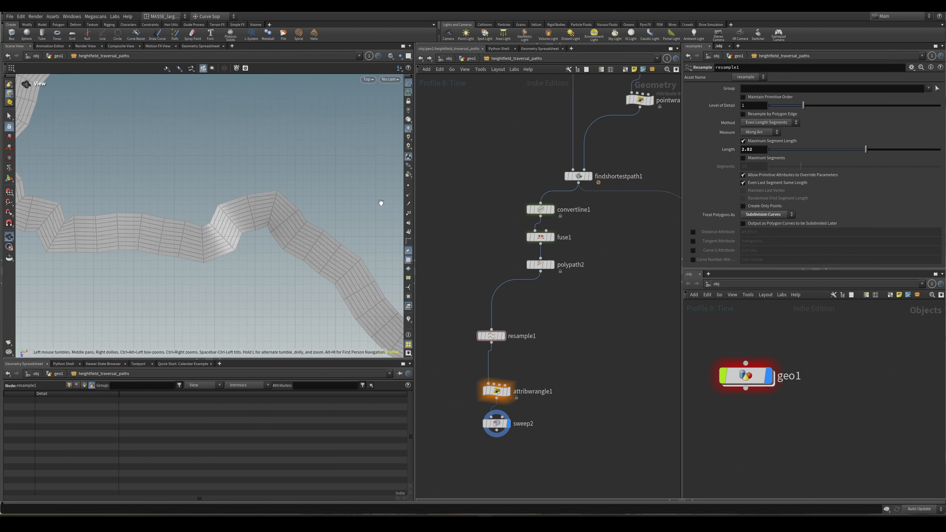
key(s)
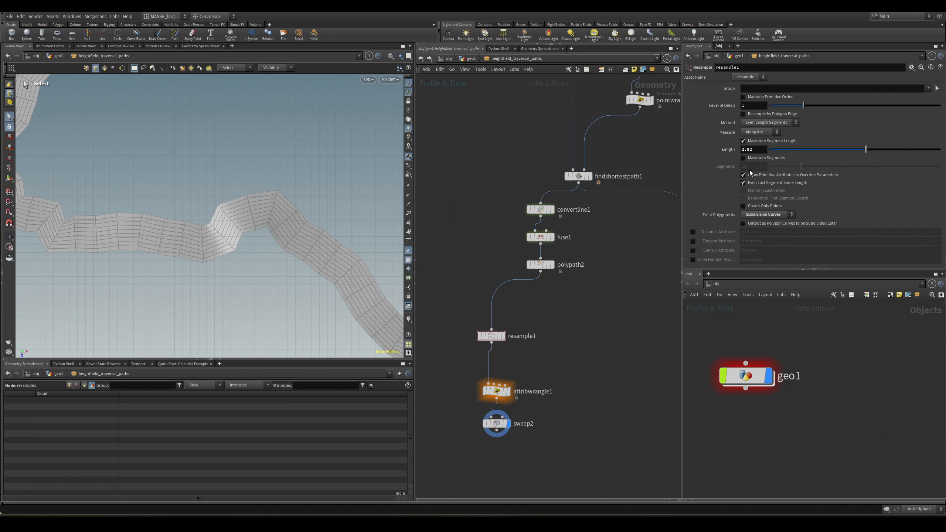
mouse_move(759, 152)
middle_down()
mouse_move(797, 157)
mouse_move(712, 161)
mouse_move(752, 163)
middle_up()
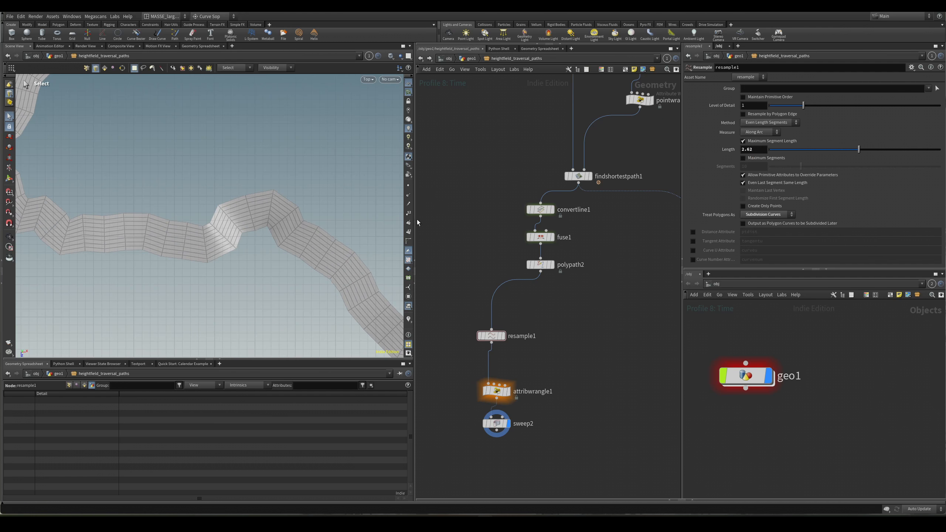
Examine the ribbon at a junction, and display polypath2 to compare its unresampled curve points there.
alt+right_drag(255, 222, 361, 254)
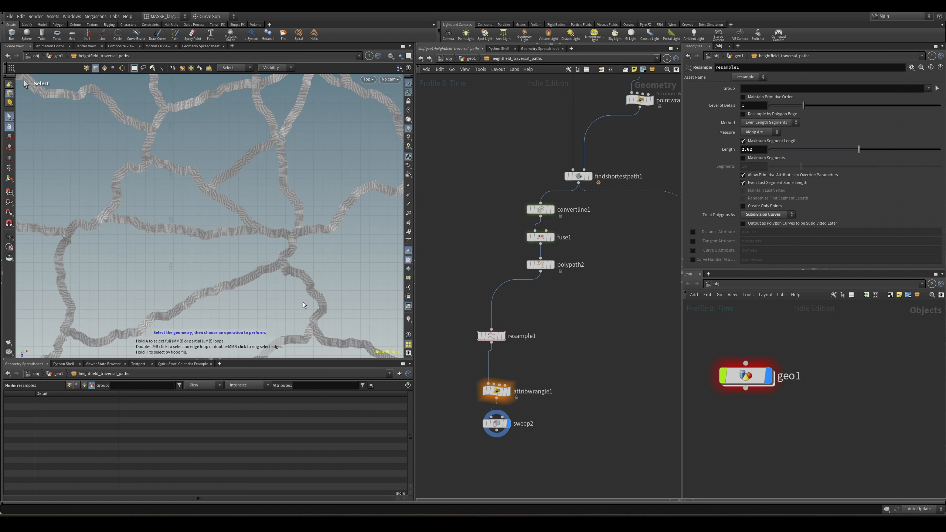
scroll(277, 272, up, 10)
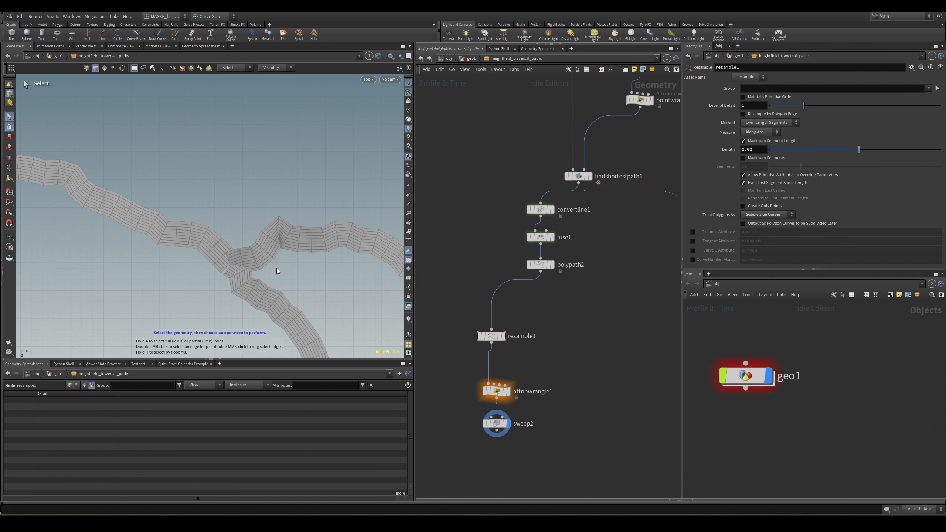
mouse_move(241, 272)
alt+right_down()
mouse_move(276, 263)
mouse_move(285, 277)
mouse_move(238, 274)
alt+right_up()
scroll(532, 355, up, 3)
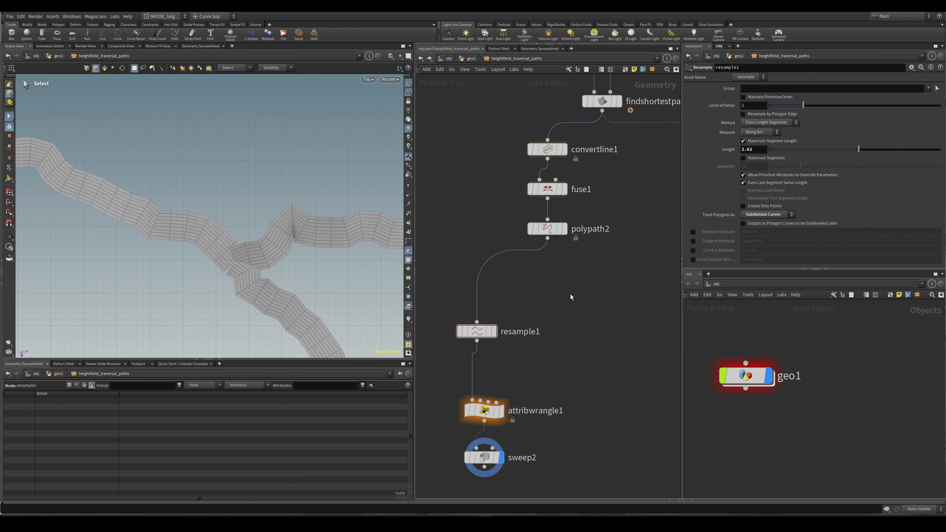
click(564, 228)
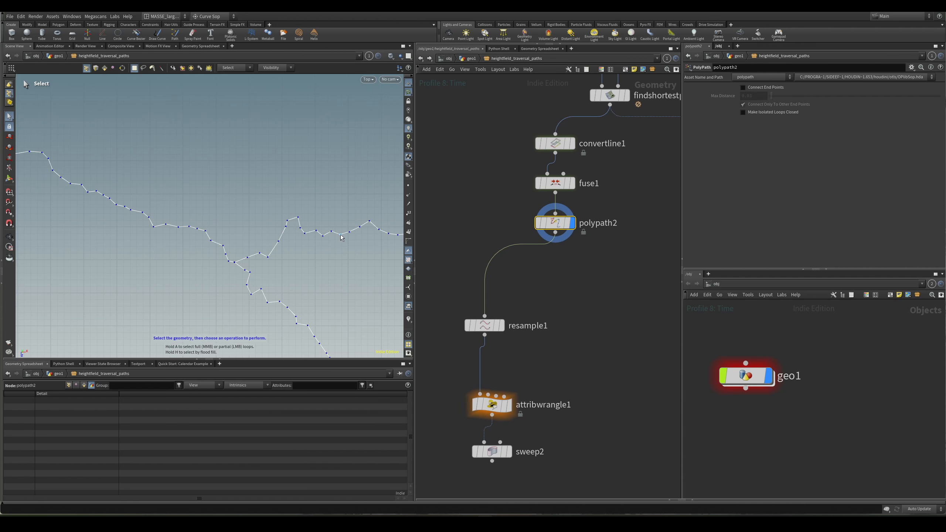
alt+middle_drag(299, 218, 289, 240)
alt+right_drag(289, 241, 288, 257)
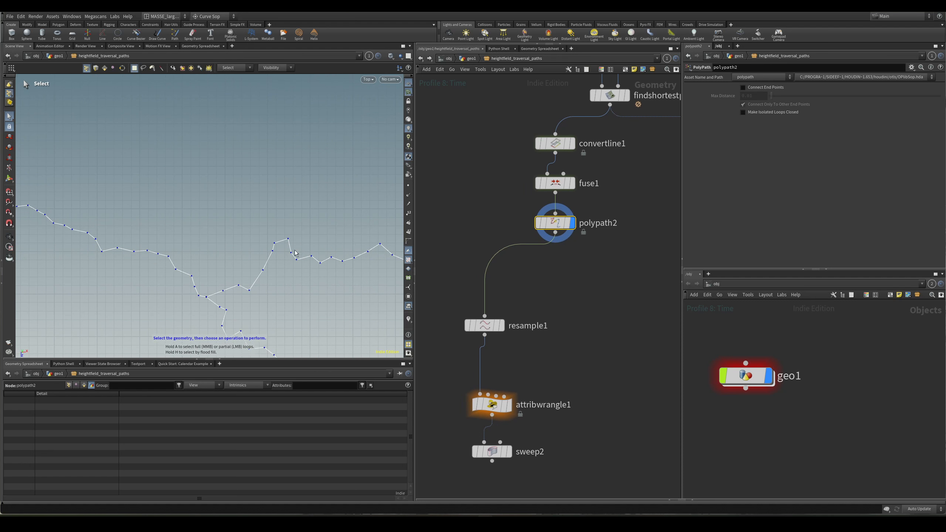
alt+right_drag(276, 278, 258, 309)
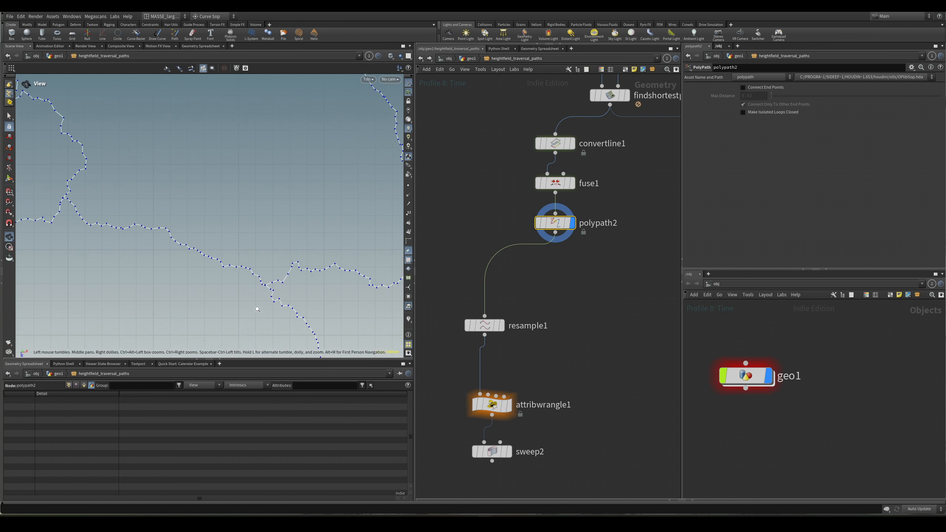
Display sweep2 again and examine the ribbons across the path network, with and without its points shown.
click(519, 404)
click(509, 452)
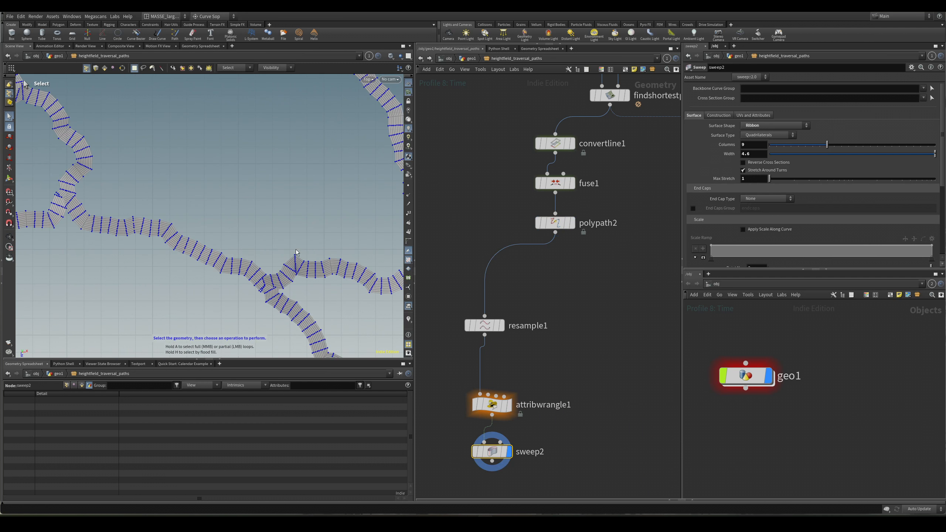
middle_drag(337, 258, 312, 259)
alt+right_drag(345, 261, 306, 276)
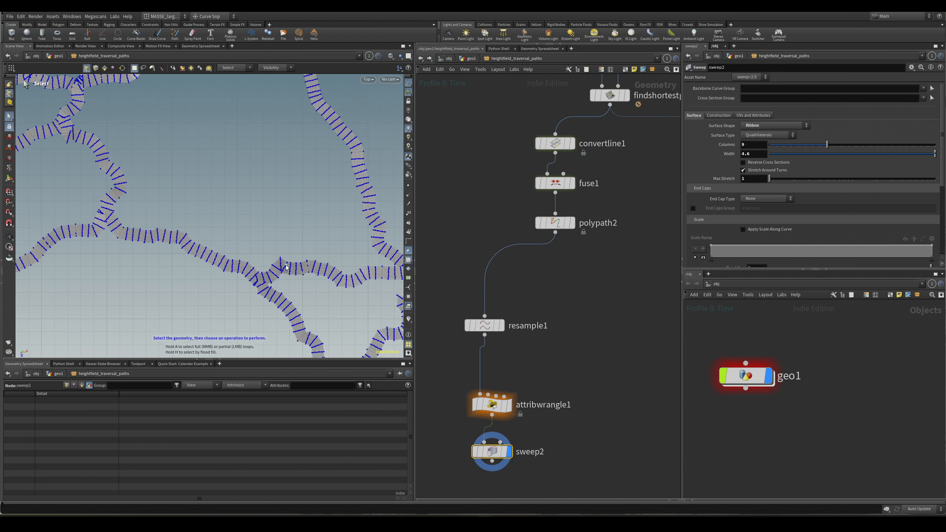
alt+right_drag(228, 224, 66, 309)
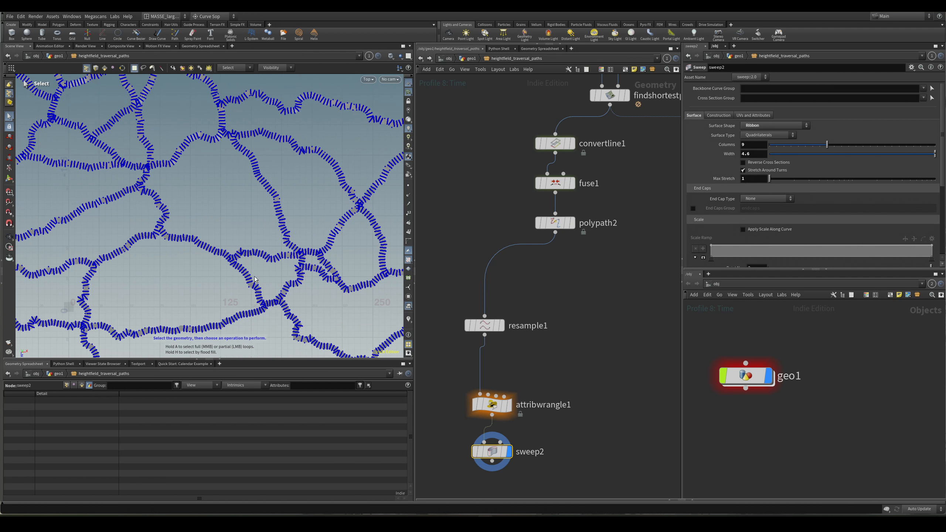
drag(277, 276, 209, 253)
key(s)
alt+middle_drag(193, 229, 284, 276)
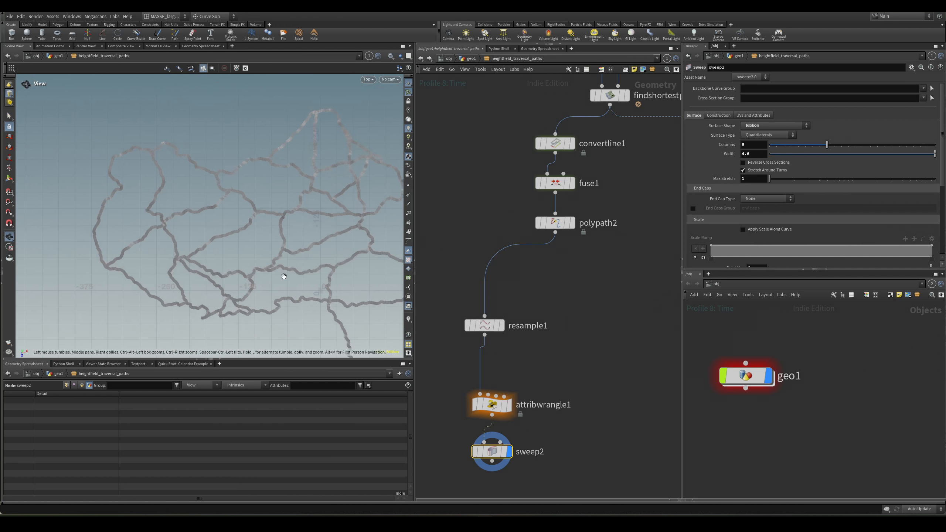
alt+right_drag(284, 277, 259, 137)
alt+middle_drag(236, 260, 37, 328)
alt+middle_drag(219, 298, 189, 253)
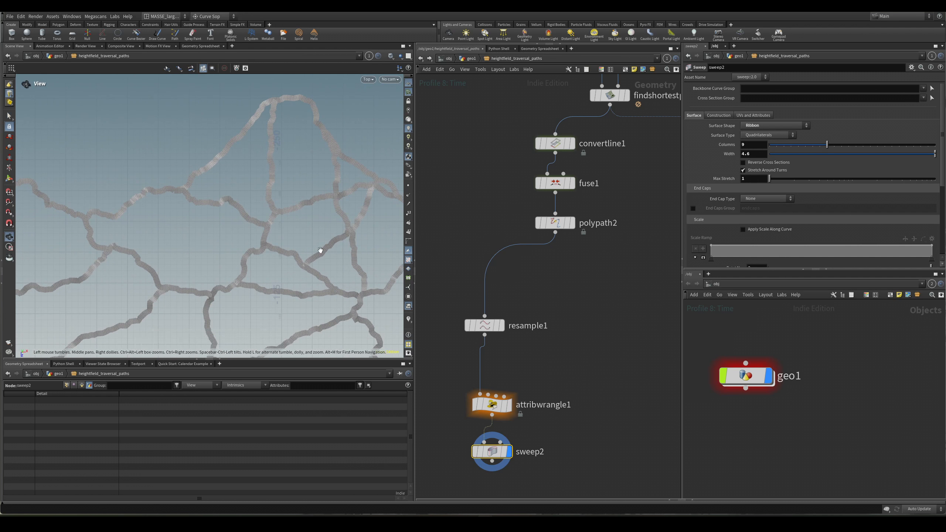
alt+scroll(320, 250, down, 5)
alt+middle_drag(320, 251, 302, 207)
Set sweep2's Columns to 11.
drag(840, 148, 834, 148)
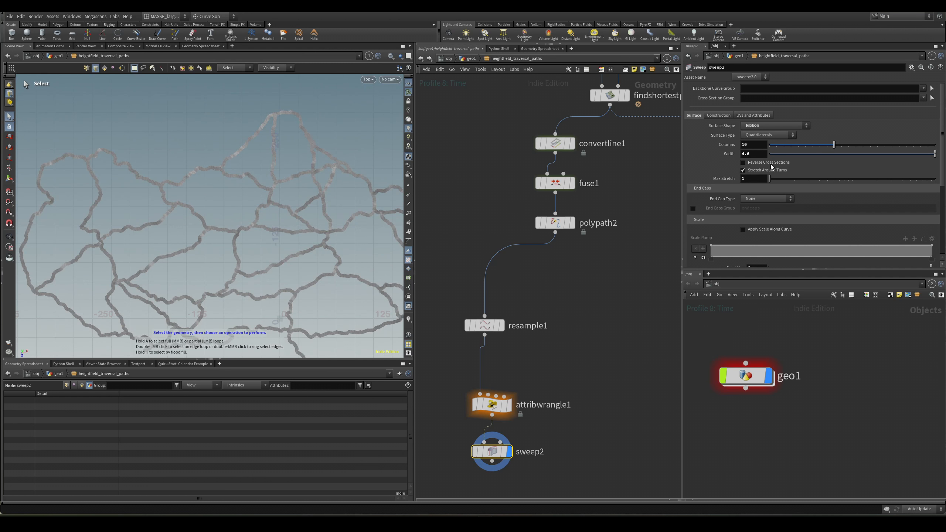
scroll(603, 231, down, 2)
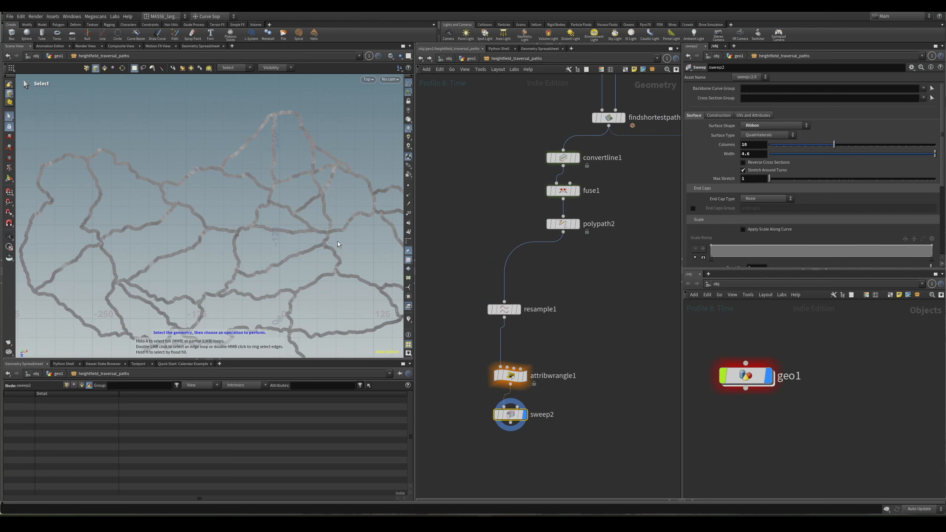
scroll(298, 214, up, 3)
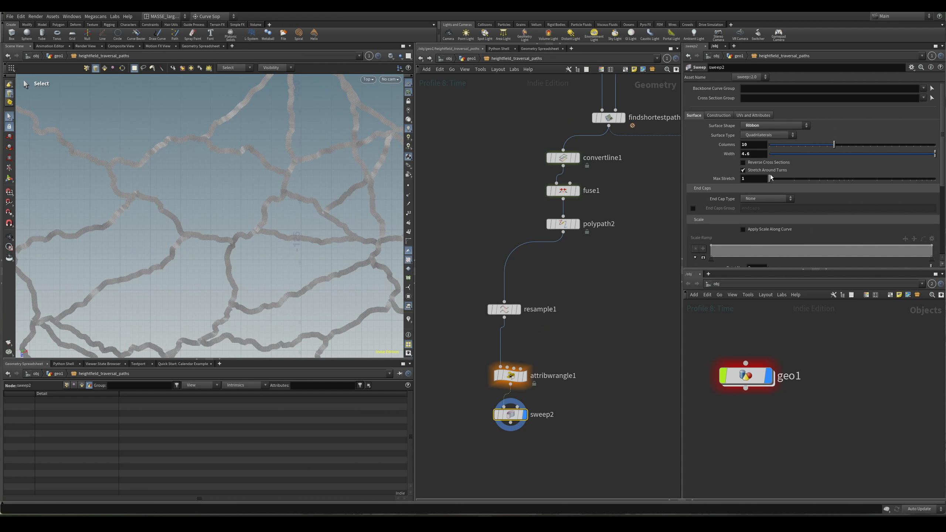
drag(843, 147, 812, 148)
alt+right_drag(332, 192, 433, 207)
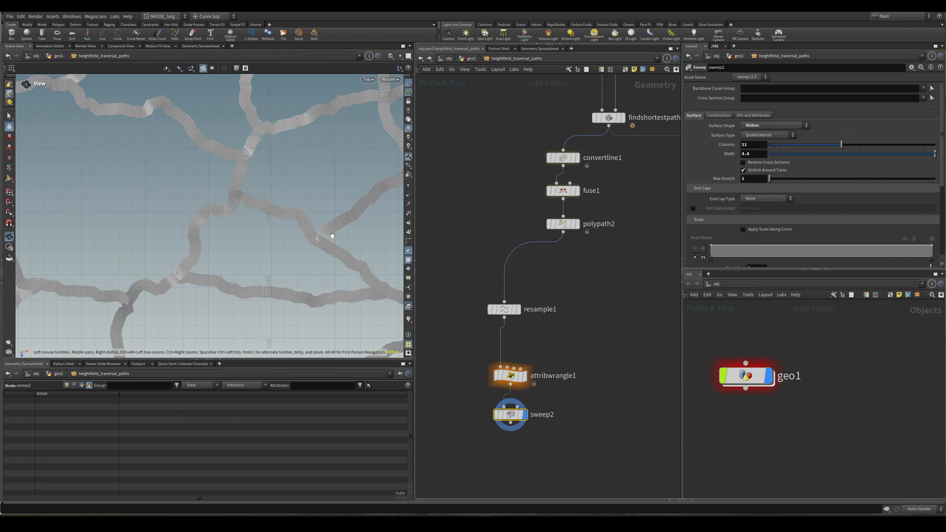
Switch the viewport to perspective and frame the swept path network.
right_drag(332, 235, 321, 254)
key(v)
click(290, 262)
key(g)
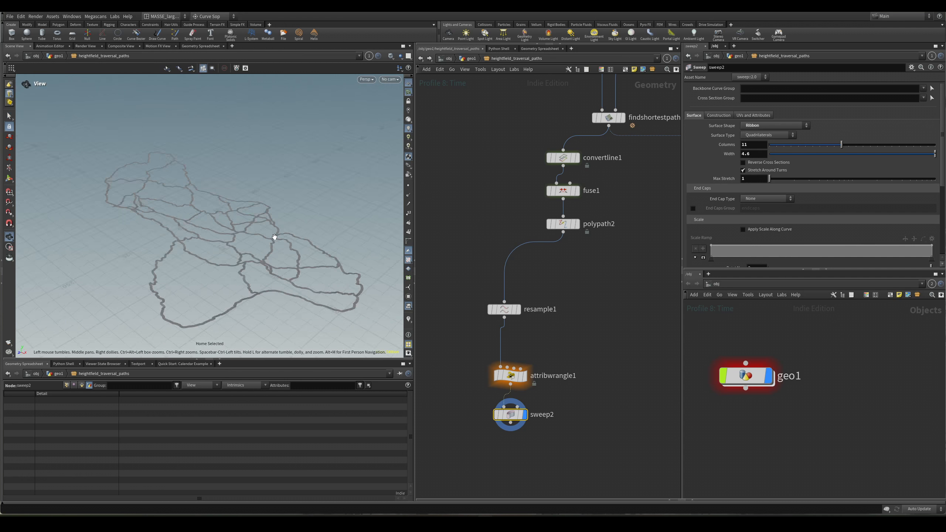
scroll(274, 237, up, 5)
Display resample1 and examine the spacing of its points along the curves and around a junction.
click(504, 309)
key(s)
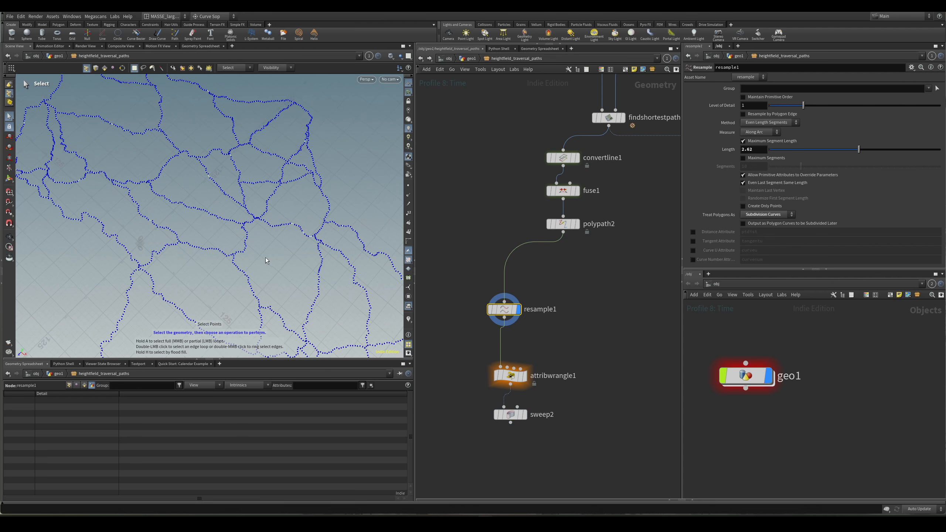
key(Escape)
scroll(257, 247, up, 5)
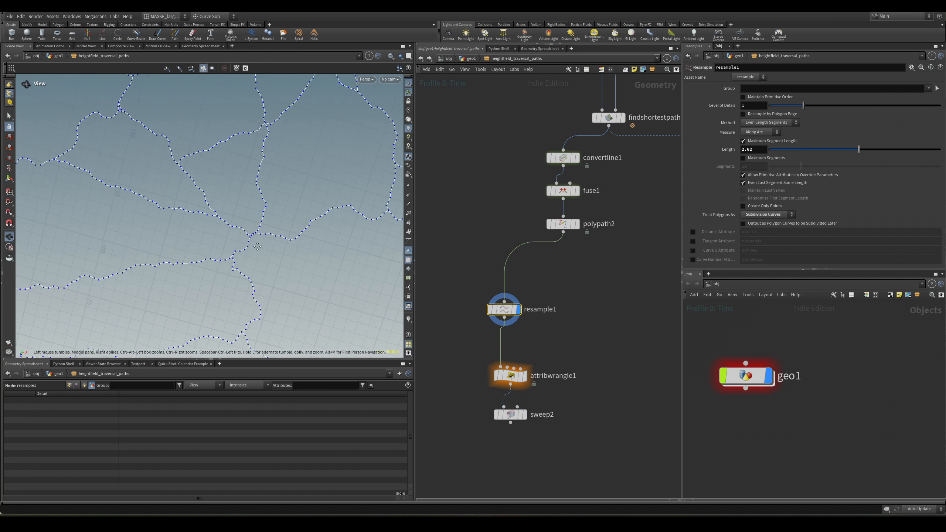
middle_drag(257, 247, 282, 238)
scroll(270, 196, up, 5)
key(s)
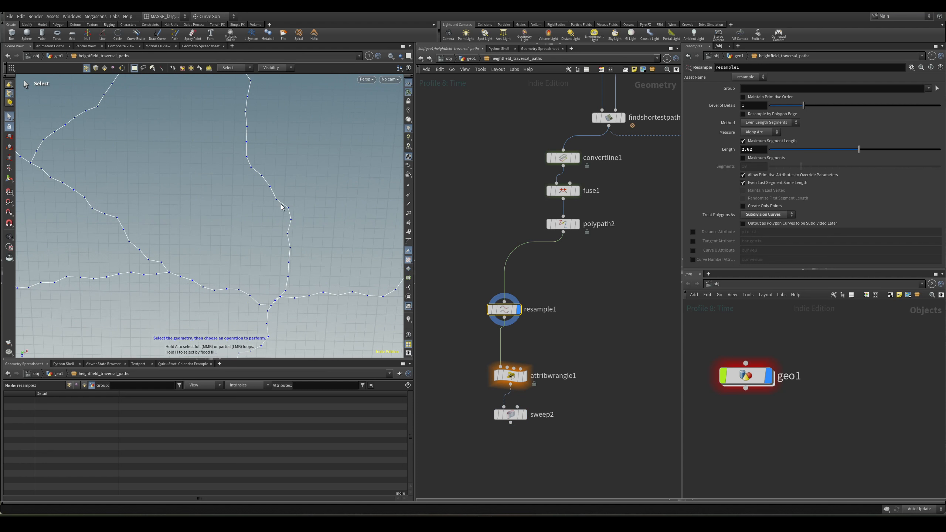
Display sweep2 and insert a Measure node between polypath2 and resample1.
click(524, 414)
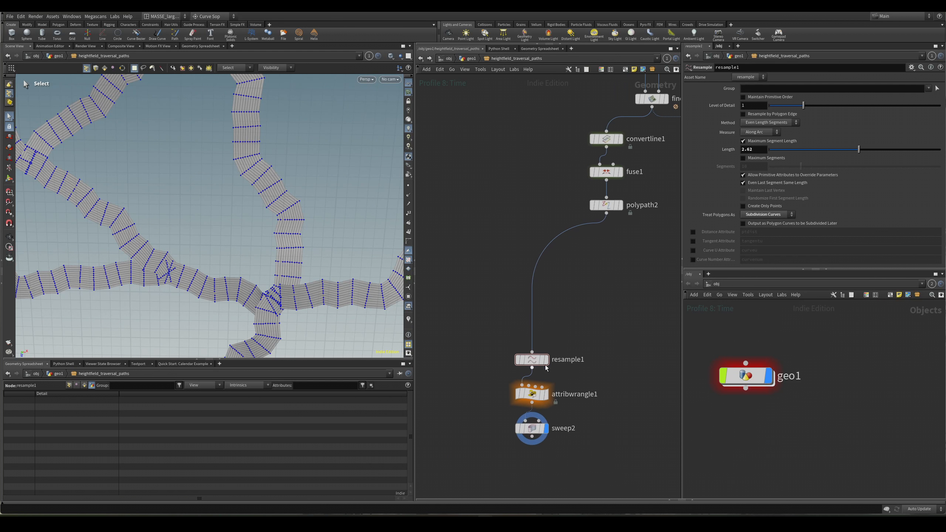
key(Tab)
text(mea)
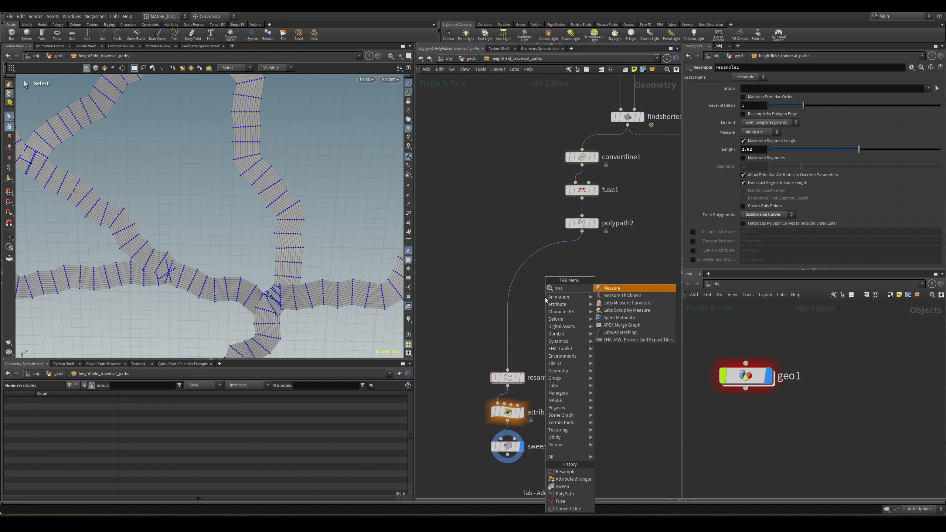
key(Return)
click(545, 297)
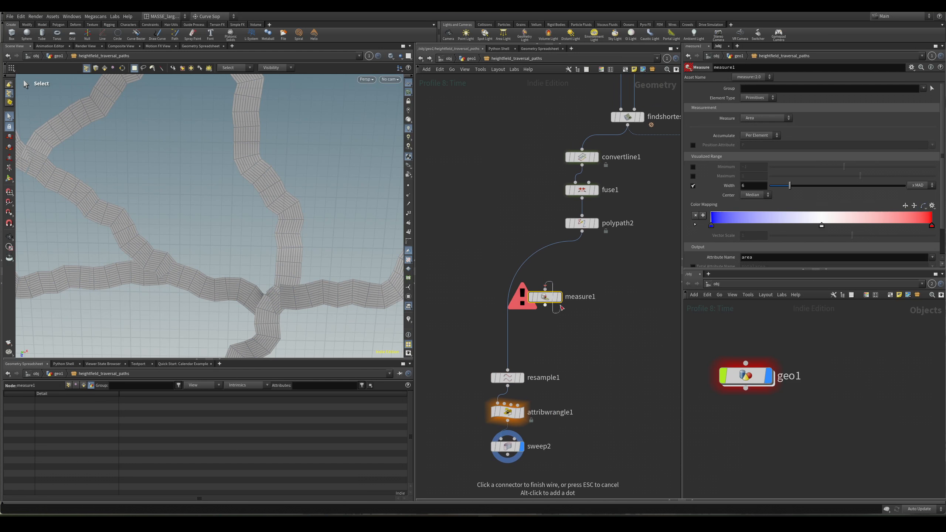
key(Escape)
mouse_move(545, 297)
mouse_down()
mouse_move(508, 286)
mouse_move(532, 289)
mouse_up()
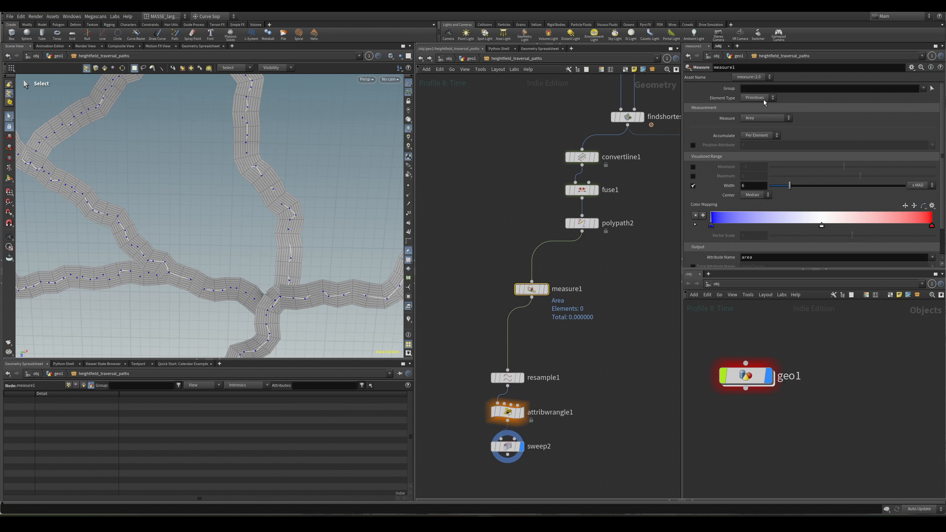
Set measure1 to measure Curvature, and display the node to check its attributes in the node info.
click(766, 120)
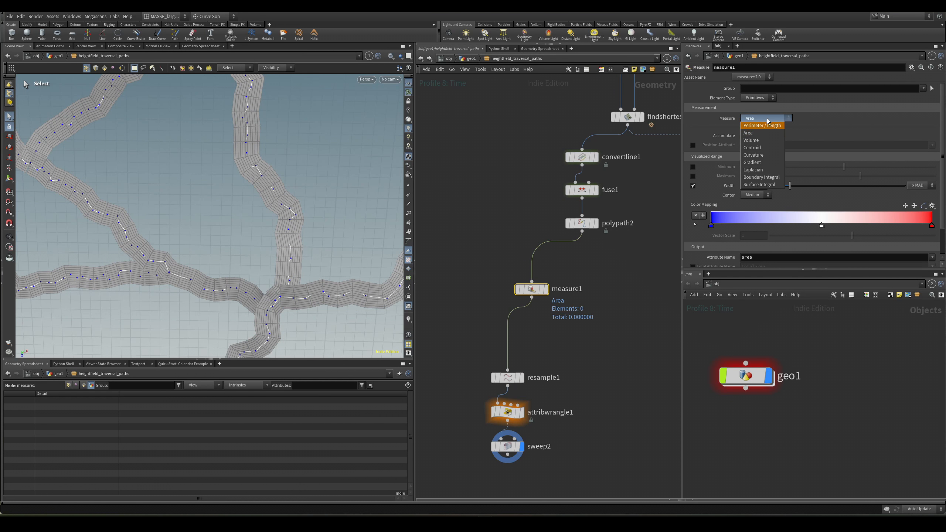
click(774, 155)
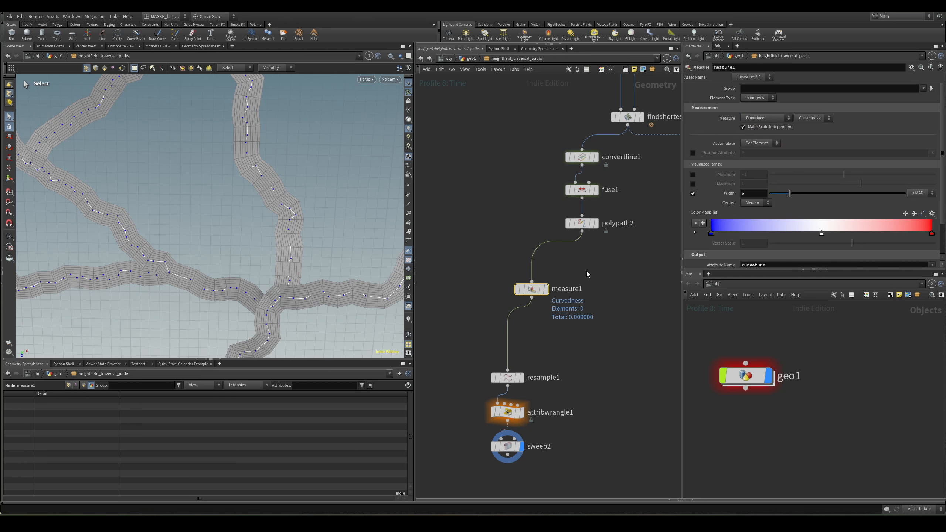
click(544, 290)
click(507, 289)
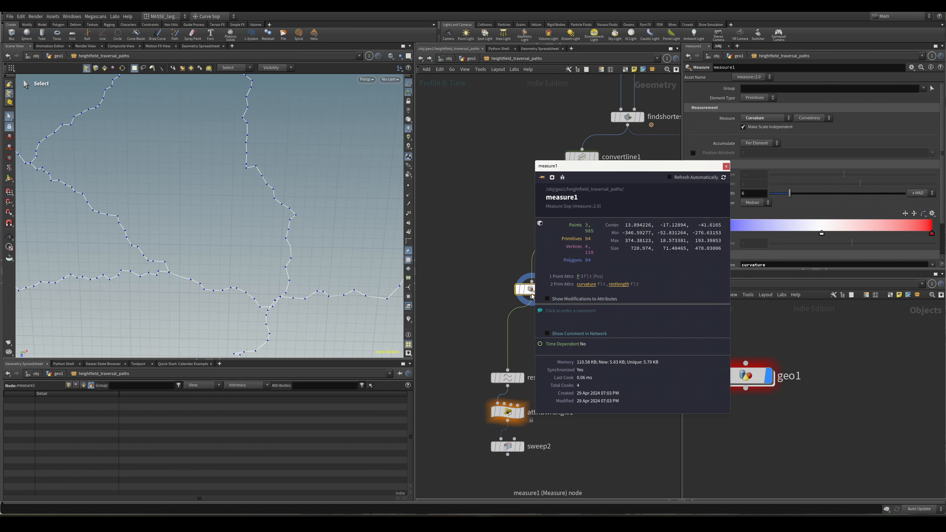
click(593, 285)
click(501, 288)
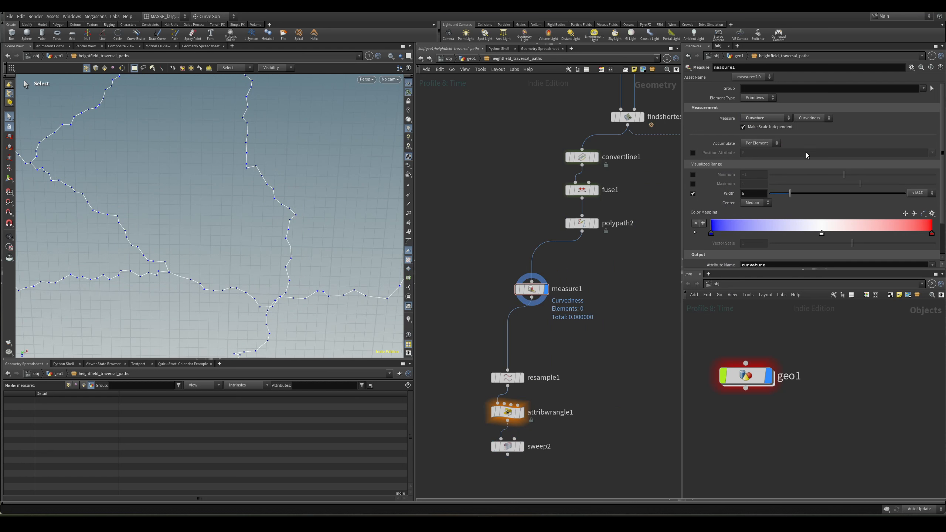
Set measure1's Element Type to Points and check the node info for the curvature attribute.
click(759, 98)
click(756, 98)
middle_click(533, 289)
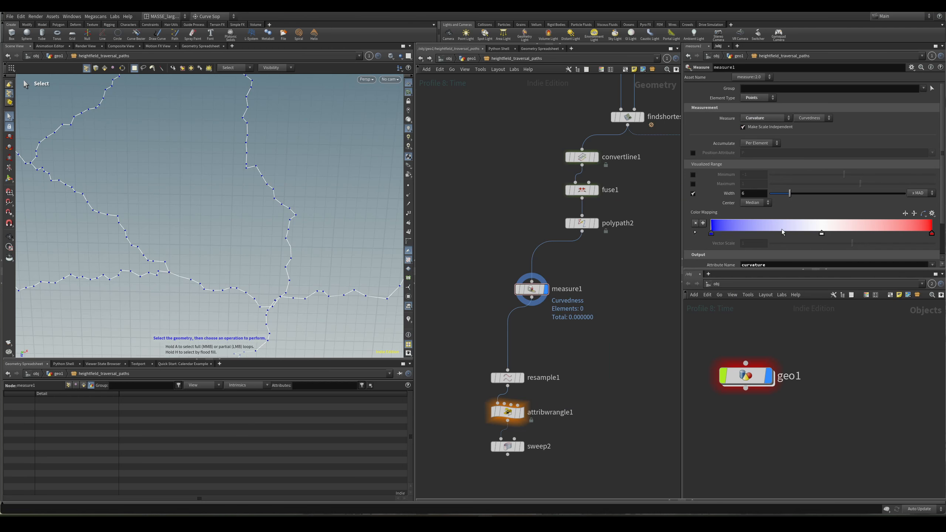
scroll(783, 230, down, 2)
middle_click(531, 290)
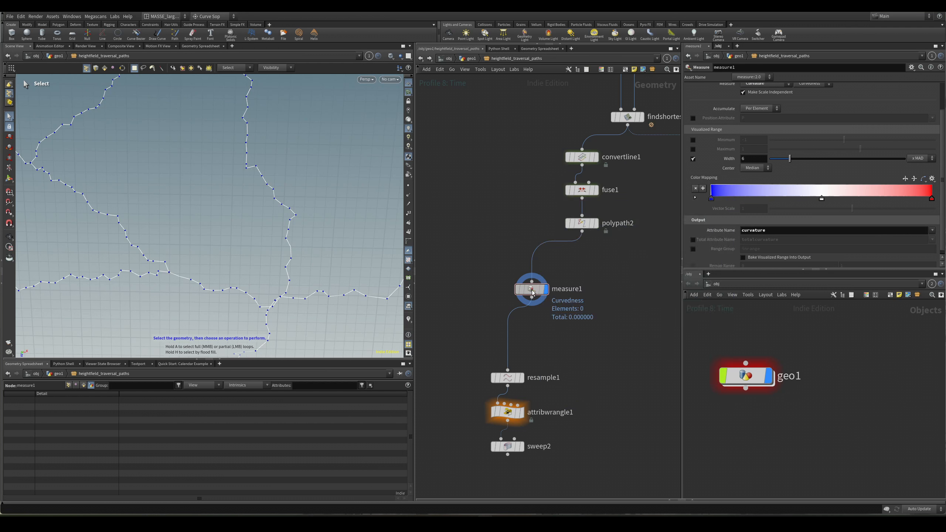
middle_click(531, 290)
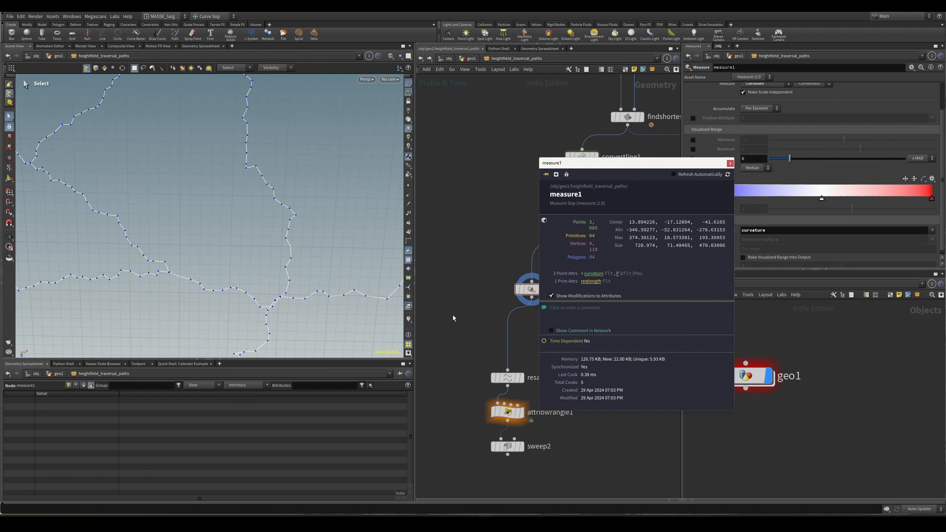
Turn on the scene's curvature visualizer and examine the curvature colours at sharp bends and across the path network.
click(409, 319)
click(411, 311)
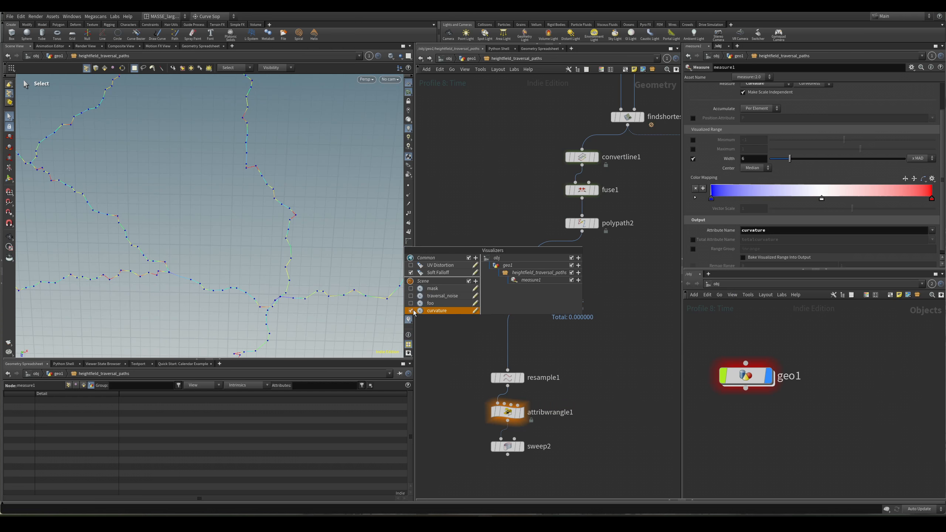
alt+right_drag(293, 232, 205, 256)
alt+right_drag(262, 238, 387, 229)
alt+right_drag(306, 215, 271, 259)
alt+middle_drag(270, 259, 283, 240)
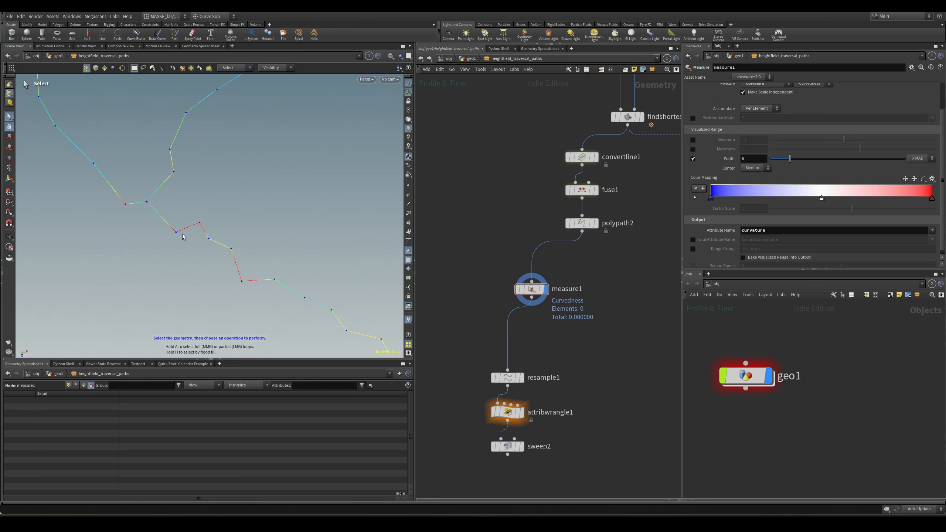
scroll(259, 209, down, 10)
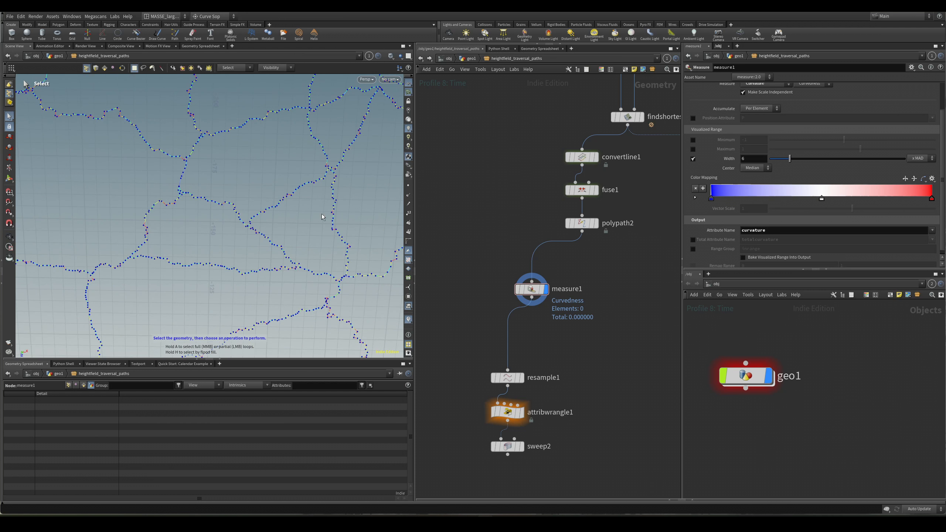
alt+middle_drag(323, 217, 244, 297)
alt+middle_drag(215, 208, 228, 258)
alt+right_drag(261, 134, 559, 120)
alt+middle_drag(290, 187, 283, 246)
Move sweep2 further down, insert an Attribute Wrangle between attribwrangle1 and sweep2, and display the new wrangle.
middle_drag(544, 335, 561, 286)
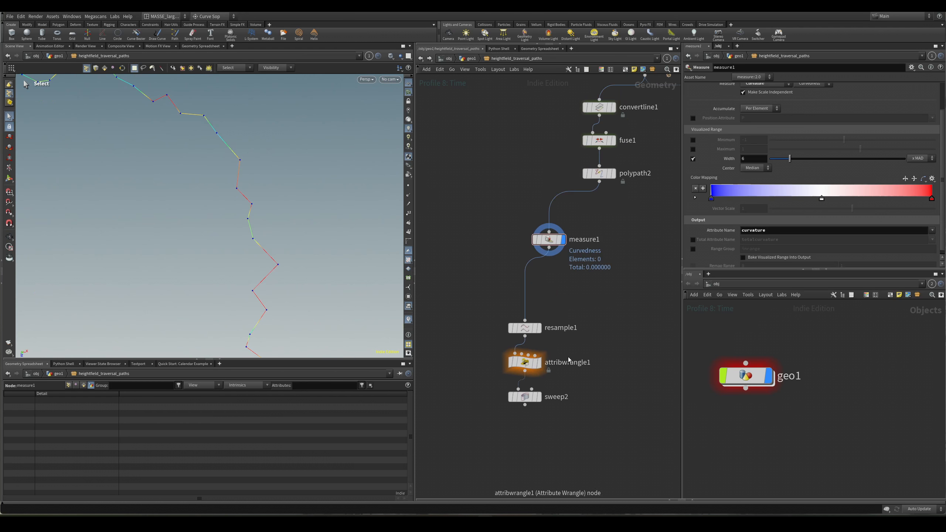
middle_drag(568, 360, 586, 297)
drag(543, 335, 547, 397)
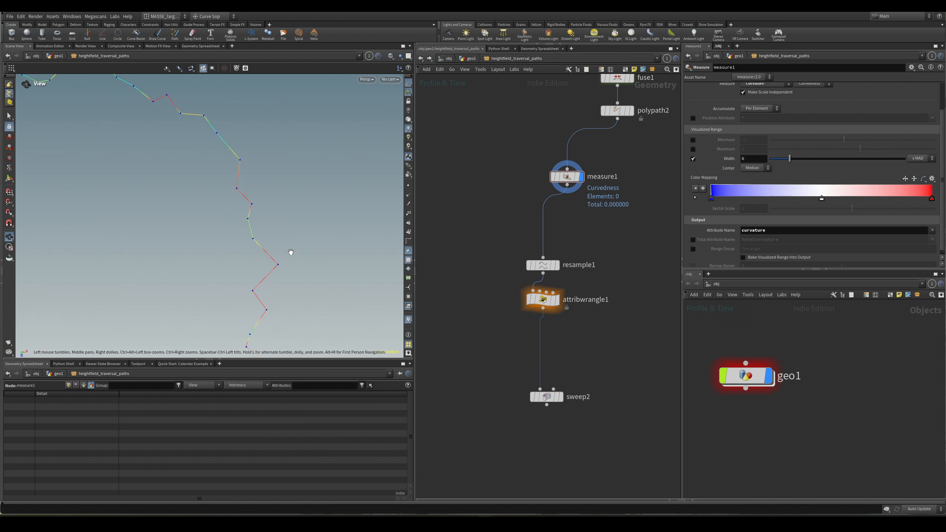
alt+right_drag(328, 255, 241, 292)
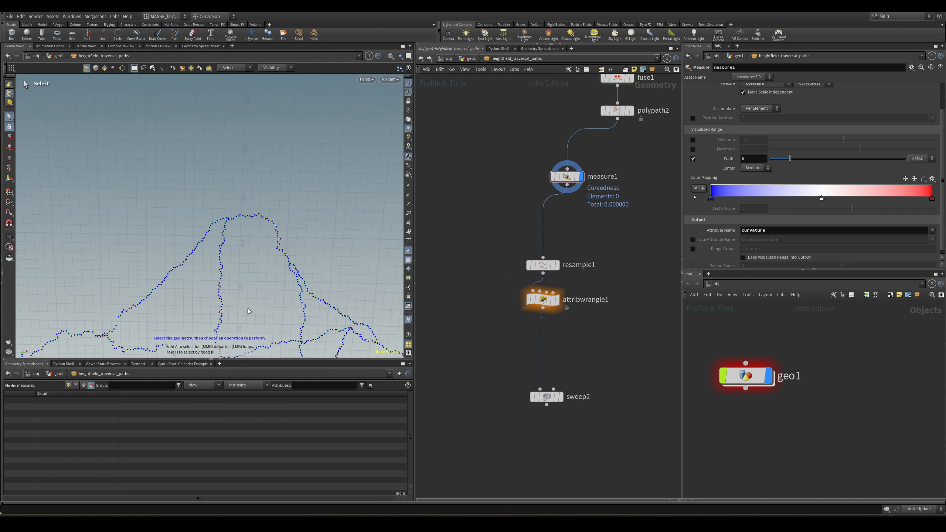
alt+middle_drag(263, 322, 244, 307)
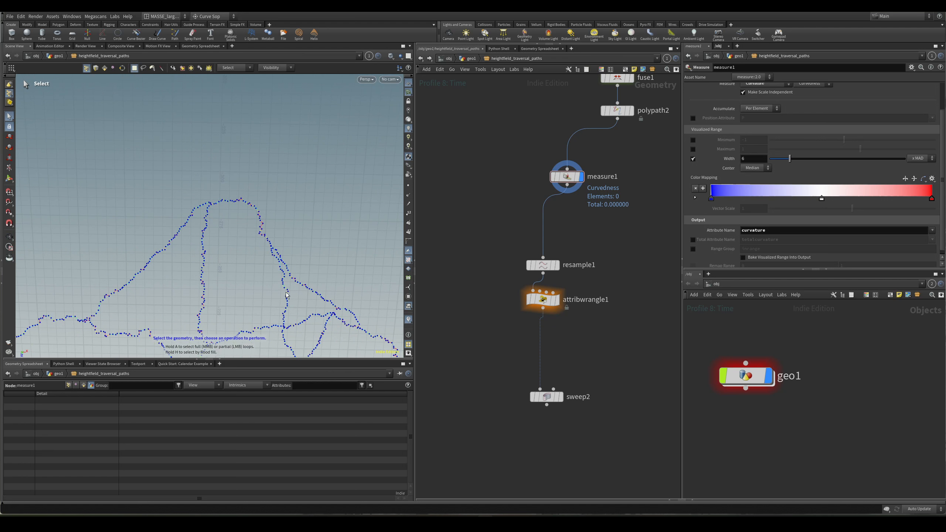
alt+right_drag(294, 282, 496, 276)
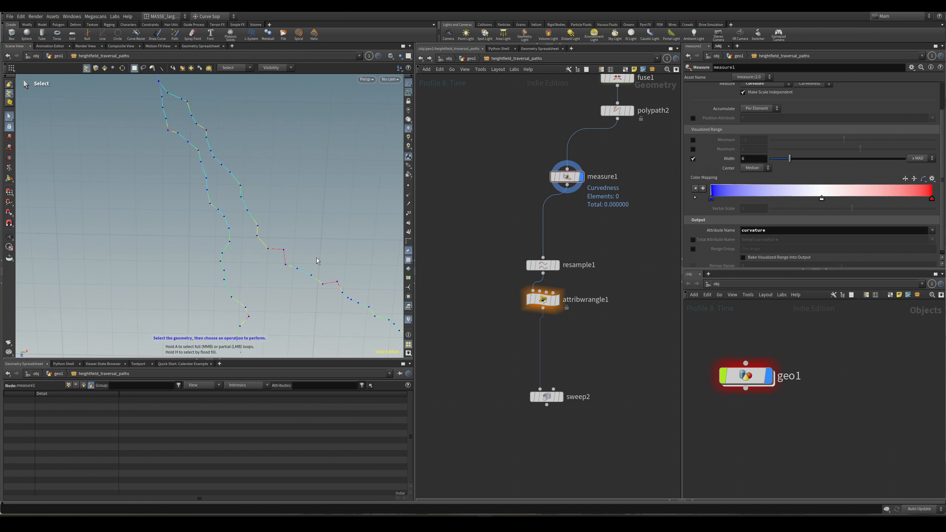
alt+right_drag(283, 258, 447, 281)
key(Tab)
text(wr)
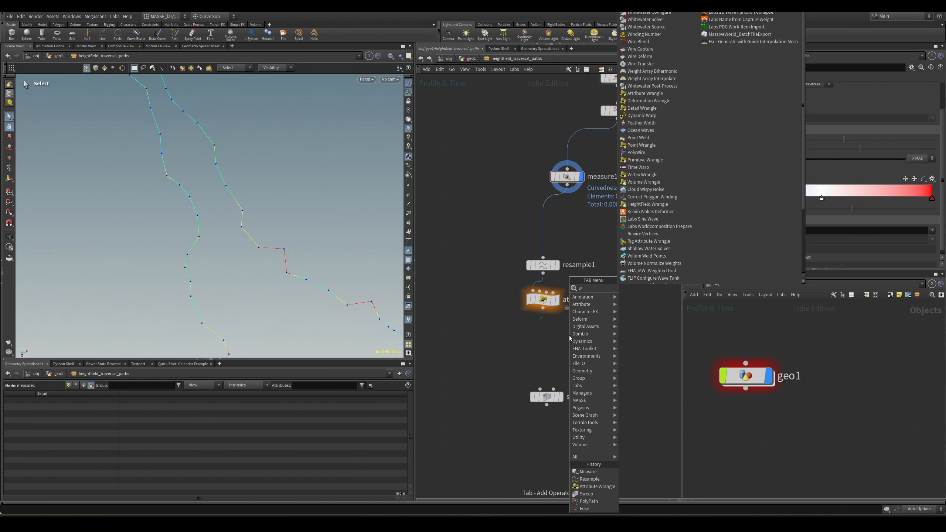
key(Return)
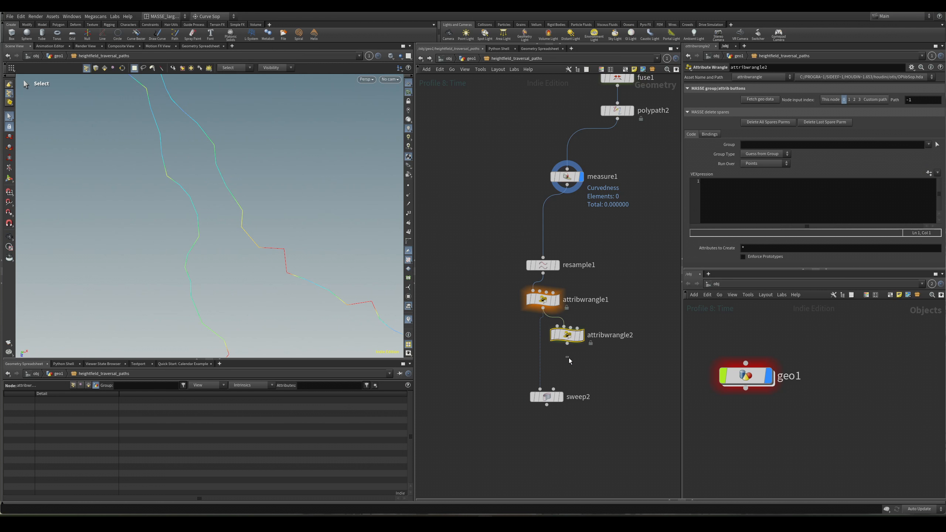
click(503, 322)
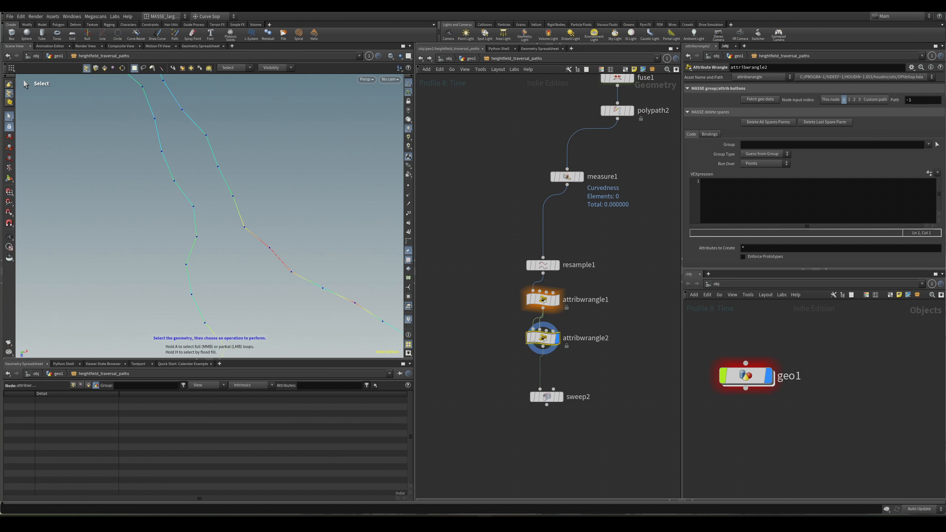
scroll(576, 379, up, 3)
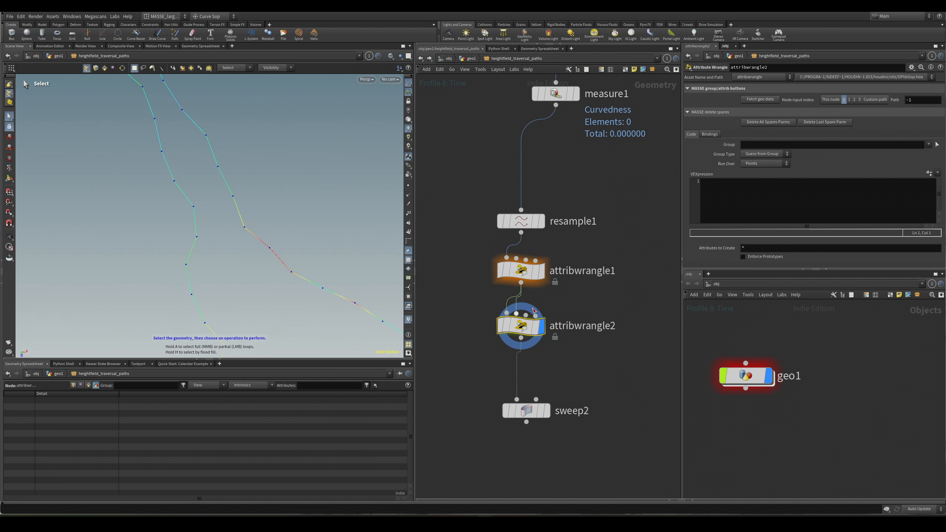
click(766, 218)
text(float curvature_threshold = chf("curvature_threshold"); if(@curvature > curvature_threshold){ removepoint(0,@ptnum,0); })
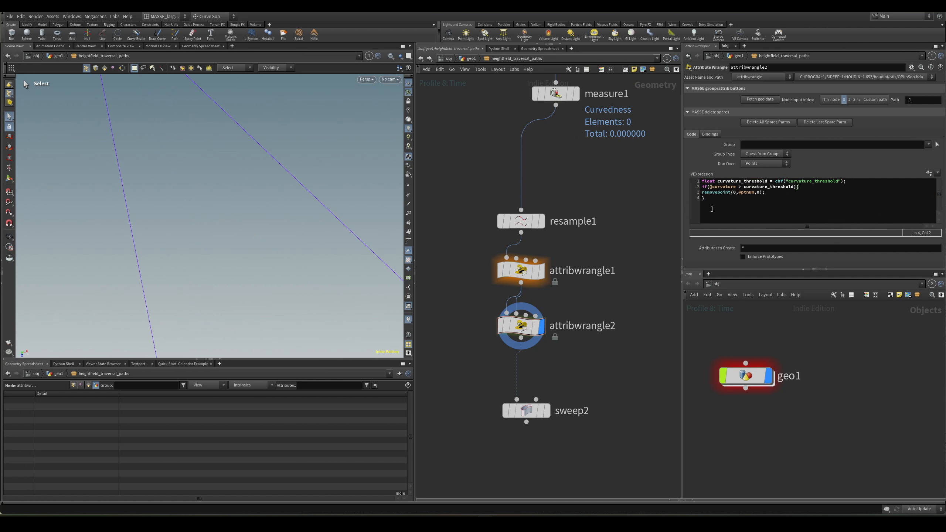
click(929, 173)
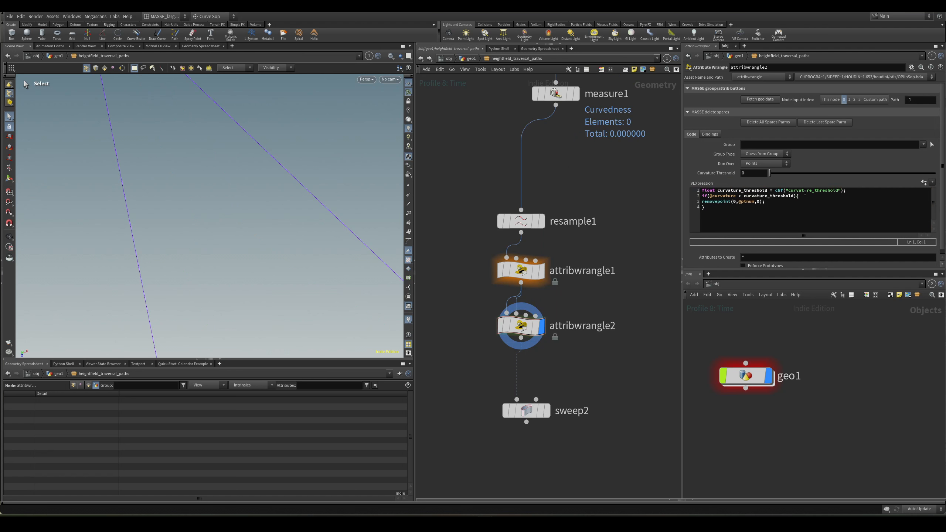
click(522, 271)
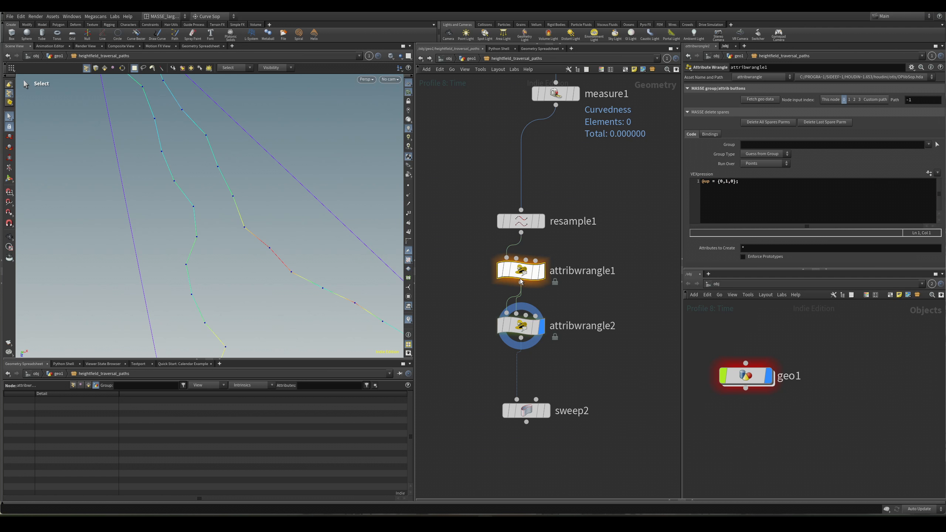
click(523, 326)
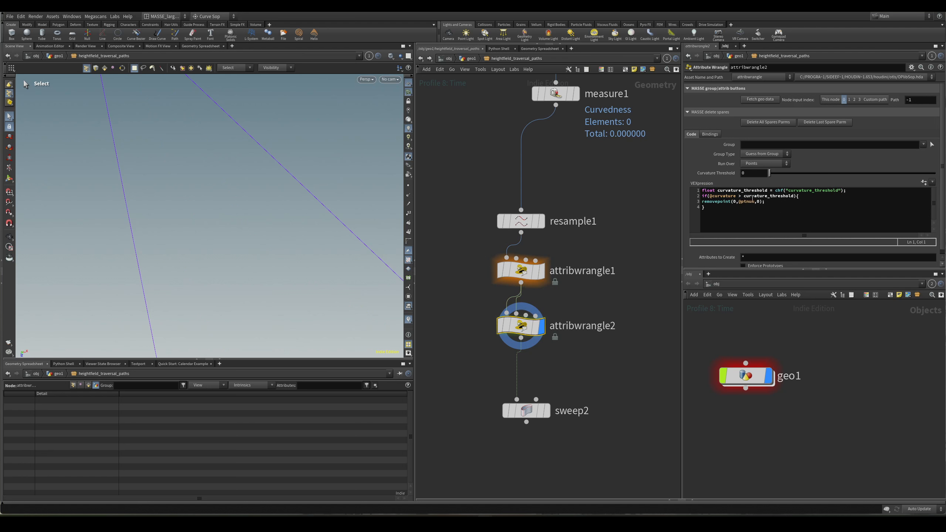
Raise attribwrangle2's Curvature Threshold to 0.259 and switch the viewport to the Top view to see the whole network.
drag(770, 173, 812, 185)
alt+right_drag(160, 239, 121, 224)
key(v)
click(171, 195)
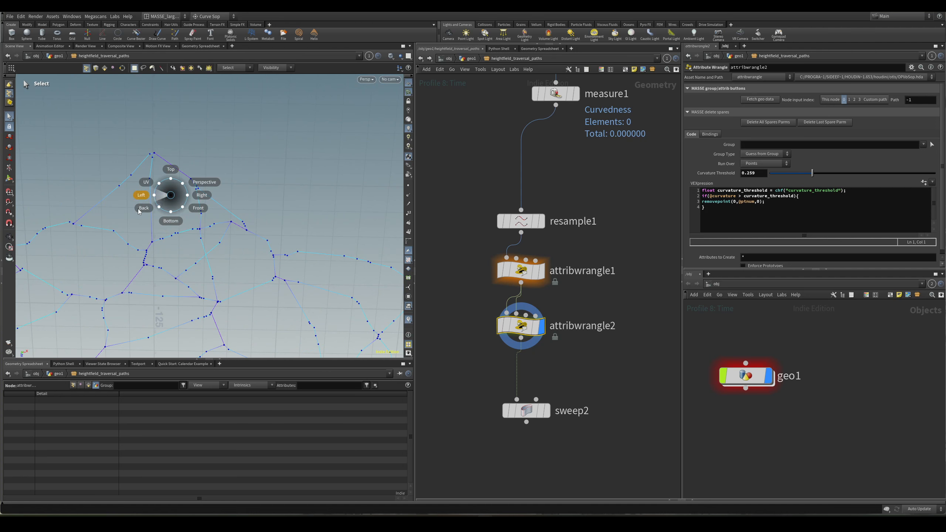
click(138, 212)
key(v)
click(192, 191)
click(195, 168)
alt+right_drag(203, 171, 261, 223)
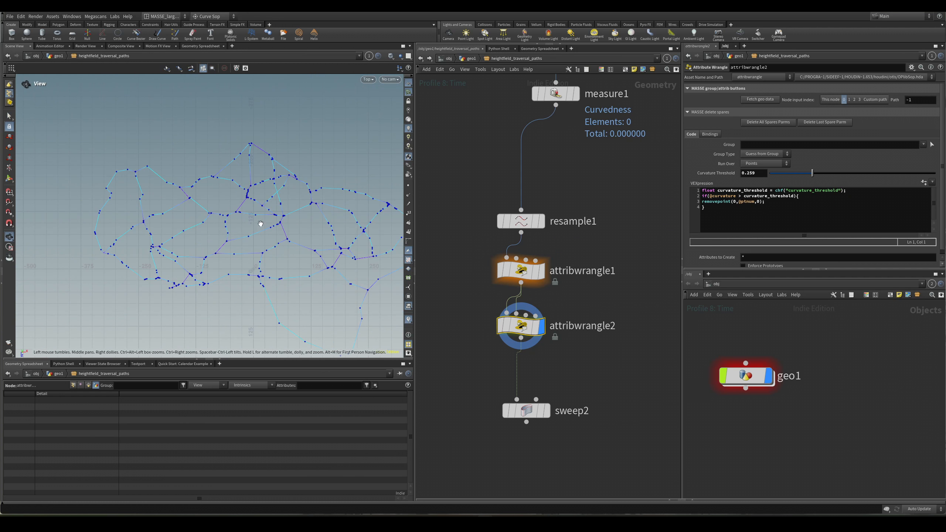
Try Curvature Threshold values of 0, 0.906 and 1, comparing the remaining points on the path network.
drag(812, 174, 767, 187)
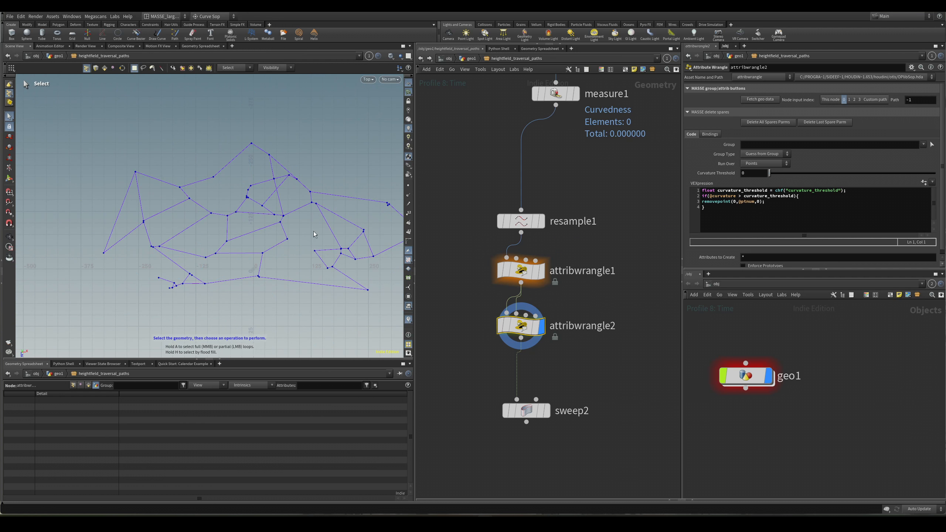
alt+right_drag(249, 225, 249, 242)
alt+middle_drag(249, 242, 238, 243)
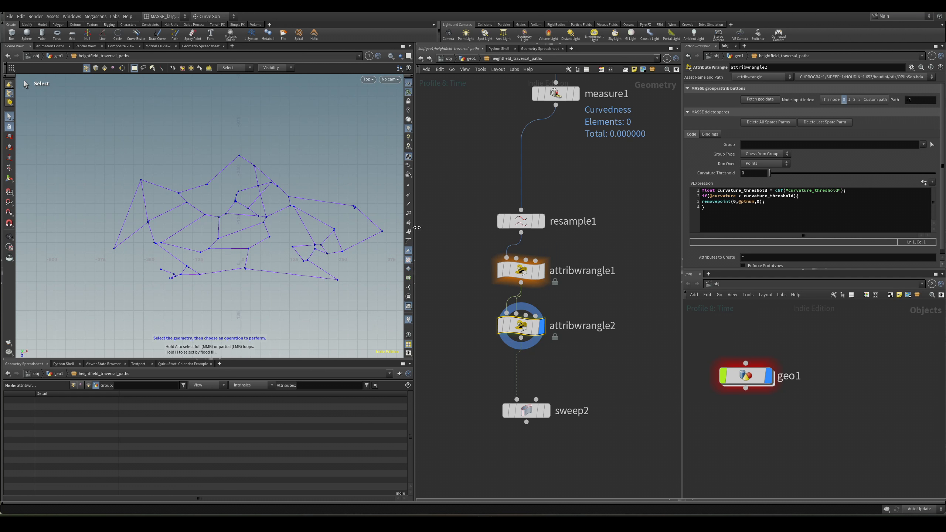
drag(769, 173, 920, 183)
right_drag(323, 202, 629, 213)
alt+right_drag(274, 206, 530, 197)
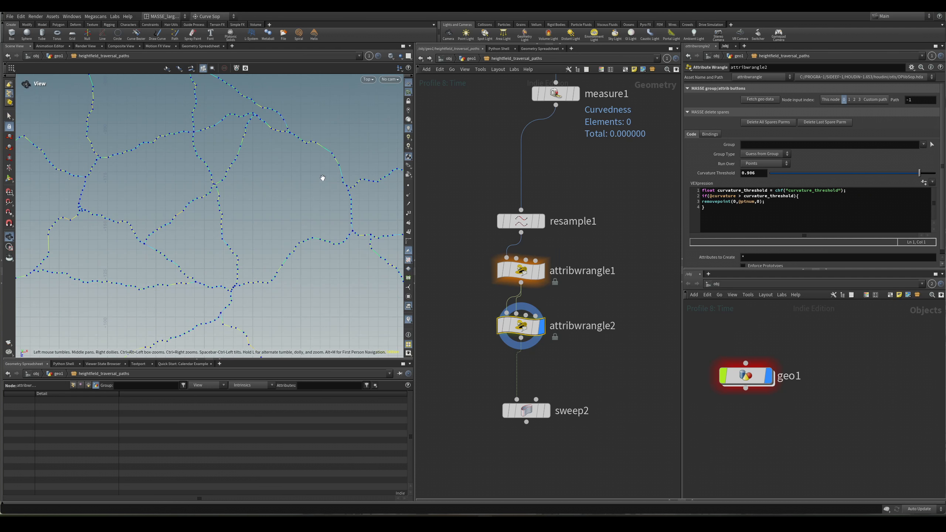
alt+middle_drag(322, 177, 347, 241)
drag(919, 173, 938, 177)
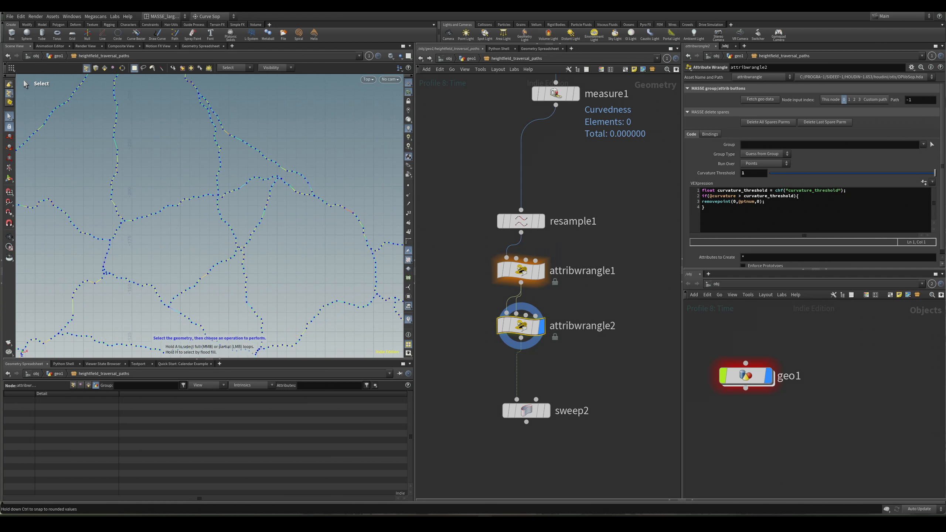
Raise the Curvature Threshold to 3.8 and inspect the curves around a junction.
middle_drag(763, 173, 843, 175)
alt+right_drag(322, 202, 315, 234)
alt+middle_drag(315, 234, 268, 216)
alt+right_drag(268, 216, 325, 171)
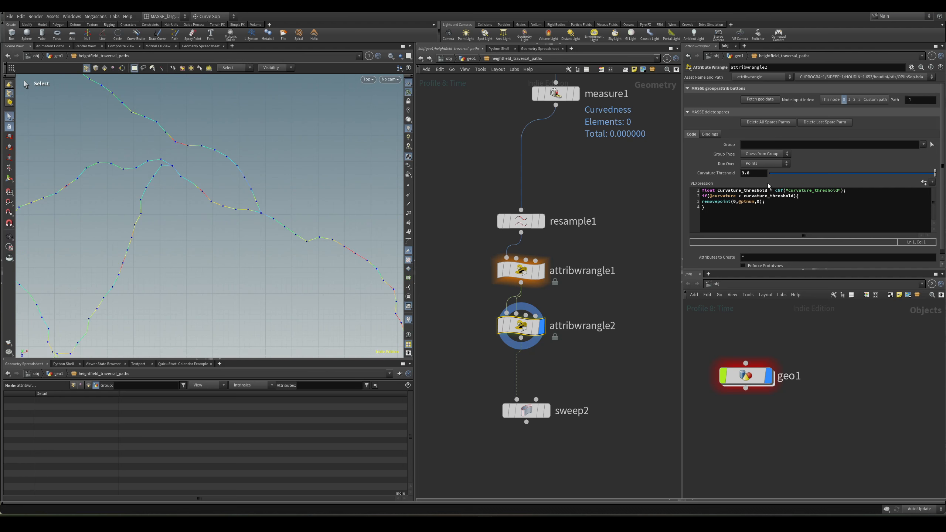
Lower the Curvature Threshold to 3.3 and inspect the sharp, high-curvature bends along the paths.
middle_drag(753, 173, 751, 173)
middle_drag(691, 173, 741, 178)
alt+middle_drag(205, 256, 309, 171)
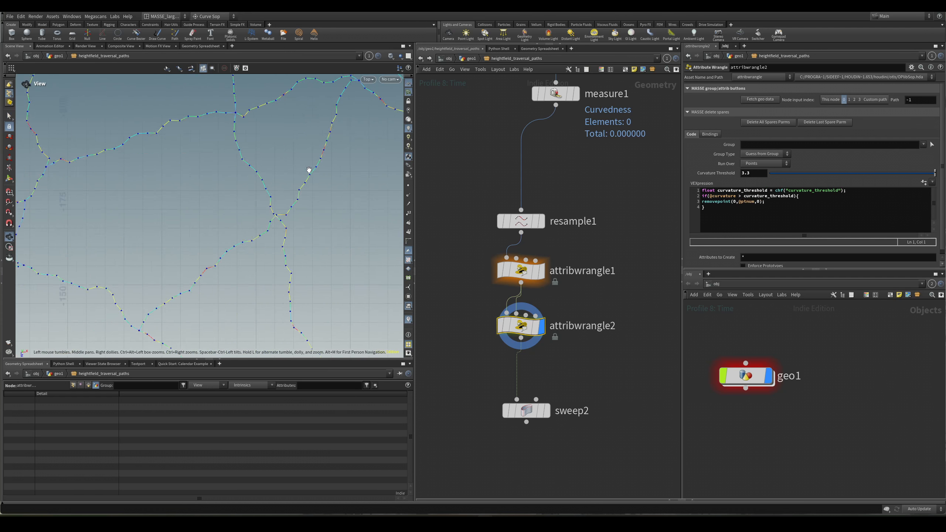
alt+right_drag(308, 171, 298, 218)
alt+middle_drag(298, 217, 273, 217)
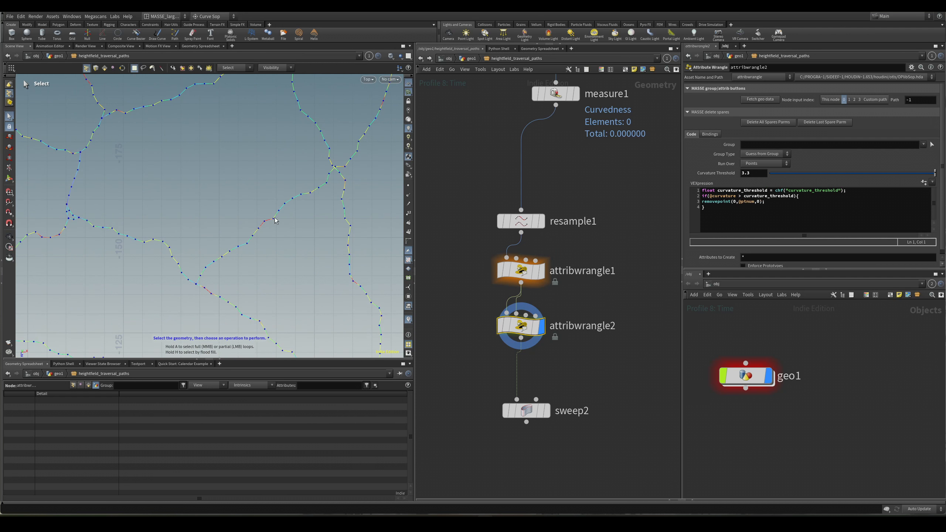
alt+right_drag(275, 220, 471, 192)
alt+middle_drag(358, 198, 334, 220)
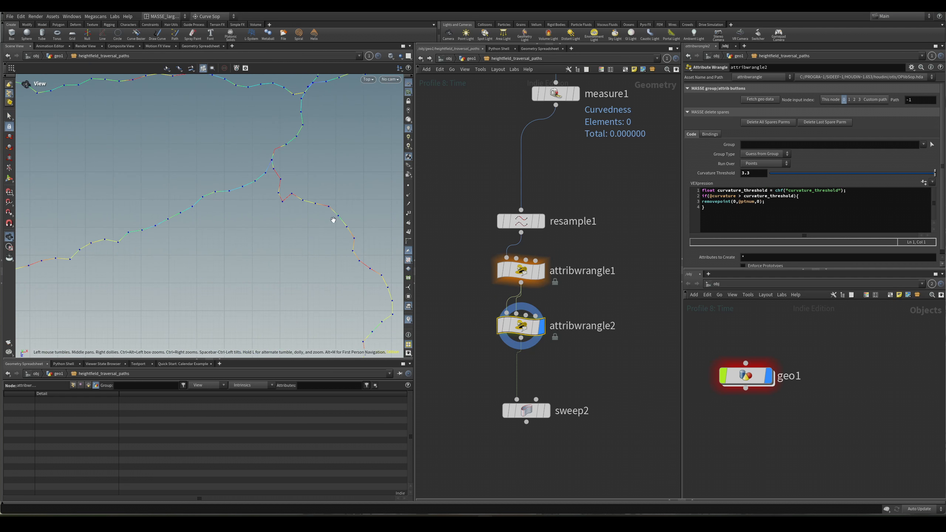
alt+right_drag(334, 220, 364, 186)
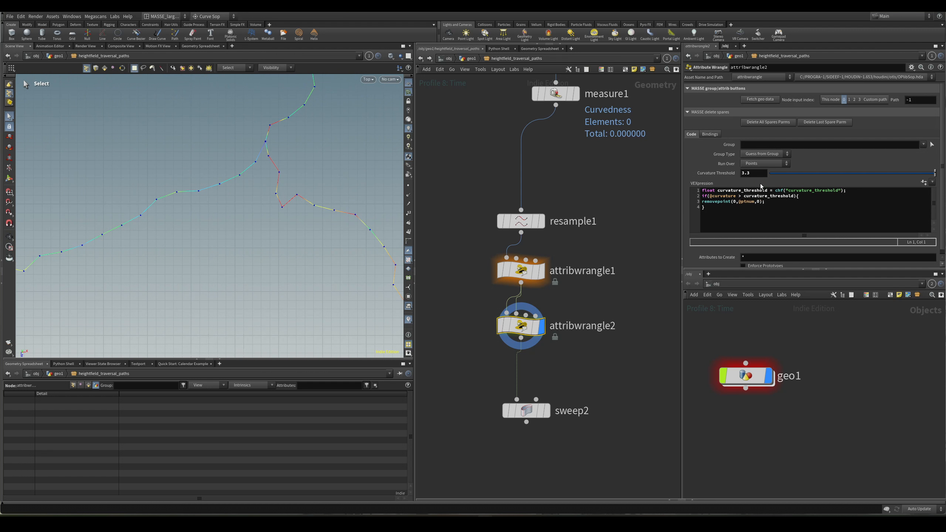
Set attribwrangle2's Curvature Threshold to 1.1 and check the thinned points across the whole path network.
middle_drag(760, 173, 655, 182)
middle_drag(753, 174, 733, 173)
alt+right_drag(315, 173, 215, 294)
alt+middle_drag(215, 294, 218, 273)
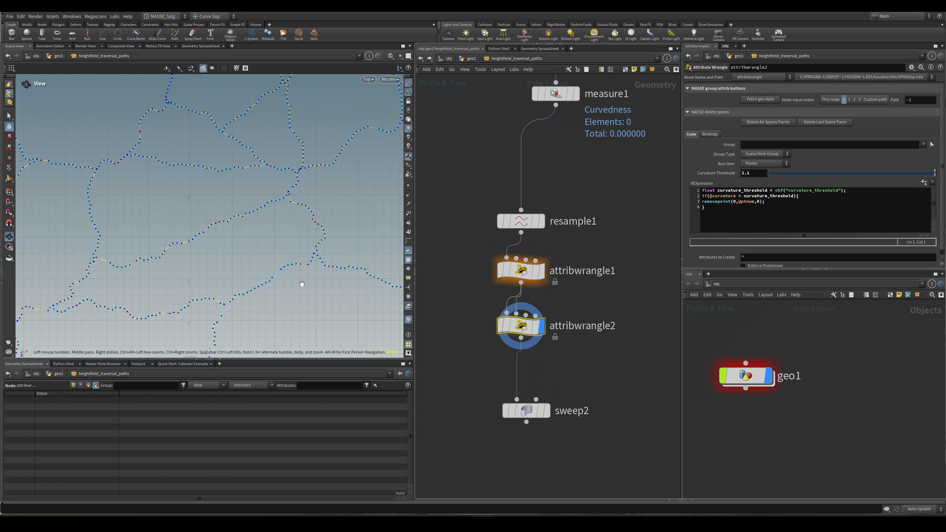
alt+right_drag(299, 284, 220, 288)
alt+middle_drag(221, 287, 326, 248)
alt+right_drag(220, 242, 151, 262)
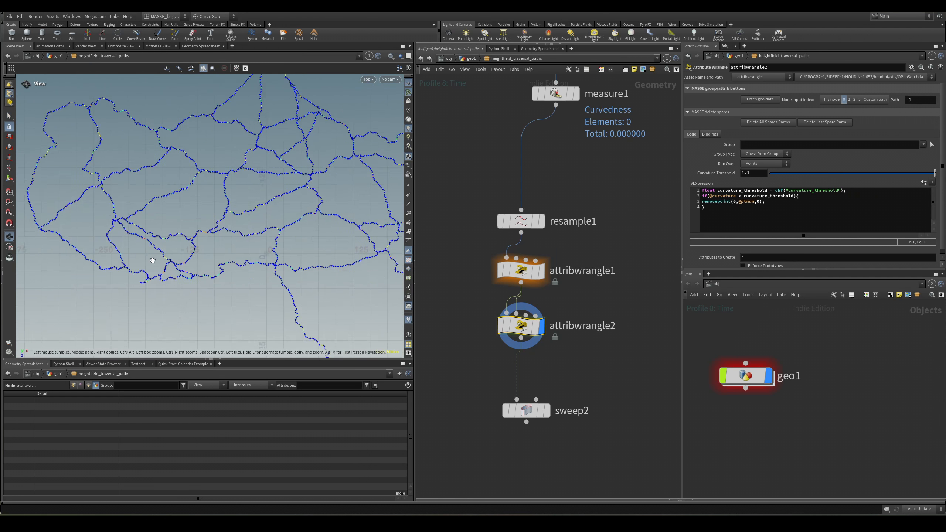
alt+middle_drag(152, 262, 172, 277)
mouse_move(759, 173)
middle_down()
mouse_move(784, 174)
mouse_move(756, 174)
mouse_move(766, 174)
middle_up()
scroll(287, 216, up, 10)
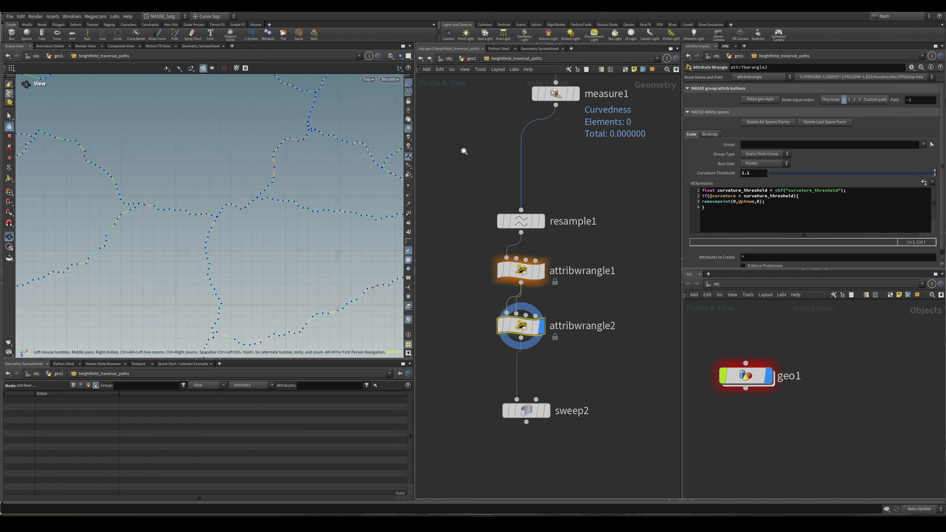
Display sweep2 and examine the ribbon geometry around junctions and across the network.
key(Escape)
alt+right_drag(319, 201, 188, 304)
alt+right_drag(142, 231, 496, 301)
middle_drag(571, 371, 581, 355)
drag(582, 357, 532, 399)
key(r)
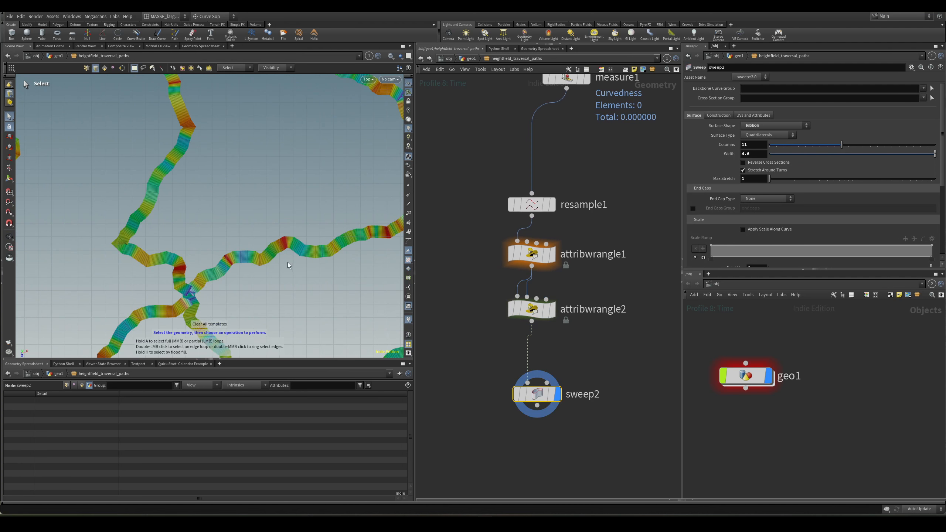
key(Escape)
scroll(149, 251, down, 8)
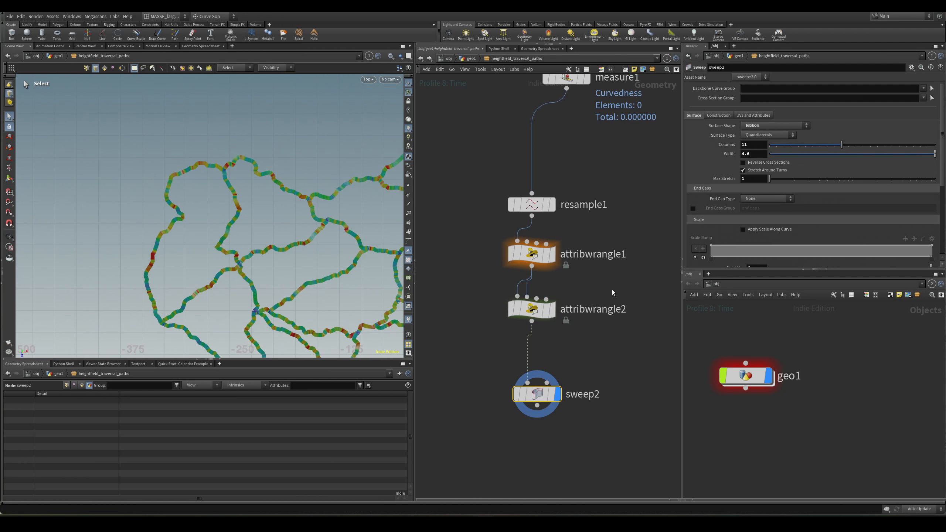
Align resample1, both wrangles and sweep2 in a compact vertical column below measure1, and select attribwrangle2.
drag(587, 269, 543, 256)
drag(606, 418, 521, 204)
key(a)
drag(538, 238, 545, 289)
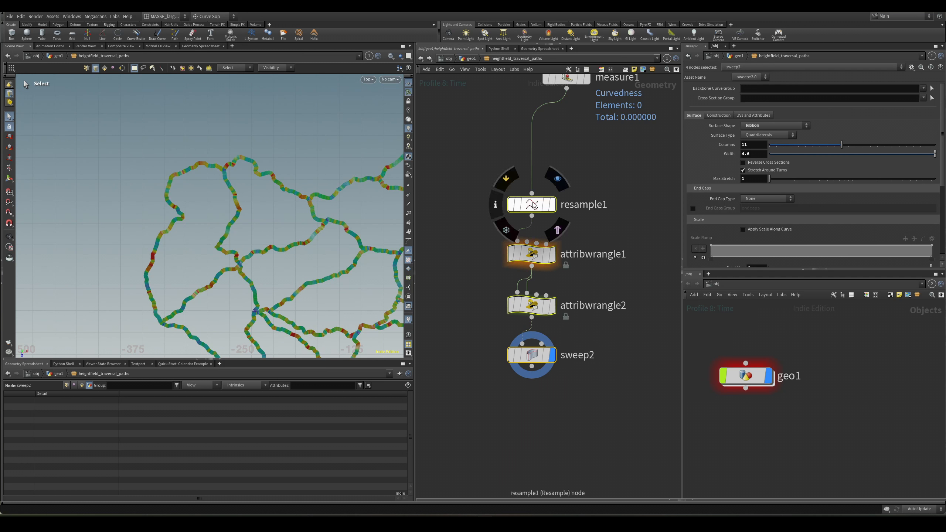
scroll(563, 294, down, 5)
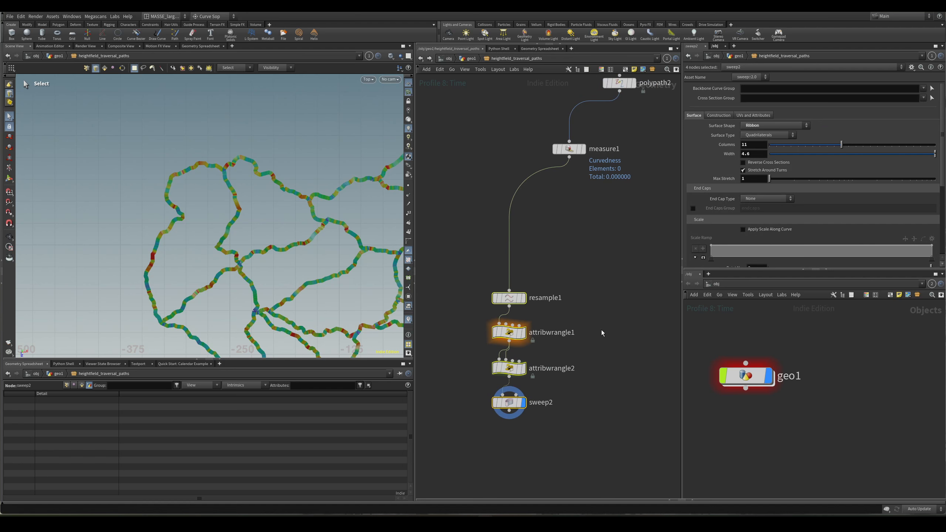
click(508, 368)
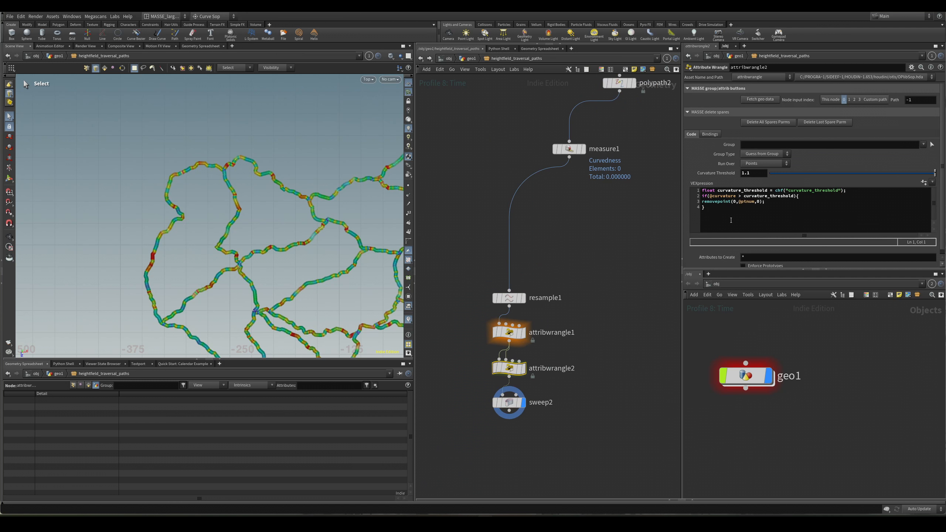
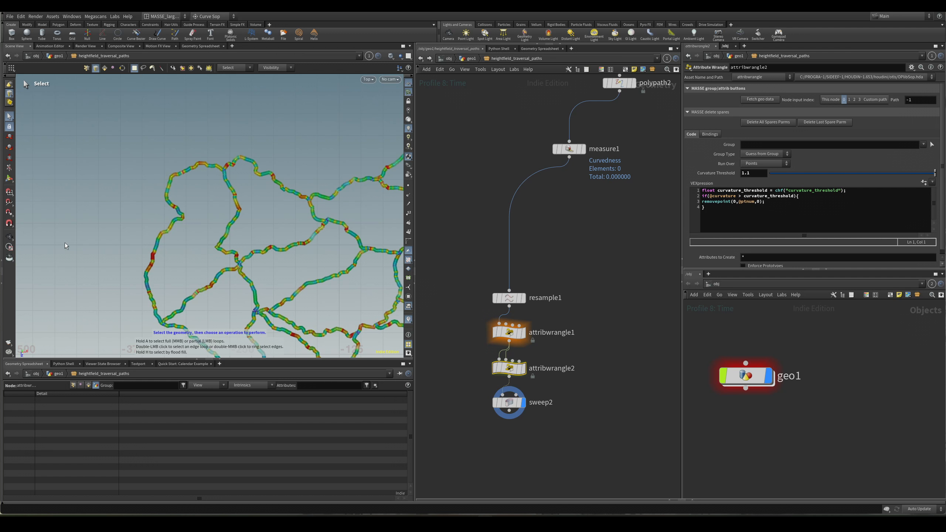
Display measure1 and examine its curvature coloring and point distribution along the unsmoothed paths.
middle_drag(610, 291, 599, 307)
click(573, 163)
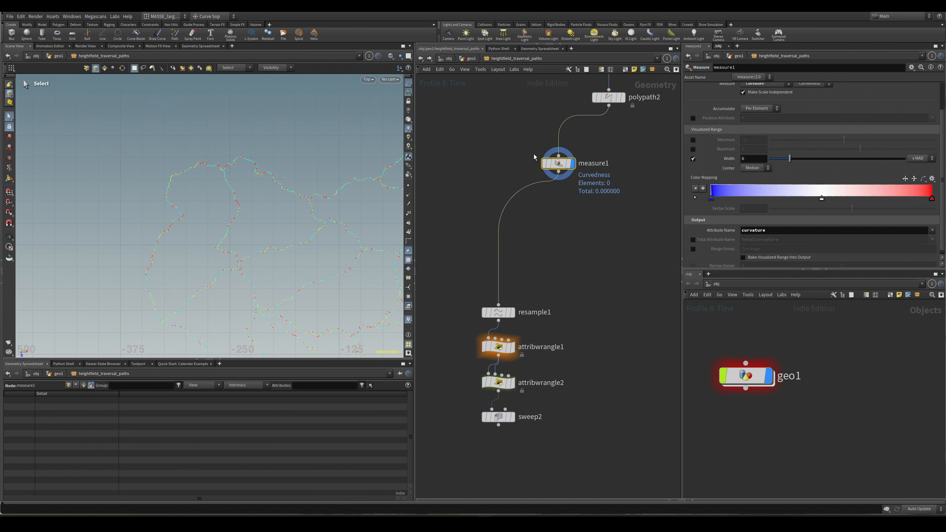
key(Escape)
scroll(279, 232, up, 5)
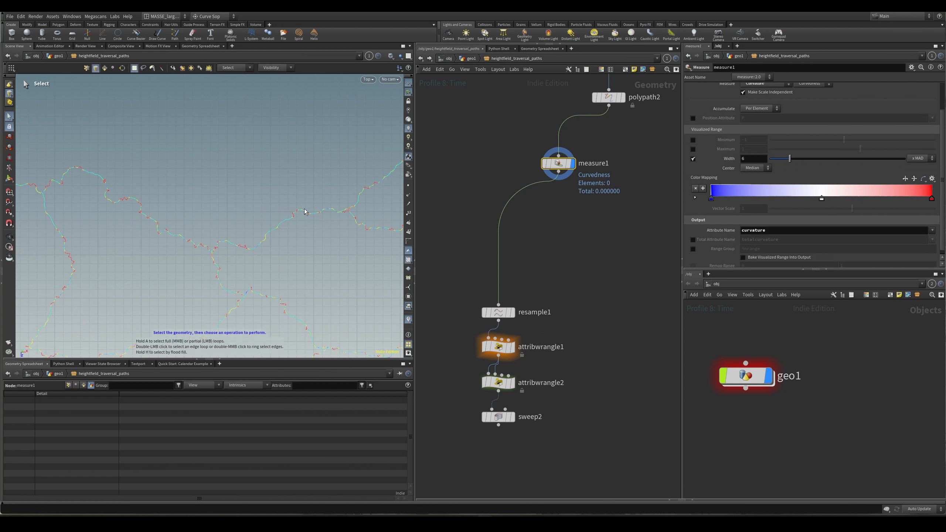
key(s)
scroll(297, 248, down, 3)
middle_drag(637, 271, 596, 244)
scroll(309, 227, up, 5)
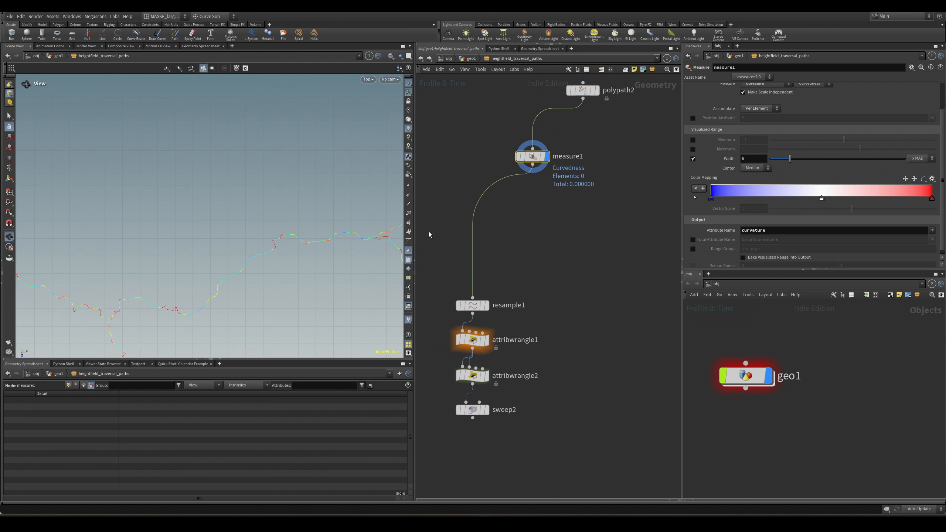
key(1)
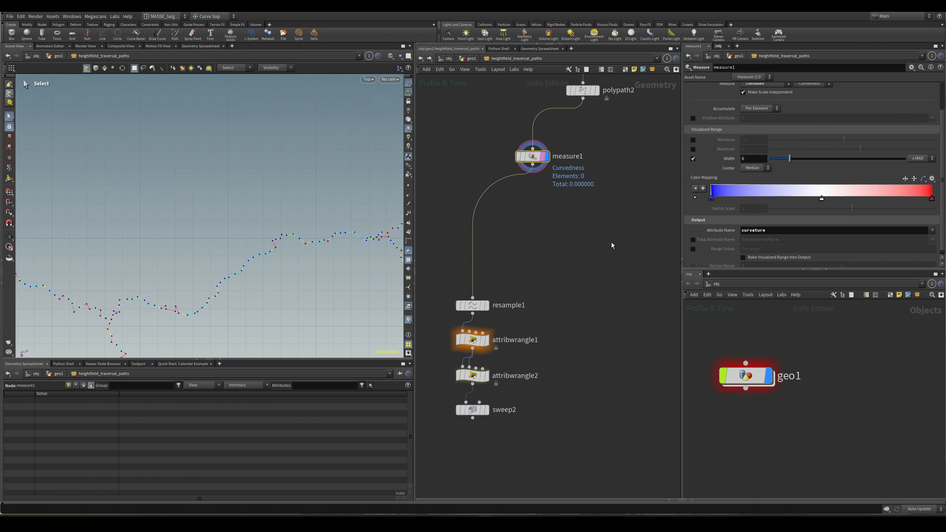
key(2)
scroll(355, 248, down, 3)
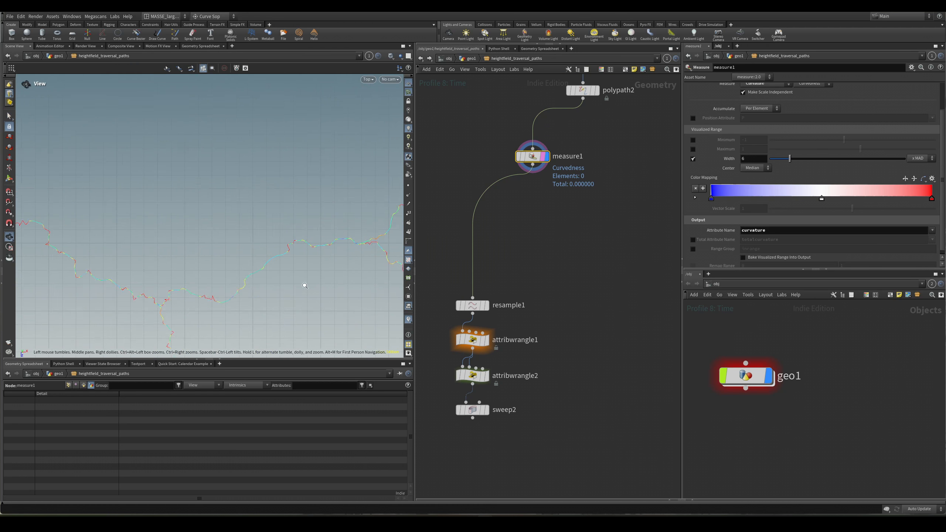
Hide the curvature color visualization so the path network shows as plain lines.
click(409, 319)
scroll(332, 268, down, 5)
alt+middle_drag(383, 309, 377, 284)
middle_drag(548, 231, 541, 231)
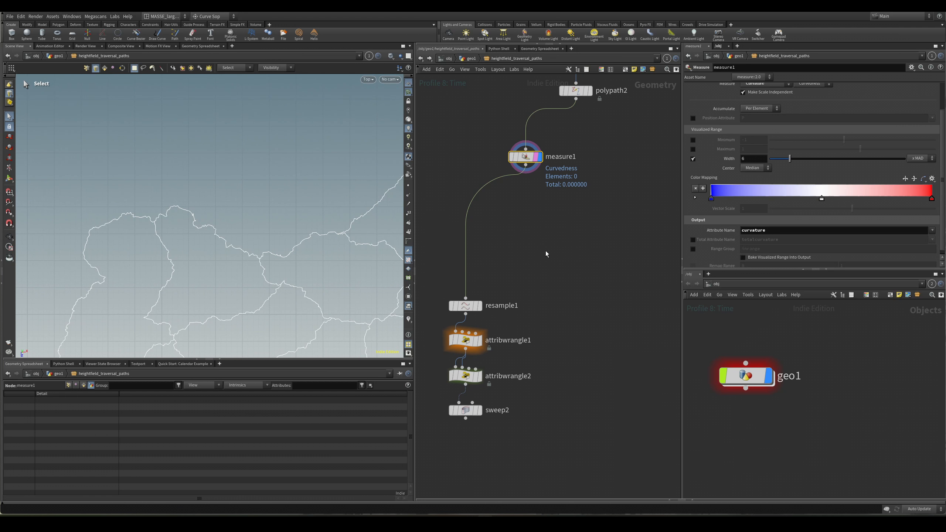
Move measure1 into the compact column directly above resample1.
middle_drag(546, 254, 523, 326)
drag(511, 232, 450, 328)
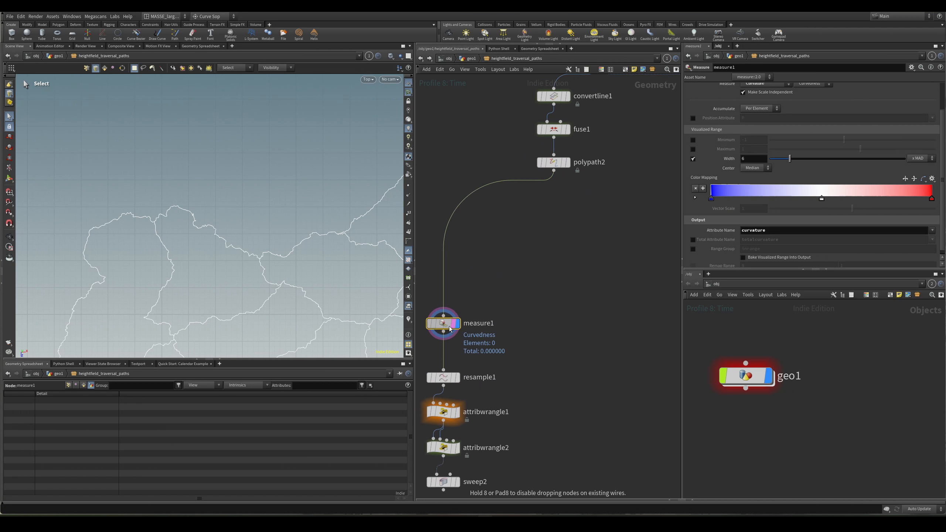
middle_drag(535, 302, 558, 335)
middle_drag(515, 316, 474, 395)
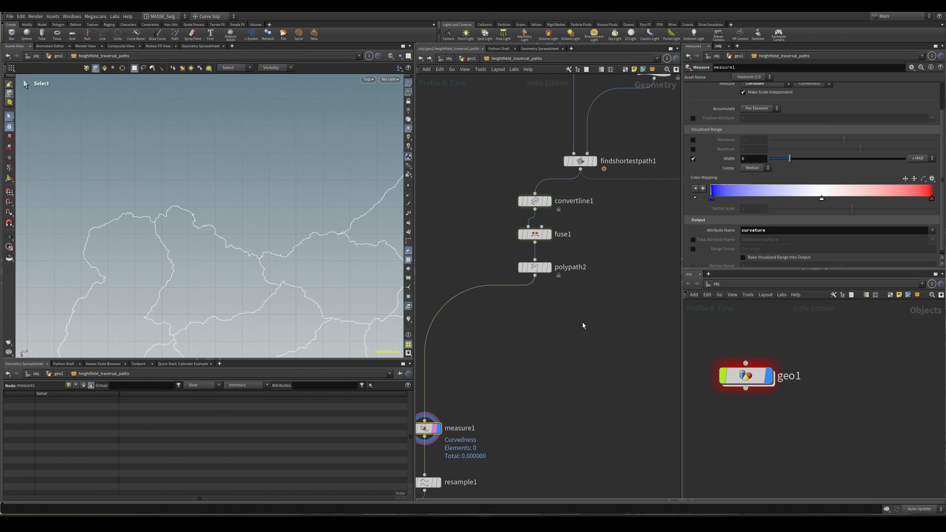
Display polypath2, add a Switch-If node beside the measure1 chain and connect polypath2 to its first input.
click(532, 264)
scroll(574, 353, down, 2)
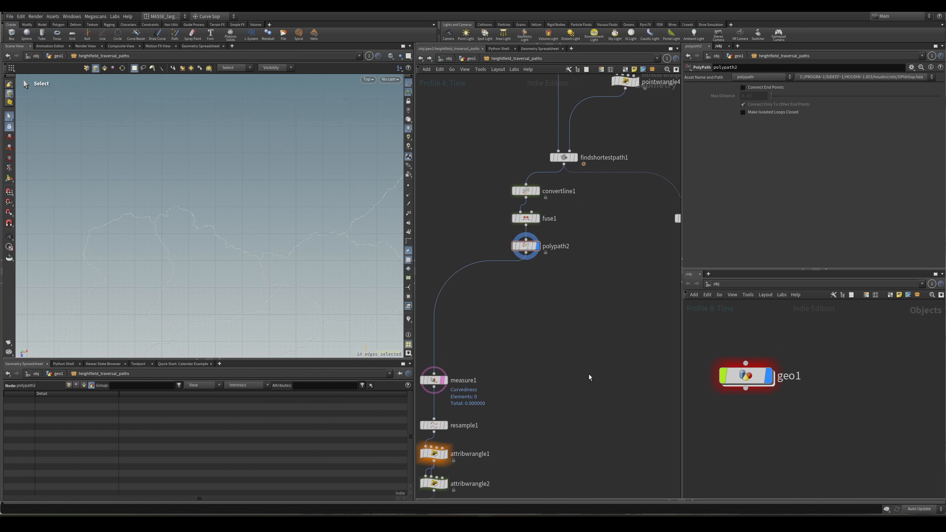
key(Tab)
text(swi)
key(Down)
key(Return)
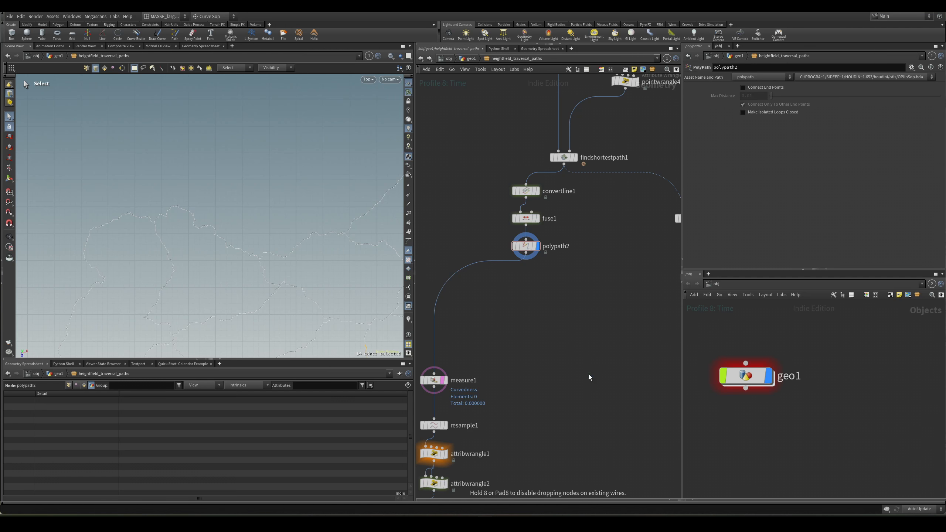
click(569, 386)
drag(526, 253, 553, 388)
drag(525, 253, 558, 382)
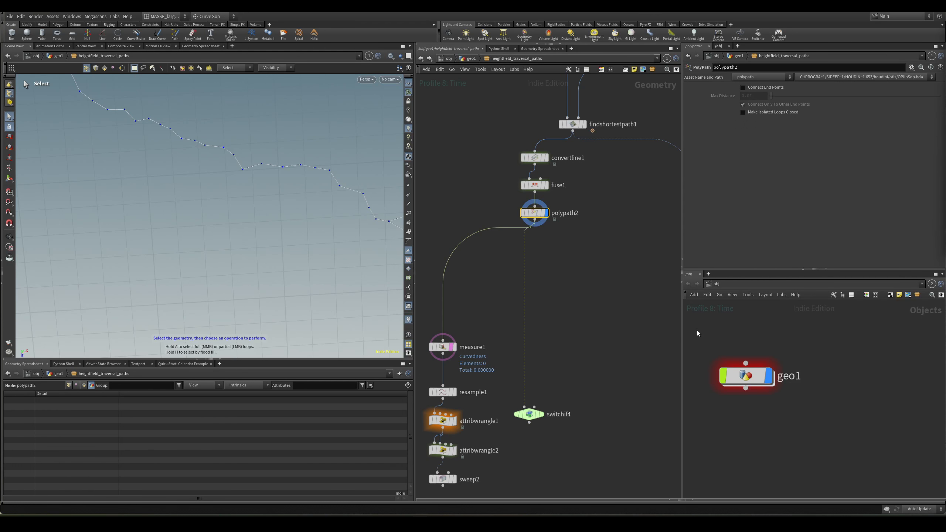
Branch a PolyFrame node off polypath2, place it clear of the other branches and display it.
key(Escape)
drag(291, 178, 194, 185)
key(s)
scroll(570, 240, up, 2)
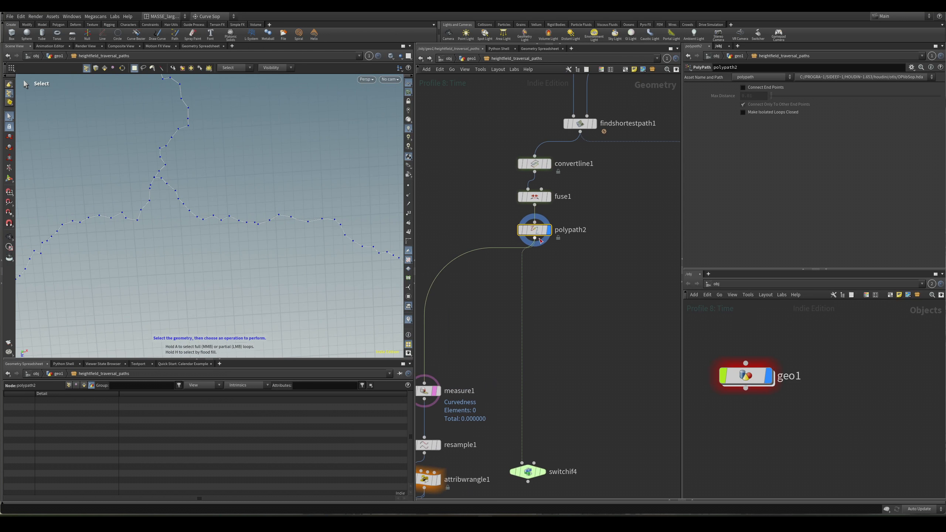
click(535, 239)
key(Tab)
text(polyf)
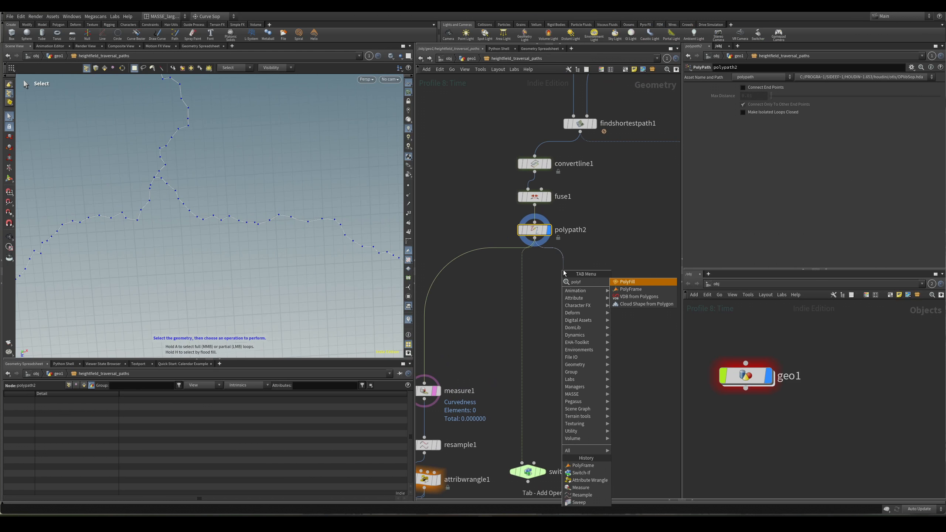
key(Down)
key(Return)
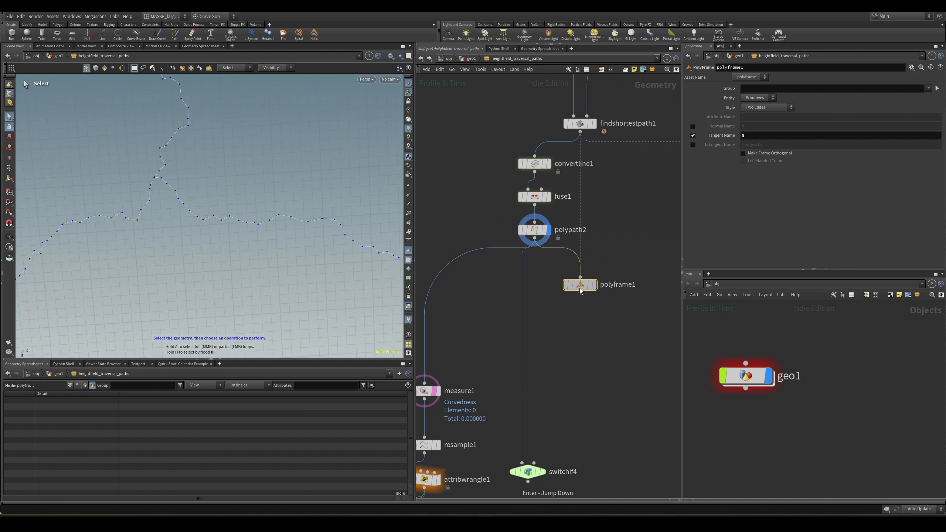
click(580, 296)
click(595, 296)
drag(593, 297, 614, 311)
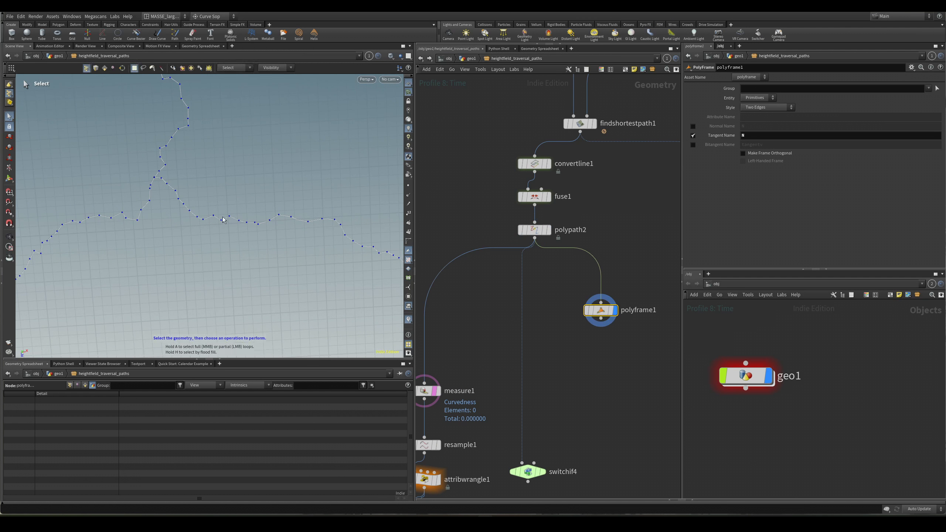
Set polyframe1's Tangent Name to tangent.
alt+right_drag(330, 253, 326, 228)
drag(273, 230, 268, 247)
key(s)
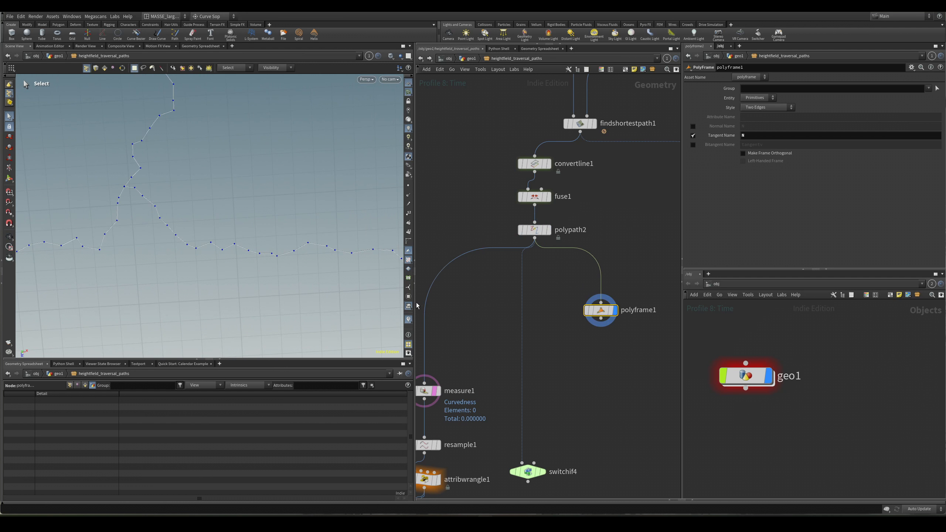
middle_drag(628, 374, 594, 361)
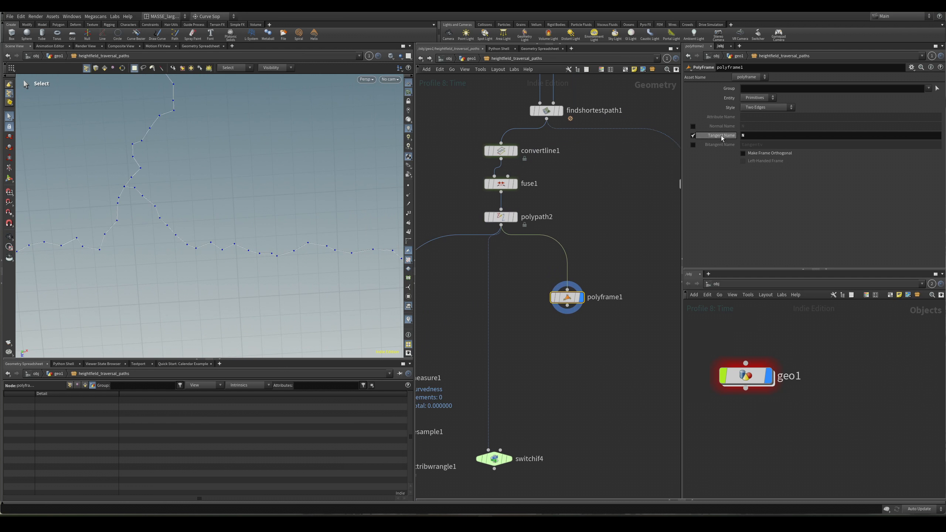
text(tan)
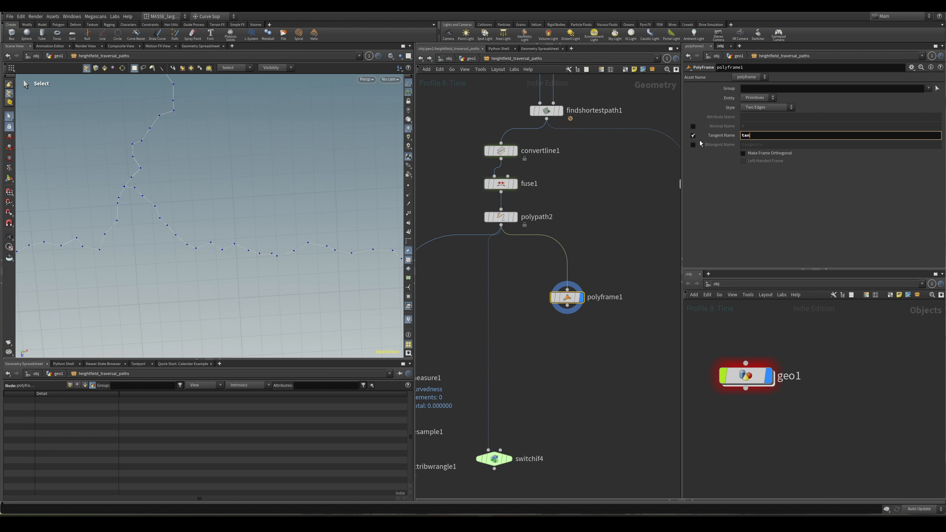
text(gent)
key(Return)
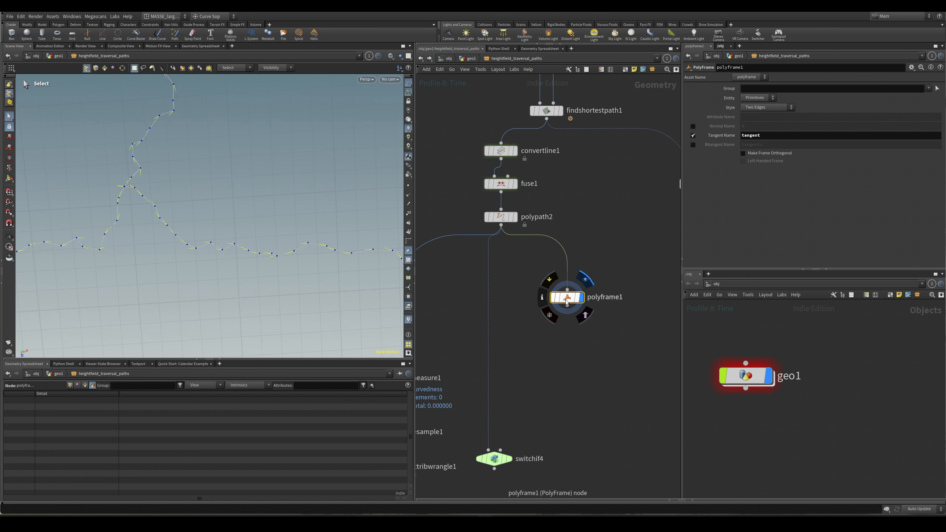
Visualize the tangent attribute from polyframe1's node information and inspect the tangent directions along a path up close.
scroll(565, 298, up, 3)
click(542, 298)
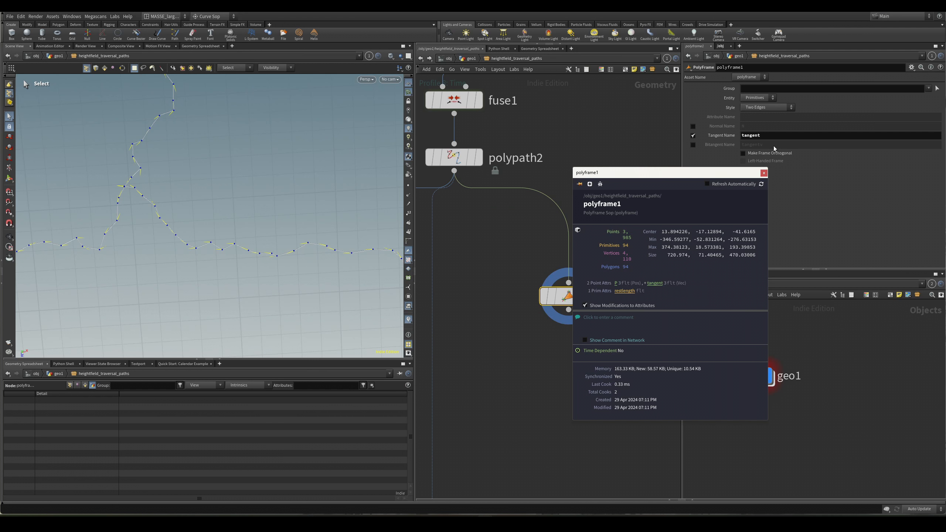
click(656, 285)
mouse_move(238, 251)
alt+right_down()
mouse_move(291, 253)
mouse_move(237, 246)
alt+right_up()
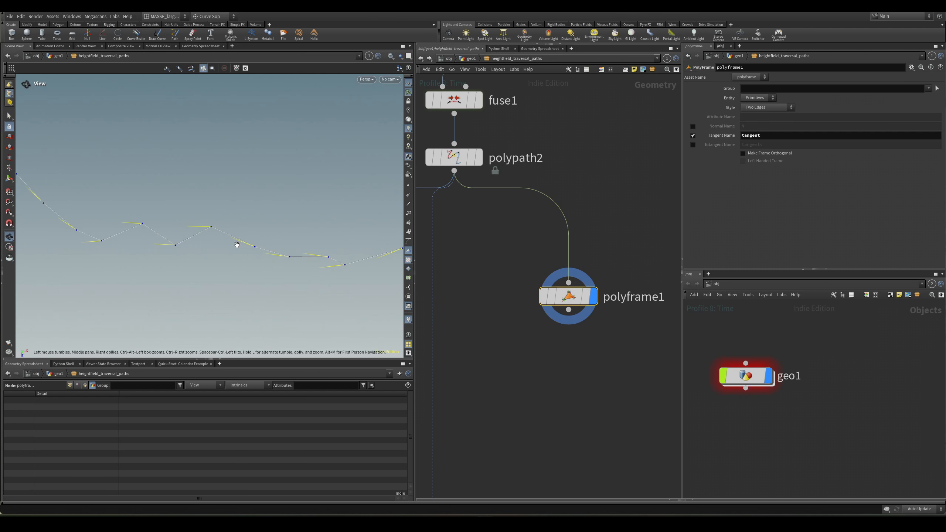
alt+middle_drag(236, 245, 243, 250)
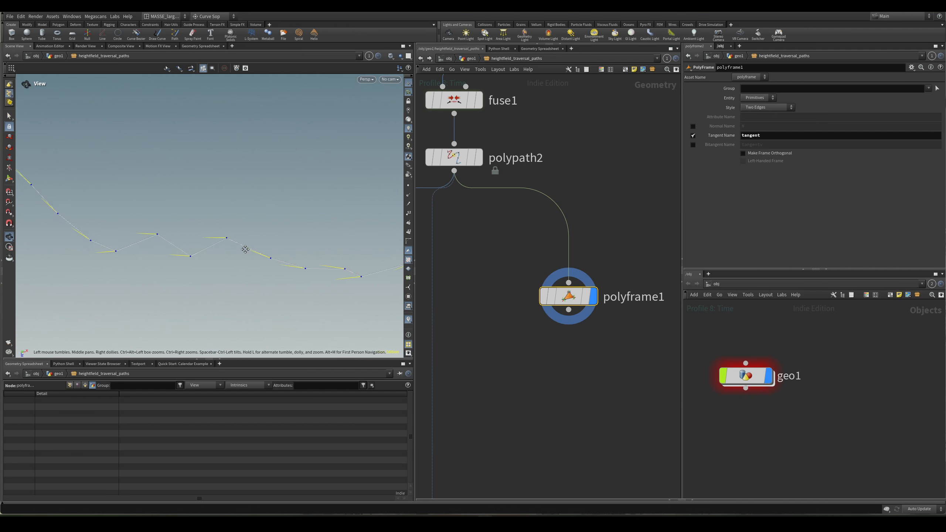
Set the polyframe1 style to First Edge and turn on point number display for the path.
click(767, 106)
click(760, 104)
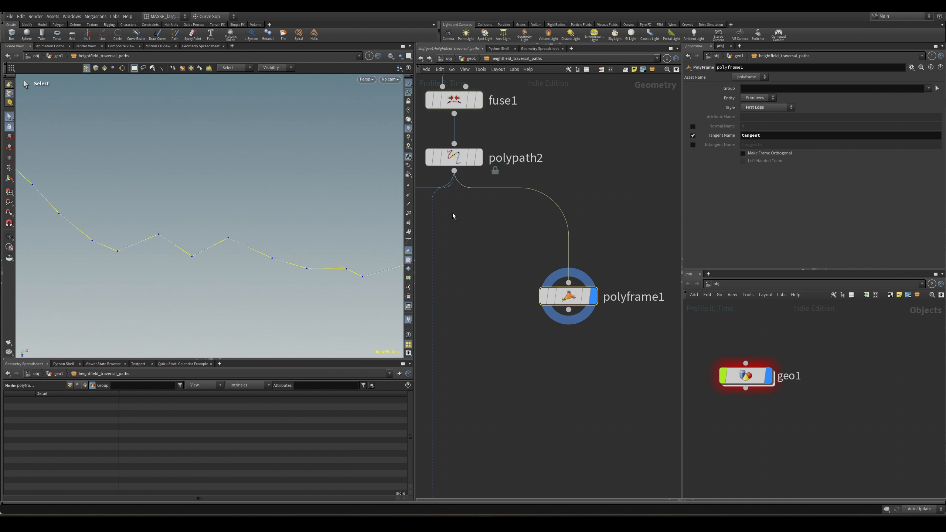
click(272, 258)
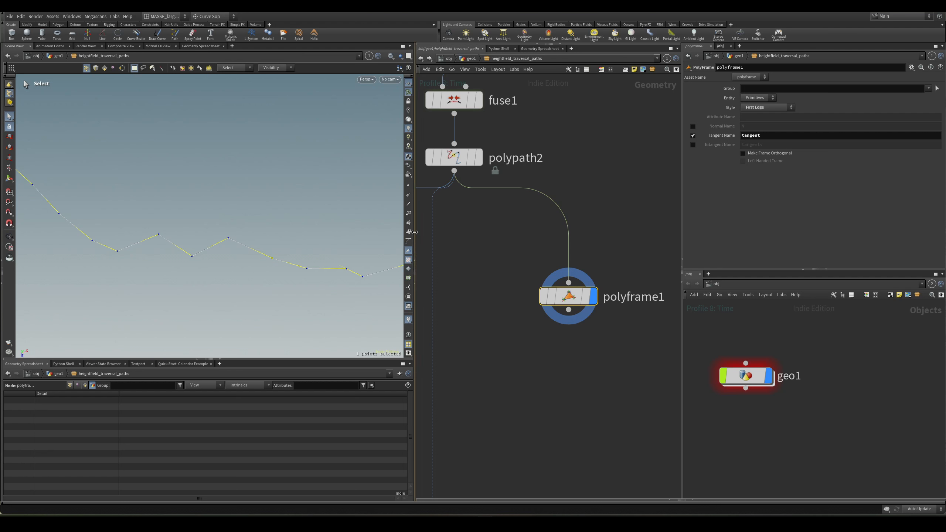
click(409, 213)
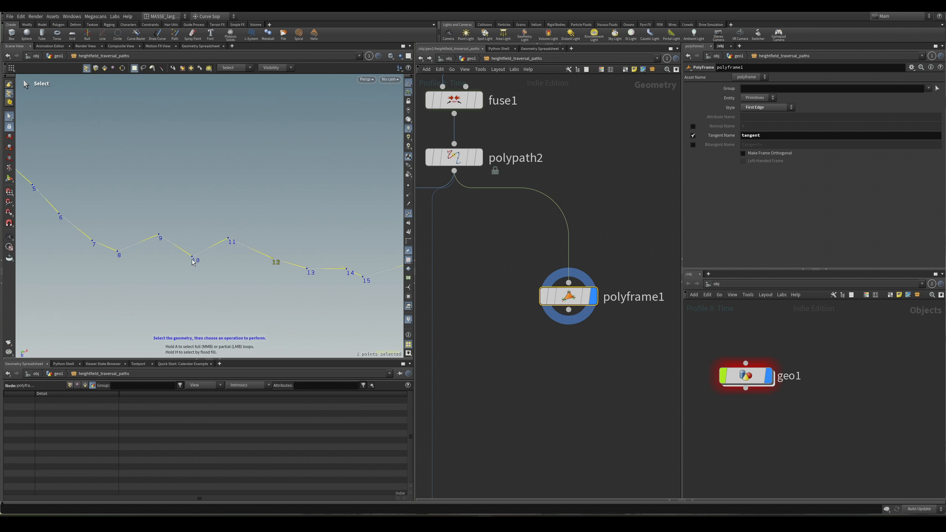
Set the polyframe1 style to Two Edges and inspect the tangents along the numbered path points.
key(Escape)
drag(267, 271, 256, 270)
alt+middle_drag(256, 270, 293, 284)
click(749, 110)
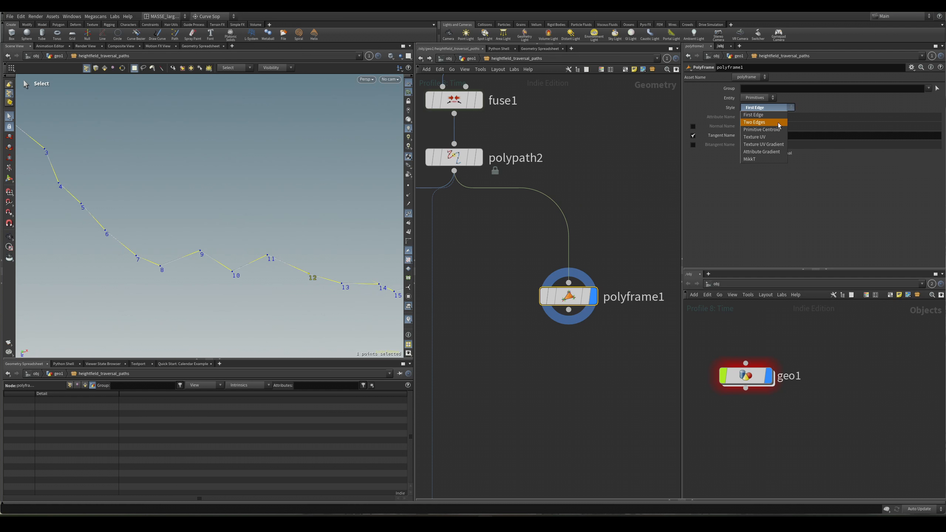
click(757, 122)
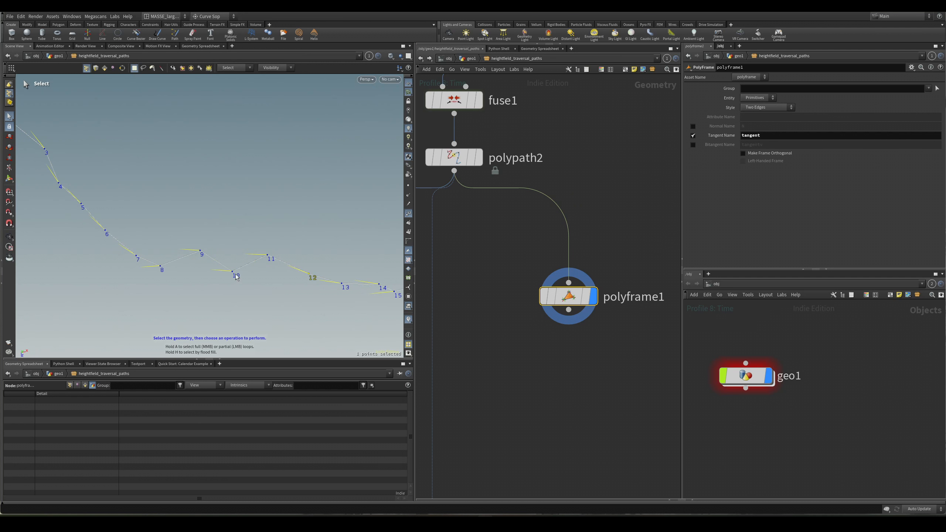
alt+right_drag(218, 271, 119, 220)
alt+middle_drag(120, 220, 166, 230)
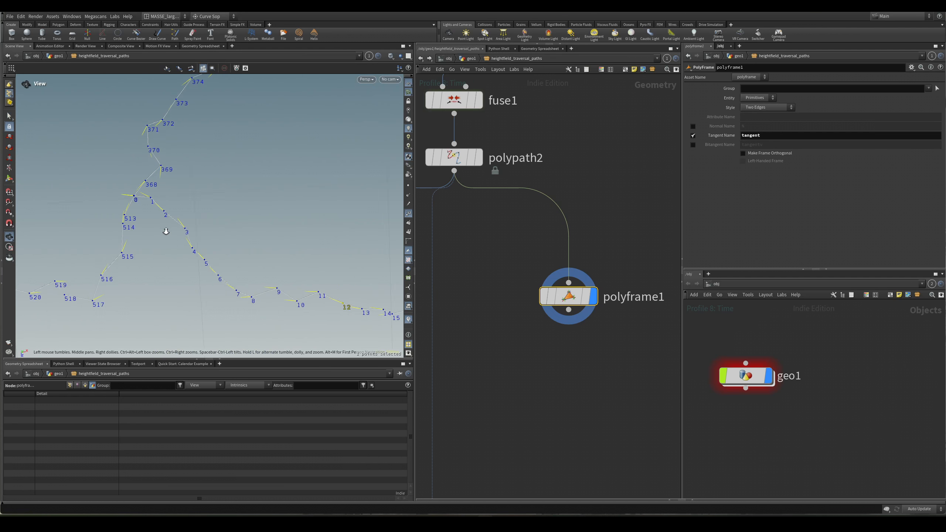
alt+right_drag(167, 230, 196, 232)
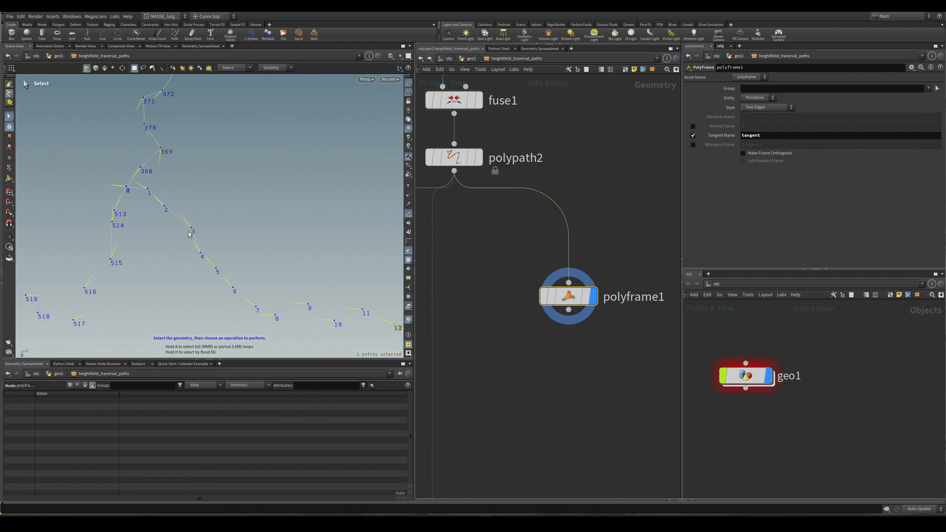
scroll(203, 252, down, 3)
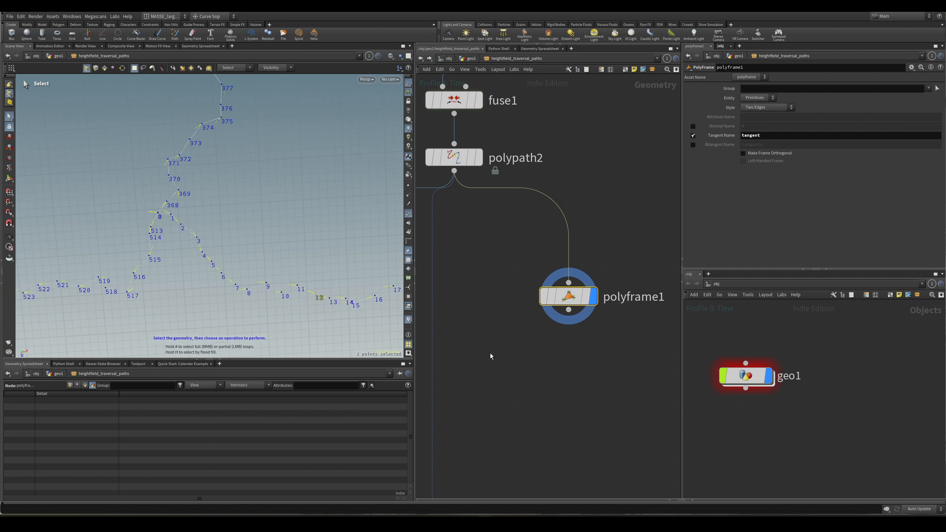
Add a Point Wrangle node below polyframe1, wire polyframe1 into its first input and display it.
middle_drag(587, 360, 584, 336)
key(Tab)
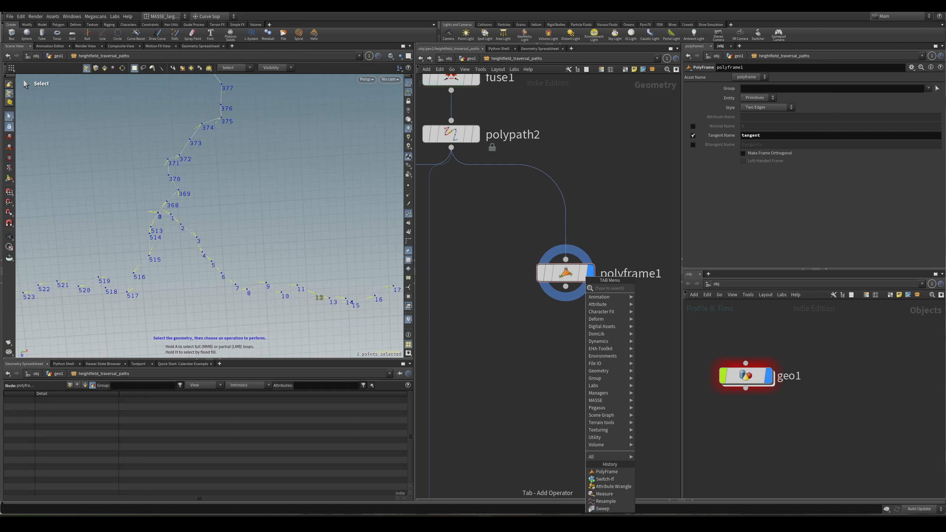
key(Escape)
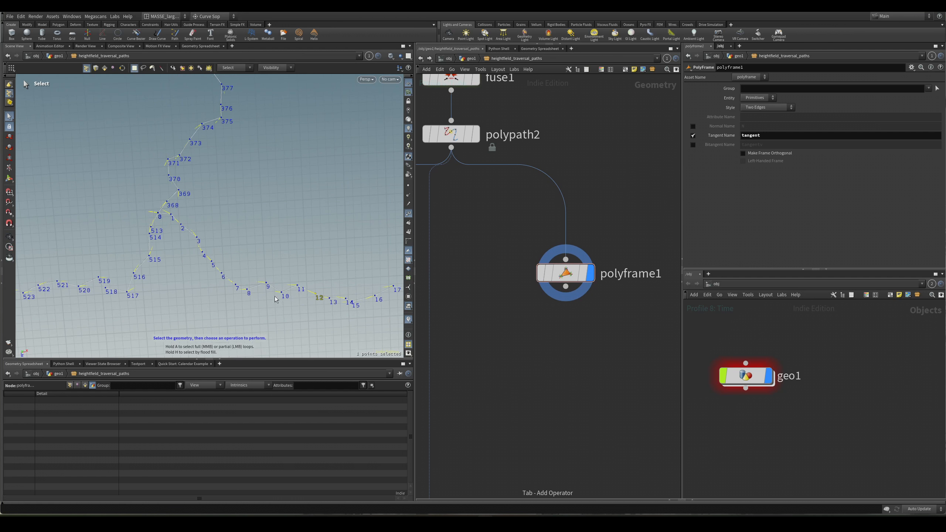
key(Tab)
text(blur)
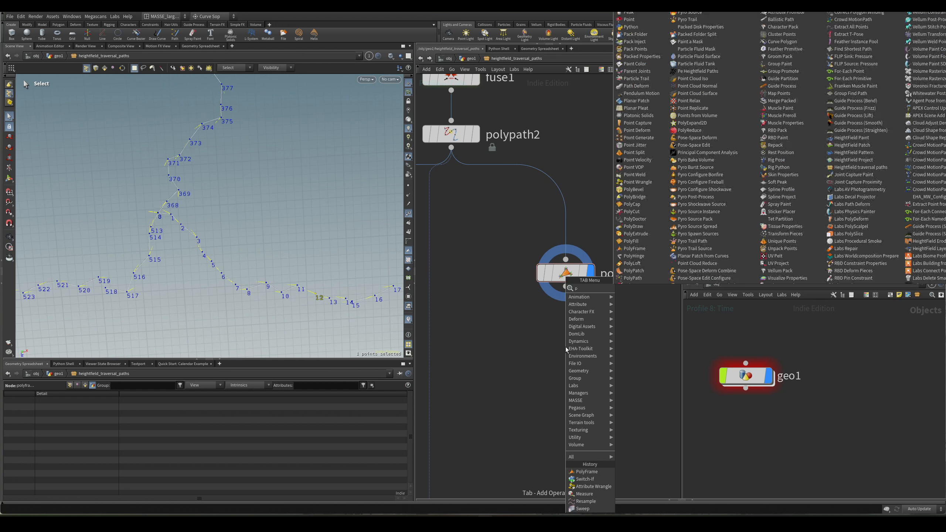
key(Return)
click(566, 350)
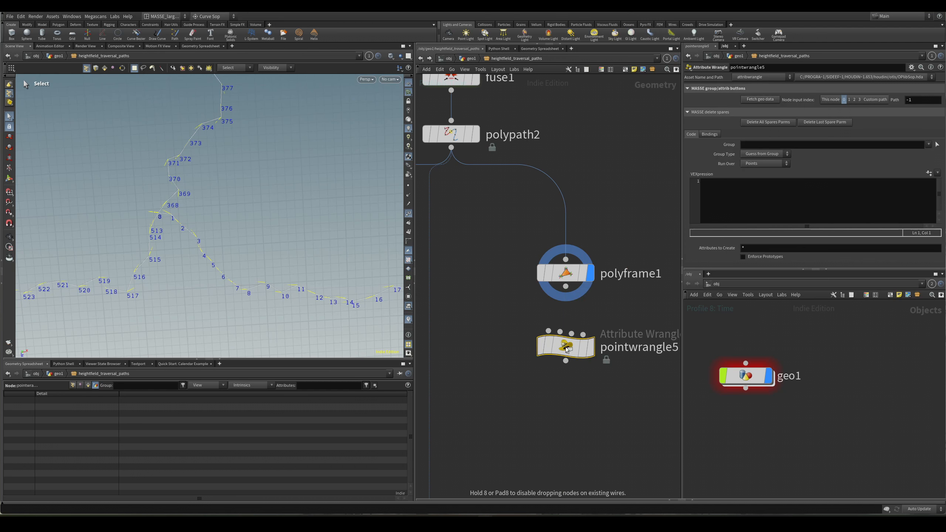
drag(565, 286, 548, 330)
drag(519, 326, 554, 377)
key(r)
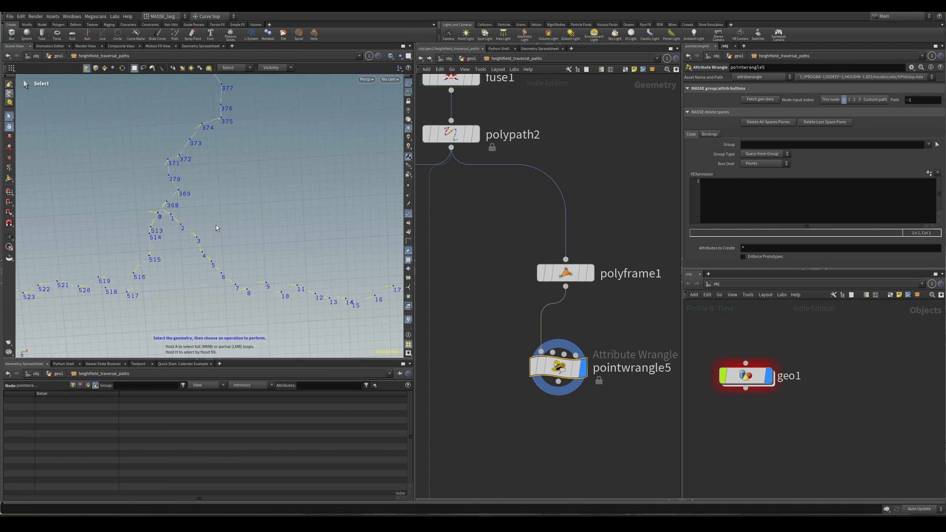
Write the VEX expression v@bitangent = v@tangent; in pointwrangle5 to copy the tangent into a bitangent attribute.
scroll(216, 225, down, 3)
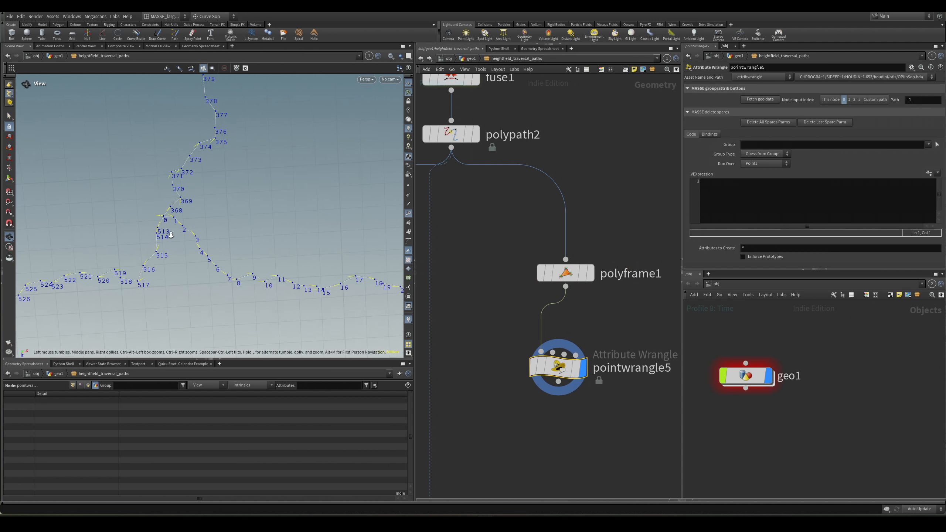
click(729, 190)
middle_drag(631, 314, 626, 310)
click(565, 274)
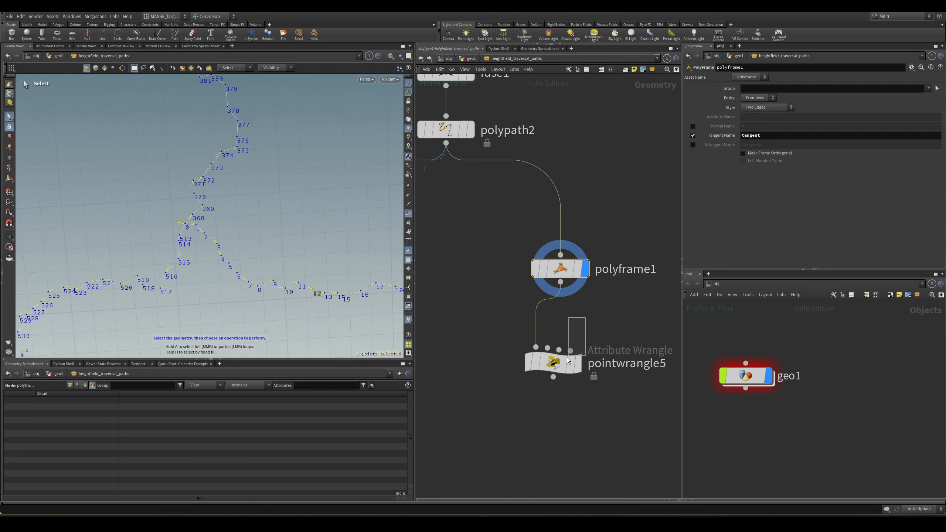
click(553, 364)
click(742, 194)
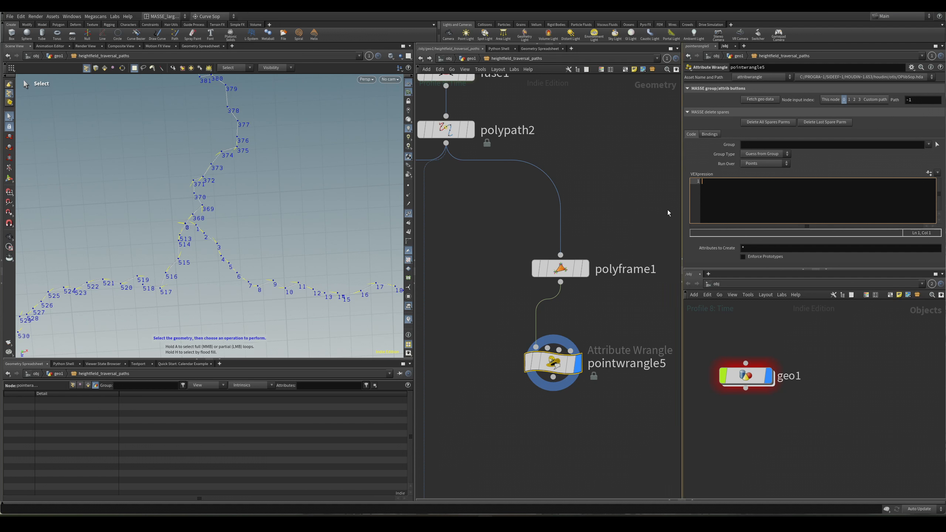
right_click(210, 236)
alt+right_drag(234, 234, 298, 248)
alt+right_drag(247, 268, 228, 267)
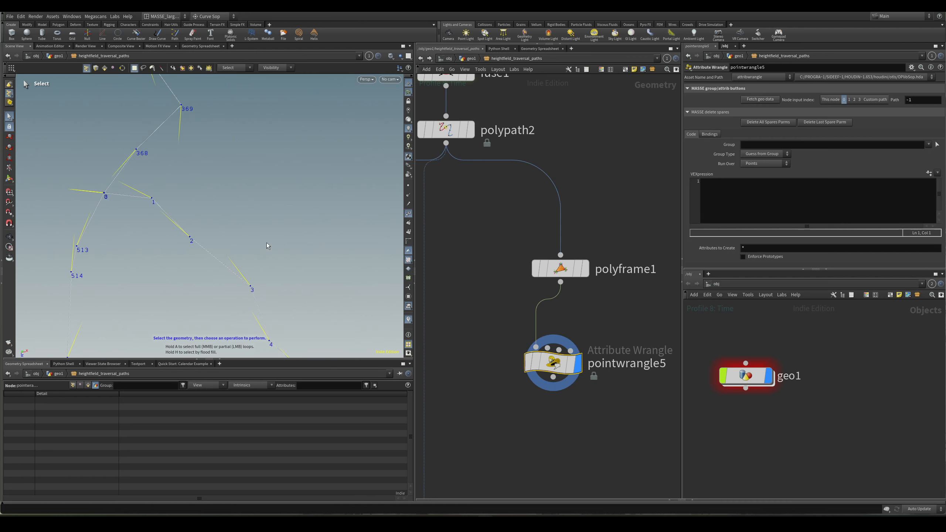
click(764, 183)
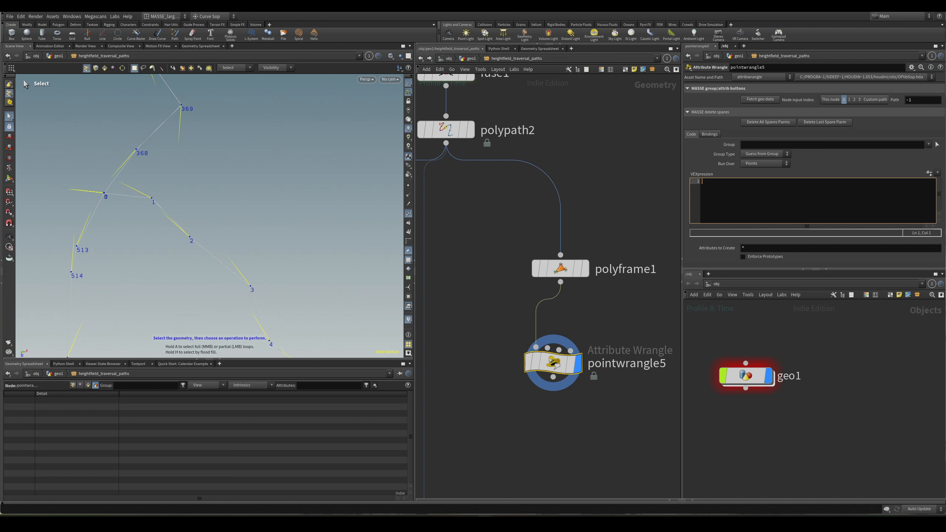
text(v@bitangent = v@tangent;)
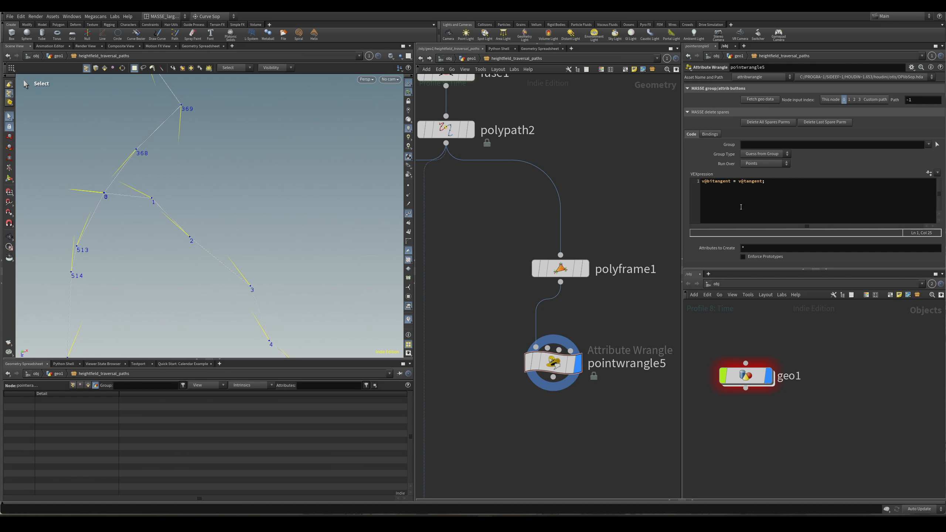
click(744, 201)
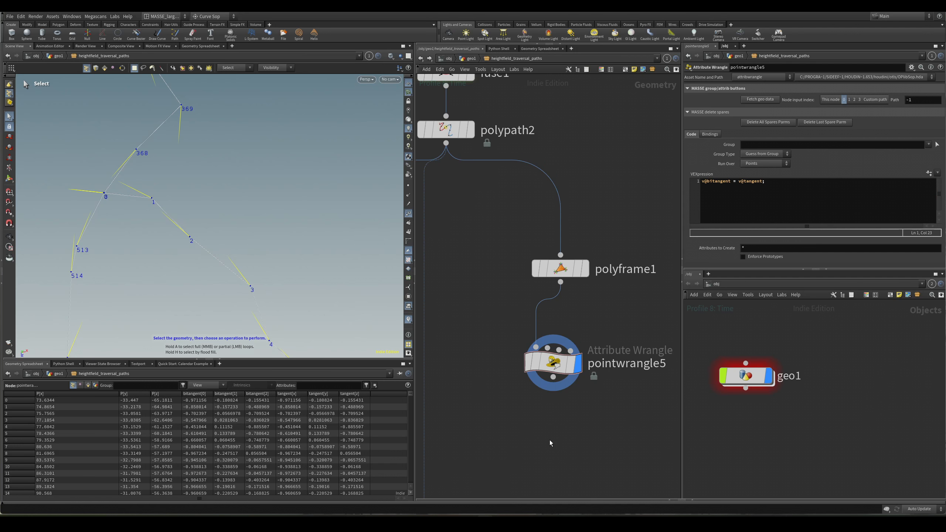
Add an Attribute Adjust Vector node below pointwrangle5, wire it to the wrangle's output and display it.
middle_drag(550, 440, 552, 434)
key(Tab)
text(att a)
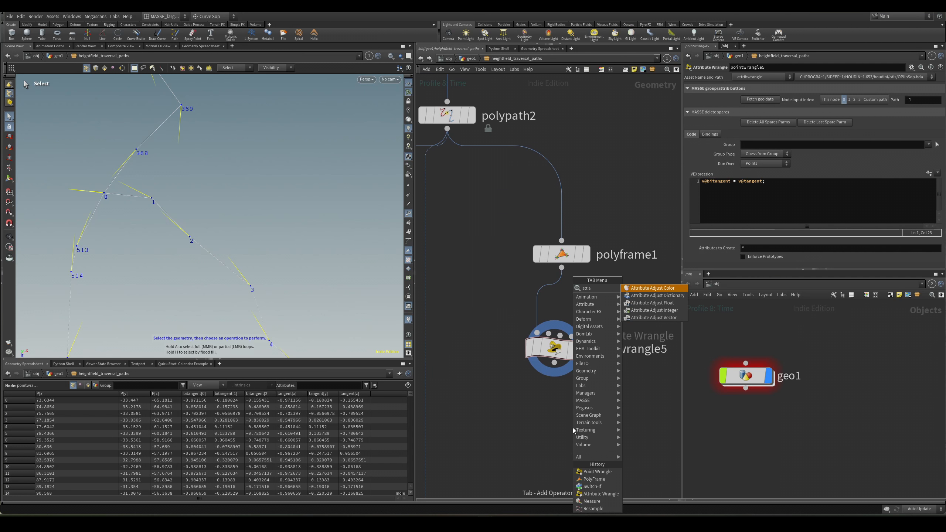
key(Down)
key(Down)
key(Down)
key(Down)
key(Return)
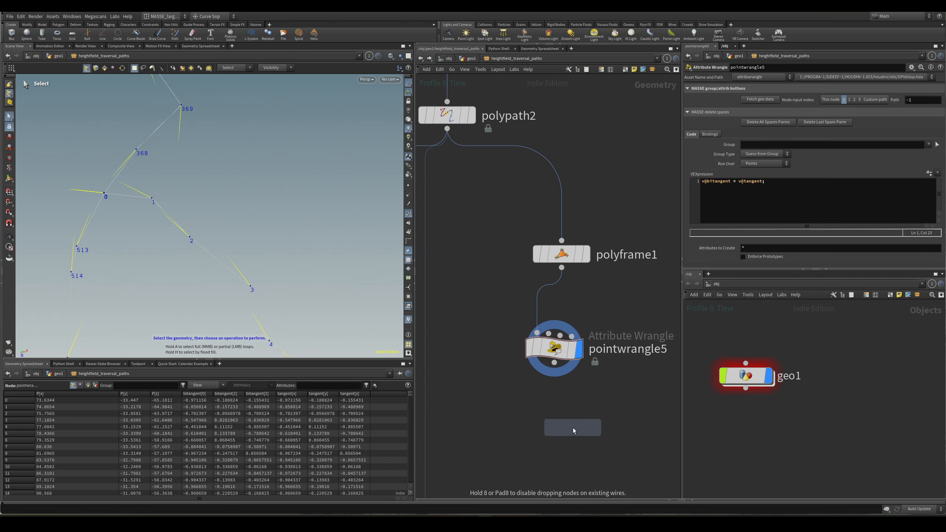
click(562, 450)
drag(555, 362, 558, 439)
click(586, 450)
Select polyframe1, pointwrangle5 and the attribute adjust node, and lay them out in an aligned column.
middle_drag(592, 328, 585, 305)
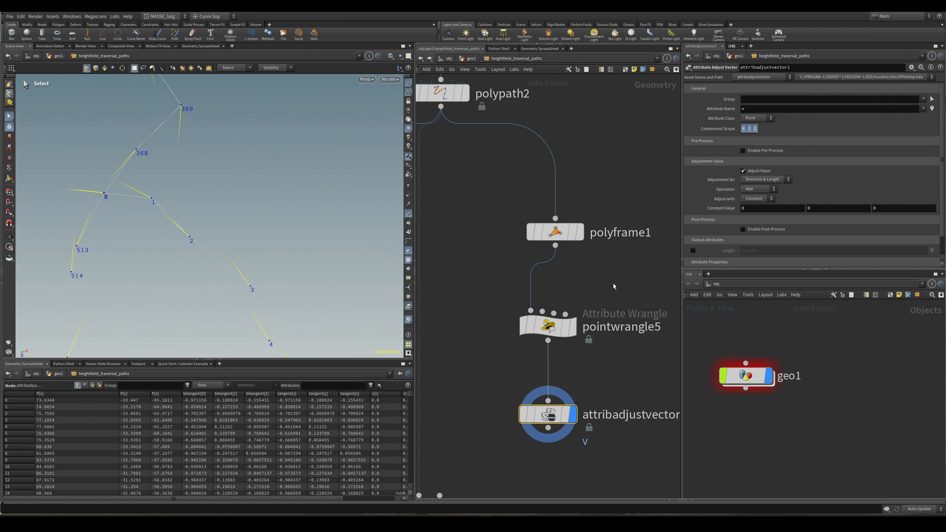
drag(644, 182, 536, 431)
key(l)
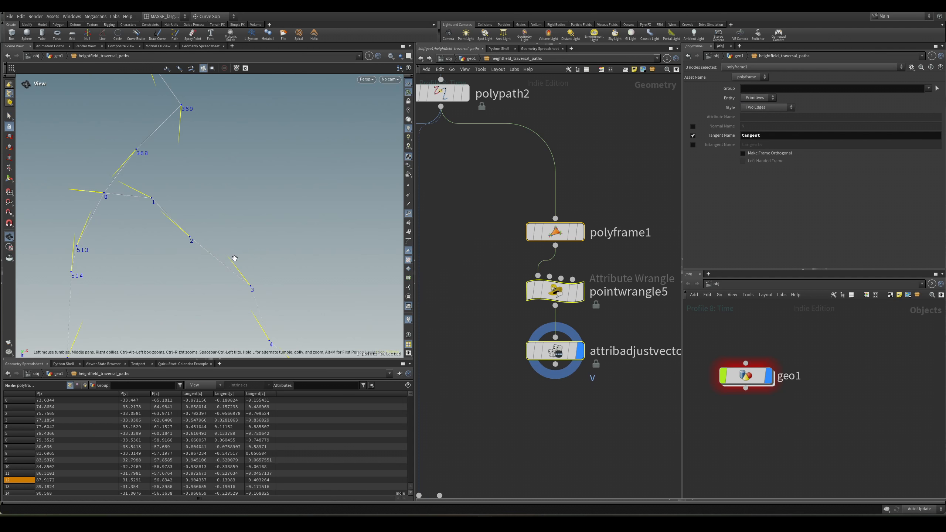
Examine the tangent directions along the path from several angles, up close around points 7 to 15.
scroll(240, 261, down, 5)
scroll(220, 237, up, 2)
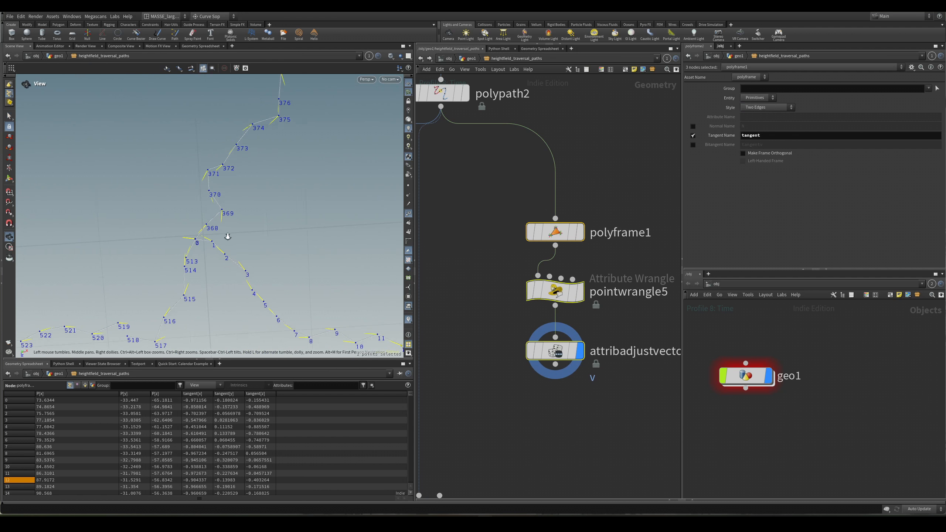
key(v)
click(273, 223)
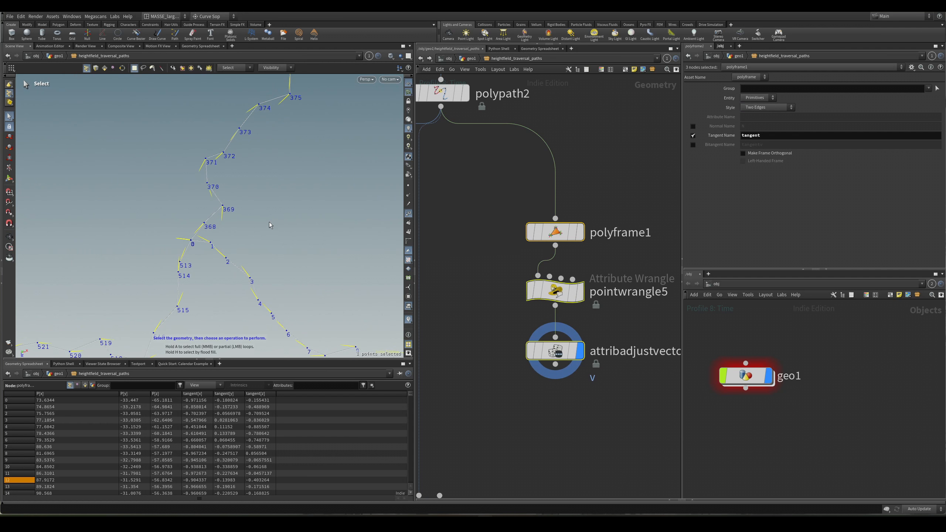
key(space+g)
scroll(234, 220, up, 2)
alt+drag(207, 219, 328, 282)
scroll(79, 241, down, 3)
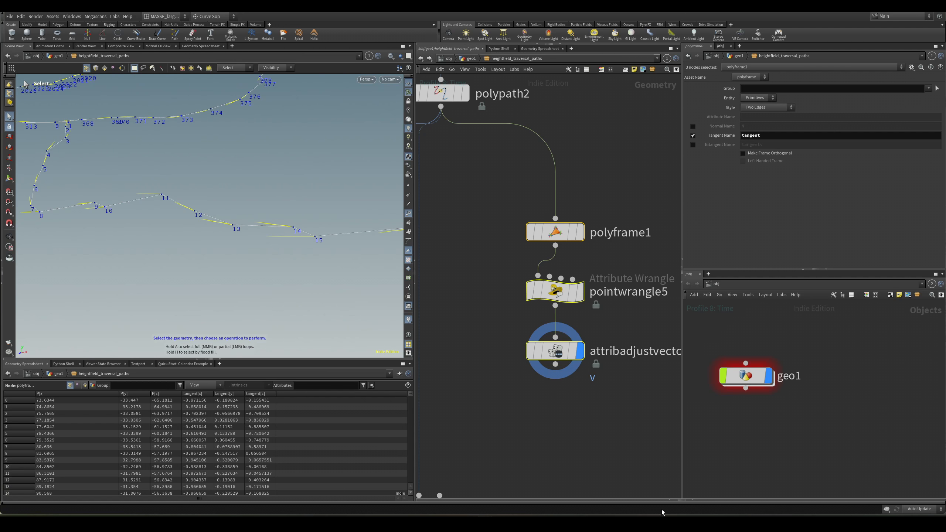
Capture the path around points 9 to 15 in Snipping Tool and sketch direction marks around point 13.
click(539, 522)
click(480, 193)
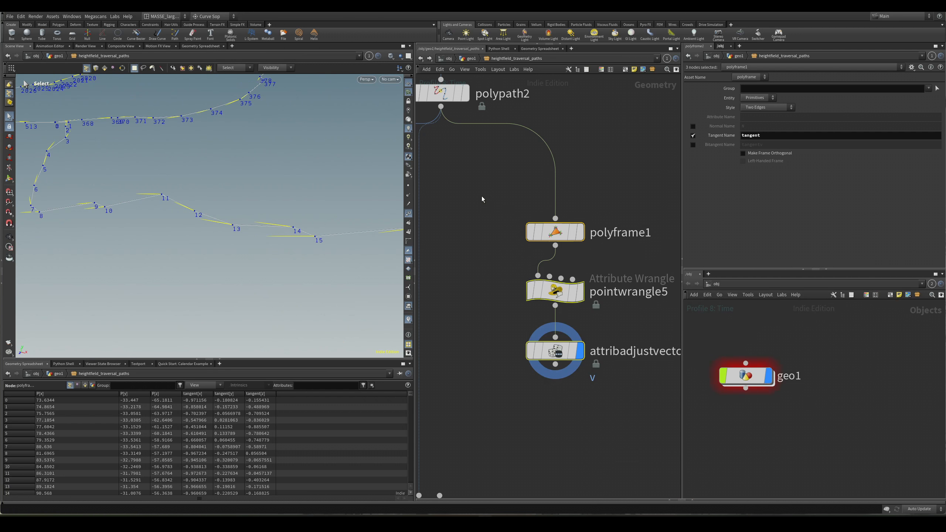
drag(61, 117, 383, 344)
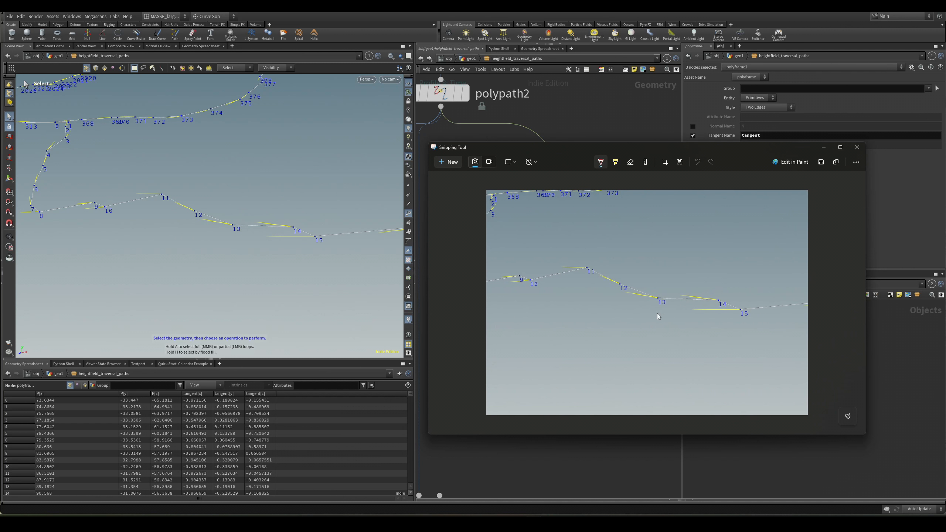
drag(662, 300, 623, 297)
drag(659, 300, 663, 263)
drag(658, 299, 628, 314)
mouse_move(627, 303)
mouse_down()
mouse_move(628, 315)
mouse_move(685, 310)
mouse_move(676, 312)
mouse_move(682, 283)
mouse_move(686, 290)
mouse_move(644, 282)
mouse_move(659, 279)
mouse_up()
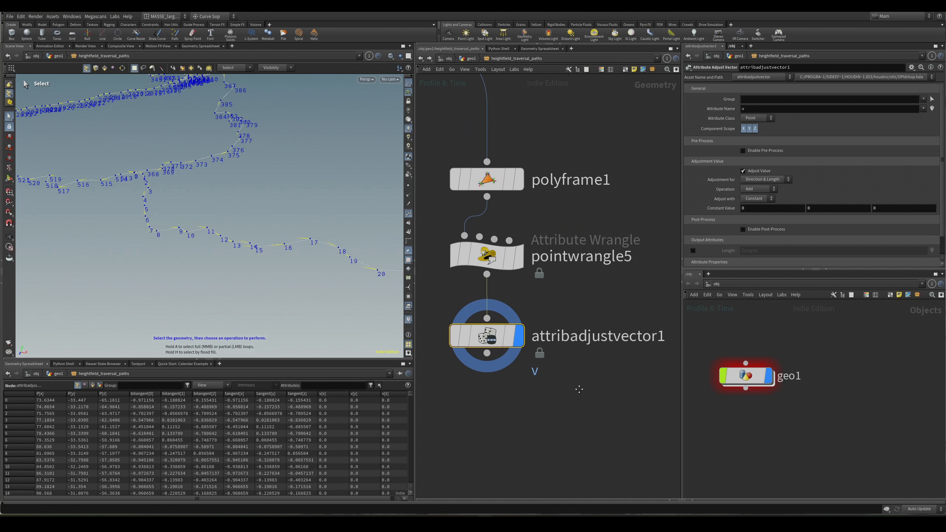
Set the attribute name of attribadjustvector1 to bitangent.
click(924, 109)
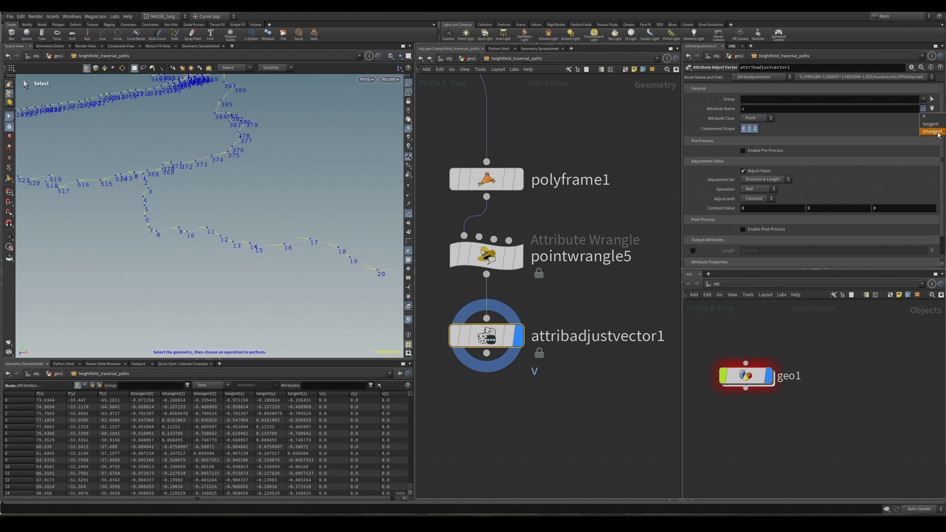
click(934, 133)
middle_drag(598, 356, 616, 340)
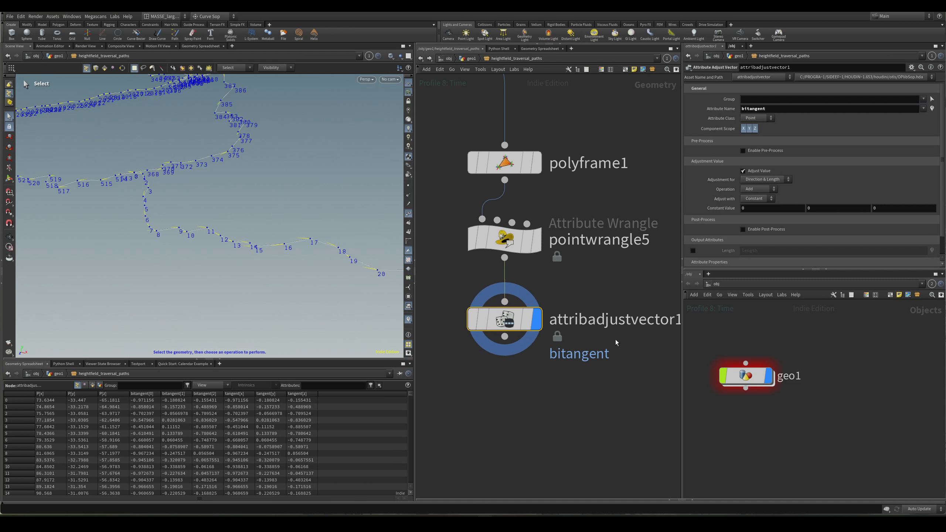
Configure attribadjustvector1 to adjust Direction Only, using the Rotate operation.
click(765, 180)
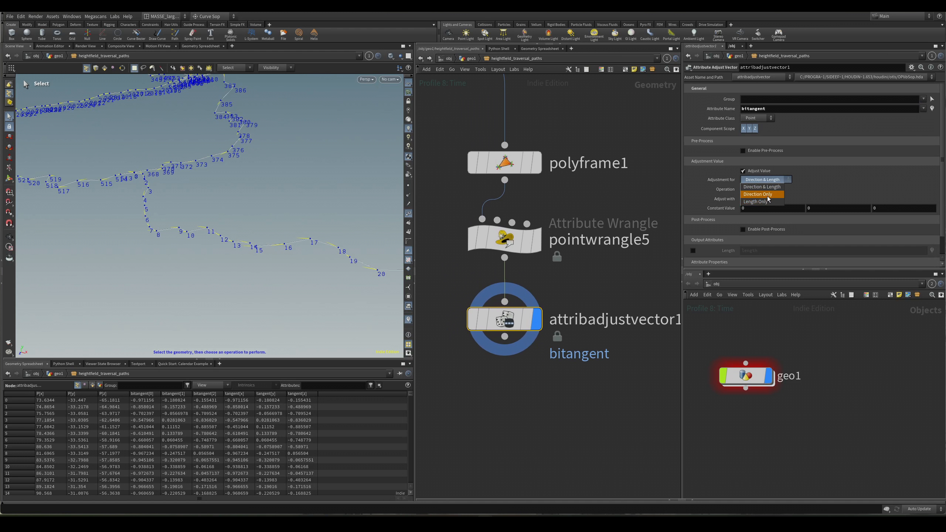
click(766, 195)
click(760, 188)
click(773, 217)
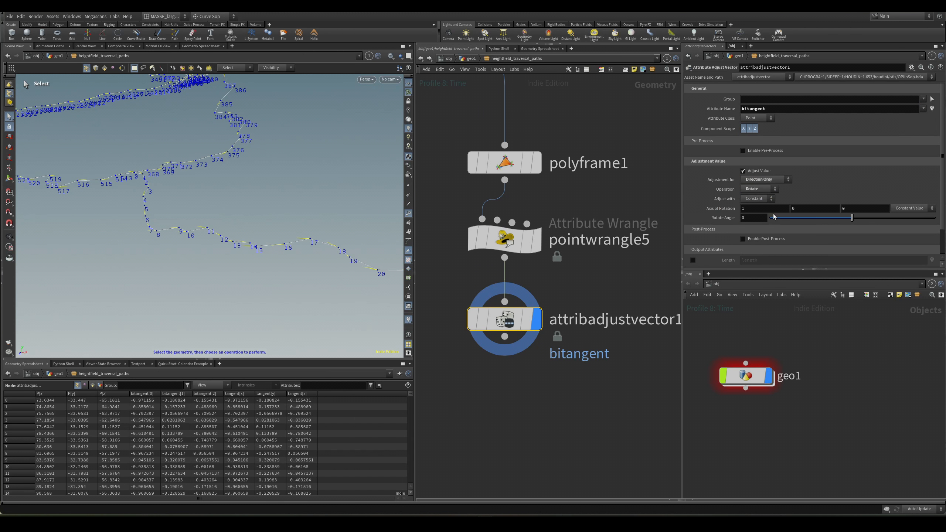
Set the axis of rotation of attribadjustvector1 to 0, 1, 0.
click(752, 211)
key(Tab)
drag(762, 209, 703, 210)
text(0)
key(Return)
scroll(805, 239, down, 2)
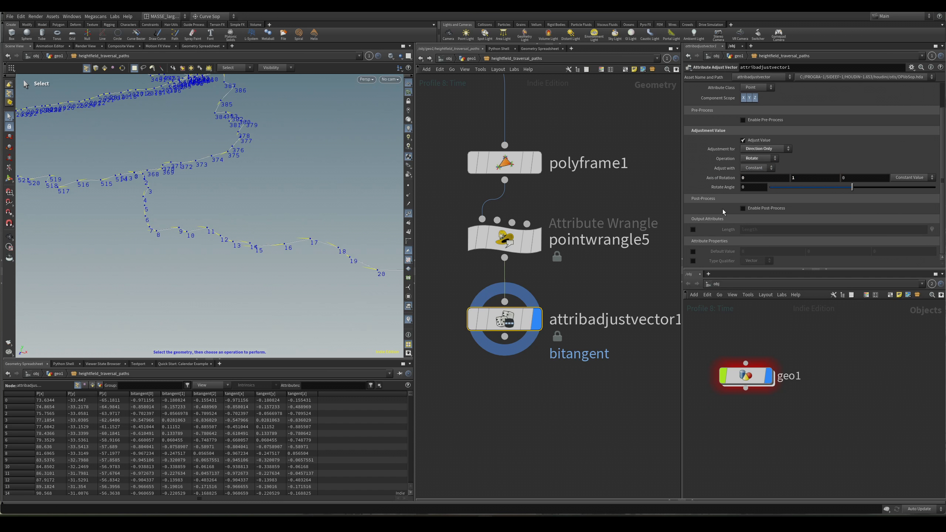
Set attribadjustvector1 to adjust with Random and use Specific Values as the range.
click(924, 177)
click(923, 178)
click(771, 168)
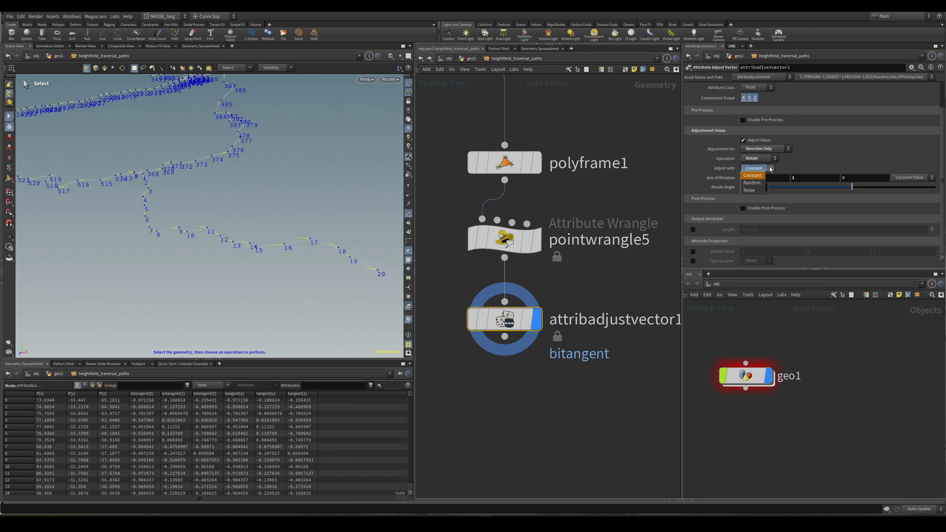
click(752, 182)
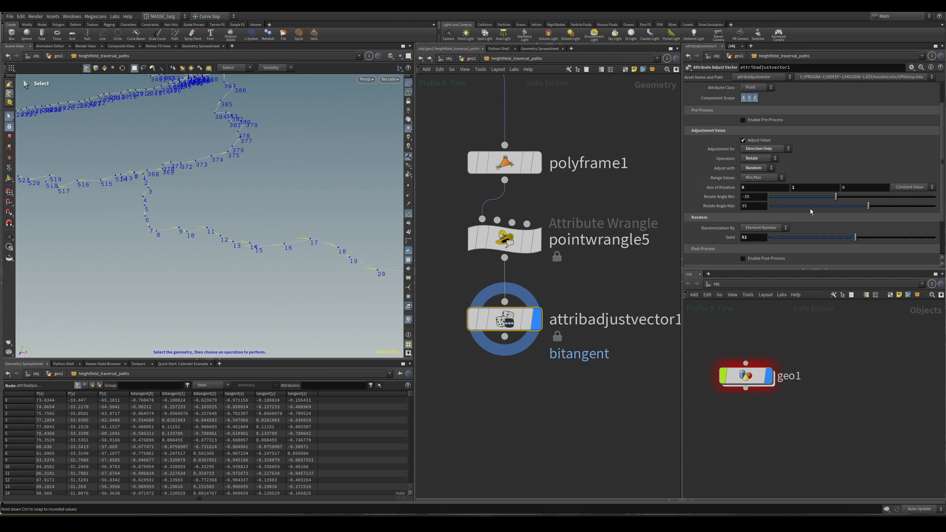
click(762, 177)
click(759, 187)
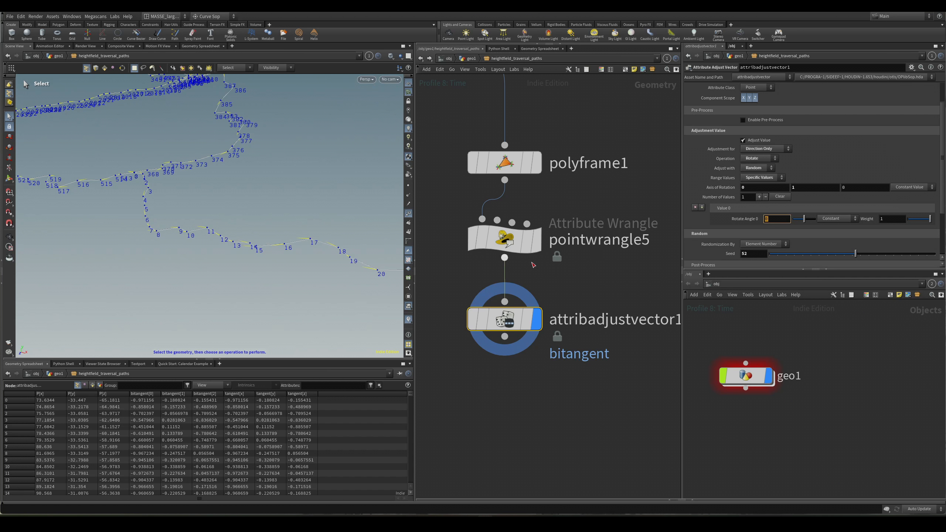
Give attribadjustvector1 two possible rotate angles, 90 for value 0 and -90 for value 1.
click(777, 218)
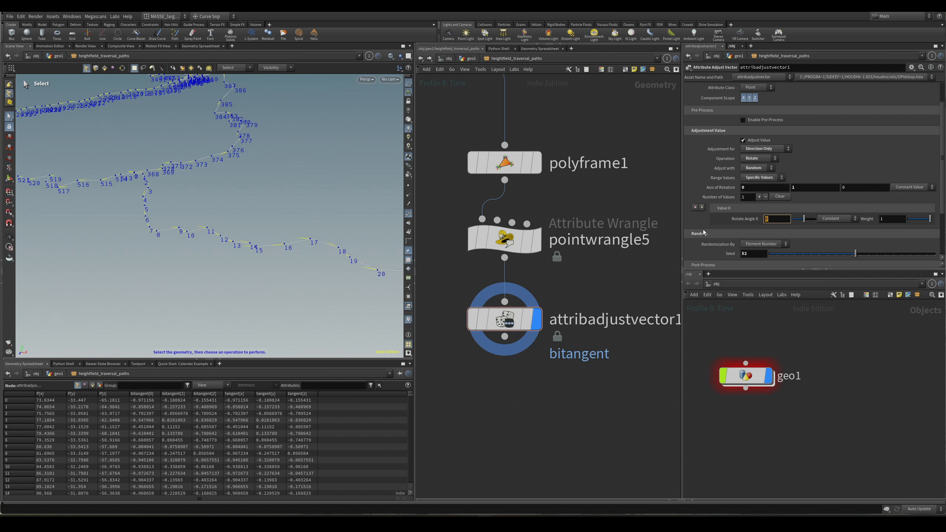
click(702, 209)
click(766, 210)
drag(804, 212, 729, 224)
text(90)
key(Return)
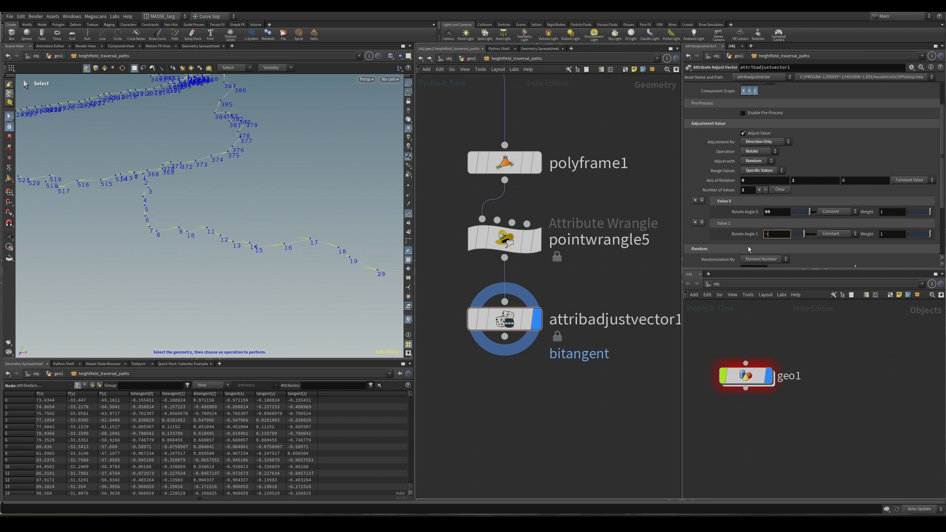
text(-90)
key(Return)
Display polyframe1 and set its style to First Edge.
click(528, 237)
click(537, 161)
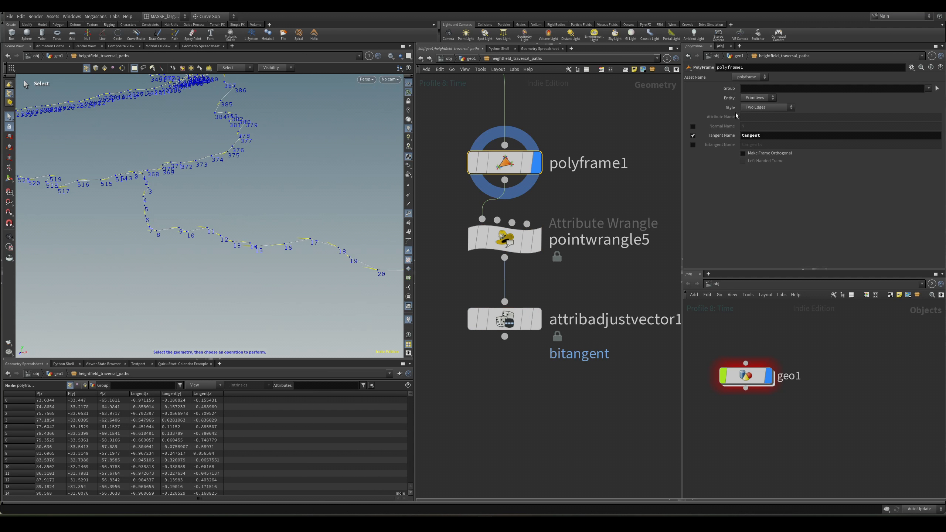
click(764, 107)
click(769, 115)
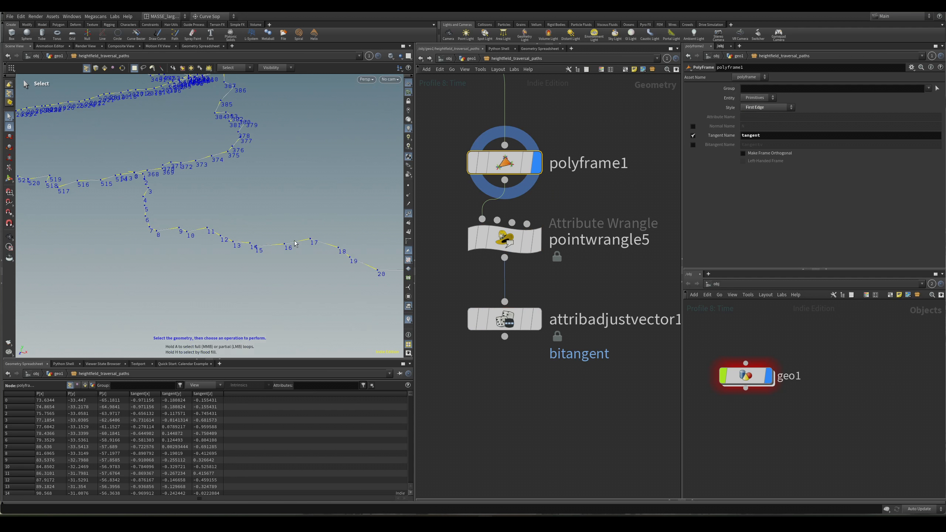
Capture the path around points 9 to 18 in Snipping Tool and sketch direction arrows at point 16.
alt+drag(281, 228, 271, 294)
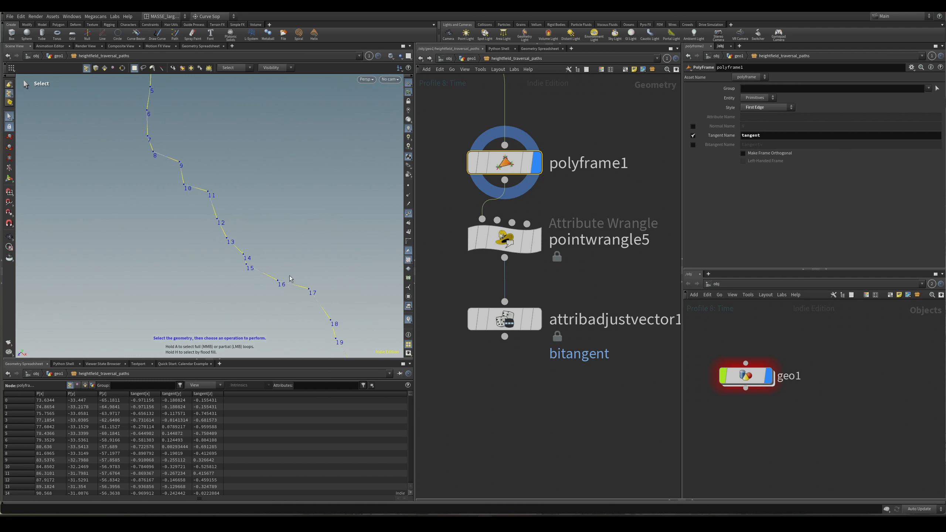
click(635, 523)
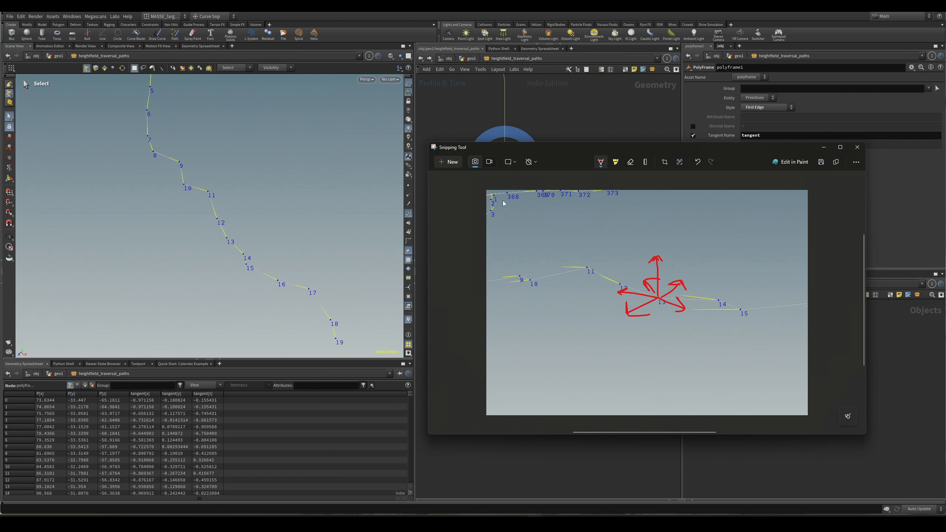
click(451, 164)
drag(146, 162, 365, 343)
drag(561, 132, 562, 138)
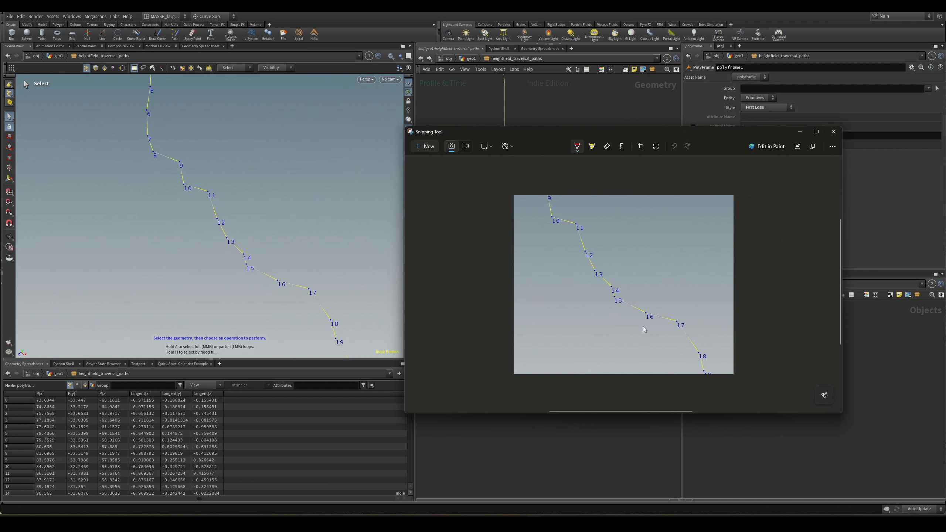
mouse_move(646, 313)
mouse_down()
mouse_move(633, 306)
mouse_move(641, 328)
mouse_move(652, 294)
mouse_move(658, 301)
mouse_up()
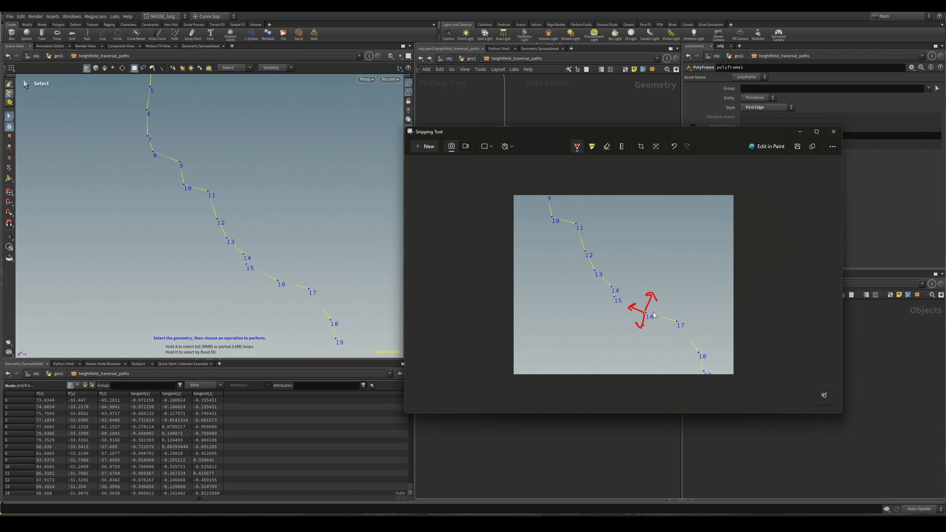
click(800, 132)
Display attribadjustvector1 and enable a visualizer for its bitangent attribute from the node info.
middle_drag(589, 294, 609, 292)
drag(609, 291, 538, 360)
key(r)
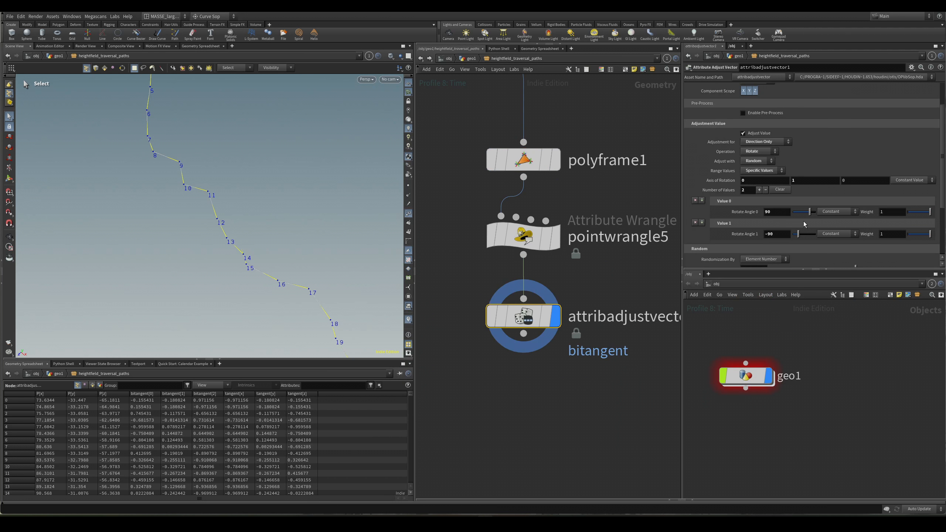
click(466, 316)
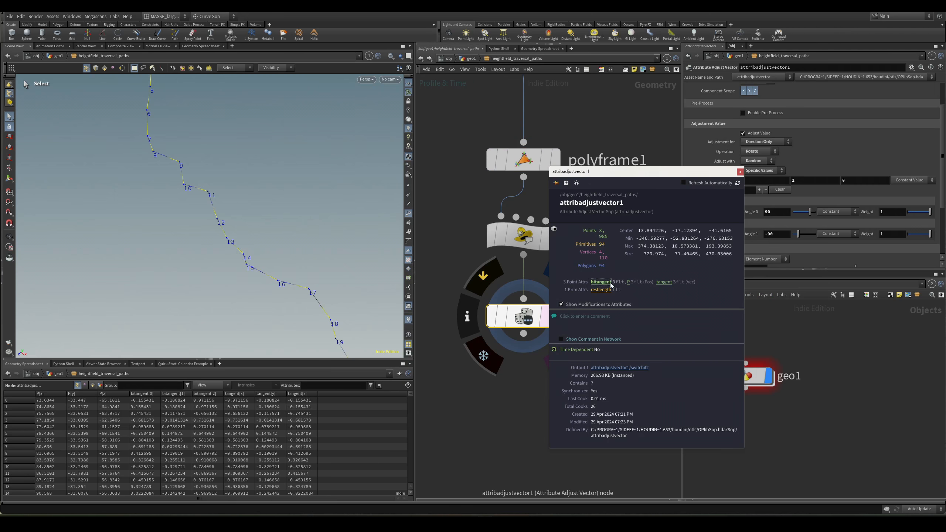
Set the random seed of attribadjustvector1 to 34 and check the node's info.
scroll(782, 162, up, 2)
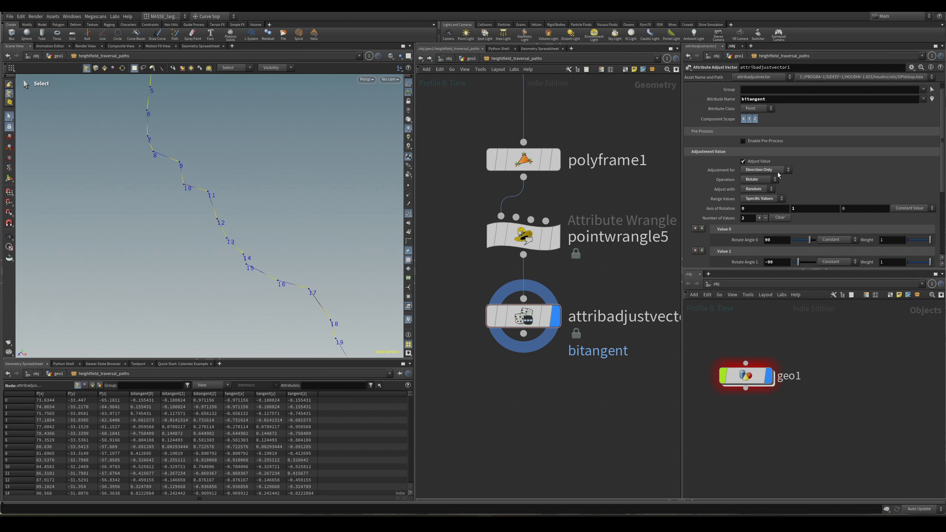
scroll(807, 169, down, 2)
scroll(816, 164, down, 1)
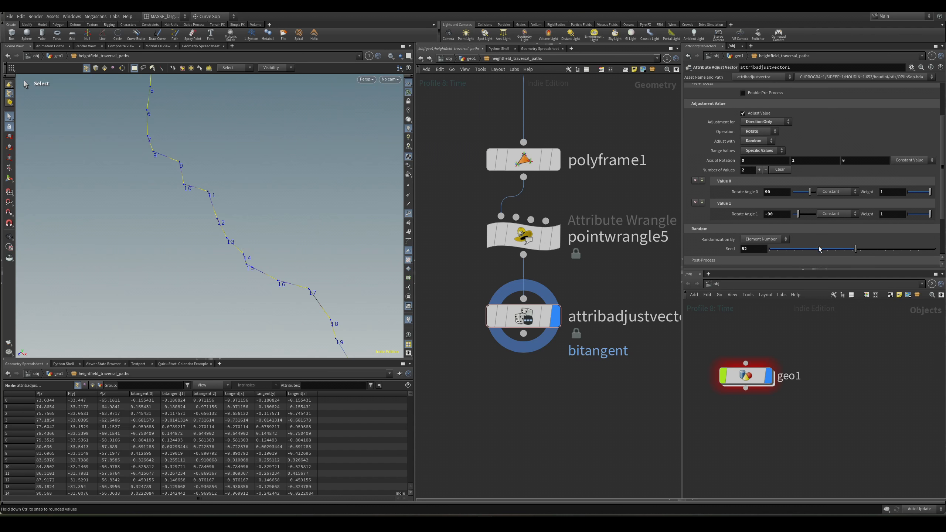
drag(855, 249, 826, 249)
middle_click(510, 322)
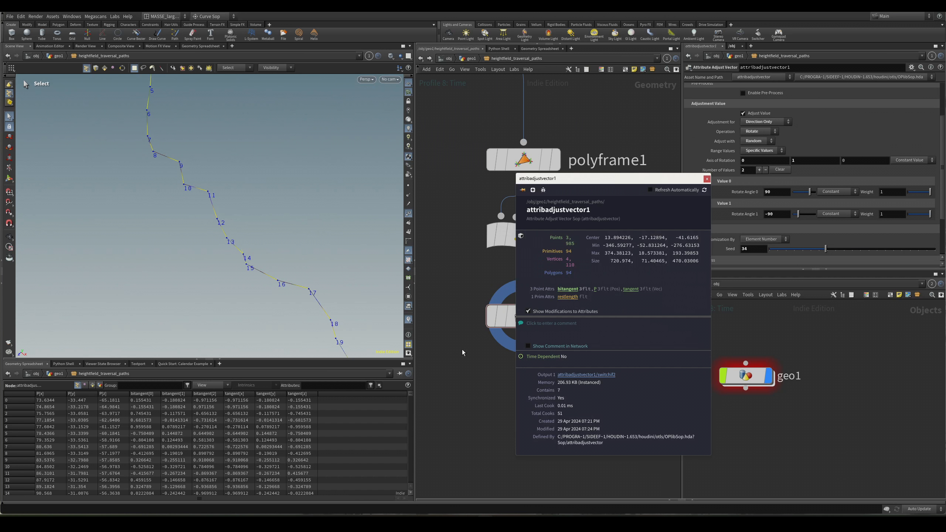
Turn off the tangent visualizer so only bitangent is drawn on the paths.
click(408, 320)
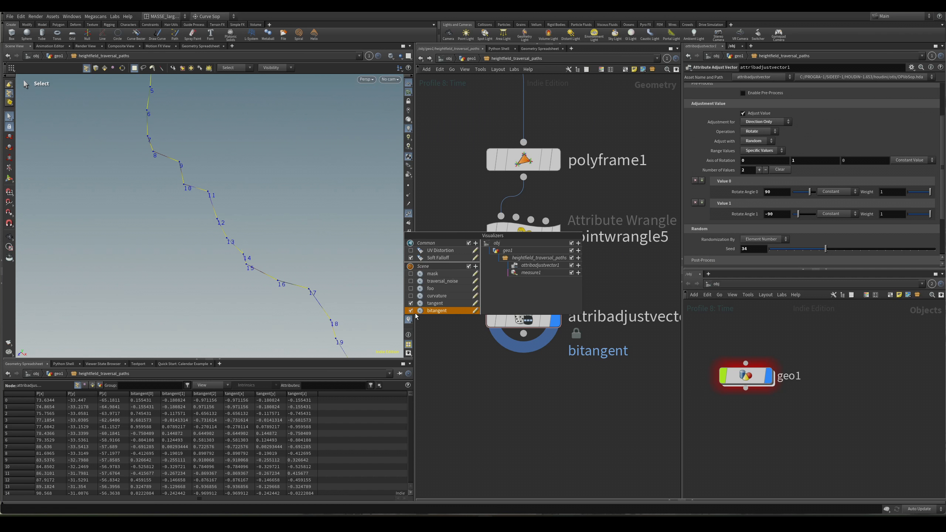
click(410, 303)
alt+middle_drag(208, 127, 280, 347)
click(145, 400)
scroll(816, 164, down, 2)
Change the bitangent visualizer to the Marker type with the Vector style.
right_click(410, 319)
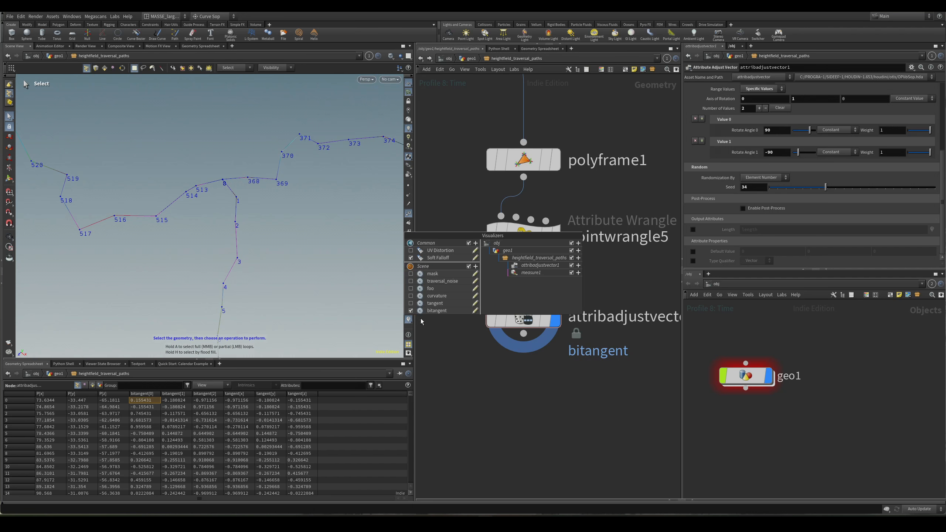
click(474, 311)
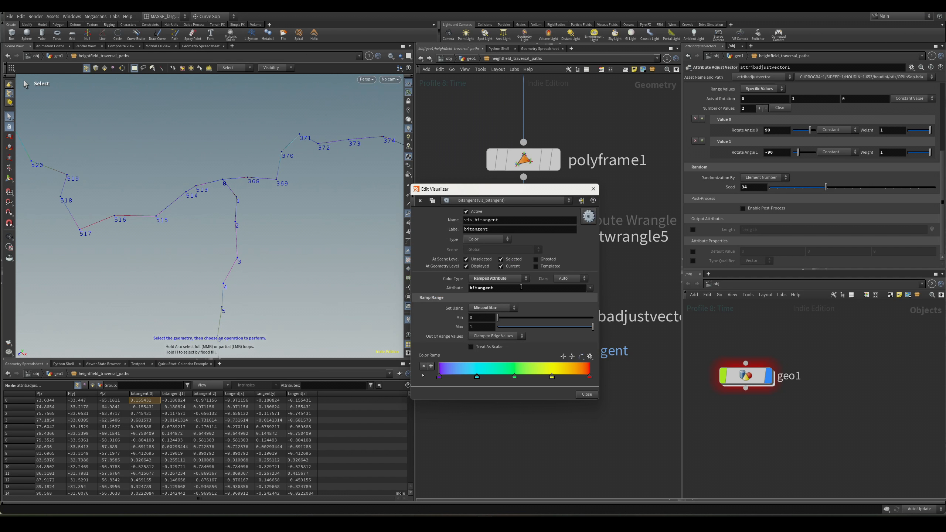
click(493, 240)
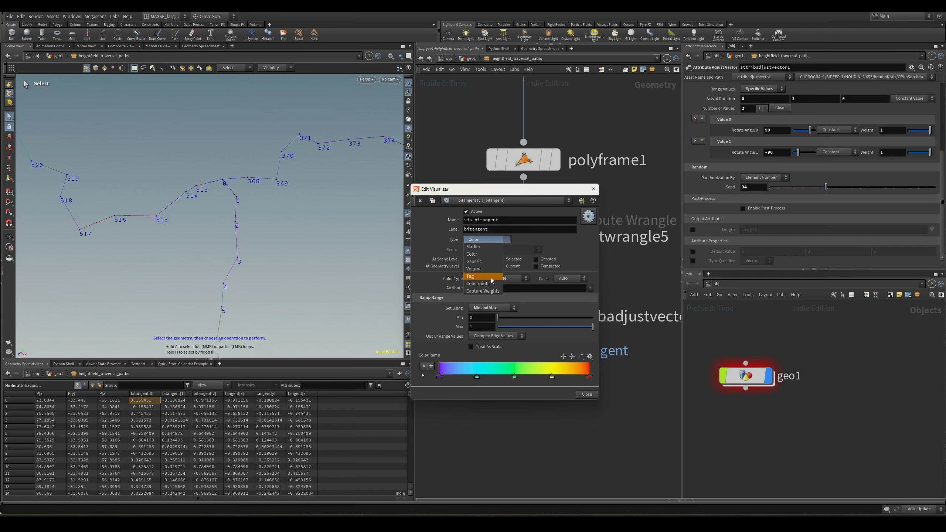
click(492, 247)
click(494, 279)
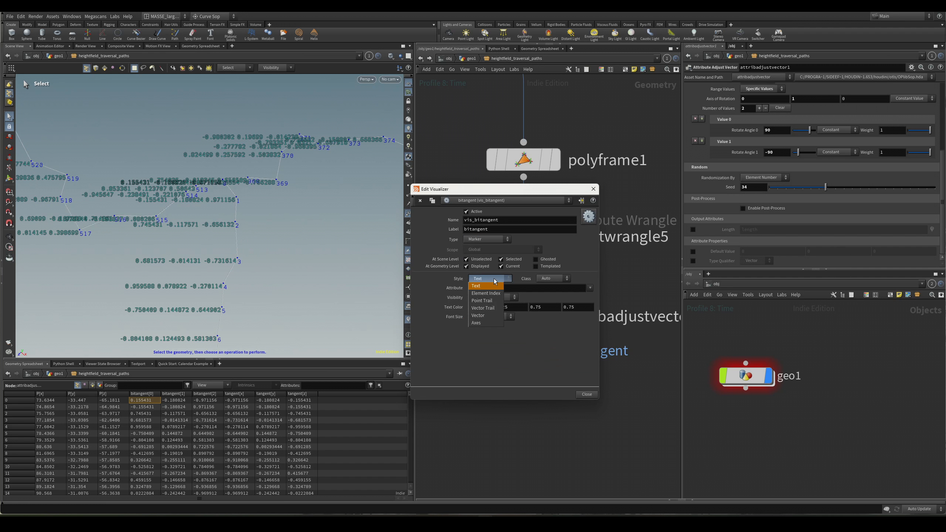
click(489, 316)
Examine the bitangent vector directions along the path points, and close the visualizer settings.
alt+right_drag(267, 256, 302, 266)
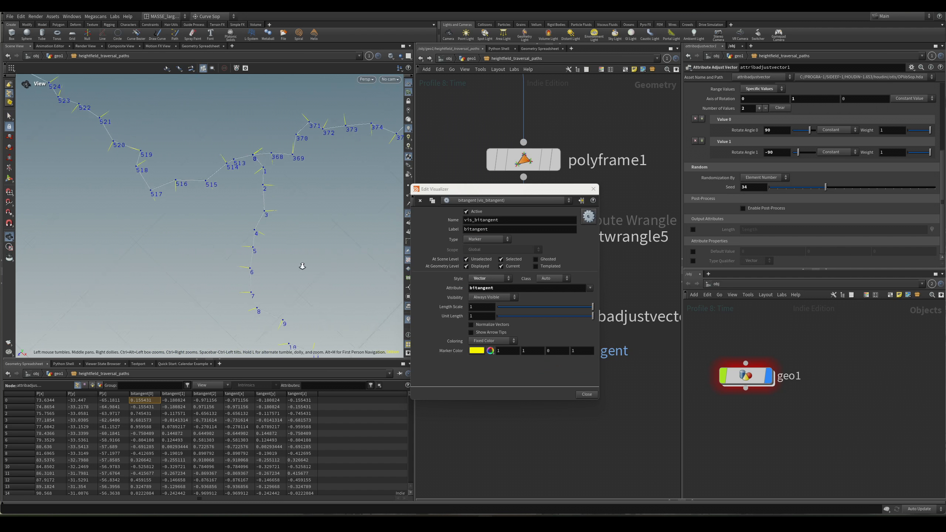
alt+middle_drag(324, 291, 310, 224)
alt+right_drag(273, 274, 285, 225)
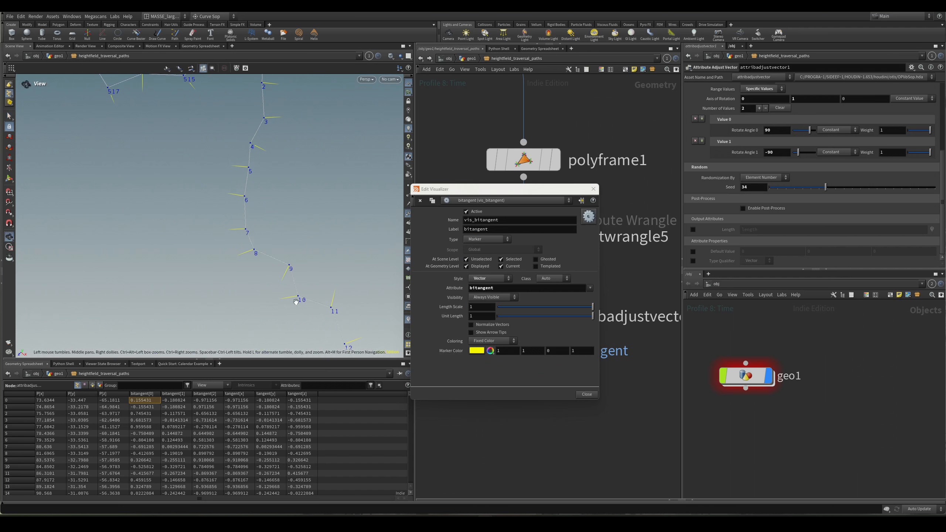
alt+middle_drag(352, 296, 344, 246)
alt+right_drag(321, 240, 265, 261)
alt+middle_drag(265, 261, 309, 267)
alt+middle_drag(349, 293, 309, 275)
alt+right_drag(342, 300, 273, 308)
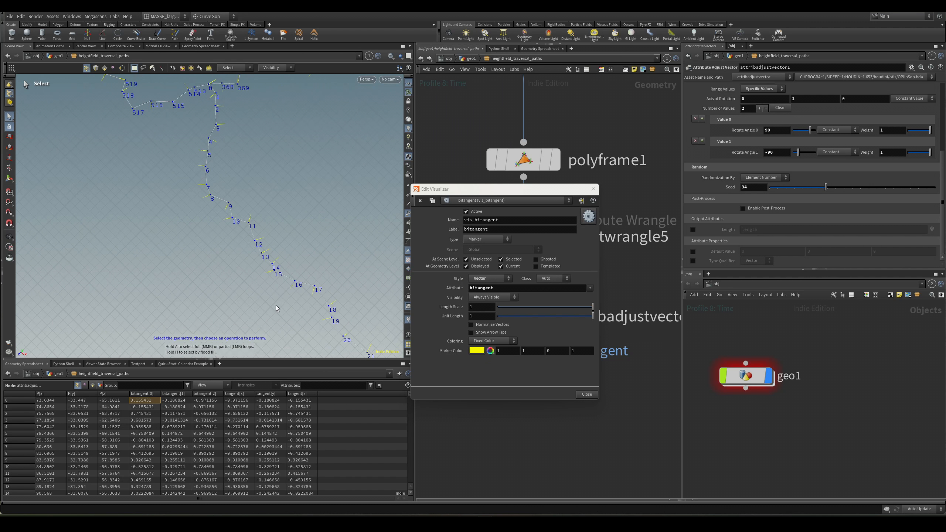
alt+middle_drag(213, 99, 281, 211)
alt+right_drag(280, 210, 301, 197)
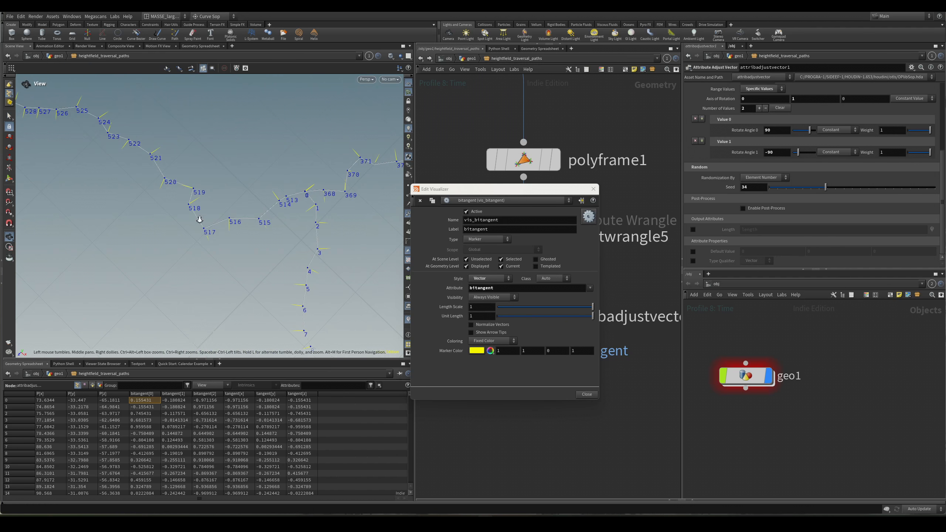
alt+right_drag(200, 219, 217, 208)
alt+middle_drag(281, 212, 247, 256)
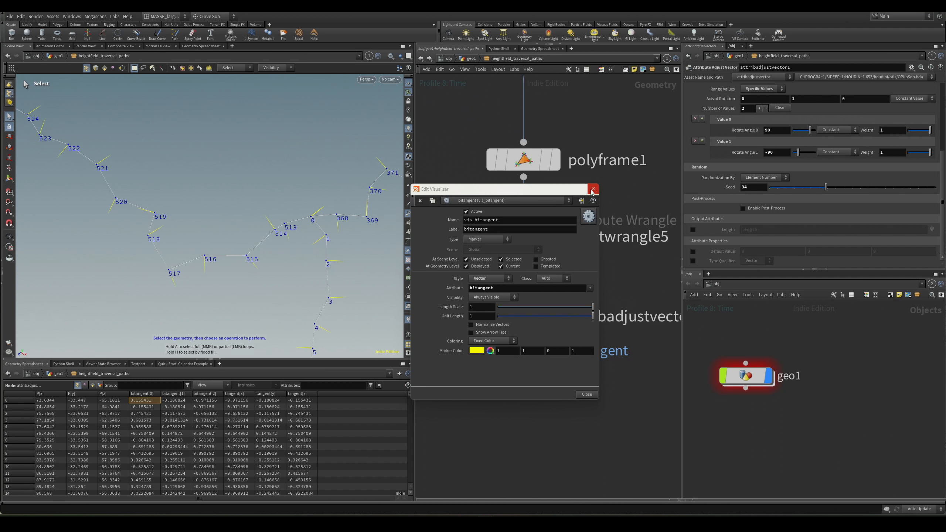
click(593, 191)
Add an Attribute Noise node below attribadjustvector1, hide the visualizers, and set the noise amplitude to 2.48.
scroll(541, 279, down, 3)
key(Tab)
text(attribnoise)
key(Return)
click(531, 350)
click(409, 320)
drag(786, 178, 810, 178)
Replace the Cd attribute name on attribnoise1 with curve_noise.
double_click(791, 120)
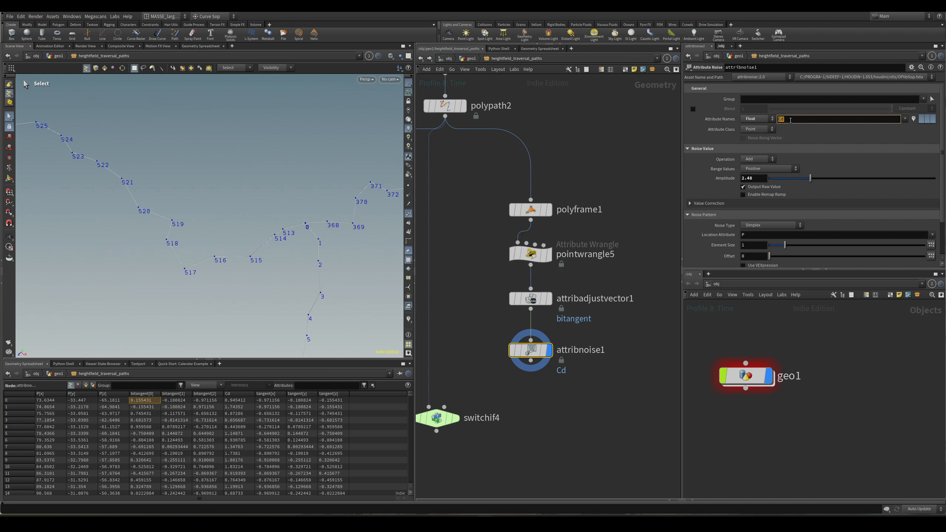
key(BackSpace)
text(curve_jitter_no)
key(ctrl+a)
key(BackSpace)
text(curve_noise)
key(Return)
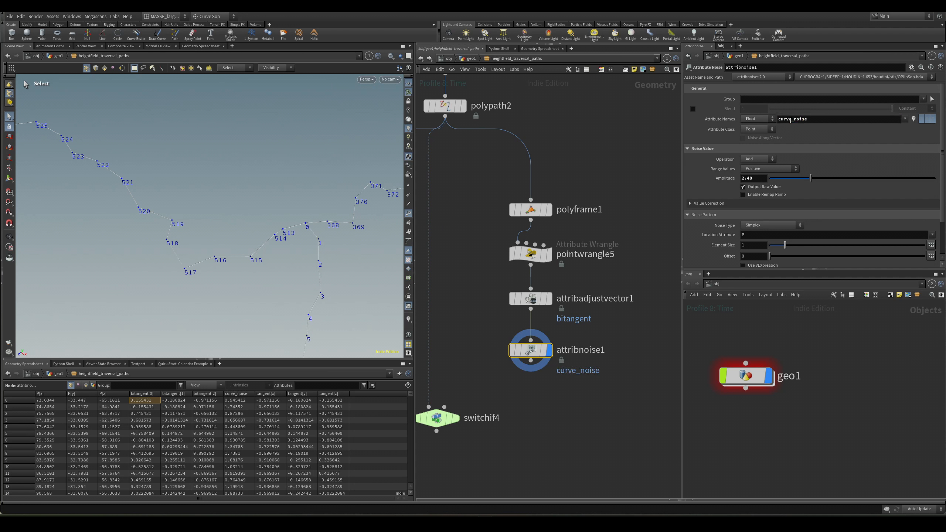
Enable a visualizer for curve_noise from the attribnoise1 node info and show it on the paths.
middle_click(550, 354)
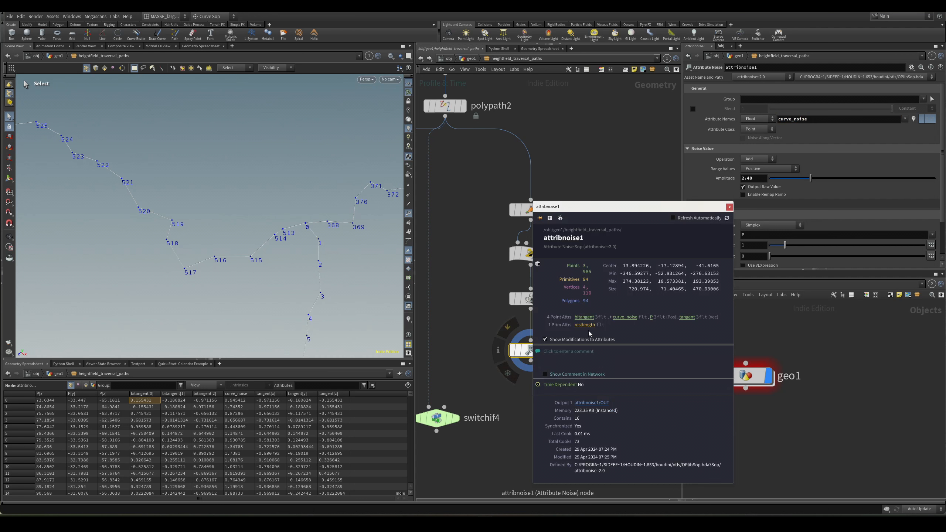
click(629, 318)
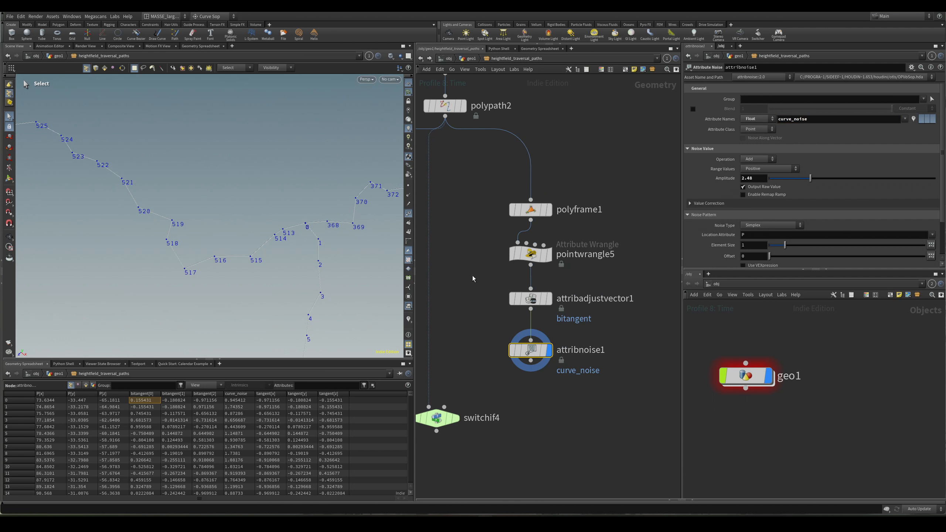
click(409, 321)
right_click(409, 321)
alt+right_drag(367, 284, 337, 297)
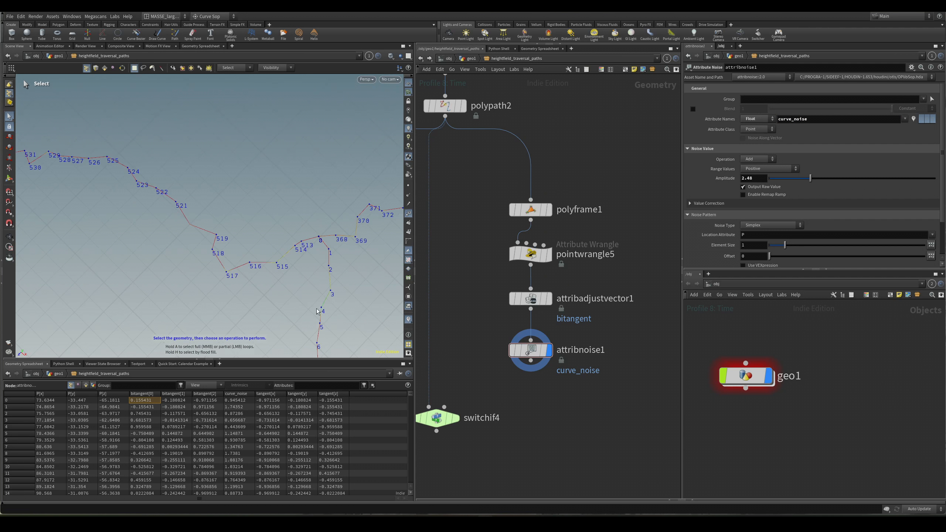
Open the curve_noise visualizer's settings and bring up its color ramp presets.
right_click(337, 298)
right_click(401, 319)
right_click(409, 321)
click(475, 312)
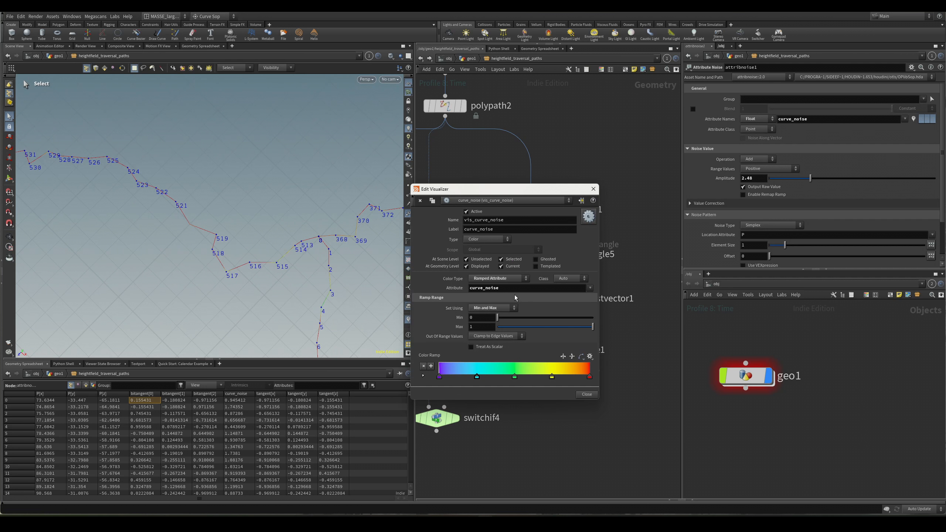
click(589, 357)
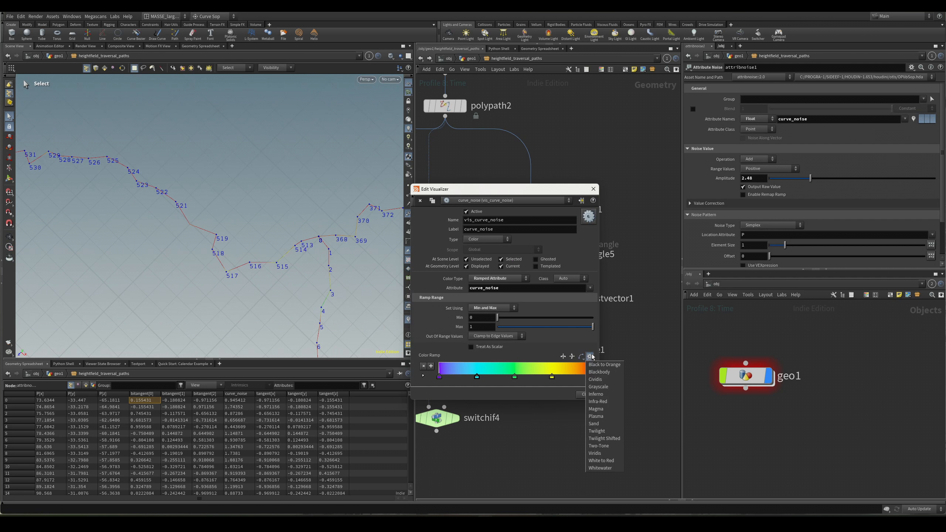
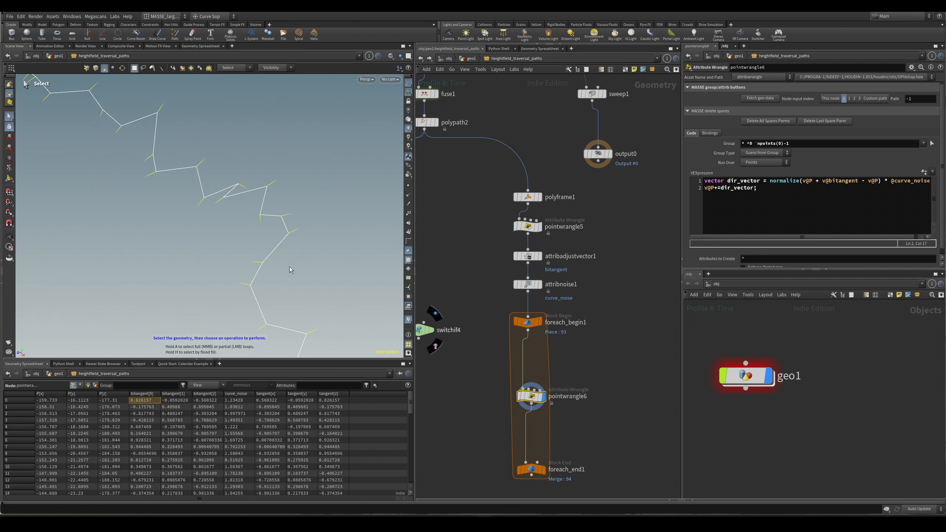
Examine the full length of the path displaced by pointwrangle6.
key(b)
key(b)
key(b)
key(b)
alt+drag(225, 222, 348, 183)
scroll(246, 167, down, 5)
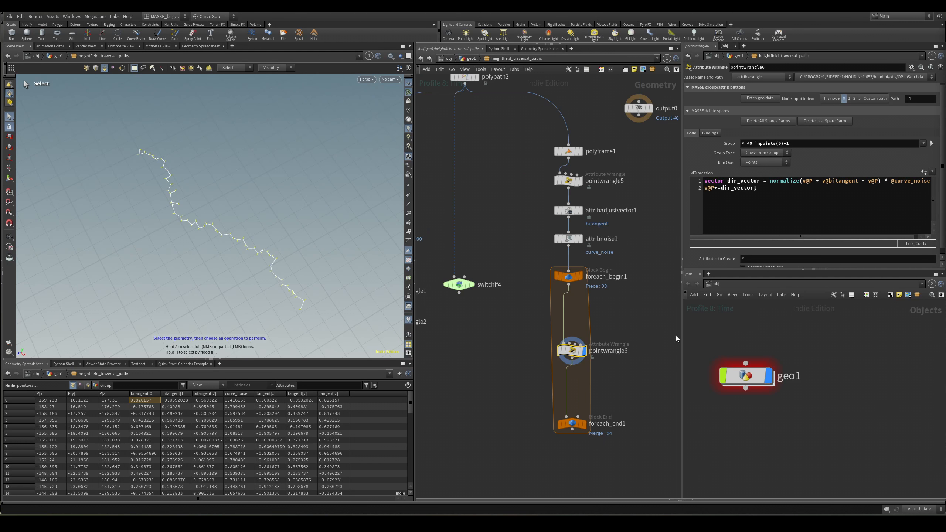
Exclude the last point in pointwrangle6's Group expression by adding ^ before the npoints(0)-1 expression.
scroll(637, 327, up, 3)
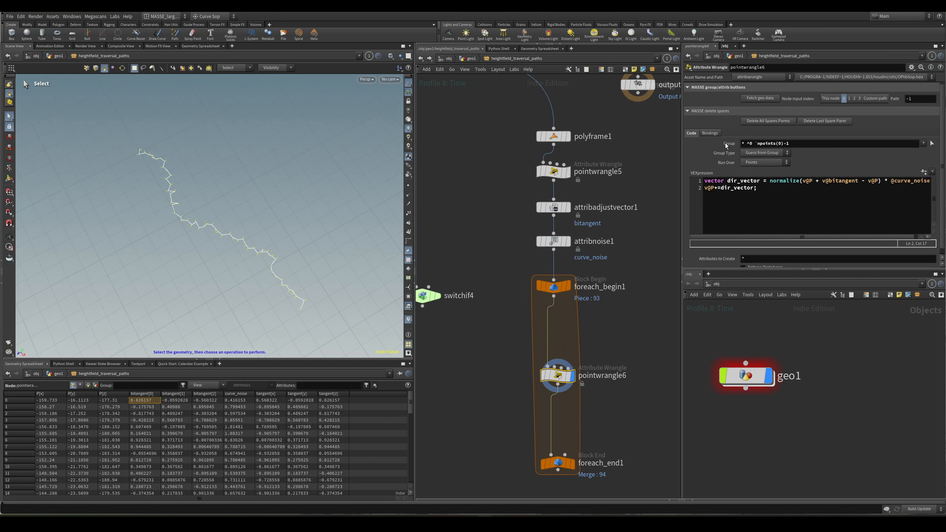
click(779, 143)
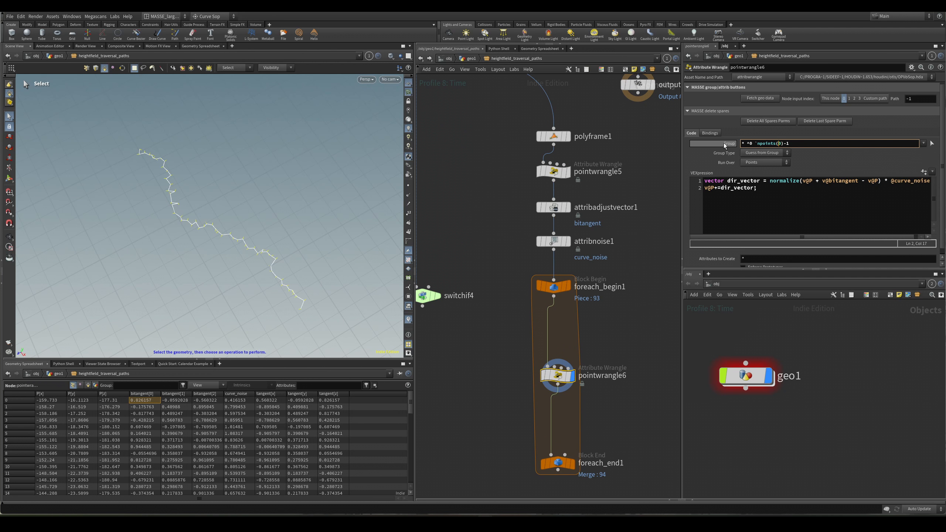
key(Return)
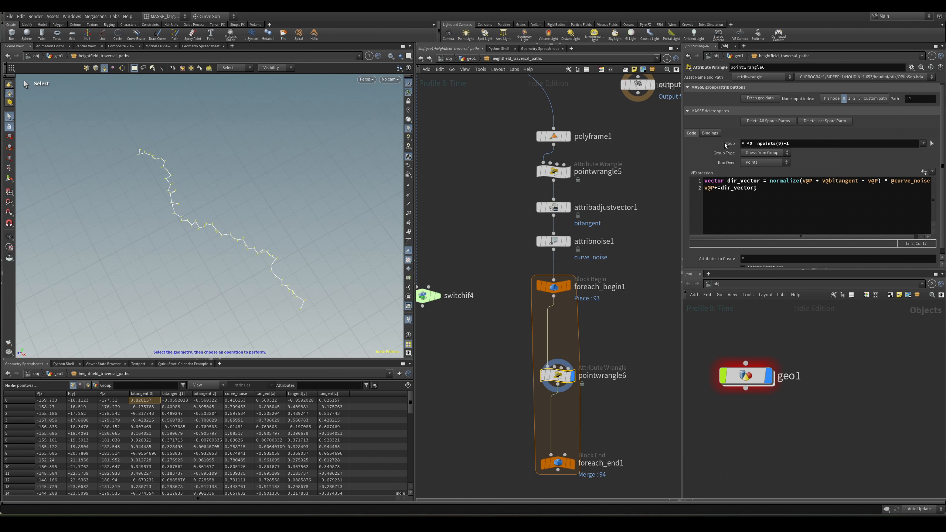
click(753, 144)
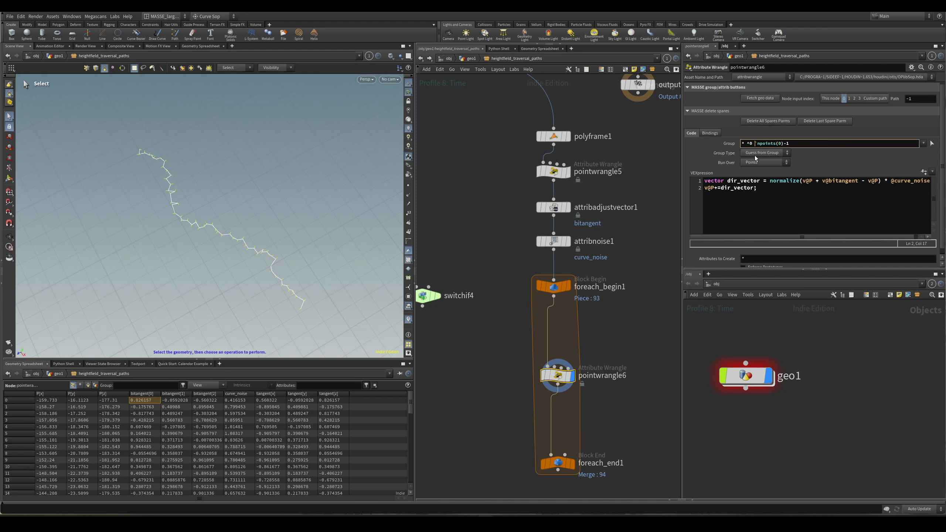
key(Return)
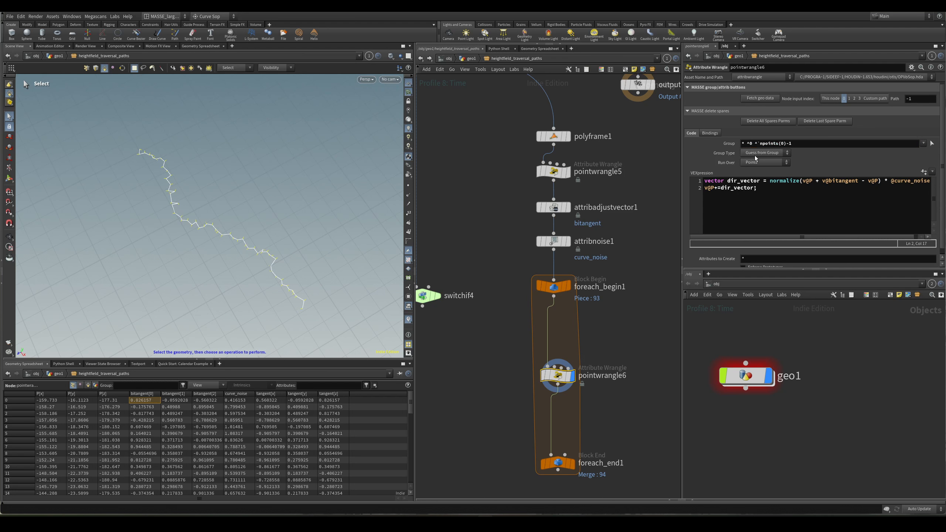
Compare the path with pointwrangle6 bypassed and active, with the curve's points shown.
key(b)
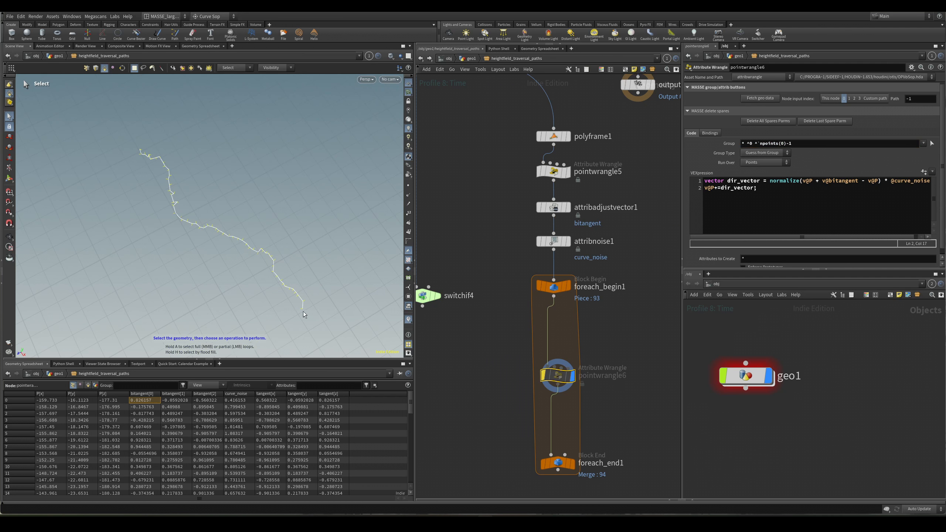
key(2)
key(b)
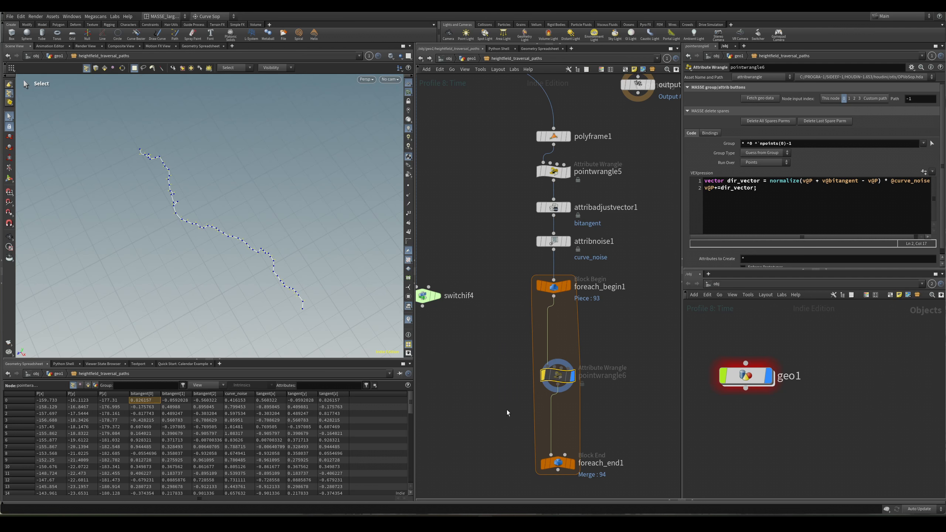
Display the foreach_end1 result and set switchif4's Enable to 1 to pass the jittered paths on.
drag(490, 396, 555, 461)
key(r)
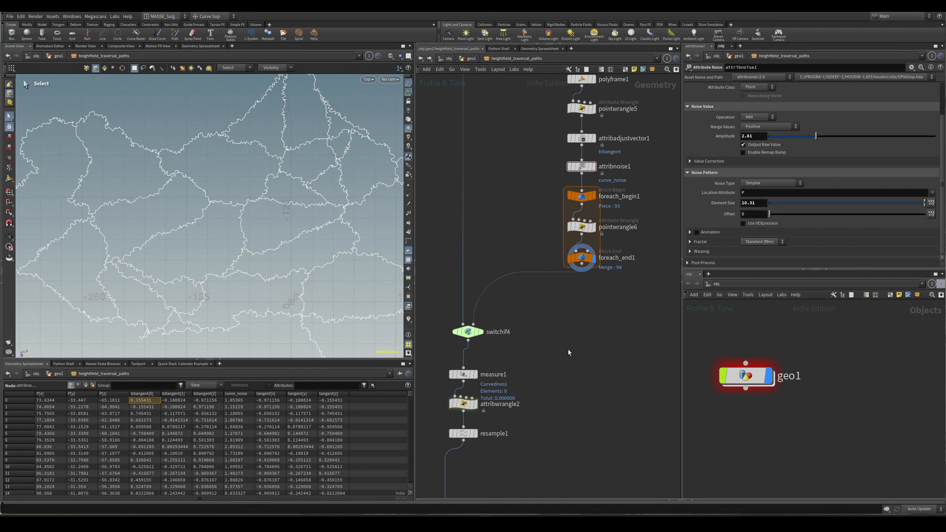
scroll(568, 349, down, 2)
middle_drag(568, 350, 597, 315)
scroll(597, 315, up, 2)
click(484, 308)
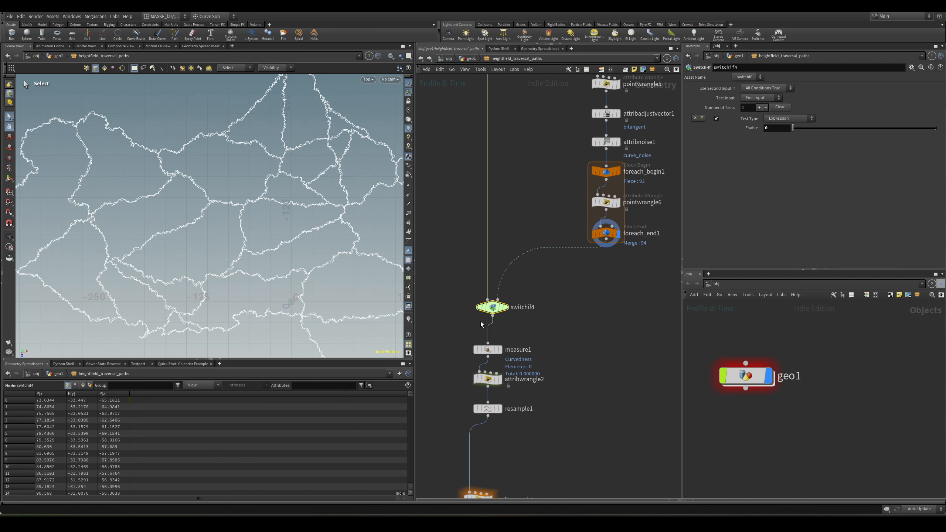
drag(810, 130, 894, 134)
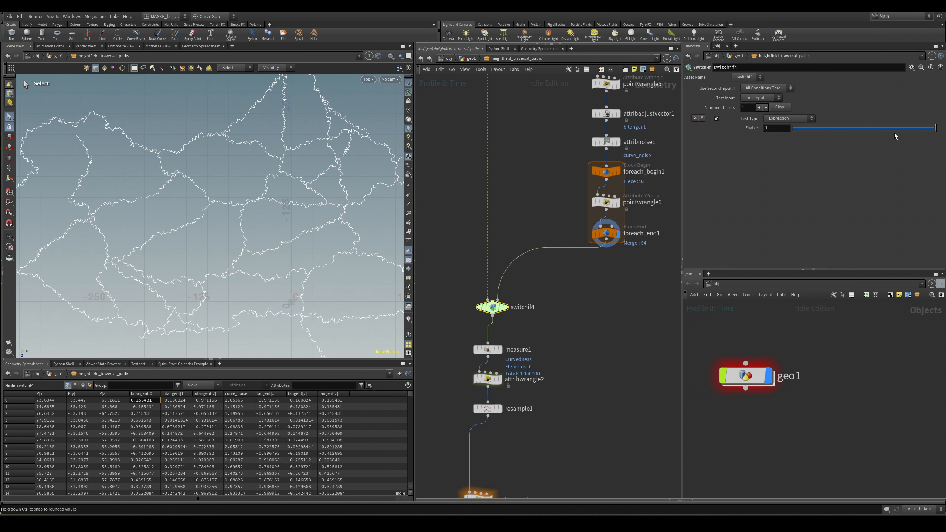
Inspect measure1 and display attribwrangle2's output with its points shown.
middle_drag(553, 355, 587, 254)
scroll(587, 255, up, 2)
click(493, 249)
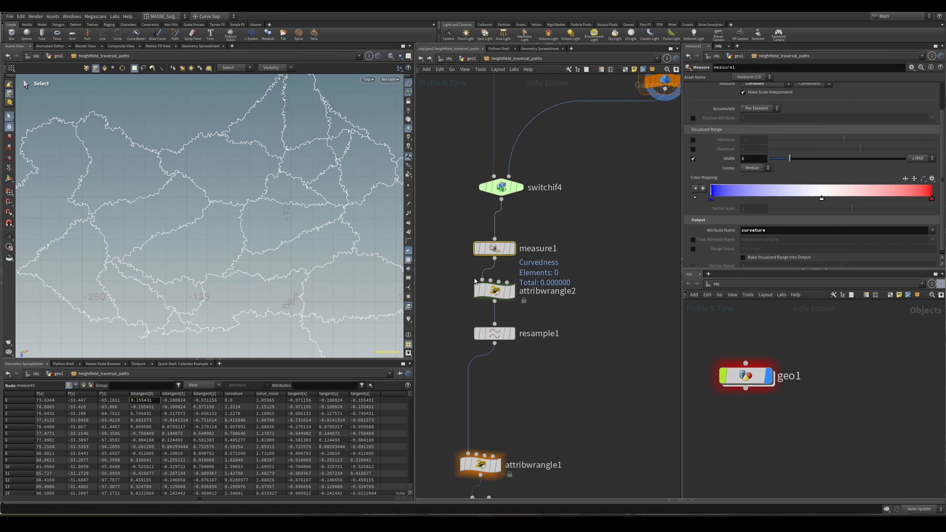
click(512, 249)
key(Down)
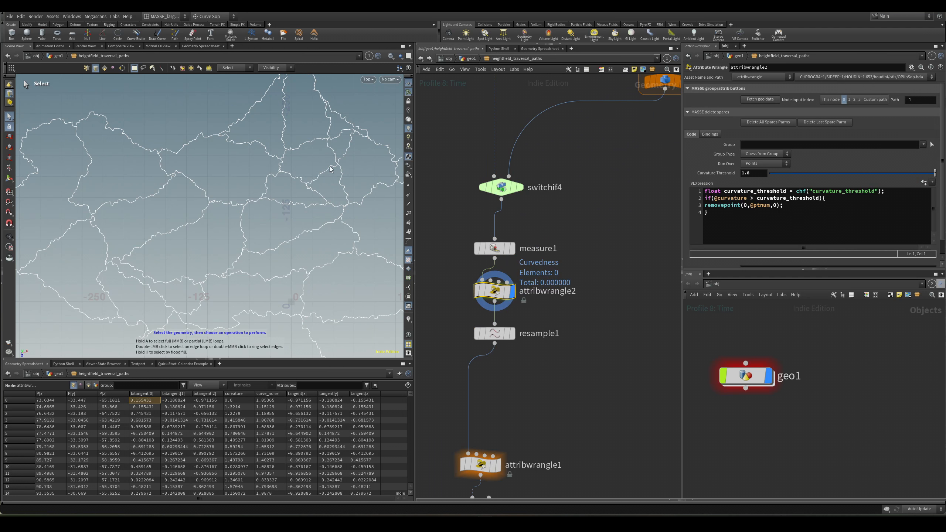
key(2)
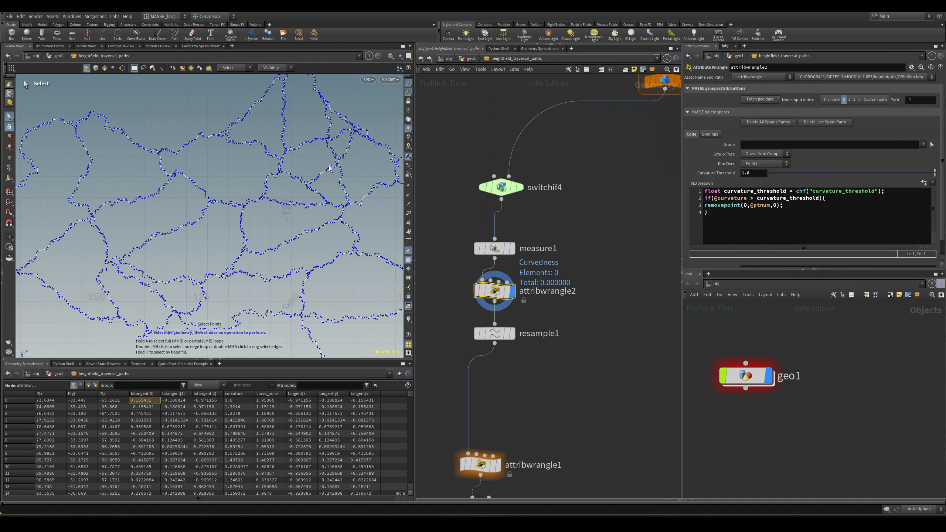
Display resample1 and examine the smoothed point distribution along the paths.
scroll(333, 161, up, 5)
middle_drag(613, 387, 626, 364)
key(Down)
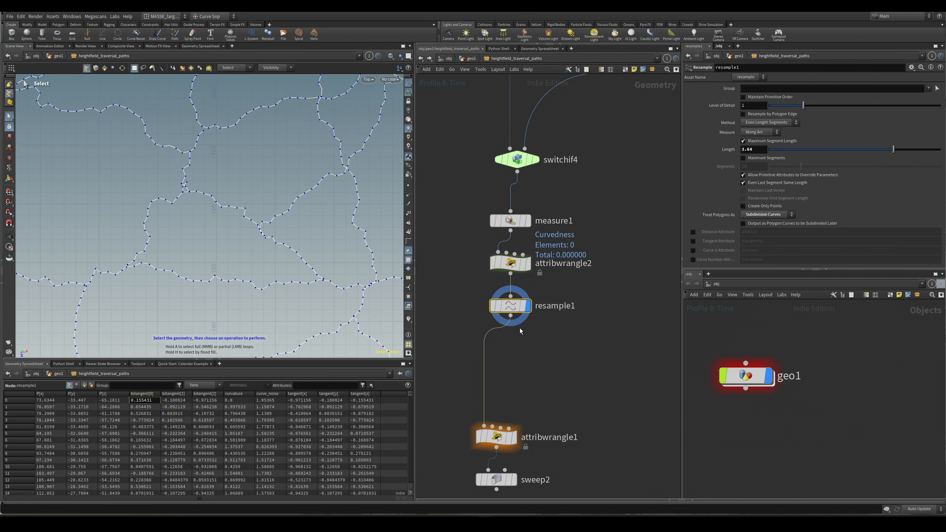
scroll(590, 337, down, 2)
middle_drag(553, 394, 567, 340)
scroll(567, 340, up, 2)
key(2)
scroll(264, 211, down, 2)
scroll(216, 261, down, 4)
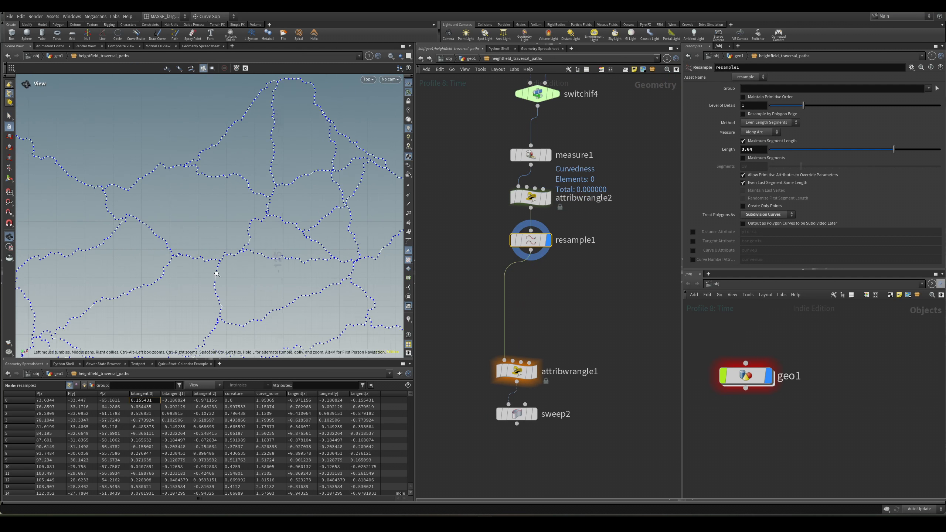
middle_drag(216, 268, 310, 242)
middle_drag(584, 187, 616, 289)
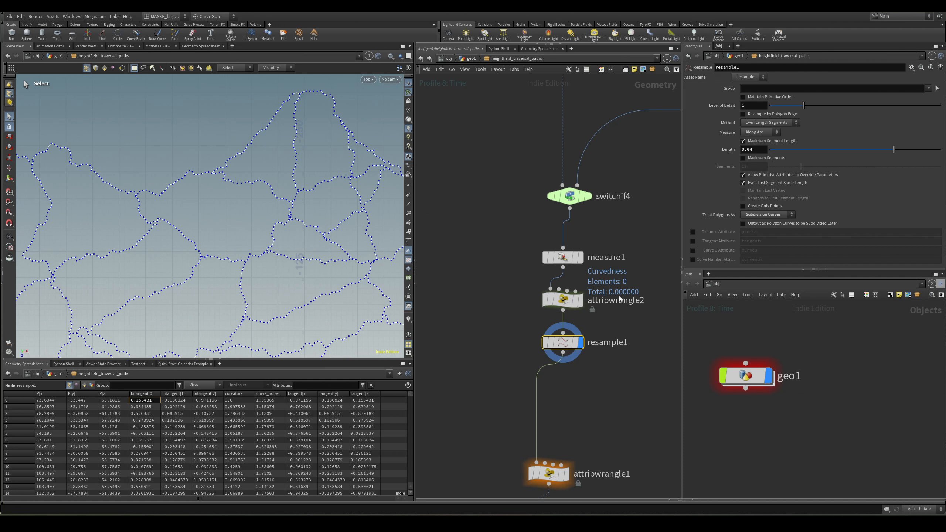
scroll(579, 319, up, 2)
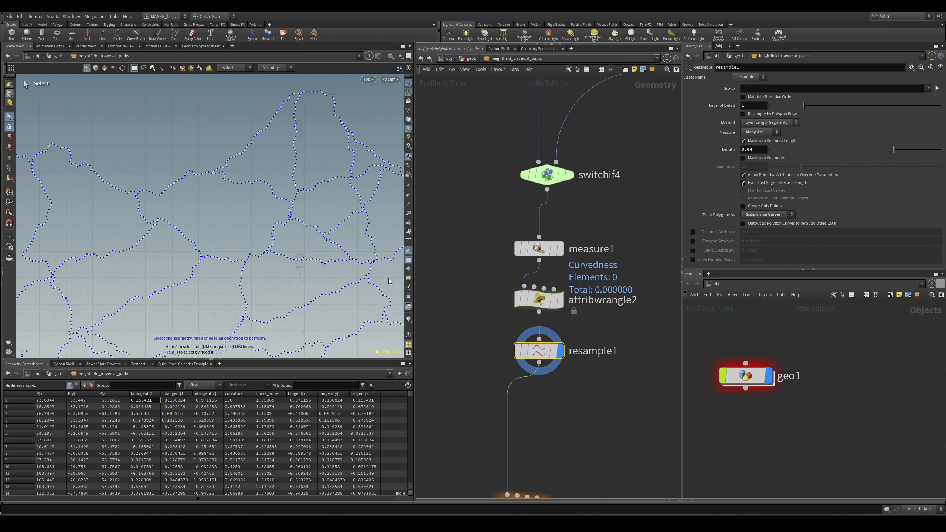
Set the Curvature Threshold on attribwrangle2 to 1.1.
click(562, 301)
key(Escape)
scroll(317, 257, up, 5)
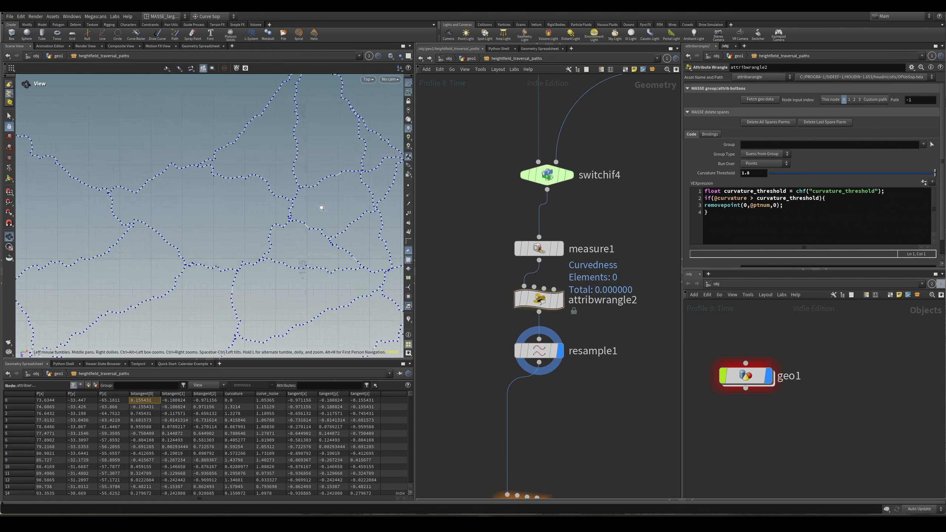
key(s)
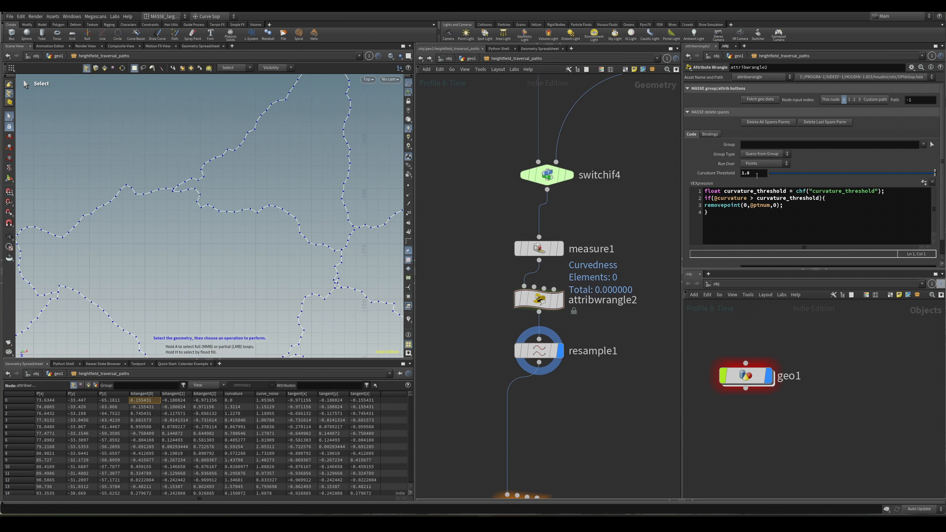
middle_drag(757, 176, 730, 178)
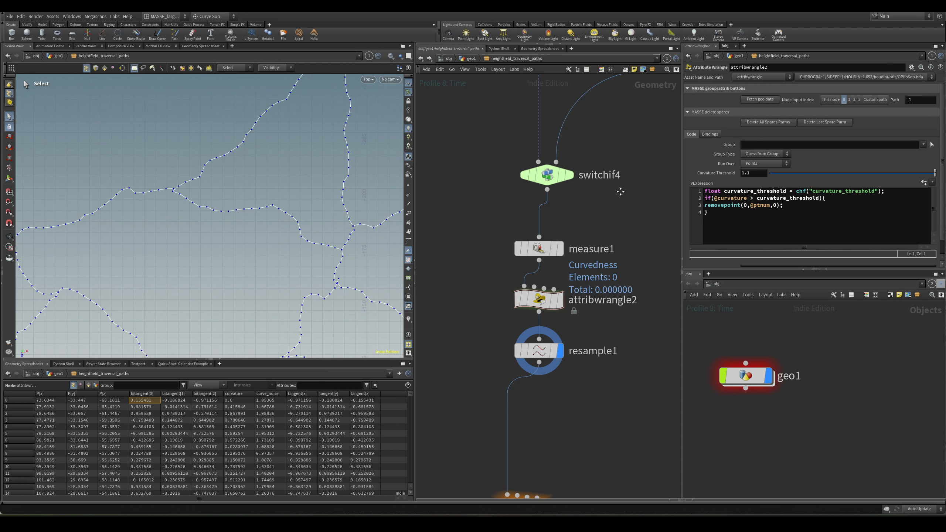
Compare the resampled paths using switchif4's Enable value, leaving it at 1.
middle_drag(621, 192, 624, 261)
click(561, 245)
drag(814, 128, 913, 133)
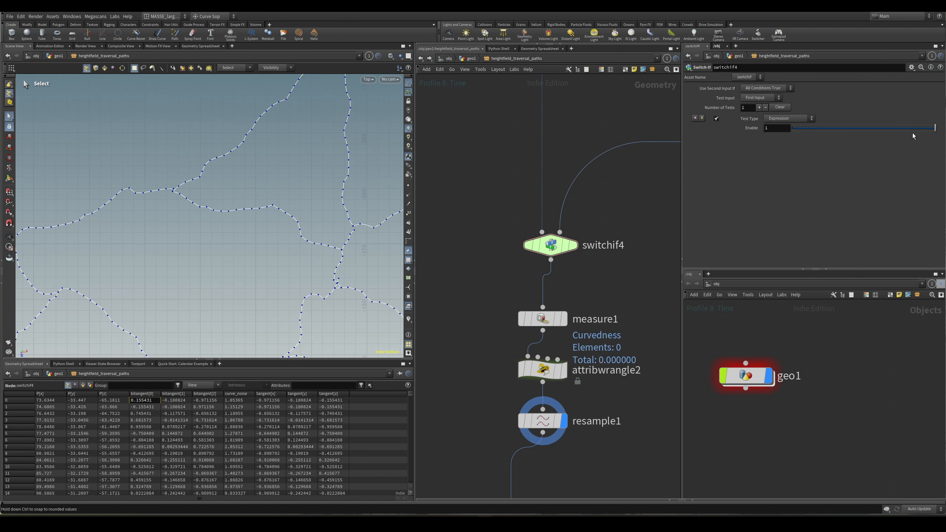
Raise the noise Amplitude on attribnoise1 to 6.94.
middle_drag(630, 89, 470, 311)
click(545, 231)
middle_drag(760, 135, 790, 136)
scroll(179, 246, down, 5)
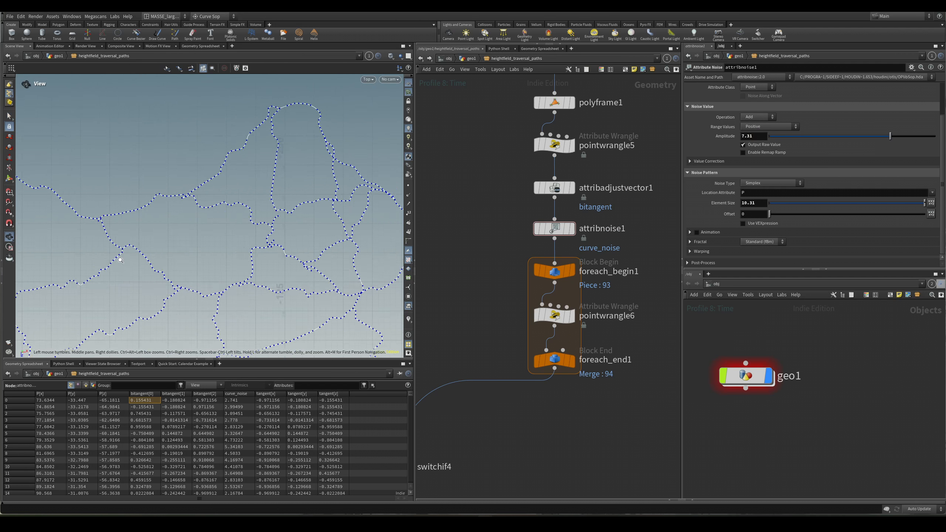
alt+middle_drag(93, 261, 221, 231)
drag(891, 137, 884, 167)
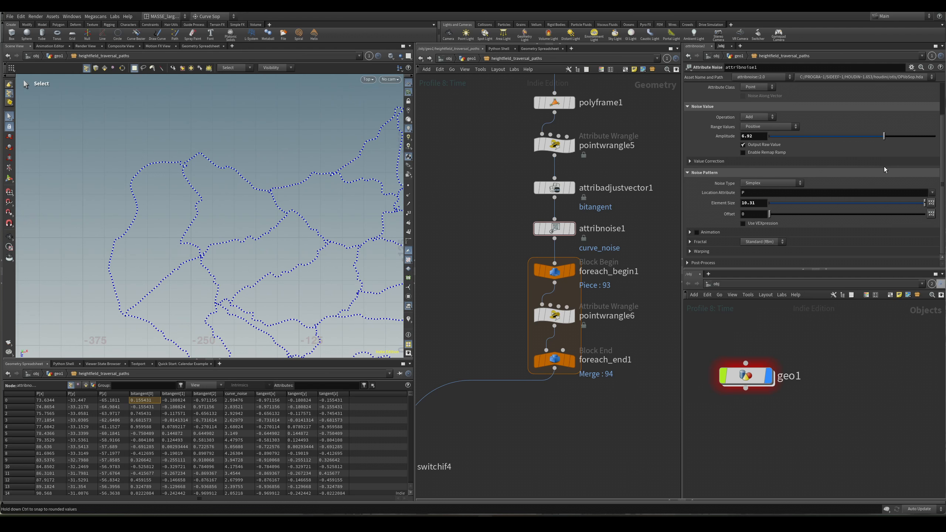
Set attribwrangle2's Curvature Threshold to 1.9.
scroll(521, 405, down, 2)
middle_drag(516, 409, 559, 358)
scroll(535, 404, up, 2)
click(558, 361)
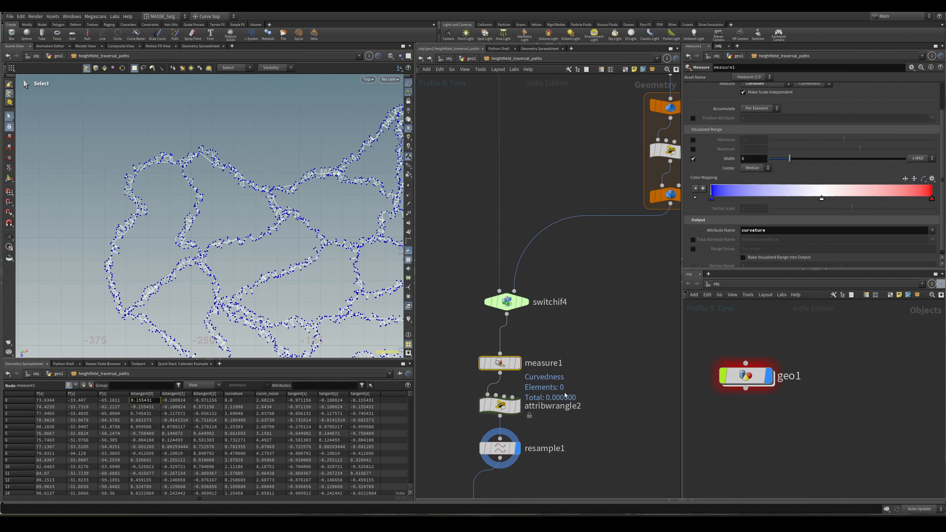
click(563, 404)
middle_drag(760, 174, 791, 174)
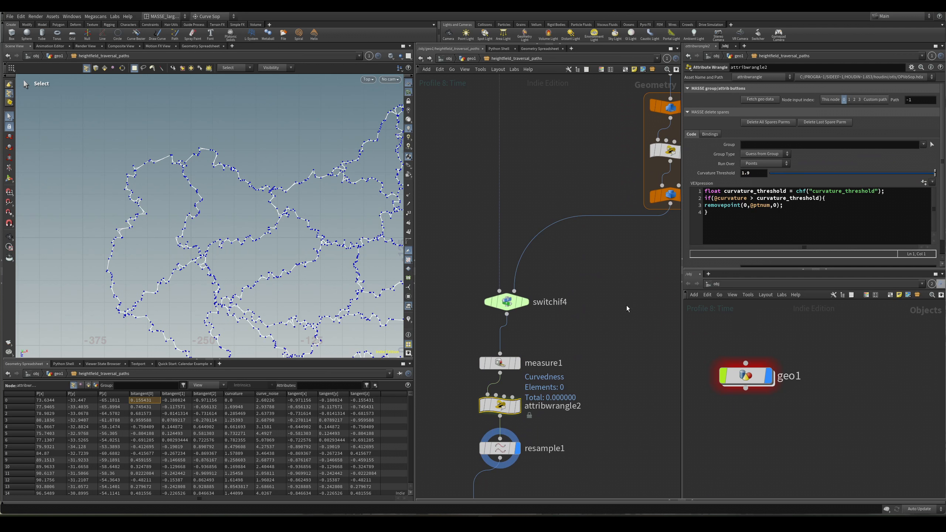
Examine the shape of the resampled paths as edges and as points.
click(592, 271)
key(3)
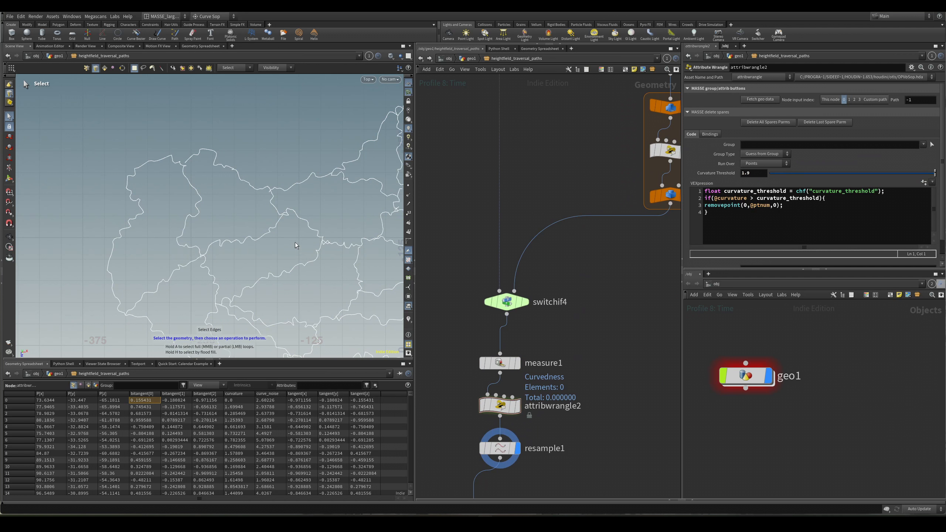
scroll(299, 240, up, 3)
middle_drag(595, 431, 616, 311)
middle_drag(574, 369, 553, 378)
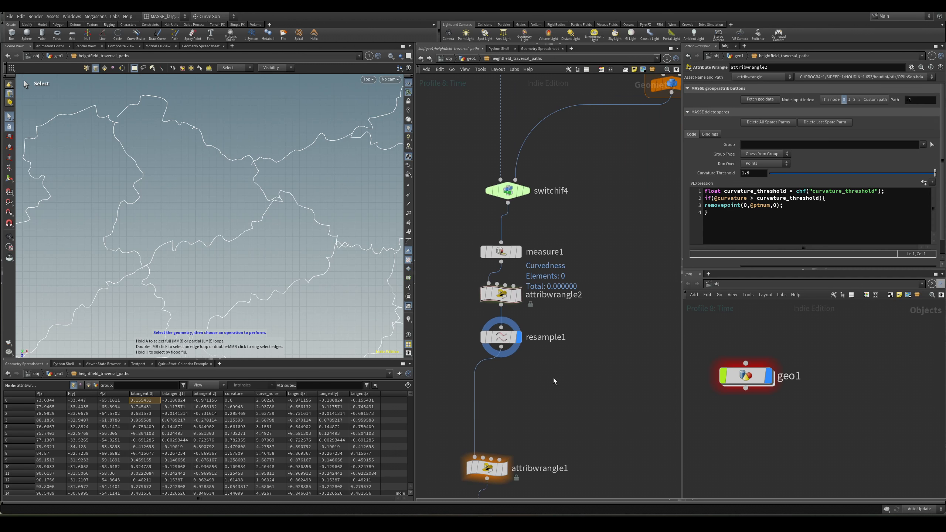
click(501, 337)
key(Escape)
key(2)
key(3)
key(Escape)
Raise attribwrangle2's Curvature Threshold to 2.3.
scroll(224, 207, down, 3)
middle_drag(276, 205, 242, 263)
scroll(242, 264, up, 2)
key(s)
click(501, 294)
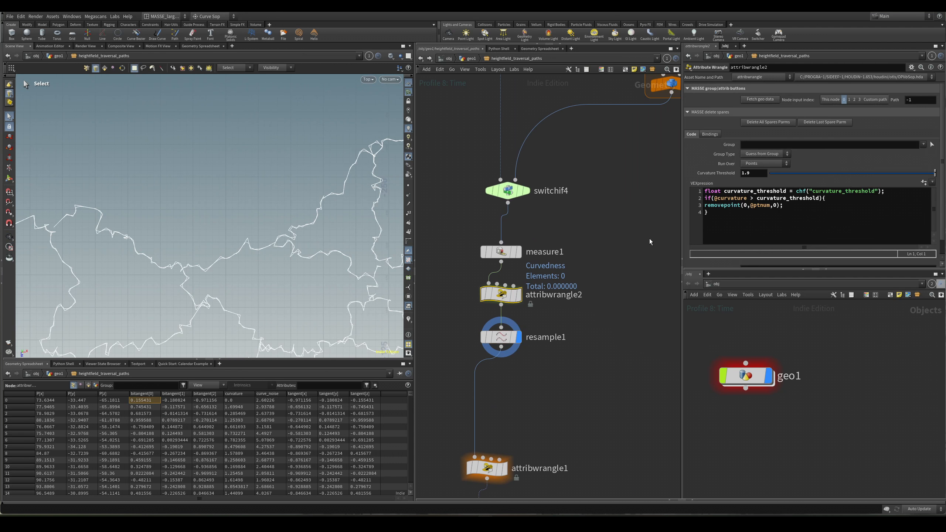
middle_drag(757, 173, 772, 172)
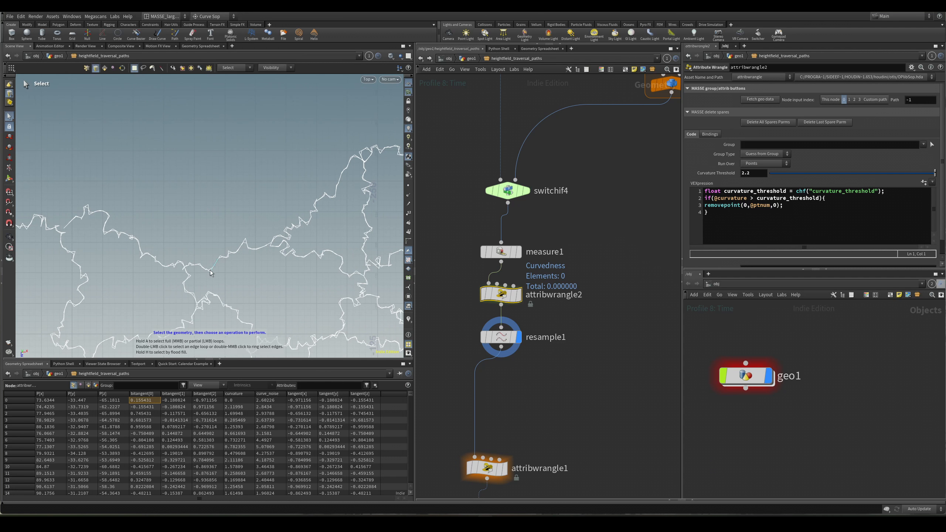
Lower the noise Amplitude on attribnoise1 to soften the jitter in the paths.
middle_drag(555, 201, 533, 361)
scroll(534, 360, down, 3)
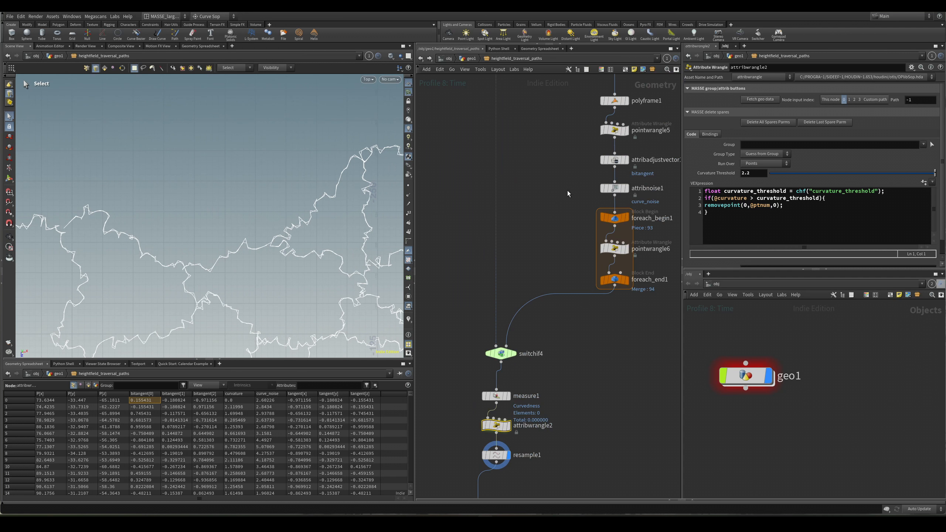
click(615, 161)
click(601, 188)
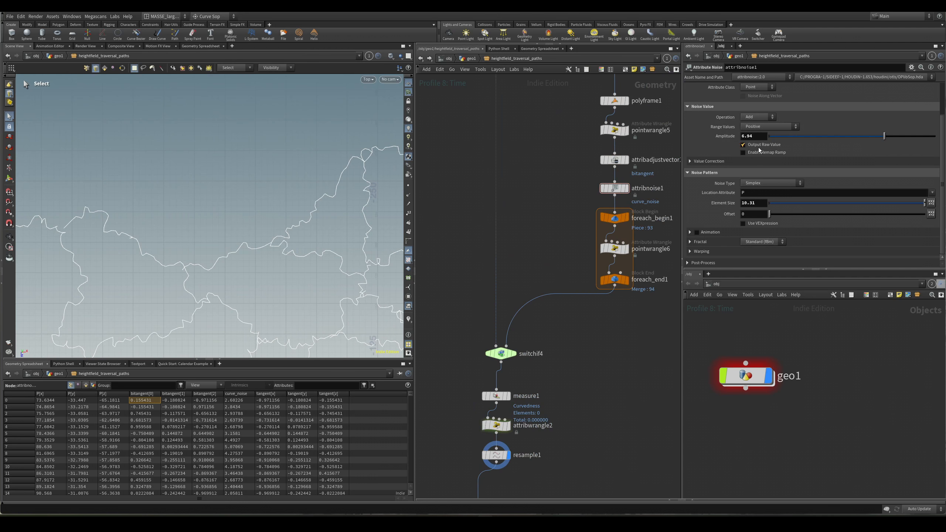
middle_drag(757, 137, 760, 140)
drag(784, 137, 829, 152)
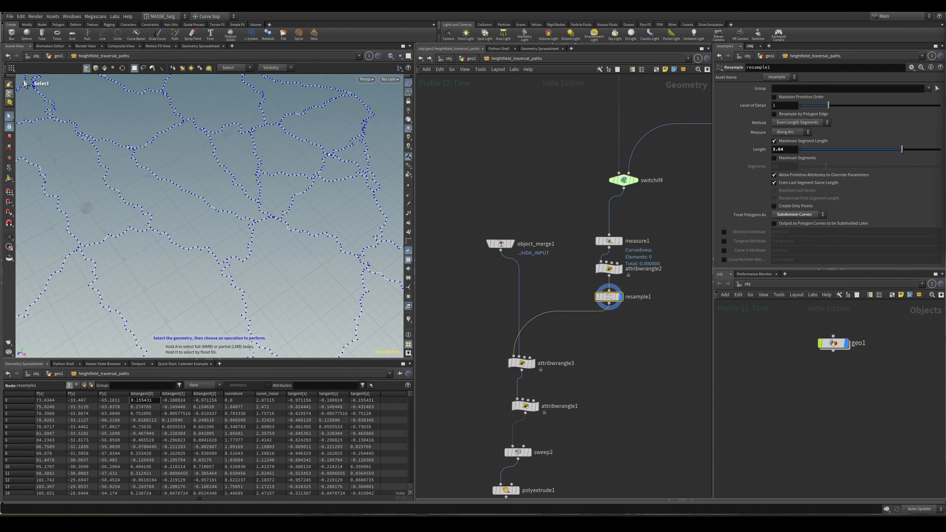
Display object_merge1 and examine the heightfield terrain brought in from ../HDA_INPUT.
middle_drag(635, 338, 637, 338)
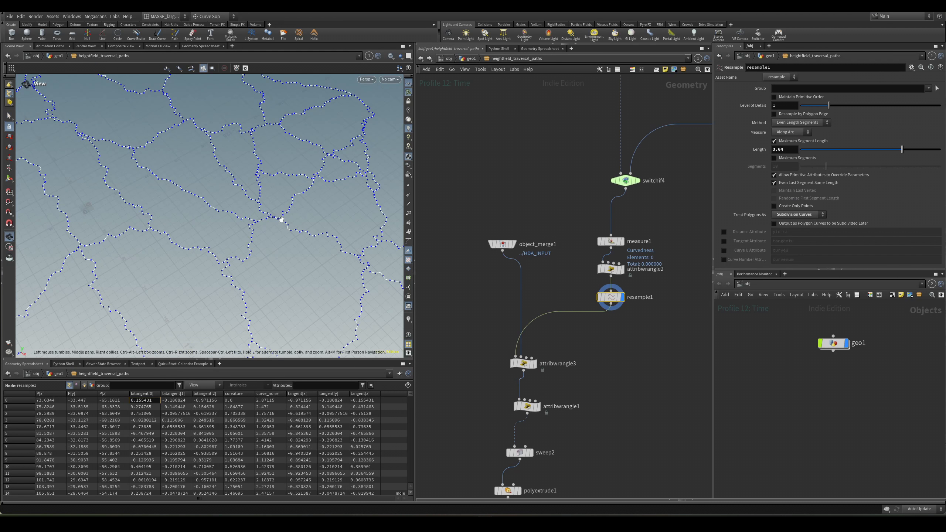
alt+drag(278, 217, 291, 253)
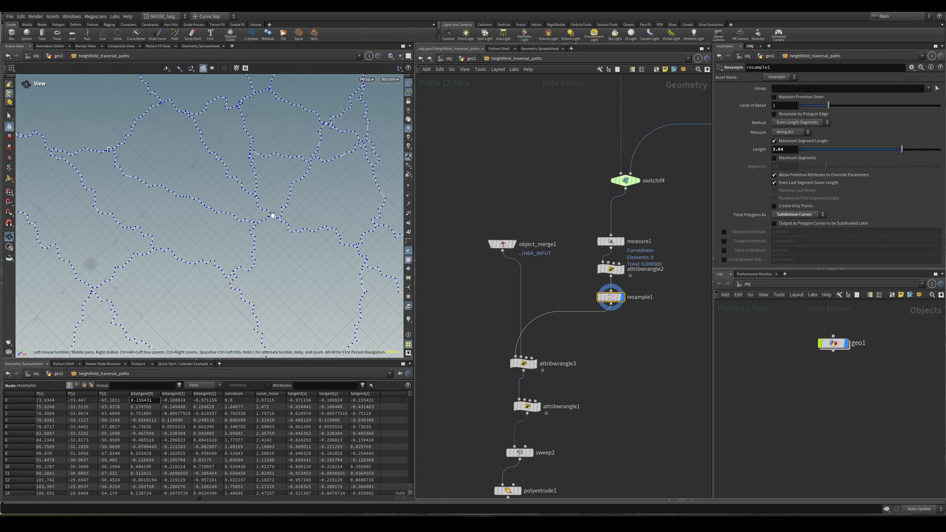
scroll(264, 214, up, 5)
middle_drag(459, 277, 465, 276)
drag(545, 210, 494, 268)
key(r)
alt+drag(276, 216, 287, 187)
scroll(536, 246, up, 2)
scroll(281, 189, down, 5)
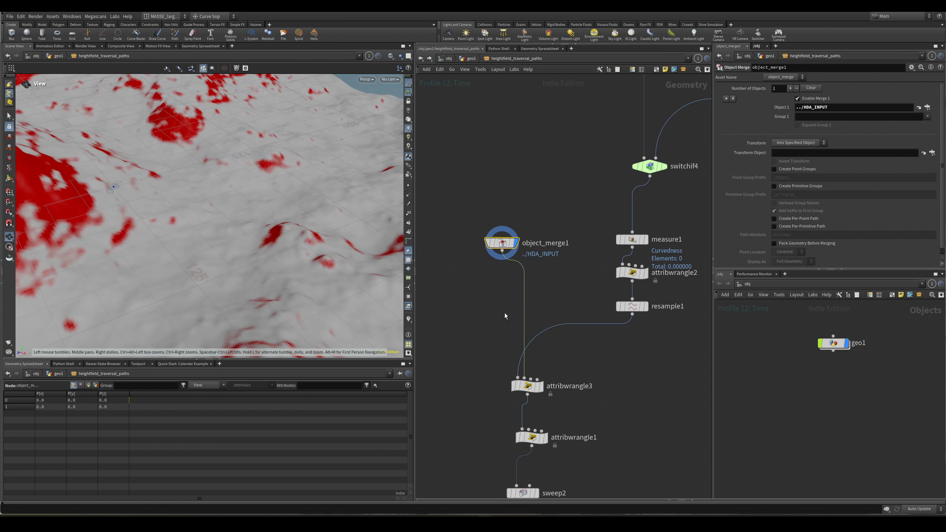
Display attribwrangle3's output to view the projected path points.
scroll(611, 358, up, 1)
middle_drag(612, 359, 658, 321)
drag(628, 318, 531, 396)
key(r)
key(b)
key(b)
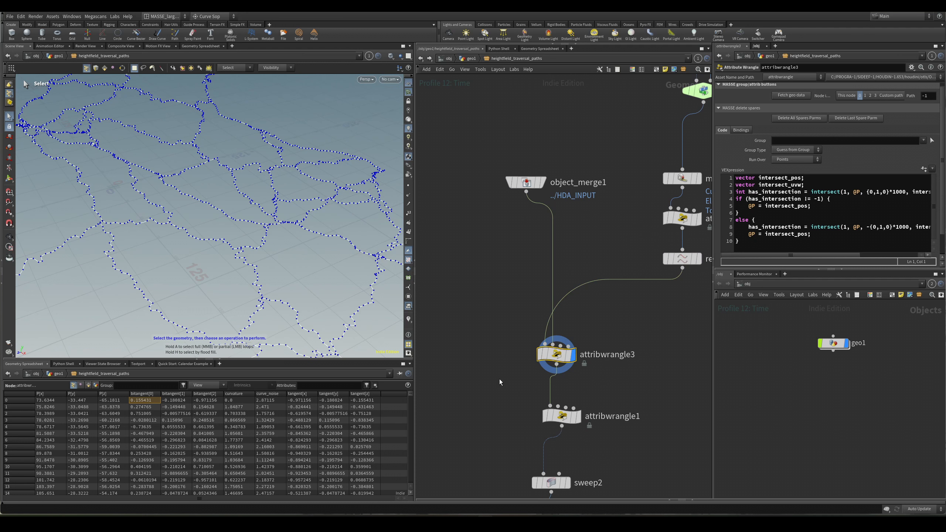
Template object_merge1 so the input terrain shows together with attribwrangle3's paths, and view them in edge selection mode.
drag(497, 220, 520, 129)
key(r)
drag(491, 320, 609, 377)
key(r)
drag(572, 231, 490, 162)
key(e)
drag(509, 319, 594, 374)
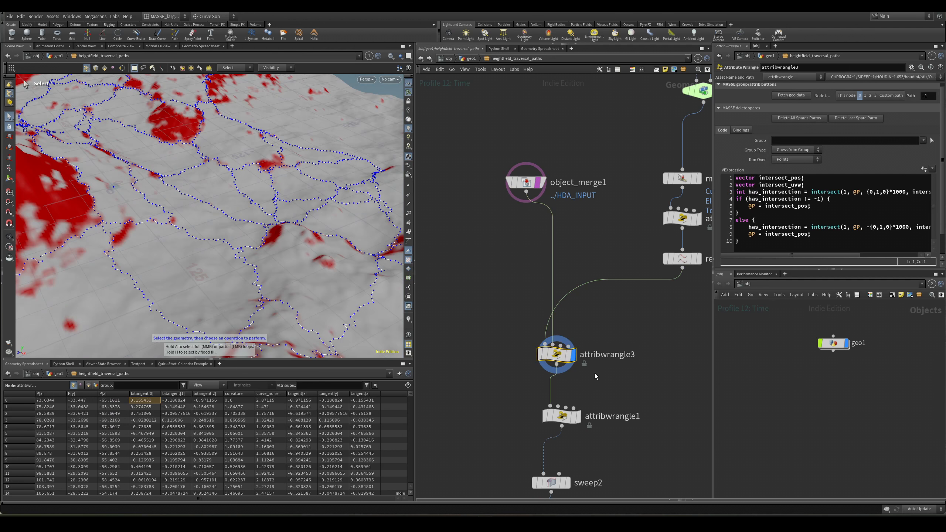
click(616, 355)
click(583, 326)
key(3)
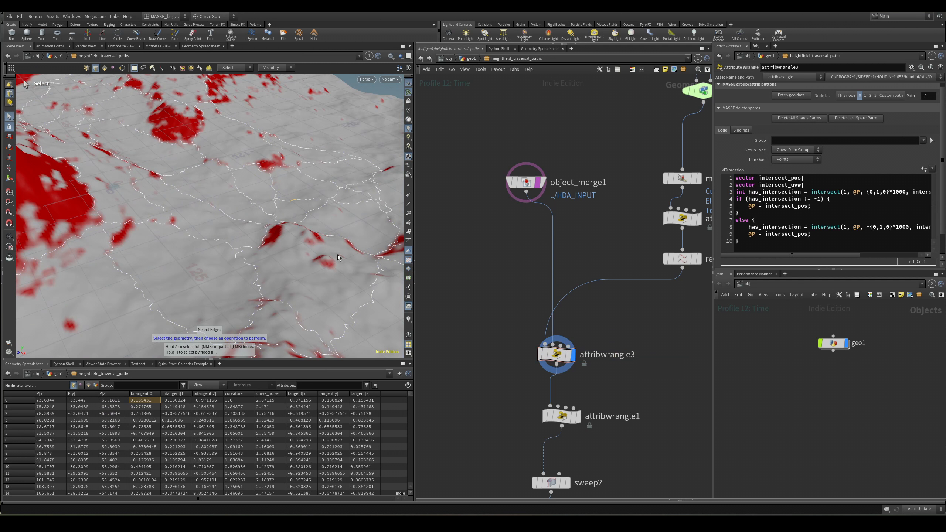
Compare the paths against the terrain surface with attribwrangle3 bypassed and active, from several viewing angles.
key(b)
key(b)
key(b)
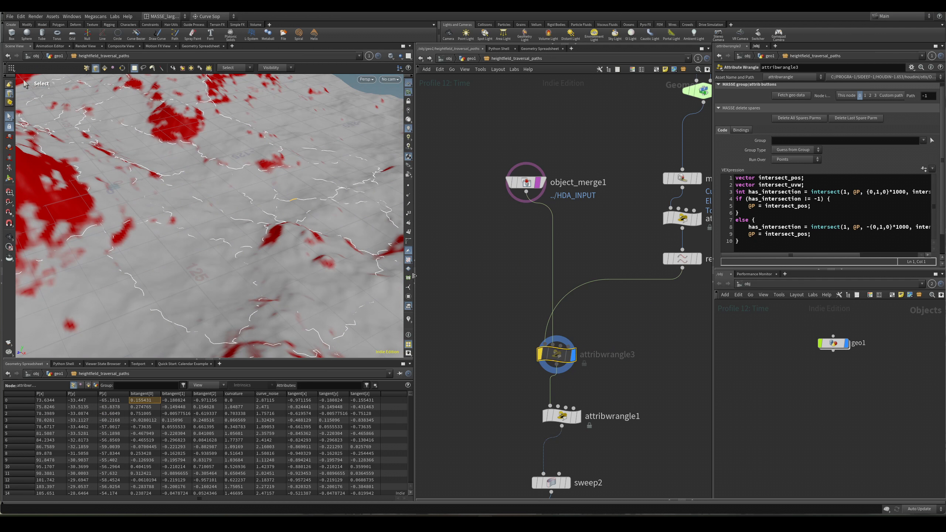
alt+drag(283, 193, 294, 231)
alt+right_drag(294, 231, 414, 173)
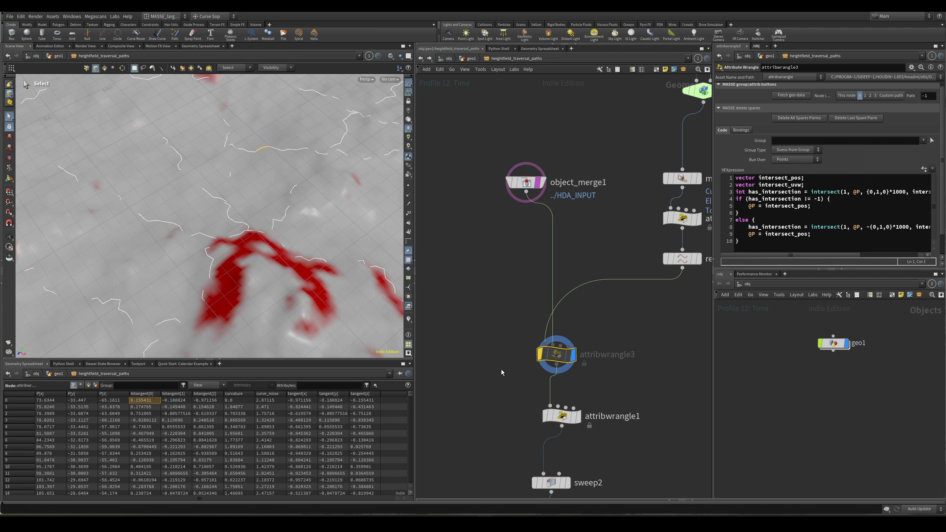
key(b)
alt+drag(276, 226, 319, 163)
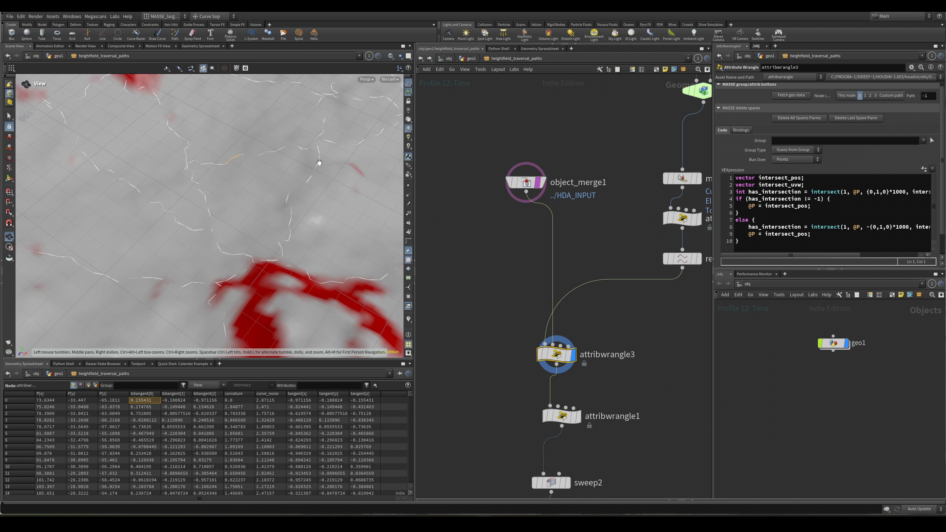
key(b)
key(b)
key(b)
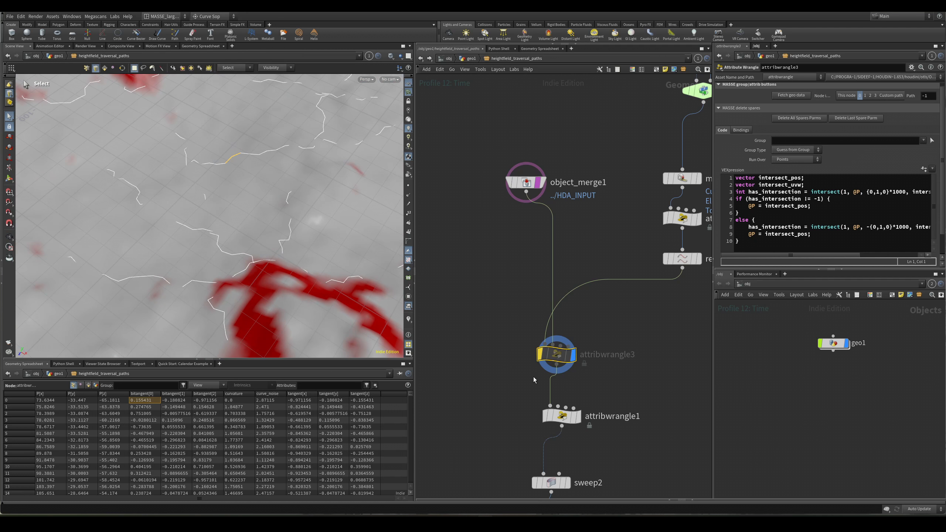
key(b)
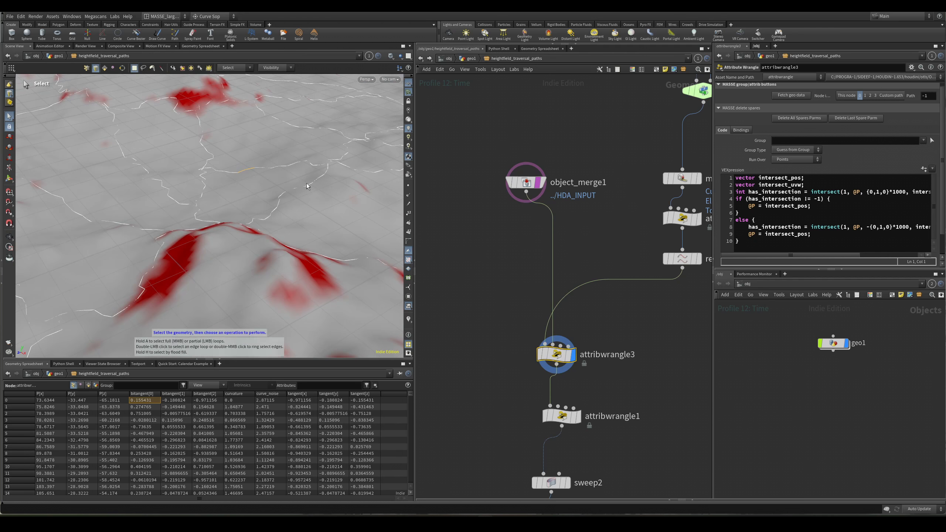
alt+right_drag(306, 184, 261, 223)
alt+drag(261, 224, 231, 285)
key(b)
key(b)
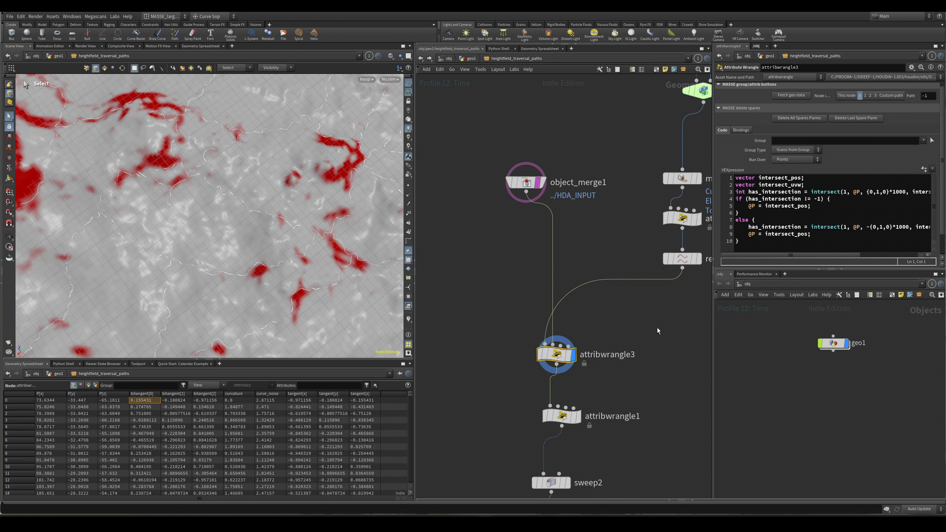
Display resample1 without the terrain template and examine the resampled path points.
middle_drag(657, 327, 563, 359)
click(605, 290)
click(443, 214)
key(2)
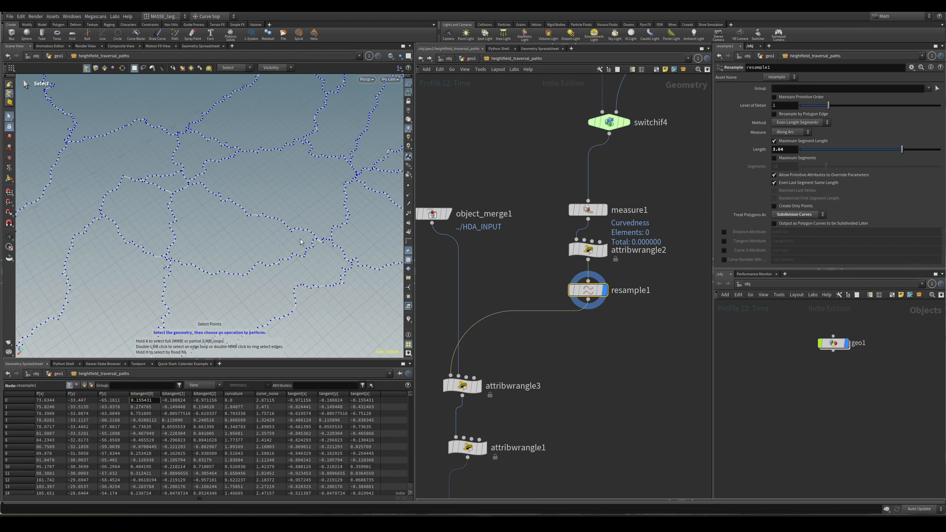
key(Escape)
drag(300, 243, 287, 284)
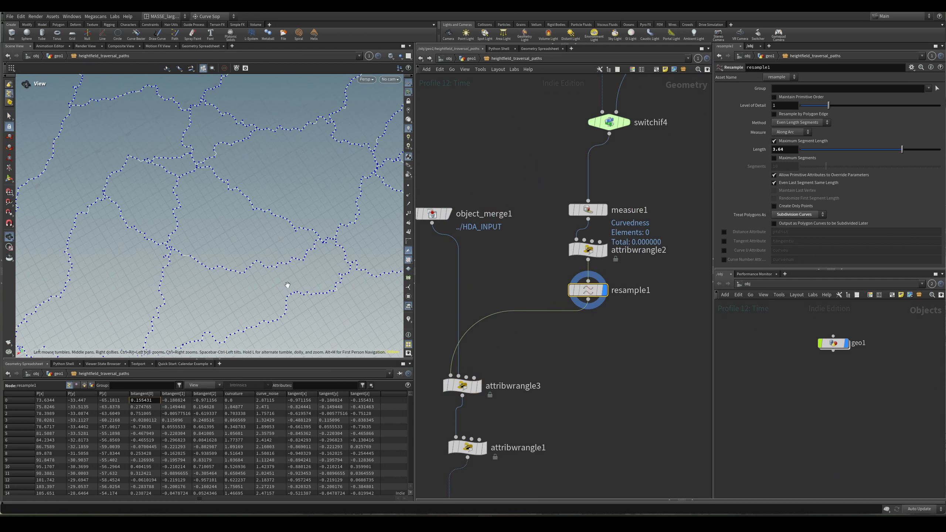
right_drag(255, 268, 204, 223)
alt+drag(235, 242, 220, 247)
middle_drag(548, 349, 610, 316)
Display attribwrangle3 and examine the upward and downward intersect calls in its VEX code.
click(526, 354)
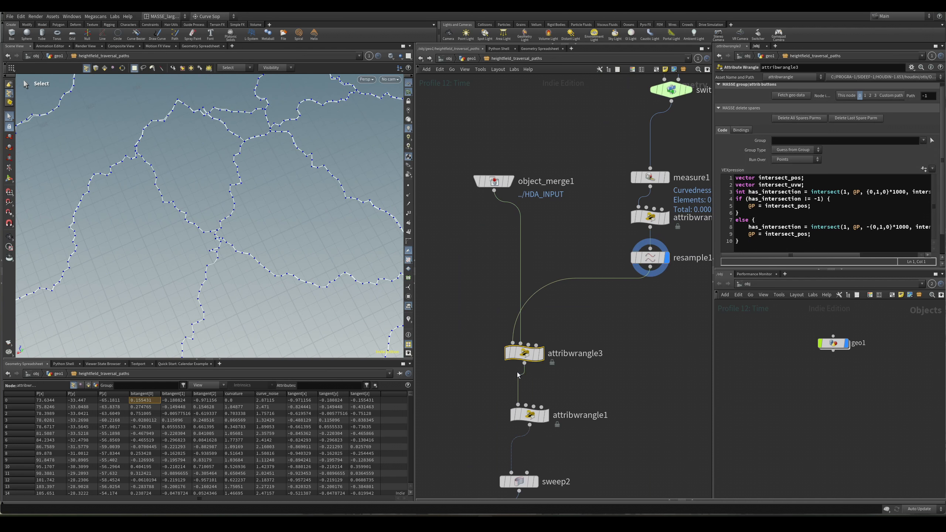
click(541, 354)
middle_drag(650, 342, 660, 340)
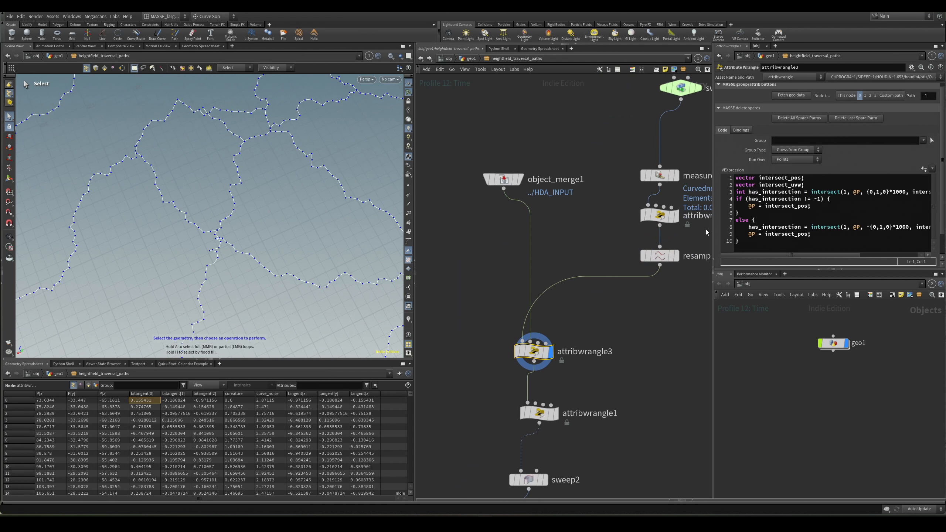
drag(713, 232, 571, 231)
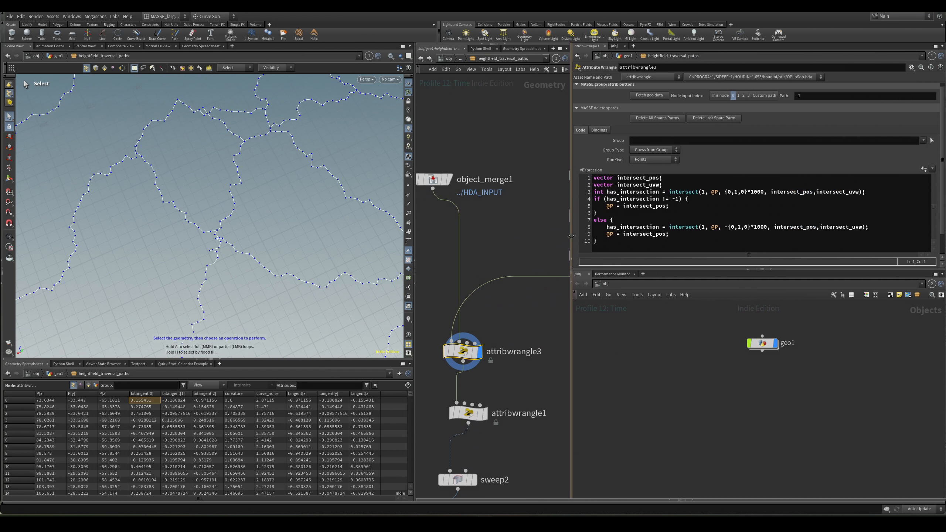
double_click(683, 192)
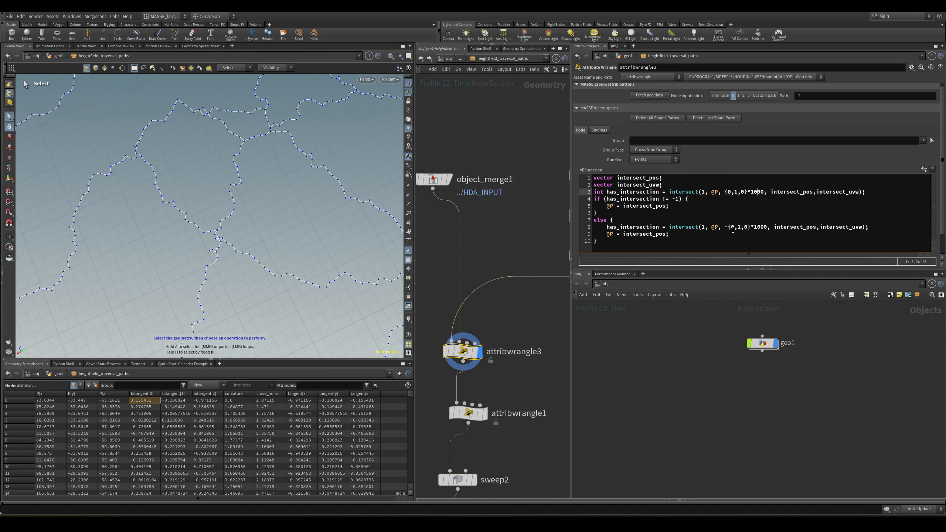
drag(726, 188, 719, 186)
drag(764, 227, 725, 225)
drag(571, 202, 692, 205)
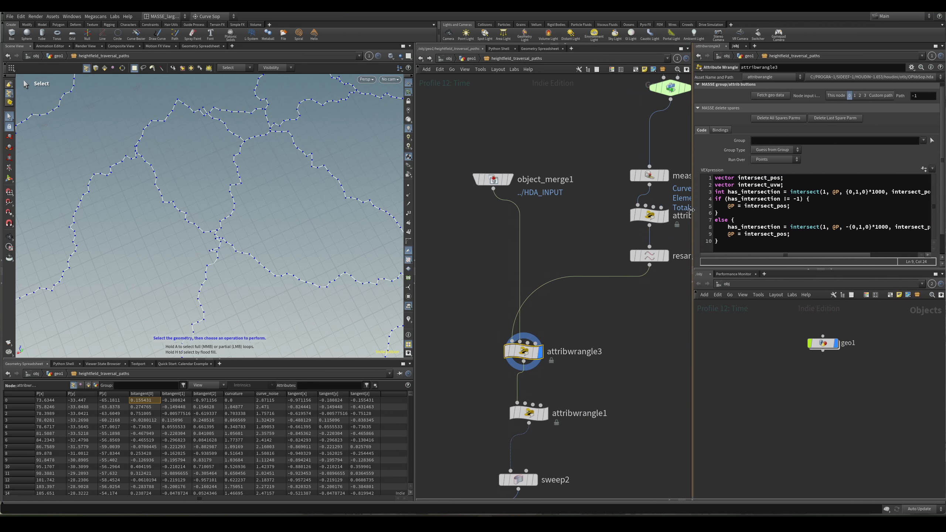
Display attribwrangle1 and examine its up-vector code together with the path network.
scroll(619, 352, down, 3)
middle_drag(619, 352, 610, 299)
scroll(602, 325, up, 2)
click(537, 338)
middle_drag(467, 347, 474, 299)
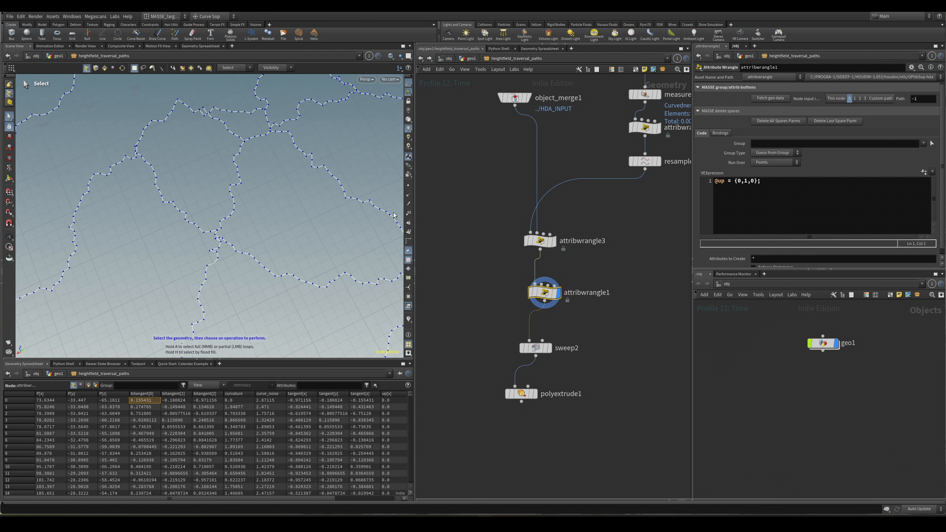
alt+drag(314, 202, 269, 188)
alt+right_drag(268, 189, 182, 237)
alt+drag(181, 236, 213, 201)
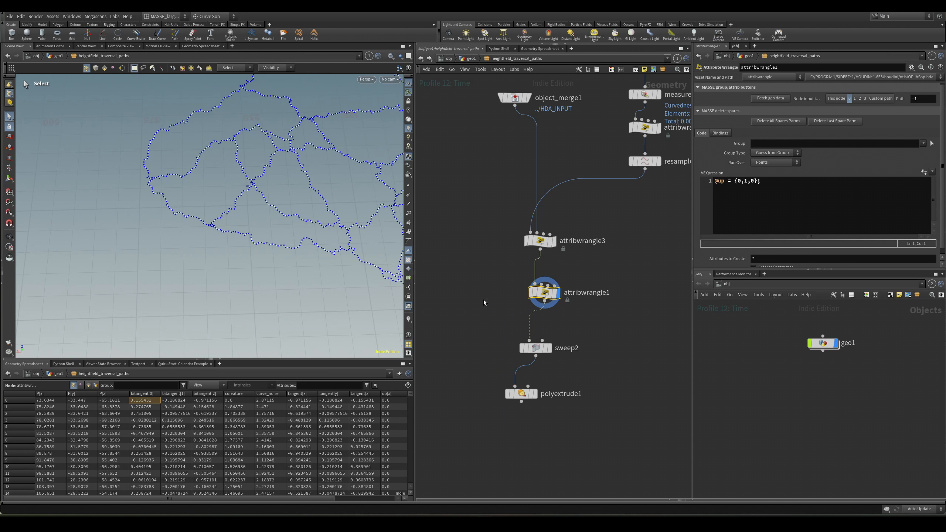
Display sweep2 and examine the ribbon surfaces along the paths up close.
click(535, 344)
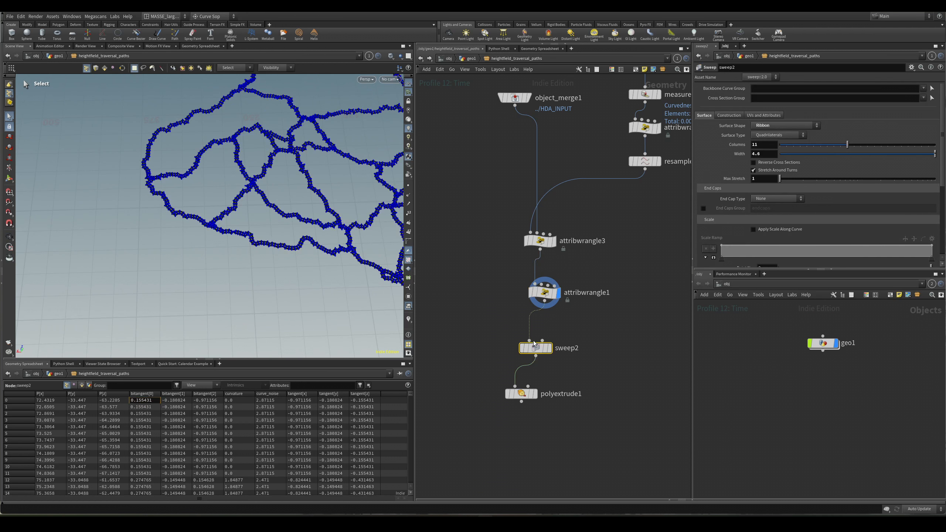
alt+right_drag(473, 142, 249, 269)
alt+middle_drag(249, 268, 254, 301)
alt+drag(254, 301, 257, 264)
alt+right_drag(257, 264, 298, 209)
alt+middle_drag(298, 209, 265, 215)
alt+right_drag(264, 215, 231, 242)
alt+middle_drag(231, 242, 274, 280)
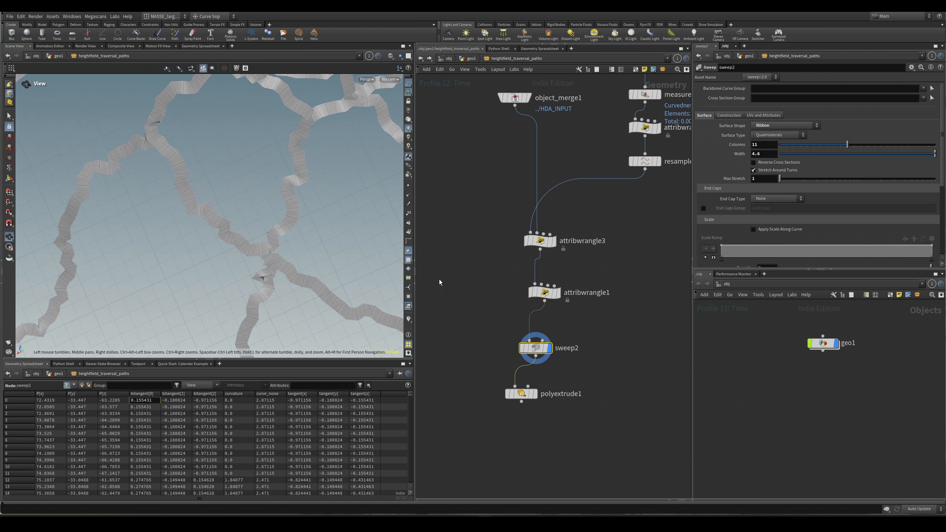
Line up attribwrangle1, sweep2 and polyextrude1 in a vertical column and display attribwrangle1.
drag(494, 277, 581, 413)
key(l)
alt+right_drag(269, 271, 307, 281)
click(510, 304)
click(558, 293)
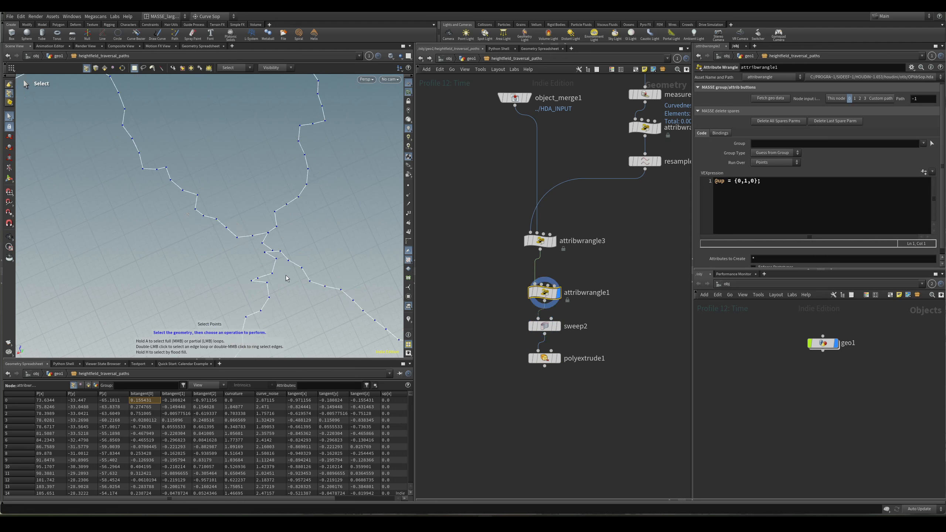
Adjust the Curvature Threshold on attribwrangle2 and display sweep2 to view the ribbons.
middle_drag(635, 226, 598, 349)
scroll(598, 350, down, 1)
scroll(636, 281, up, 1)
click(605, 230)
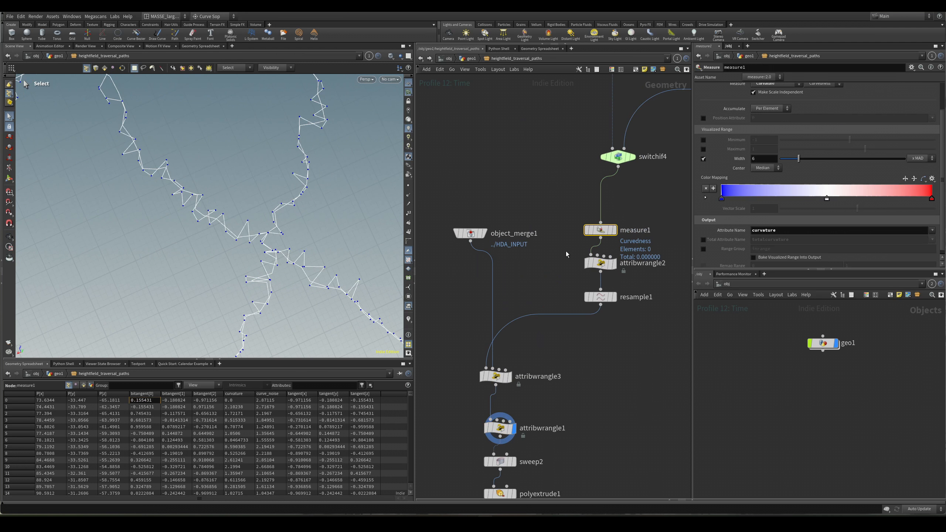
click(602, 264)
middle_drag(762, 175, 630, 327)
click(613, 340)
middle_drag(595, 357, 633, 290)
key(Escape)
drag(315, 311, 371, 236)
alt+middle_drag(370, 236, 264, 228)
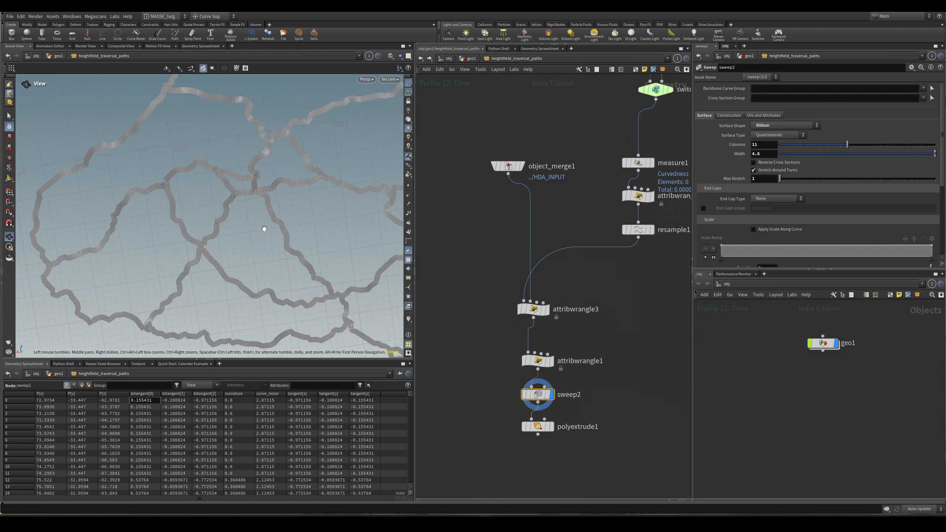
Examine switchif4's switching condition and the overall layout of the swept path network.
middle_drag(592, 200, 554, 352)
click(620, 242)
click(553, 291)
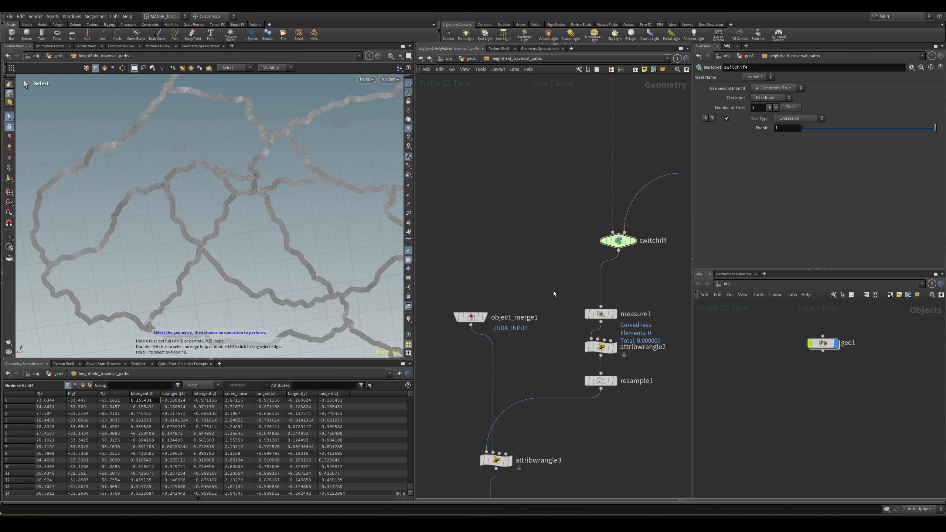
scroll(320, 267, down, 5)
alt+middle_drag(289, 273, 238, 281)
middle_drag(580, 435, 626, 174)
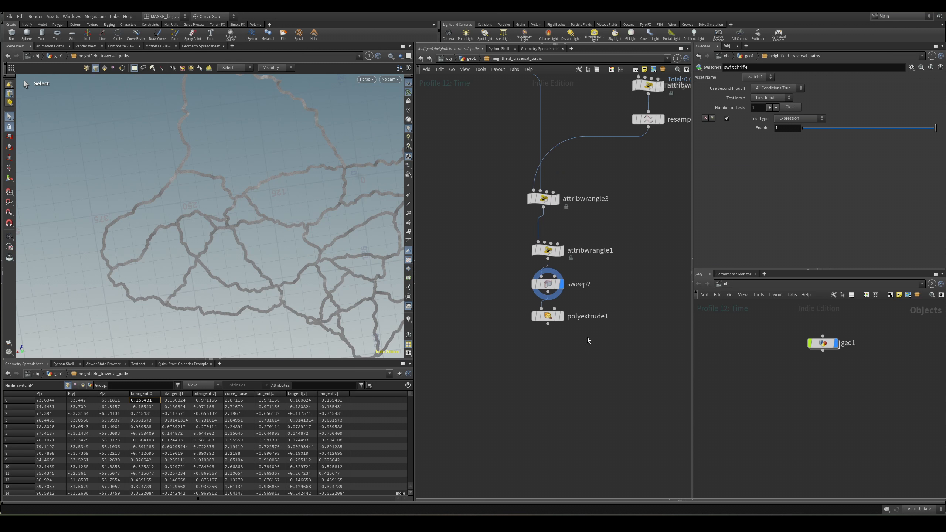
Display polyextrude1 and align the nodes from attribwrangle3 down to polyextrude1 in one vertical column.
scroll(587, 339, up, 2)
click(548, 313)
key(r)
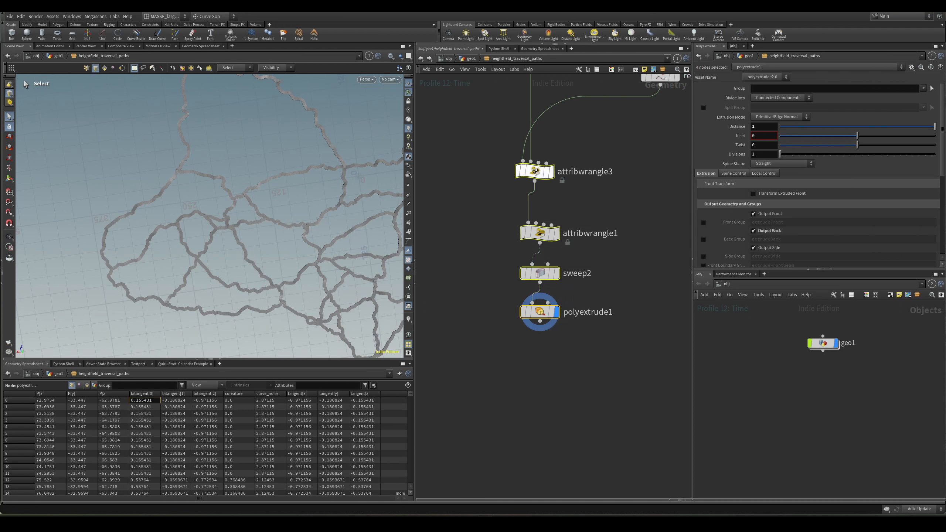
key(l)
key(Escape)
scroll(145, 272, up, 6)
drag(145, 272, 238, 175)
key(s)
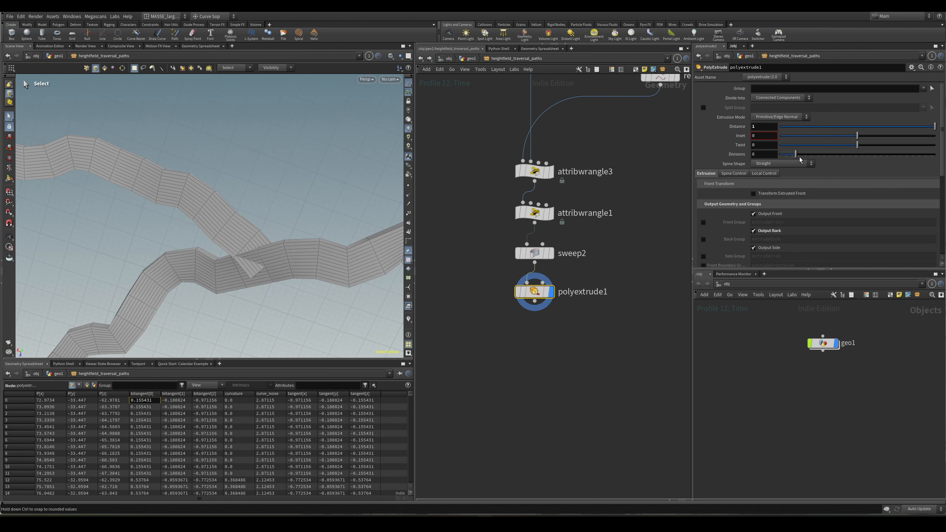
Set sweep2's Columns to 1 to simplify the path ribbons.
click(555, 252)
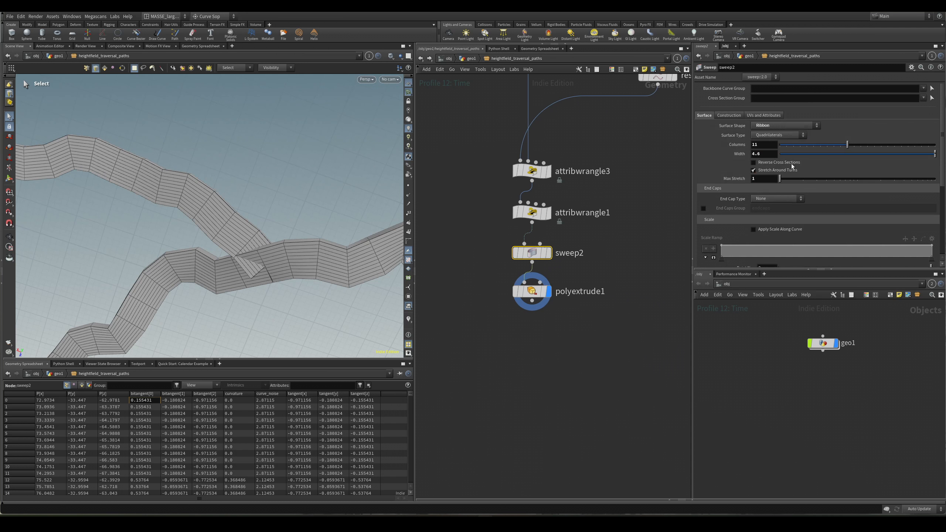
drag(848, 146, 780, 144)
key(Escape)
drag(290, 223, 152, 269)
key(s)
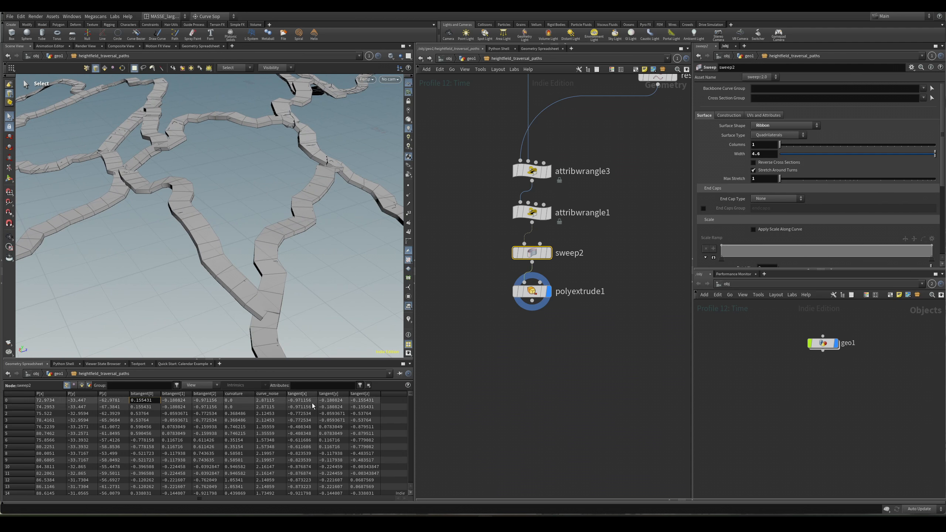
Add a Remesh to Grid node below polyextrude1 and connect the extruded paths to it.
key(Tab)
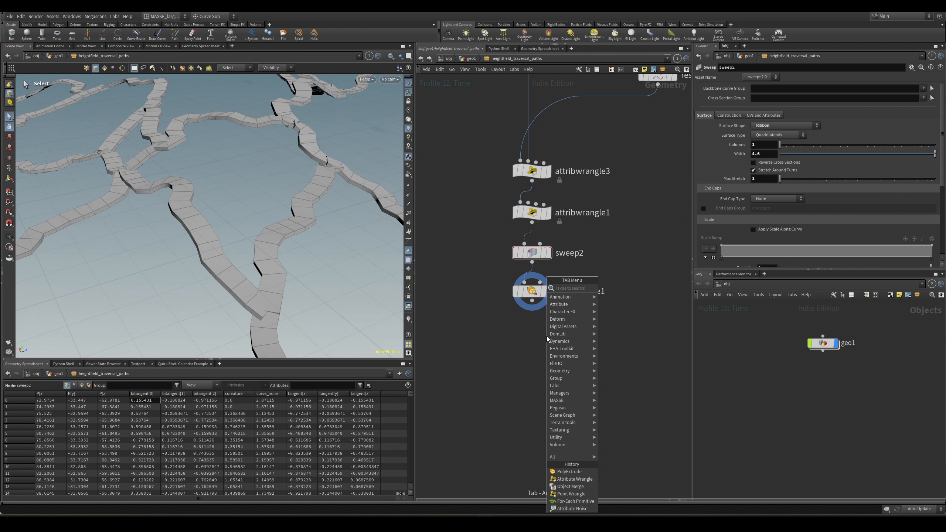
text(remeshg)
key(Return)
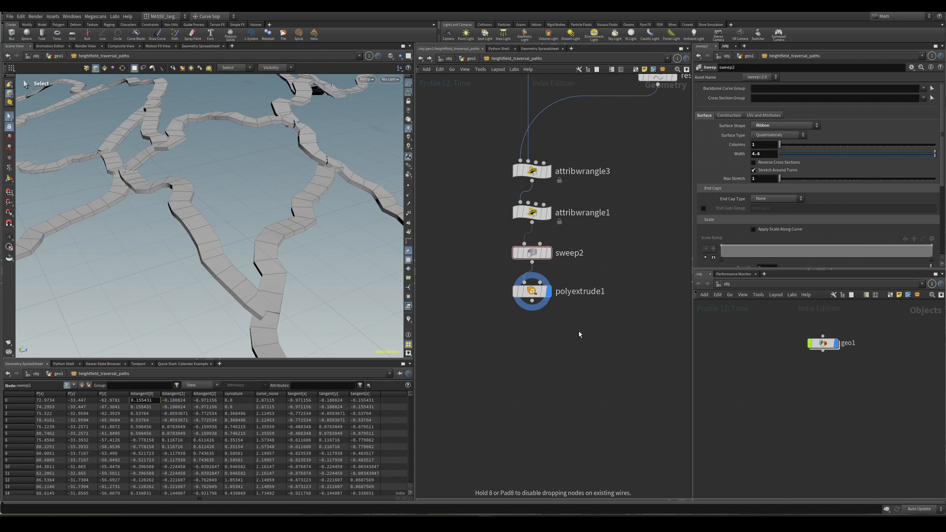
click(546, 331)
scroll(603, 339, up, 2)
drag(512, 326, 500, 356)
click(508, 345)
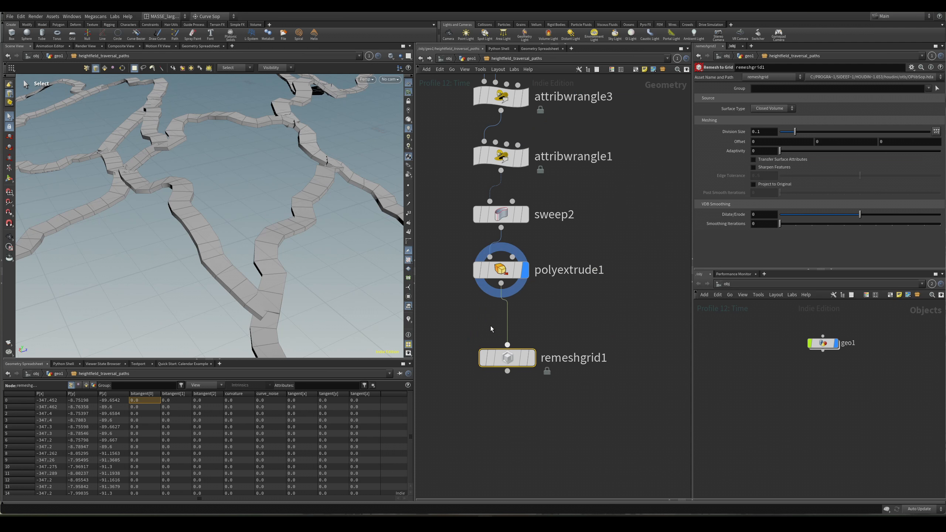
Display remeshgrid1 and examine the remeshed path geometry up close.
click(532, 358)
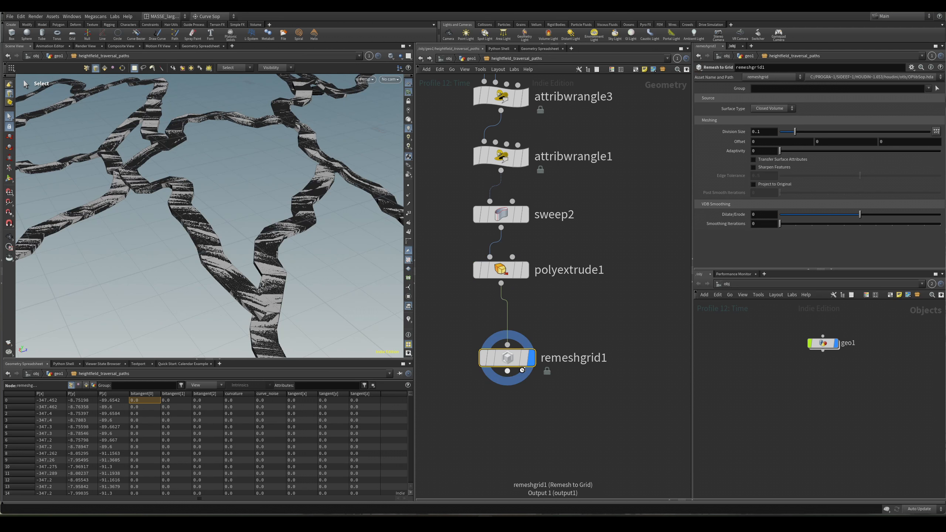
drag(274, 247, 269, 276)
scroll(261, 238, up, 10)
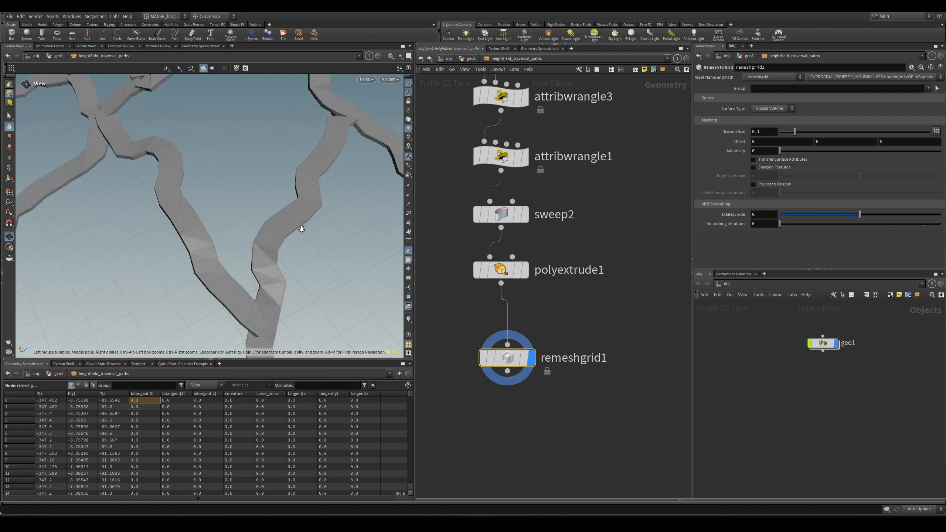
click(241, 232)
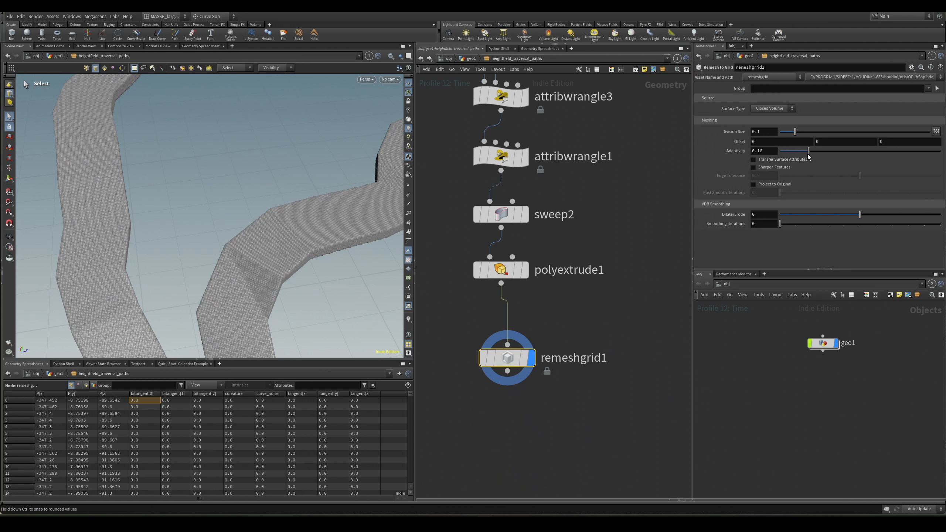
Set remeshgrid1's Adaptivity to 0.696 and check the mesh density on the path surfaces.
click(858, 151)
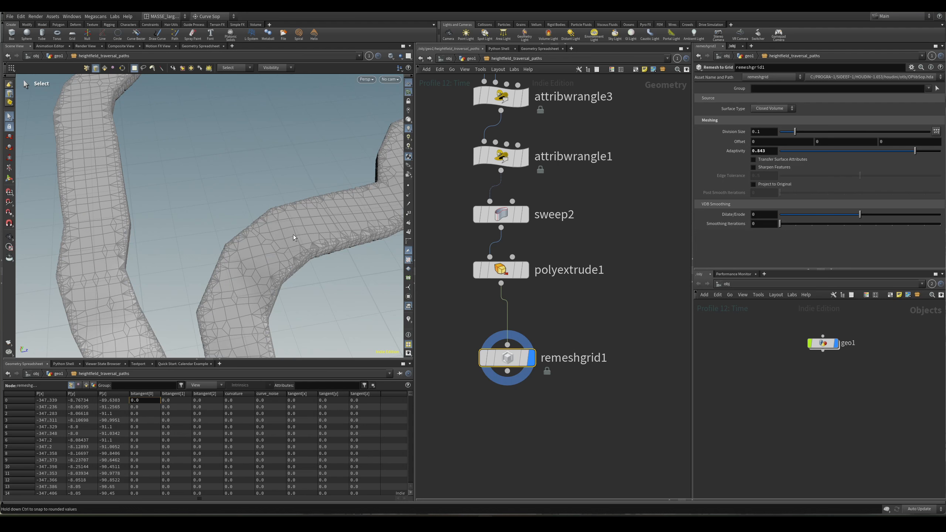
alt+drag(287, 239, 302, 252)
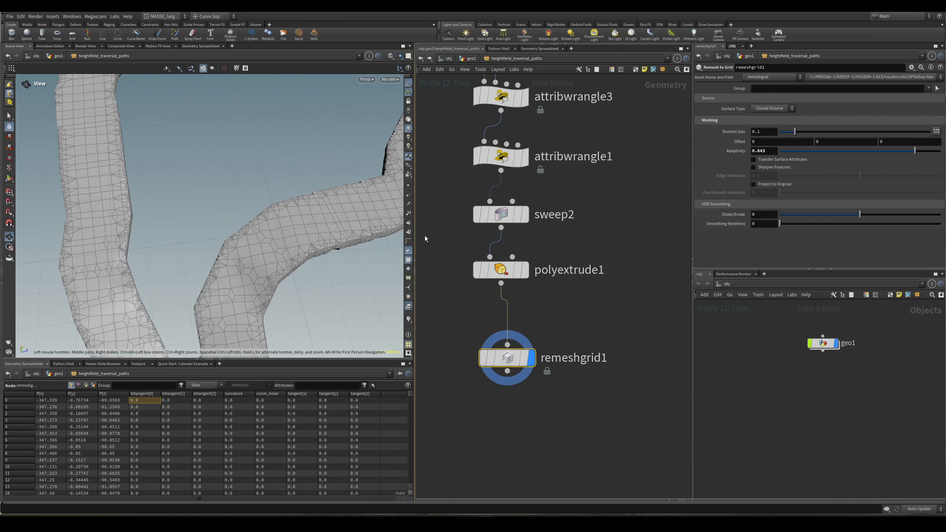
click(892, 151)
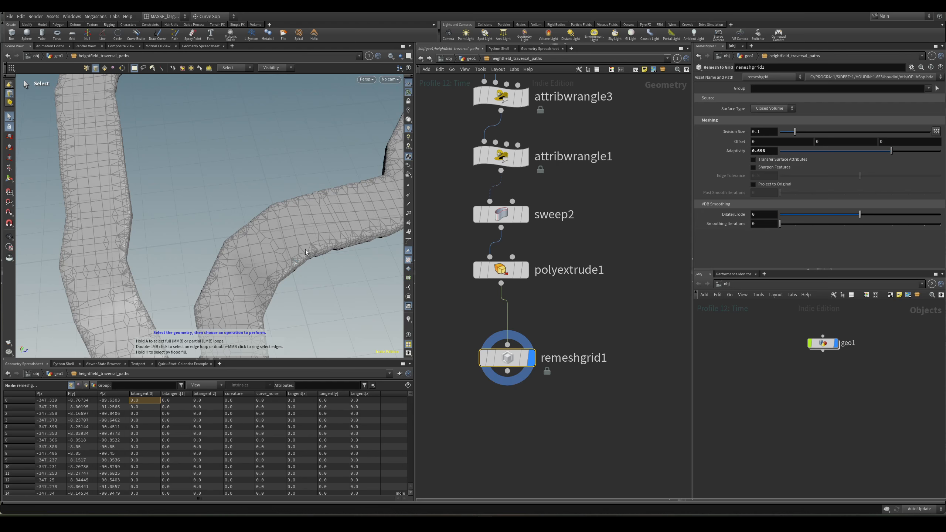
alt+drag(283, 260, 264, 266)
alt+right_drag(264, 266, 294, 267)
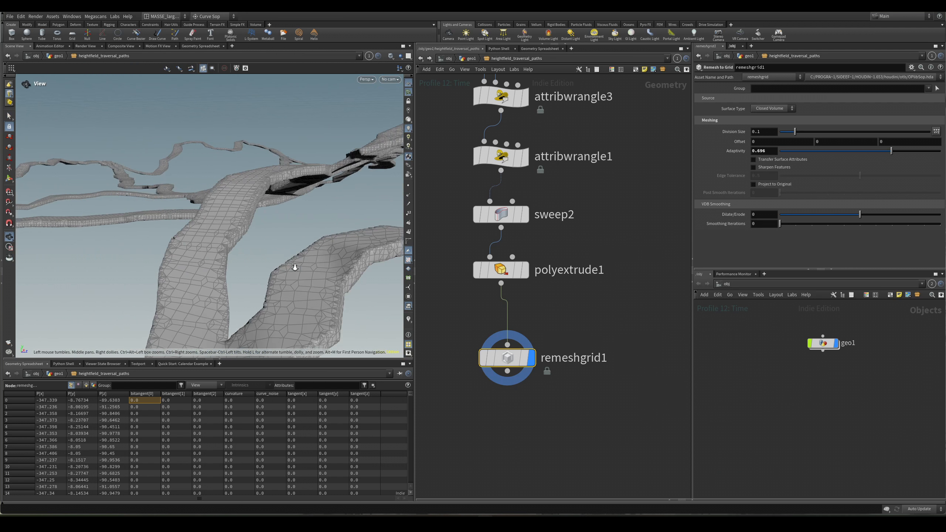
alt+drag(295, 267, 338, 242)
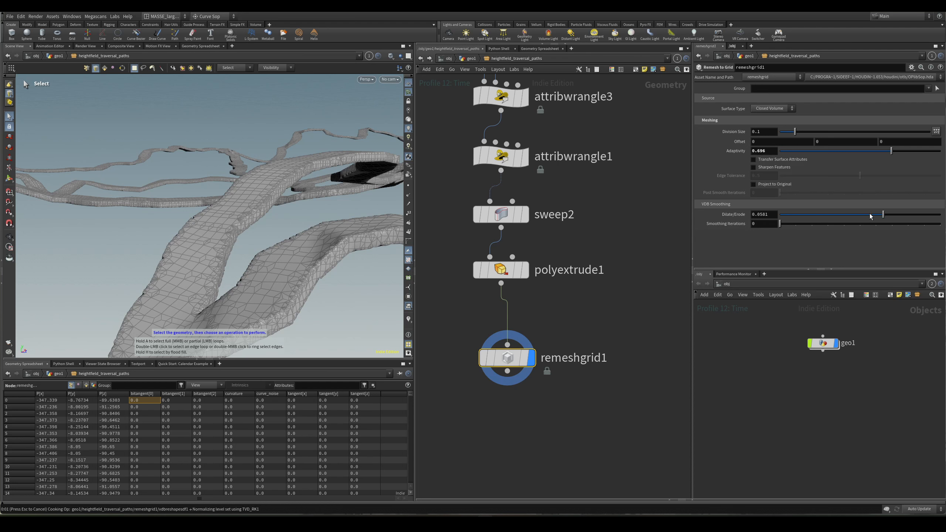
Set remeshgrid1's VDB Smoothing Dilate/Erode to -0.0949 and check the mesh shaded and wireframed.
drag(869, 213, 869, 214)
click(831, 215)
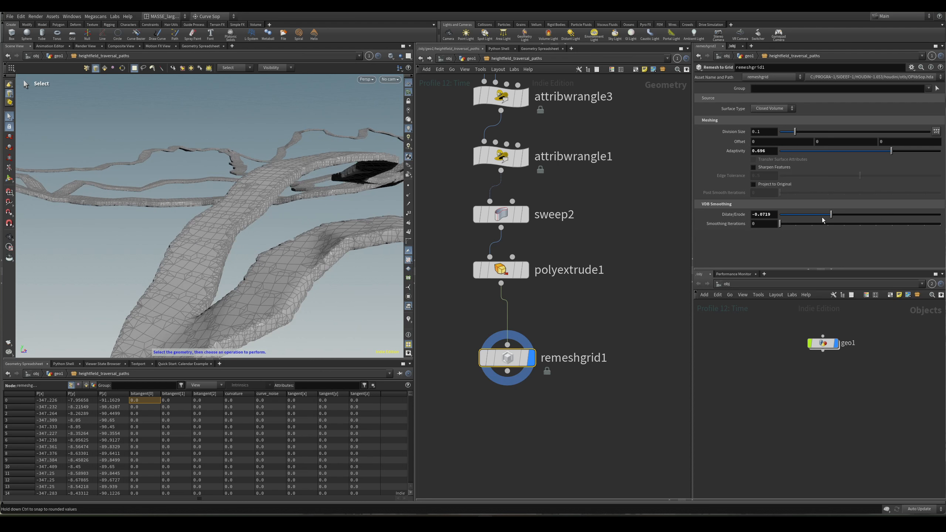
key(Escape)
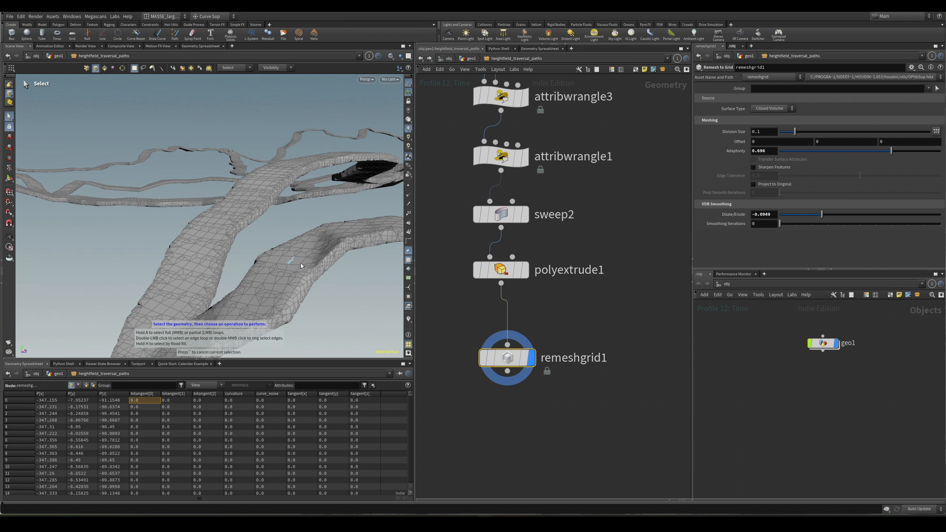
key(shift+w)
alt+drag(291, 264, 324, 275)
click(362, 283)
key(shift+w)
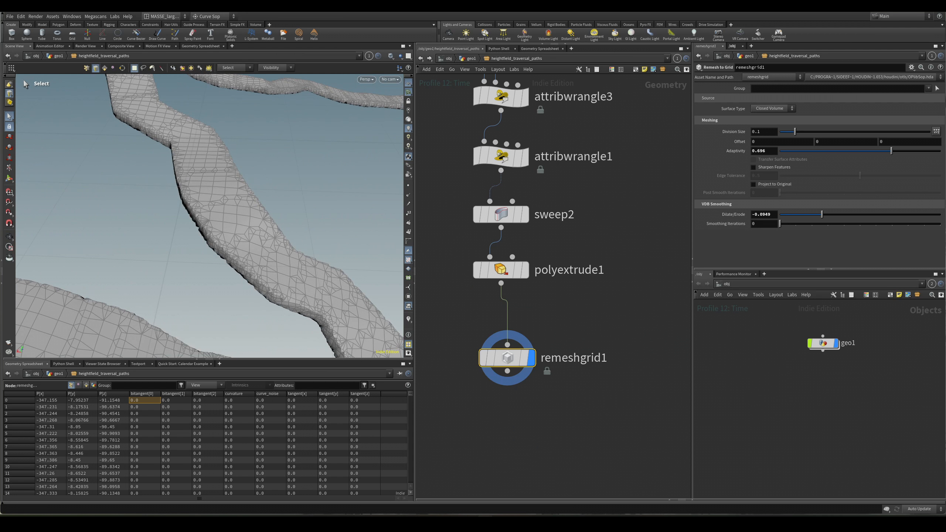
Enable Project to Original on remeshgrid1 and set Post Smooth Iterations to 2.
click(787, 187)
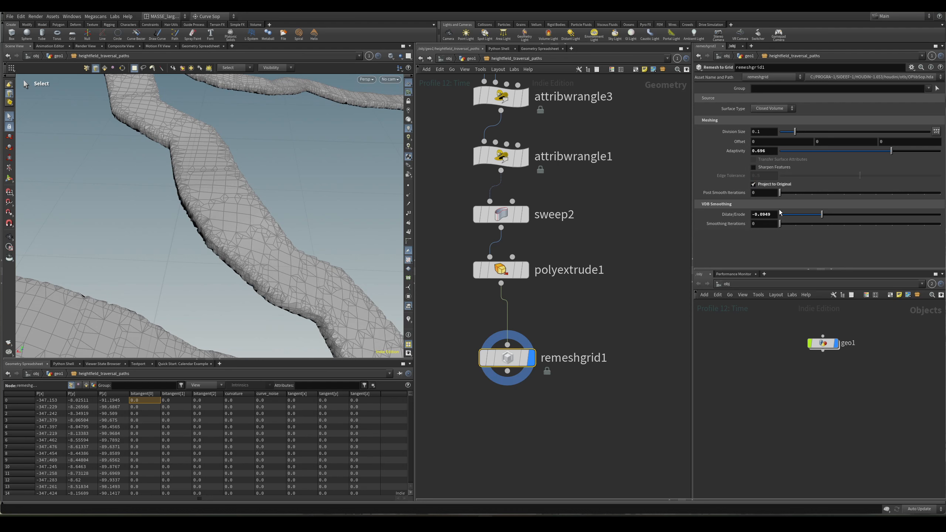
mouse_move(791, 195)
mouse_down()
mouse_move(829, 196)
mouse_move(779, 196)
mouse_move(813, 195)
mouse_up()
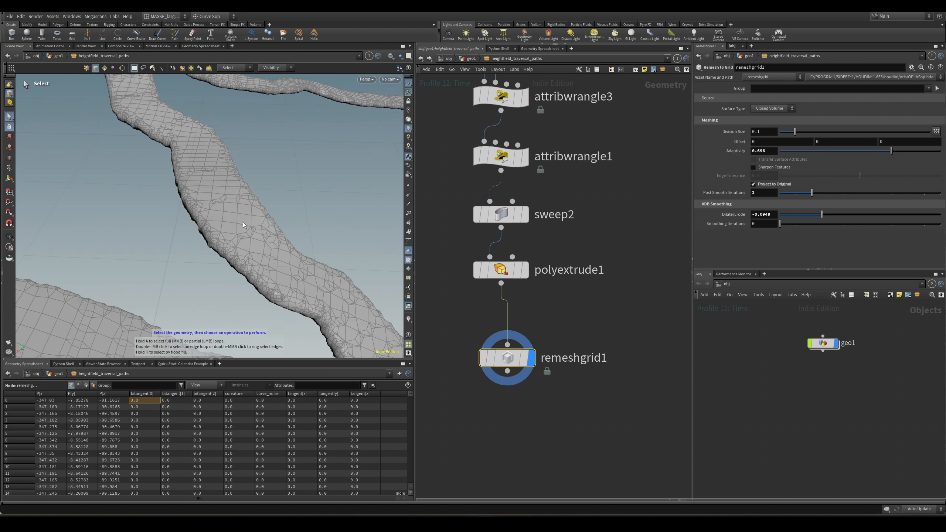
Examine the smoothed path mesh from several angles, with and without the wireframe overlay.
key(shift+w)
mouse_move(182, 235)
alt+mouse_down()
mouse_move(321, 232)
mouse_move(330, 277)
alt+mouse_up()
key(shift+w)
key(shift+w)
key(shift+w)
key(shift+w)
alt+drag(348, 224, 328, 282)
key(shift+w)
scroll(277, 230, down, 3)
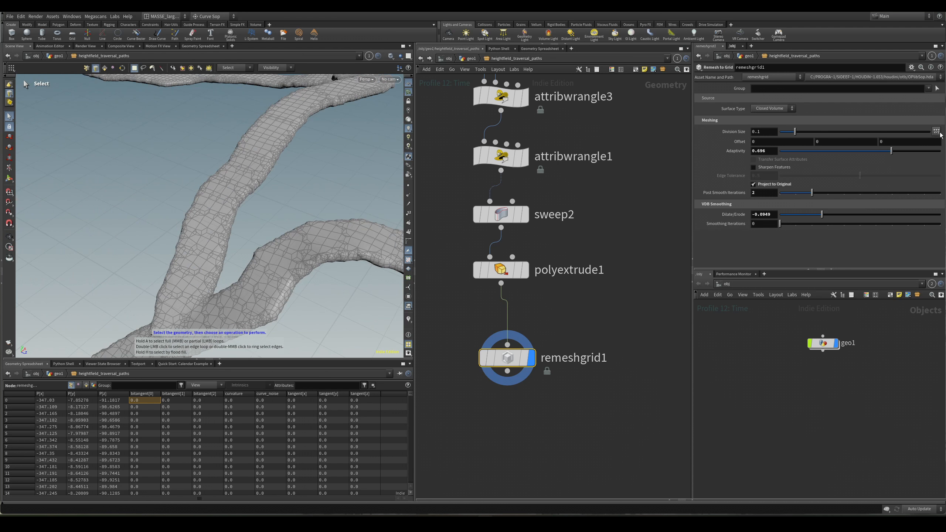
key(shift+w)
alt+drag(262, 221, 265, 277)
scroll(317, 290, down, 4)
alt+drag(312, 244, 271, 269)
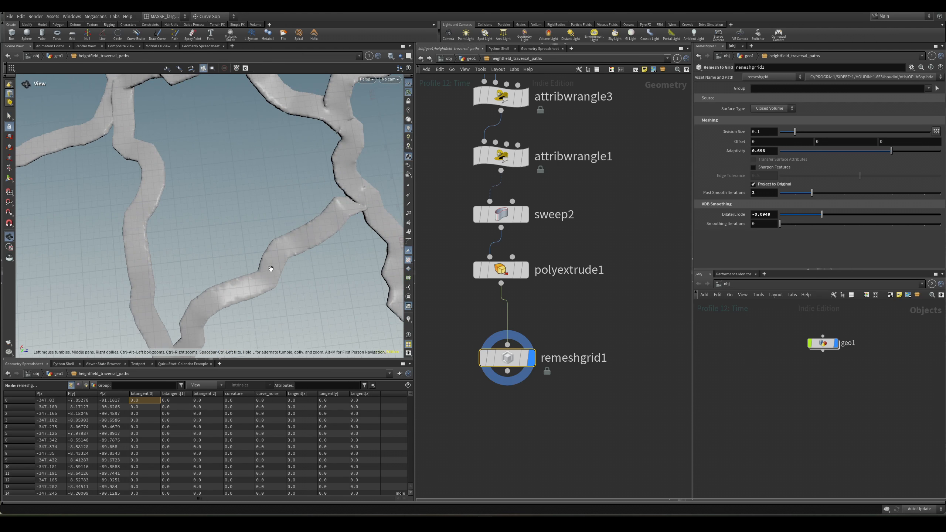
mouse_move(339, 234)
alt+mouse_down()
mouse_move(327, 218)
mouse_move(337, 216)
alt+mouse_up()
Check the points on sweep2's ribbons, and set resample1's Length to 1.36 for denser path curves.
click(524, 215)
key(2)
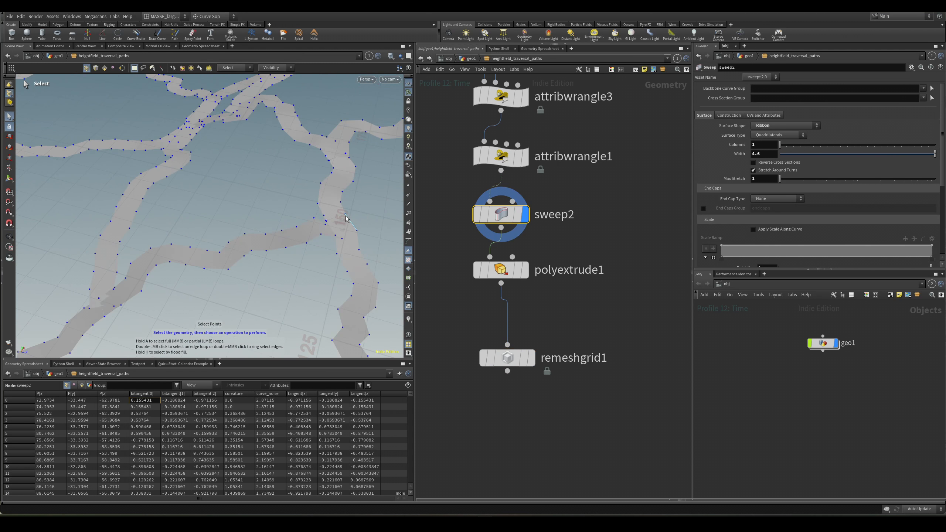
middle_drag(617, 207, 540, 401)
scroll(614, 301, down, 3)
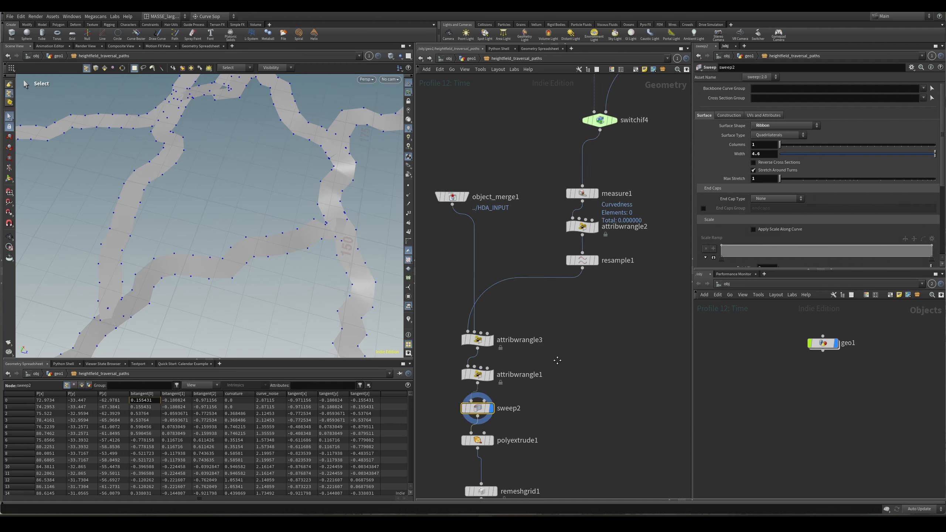
scroll(626, 194, up, 1)
click(589, 276)
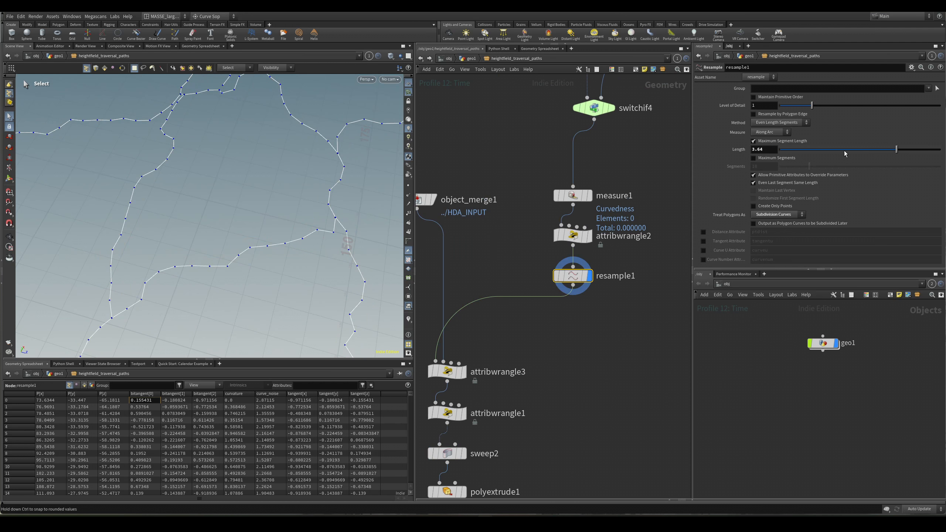
drag(897, 149, 823, 160)
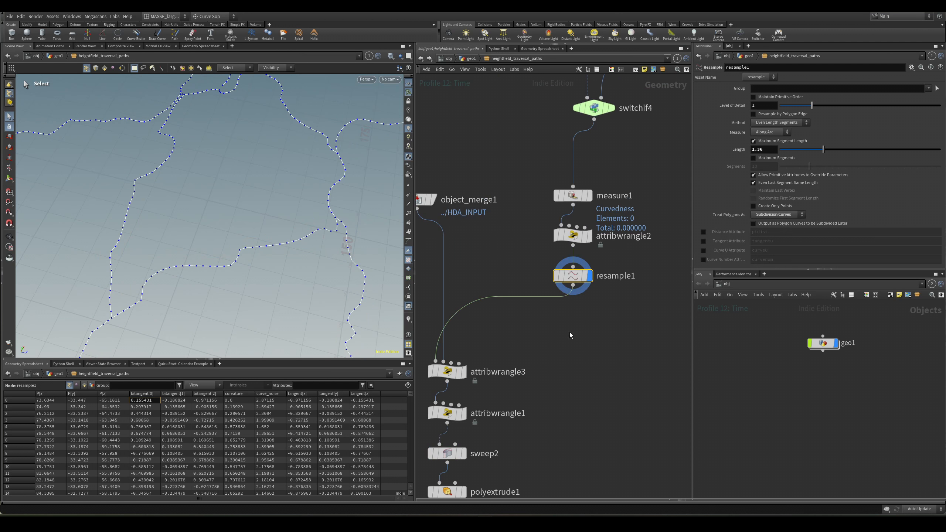
Display remeshgrid1 with points hidden and examine the denser path mesh shaded and wireframed, including the junctions.
scroll(569, 332, down, 2)
middle_drag(525, 462, 576, 332)
scroll(572, 336, up, 1)
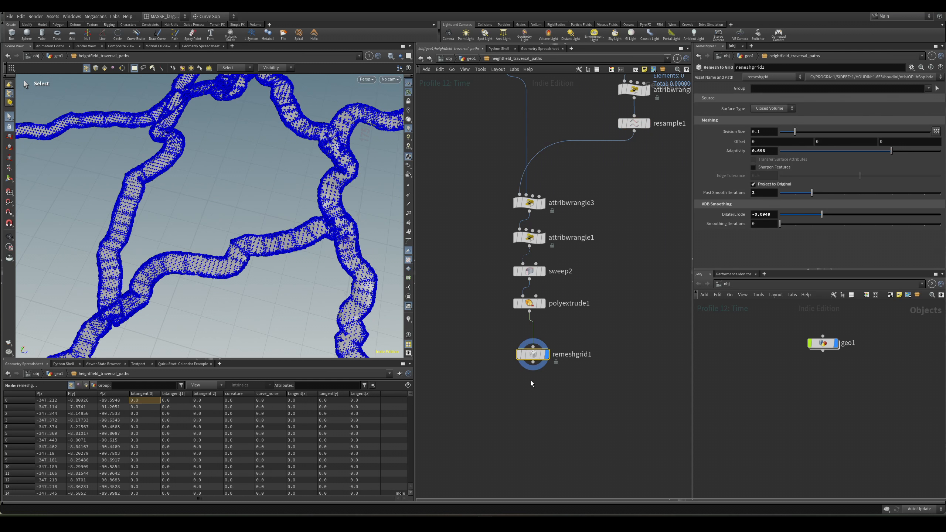
key(4)
alt+right_drag(325, 259, 374, 222)
key(shift+w)
mouse_move(374, 222)
alt+mouse_down()
mouse_move(340, 243)
mouse_move(356, 261)
alt+mouse_up()
key(shift+w)
alt+right_drag(356, 261, 319, 266)
alt+drag(230, 266, 161, 149)
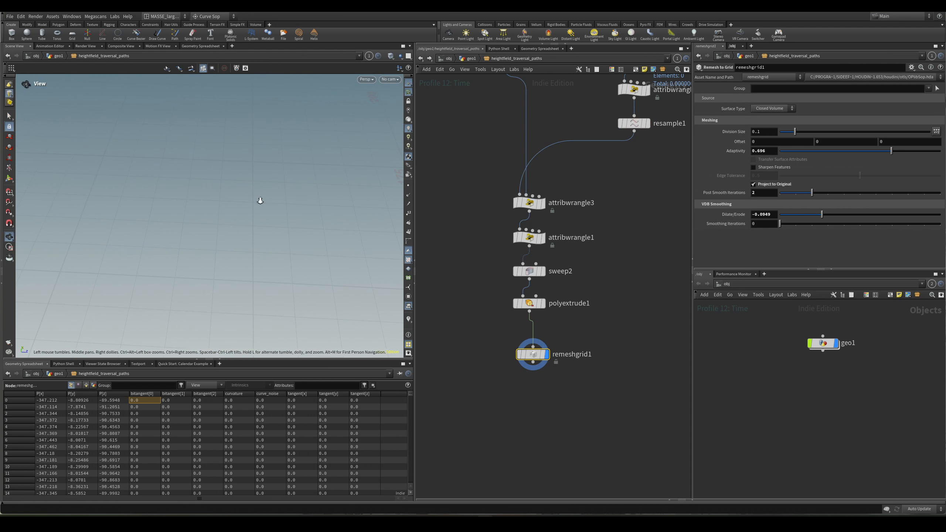
alt+drag(260, 201, 242, 238)
scroll(569, 323, up, 2)
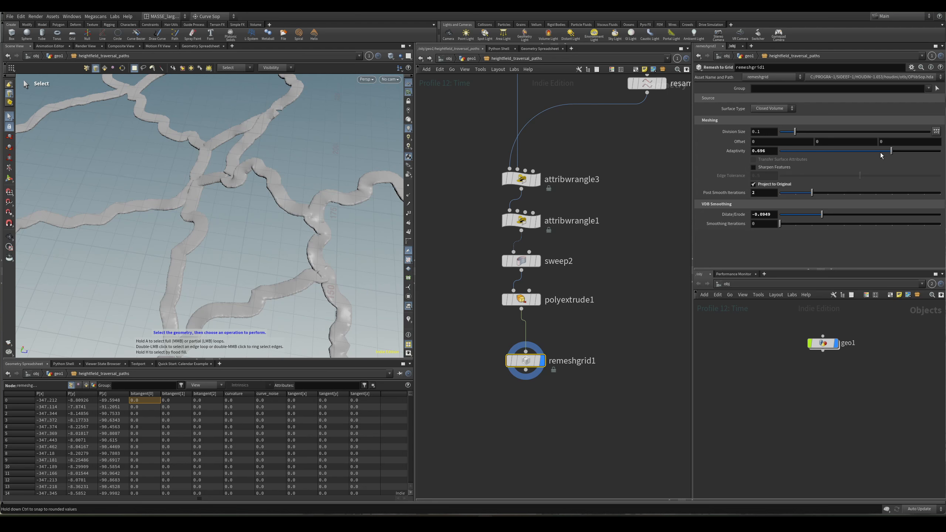
key(shift+w)
alt+right_drag(289, 303, 522, 276)
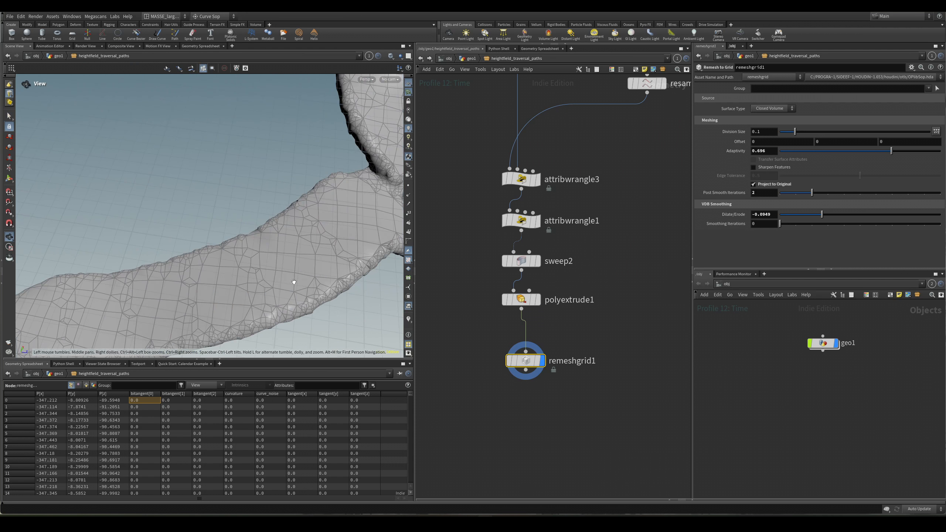
alt+drag(294, 282, 338, 305)
key(4)
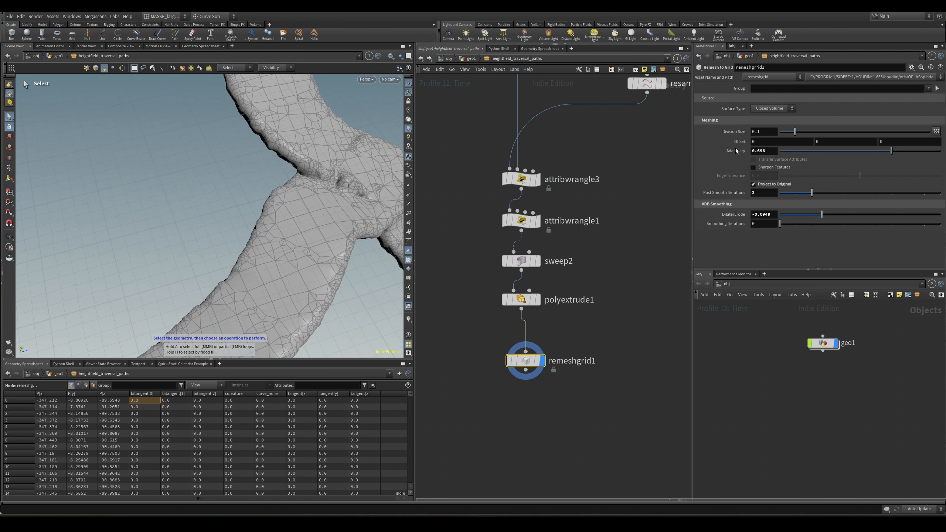
Examine the shaded path network from its junctions out to the full layout.
alt+right_drag(321, 179, 272, 202)
key(shift+w)
alt+drag(284, 213, 270, 187)
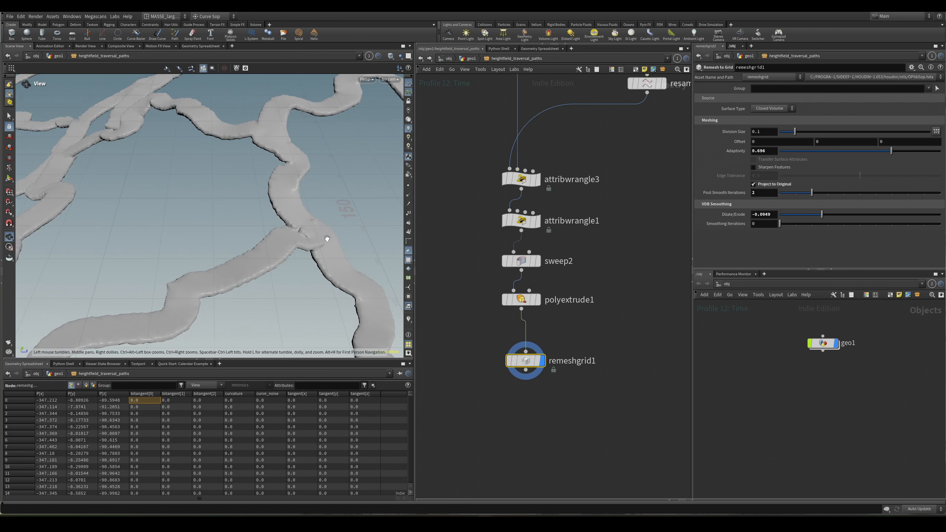
alt+drag(326, 238, 304, 231)
alt+right_drag(303, 231, 261, 285)
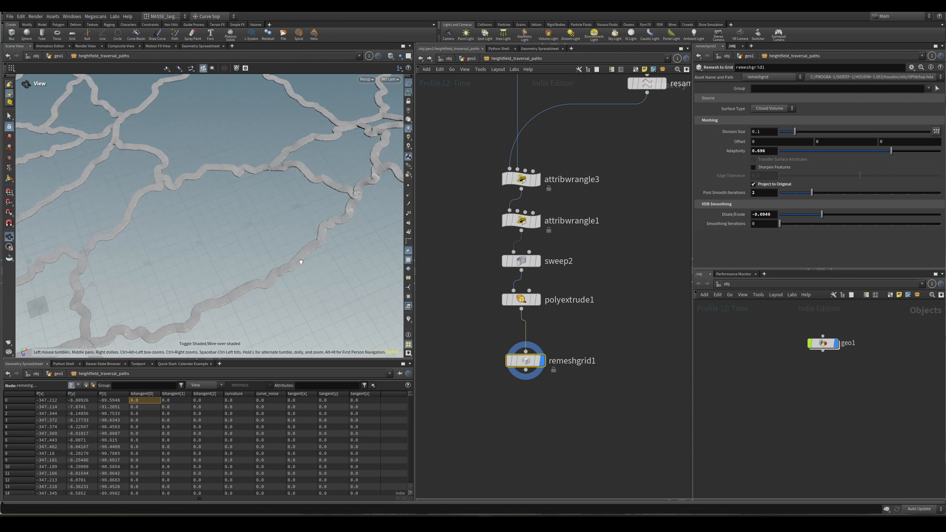
alt+middle_drag(239, 276, 260, 252)
alt+drag(259, 252, 228, 247)
alt+middle_drag(228, 247, 201, 292)
alt+right_drag(201, 293, 152, 238)
alt+middle_drag(153, 238, 238, 223)
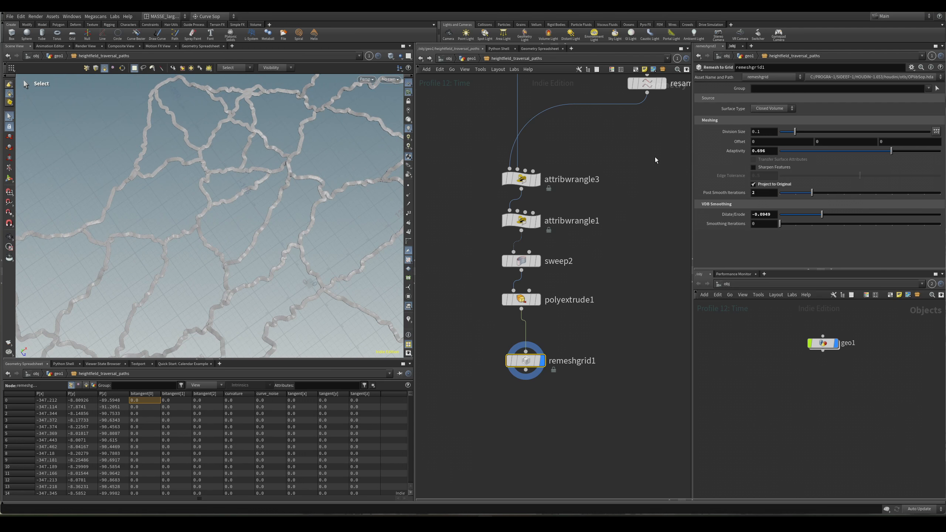
alt+drag(238, 222, 341, 187)
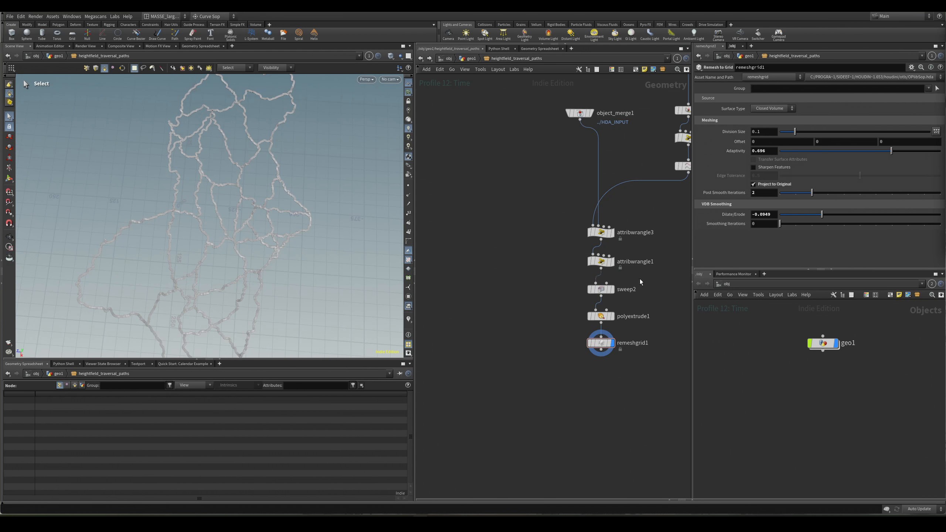
Add a HeightField Project node below the remeshed path chain.
middle_drag(528, 325, 517, 292)
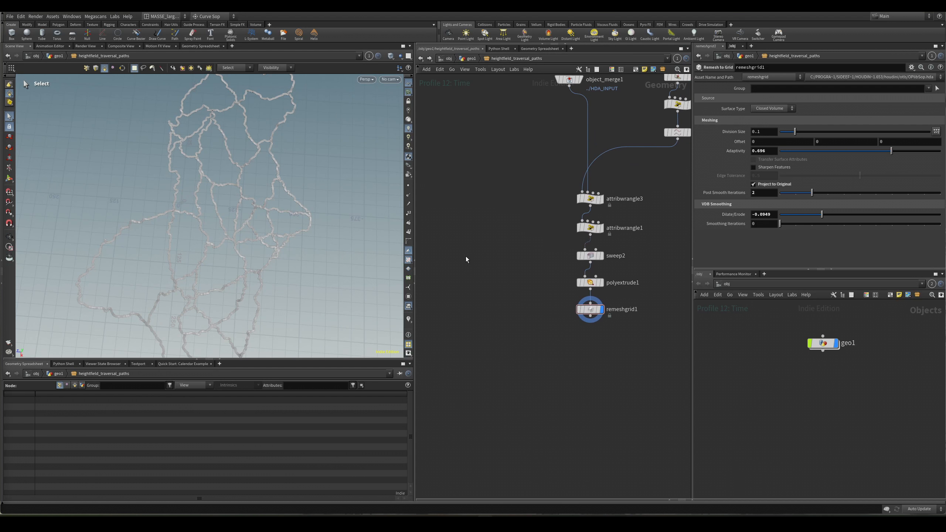
scroll(596, 297, up, 2)
scroll(485, 329, down, 1)
middle_drag(485, 329, 531, 321)
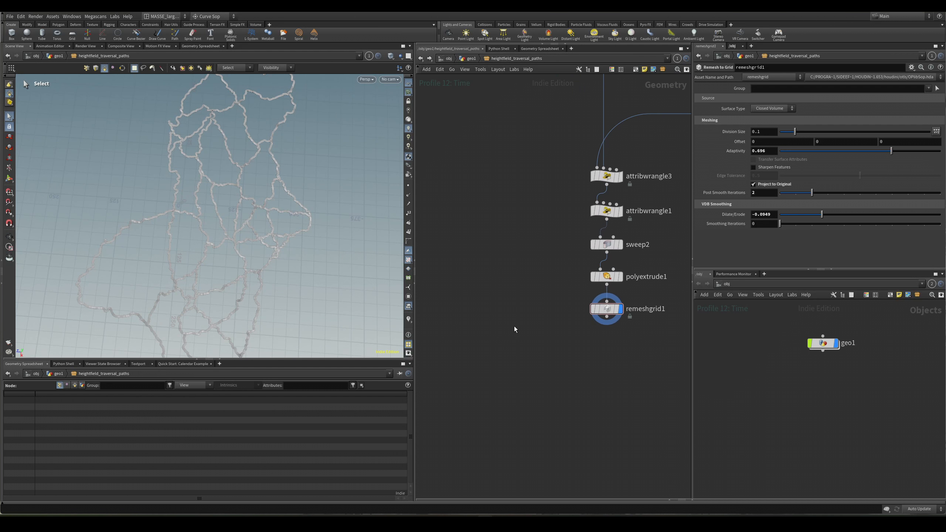
key(Tab)
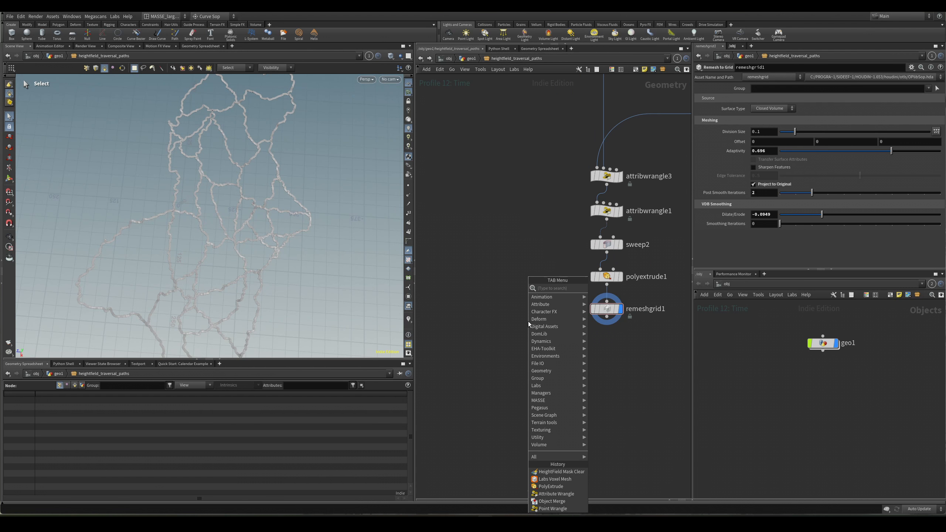
text(hfpro)
key(Return)
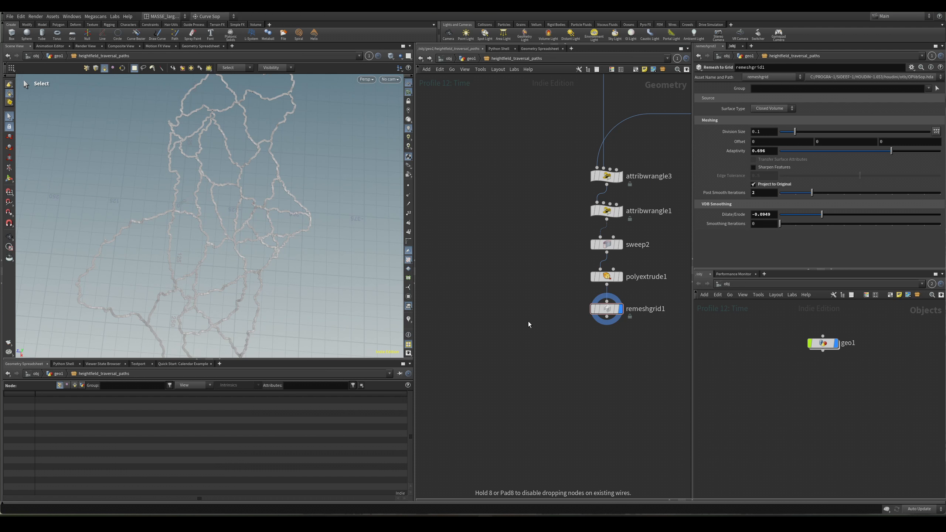
key(Return)
scroll(543, 322, down, 4)
drag(538, 435, 536, 392)
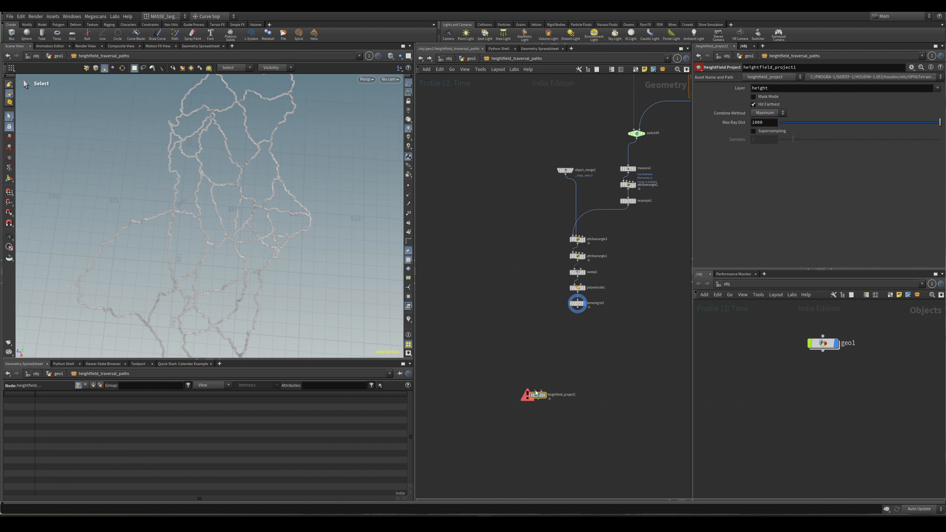
scroll(568, 194, up, 2)
Connect object_merge1 to heightfield_project1's first input and display object_merge1 to frame the terrain.
click(578, 173)
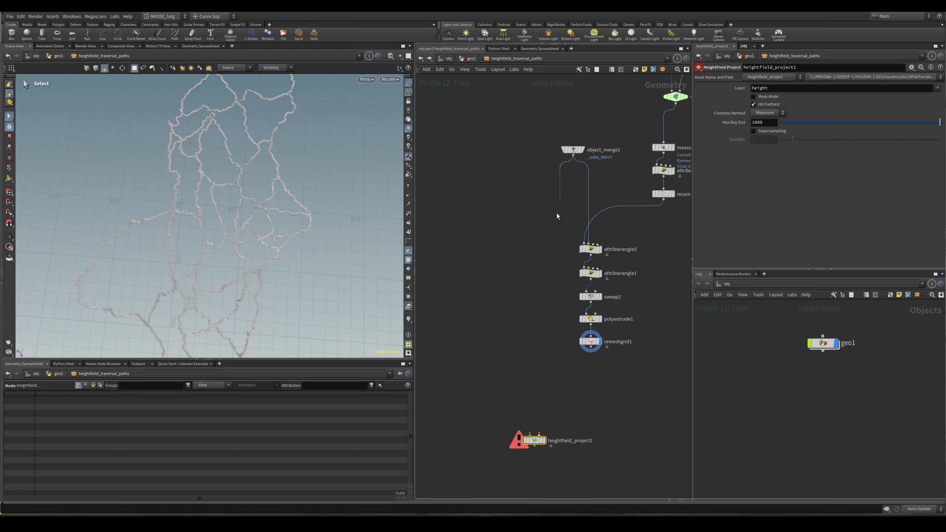
click(526, 385)
middle_drag(543, 215, 498, 292)
click(539, 183)
key(r)
key(space+g)
drag(190, 242, 235, 230)
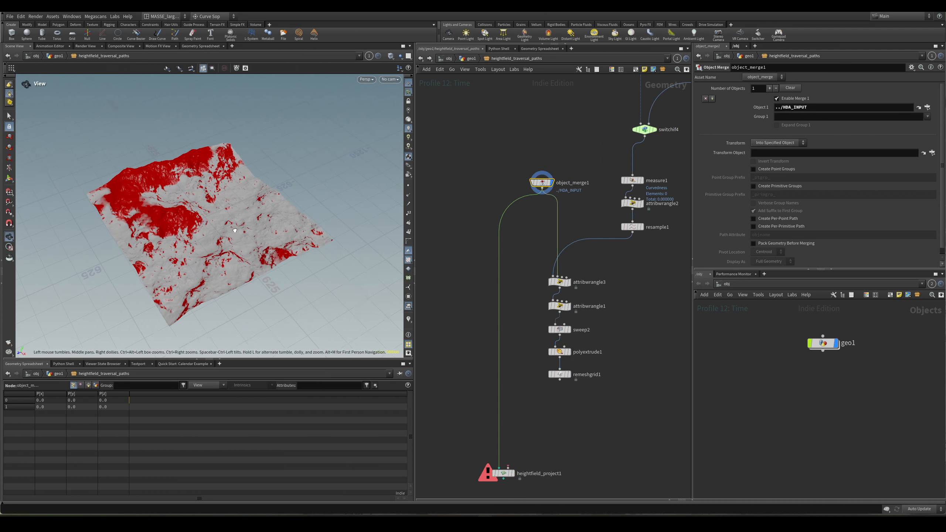
Display attribwrangle3 to view the path curves feeding the sweep.
scroll(645, 285, up, 3)
click(519, 281)
key(r)
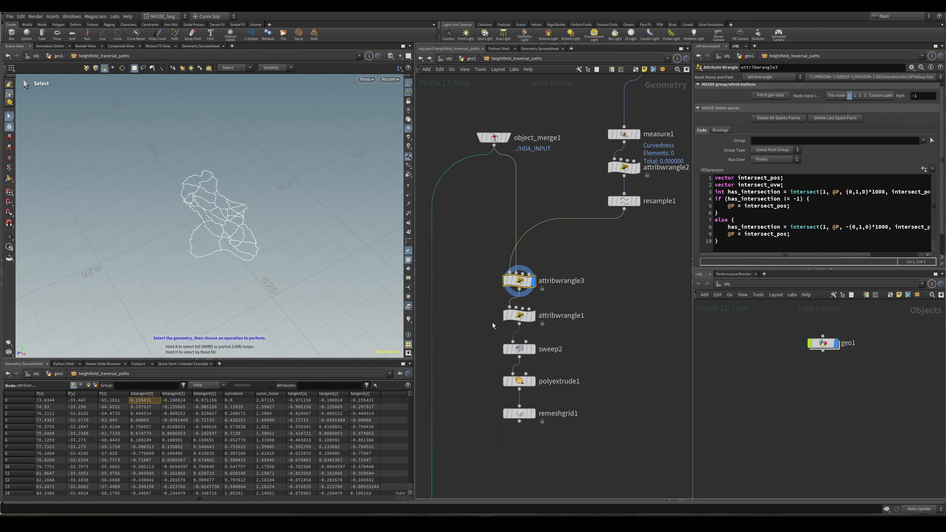
Move heightfield_project1 closer to remeshgrid1 and connect remeshgrid1 to its second input.
middle_drag(493, 325, 556, 225)
drag(534, 412, 498, 466)
drag(502, 457, 472, 361)
click(584, 315)
key(r)
click(584, 320)
click(509, 356)
Display heightfield_project1 to examine the terrain up close, and display remeshgrid1 again to compare the path geometry.
key(r)
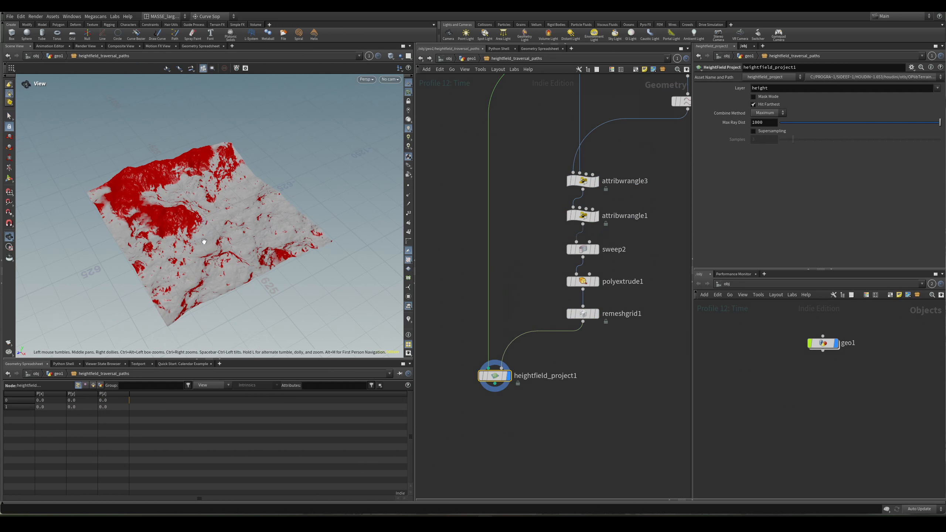
drag(204, 241, 207, 265)
right_drag(207, 265, 238, 209)
drag(238, 208, 230, 194)
right_drag(229, 194, 320, 235)
drag(320, 235, 312, 249)
drag(628, 296, 572, 352)
key(r)
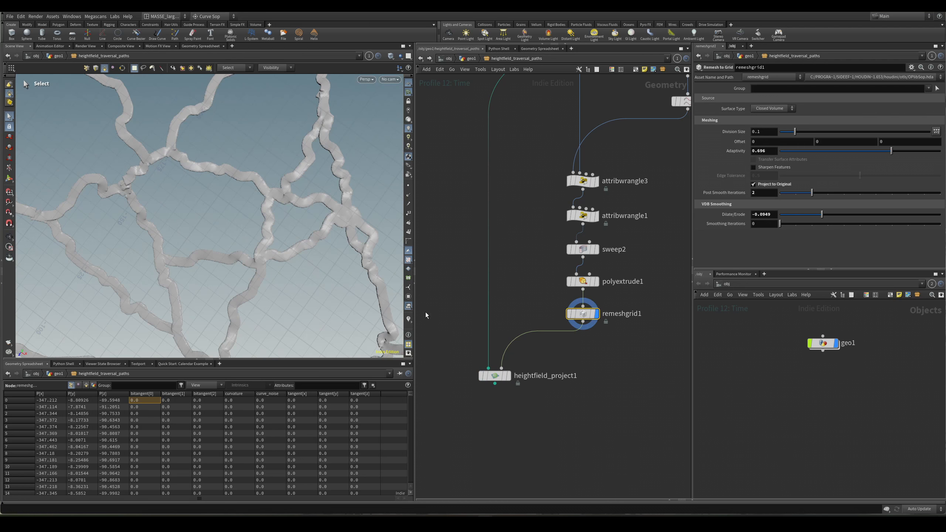
Display heightfield_project1 and remeshgrid1 in turn to compare the projected terrain with the path geometry.
drag(452, 365, 501, 398)
key(r)
drag(262, 278, 319, 278)
right_drag(318, 278, 262, 289)
drag(262, 290, 262, 262)
middle_drag(262, 262, 292, 286)
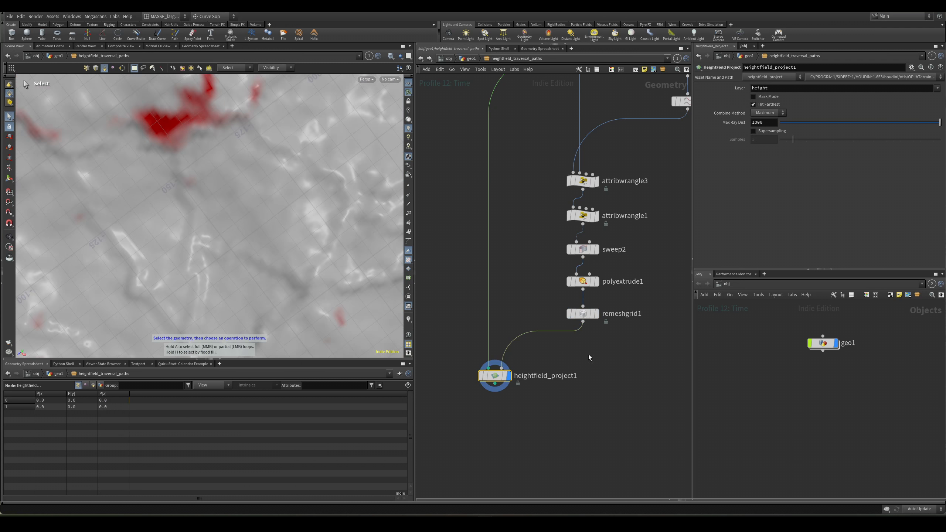
drag(588, 355, 572, 312)
key(r)
drag(295, 247, 351, 252)
Display heightfield_project1 and inspect its terrain detail and the node information for its voxel resolution.
drag(455, 354, 499, 390)
key(r)
right_drag(239, 238, 189, 246)
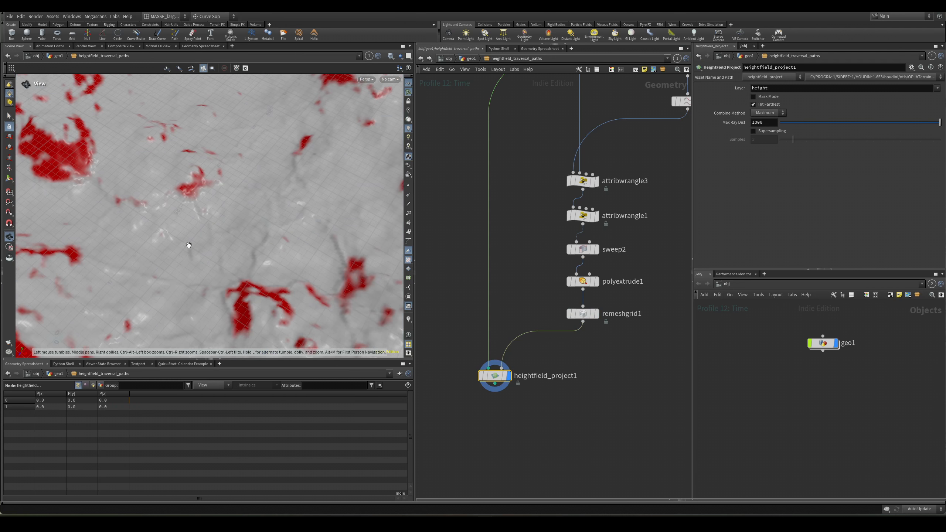
drag(189, 245, 250, 227)
right_drag(249, 226, 256, 251)
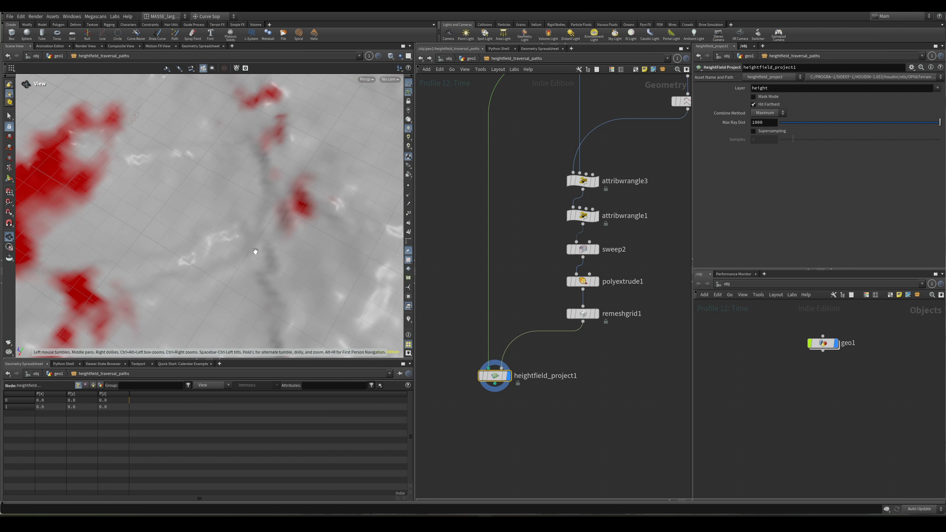
middle_click(506, 377)
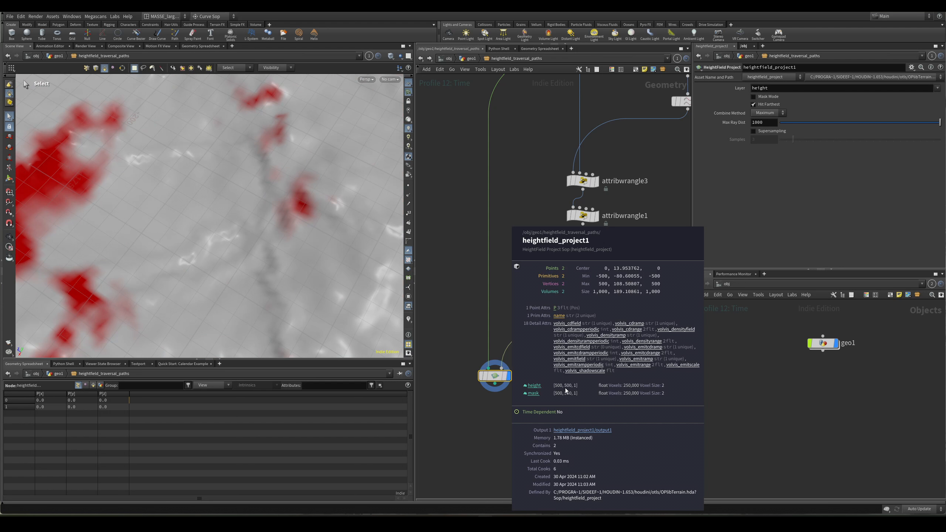
key(Escape)
drag(289, 221, 213, 288)
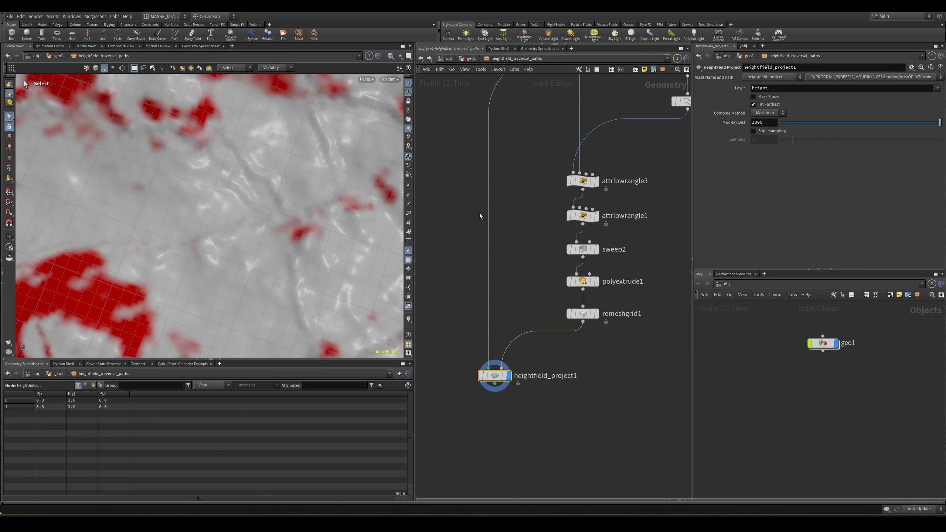
Return to the geo1 network and select heightfield1 at the start of the terrain chain to show its parameters.
scroll(479, 214, down, 9)
middle_drag(478, 182, 486, 370)
scroll(486, 369, down, 2)
middle_drag(480, 252, 479, 350)
scroll(529, 223, up, 10)
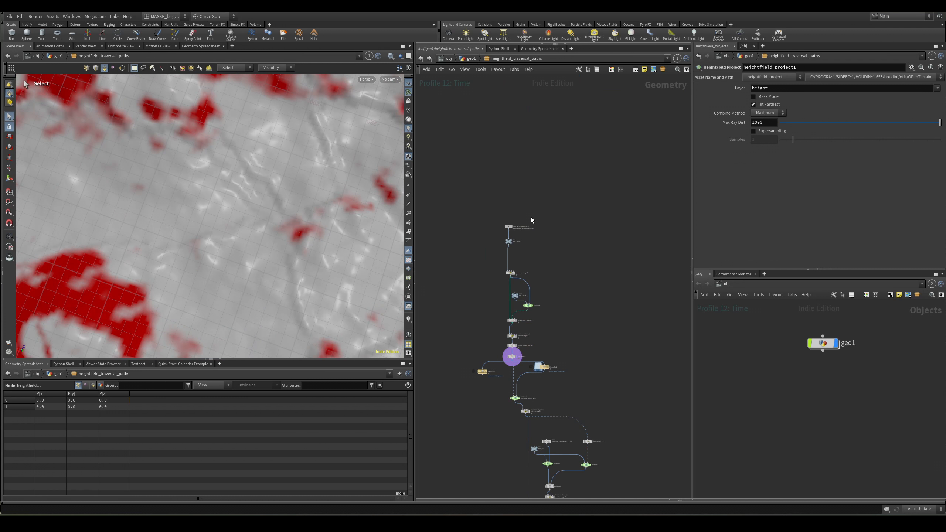
click(472, 59)
scroll(574, 334, up, 1)
middle_drag(527, 291, 574, 303)
drag(574, 303, 539, 280)
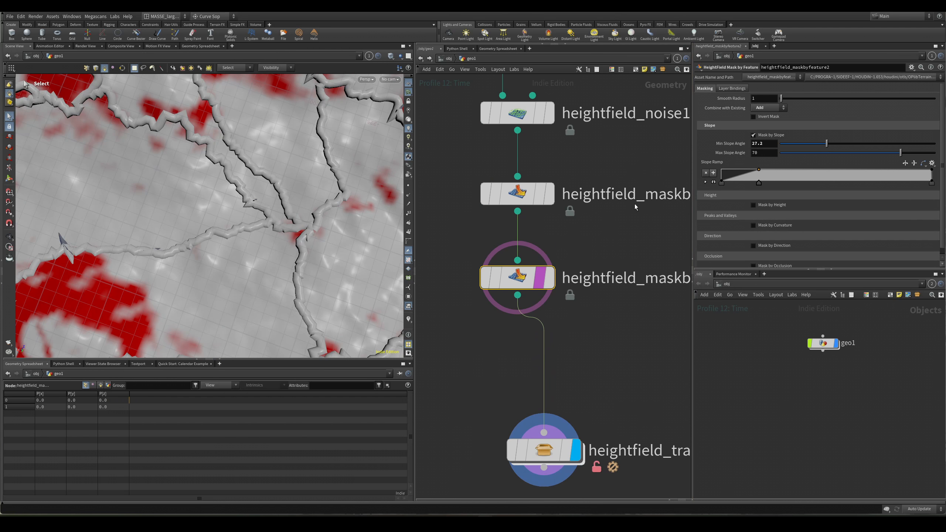
middle_drag(634, 205, 590, 421)
scroll(590, 421, down, 3)
click(523, 320)
drag(768, 154, 748, 155)
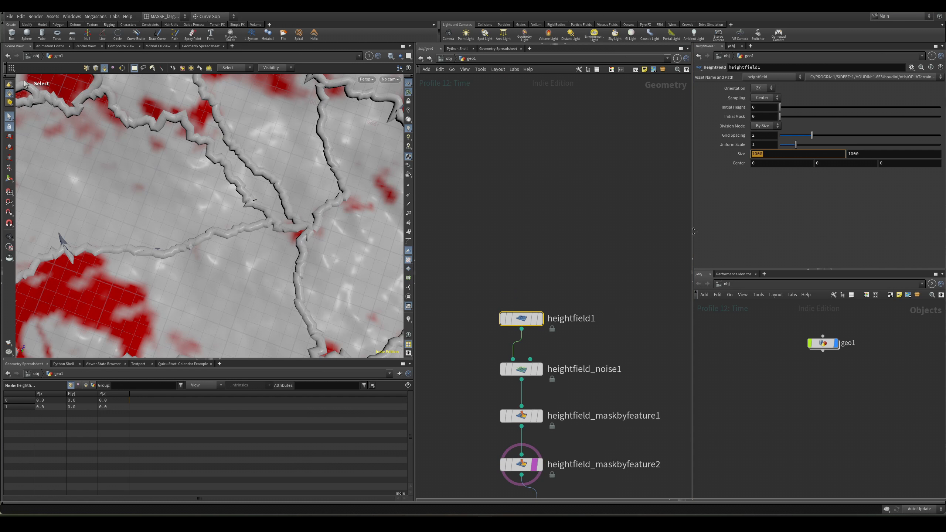
Display heightfield_maskbyfeature1 and heightfield_noise1 in turn to examine the terrain and its node information.
middle_drag(588, 374, 606, 309)
scroll(606, 310, up, 1)
drag(566, 289, 515, 324)
drag(558, 384, 559, 380)
click(539, 367)
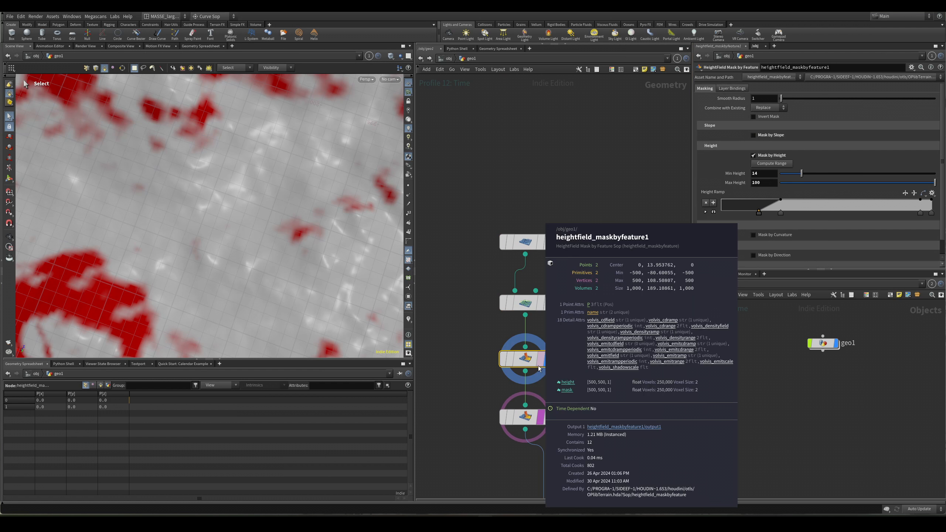
click(547, 303)
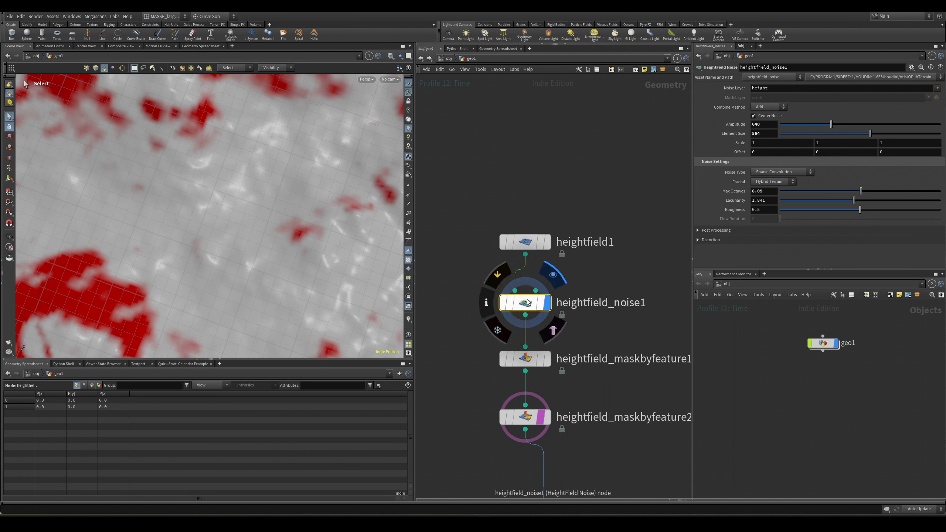
drag(485, 278, 556, 234)
Display heightfield1 and set its grid spacing to 1 and its first size value to 2000.
click(547, 242)
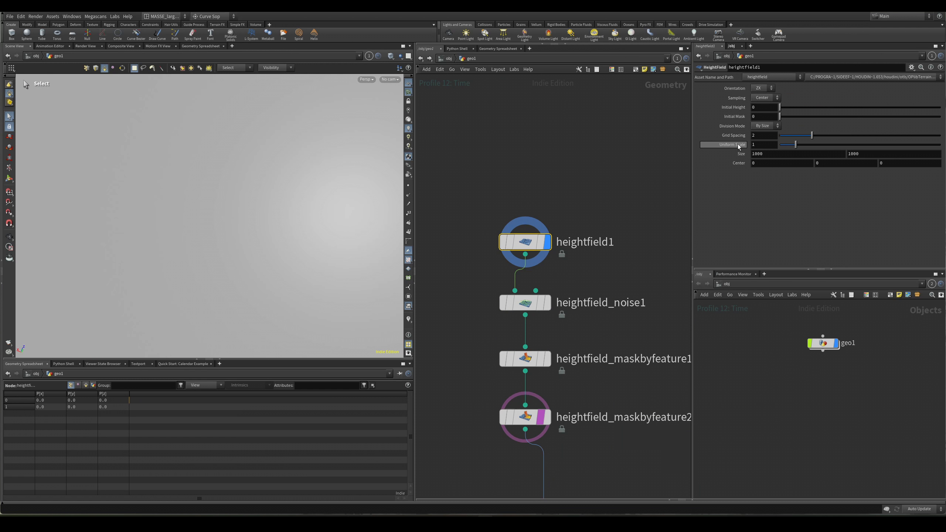
text(1)
key(Tab)
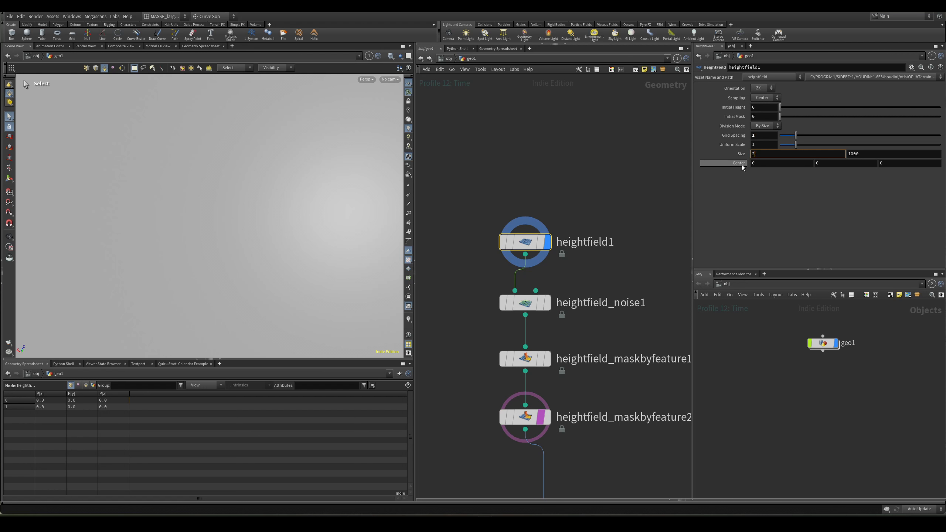
text(2000)
key(Tab)
Display heightfield_traversal_paths and enter its internal network down to heightfield_project1.
scroll(615, 284, down, 2)
middle_drag(598, 260, 596, 141)
click(580, 341)
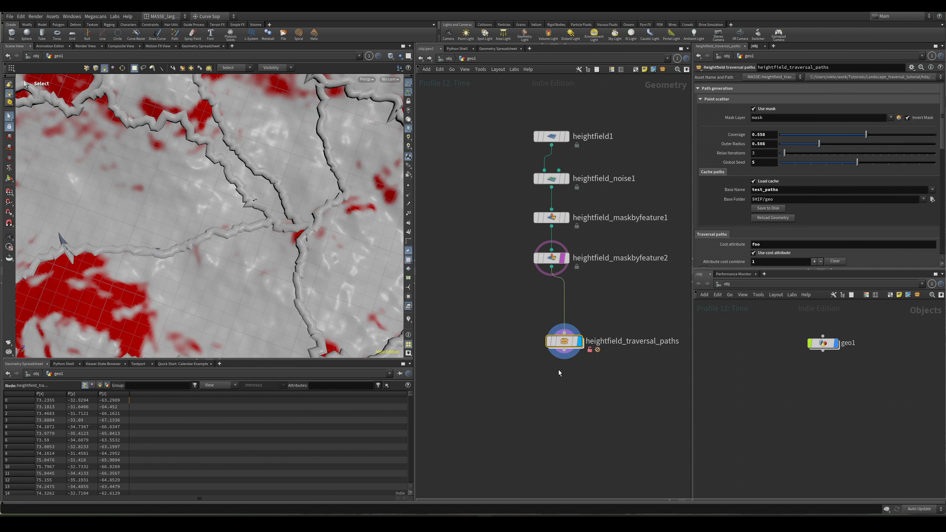
double_click(564, 341)
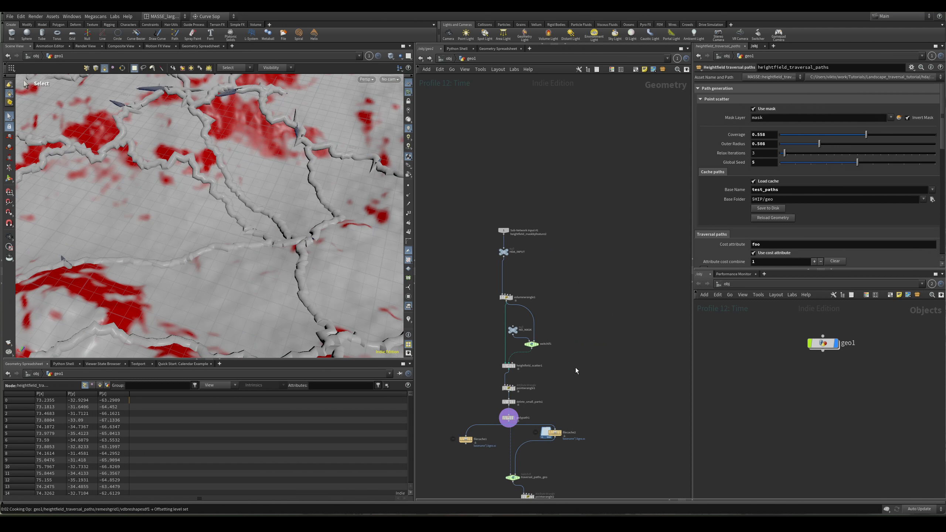
middle_drag(541, 436, 552, 331)
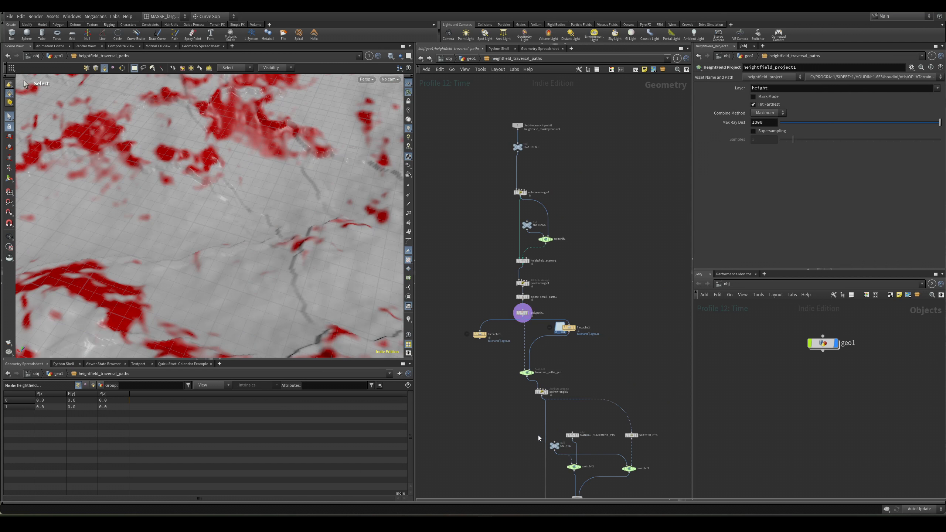
middle_drag(555, 414, 574, 326)
middle_click(593, 431)
middle_drag(602, 464, 570, 340)
key(Escape)
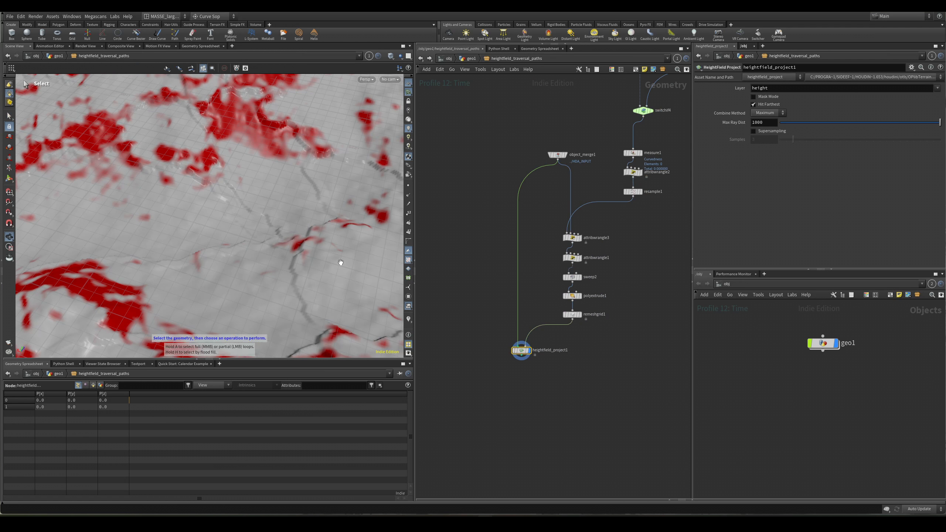
Examine the path shapes projected into the terrain by heightfield_project1 from close up and from a low angle.
scroll(256, 167, up, 10)
drag(257, 168, 349, 260)
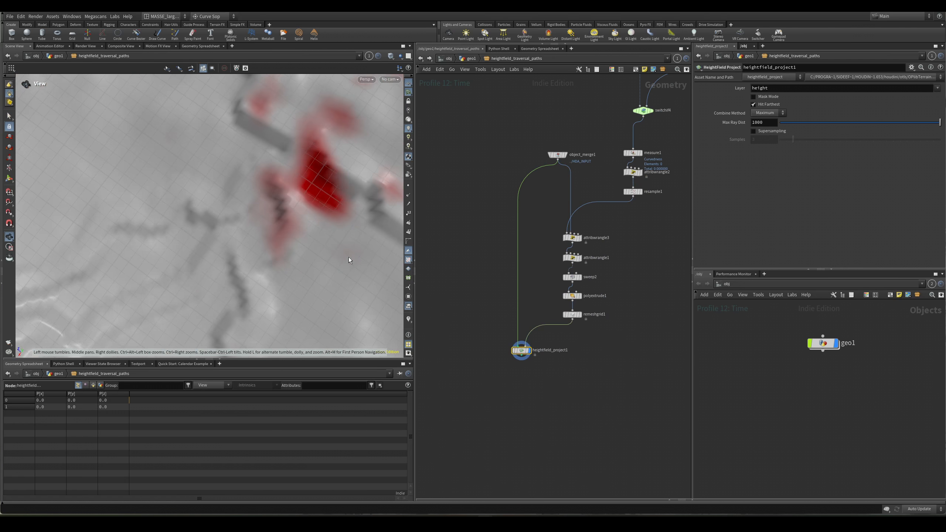
scroll(269, 191, down, 10)
mouse_move(268, 190)
mouse_down()
mouse_move(228, 186)
mouse_move(256, 188)
mouse_up()
key(s)
scroll(616, 317, up, 1)
scroll(617, 317, up, 2)
middle_drag(616, 316, 649, 288)
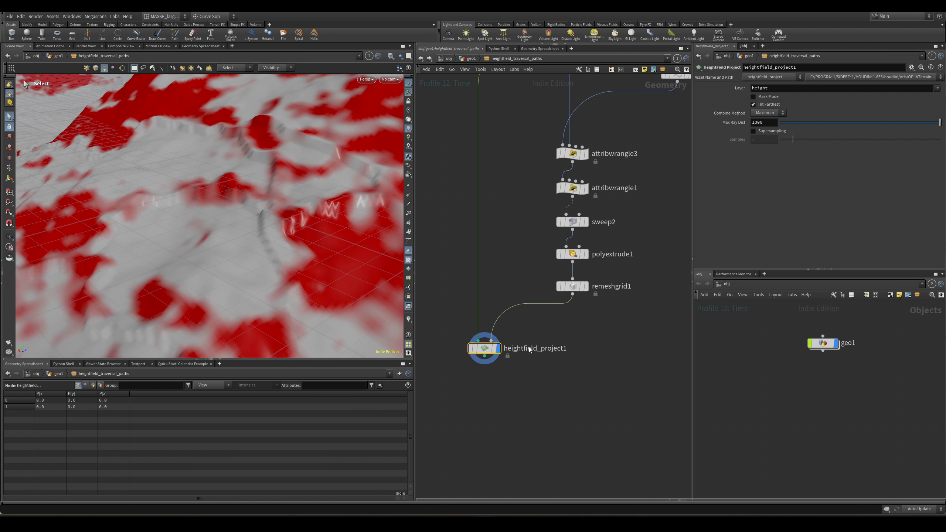
alt+drag(302, 290, 304, 317)
Move heightfield_project1 further below remeshgrid1 and display remeshgrid1.
drag(481, 347, 455, 417)
drag(569, 327, 554, 267)
key(r)
alt+drag(317, 226, 290, 262)
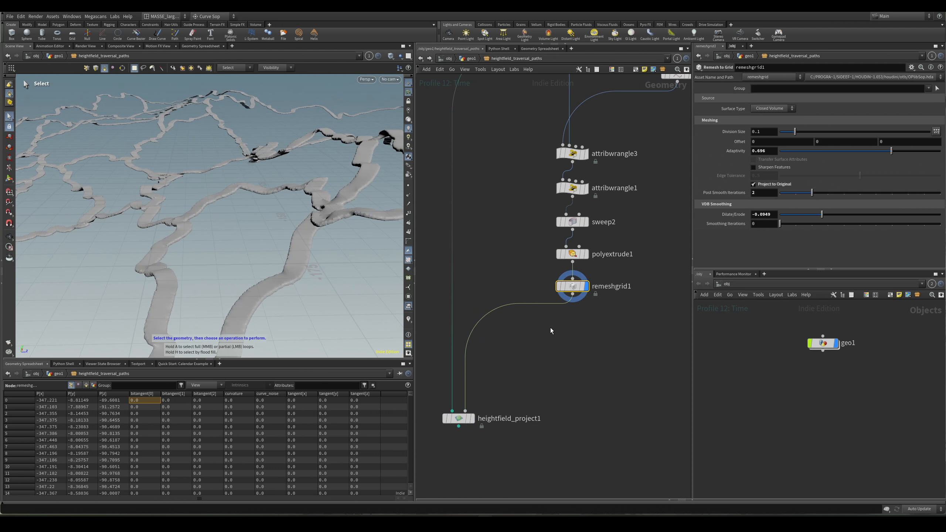
Add a Transform node and insert it between remeshgrid1 and heightfield_project1.
key(Tab)
text(tran)
key(Return)
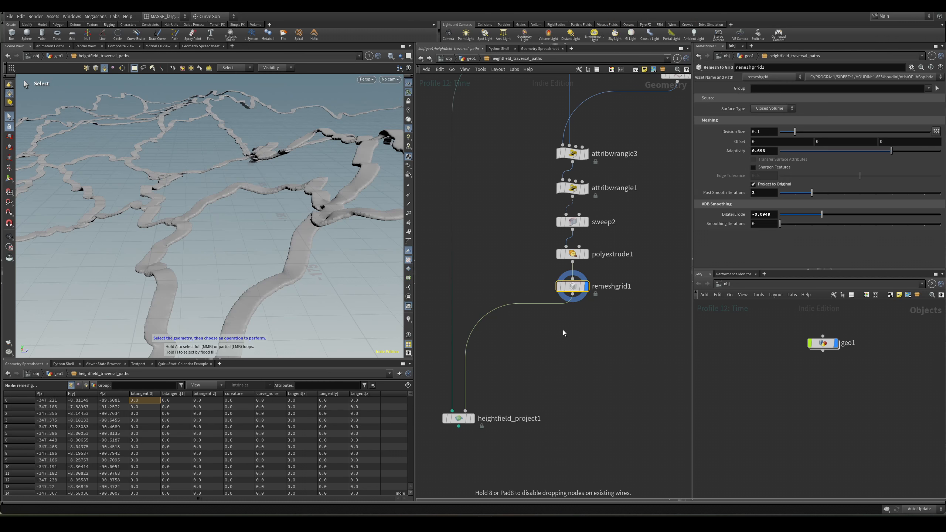
key(Return)
scroll(563, 386, down, 4)
middle_drag(567, 418, 570, 355)
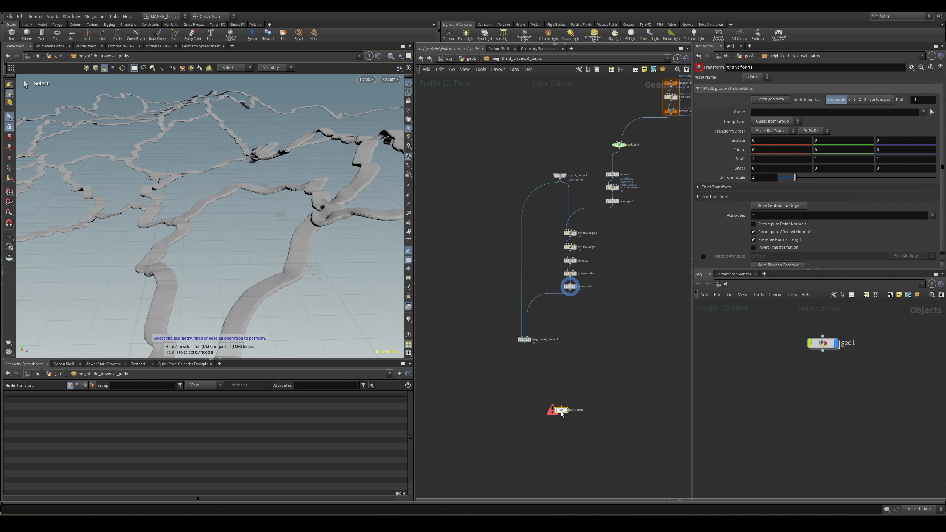
drag(562, 413, 547, 296)
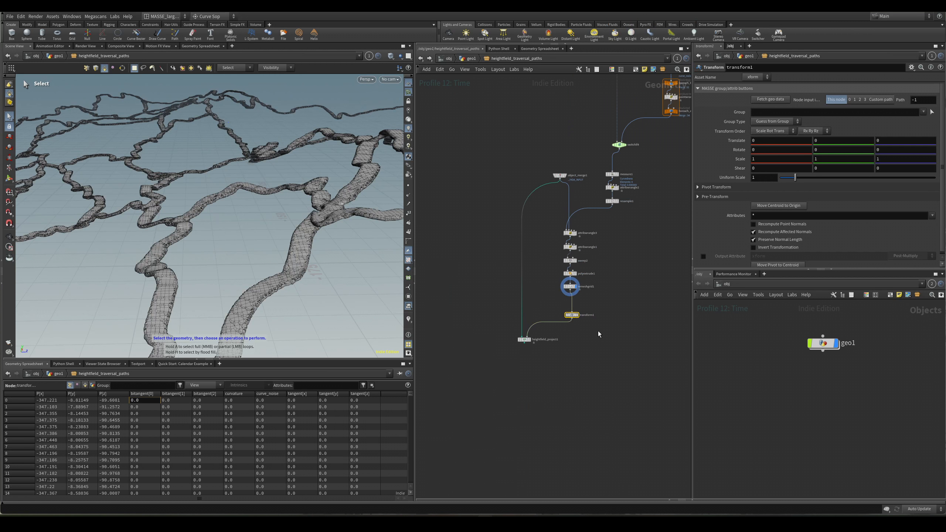
Display heightfield_project1 and set transform1's Y translation to 1.
scroll(576, 345, up, 3)
click(480, 351)
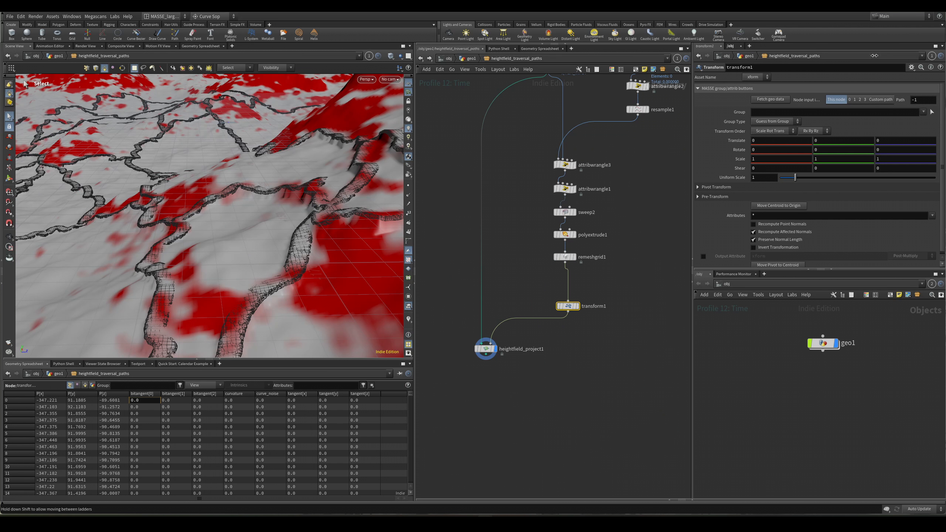
middle_drag(875, 56, 879, 56)
key(Return)
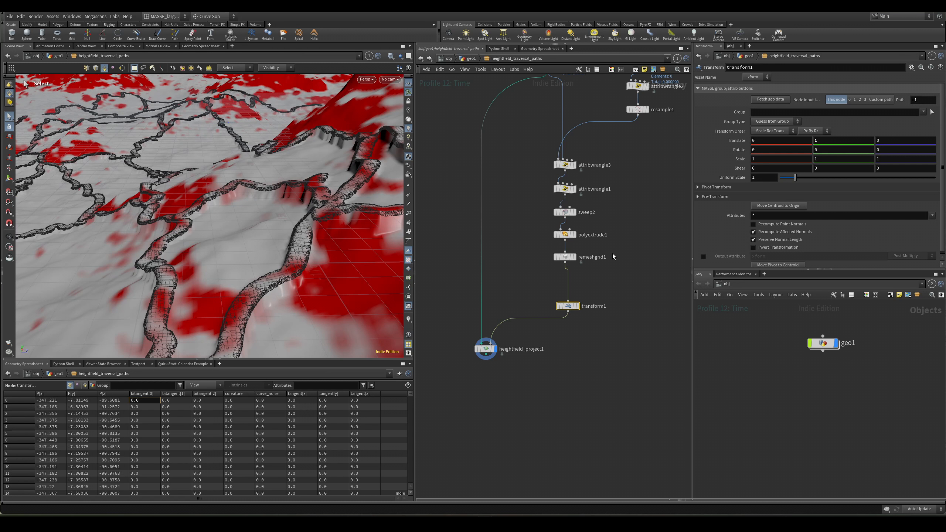
click(569, 348)
alt+drag(331, 234, 561, 297)
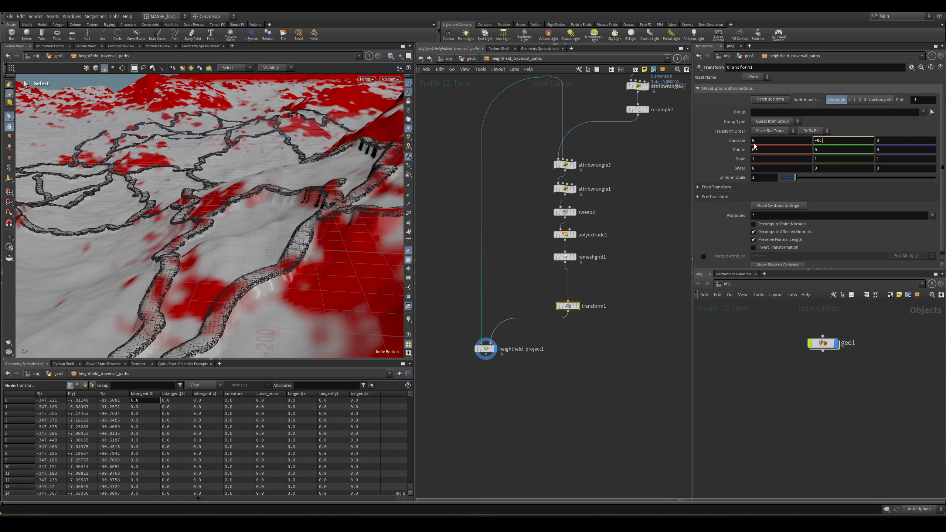
Insert a HeightField Layer Clear node for the mask layer between object_merge1 and heightfield_project1's first input.
click(511, 257)
scroll(328, 211, up, 3)
drag(328, 211, 360, 194)
alt+drag(239, 246, 283, 206)
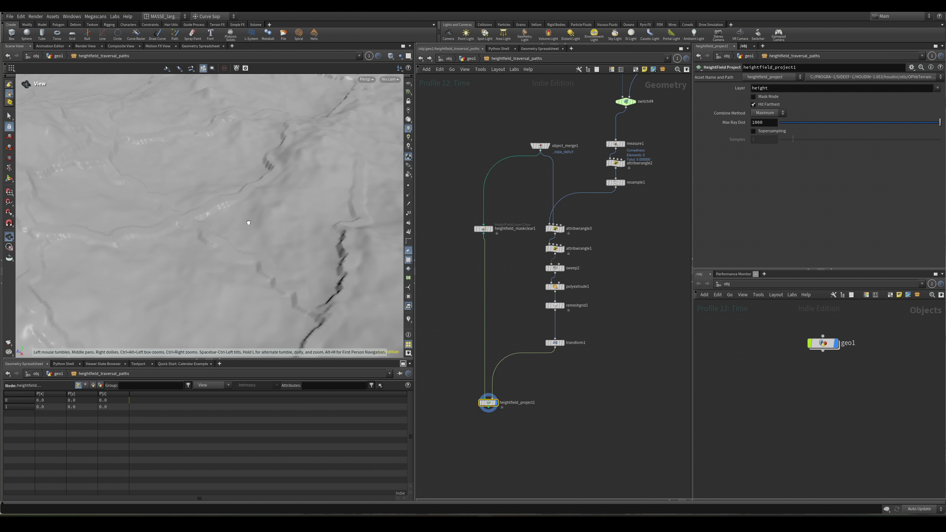
Examine the projected paths on the unmasked terrain and compare them with the geometry displayed from remeshgrid1.
alt+drag(374, 254, 330, 281)
alt+right_drag(329, 281, 337, 269)
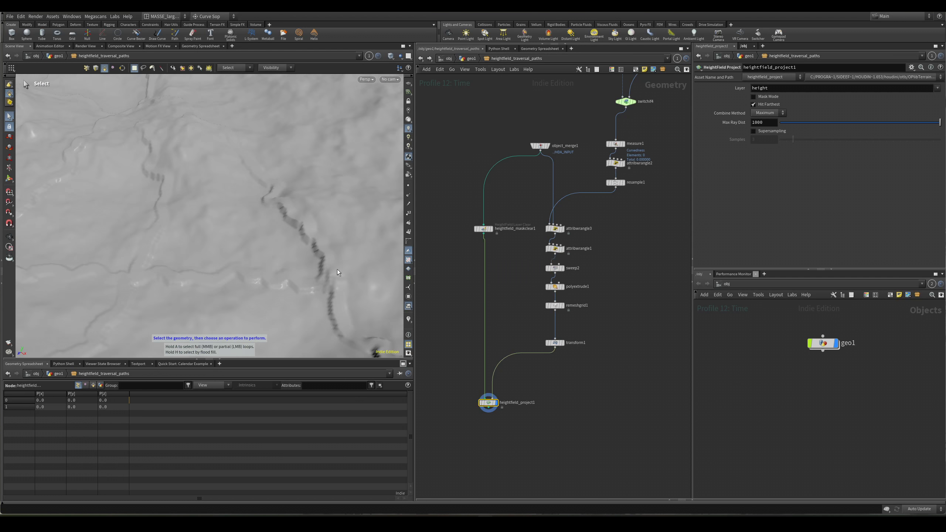
alt+drag(337, 269, 264, 224)
alt+right_drag(264, 224, 339, 238)
alt+drag(340, 237, 325, 257)
scroll(572, 317, up, 3)
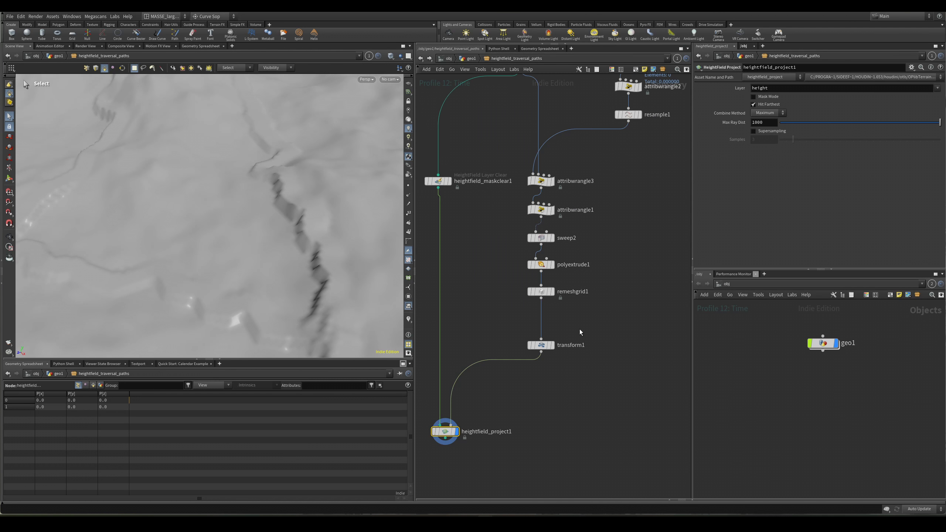
drag(537, 279, 536, 278)
key(r)
alt+drag(317, 228, 317, 237)
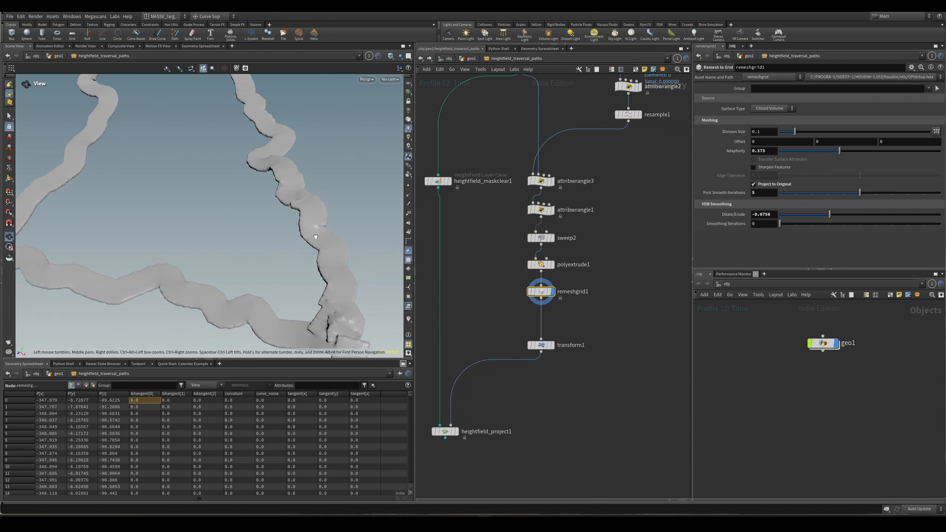
drag(488, 401, 446, 433)
key(r)
alt+drag(317, 268, 323, 258)
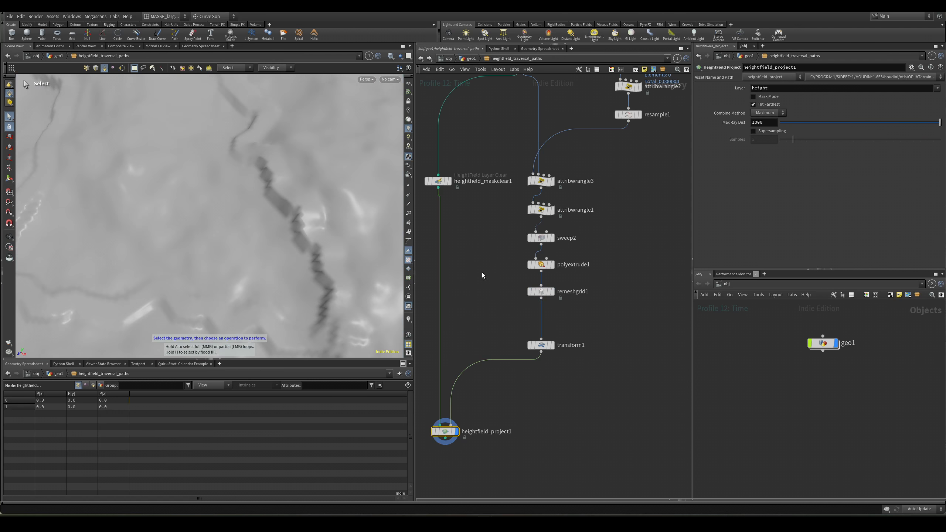
Display object_merge1 and examine the whole masked input terrain.
middle_drag(496, 265, 533, 383)
drag(547, 250, 562, 158)
key(r)
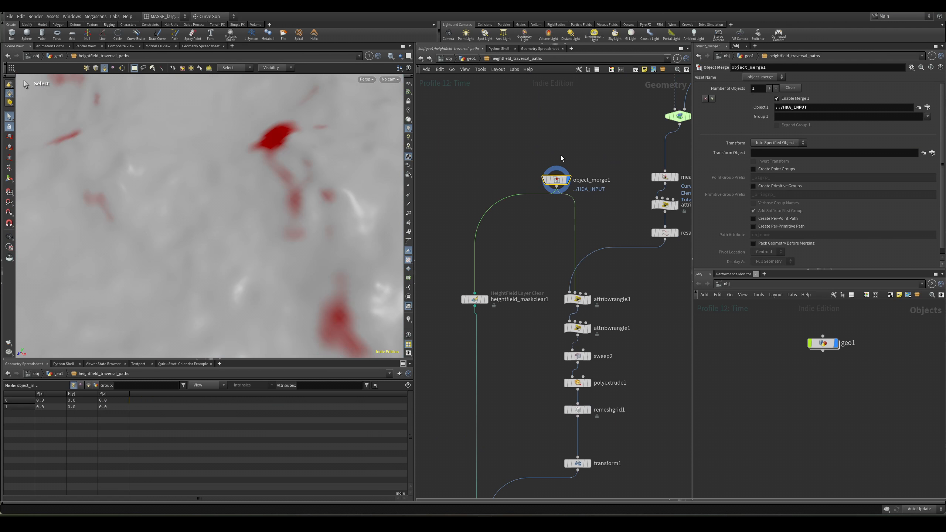
alt+right_drag(295, 181, 208, 212)
alt+middle_drag(208, 212, 258, 242)
alt+right_drag(259, 241, 197, 291)
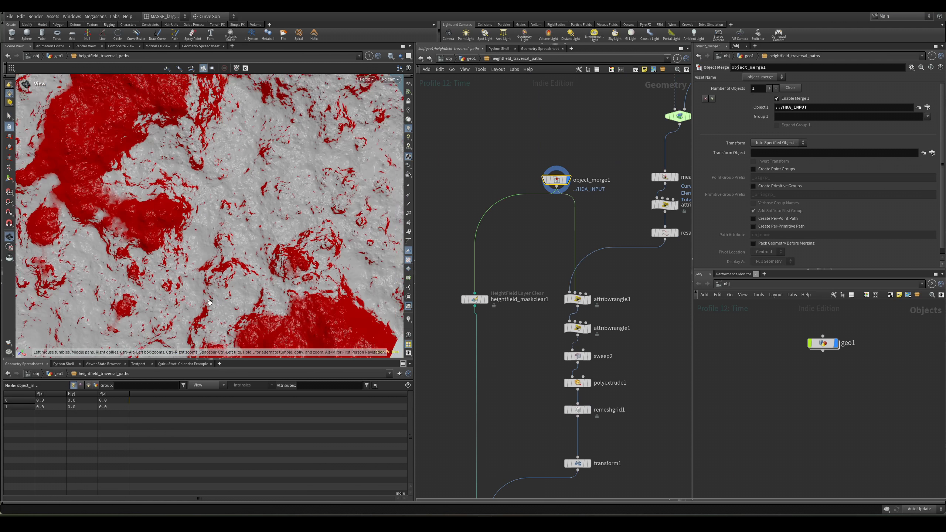
alt+drag(197, 290, 180, 251)
key(s)
scroll(525, 317, up, 4)
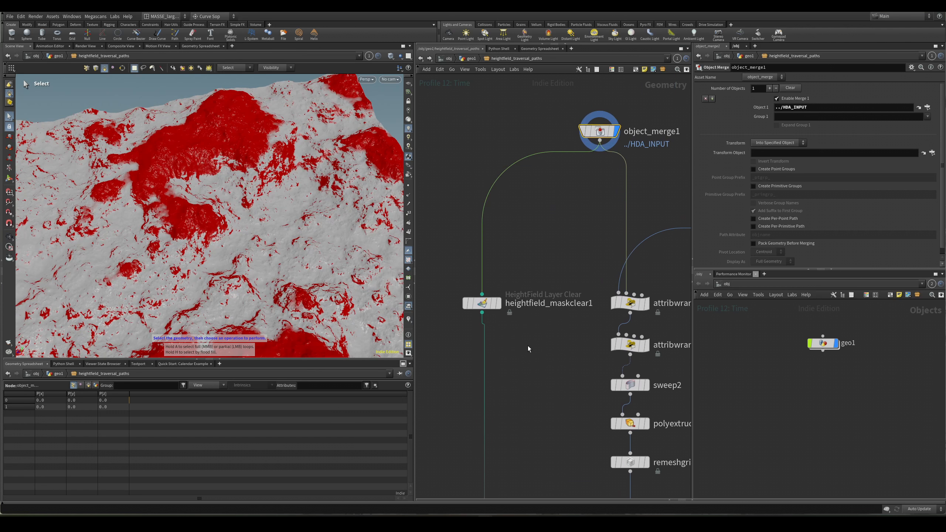
Display heightfield_maskclear1 and move it further away from the attribute wrangle chain.
drag(515, 343, 456, 282)
key(r)
middle_drag(513, 369, 551, 326)
drag(522, 262, 501, 262)
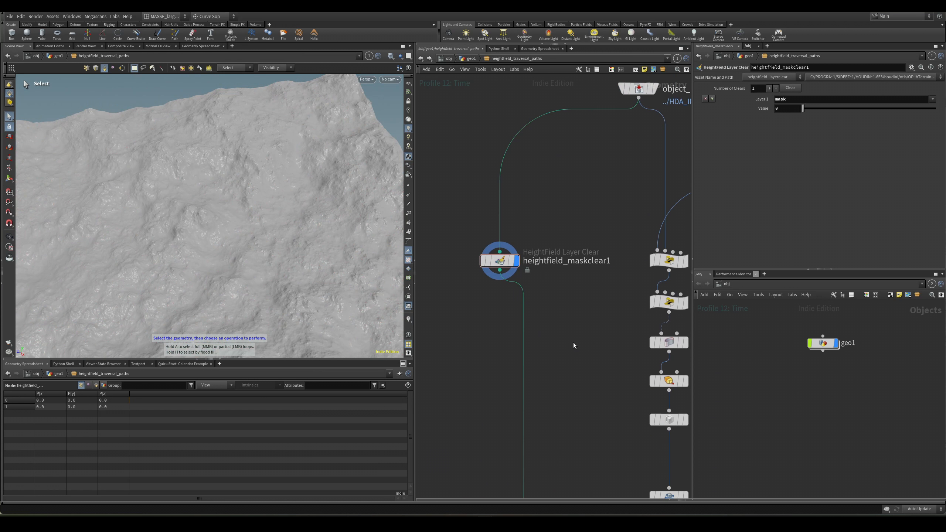
Display attribwrangle3 and examine its VEX code that snaps points by ray intersection.
middle_drag(573, 342, 497, 356)
click(583, 280)
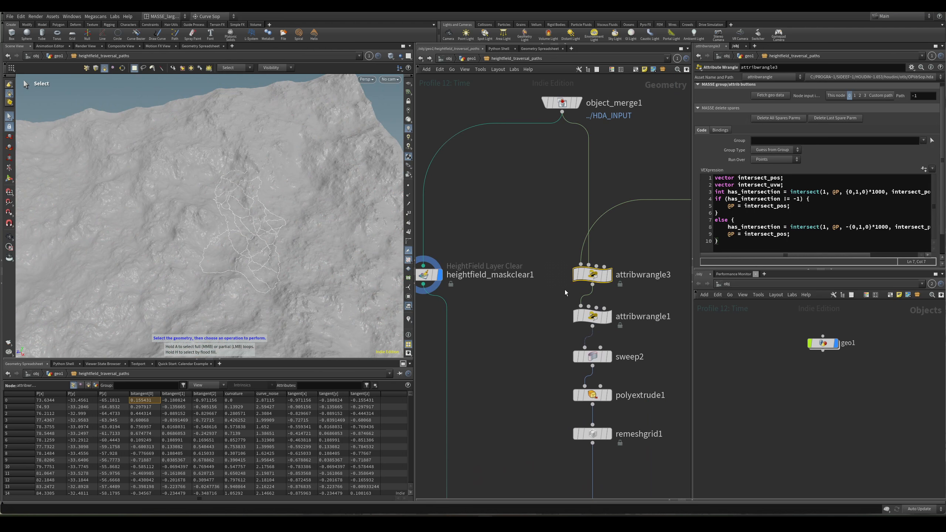
key(r)
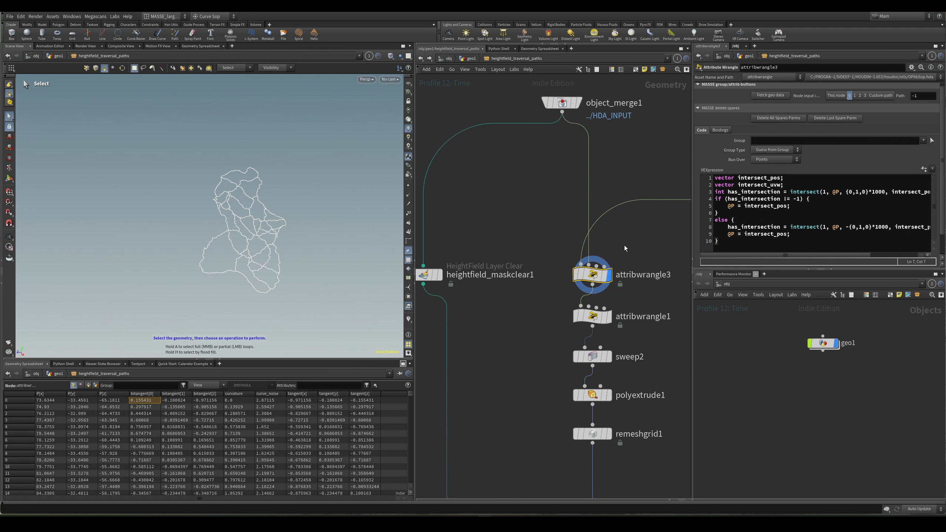
middle_drag(624, 246, 580, 259)
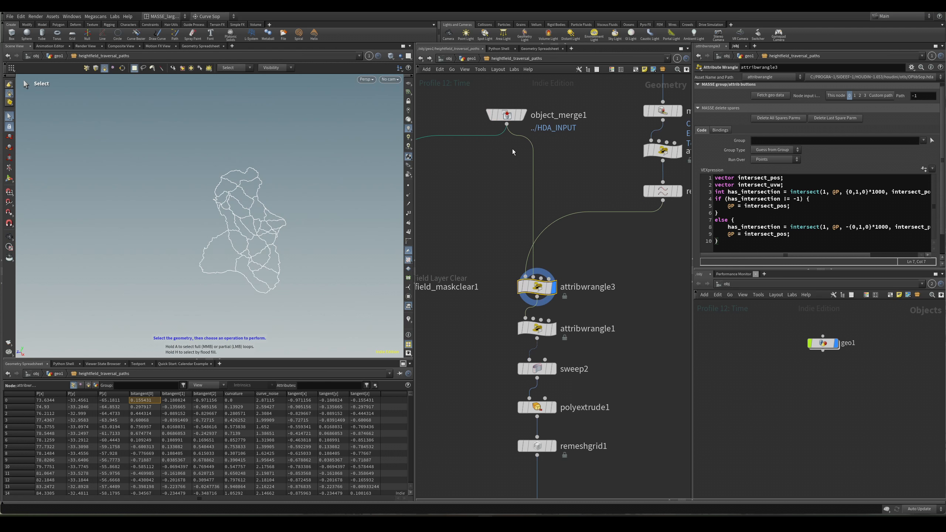
middle_drag(505, 166, 521, 178)
click(791, 227)
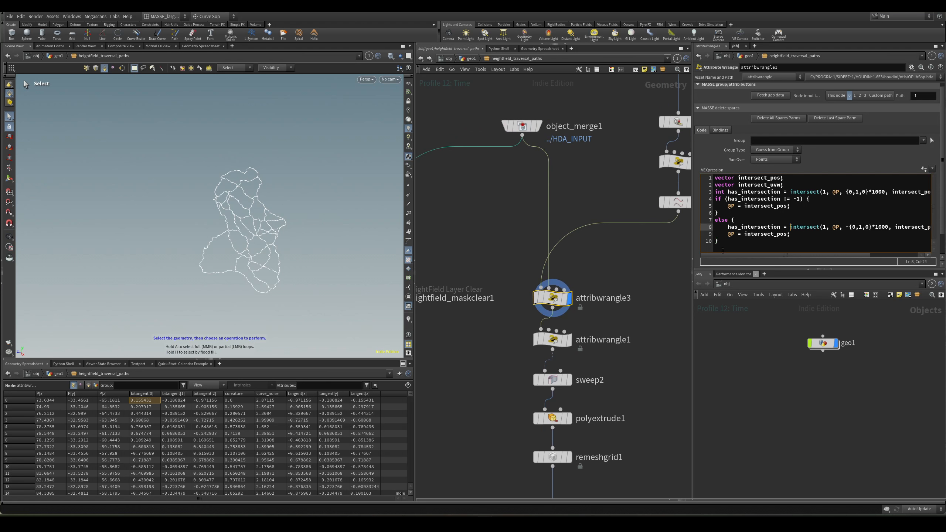
key(ctrl+a)
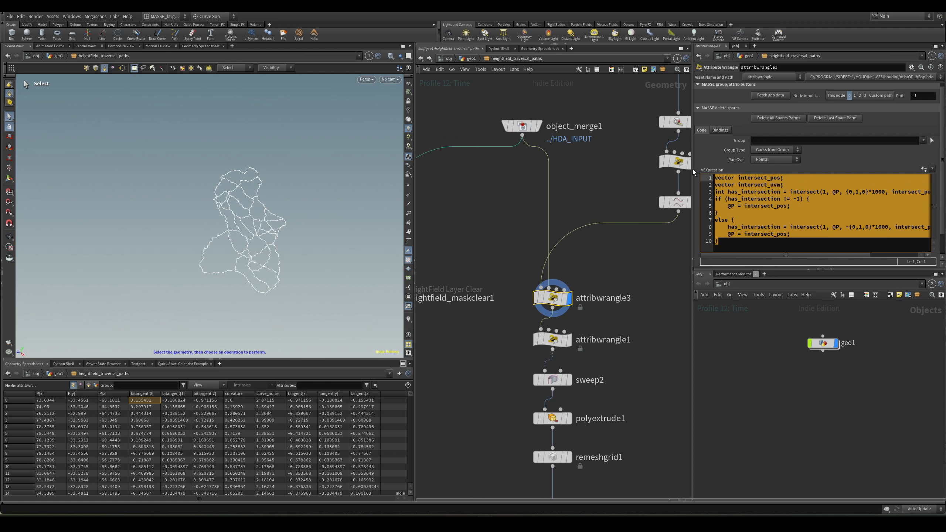
click(763, 229)
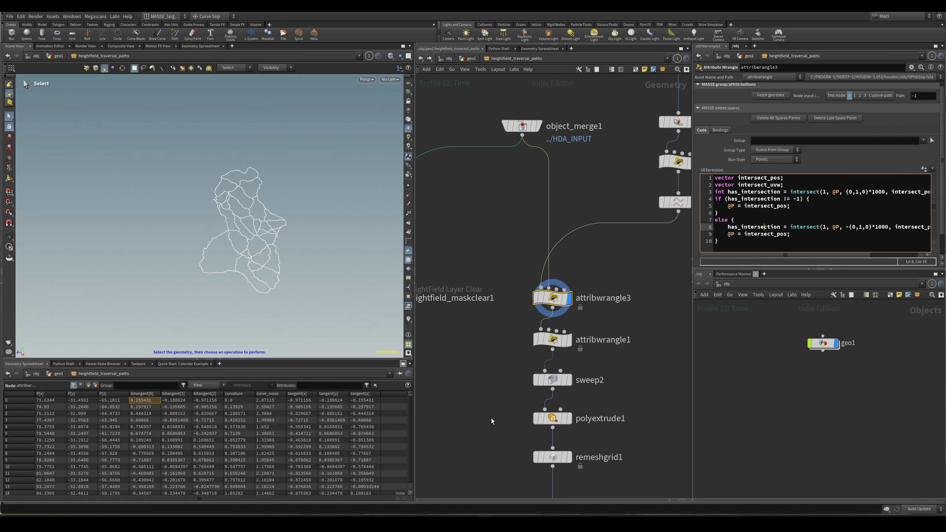
Insert a Volume Wrangle node between heightfield_maskclear1 and heightfield_project1's first input.
middle_drag(432, 408, 539, 358)
click(540, 358)
key(Tab)
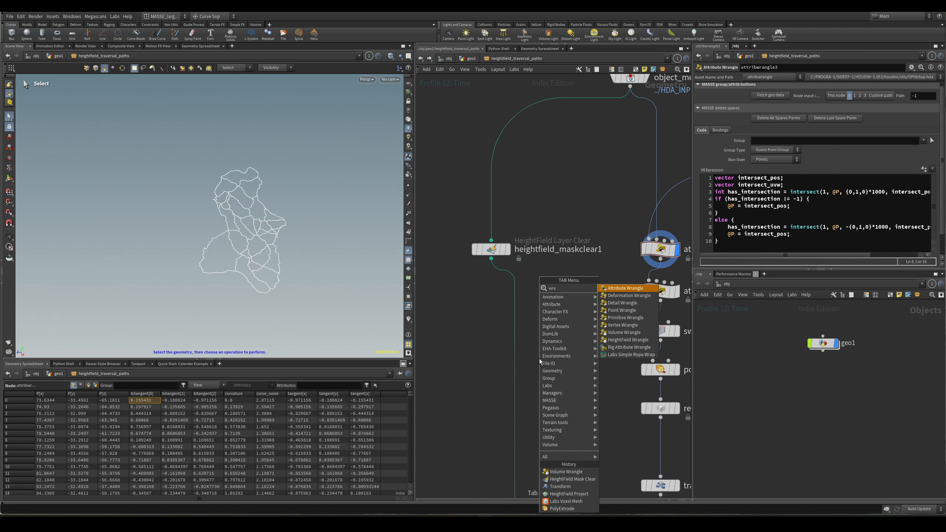
text(volume wr)
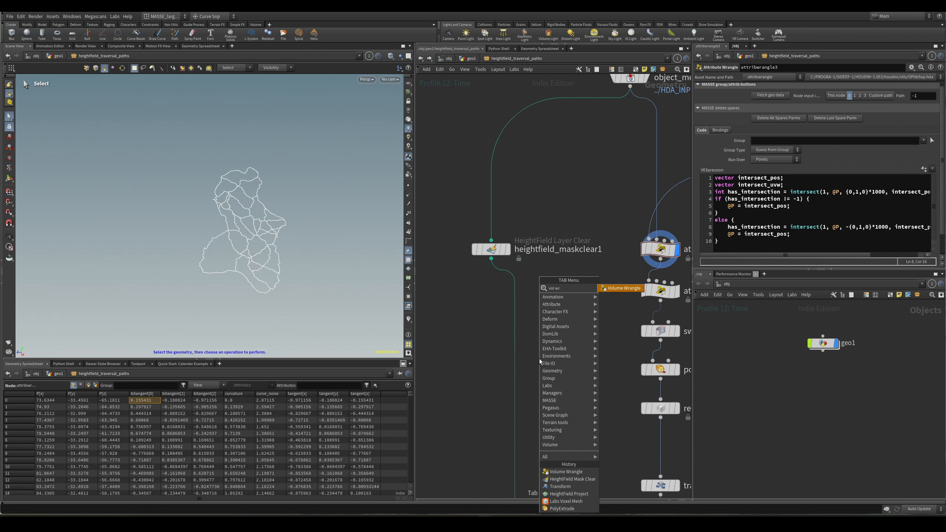
key(Return)
key(Return)
scroll(540, 359, down, 5)
middle_drag(539, 359, 533, 264)
scroll(538, 380, up, 1)
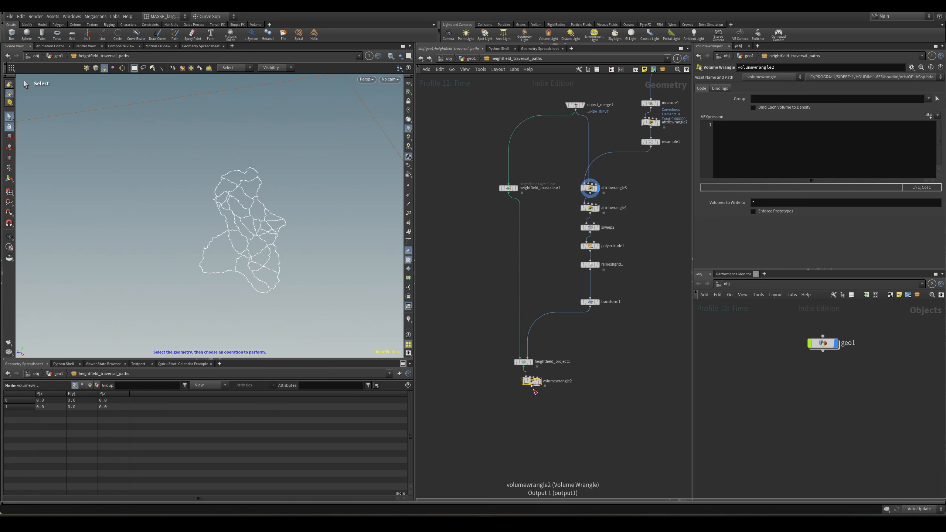
drag(535, 381, 524, 226)
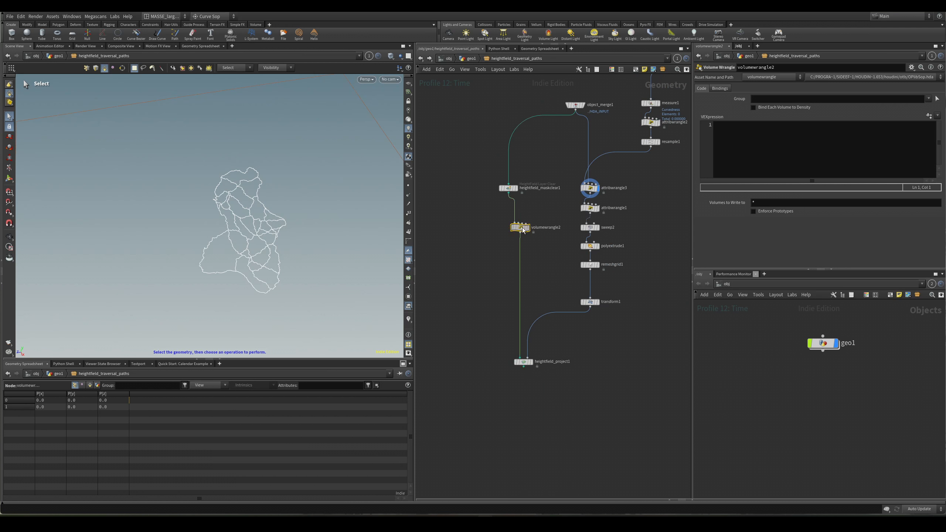
scroll(532, 211, up, 3)
middle_drag(532, 210, 532, 227)
drag(509, 263, 493, 285)
Display volumewrangle2 and move it down level with transform1, clear of heightfield_maskclear1.
middle_drag(576, 247, 517, 327)
drag(627, 245, 581, 270)
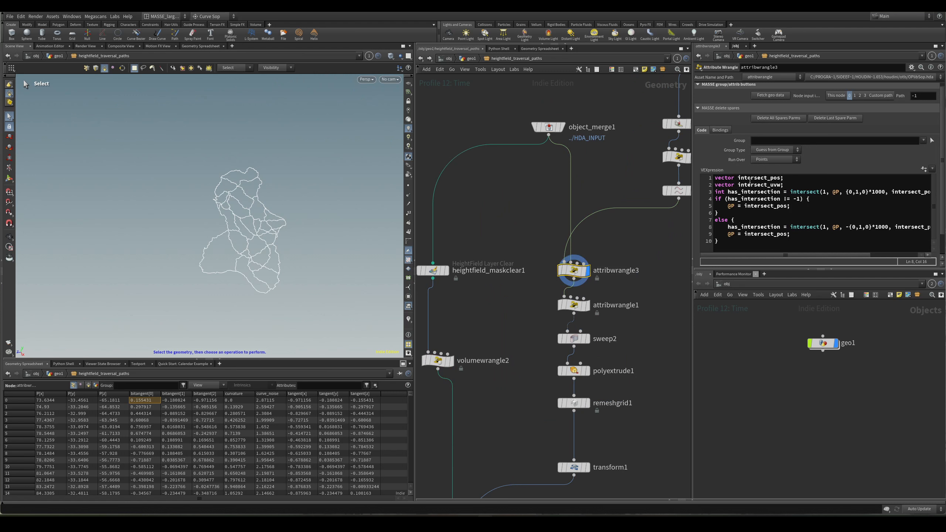
middle_click(597, 270)
middle_drag(485, 342, 556, 293)
drag(557, 292, 516, 328)
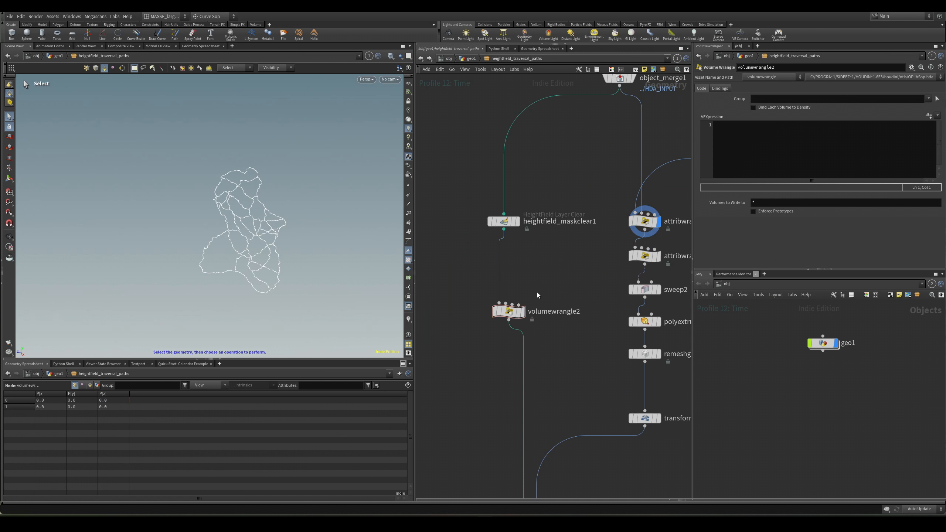
key(r)
middle_drag(562, 301, 547, 242)
drag(499, 225, 477, 332)
Connect remeshgrid1's output to the second input of volumewrangle2, keeping the wrangle displayed and placed below heightfield_maskclear1.
drag(668, 292, 618, 265)
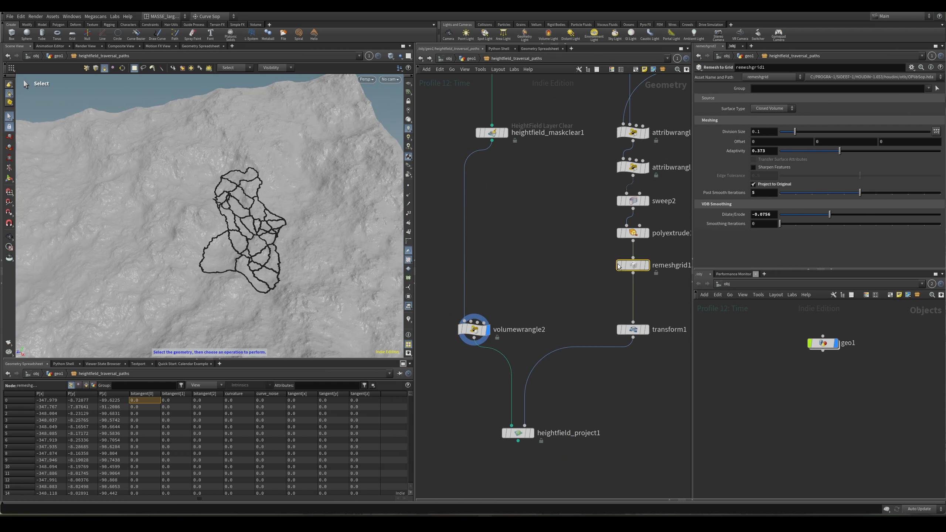
key(r)
click(634, 274)
click(471, 321)
click(472, 330)
key(r)
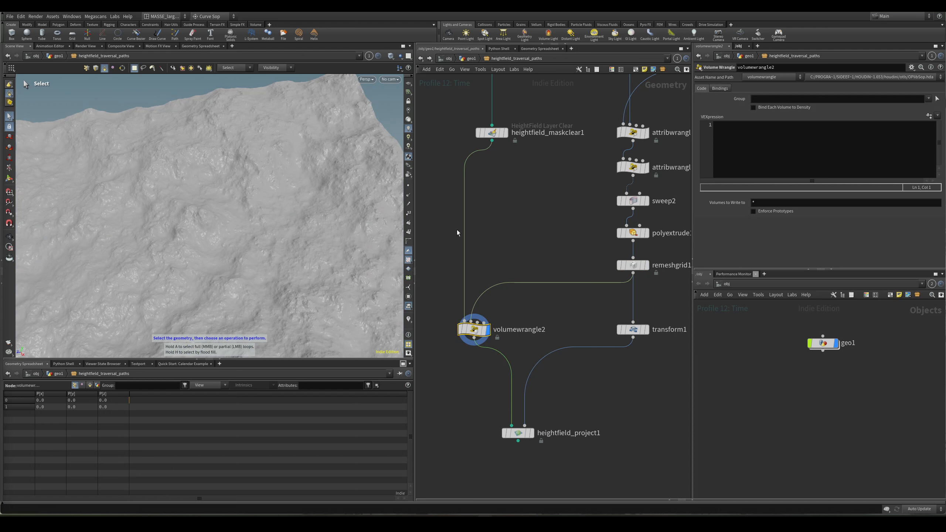
drag(524, 324, 541, 301)
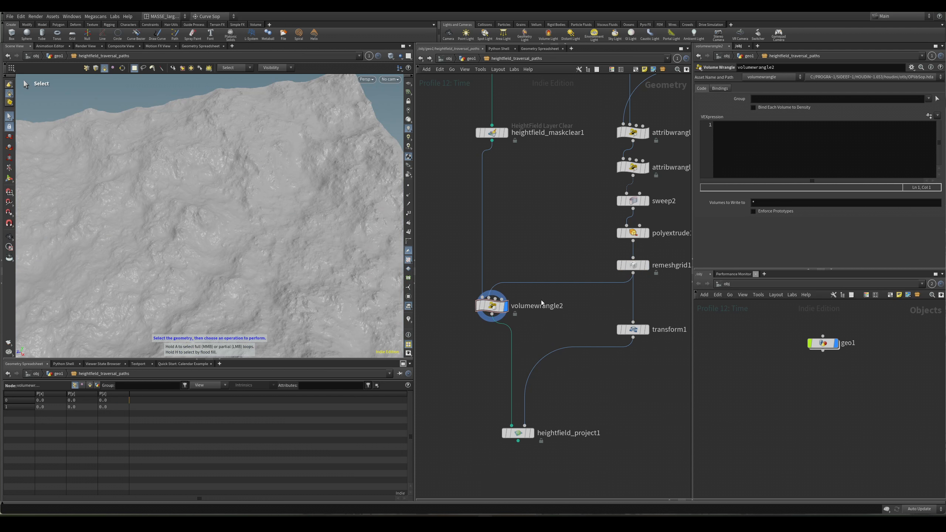
click(763, 160)
key(ctrl+v)
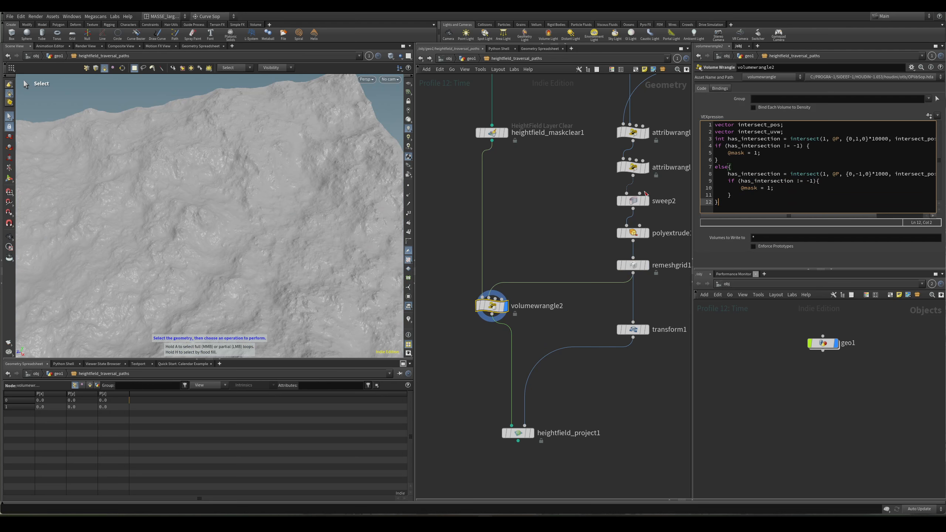
click(570, 241)
scroll(546, 305, down, 2)
alt+drag(303, 246, 291, 273)
alt+right_drag(291, 274, 246, 298)
alt+drag(247, 298, 278, 291)
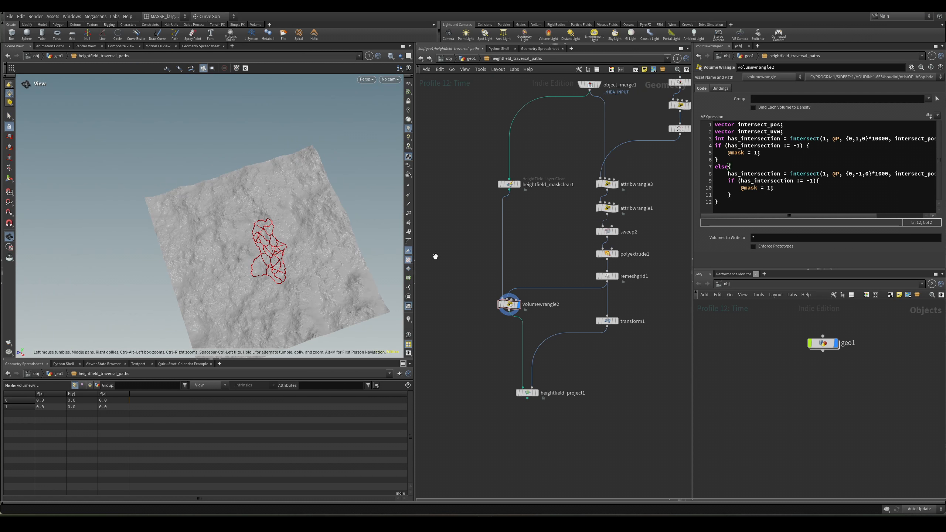
Examine volumewrangle2's path mask up close and compare it with the remeshgrid1 geometry.
scroll(631, 278, up, 2)
drag(658, 285, 474, 336)
key(r)
key(r)
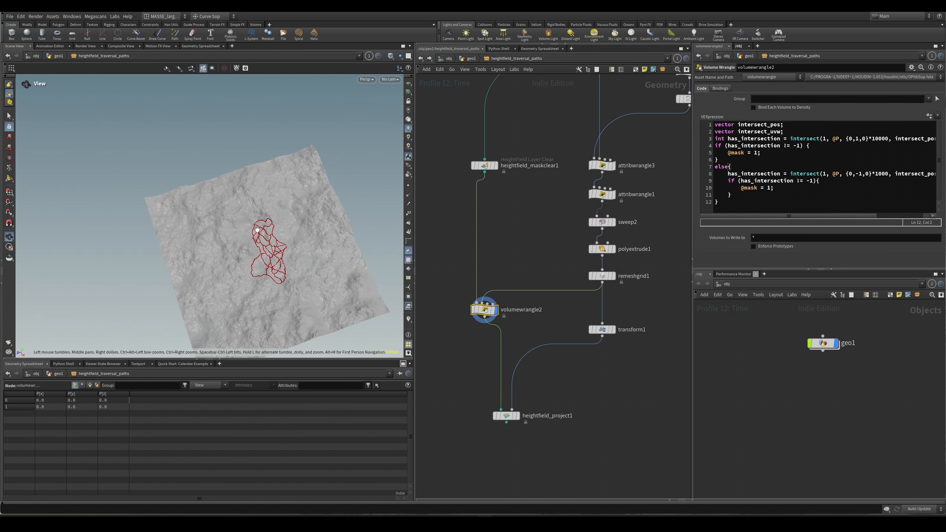
alt+right_drag(302, 238, 404, 186)
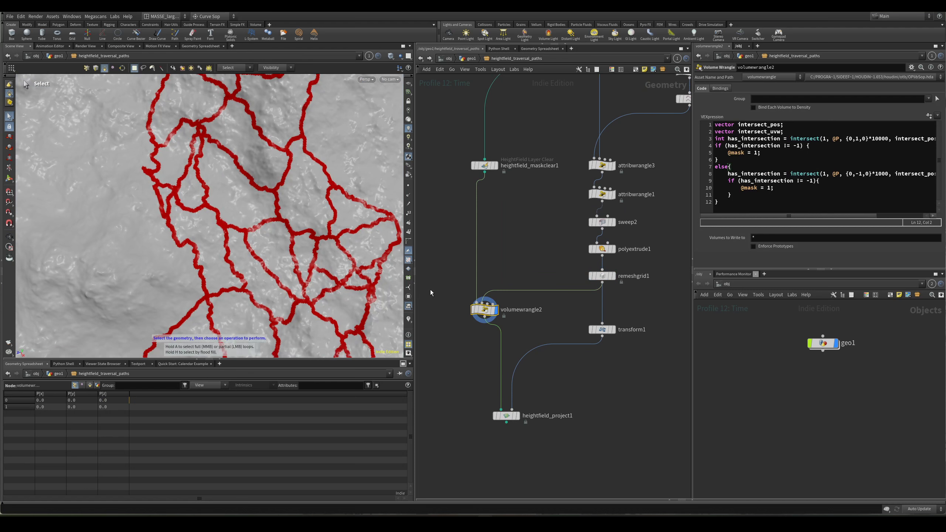
key(v)
click(275, 236)
click(268, 218)
drag(622, 300, 571, 260)
key(r)
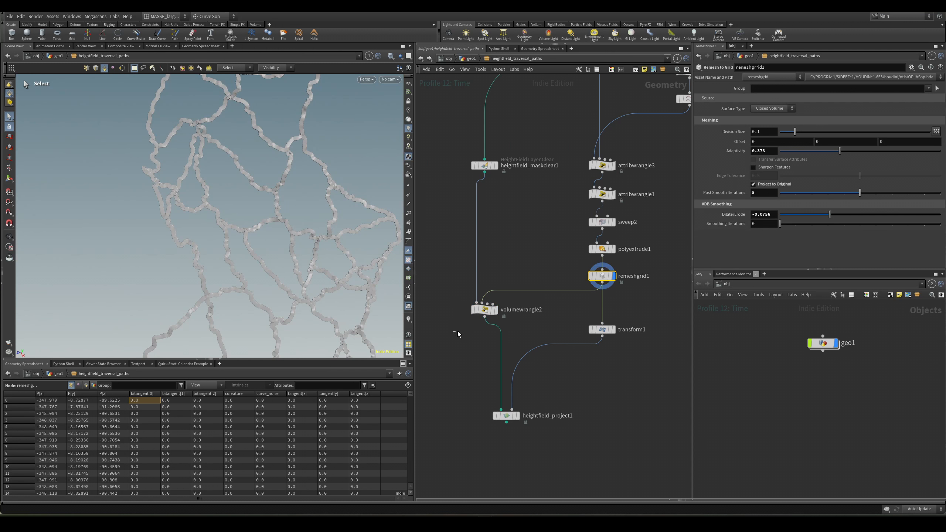
drag(457, 331, 497, 298)
key(r)
Compare remeshgrid1 with the path mask from a wider view, and inspect the mask's edges and junctions.
key(v)
click(300, 224)
click(297, 204)
alt+right_drag(292, 220, 261, 227)
alt+middle_drag(261, 227, 253, 210)
drag(631, 306, 584, 274)
key(r)
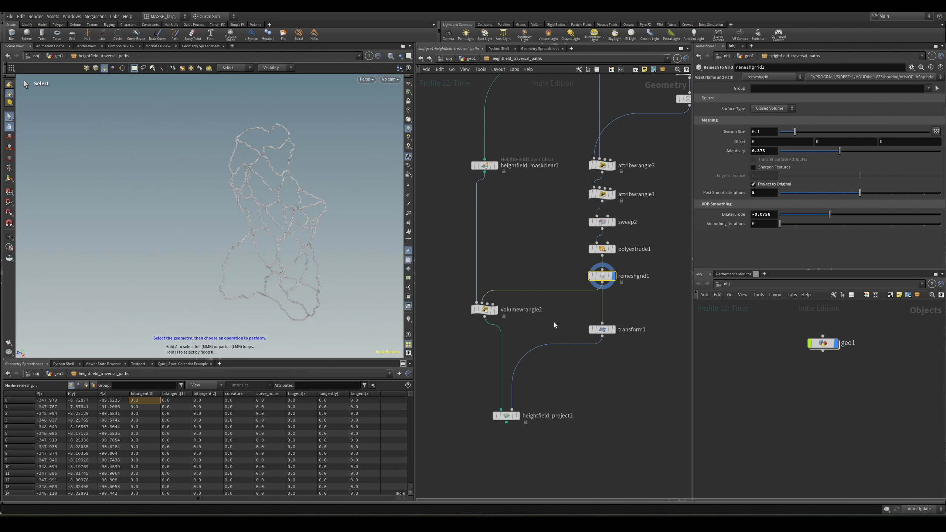
drag(523, 321, 468, 288)
key(r)
alt+right_drag(286, 153, 254, 186)
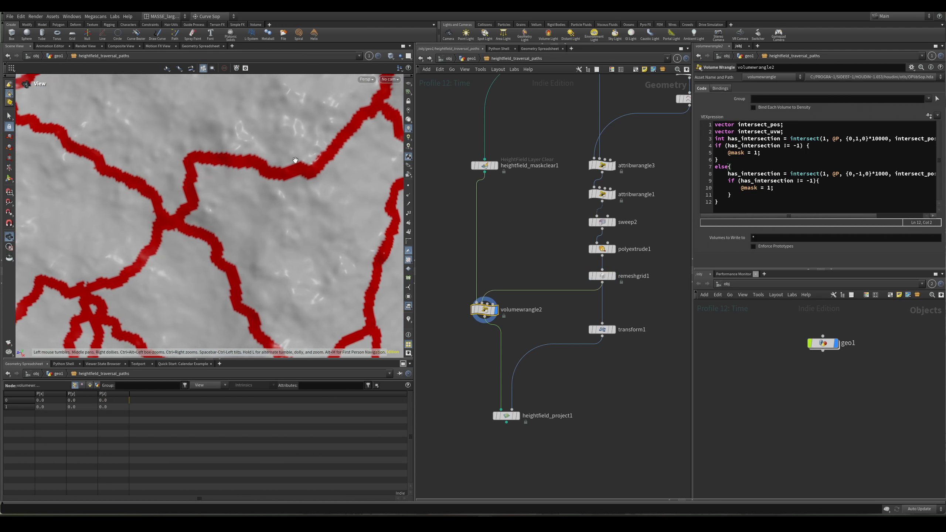
alt+drag(254, 187, 234, 188)
key(s)
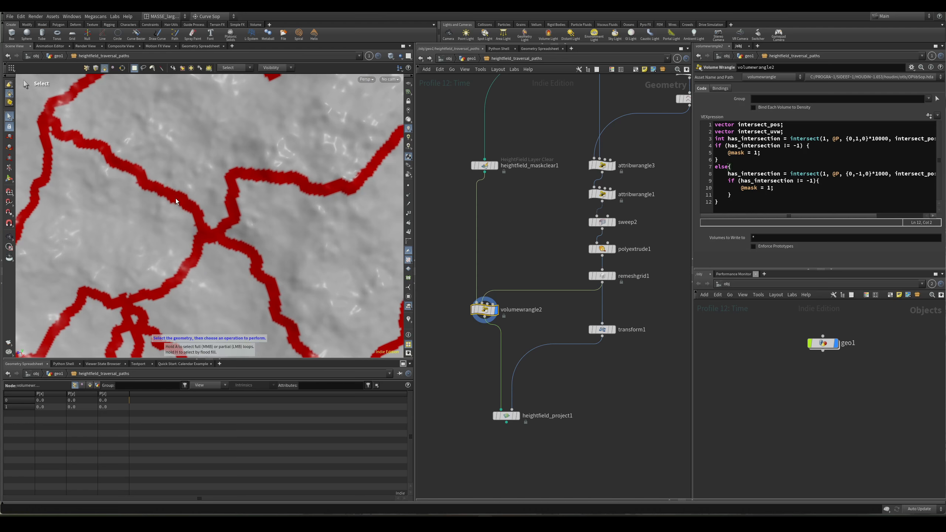
scroll(177, 202, down, 5)
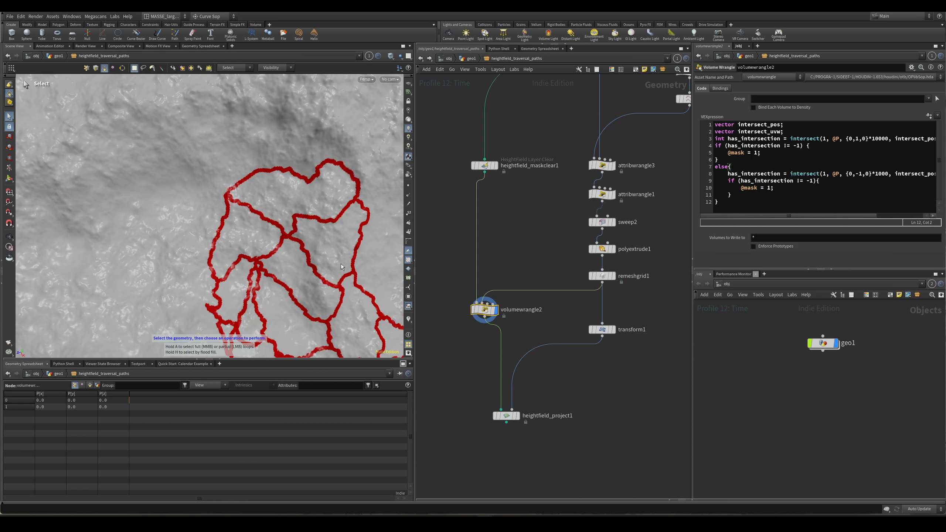
scroll(319, 164, down, 4)
alt+middle_drag(342, 267, 322, 129)
Move heightfield_project1 further down, then add and display a HeightField Mask Expand node fed by volumewrangle2.
scroll(521, 321, up, 3)
middle_drag(521, 320, 541, 199)
drag(520, 336, 521, 408)
click(663, 214)
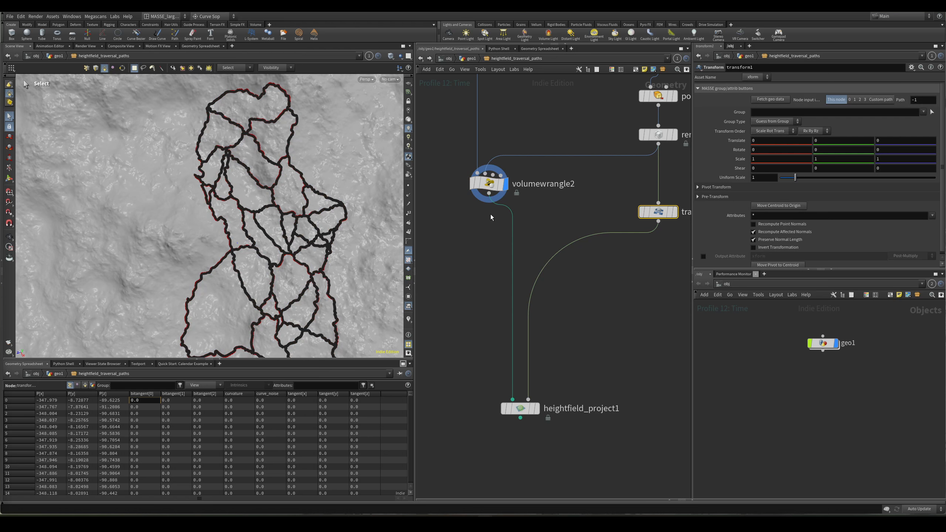
click(490, 202)
click(489, 194)
key(Tab)
text(mask ex)
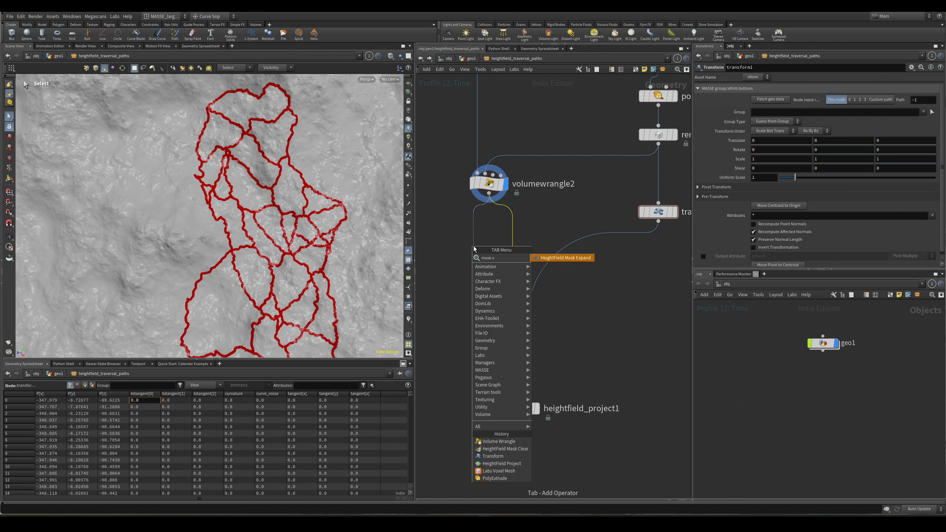
key(Return)
drag(467, 232, 466, 231)
key(r)
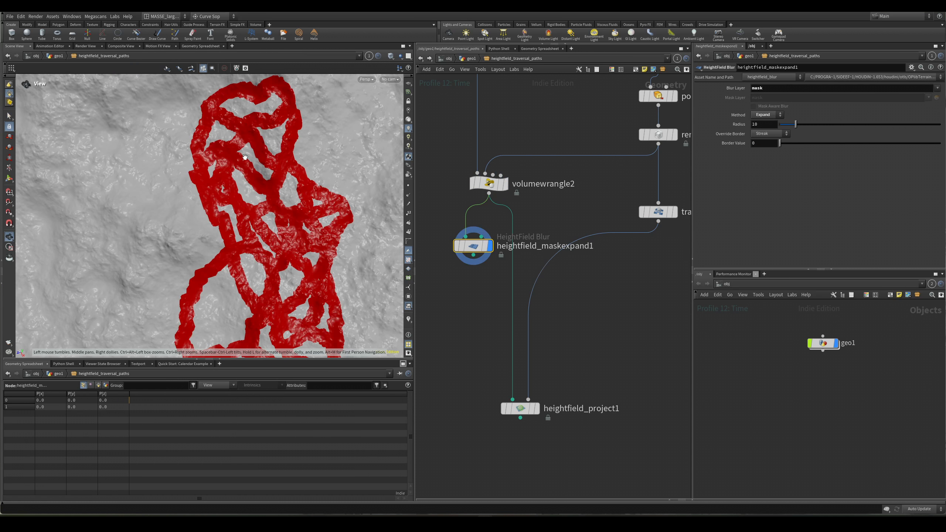
Set the radius of heightfield_maskexpand1 to 1.
scroll(254, 149, up, 5)
drag(784, 126, 780, 126)
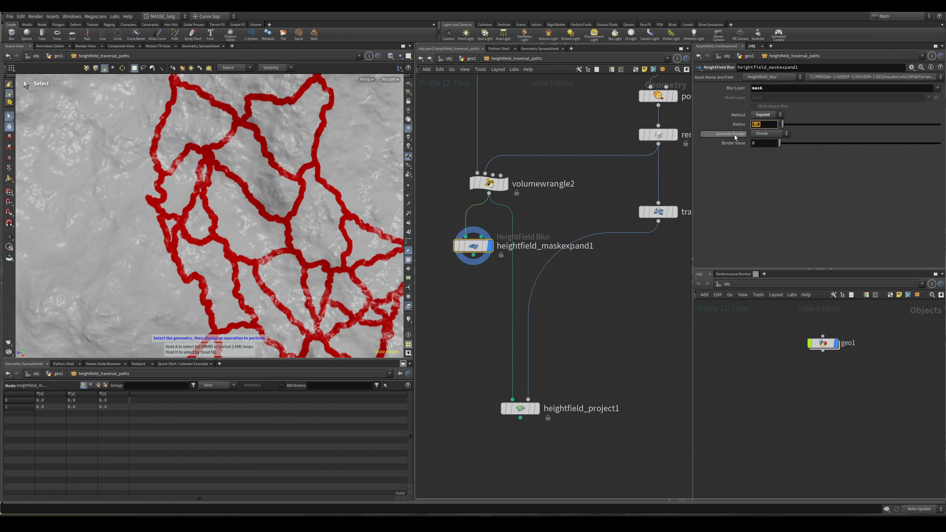
text(1)
key(Return)
Alternate the display between volumewrangle2 and heightfield_maskexpand1 to compare the original and expanded path masks.
drag(551, 184, 470, 208)
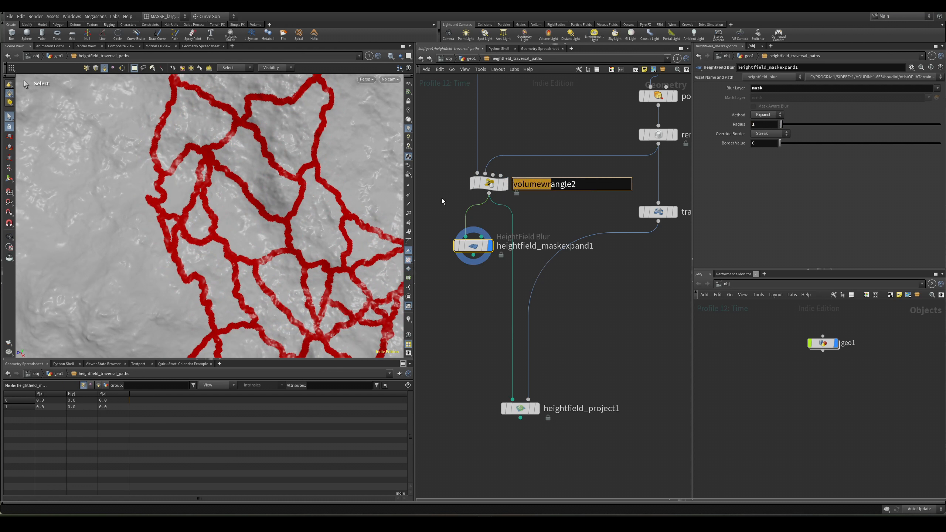
drag(447, 168, 485, 205)
key(r)
drag(458, 282, 452, 206)
key(r)
alt+middle_drag(298, 87, 313, 153)
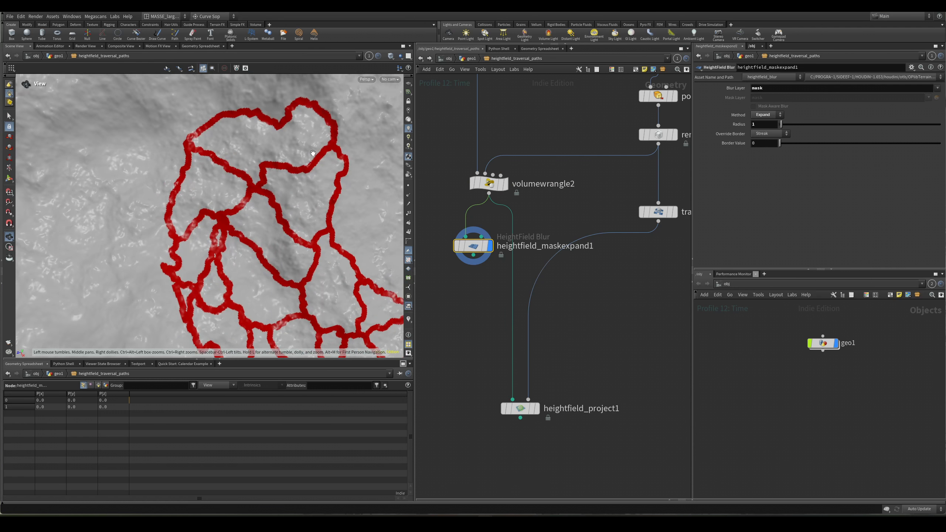
scroll(313, 153, up, 5)
click(486, 186)
key(r)
click(470, 243)
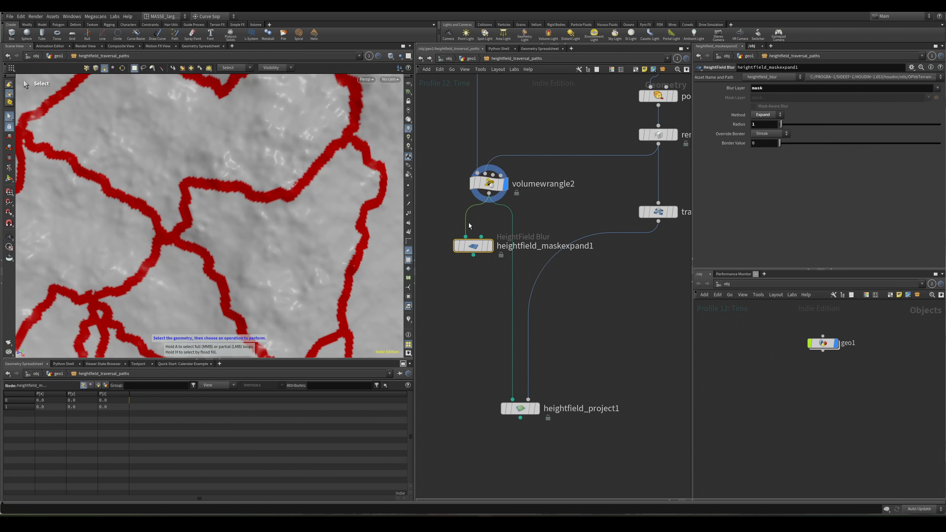
key(r)
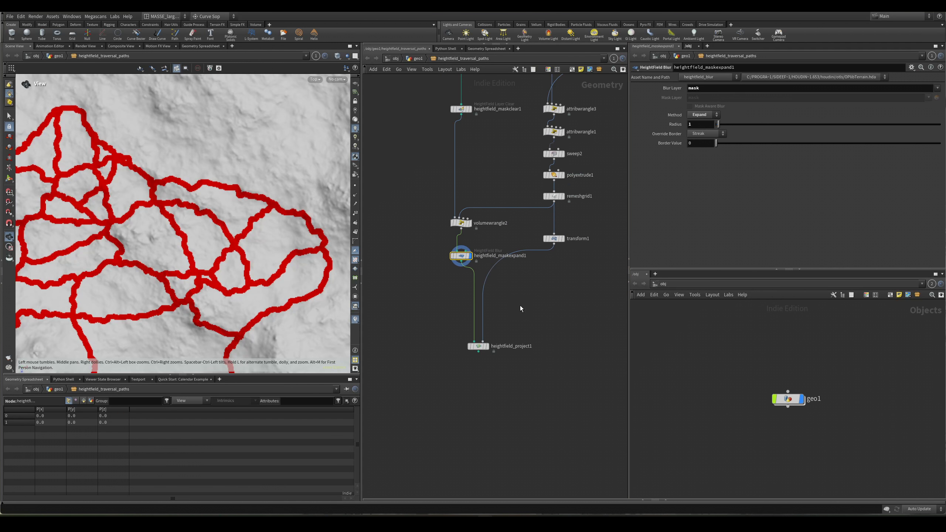
Switch the viewport to the perspective view and examine the expanded path mask on the terrain.
scroll(521, 309, up, 2)
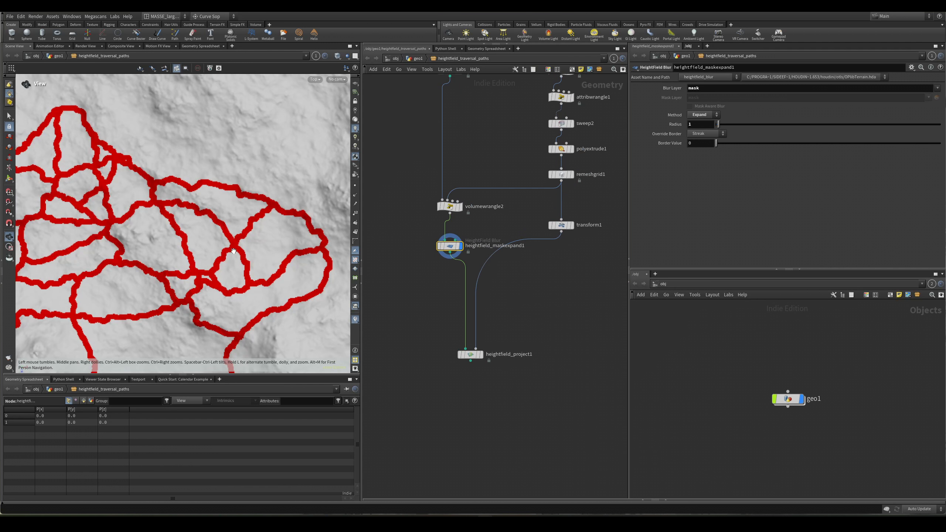
scroll(265, 277, down, 1)
key(v)
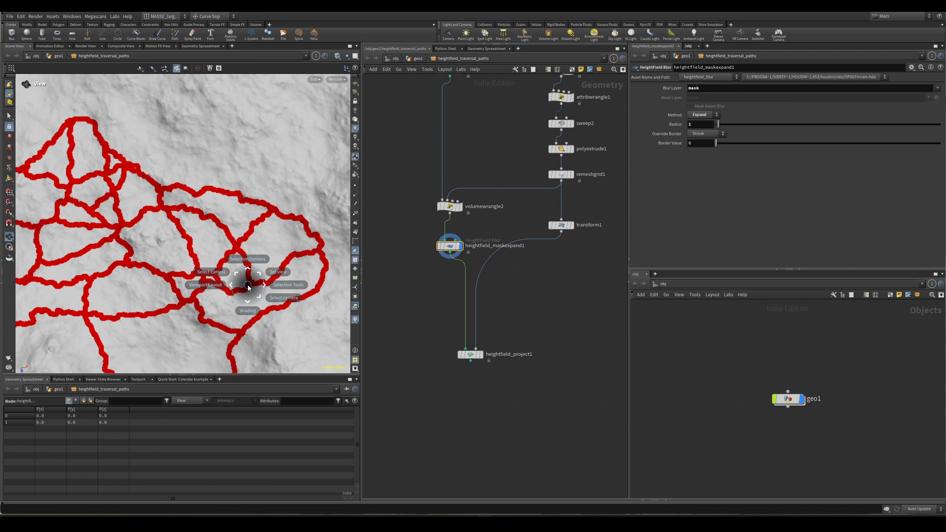
click(274, 269)
click(301, 253)
scroll(219, 267, up, 10)
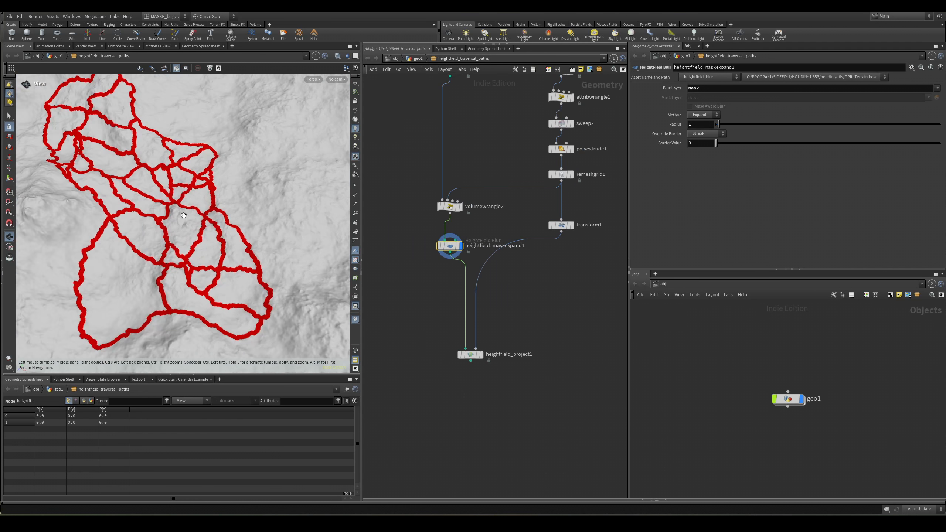
Display heightfield_project1 and examine the projected paths on the terrain up close.
scroll(472, 324, up, 2)
middle_drag(445, 271, 466, 278)
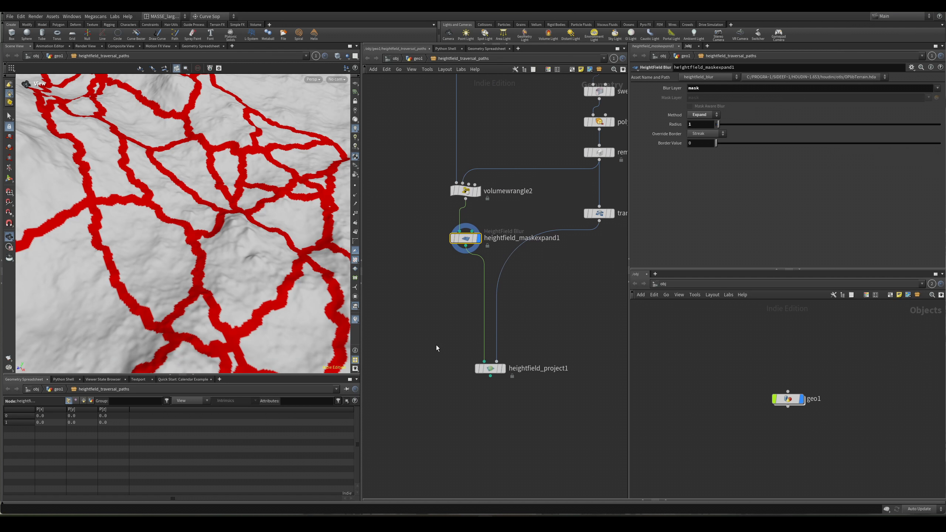
drag(436, 345, 521, 404)
drag(273, 239, 230, 243)
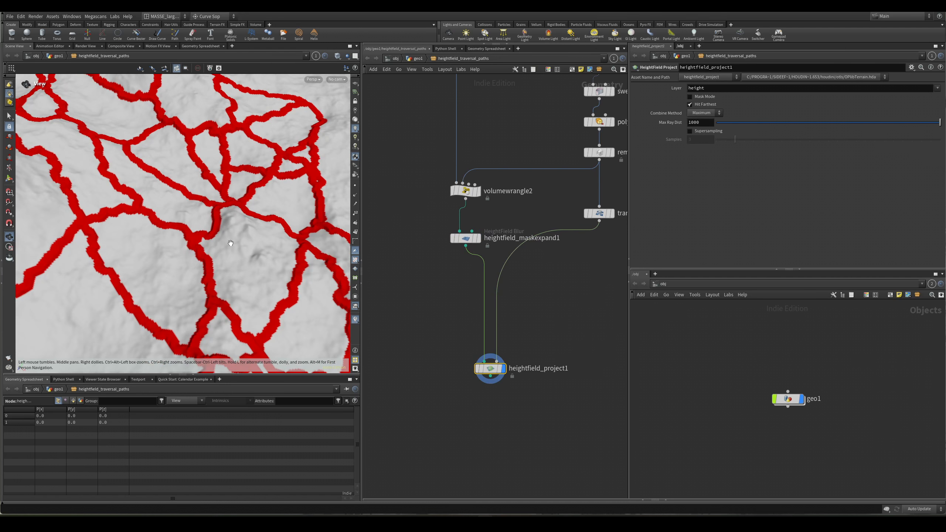
scroll(529, 343, up, 1)
middle_drag(542, 335, 503, 342)
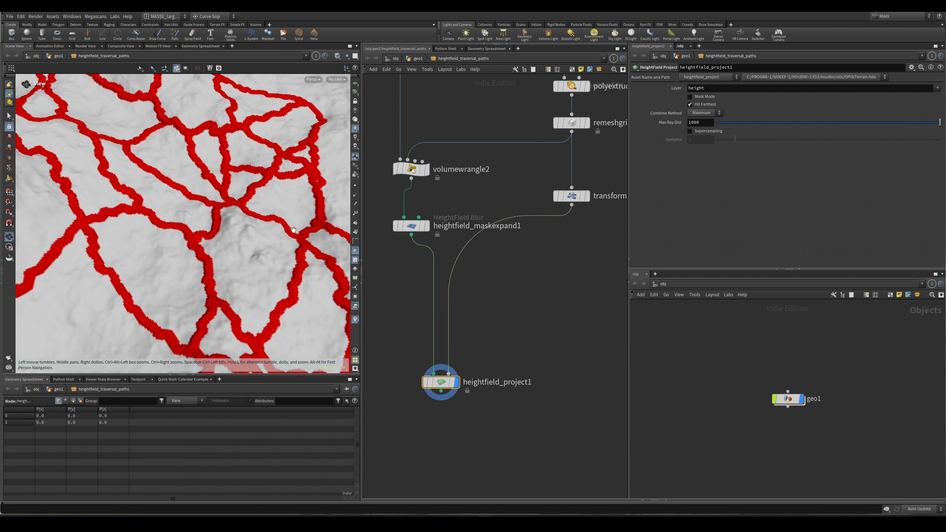
drag(294, 229, 257, 209)
scroll(215, 211, up, 5)
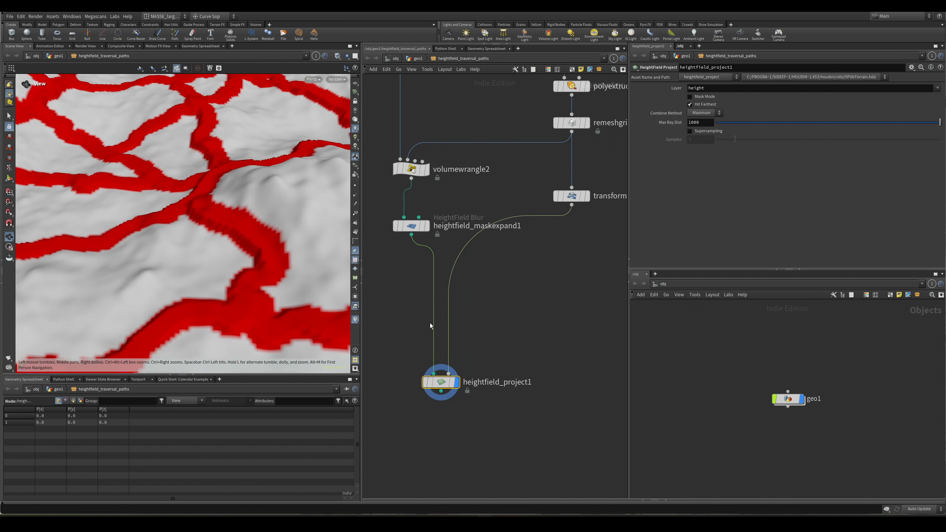
Add a HeightField Mask by Feature node fed by heightfield_project1 and display it.
middle_drag(430, 326, 464, 252)
key(Tab)
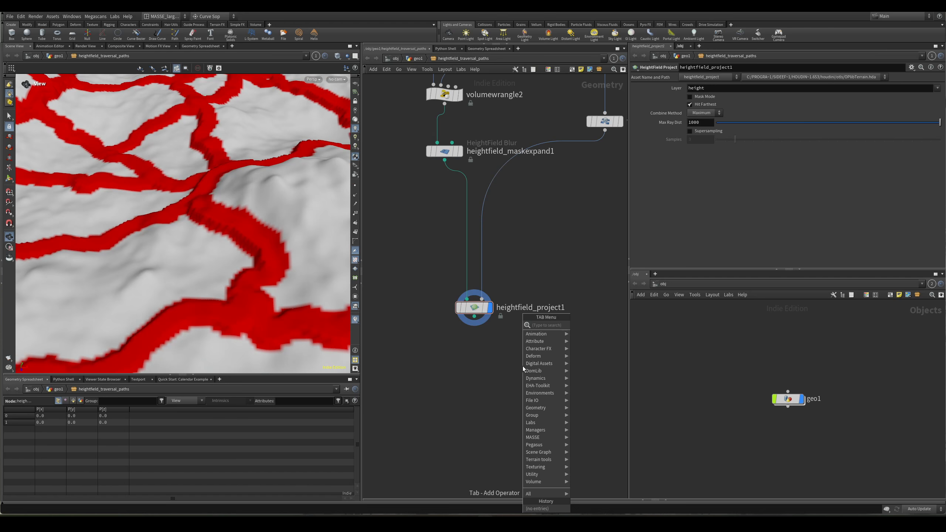
text(mask by)
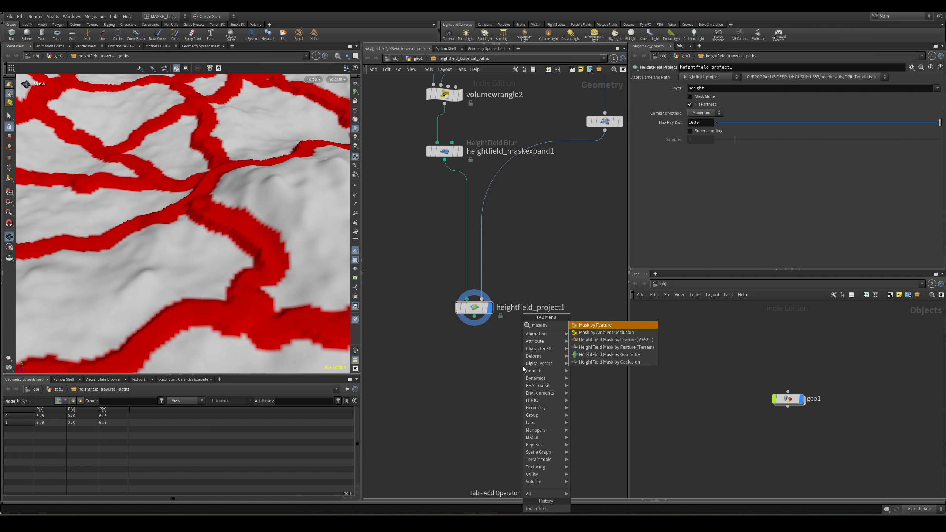
key(Down)
key(Down)
key(Down)
key(Return)
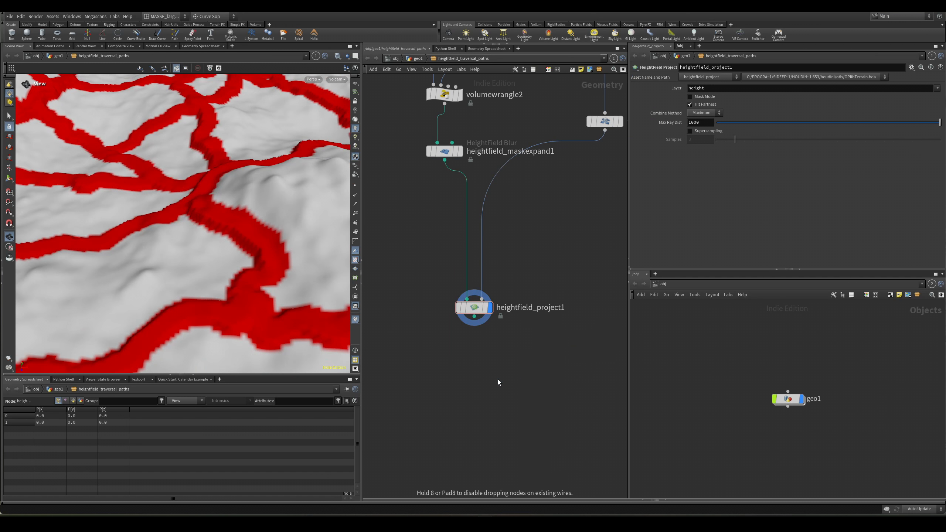
click(498, 380)
drag(456, 311, 484, 377)
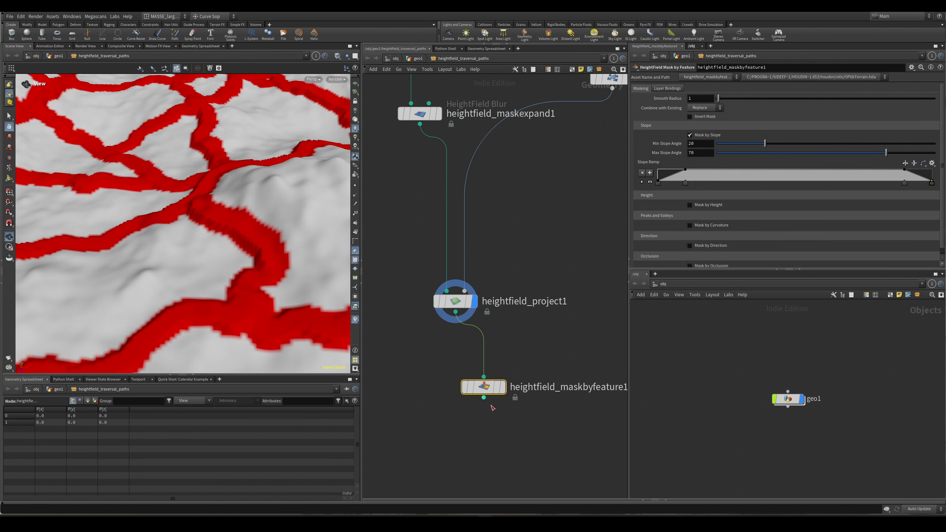
click(503, 386)
key(l)
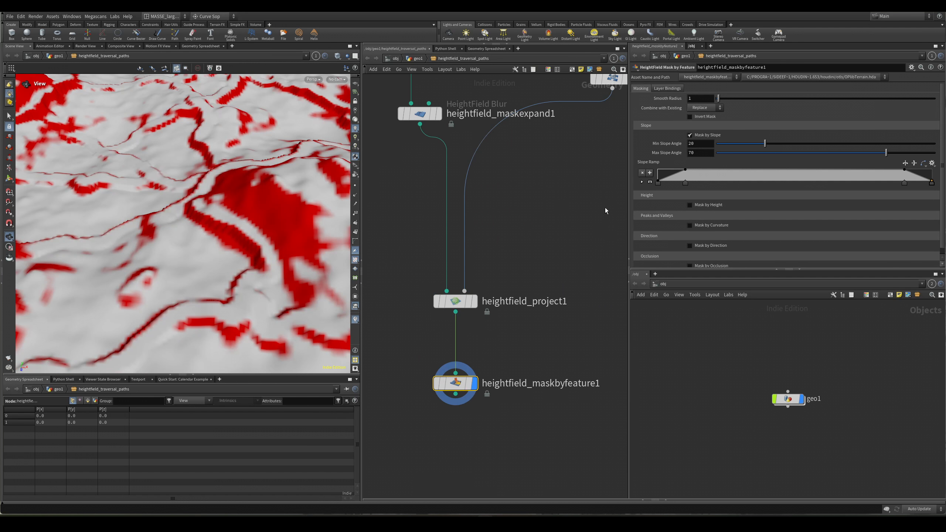
Set heightfield_maskbyfeature1 to combine with the existing mask by Subtract, enable Invert Mask, and inspect the masked slopes.
click(710, 108)
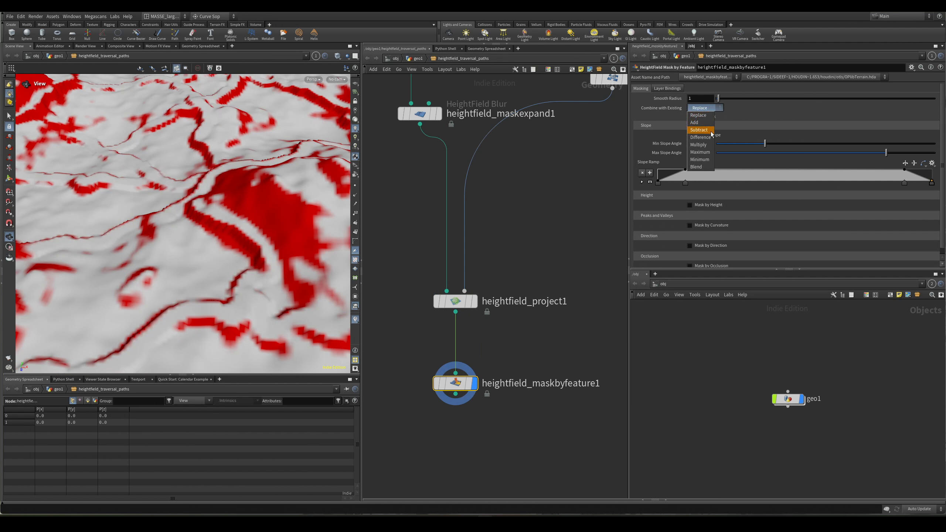
click(699, 130)
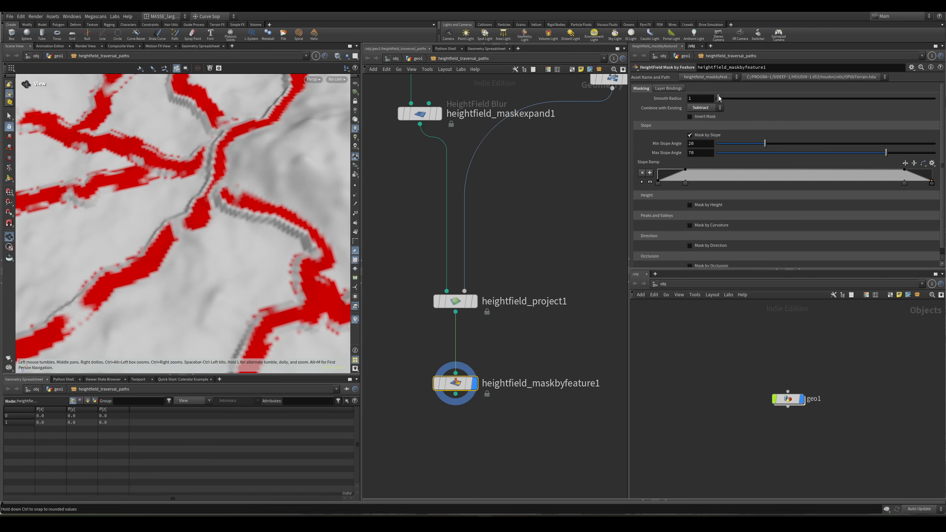
click(711, 117)
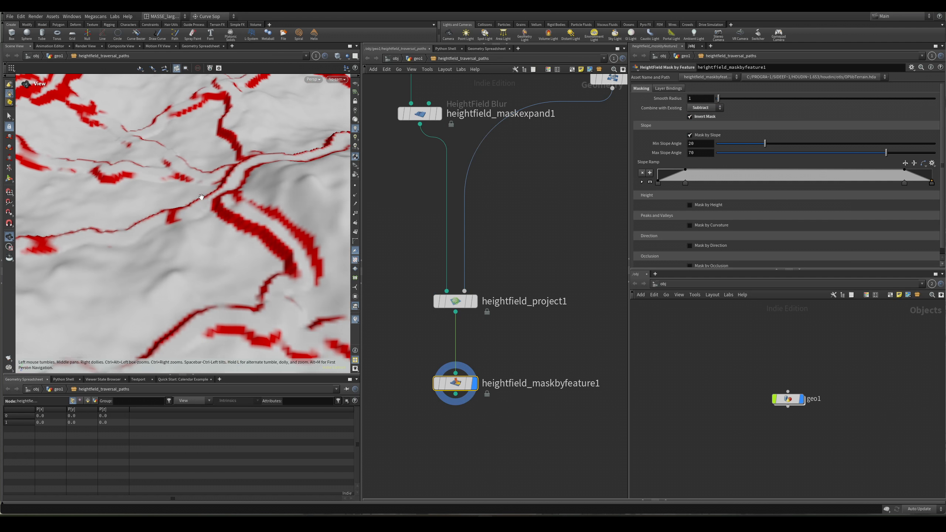
drag(283, 200, 118, 159)
right_drag(117, 159, 238, 170)
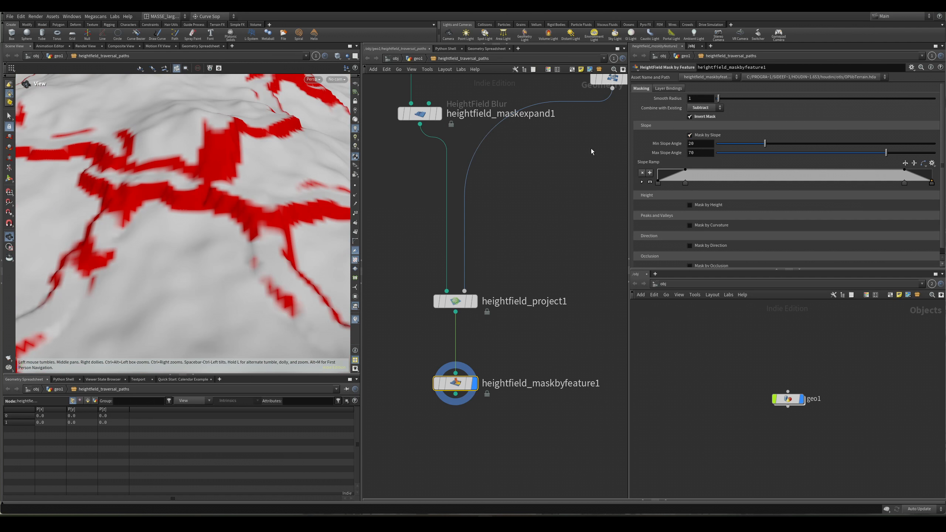
drag(202, 192, 307, 220)
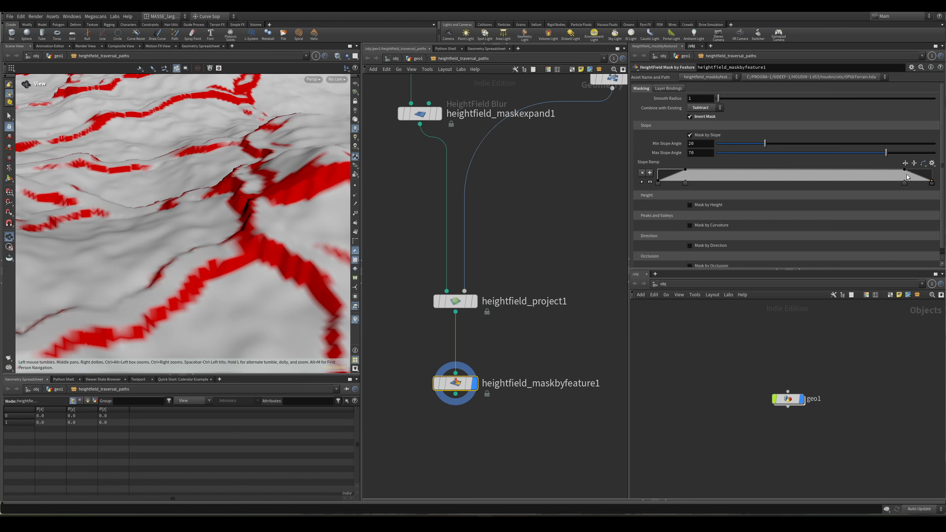
Reshape the slope ramp to rise between about 17% and 40% of its width and stay full to its high end.
drag(906, 182, 932, 182)
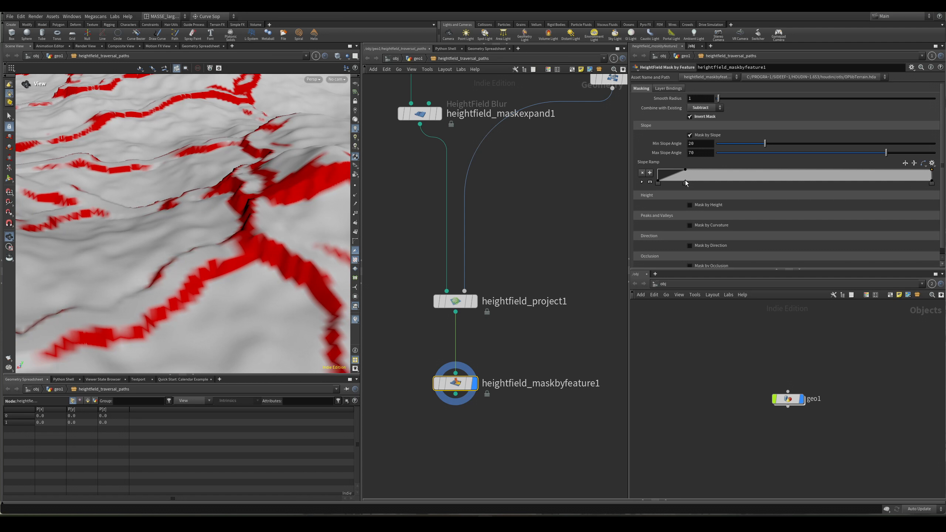
drag(685, 182, 766, 183)
key(ctrl+z)
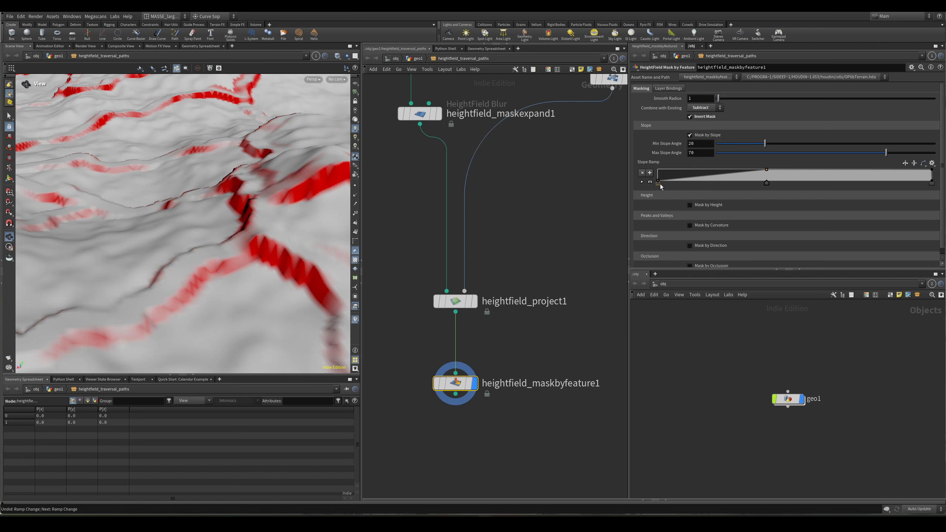
drag(660, 183, 704, 185)
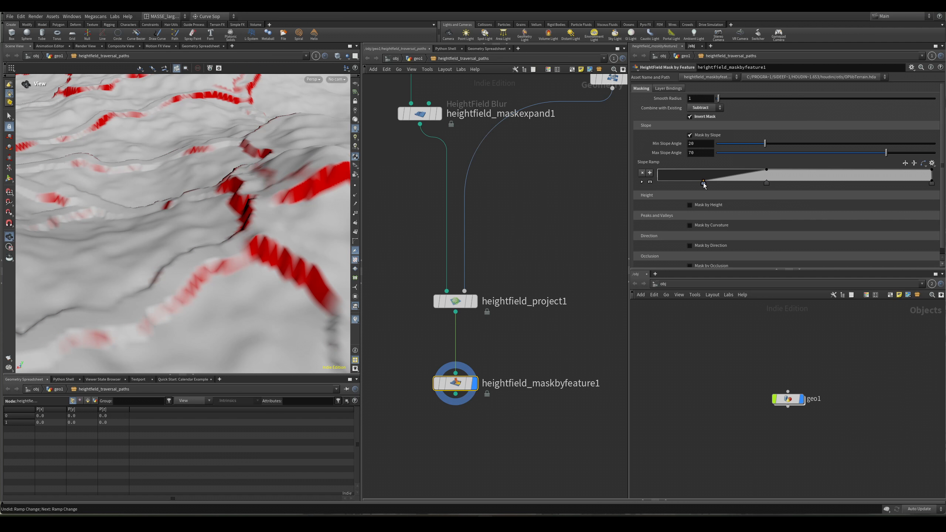
Alternate the display between heightfield_maskexpand1 and heightfield_maskbyfeature1 to compare the path masks up close.
middle_drag(410, 180, 419, 208)
drag(419, 201, 432, 119)
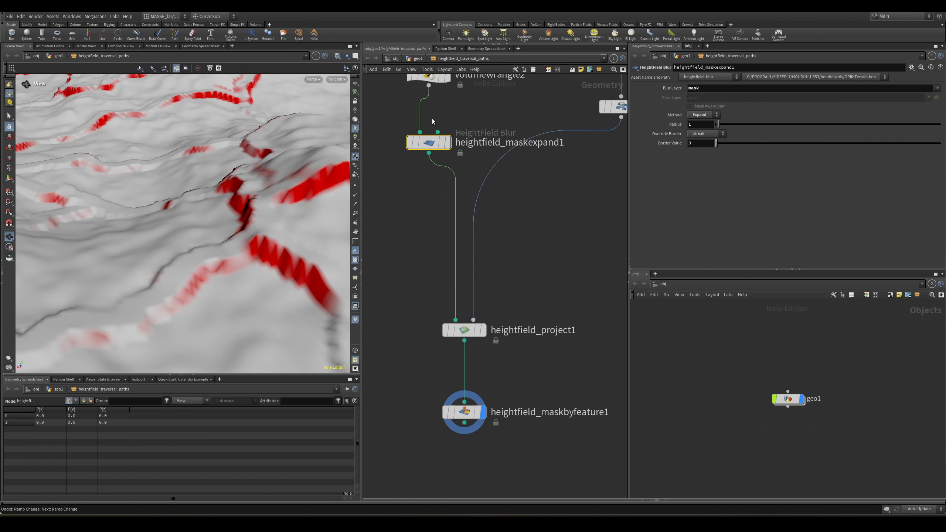
key(r)
middle_drag(411, 273, 427, 211)
drag(428, 212, 501, 254)
drag(555, 292, 481, 359)
key(r)
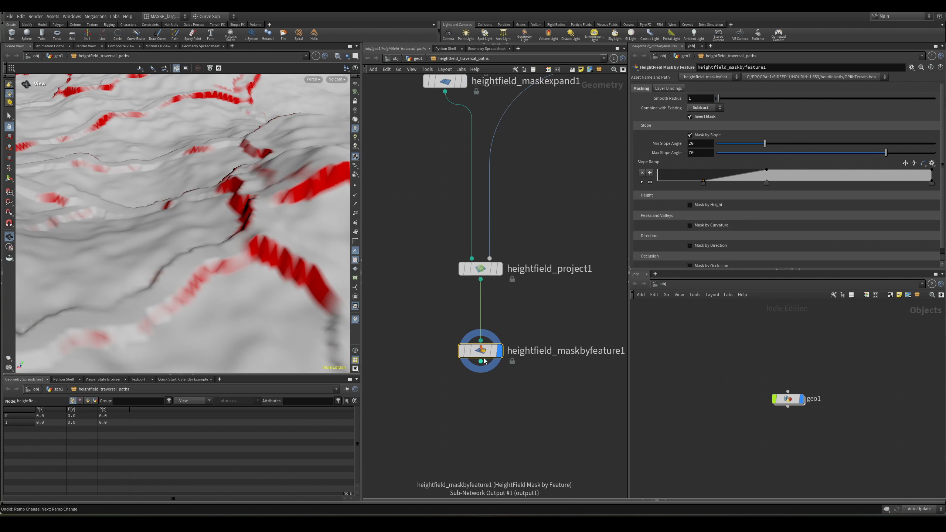
right_drag(286, 193, 243, 235)
drag(243, 235, 246, 285)
right_drag(246, 261, 336, 168)
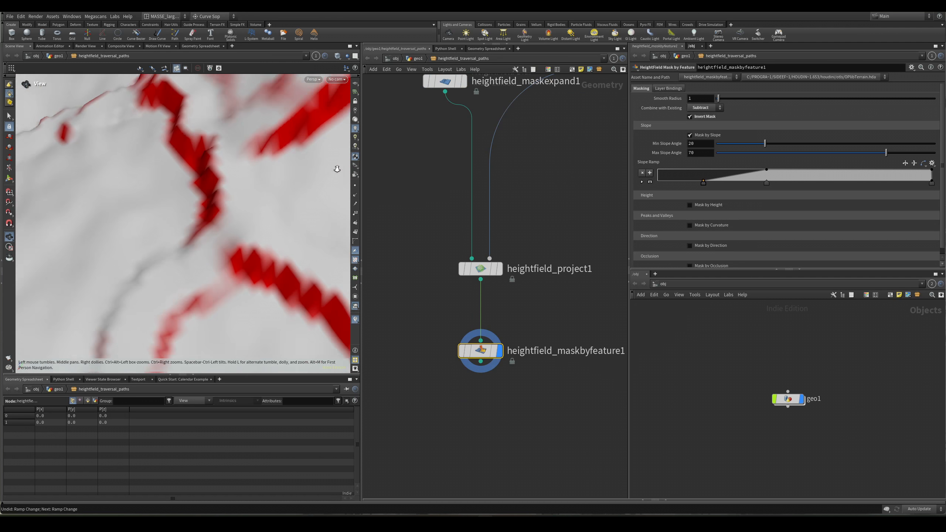
drag(336, 168, 328, 151)
middle_drag(422, 158, 432, 210)
key(shift+r)
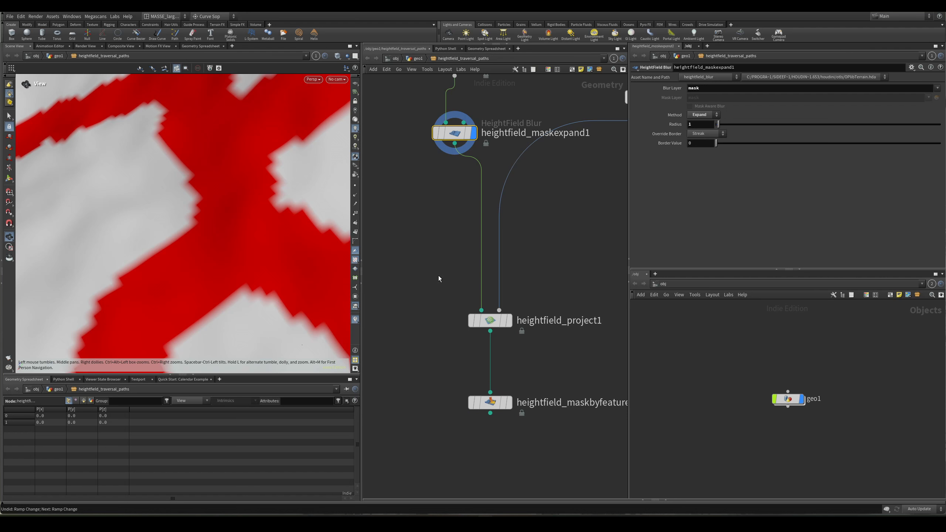
drag(431, 338, 511, 426)
key(shift+r)
Try a larger radius on heightfield_maskexpand1 and examine the feature mask across the terrain.
drag(433, 148, 473, 115)
click(513, 166)
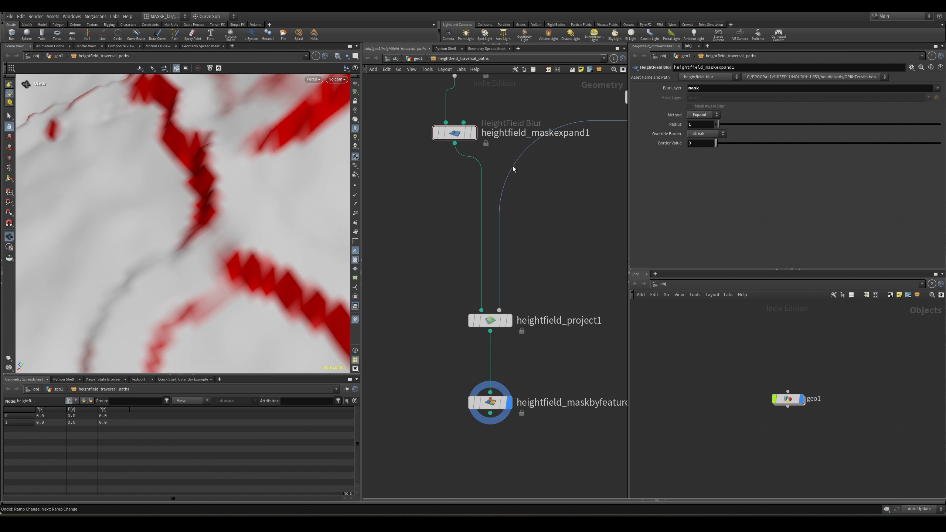
drag(718, 125, 759, 125)
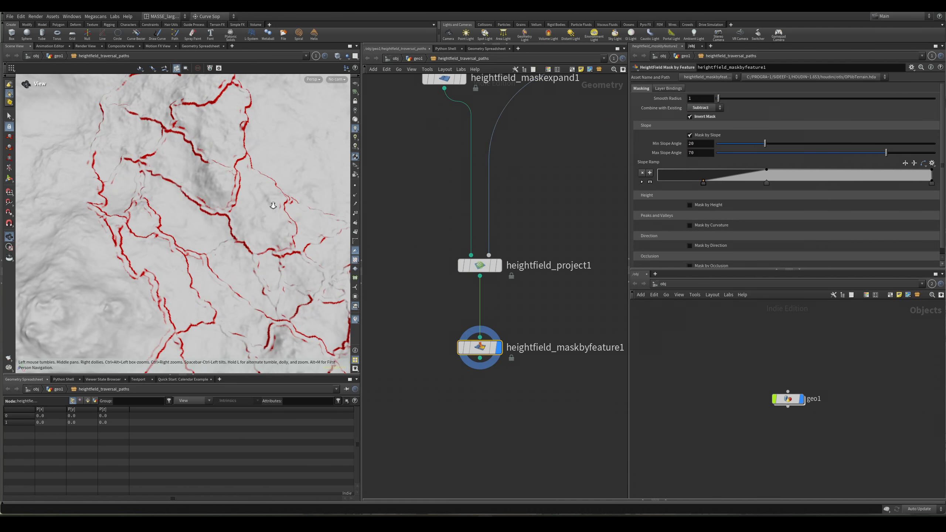
right_drag(273, 205, 380, 202)
drag(268, 220, 156, 184)
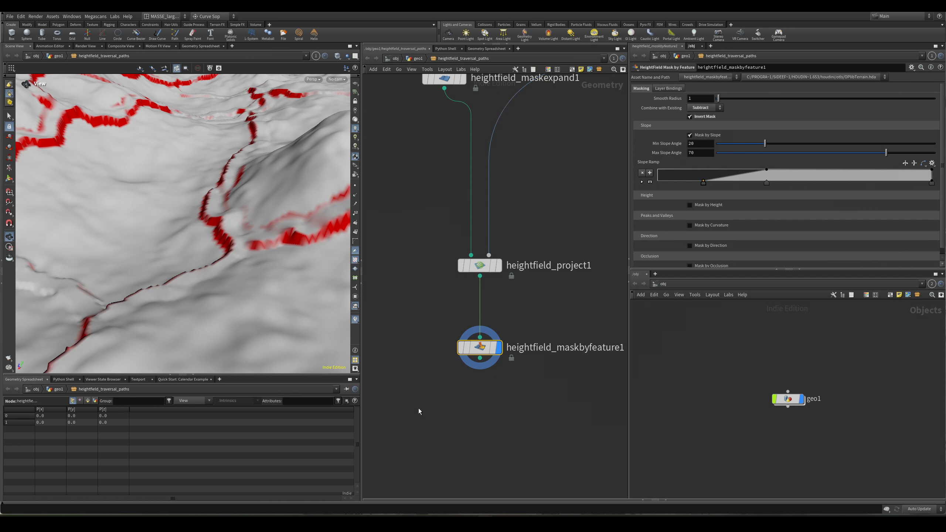
Add a HeightField Blur node for the height layer, fed by heightfield_maskbyfeature1.
key(Tab)
text(hf blu)
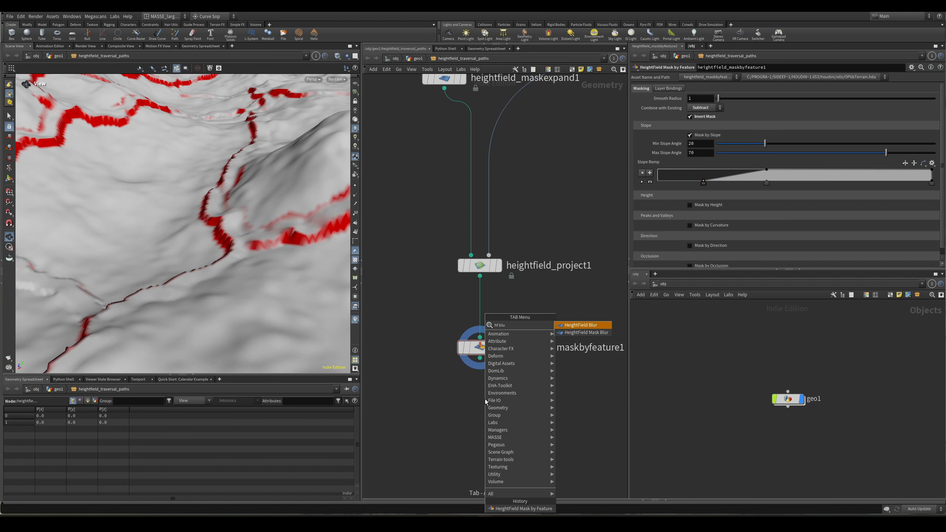
key(Return)
click(481, 400)
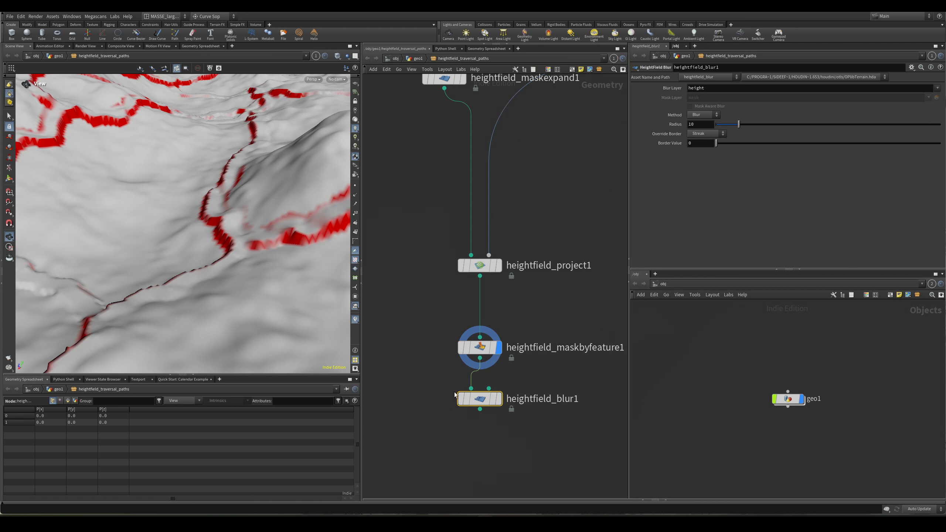
Connect heightfield_maskbyfeature1 to the mask input of heightfield_blur1 as well, and display the blur node.
click(484, 320)
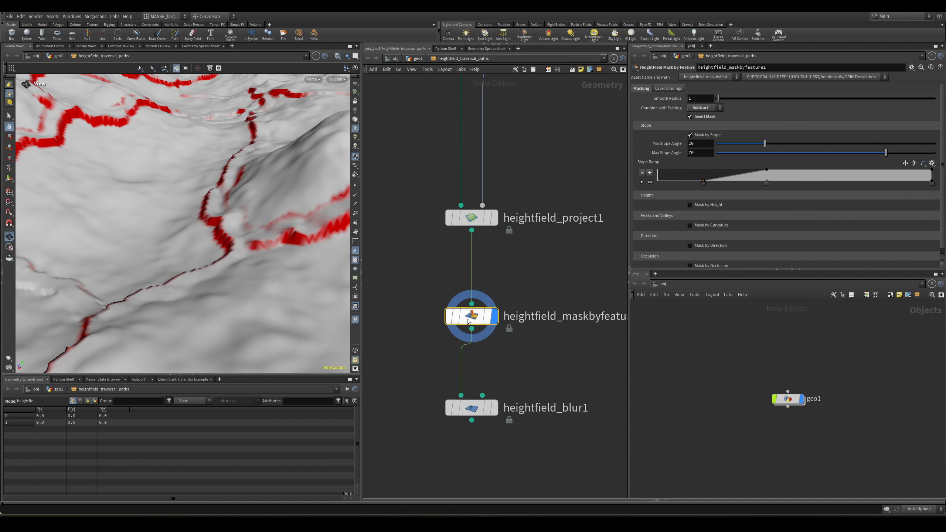
drag(472, 328, 483, 395)
click(494, 407)
drag(546, 373, 461, 435)
drag(269, 247, 298, 280)
Add a HeightField Layer Clear node fed by heightfield_blur1 and display it.
middle_drag(576, 409, 581, 360)
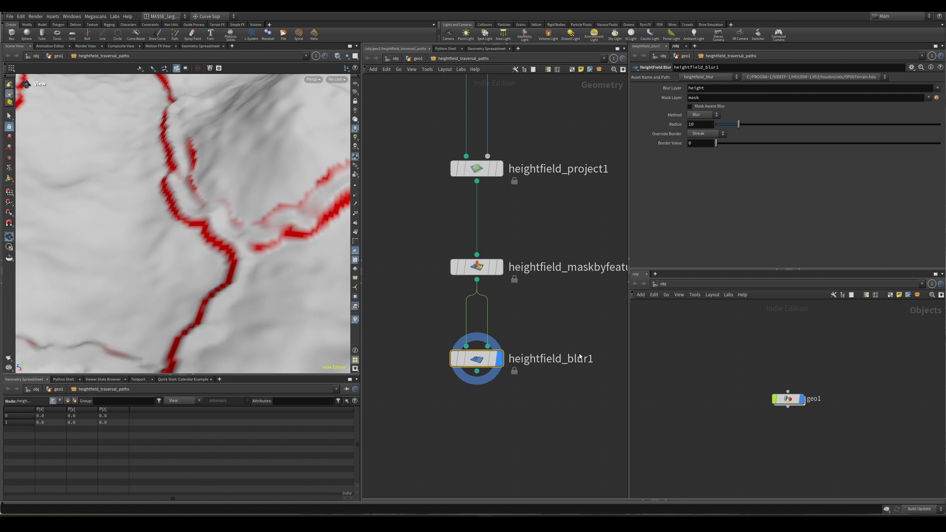
click(528, 426)
key(Tab)
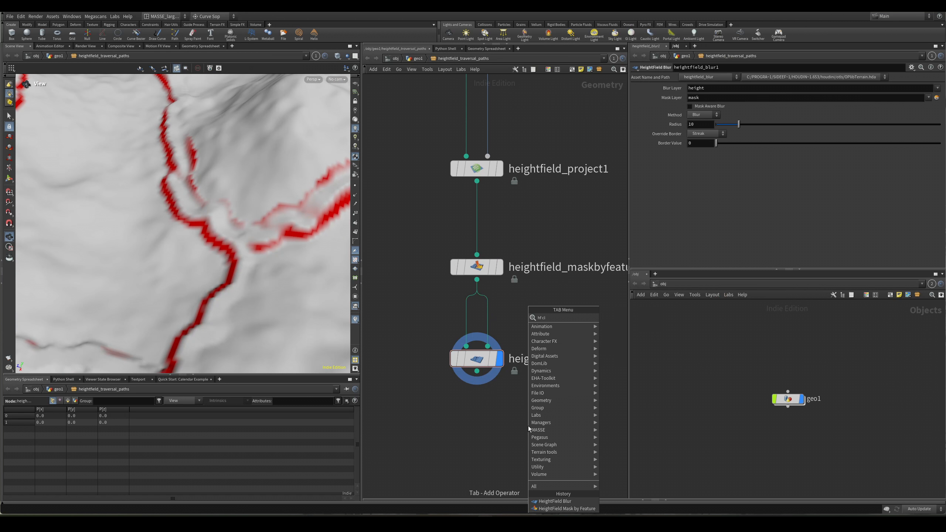
key(Escape)
key(Tab)
text(hf)
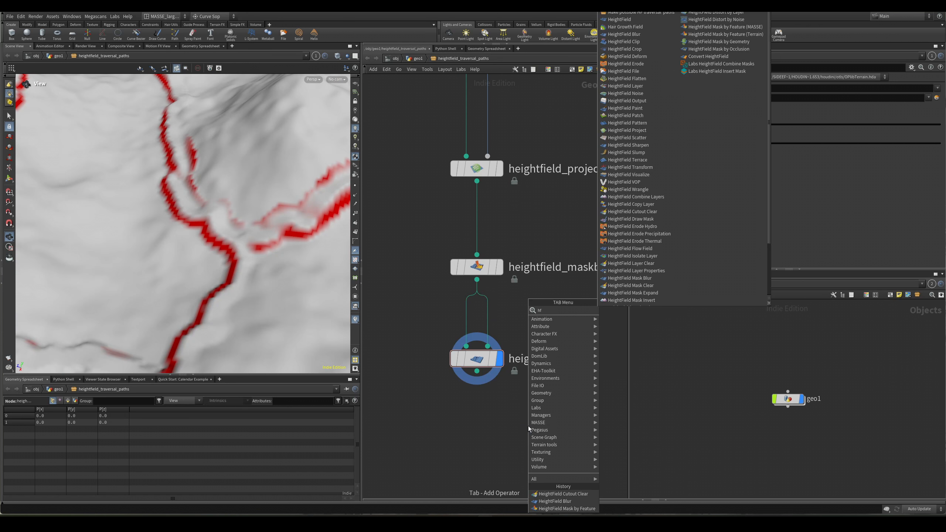
text( clea)
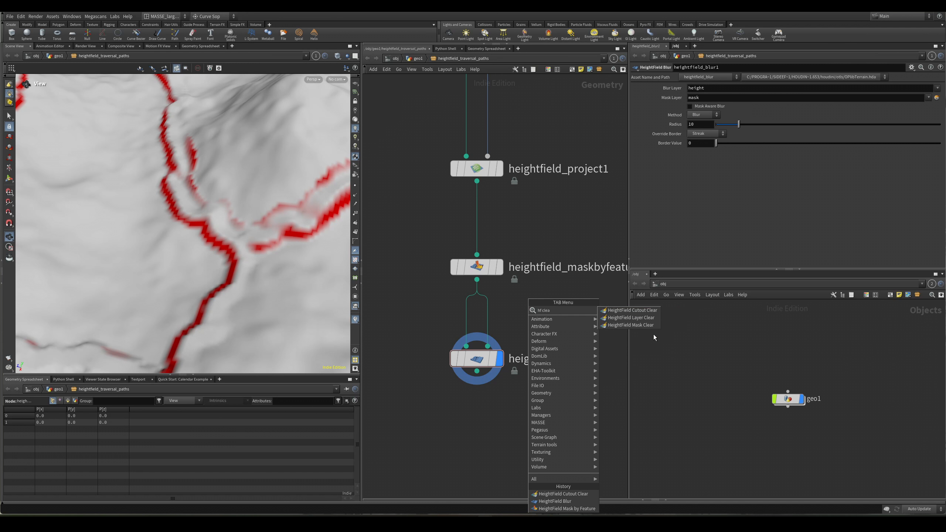
click(631, 318)
click(498, 426)
drag(479, 380, 501, 414)
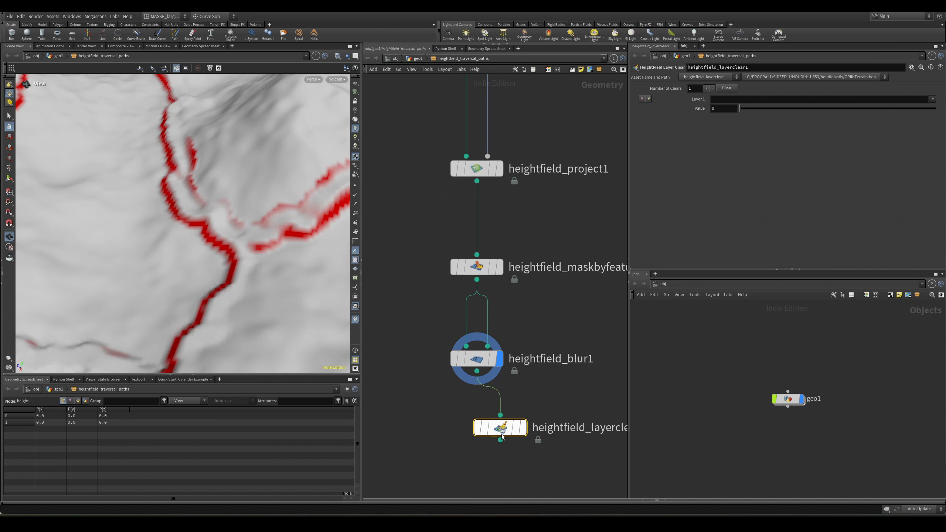
click(523, 427)
Set the layer to clear to mask on heightfield_layerclear1 and inspect the smoothed path edges.
click(932, 99)
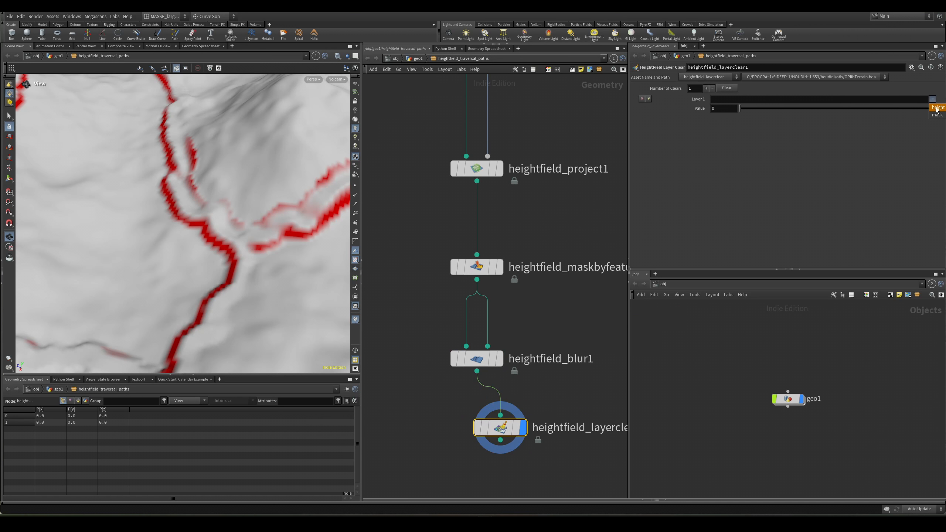
click(935, 115)
drag(235, 252, 223, 225)
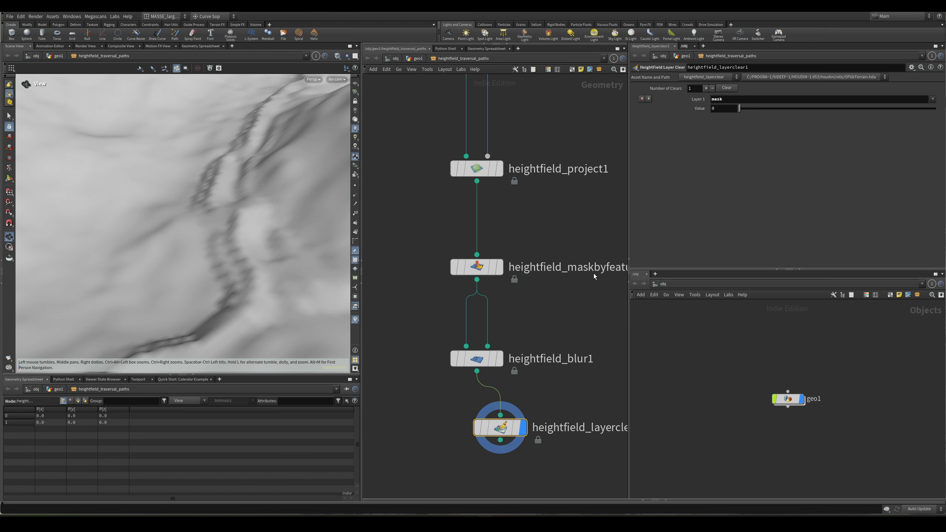
Select and display heightfield_blur1 to compare it with the cleared terrain.
middle_drag(594, 273, 600, 251)
drag(571, 314, 495, 349)
drag(555, 292, 480, 347)
key(r)
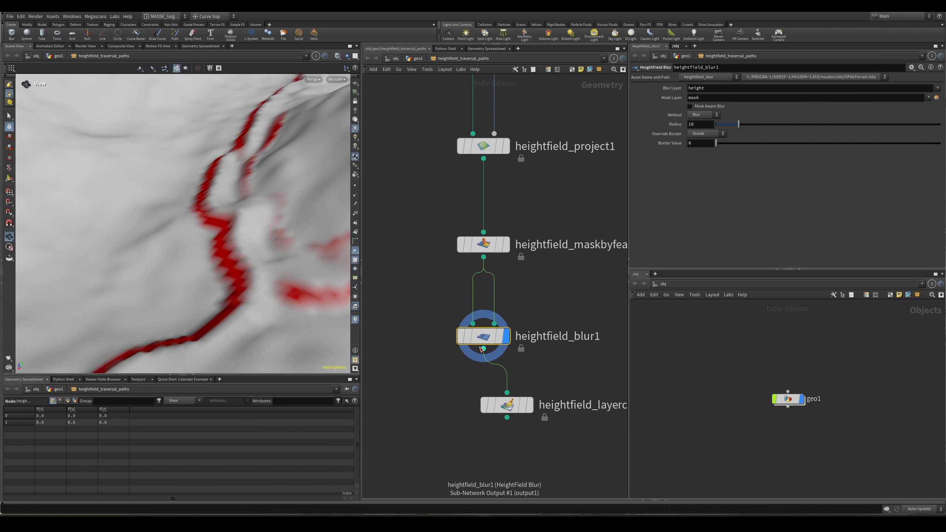
Display heightfield_layerclear1 and lower the blur radius of heightfield_blur1 while checking the smoothing along the path edges.
click(509, 407)
key(r)
drag(574, 288, 489, 372)
mouse_move(737, 124)
mouse_down()
mouse_move(718, 125)
mouse_move(738, 125)
mouse_up()
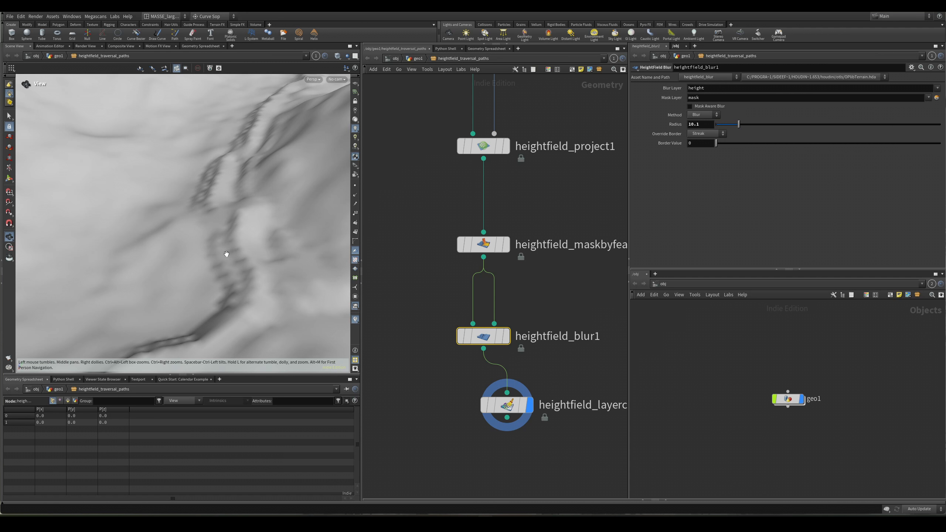
drag(226, 254, 215, 252)
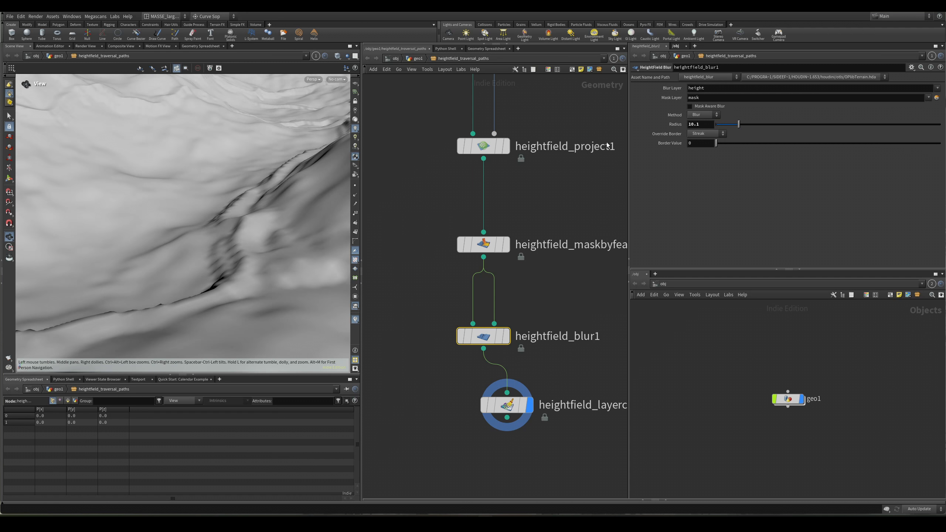
drag(738, 124, 719, 127)
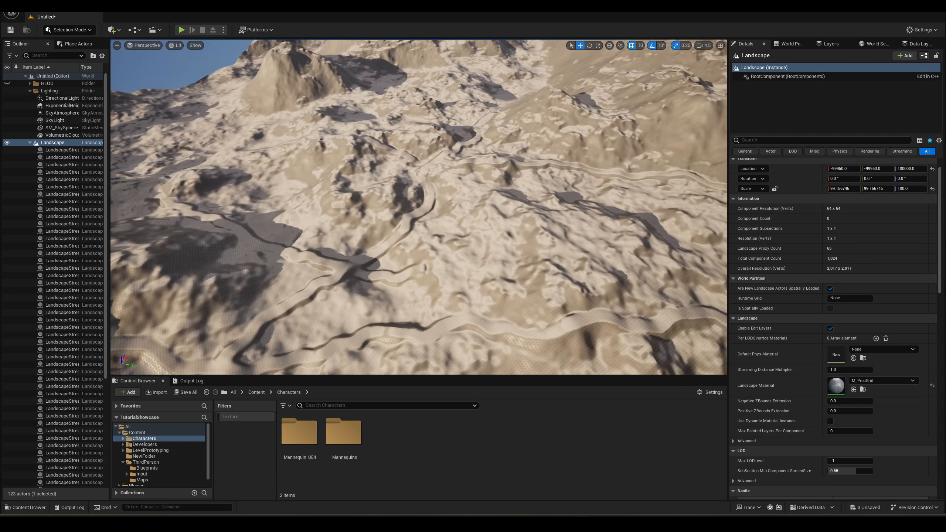
Switch to Unreal Editor, fly to a carved path on the landscape, and play the level to walk along it.
key(a)
right_drag(419, 208, 570, 197)
key(w)
click(182, 32)
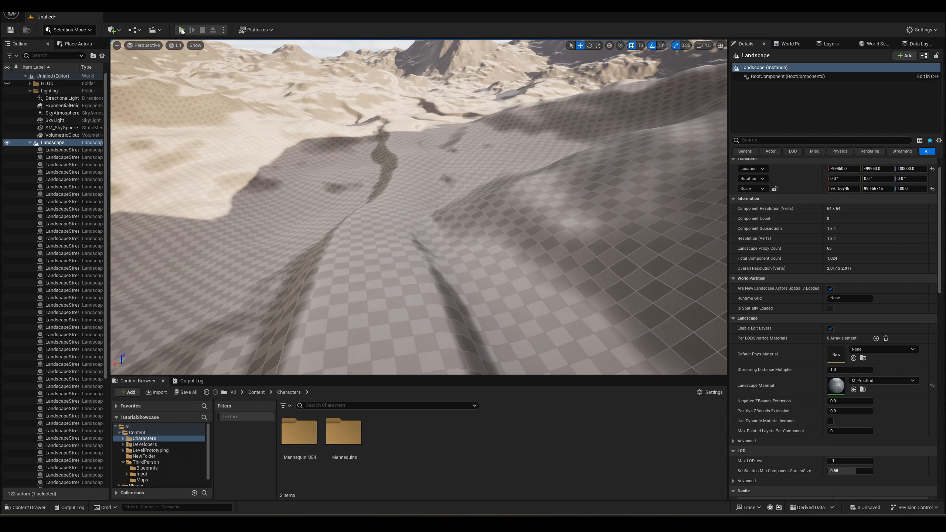
click(481, 218)
key(w)
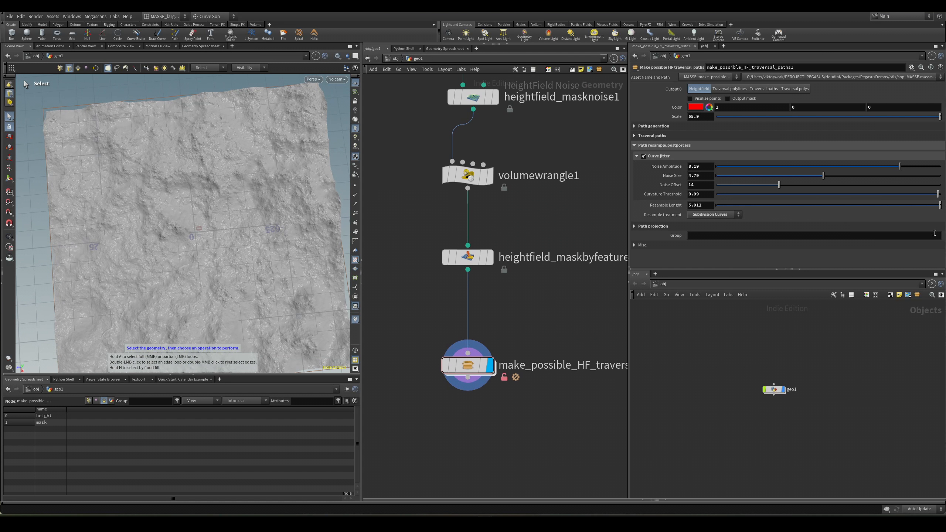
Return to Houdini, reposition the make_possible_HF_traversal_paths1 node, and switch its output to Traversal polylines to view the lines.
scroll(574, 319, up, 2)
middle_drag(539, 319, 564, 304)
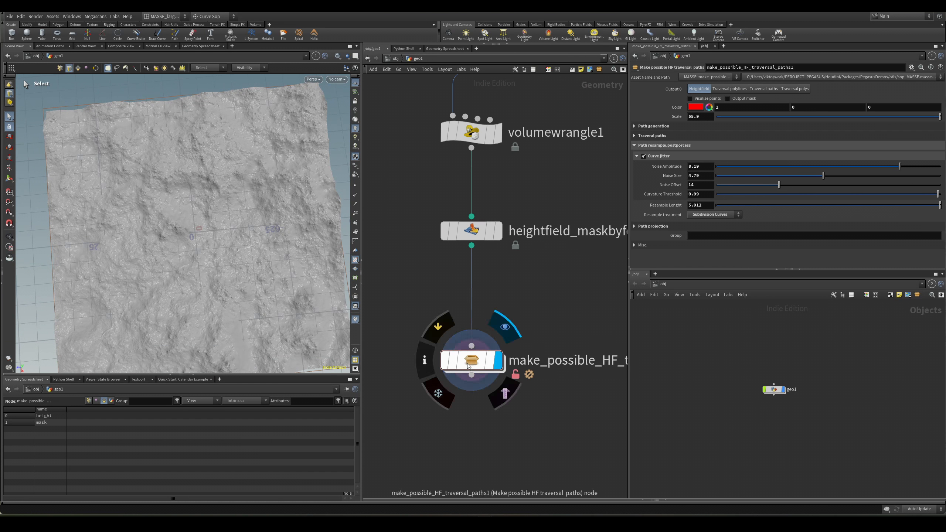
drag(470, 364, 510, 323)
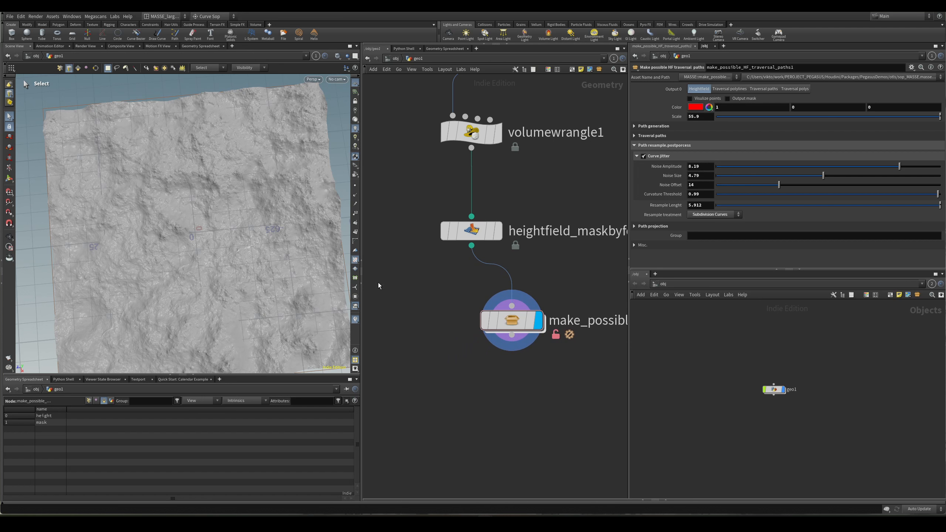
middle_drag(557, 276, 528, 281)
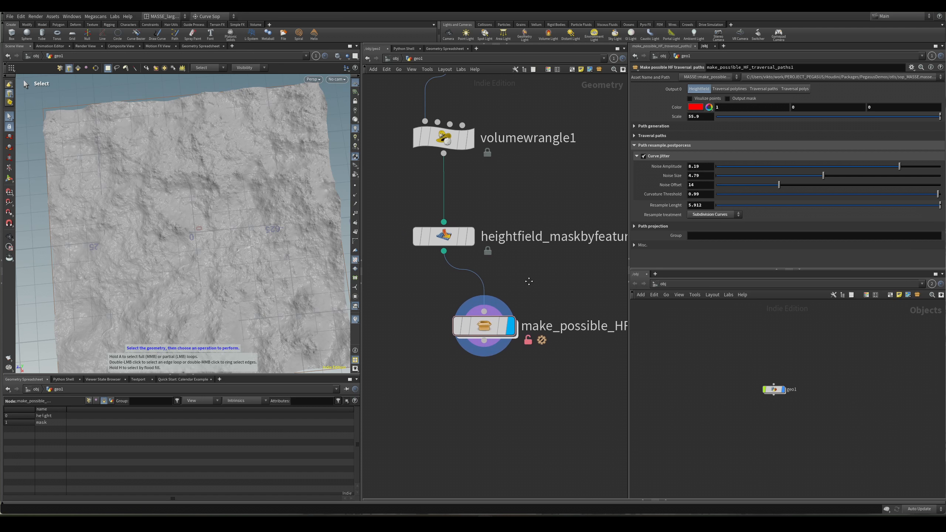
click(724, 90)
click(698, 90)
click(728, 90)
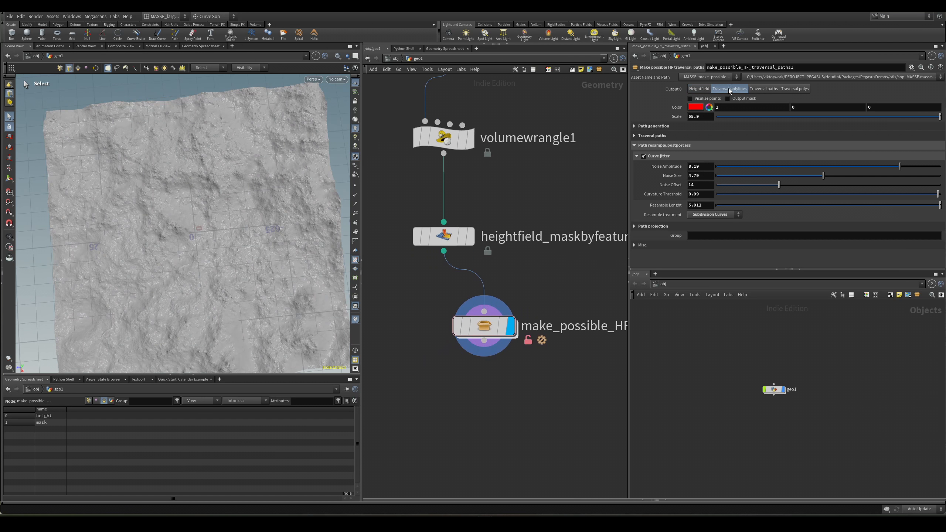
alt+drag(283, 223, 171, 220)
scroll(179, 223, up, 3)
Switch the node's output to Traversal paths and examine the curve points up close.
click(764, 90)
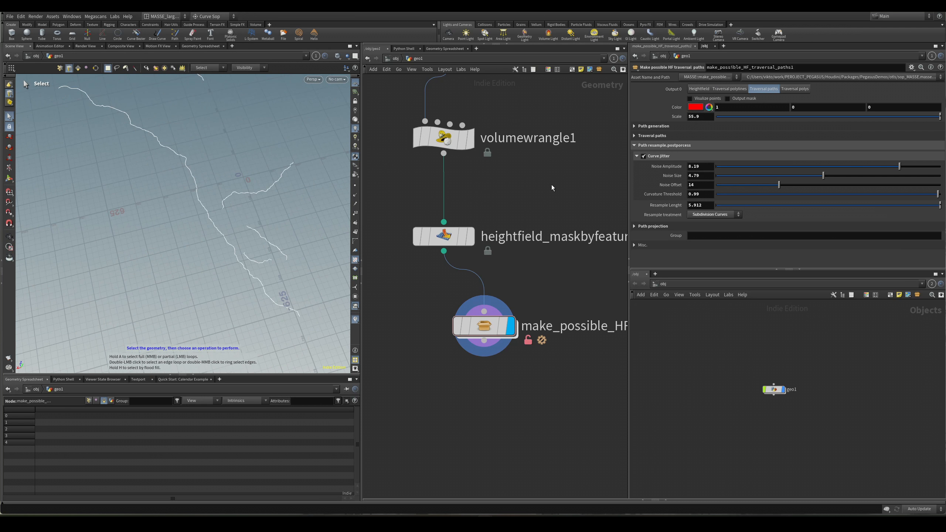
alt+middle_drag(227, 196, 249, 210)
scroll(248, 209, up, 2)
scroll(248, 209, up, 2)
key(s)
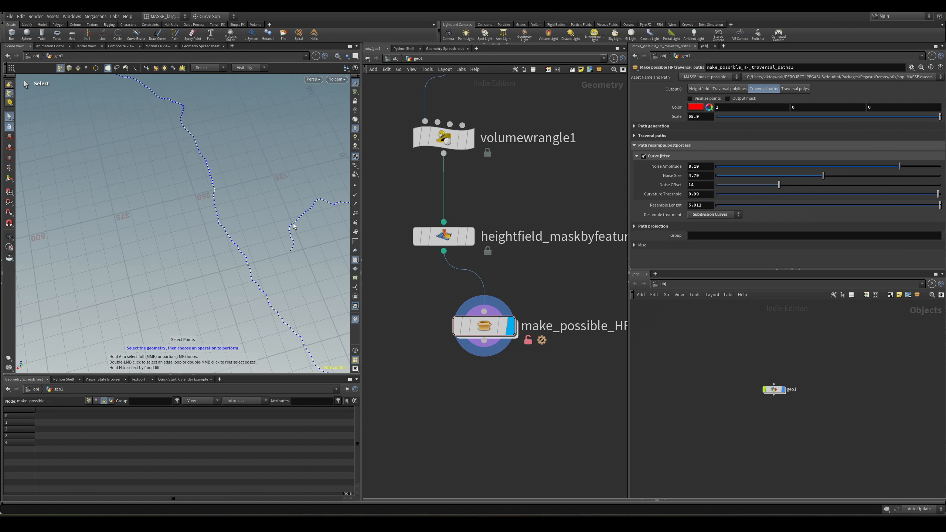
Keep Curve jitter enabled and set its Noise Amplitude to 10.99 and Noise Size to 10.19.
click(652, 157)
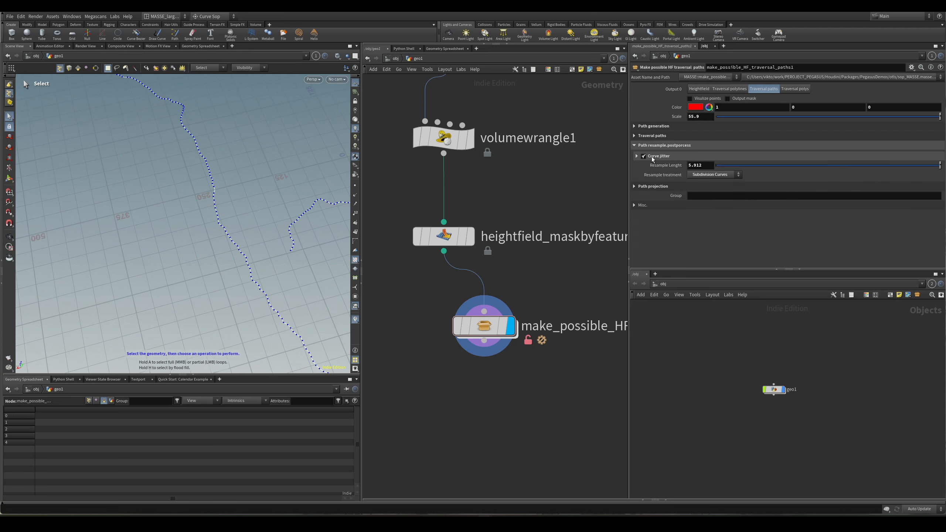
click(652, 158)
click(651, 157)
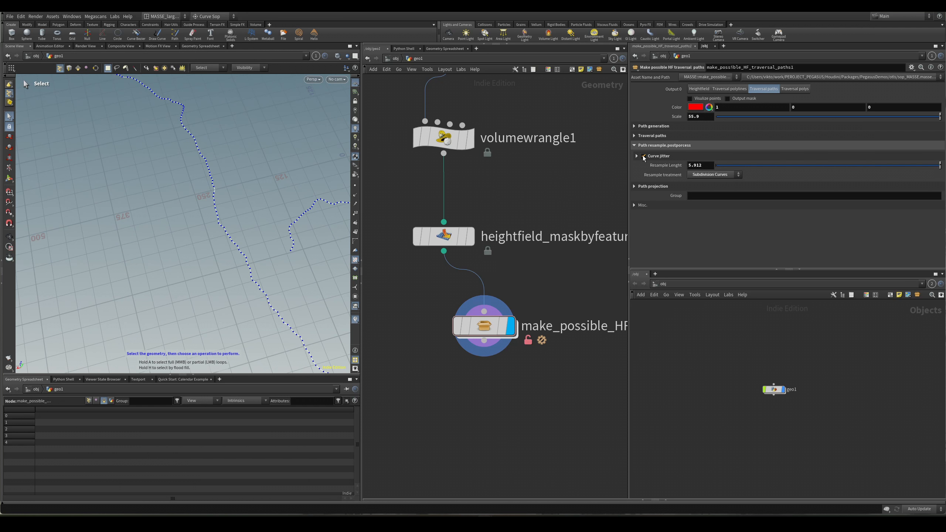
click(636, 158)
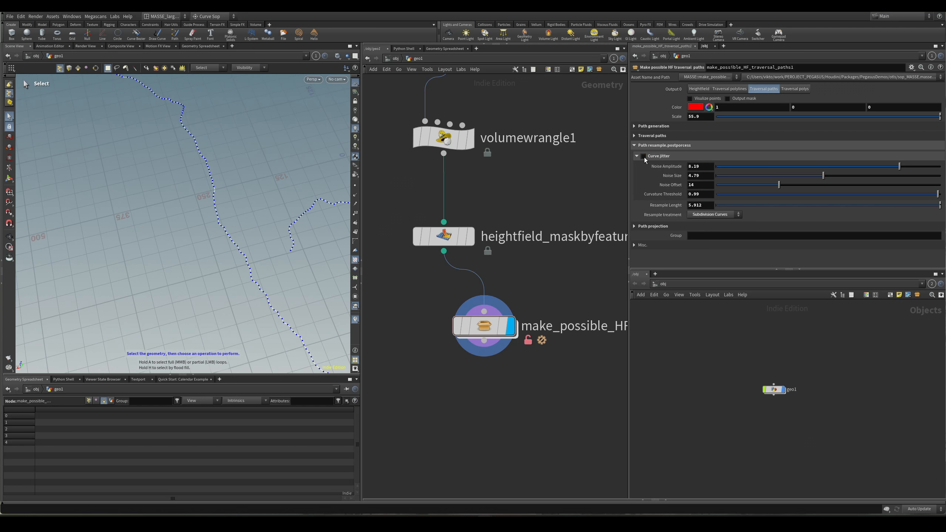
middle_drag(701, 166, 812, 180)
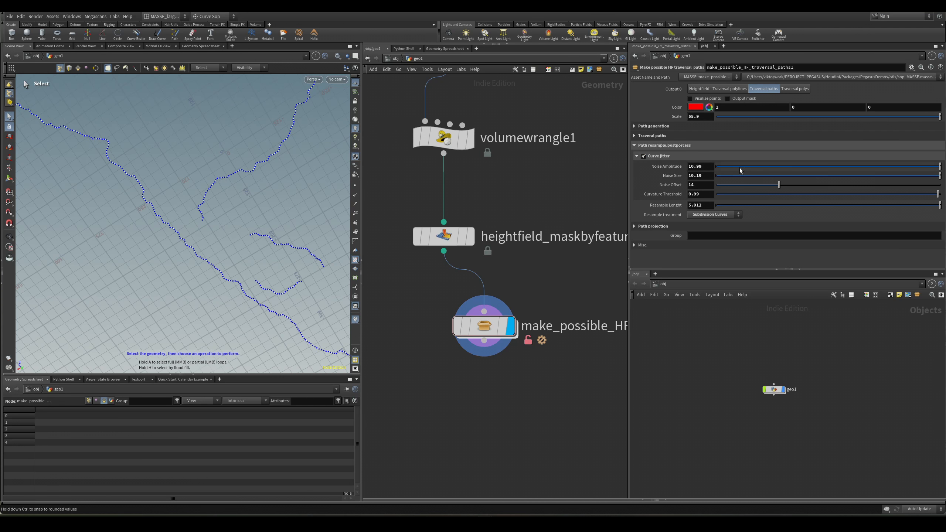
Switch the output to Traversal polys and inspect the path ribbons in wireframe and shaded display.
click(799, 92)
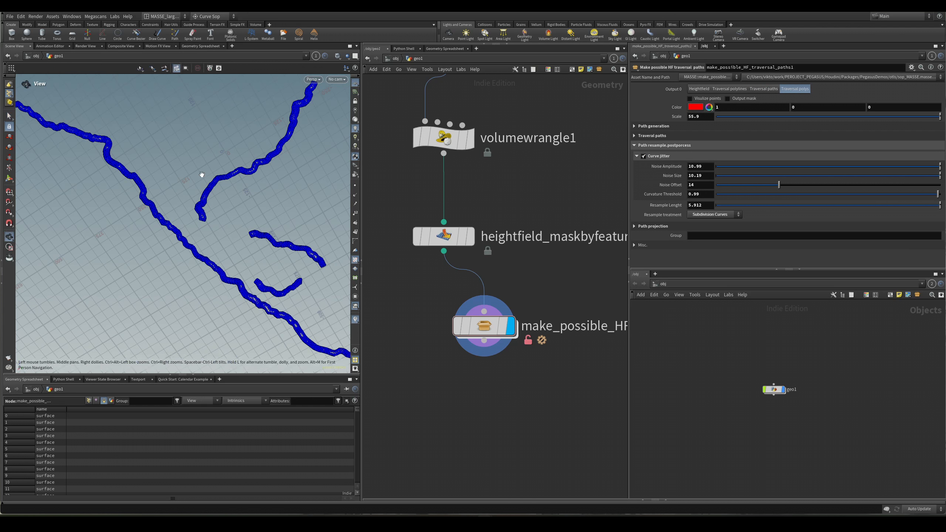
alt+right_drag(243, 160, 339, 198)
alt+drag(339, 197, 310, 303)
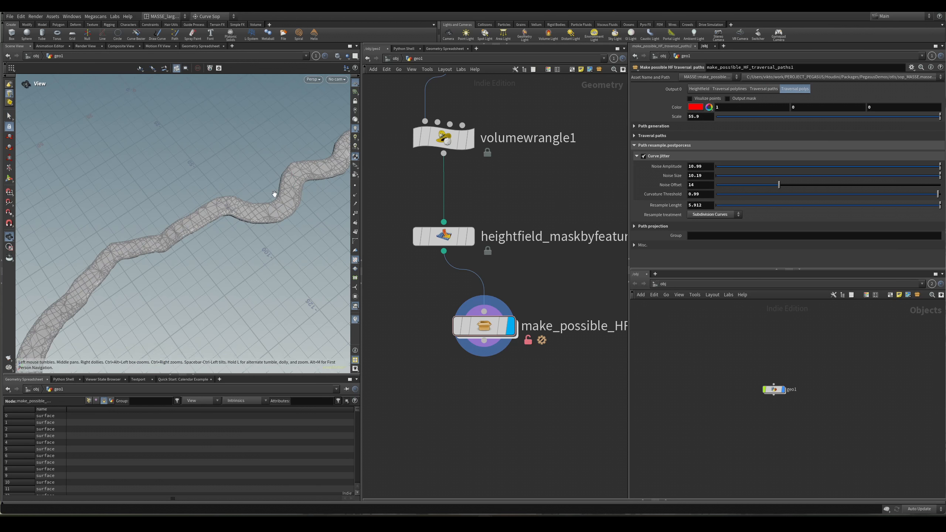
alt+right_drag(275, 194, 302, 188)
alt+drag(302, 188, 276, 162)
key(shift+w)
alt+right_drag(276, 163, 204, 138)
key(shift+w)
alt+drag(205, 137, 270, 234)
key(shift+w)
key(shift+w)
key(s)
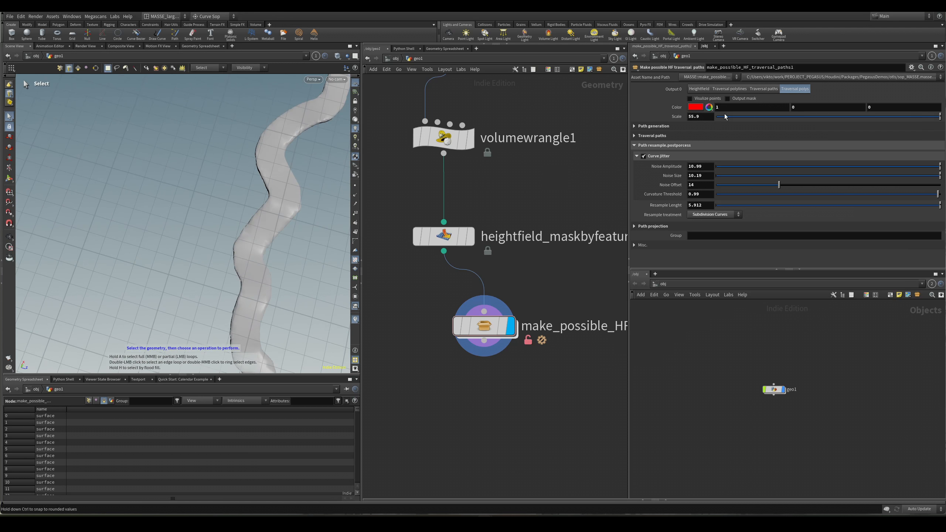
Set the output back to Heightfield after a look at the polylines, and view the terrain at an angle.
click(729, 89)
alt+right_drag(288, 160, 268, 176)
click(698, 89)
alt+drag(297, 268, 248, 229)
key(s)
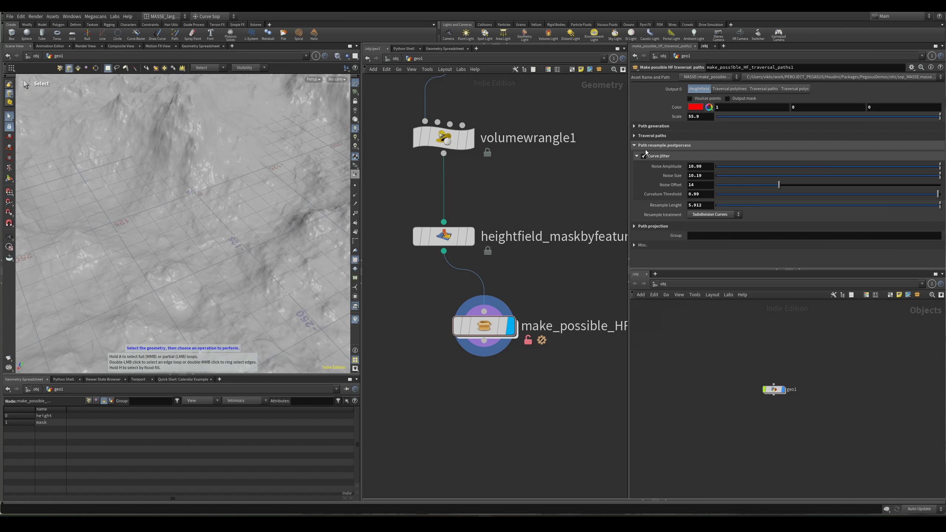
Open the internal network of make_possible_HF_traversal_paths1 and select volumewrangle4 to examine its VEX code.
drag(514, 257, 471, 232)
key(shift+r)
drag(549, 298, 502, 341)
key(shift+r)
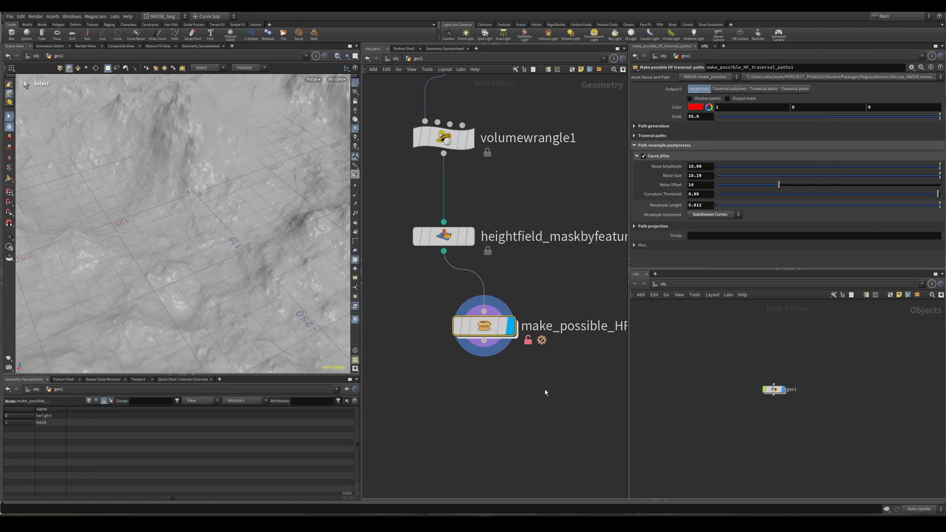
double_click(484, 326)
drag(441, 302, 414, 282)
key(shift+r)
middle_drag(452, 172, 500, 276)
middle_drag(505, 204, 562, 311)
drag(446, 215, 420, 193)
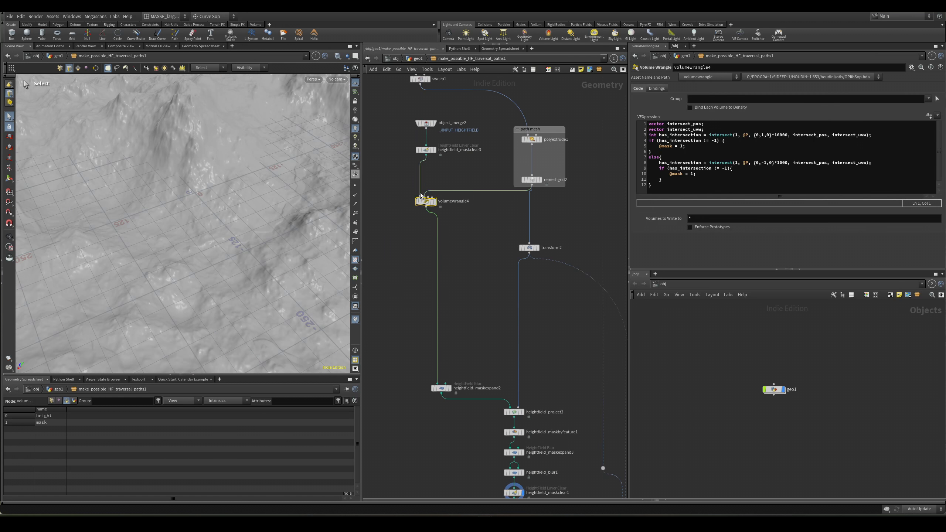